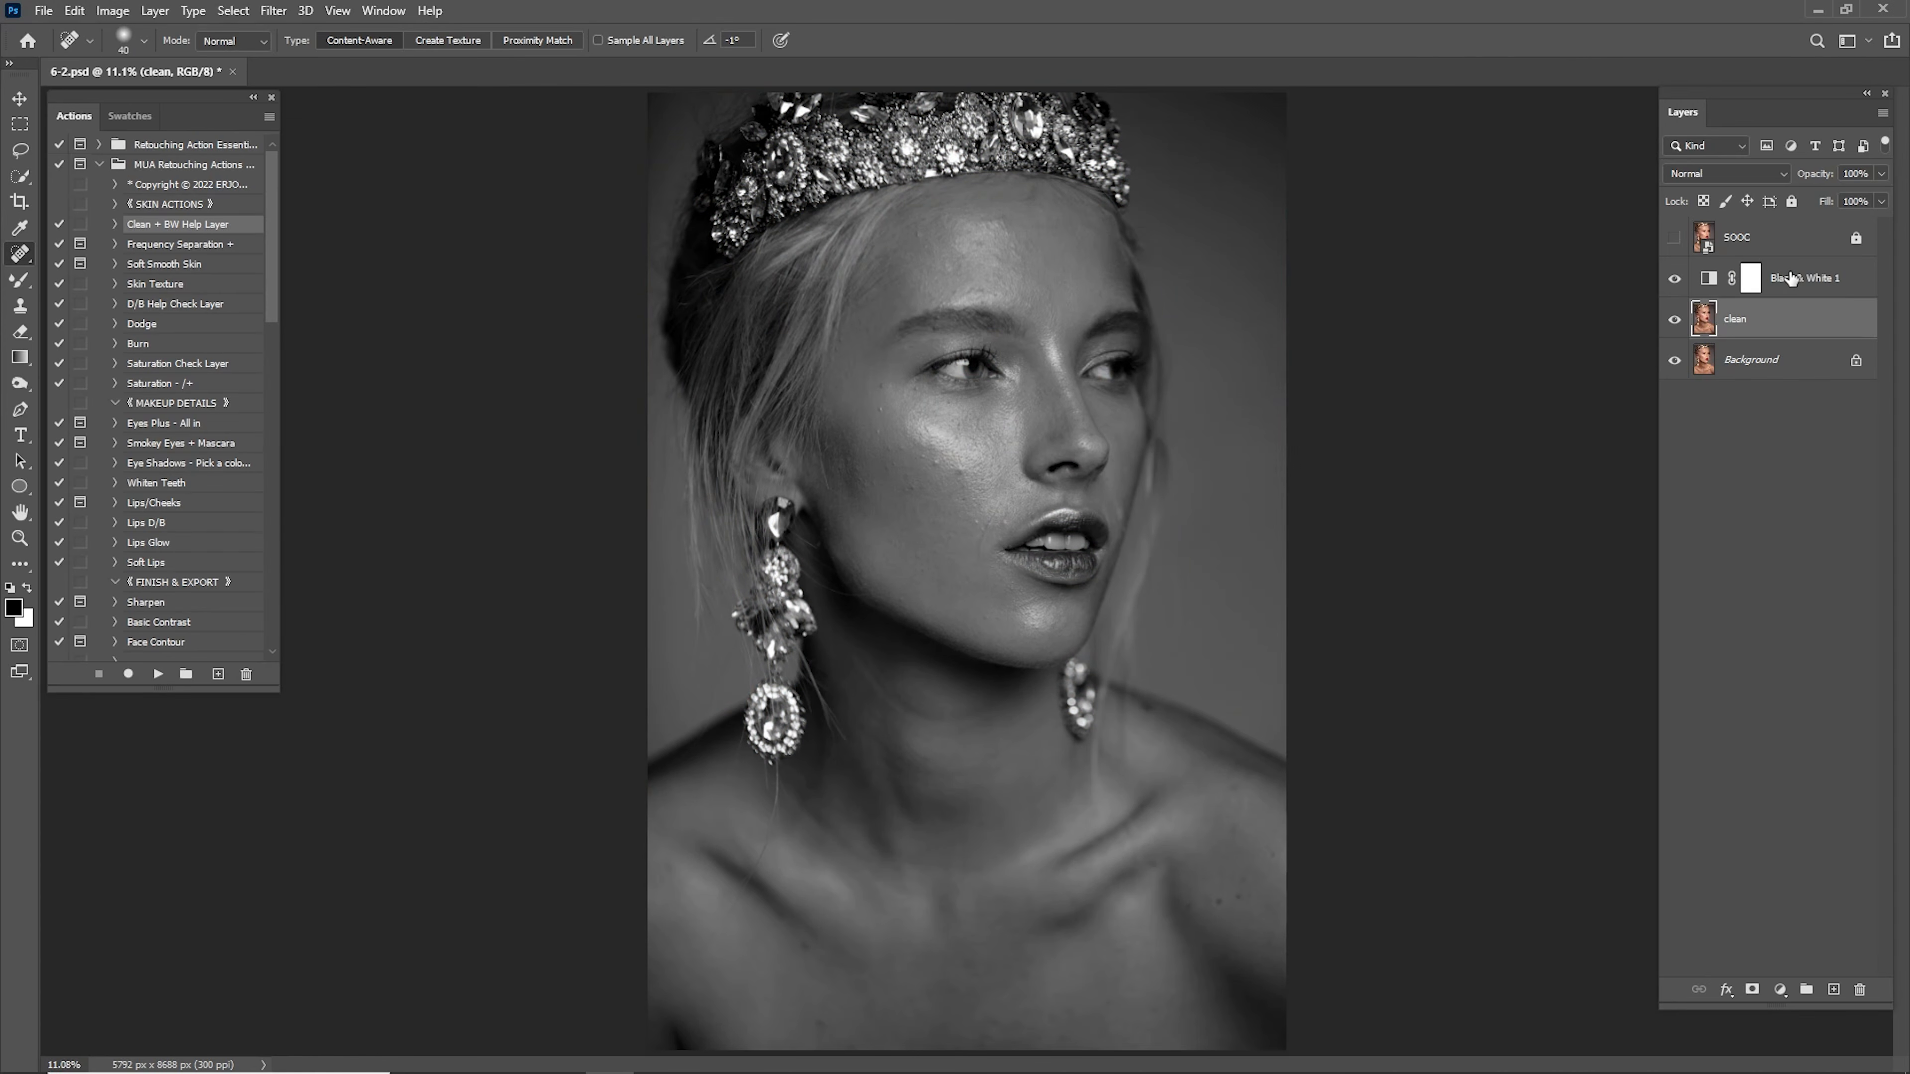
Remove the small blemishes on the temple and upper cheek on the clean layer with the Spot Healing Brush.
click(1789, 281)
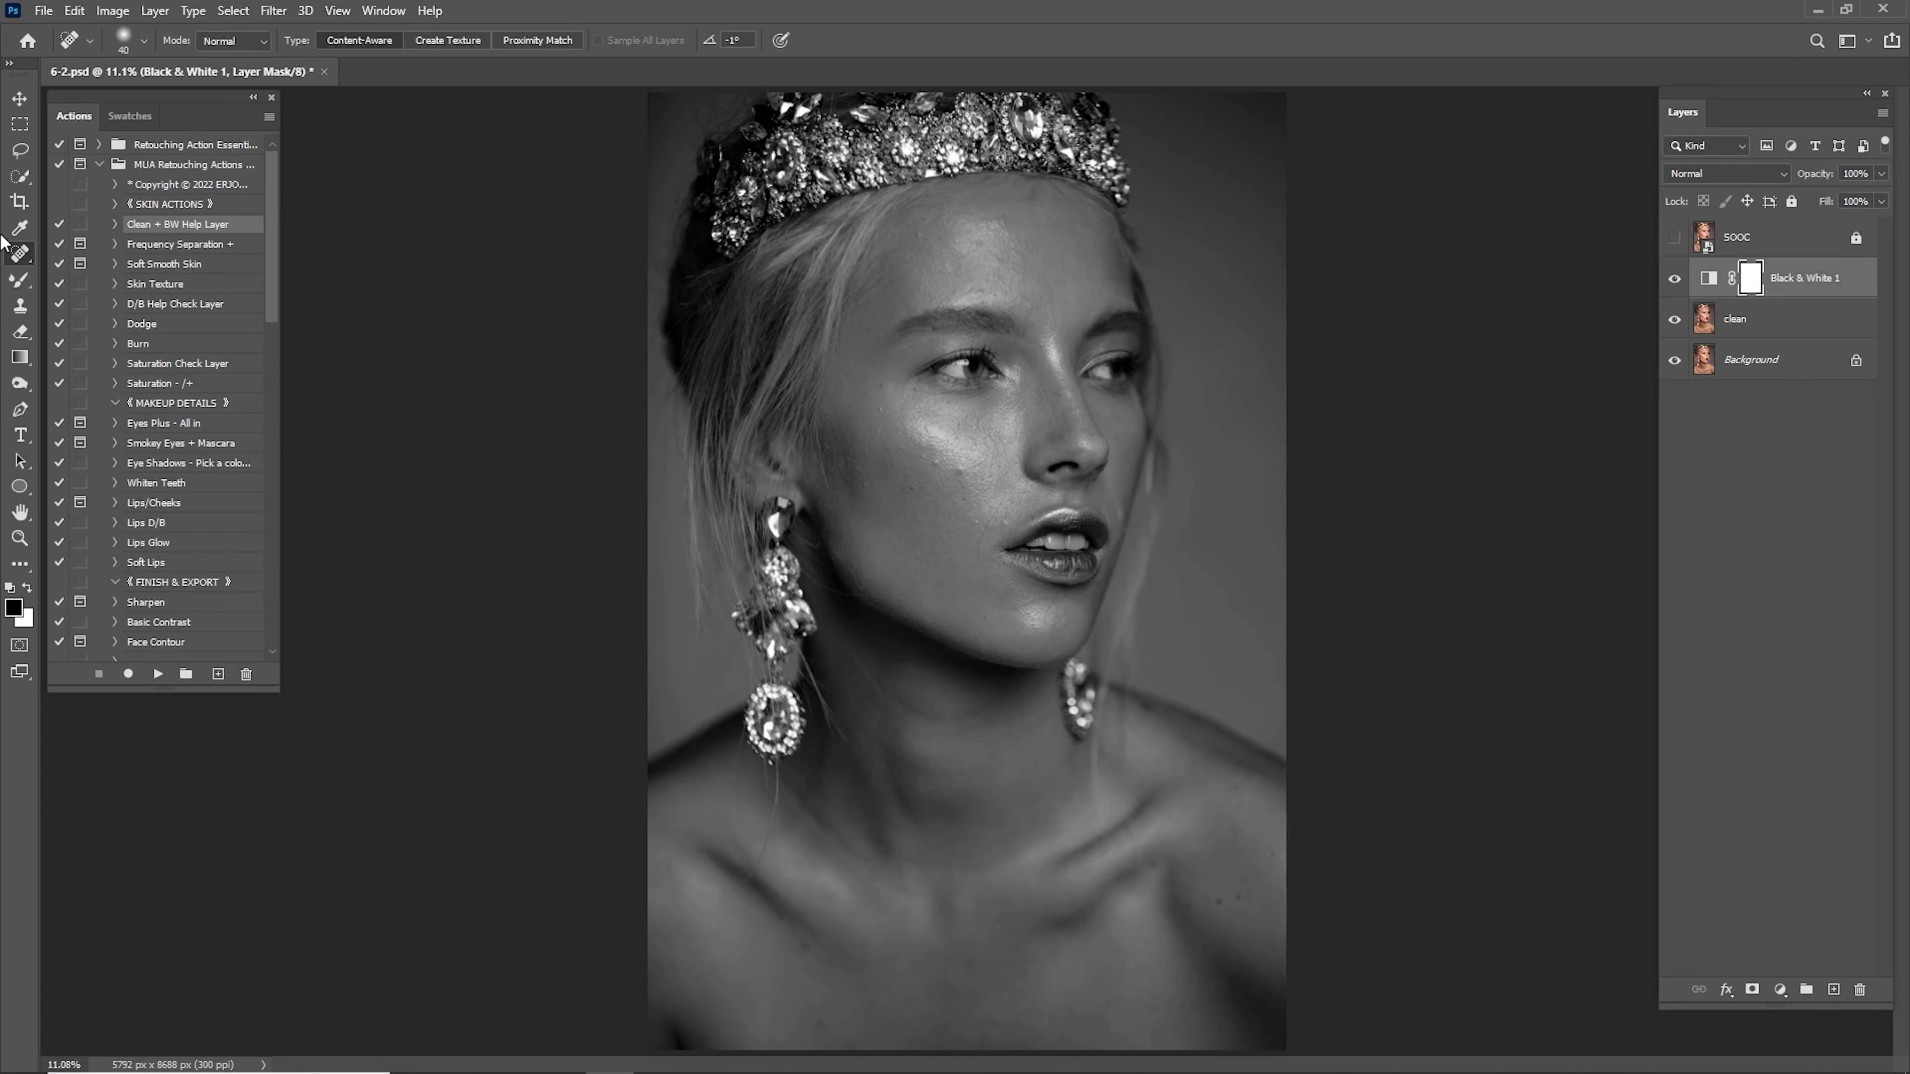
right_click(20, 258)
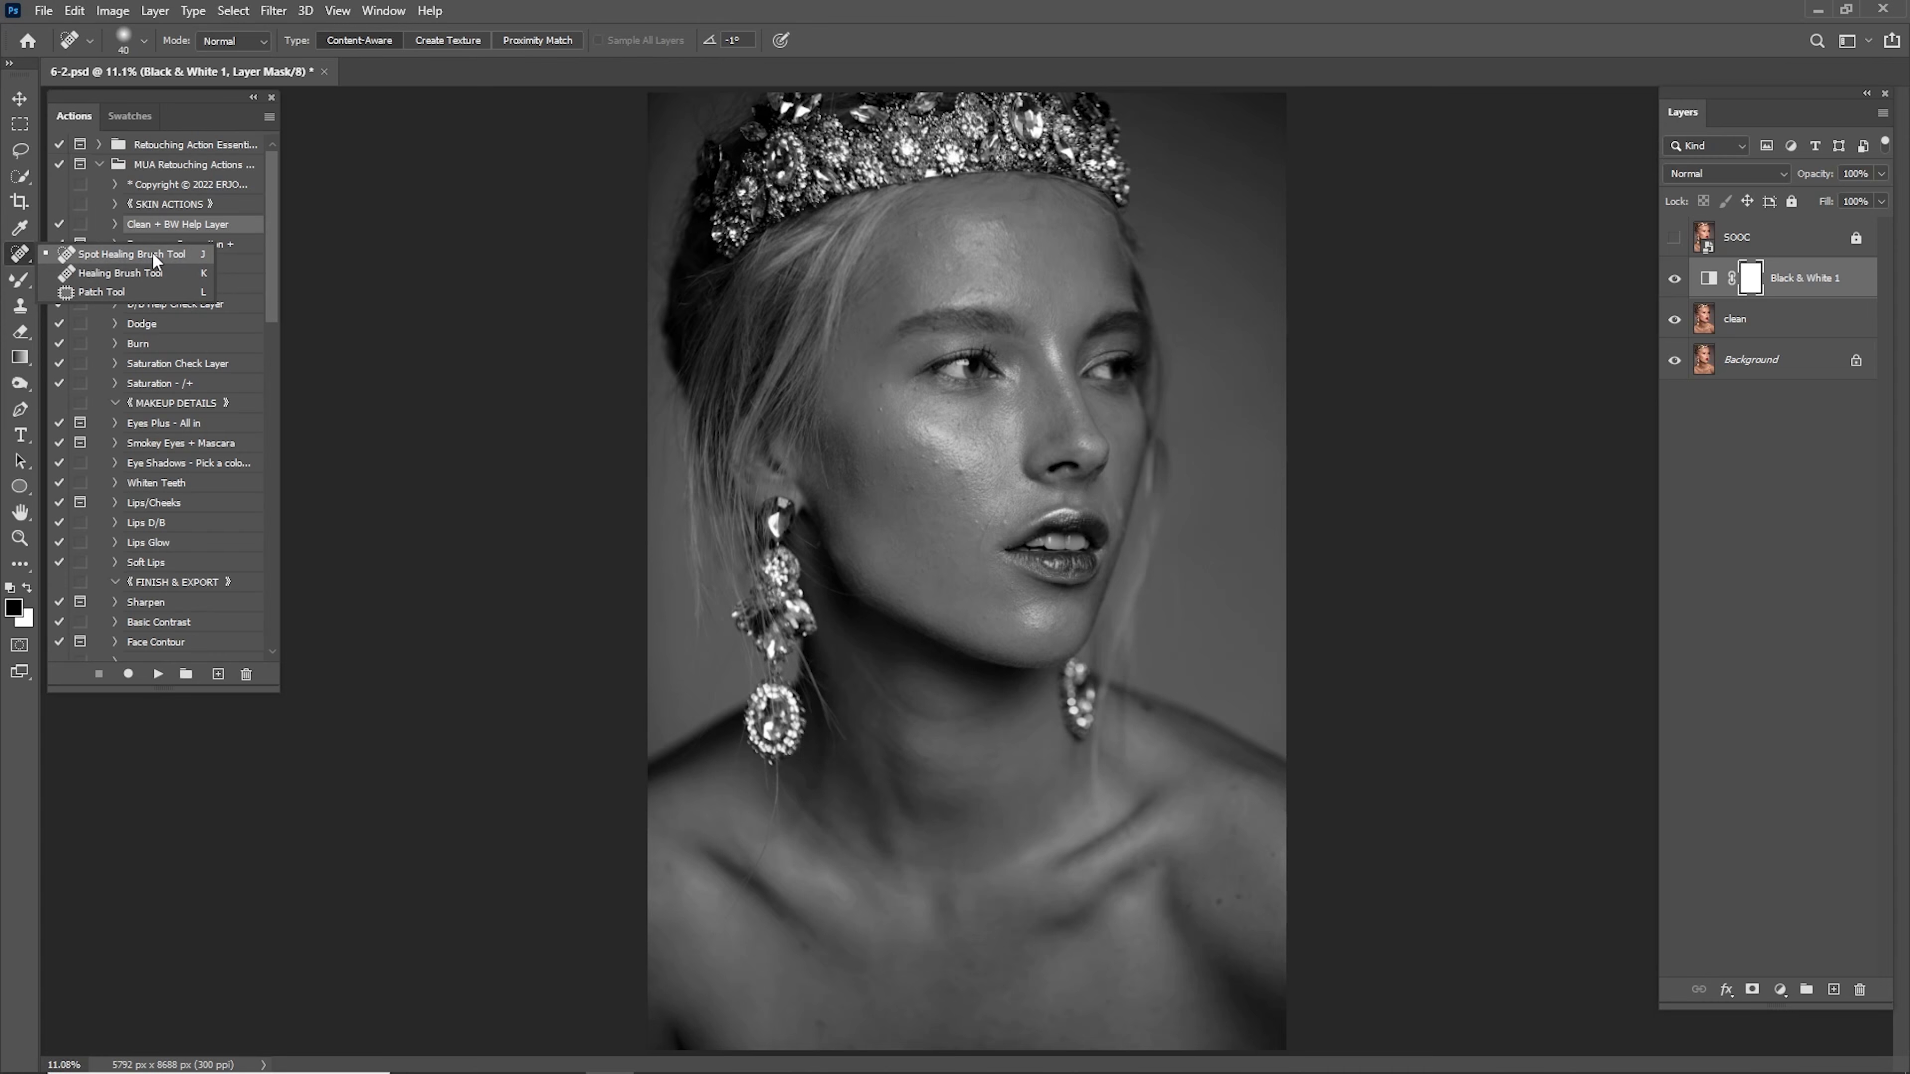
click(113, 260)
key(z)
drag(864, 422, 1451, 440)
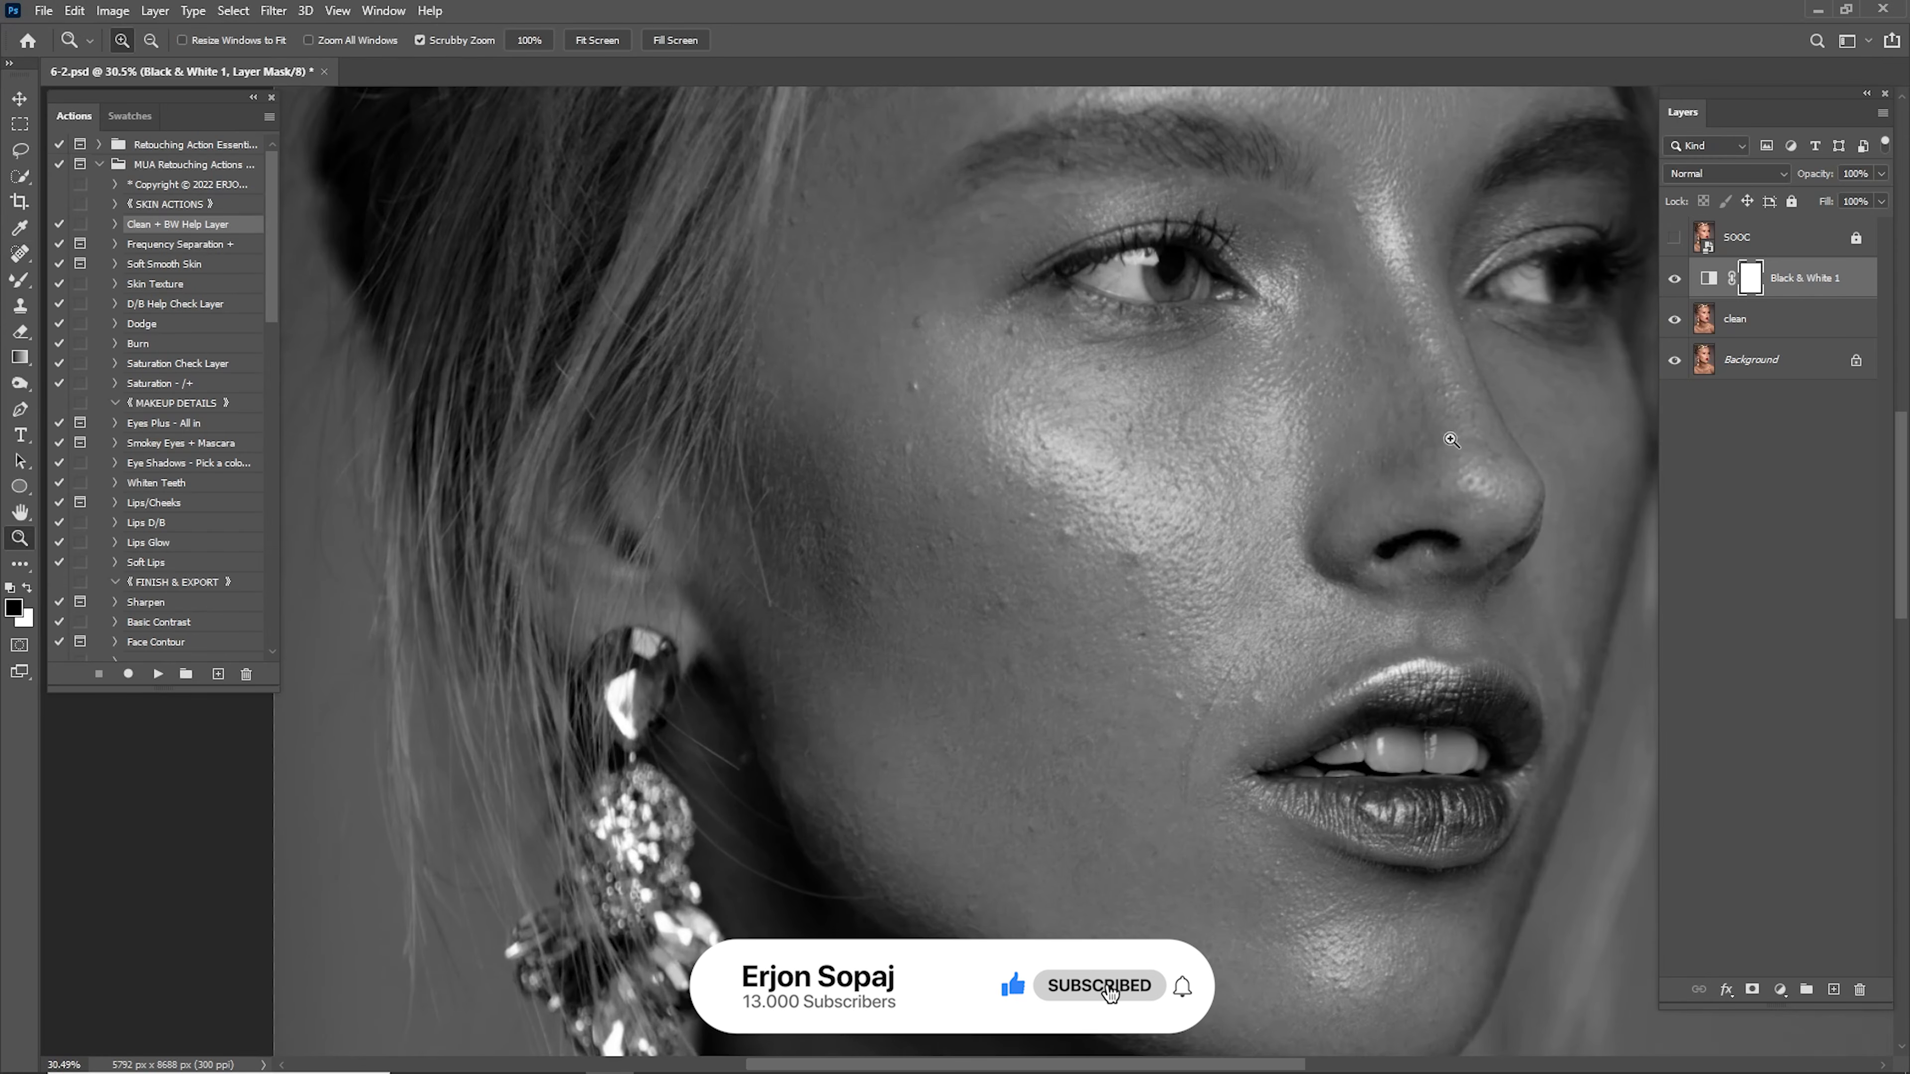
click(1795, 331)
mouse_move(921, 381)
mouse_down()
mouse_move(966, 386)
mouse_move(914, 377)
mouse_move(956, 485)
mouse_up()
key(j)
key(bracketright)
drag(946, 421, 939, 433)
click(893, 456)
click(956, 460)
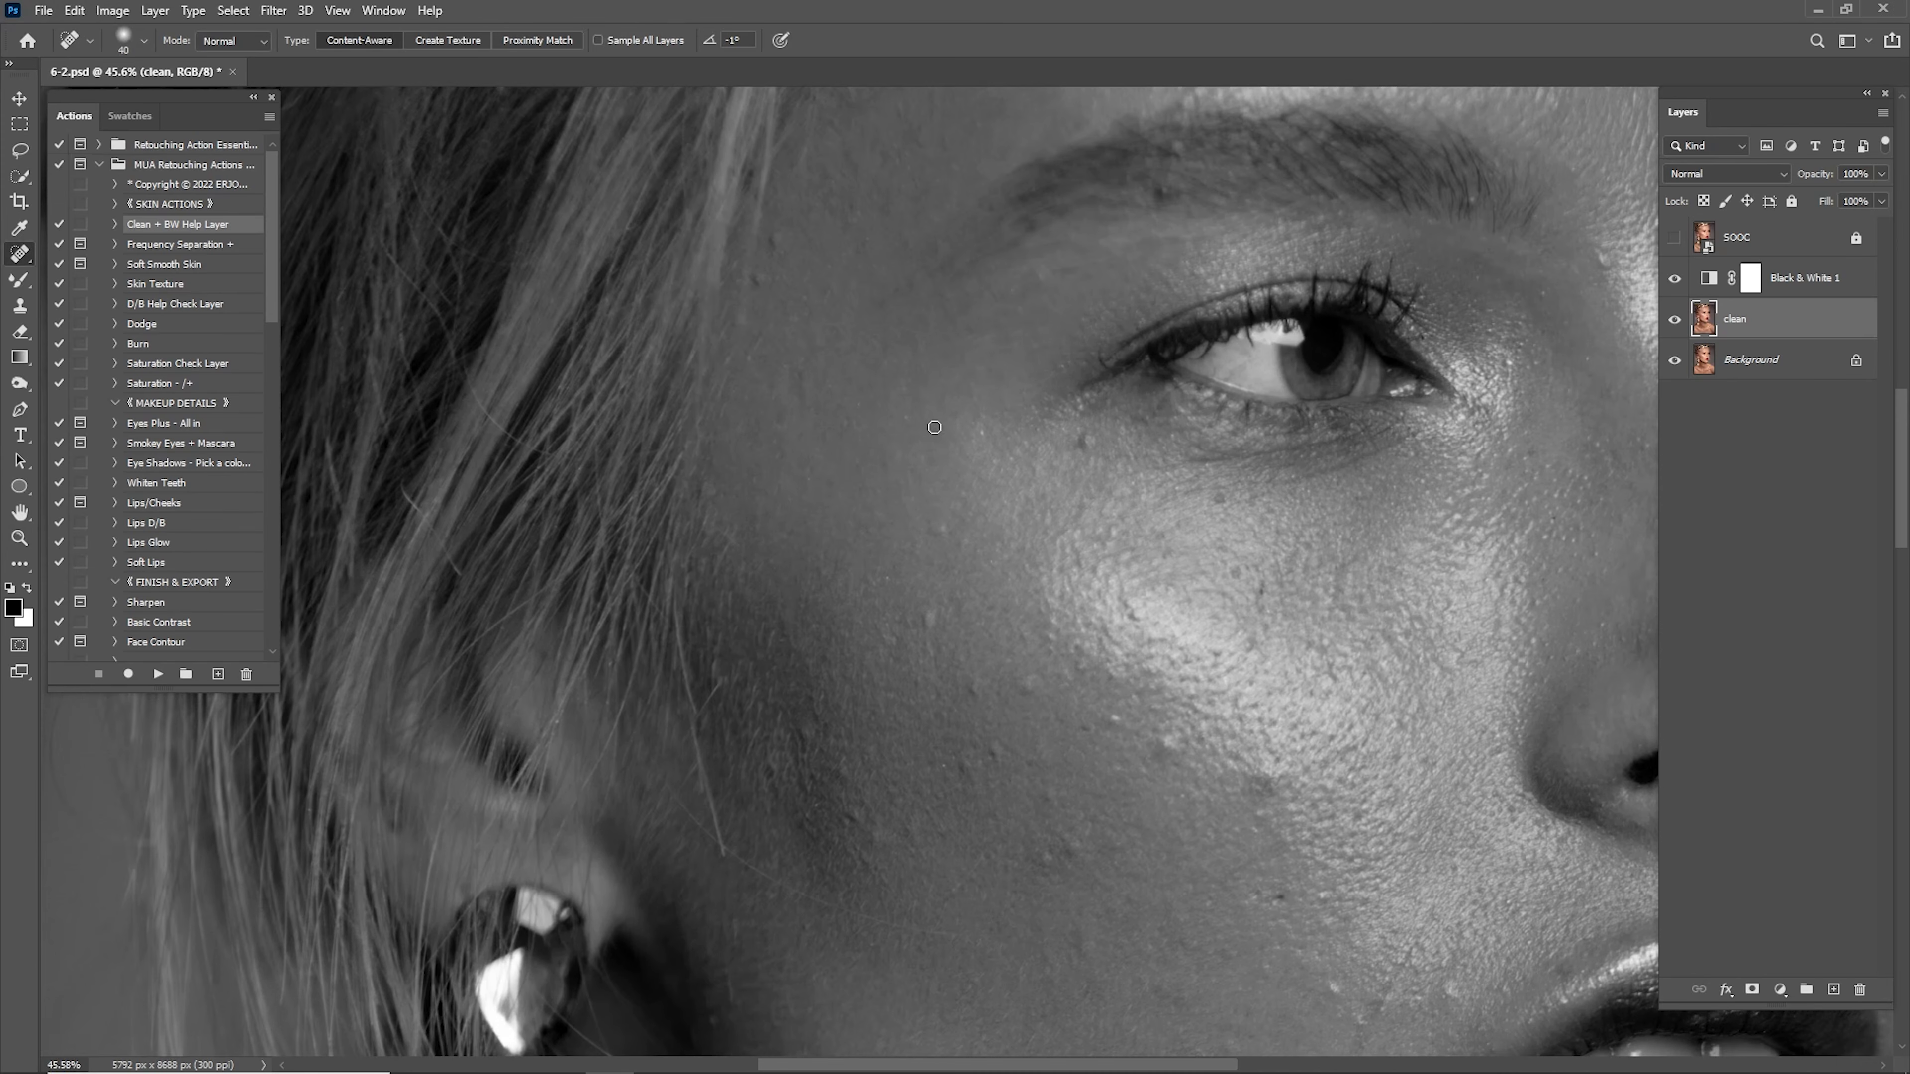
Heal the remaining blemishes on the cheek of the clean layer, including with the Healing Brush.
drag(939, 541, 942, 525)
drag(955, 604, 981, 468)
drag(957, 474, 961, 456)
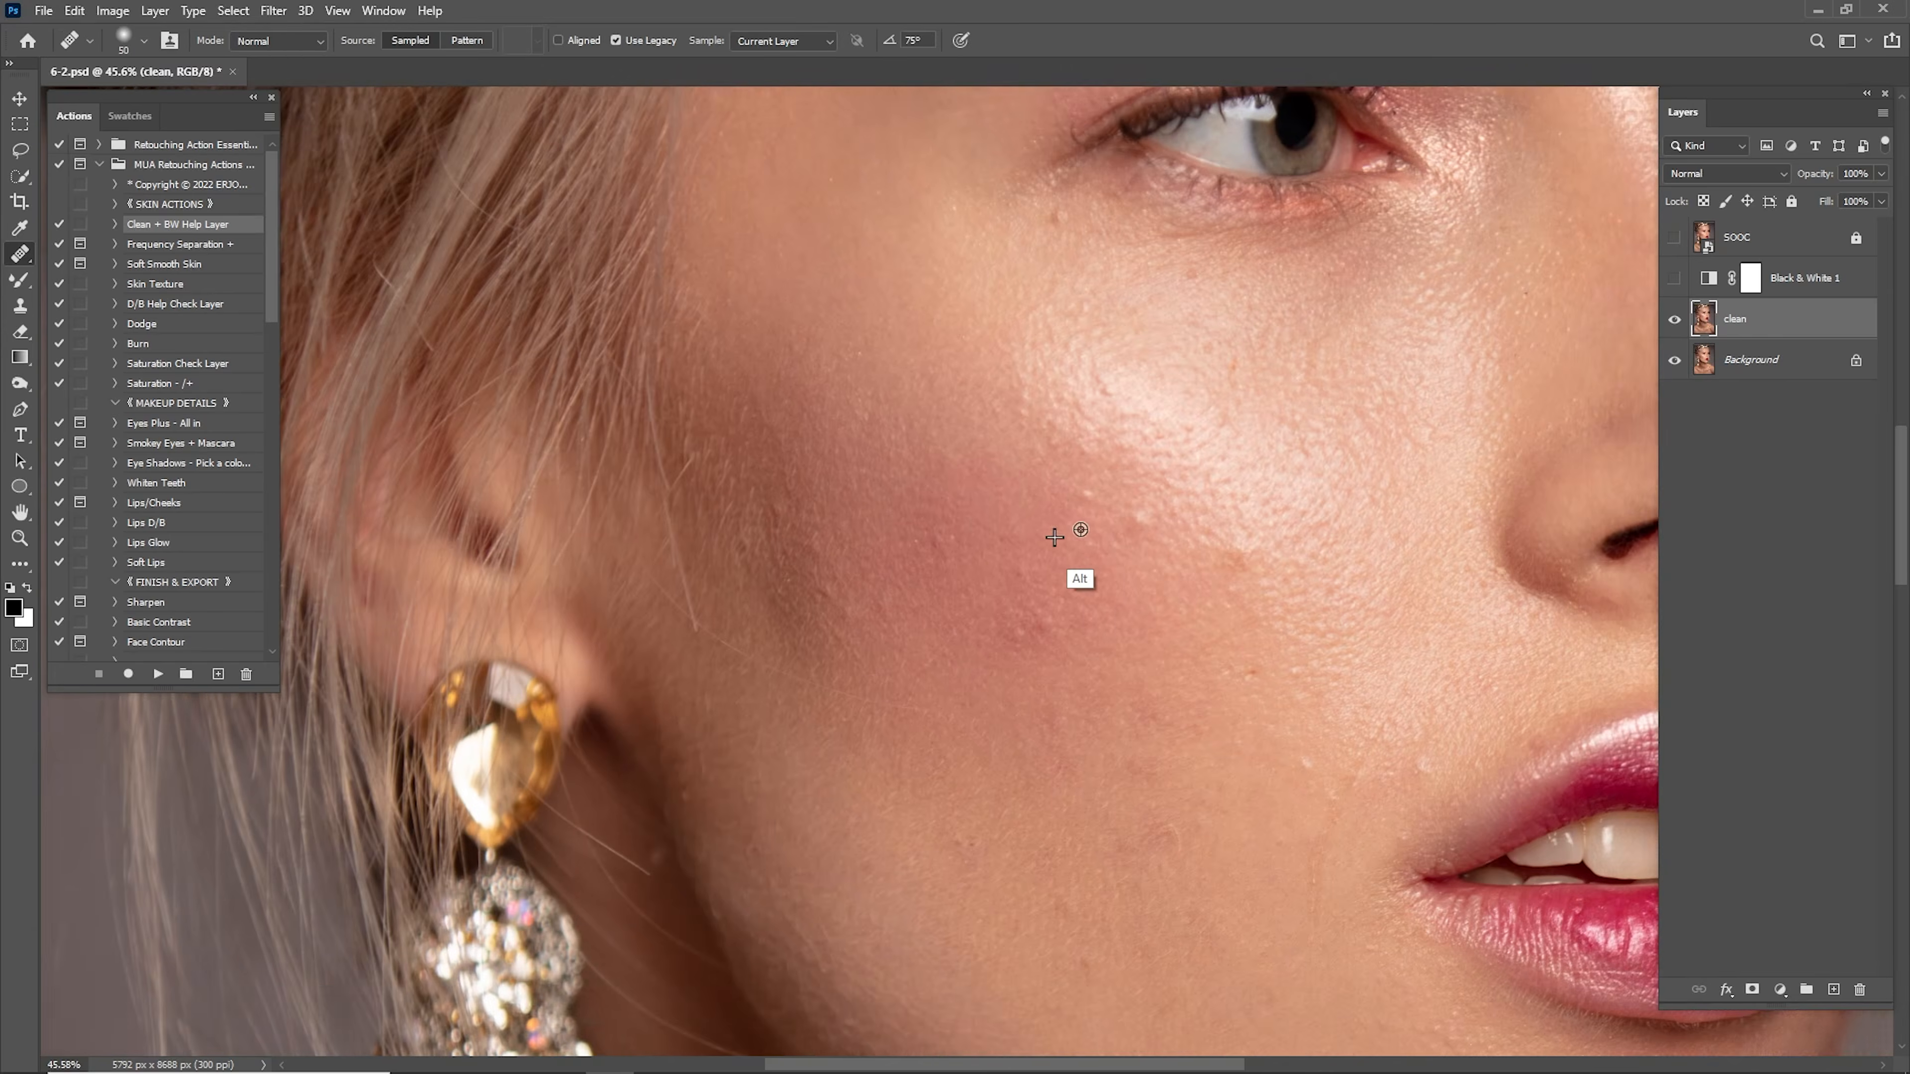
click(786, 631)
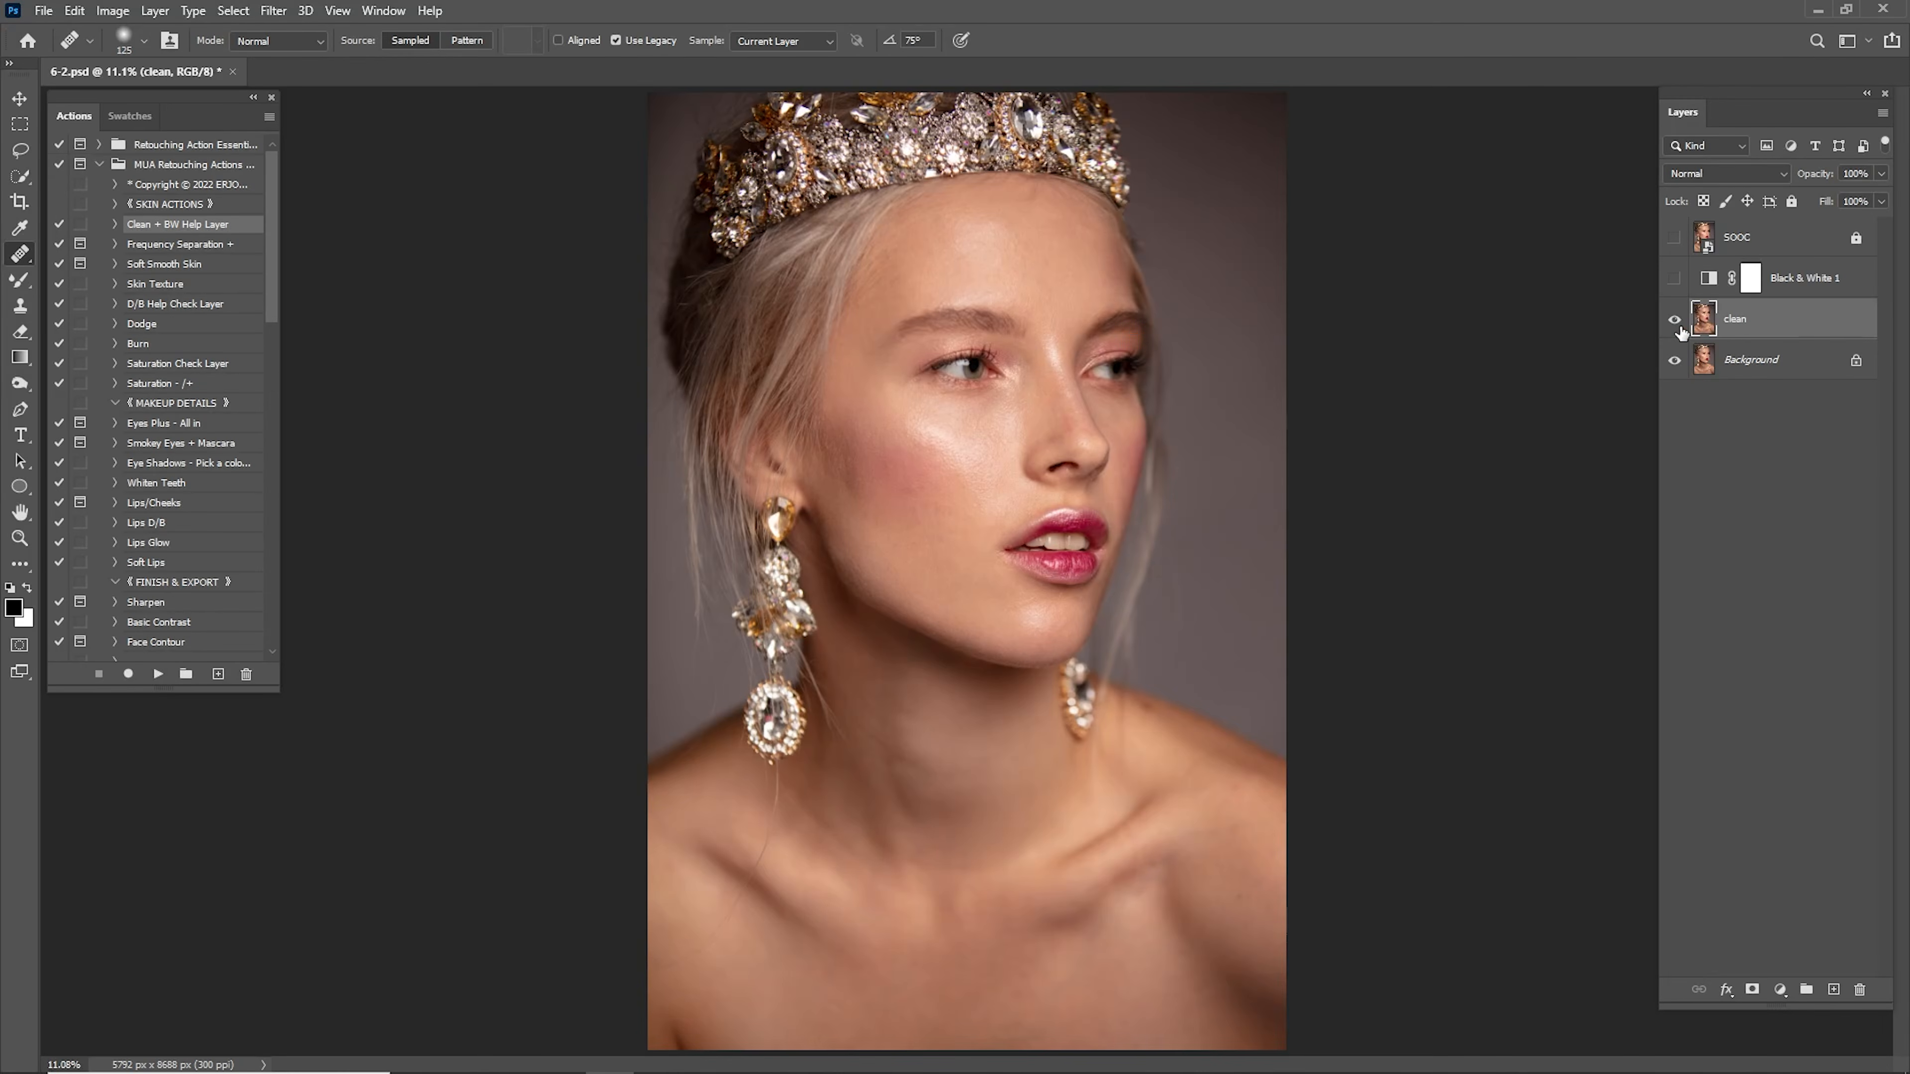
Compare the portrait with and without the clean layer.
click(1675, 321)
click(1675, 320)
click(1675, 320)
click(1675, 321)
Run the Dodge and Burn retouching actions to add both masked groups above the clean layer.
key(z)
drag(979, 405, 1044, 373)
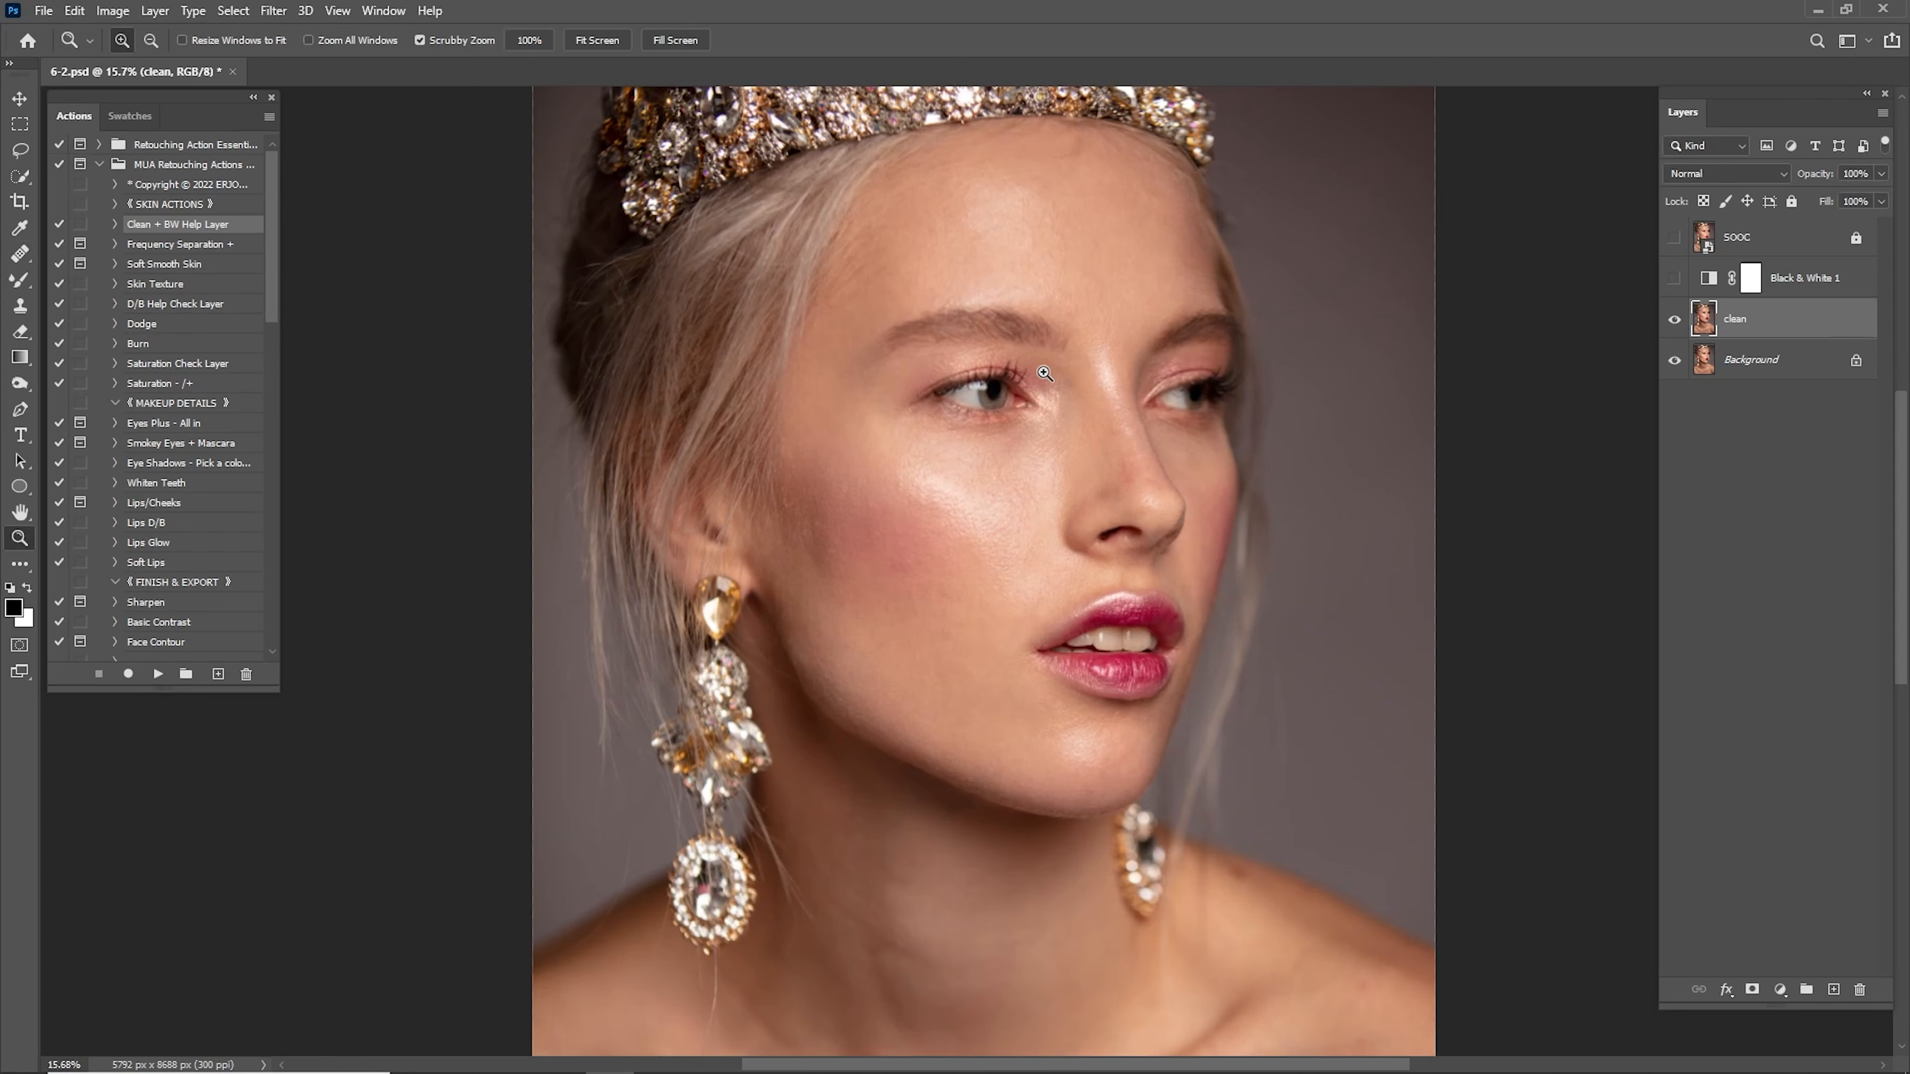
click(162, 324)
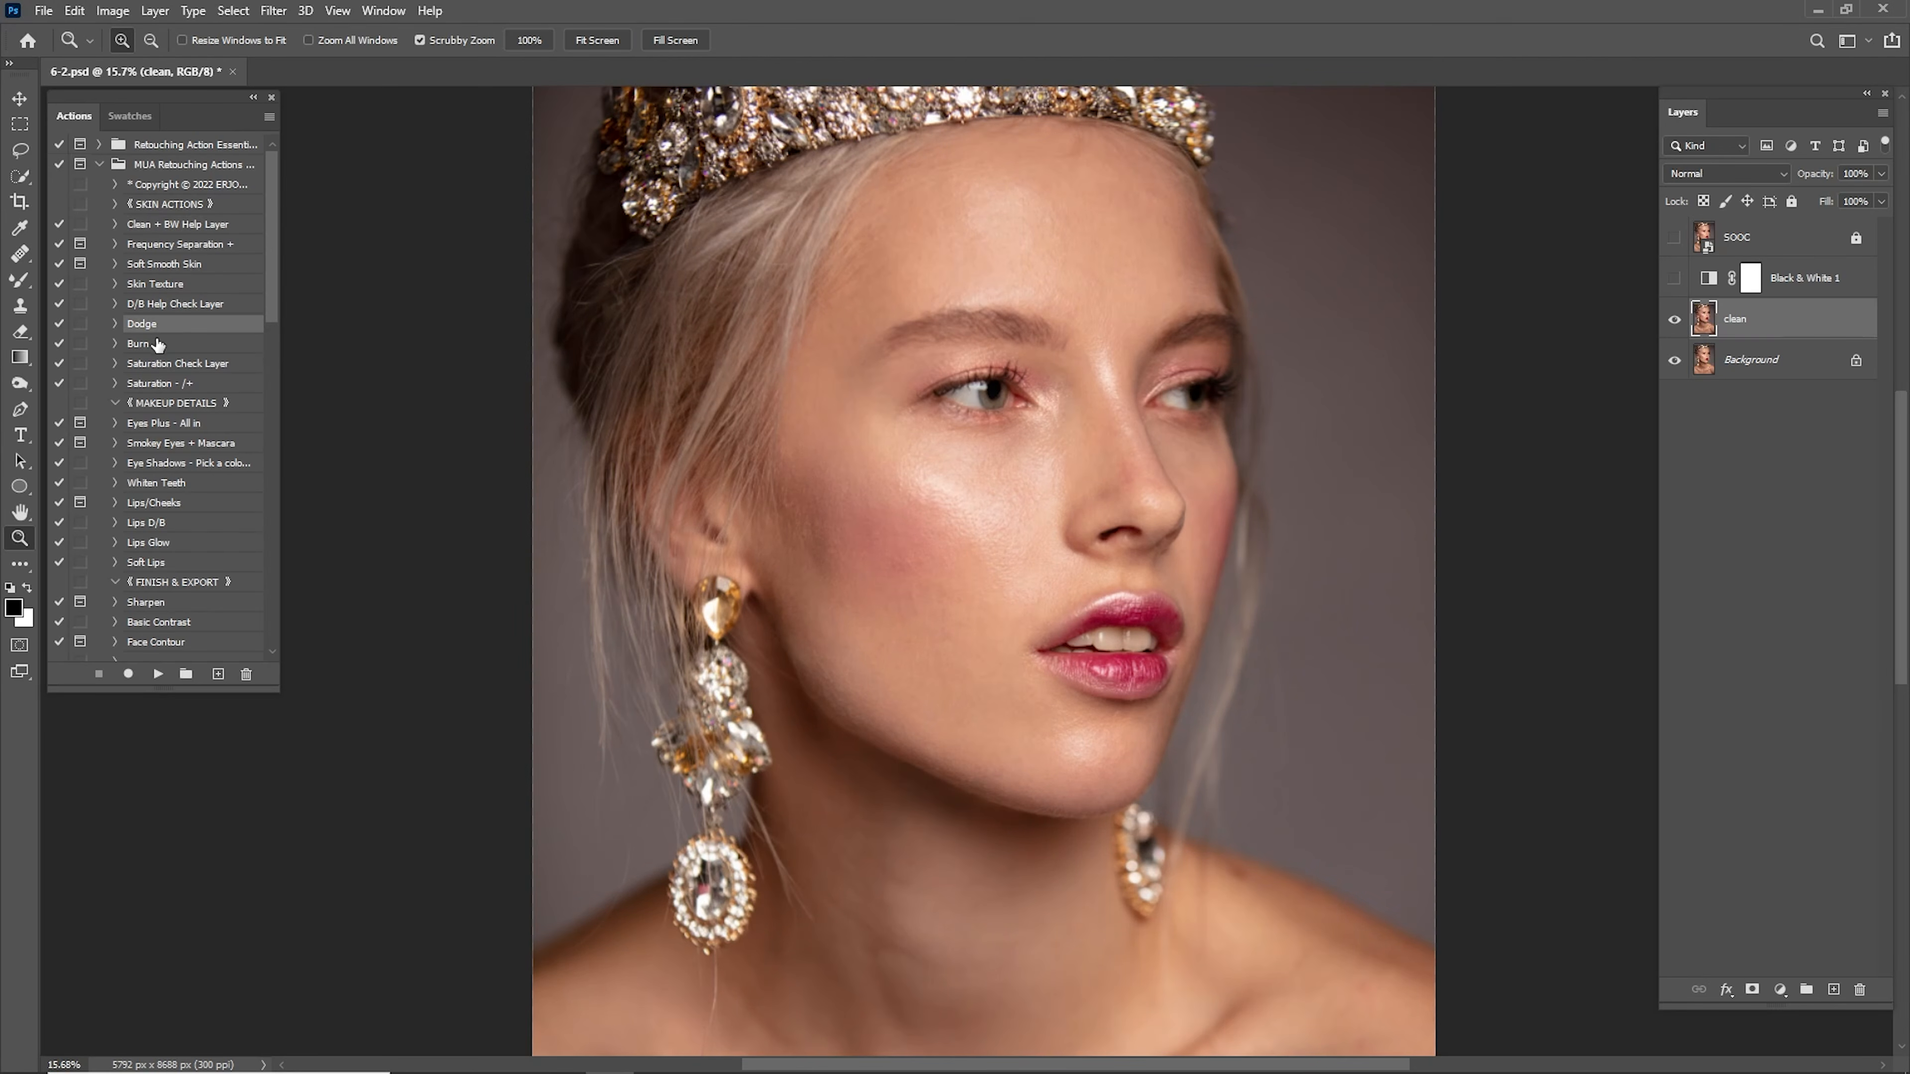
shift+click(150, 344)
click(158, 675)
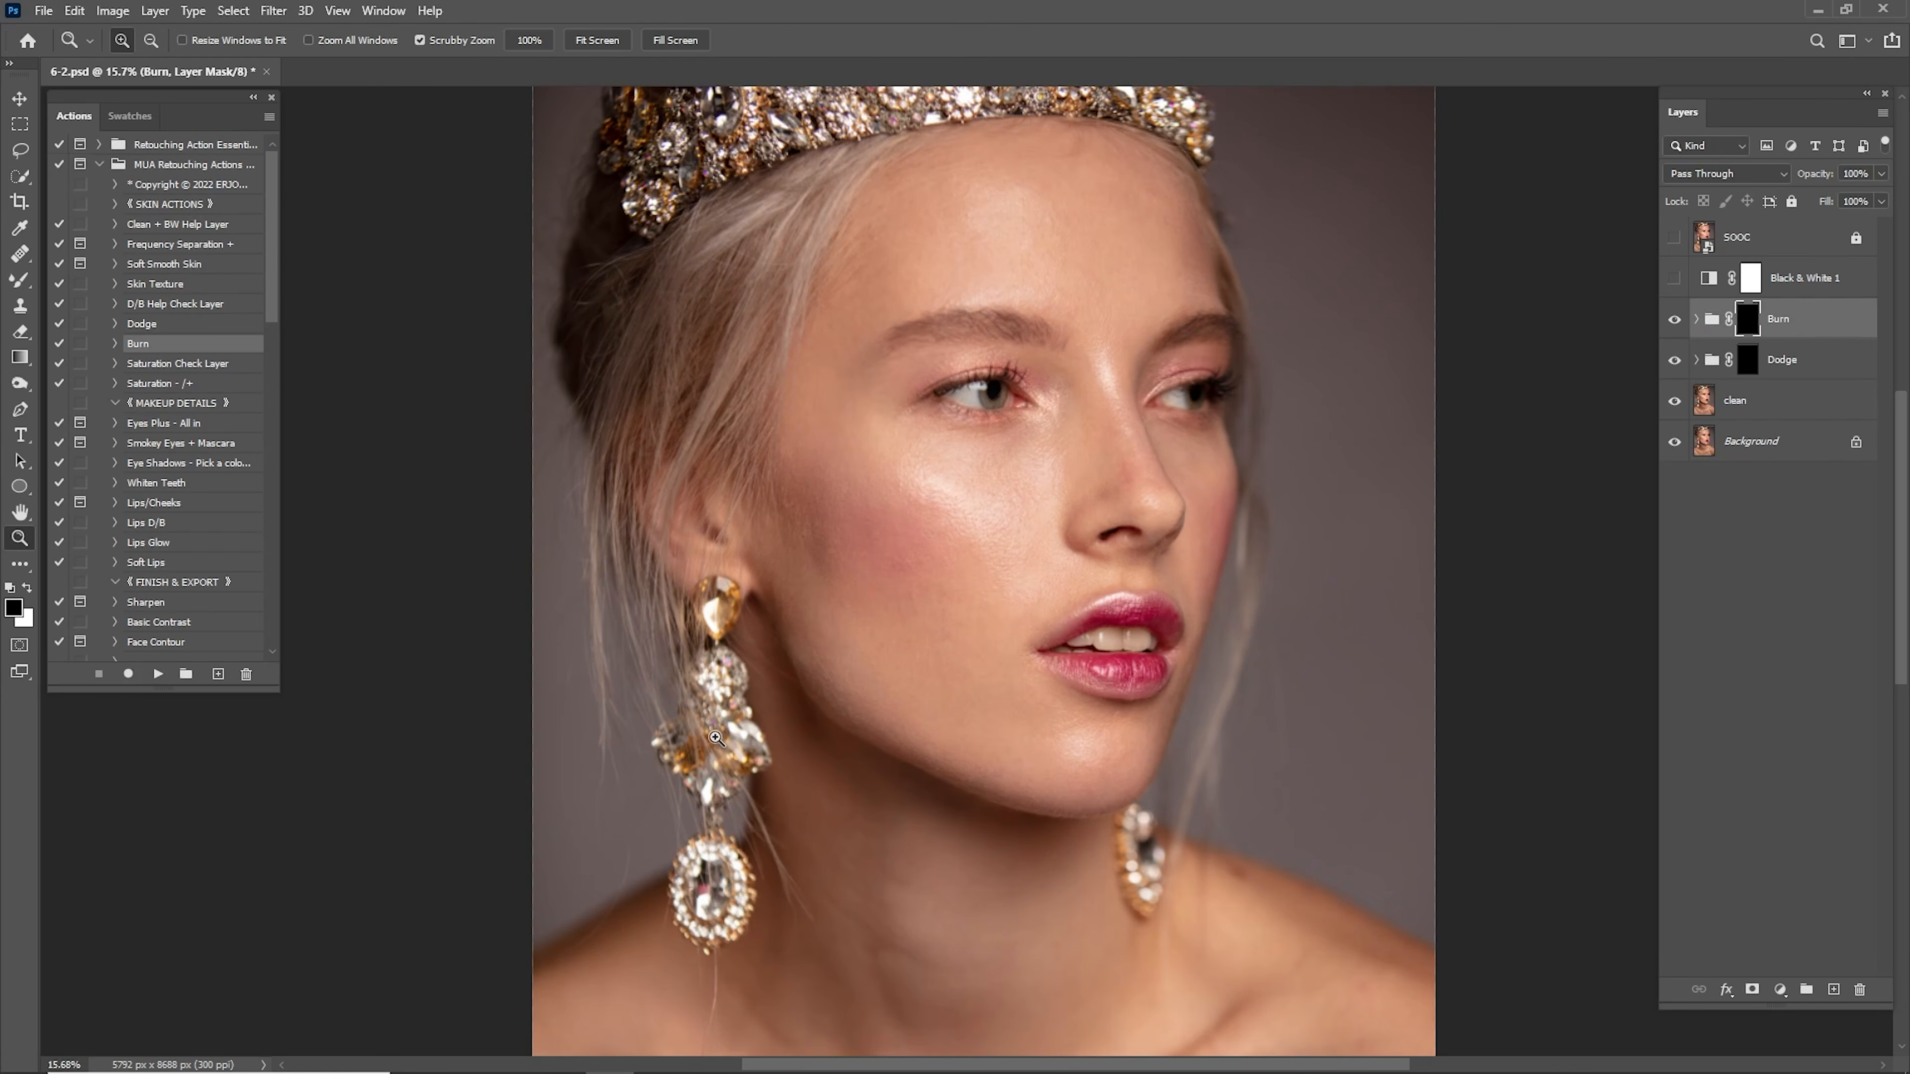
Target the Dodge group's mask with a white brush at 10% opacity and show the Black & White 1 layer.
click(1748, 368)
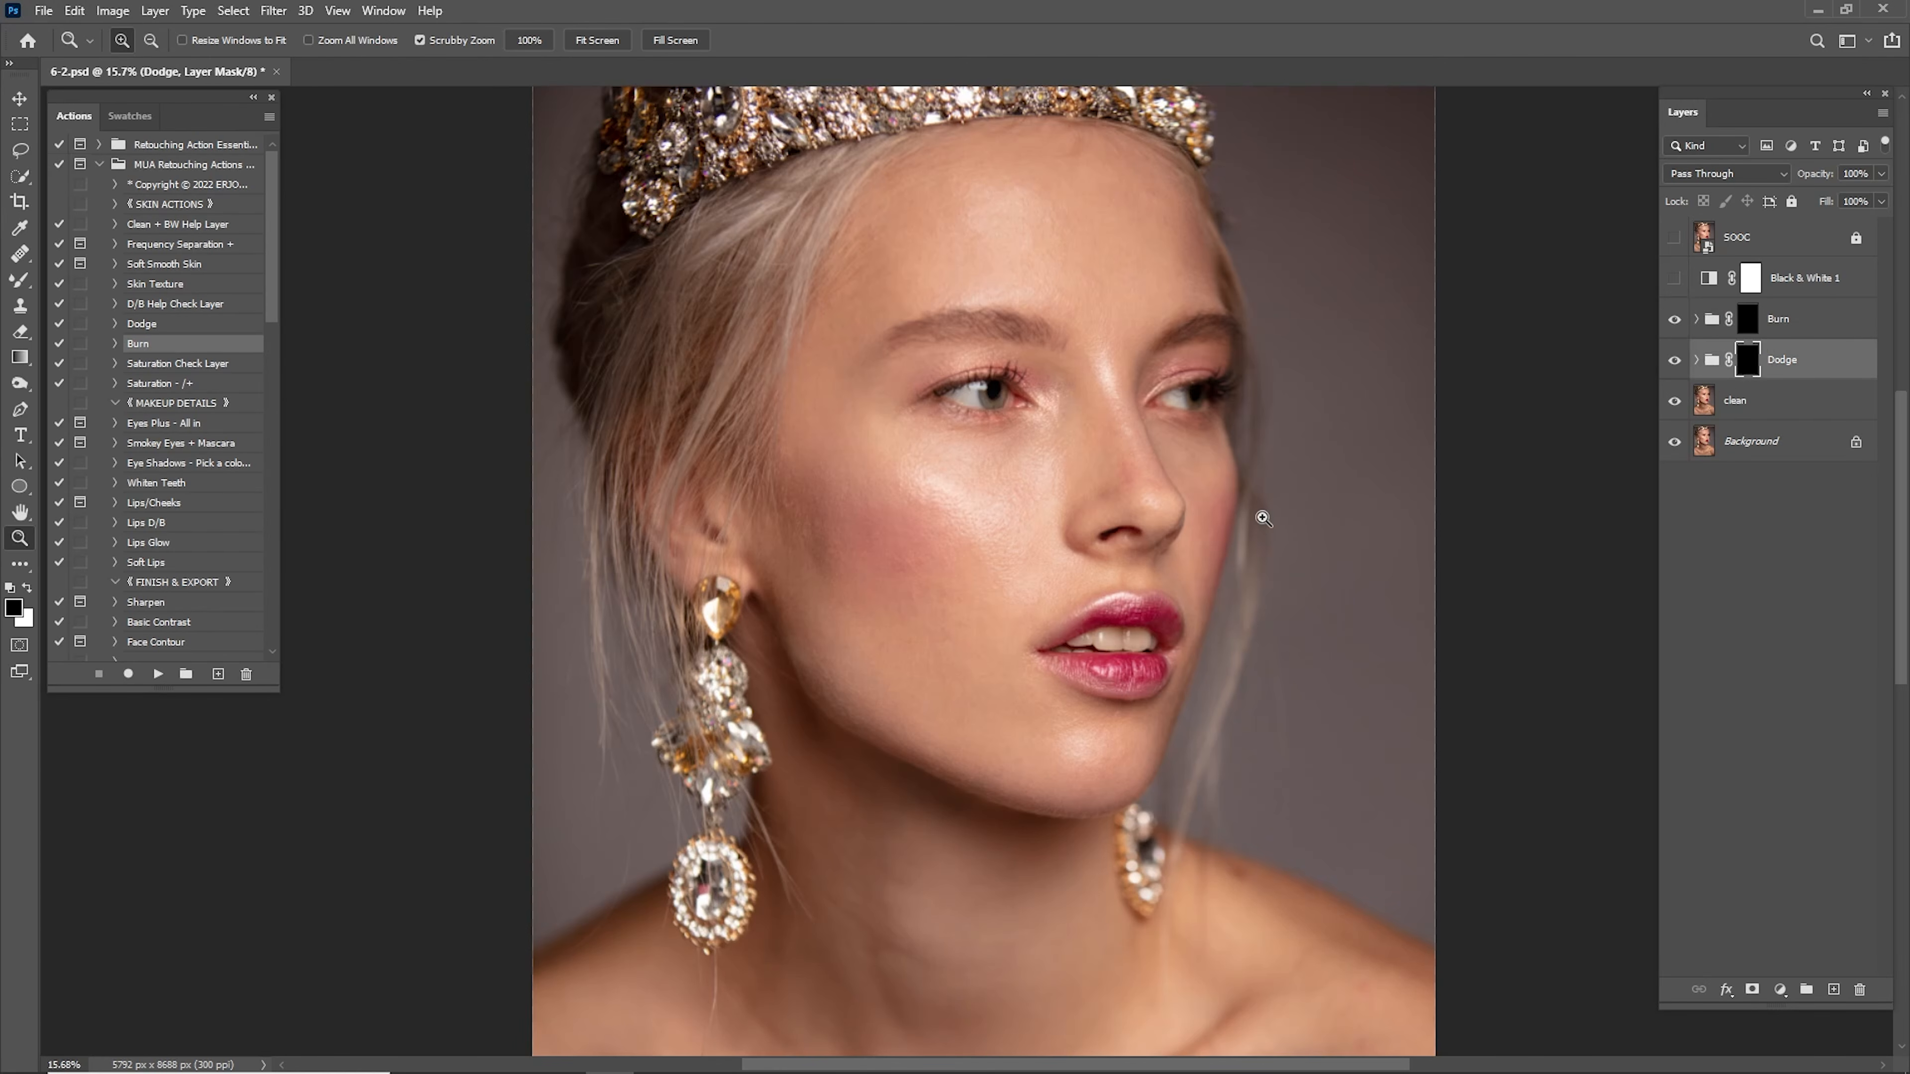
key(b)
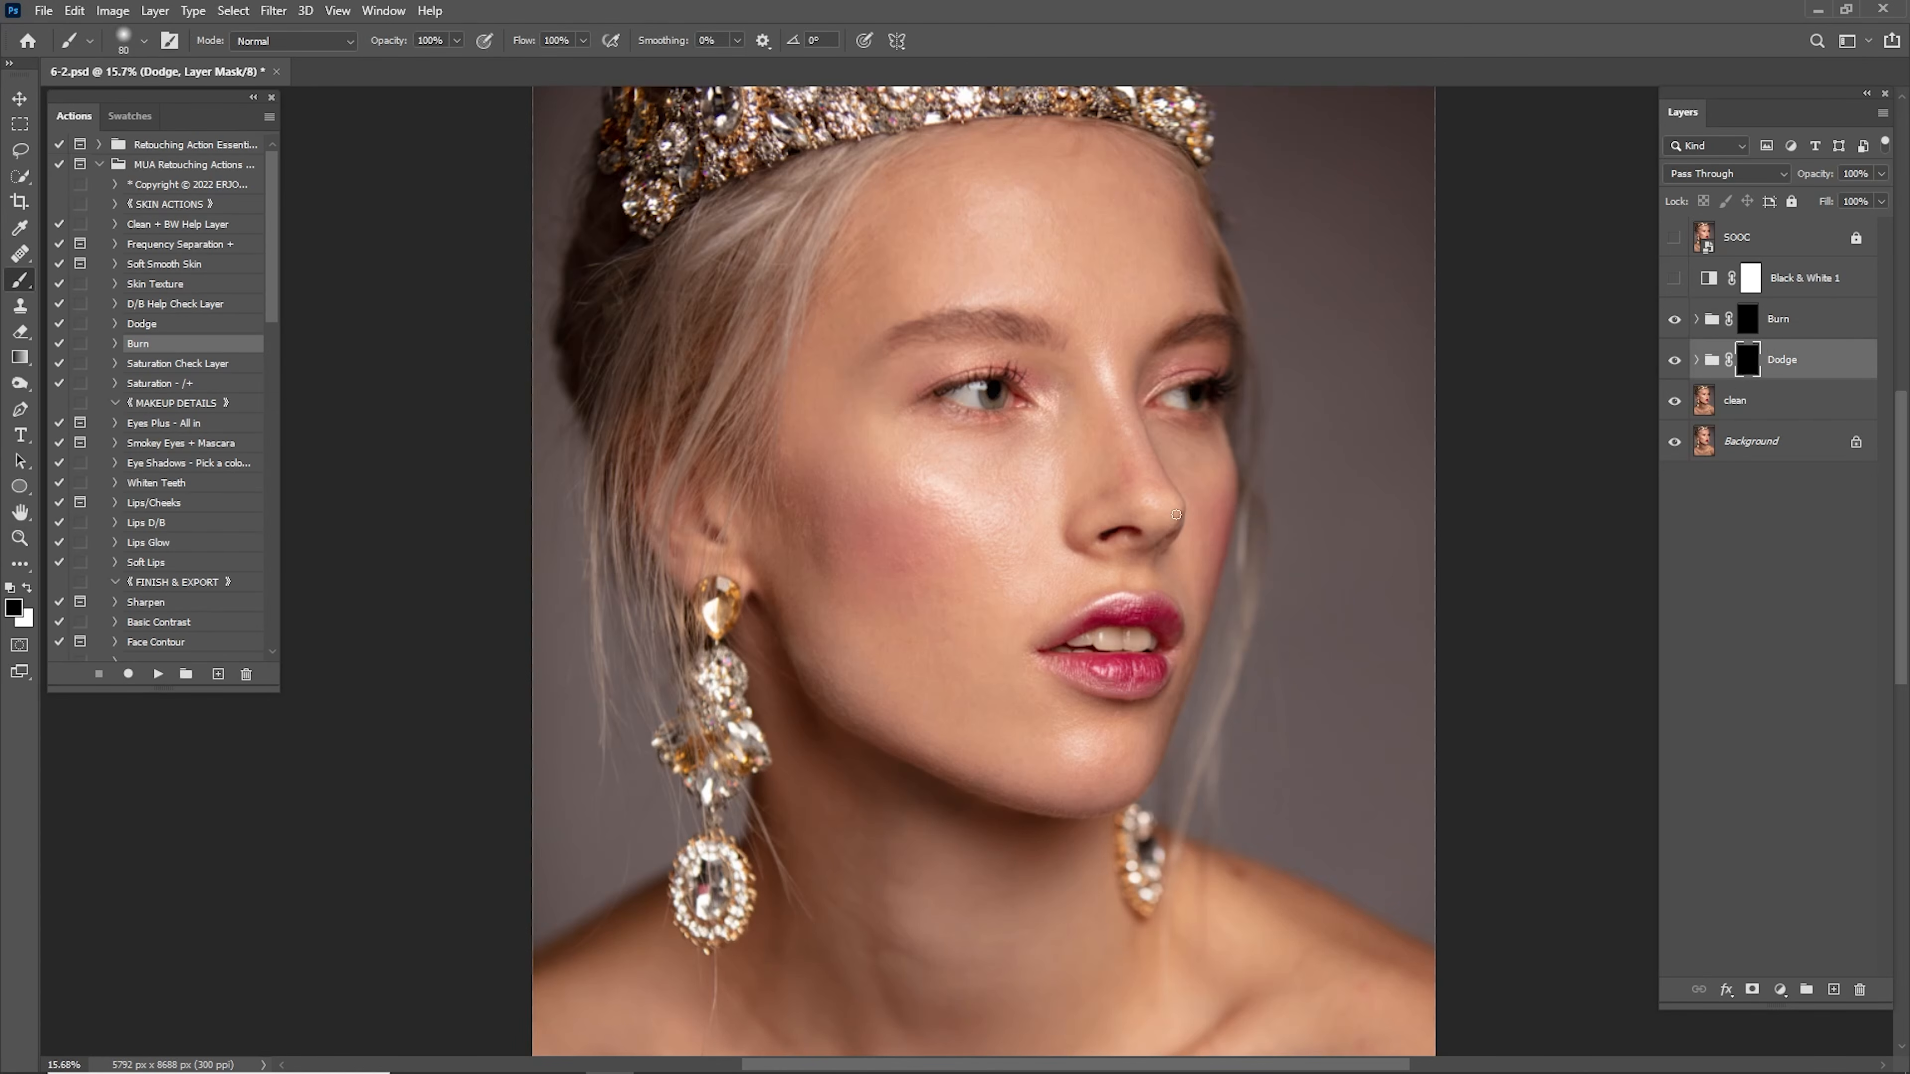
click(432, 40)
text(10)
key(Return)
key(x)
click(1673, 277)
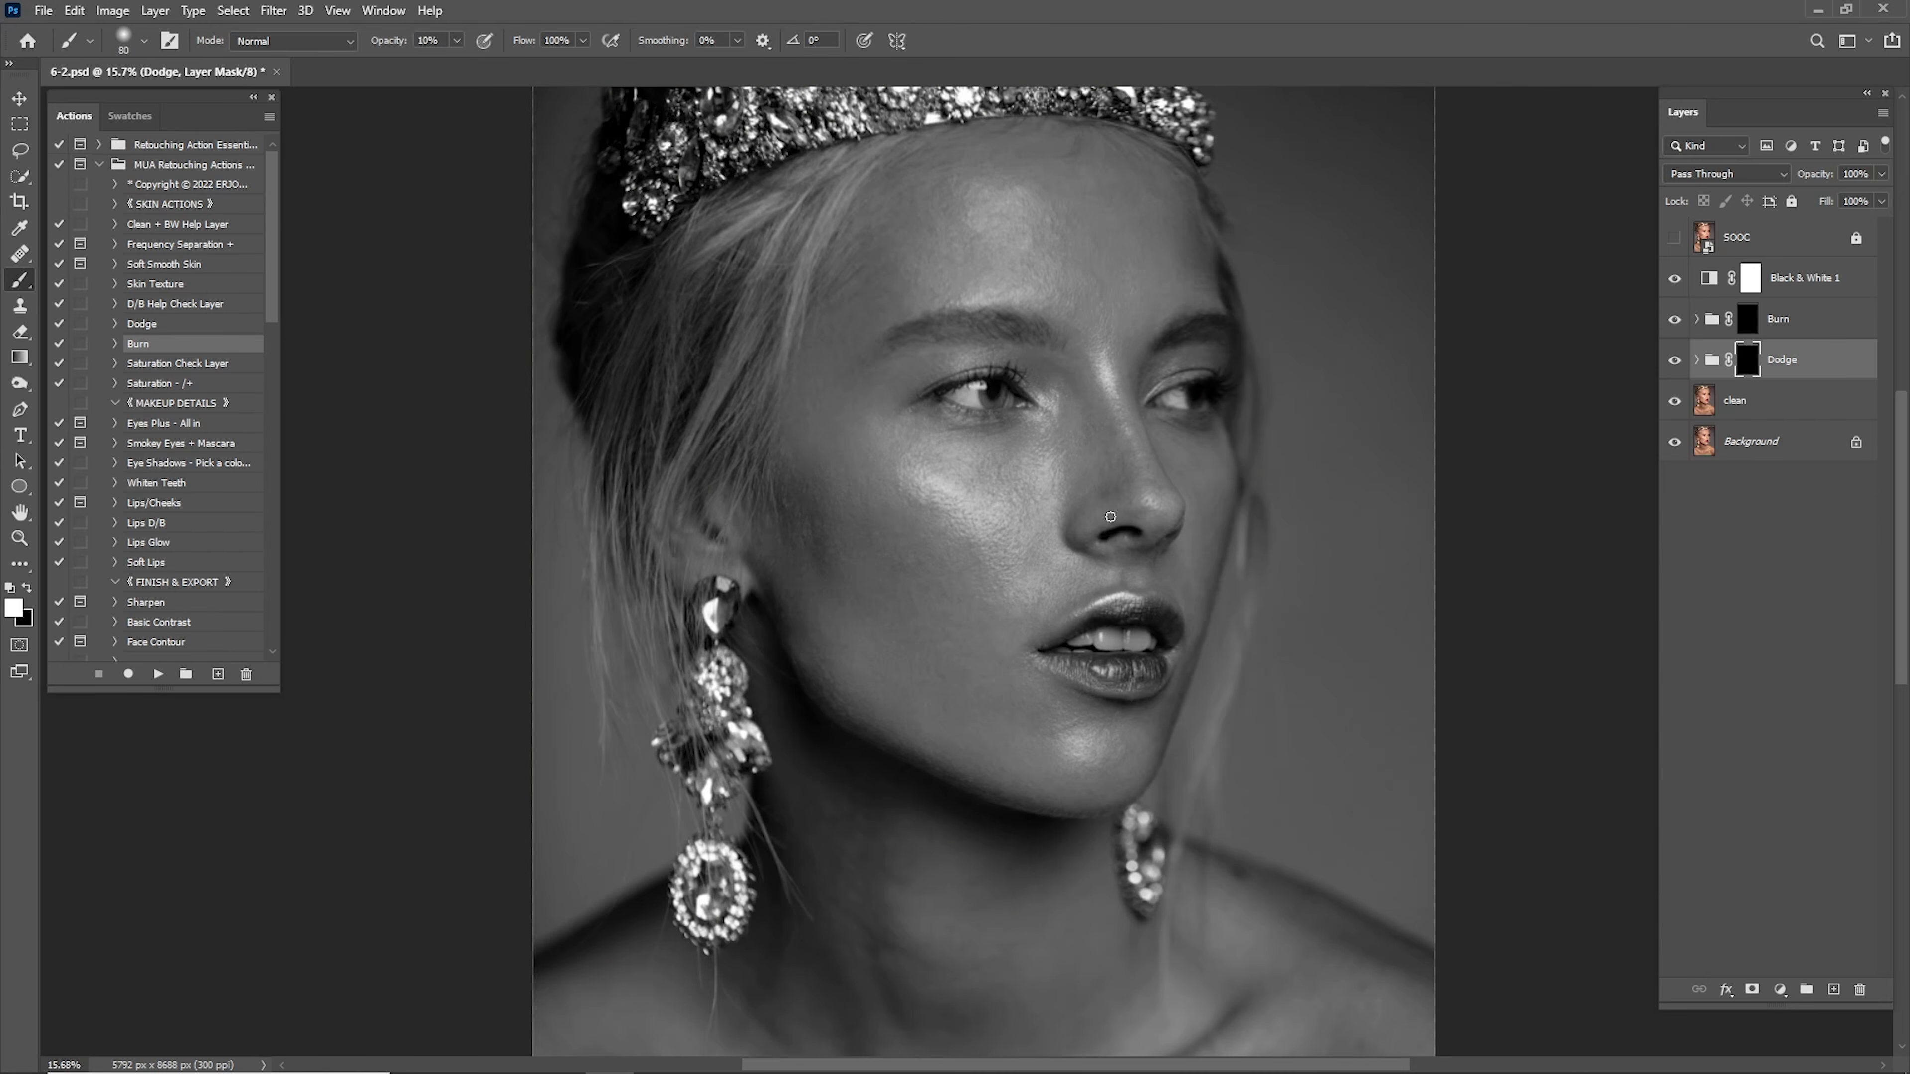
Dodge the dark, uneven patches on the cheek by painting on the Dodge mask, adapting the brush size.
key(bracketright)
key(bracketright)
key(bracketright)
key(bracketright)
key(bracketright)
key(bracketright)
drag(955, 468, 1005, 484)
scroll(759, 590, up, 10)
key(bracketleft)
key(bracketleft)
key(bracketleft)
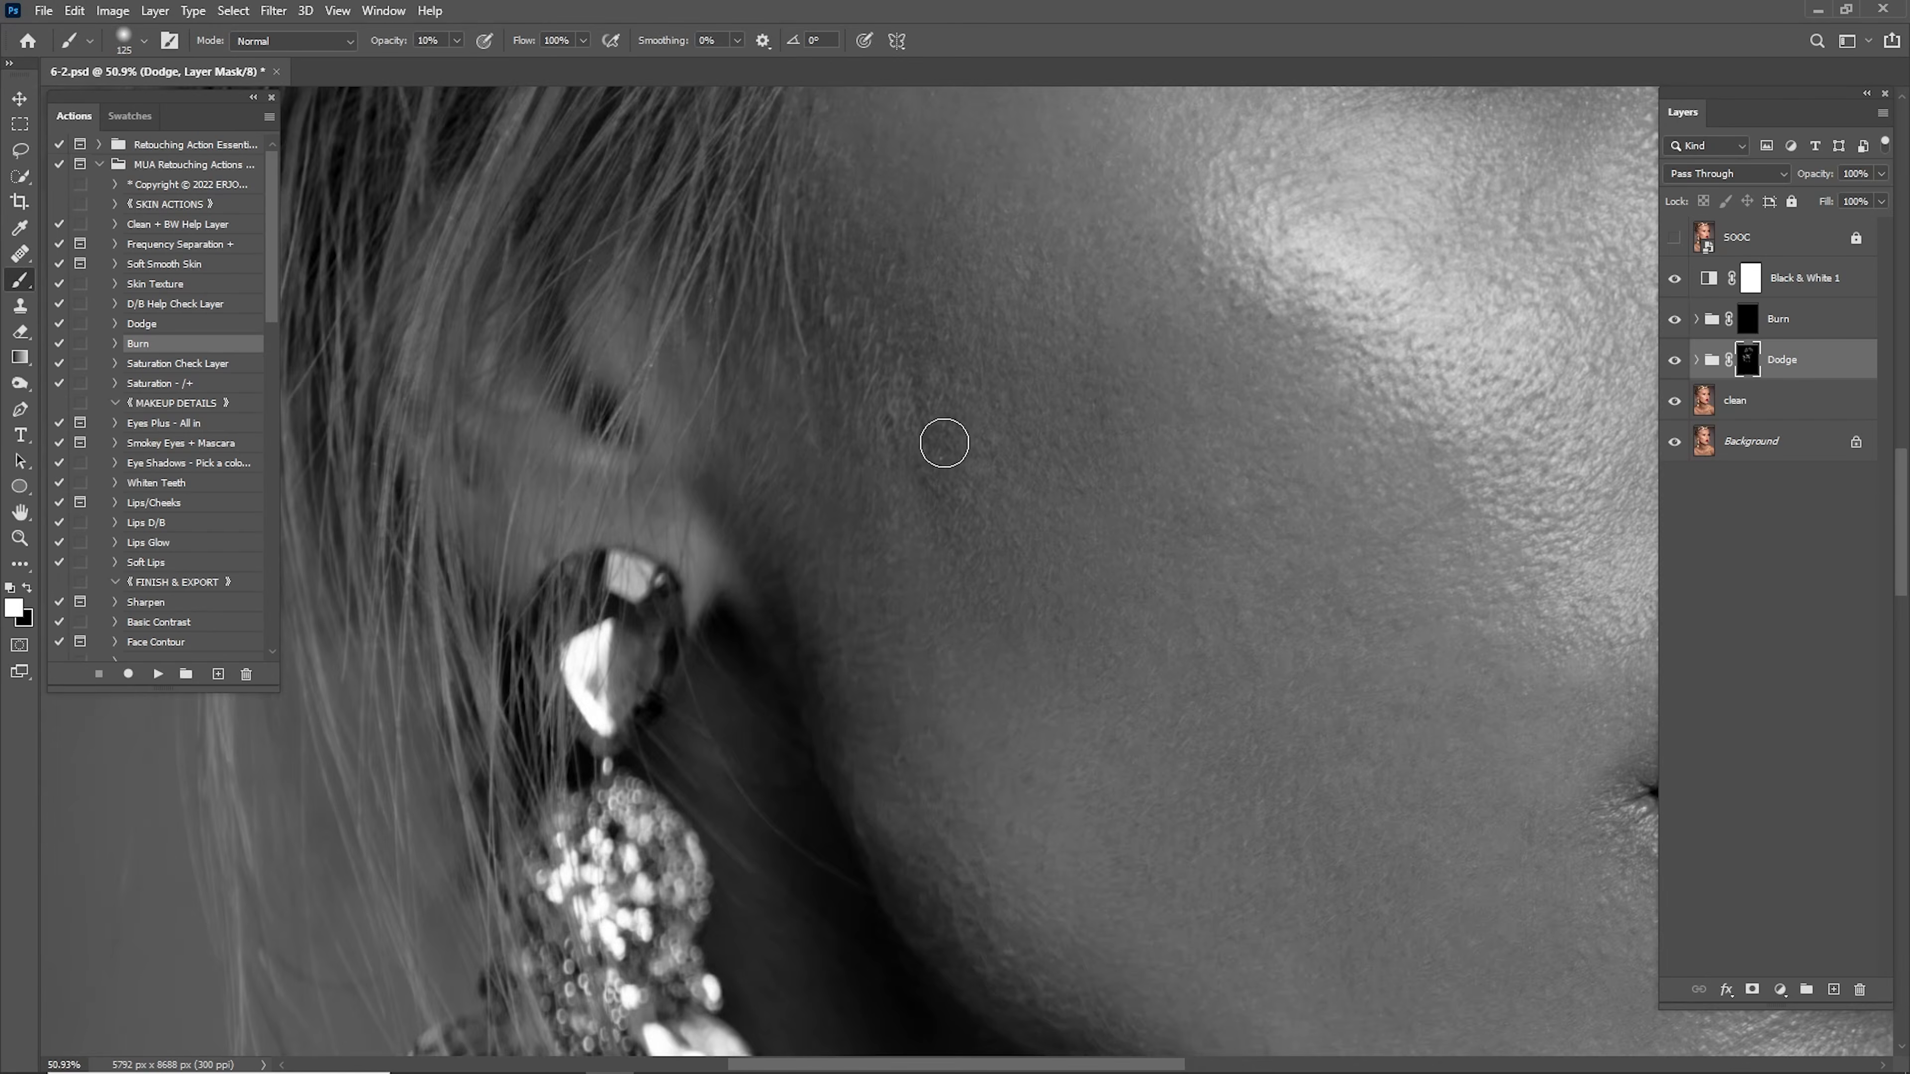
drag(1279, 601, 502, 436)
drag(940, 188, 1202, 950)
drag(1278, 714, 776, 406)
drag(601, 451, 1206, 431)
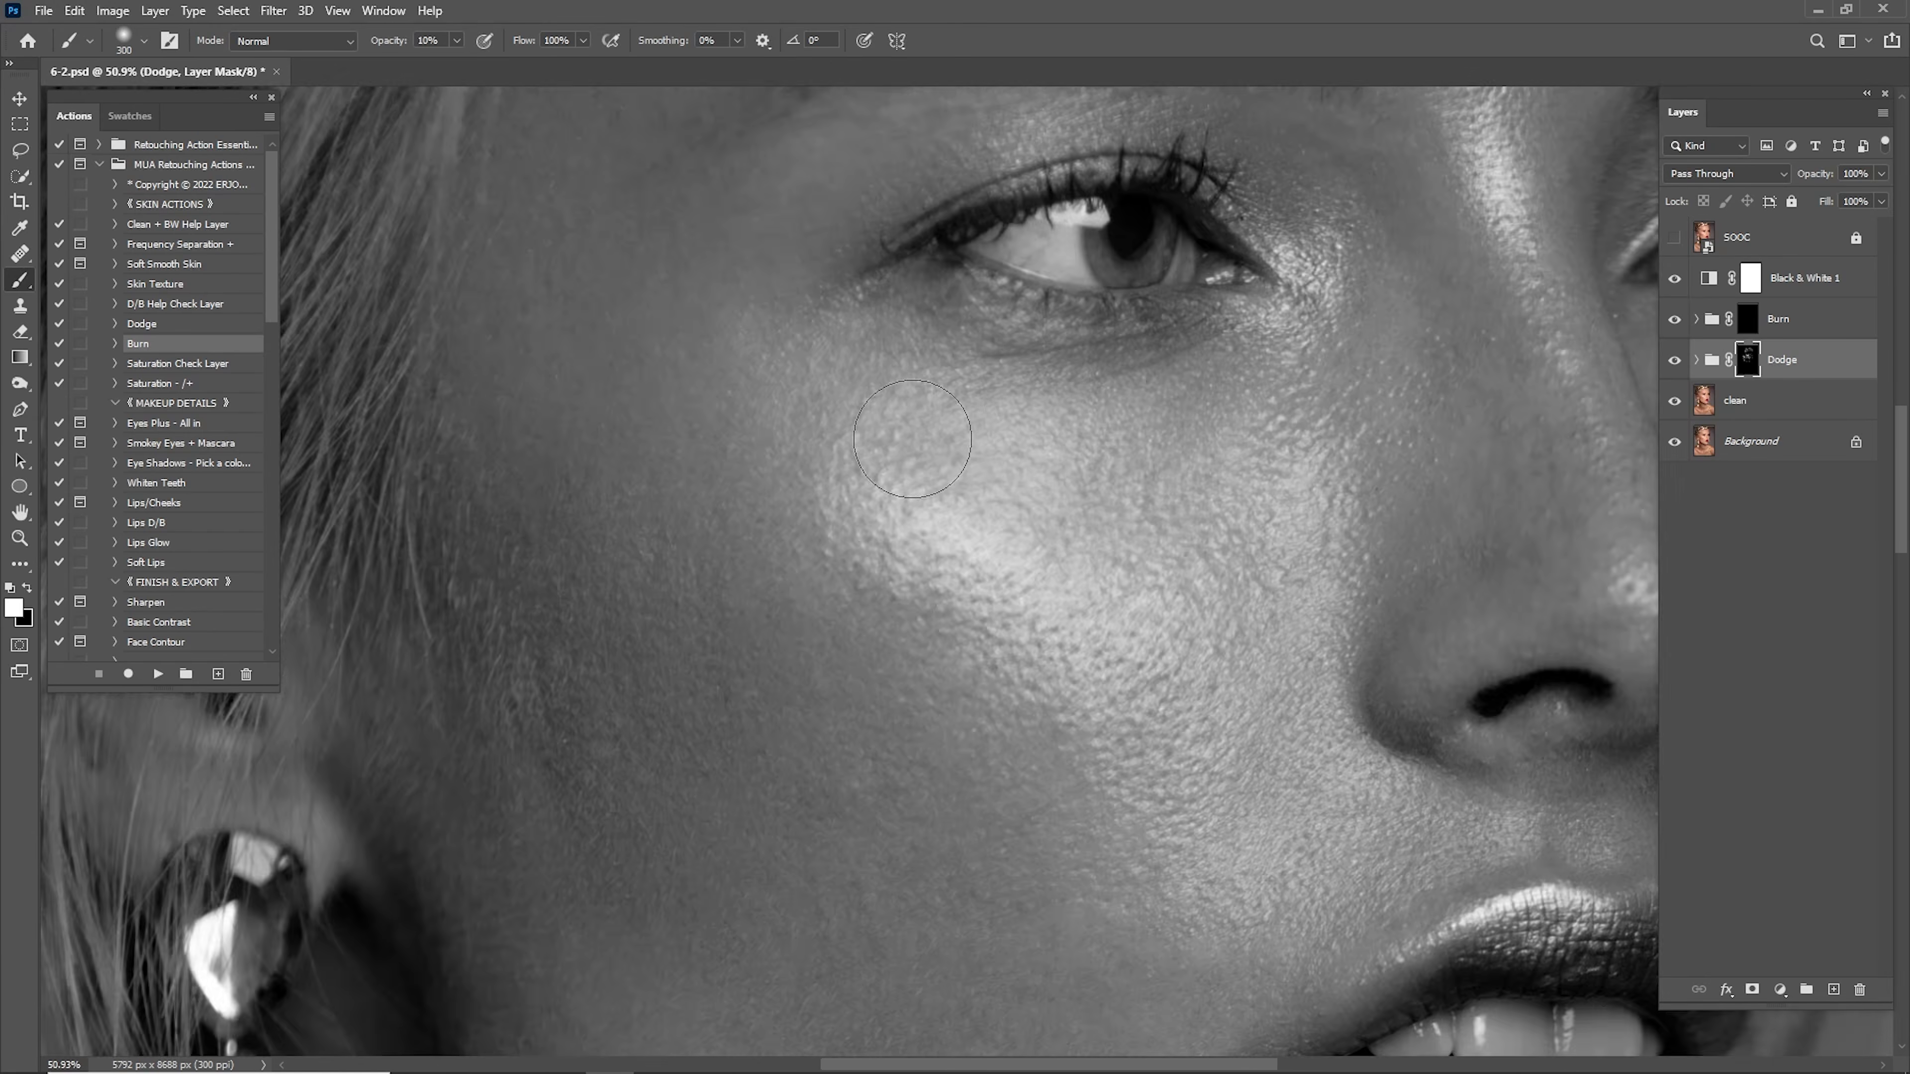
Dodge the upper chest on the Dodge mask with a much larger brush and hide the Black & White 1 layer.
key(ctrl+0)
key(bracketright)
key(bracketright)
key(bracketright)
key(bracketright)
key(bracketright)
key(bracketright)
key(bracketright)
key(bracketright)
drag(1036, 958, 947, 931)
key(bracketleft)
key(bracketleft)
click(1673, 277)
Compare the portrait with and without the Dodge group and set the group's opacity to 75%.
click(1674, 360)
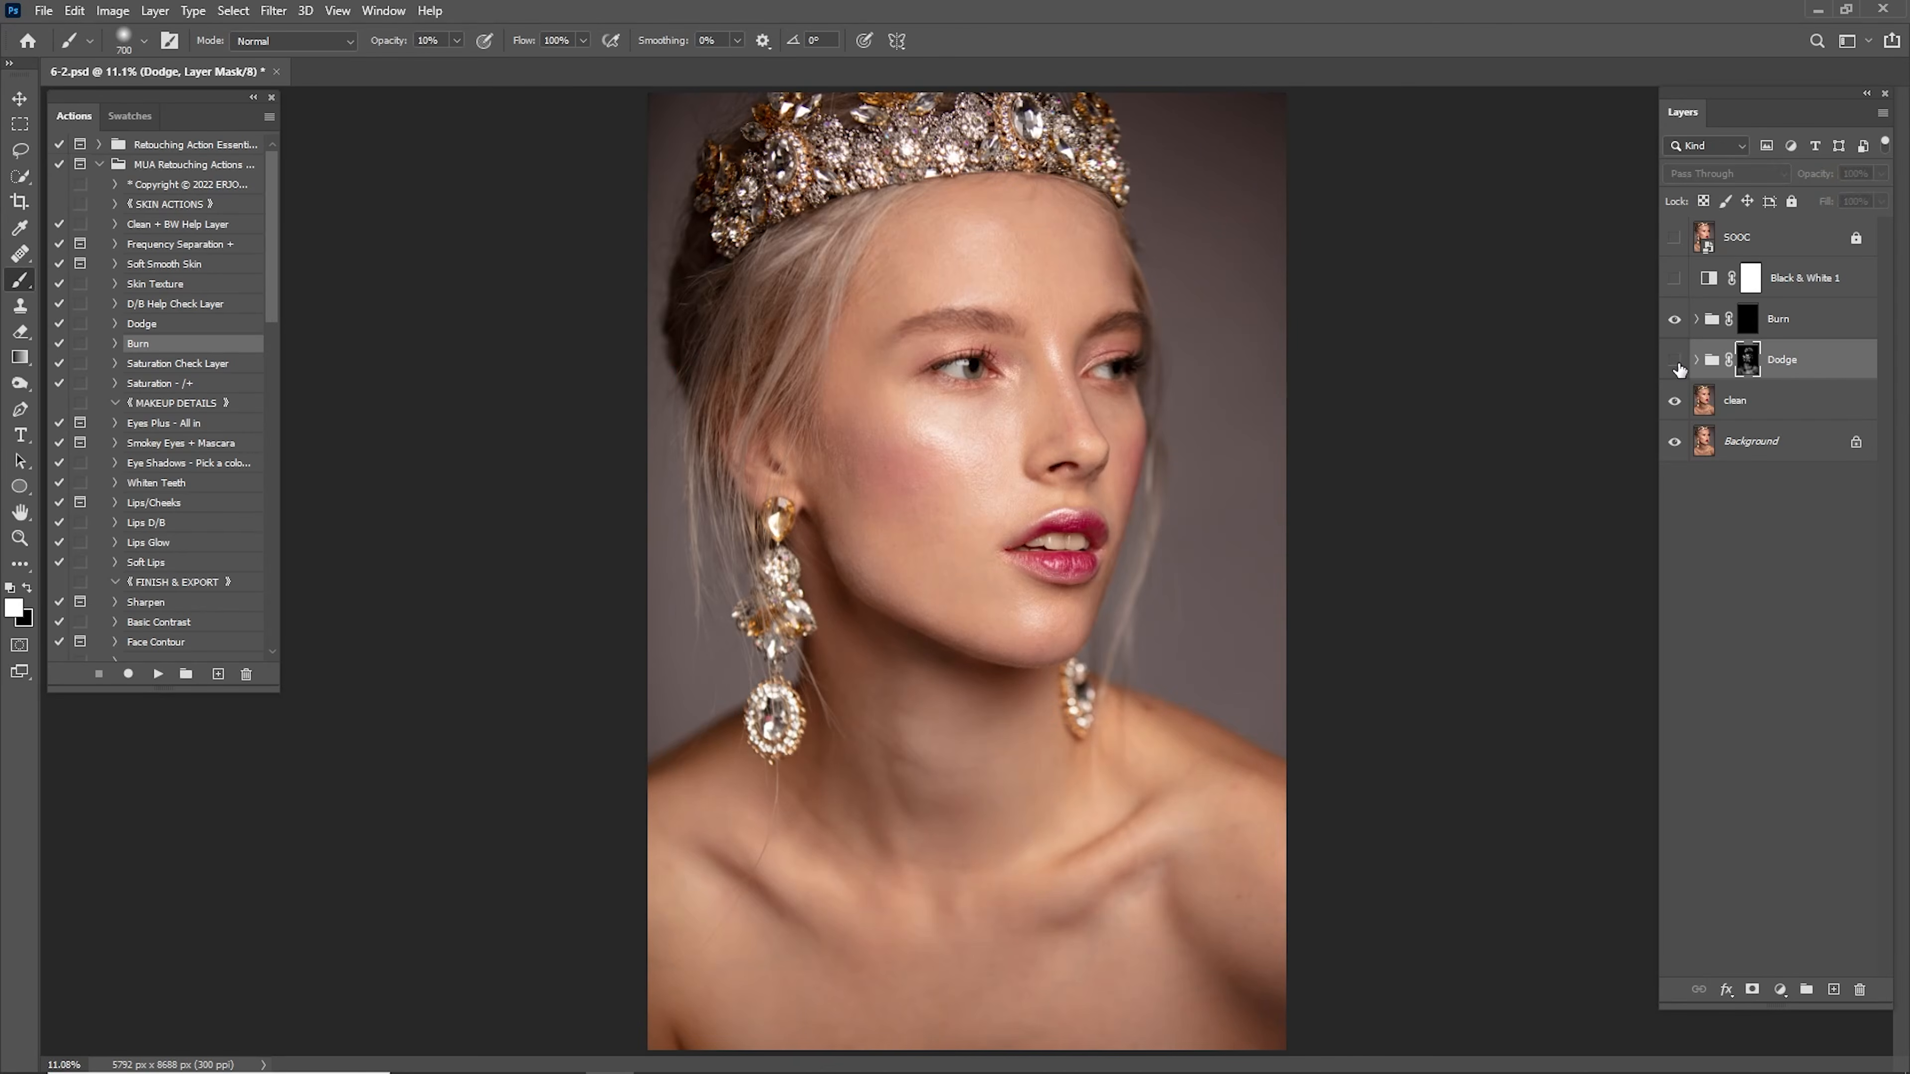
click(1674, 360)
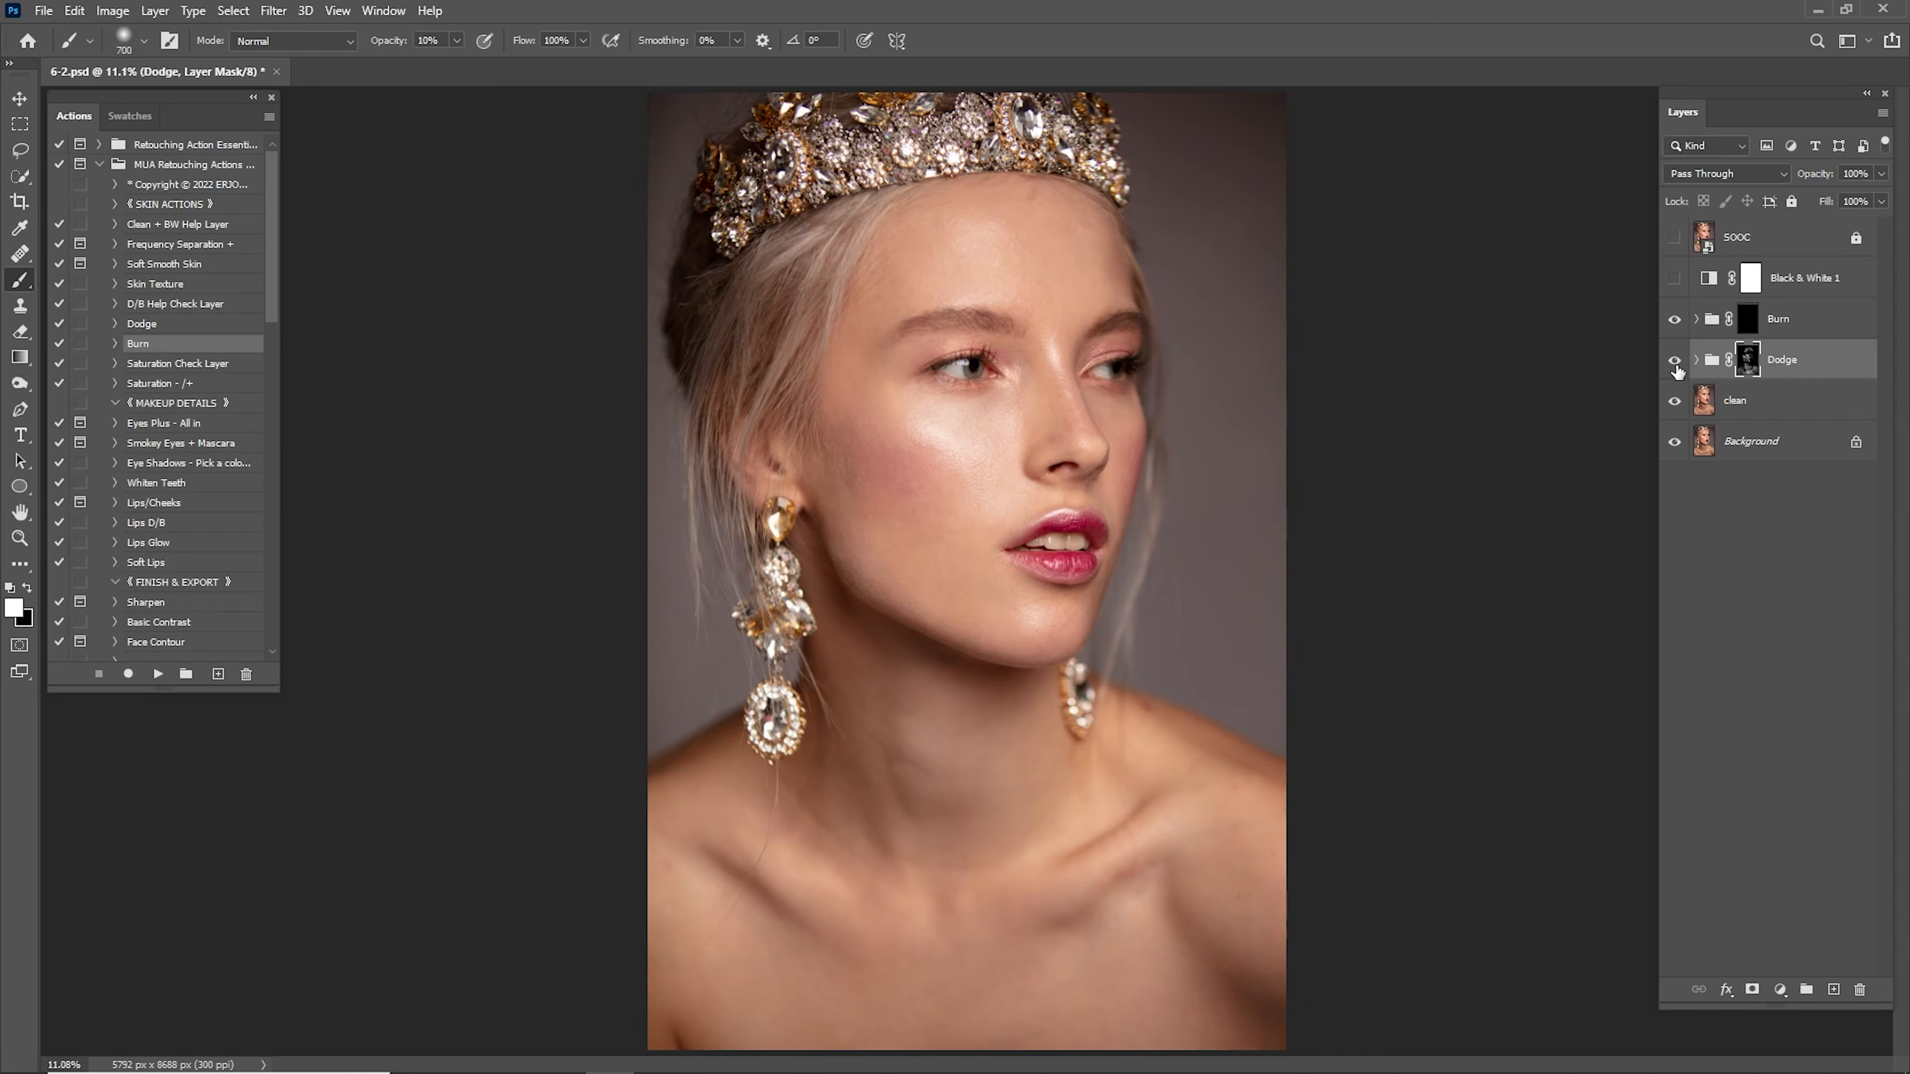
click(1673, 360)
click(1673, 359)
click(1675, 360)
click(1675, 361)
click(1675, 360)
click(1675, 361)
text(75)
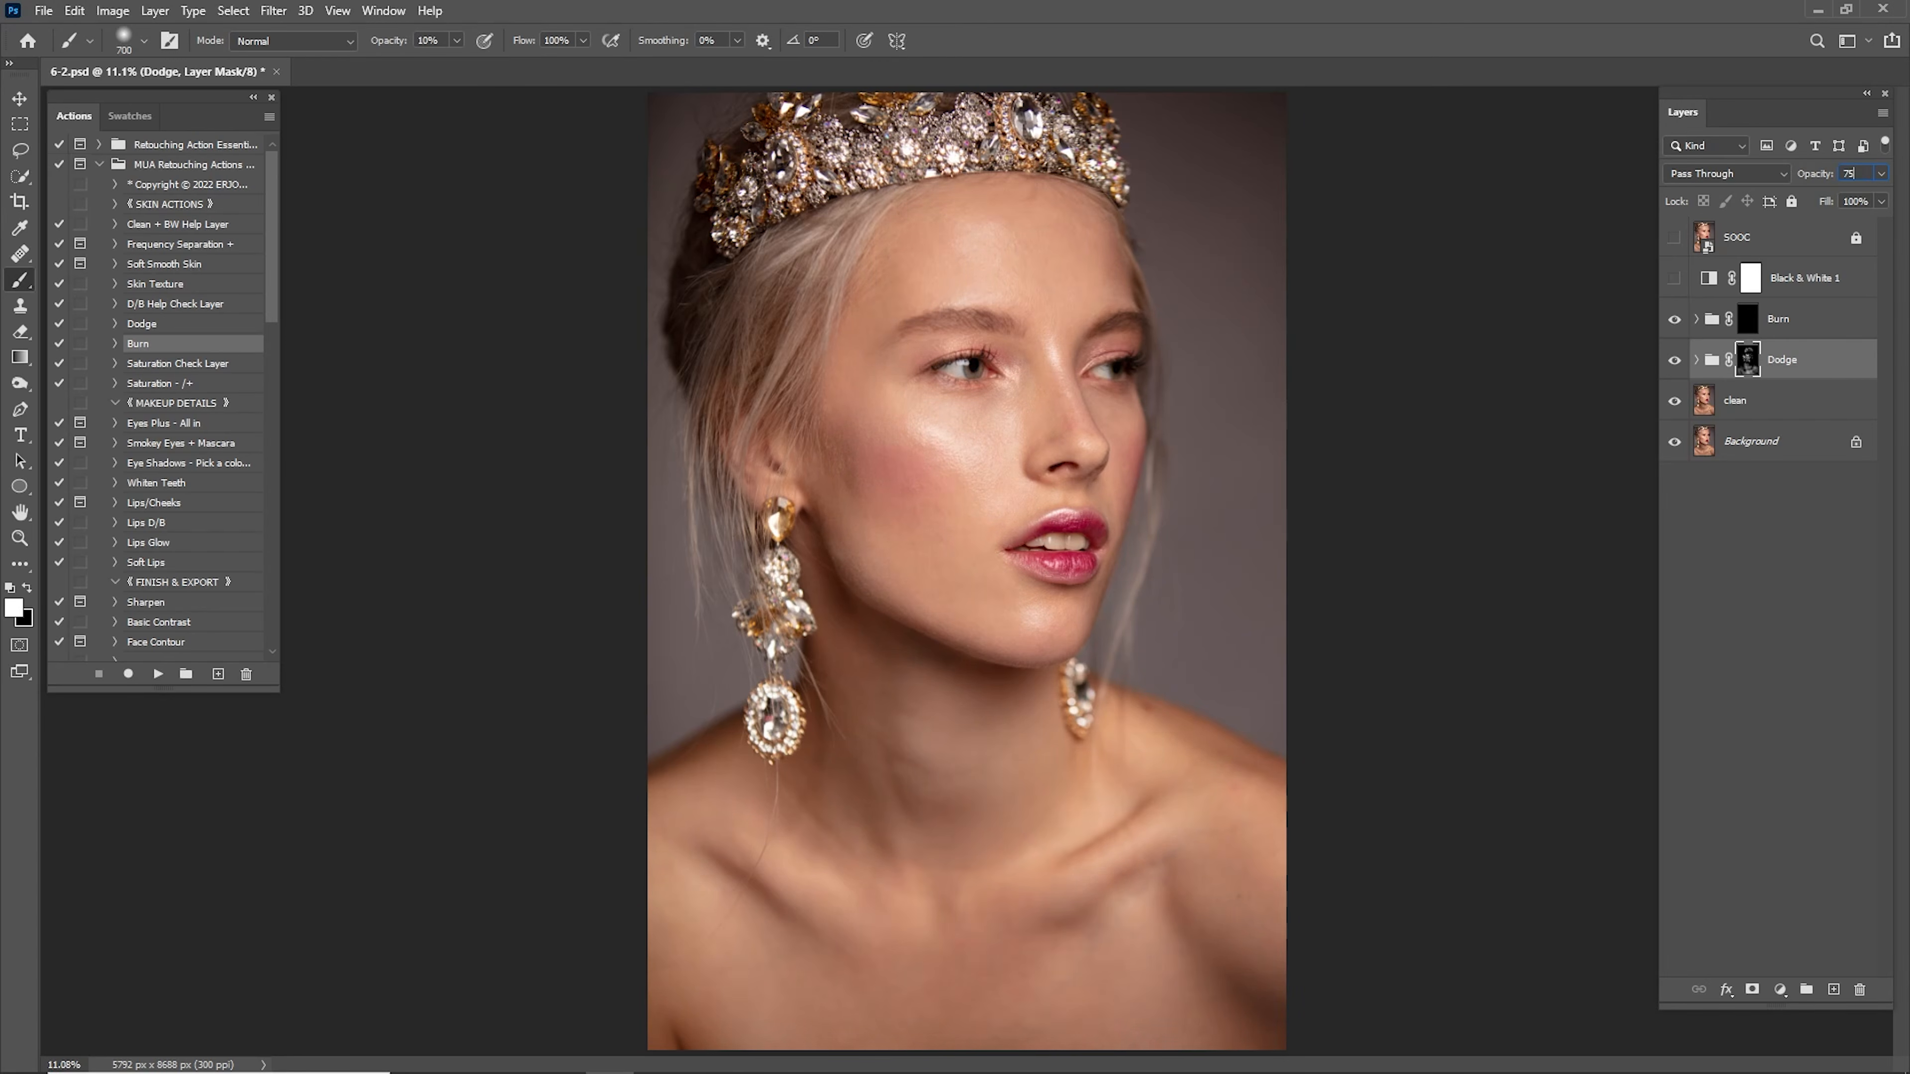
Inspect the effect of the Desaturate adjustment inside the Dodge group.
click(1697, 359)
click(1782, 414)
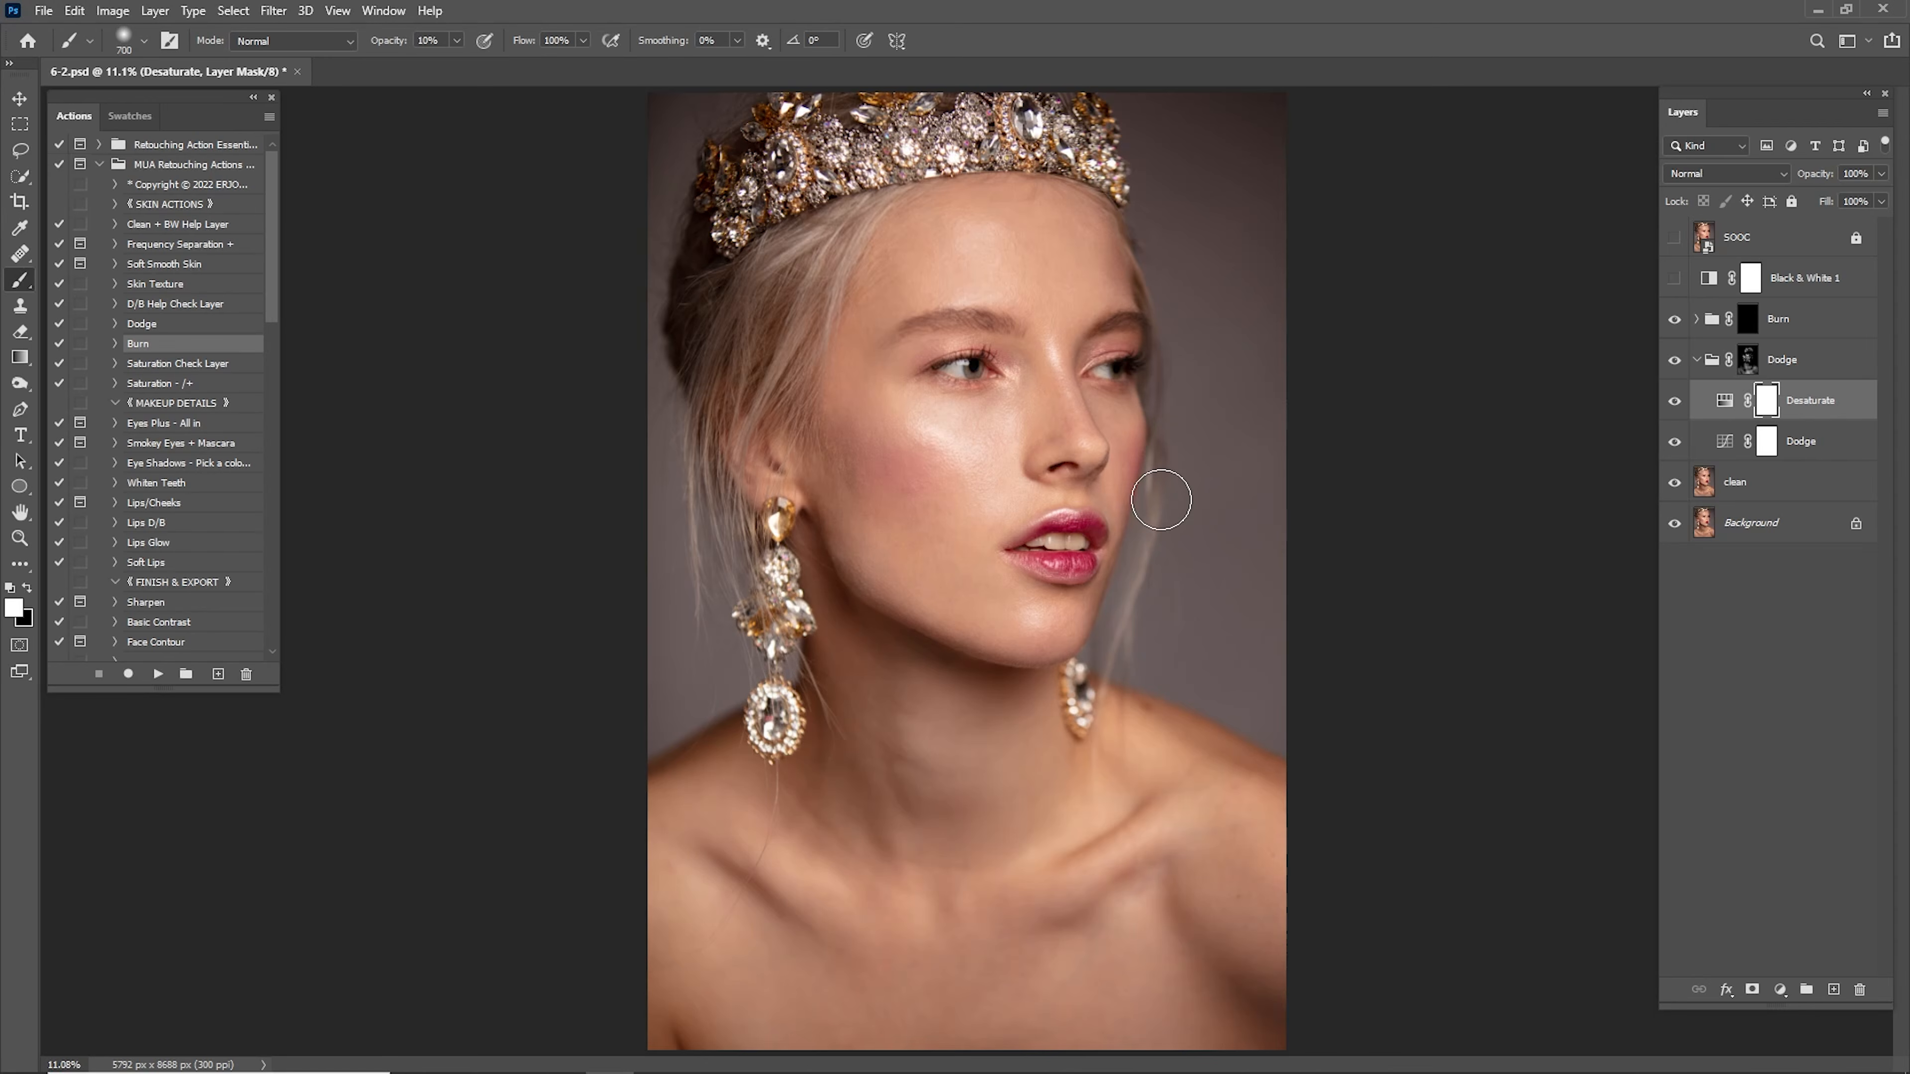
click(1674, 405)
click(1696, 361)
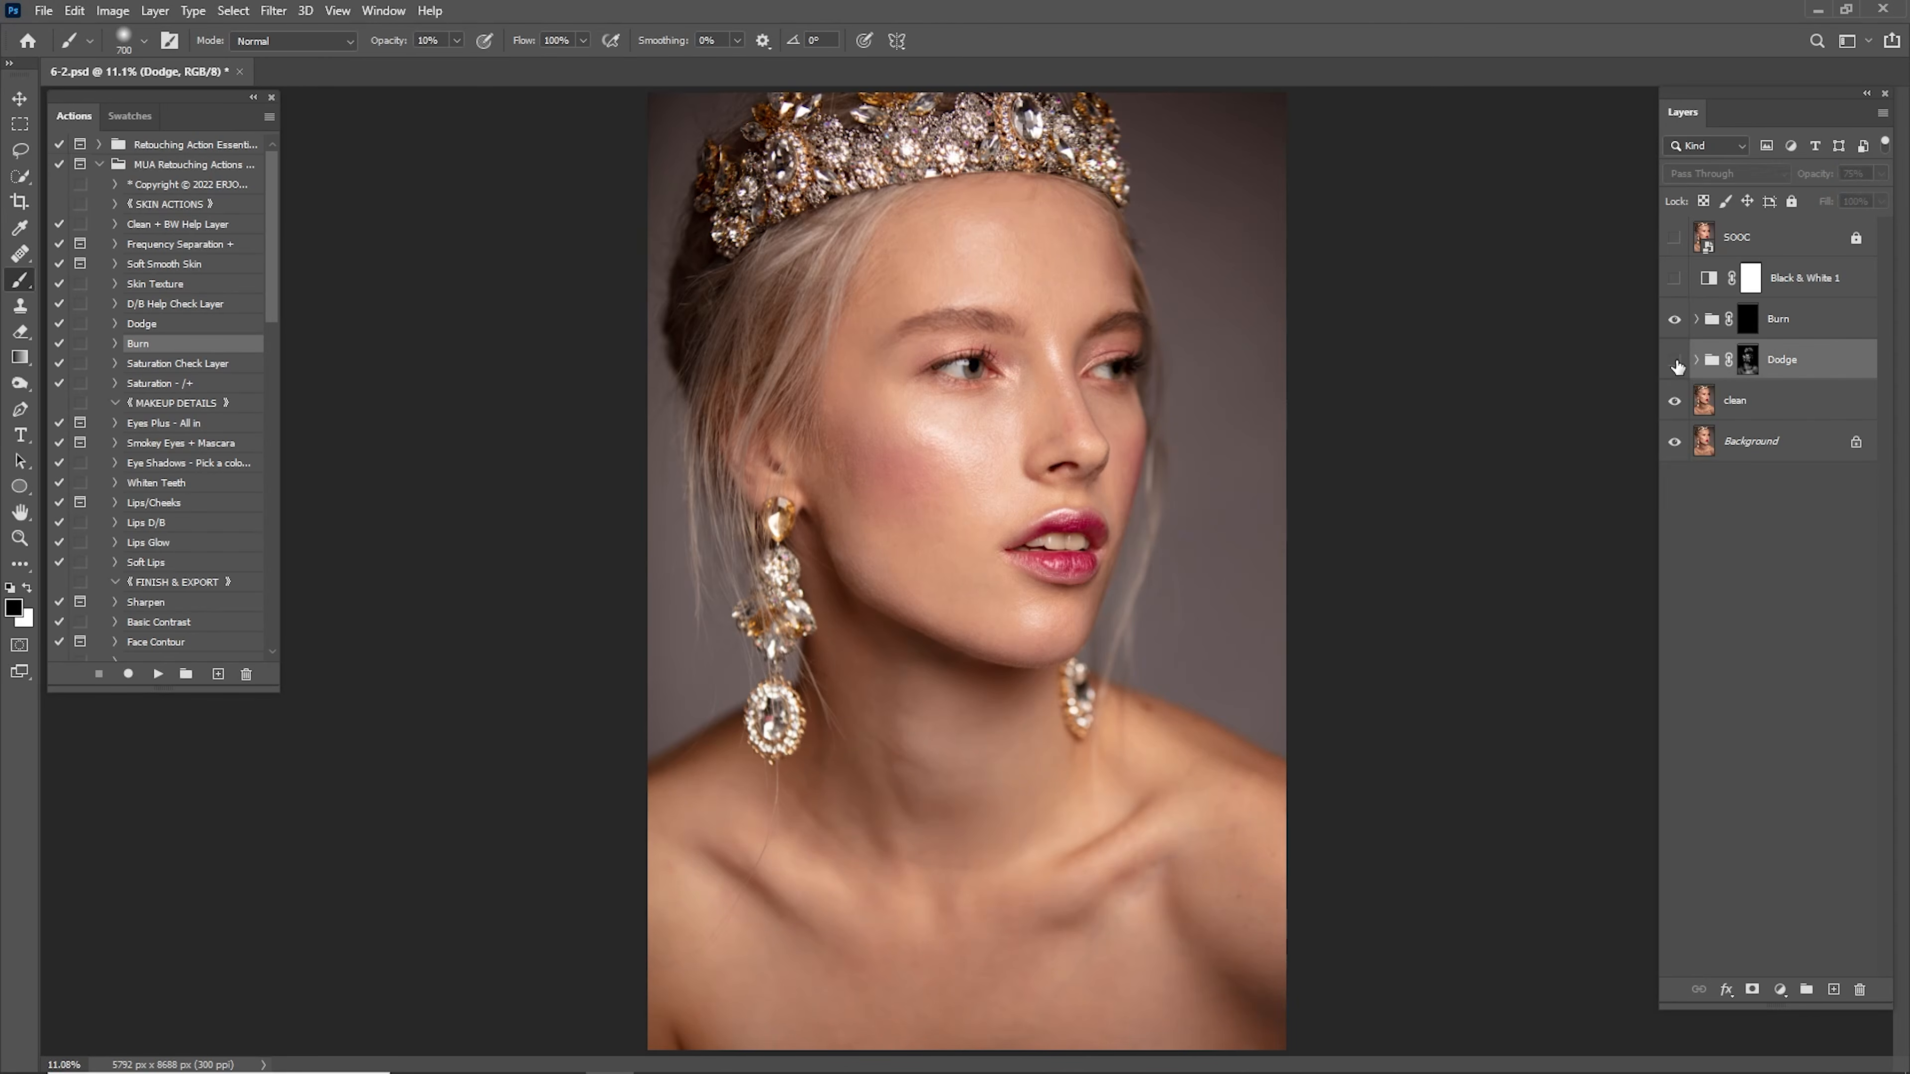
Check the portrait with and without the Dodge group and set its opacity to 70%.
click(1675, 360)
click(1675, 361)
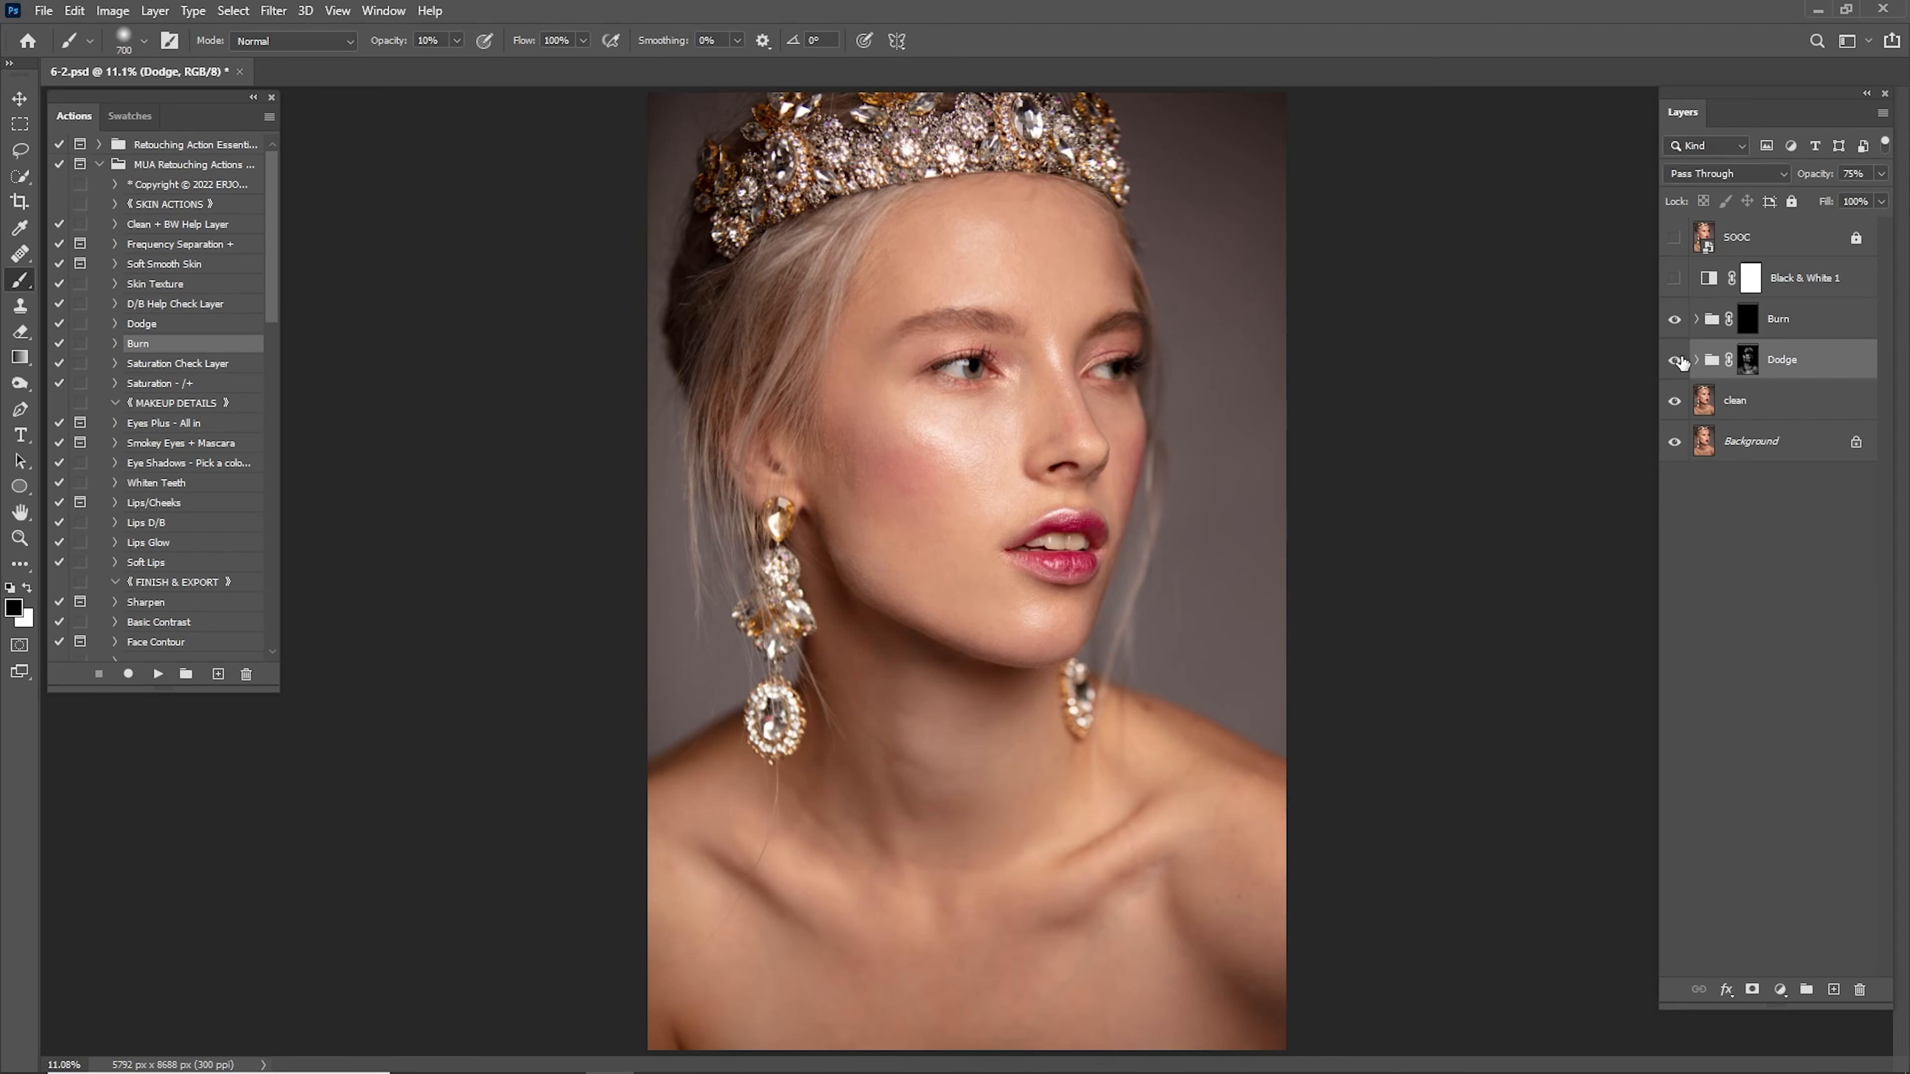
click(1676, 361)
click(1677, 362)
text(70)
Target the Burn group's mask with white as the painting colour and ready the Brush tool over the face.
click(1745, 325)
key(x)
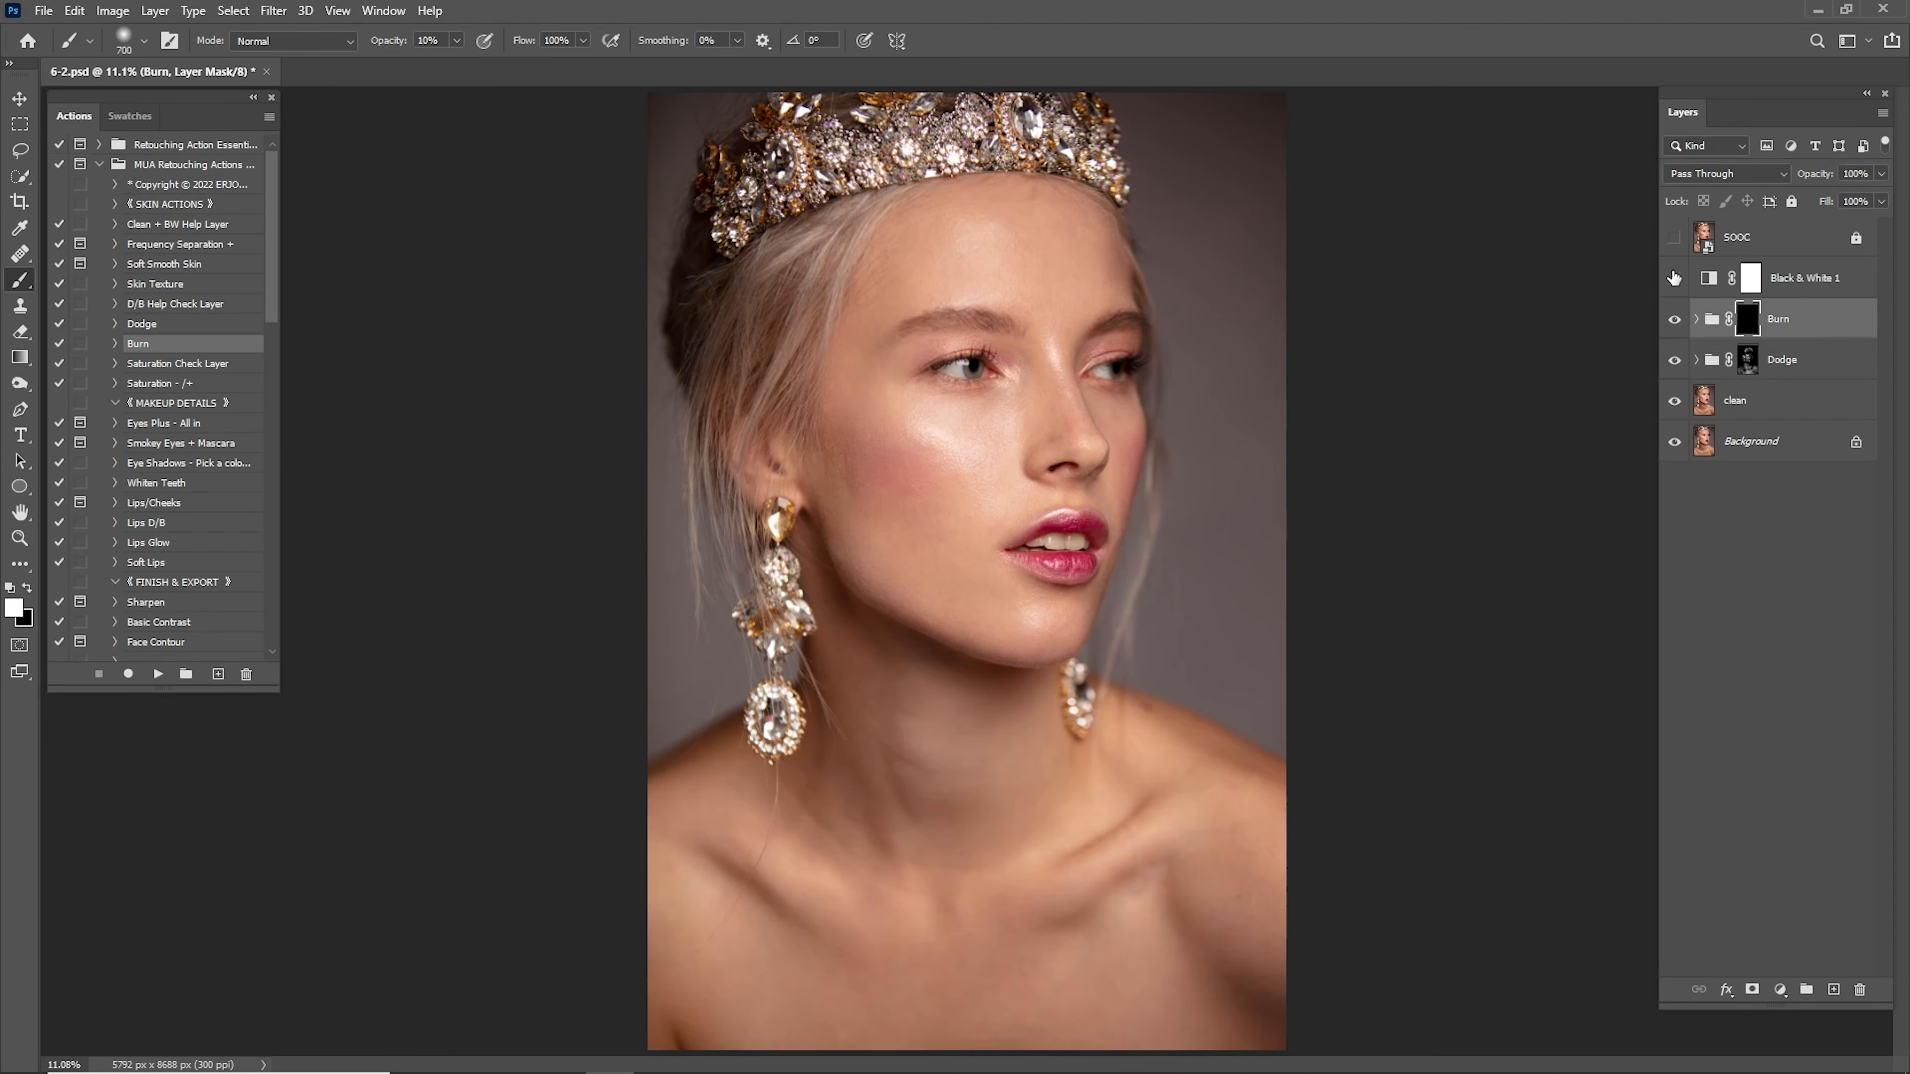
click(1675, 319)
click(1675, 319)
key(z)
drag(944, 435, 1032, 500)
key(b)
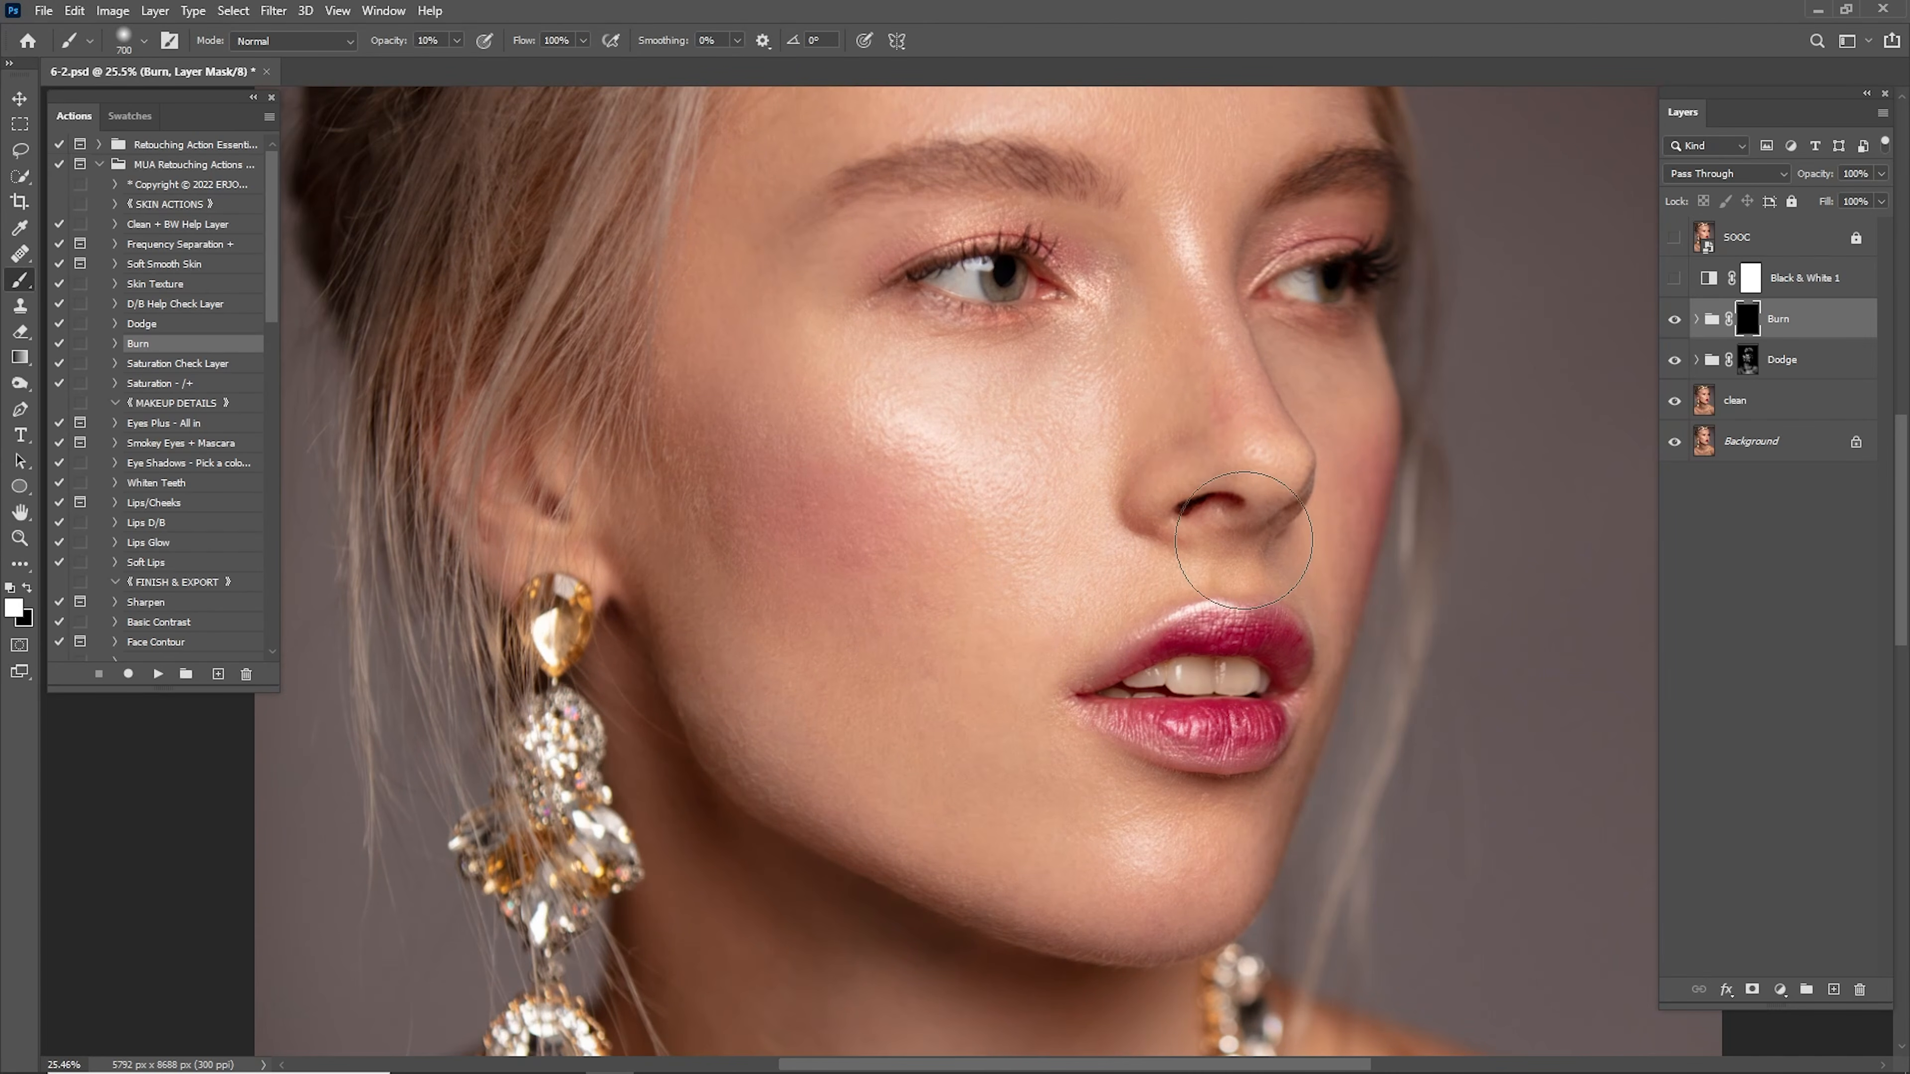
Reduce the brush size and burn small overly bright areas of the face on the Burn mask.
drag(988, 396, 1022, 613)
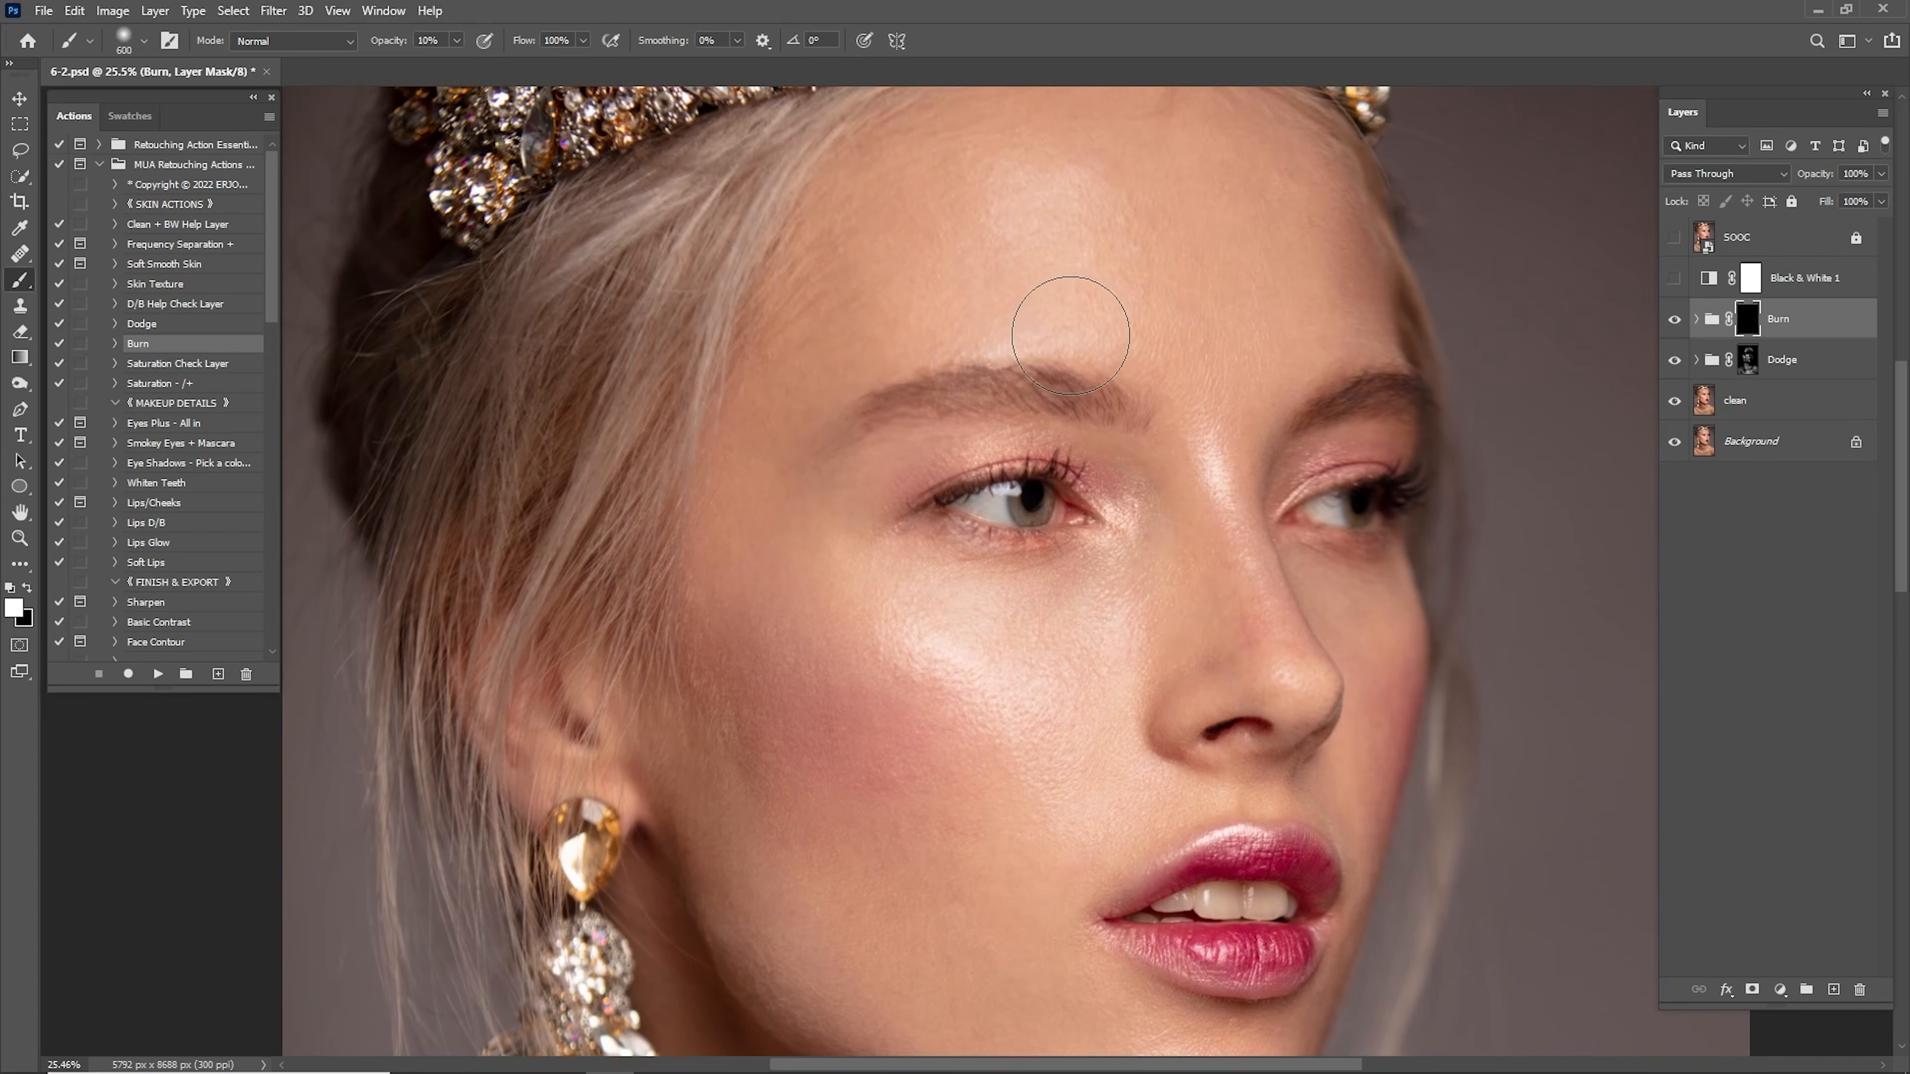
scroll(1065, 361, up, 2)
key(bracketleft)
key(bracketleft)
key(bracketleft)
key(bracketleft)
key(bracketleft)
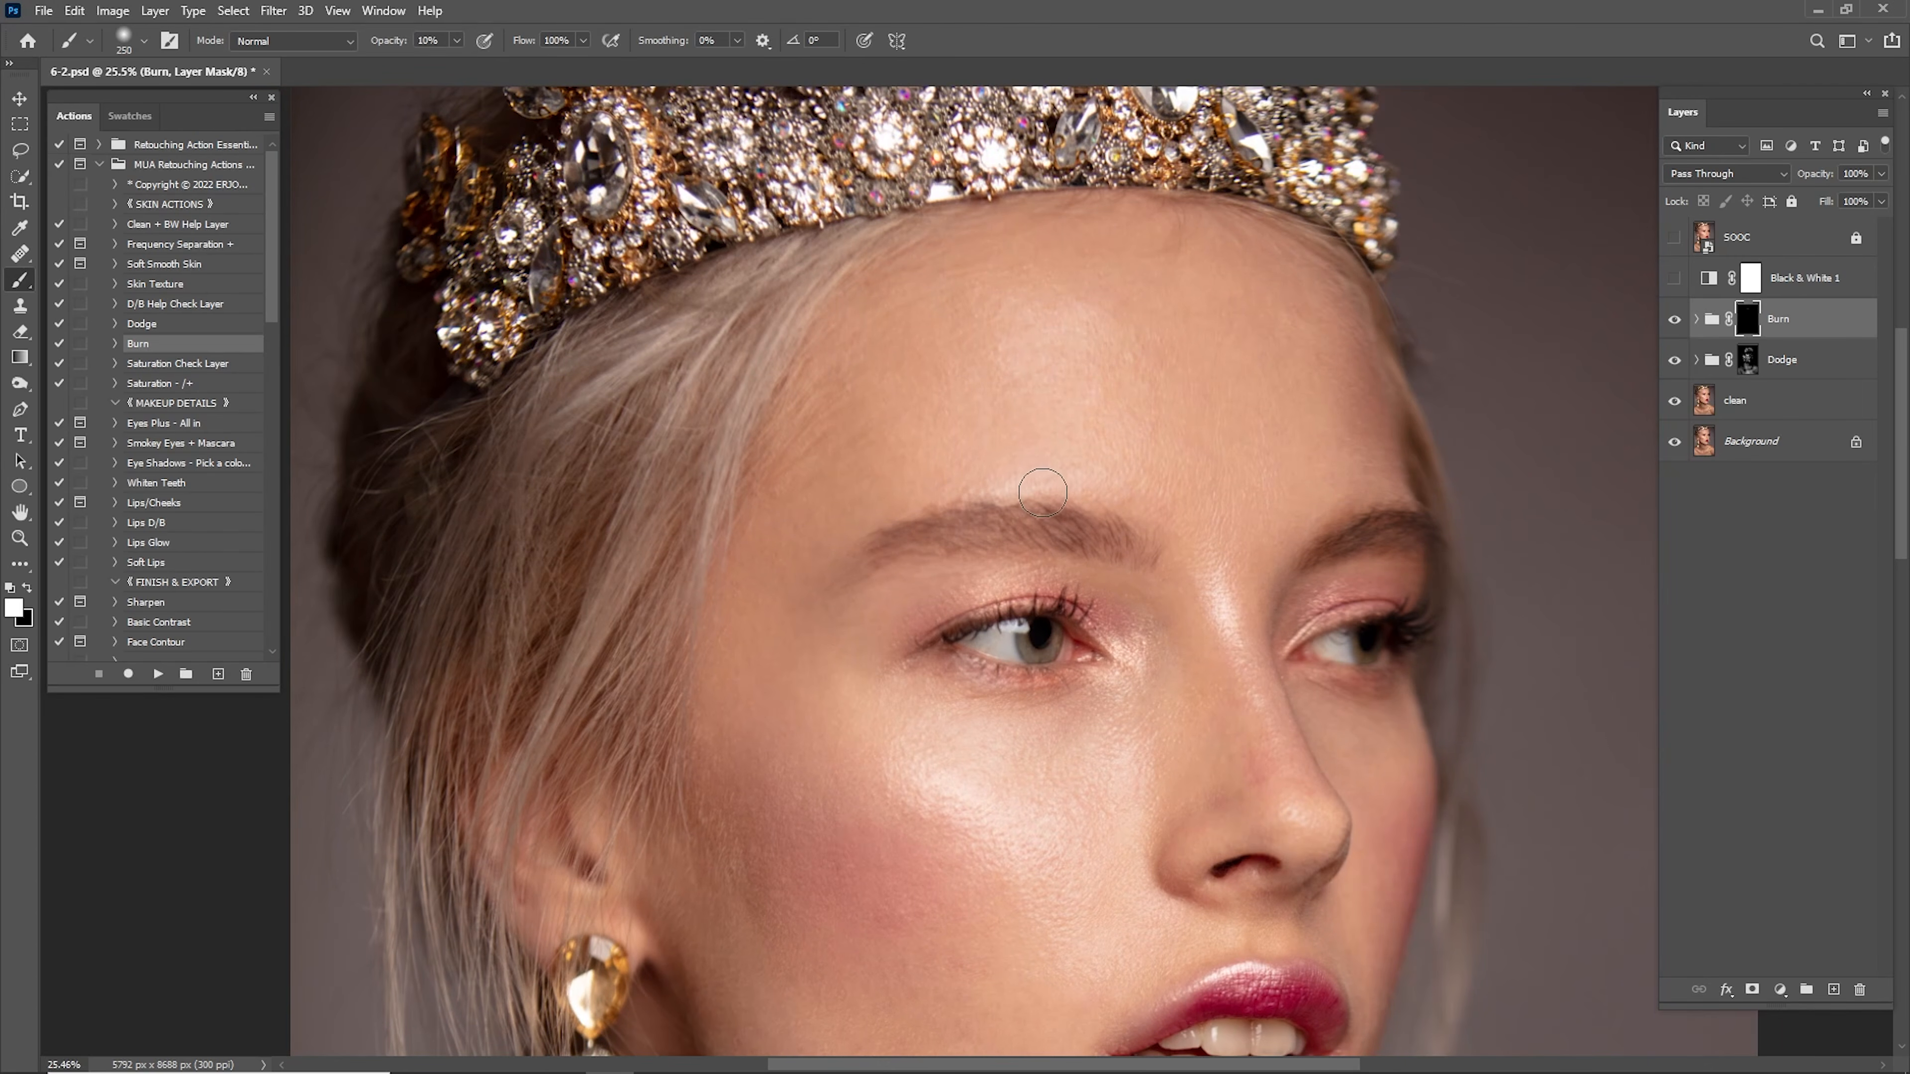
drag(1090, 711, 1232, 380)
key(bracketright)
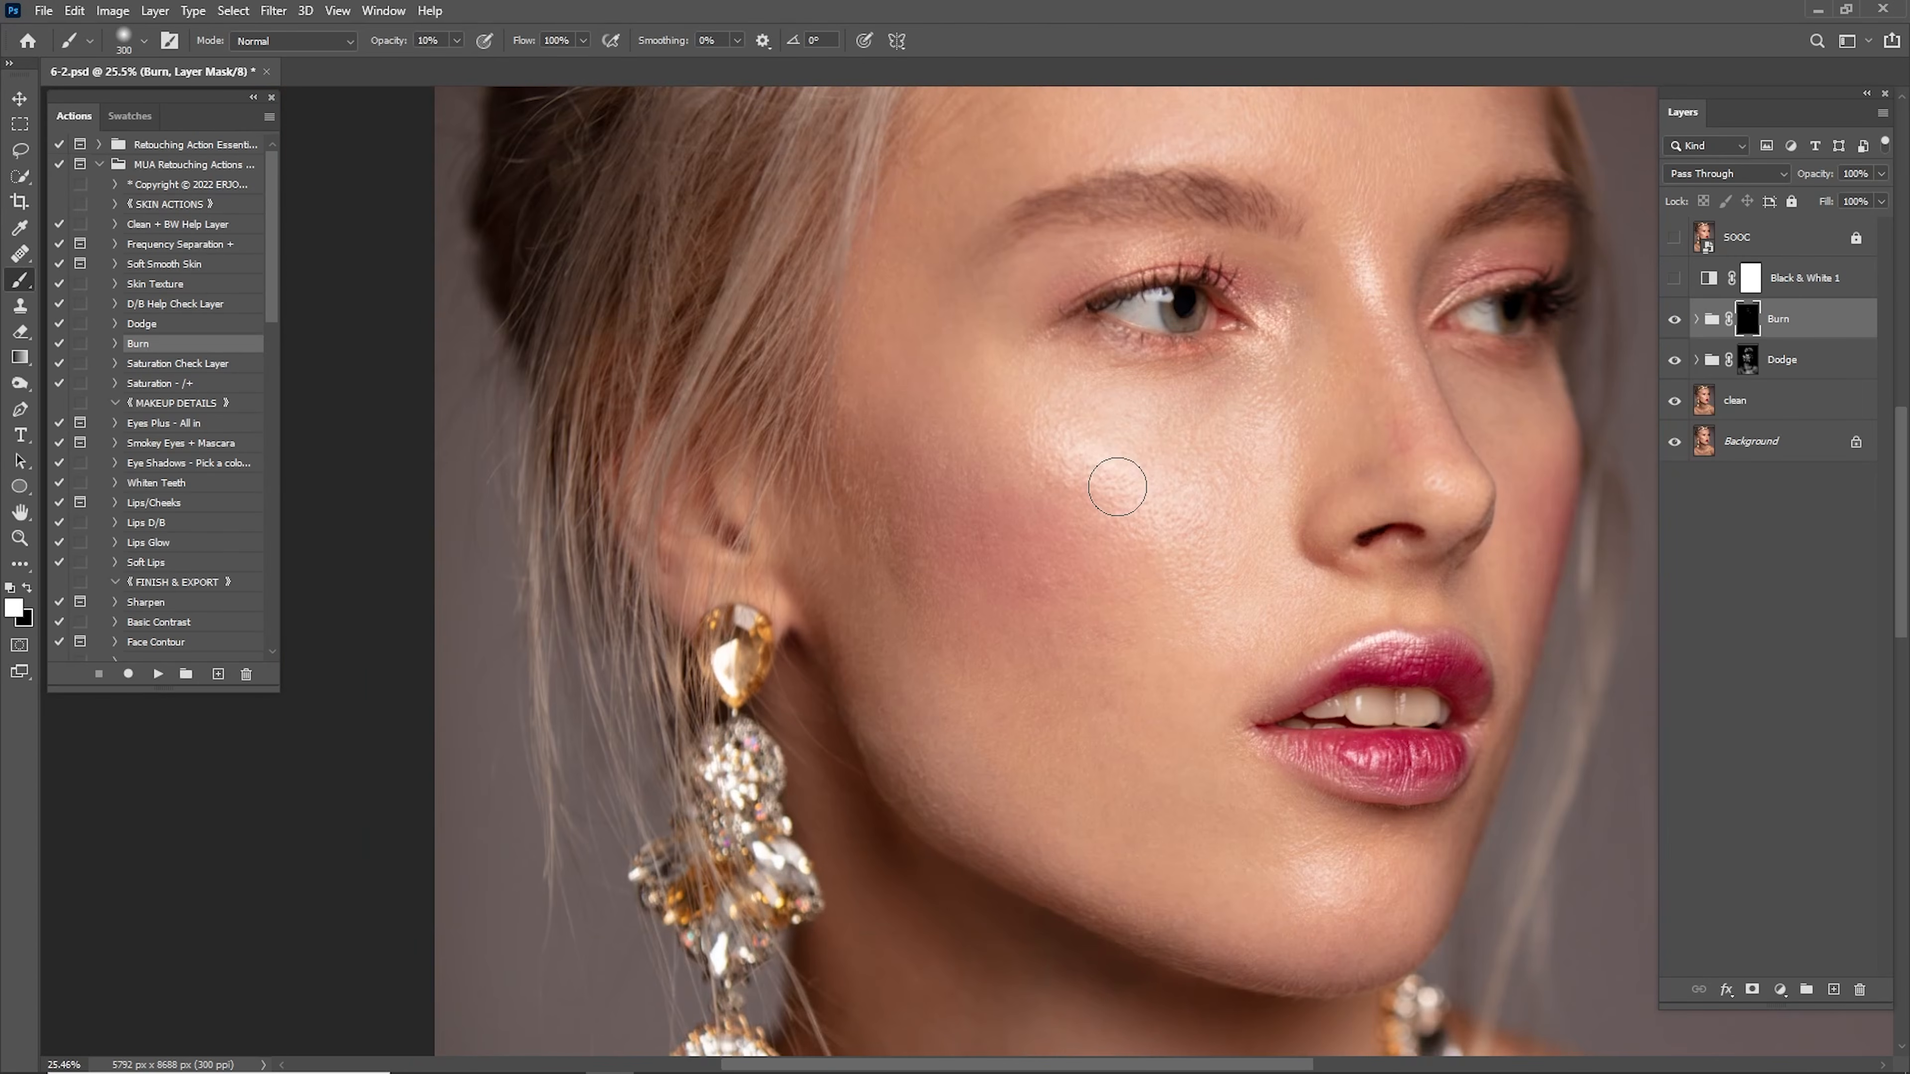
mouse_move(1253, 454)
mouse_down()
mouse_move(1205, 582)
mouse_move(1061, 445)
mouse_up()
Show the Black & White 1 layer and burn the uneven bright areas on the forehead and cheek.
click(1674, 278)
scroll(1203, 618, down, 2)
drag(1330, 126, 1292, 554)
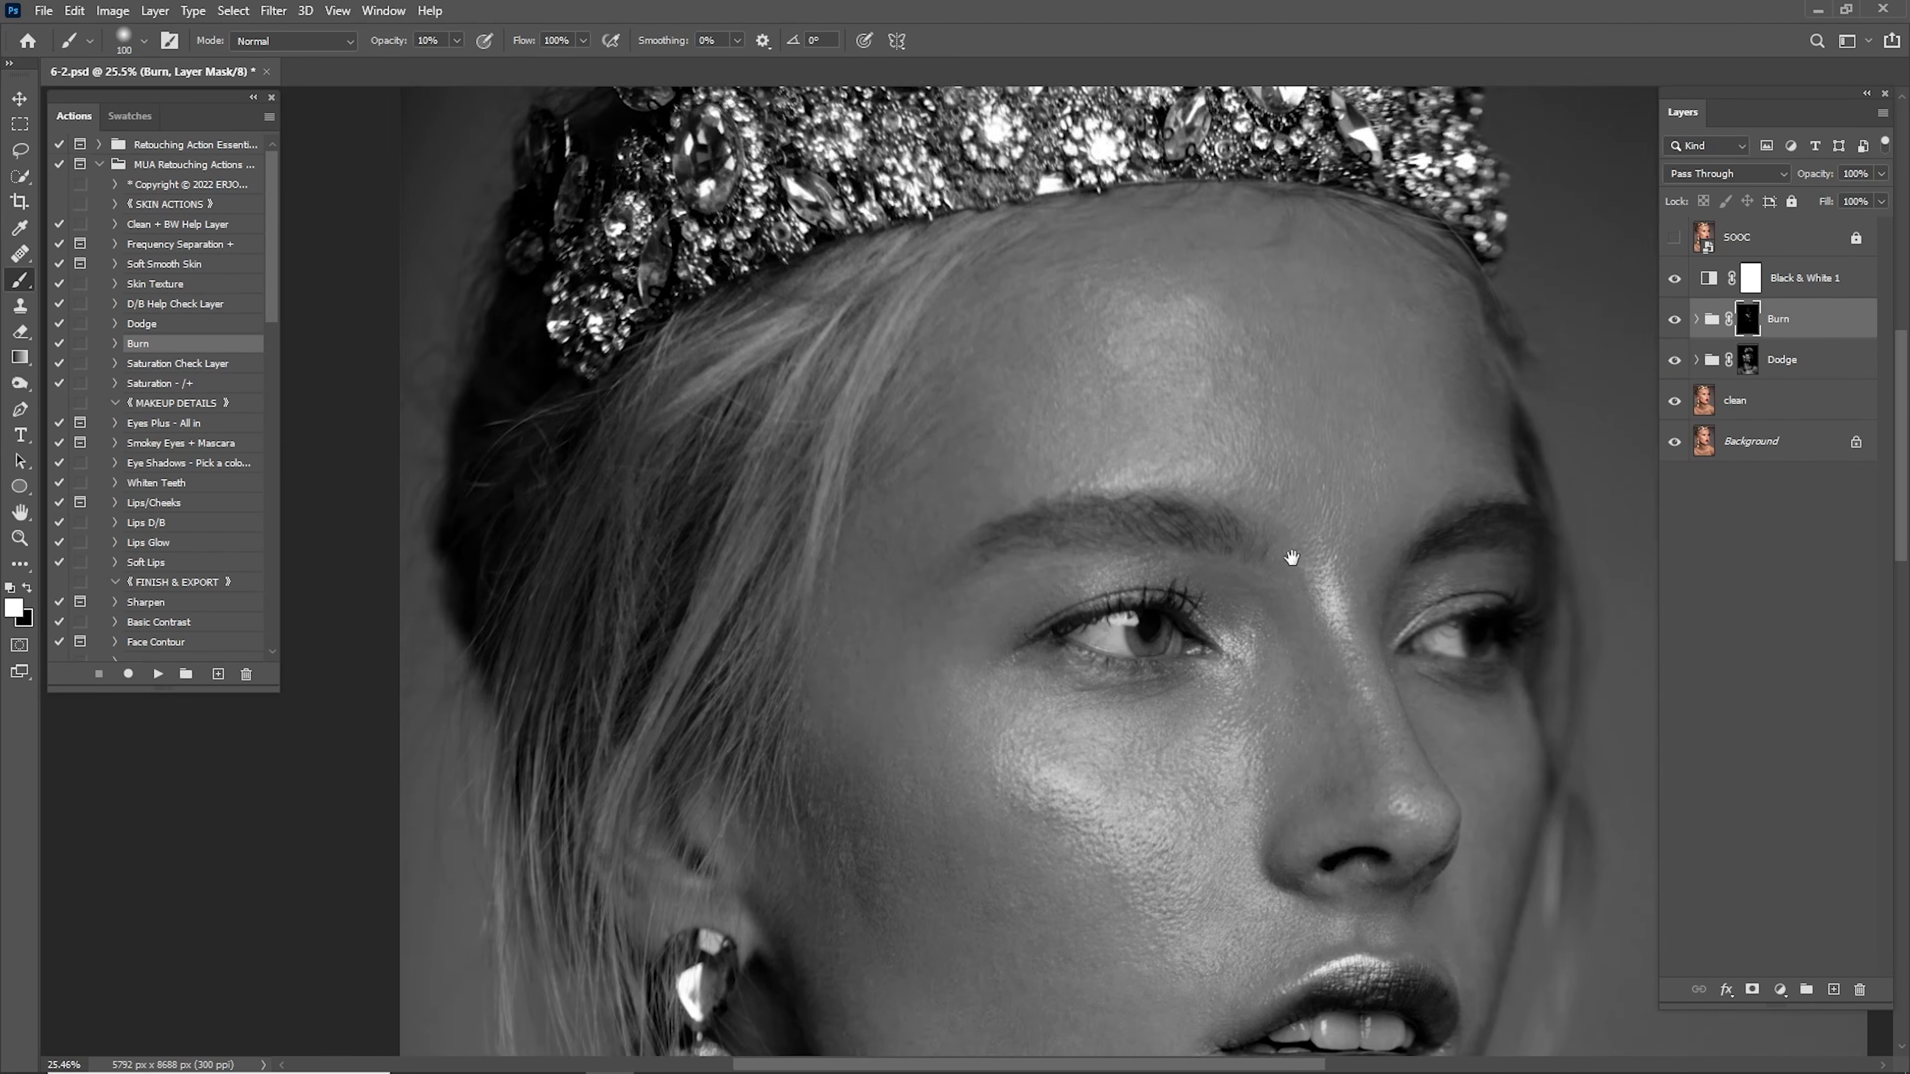
drag(1230, 719, 1245, 399)
mouse_move(955, 687)
mouse_down()
mouse_move(1087, 528)
mouse_move(932, 633)
mouse_up()
key(bracketright)
drag(1284, 532, 1174, 660)
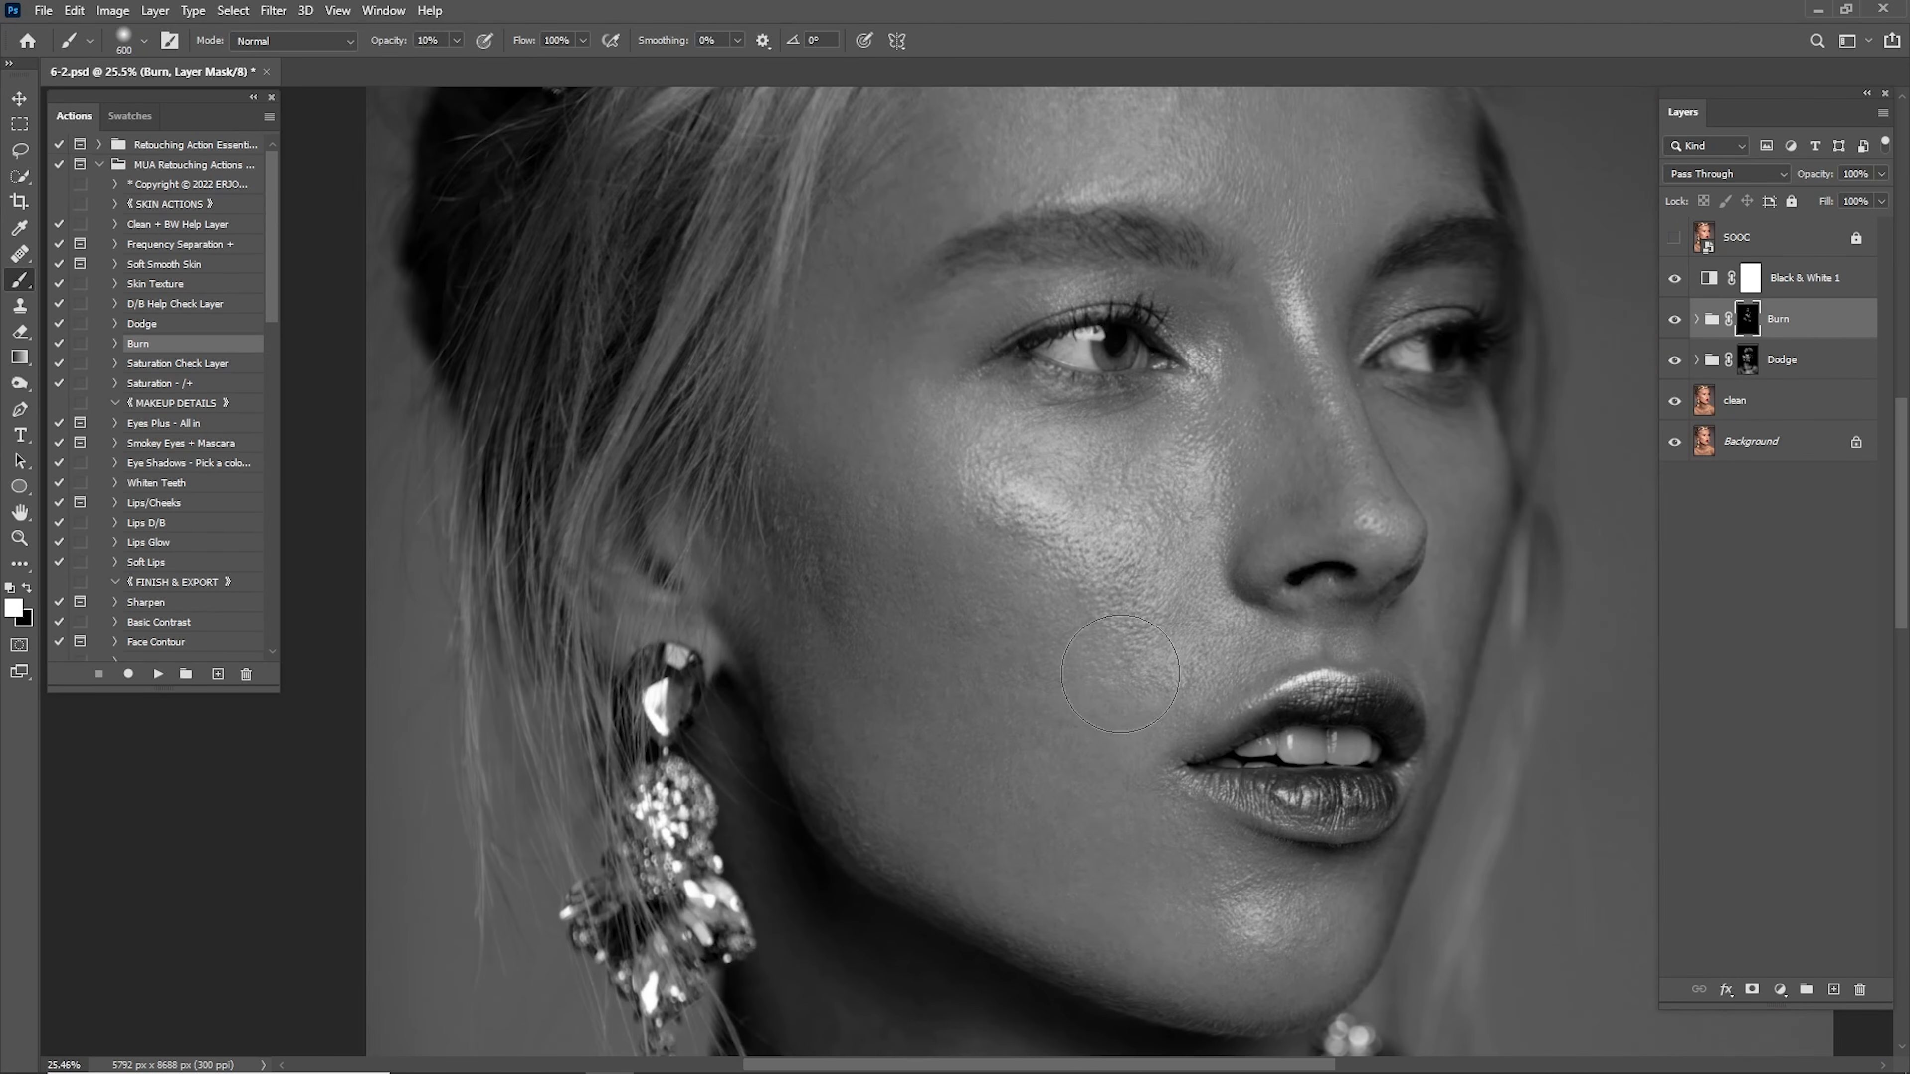
Burn bright patches on the neck and chest with a larger brush and hide the Black & White 1 layer.
drag(1402, 117, 1313, 448)
scroll(1092, 641, down, 4)
drag(1092, 941, 1056, 218)
key(bracketright)
key(bracketright)
key(bracketright)
key(bracketright)
drag(928, 418, 780, 670)
key(bracketleft)
key(bracketright)
key(bracketright)
drag(1223, 709, 1290, 978)
key(ctrl+0)
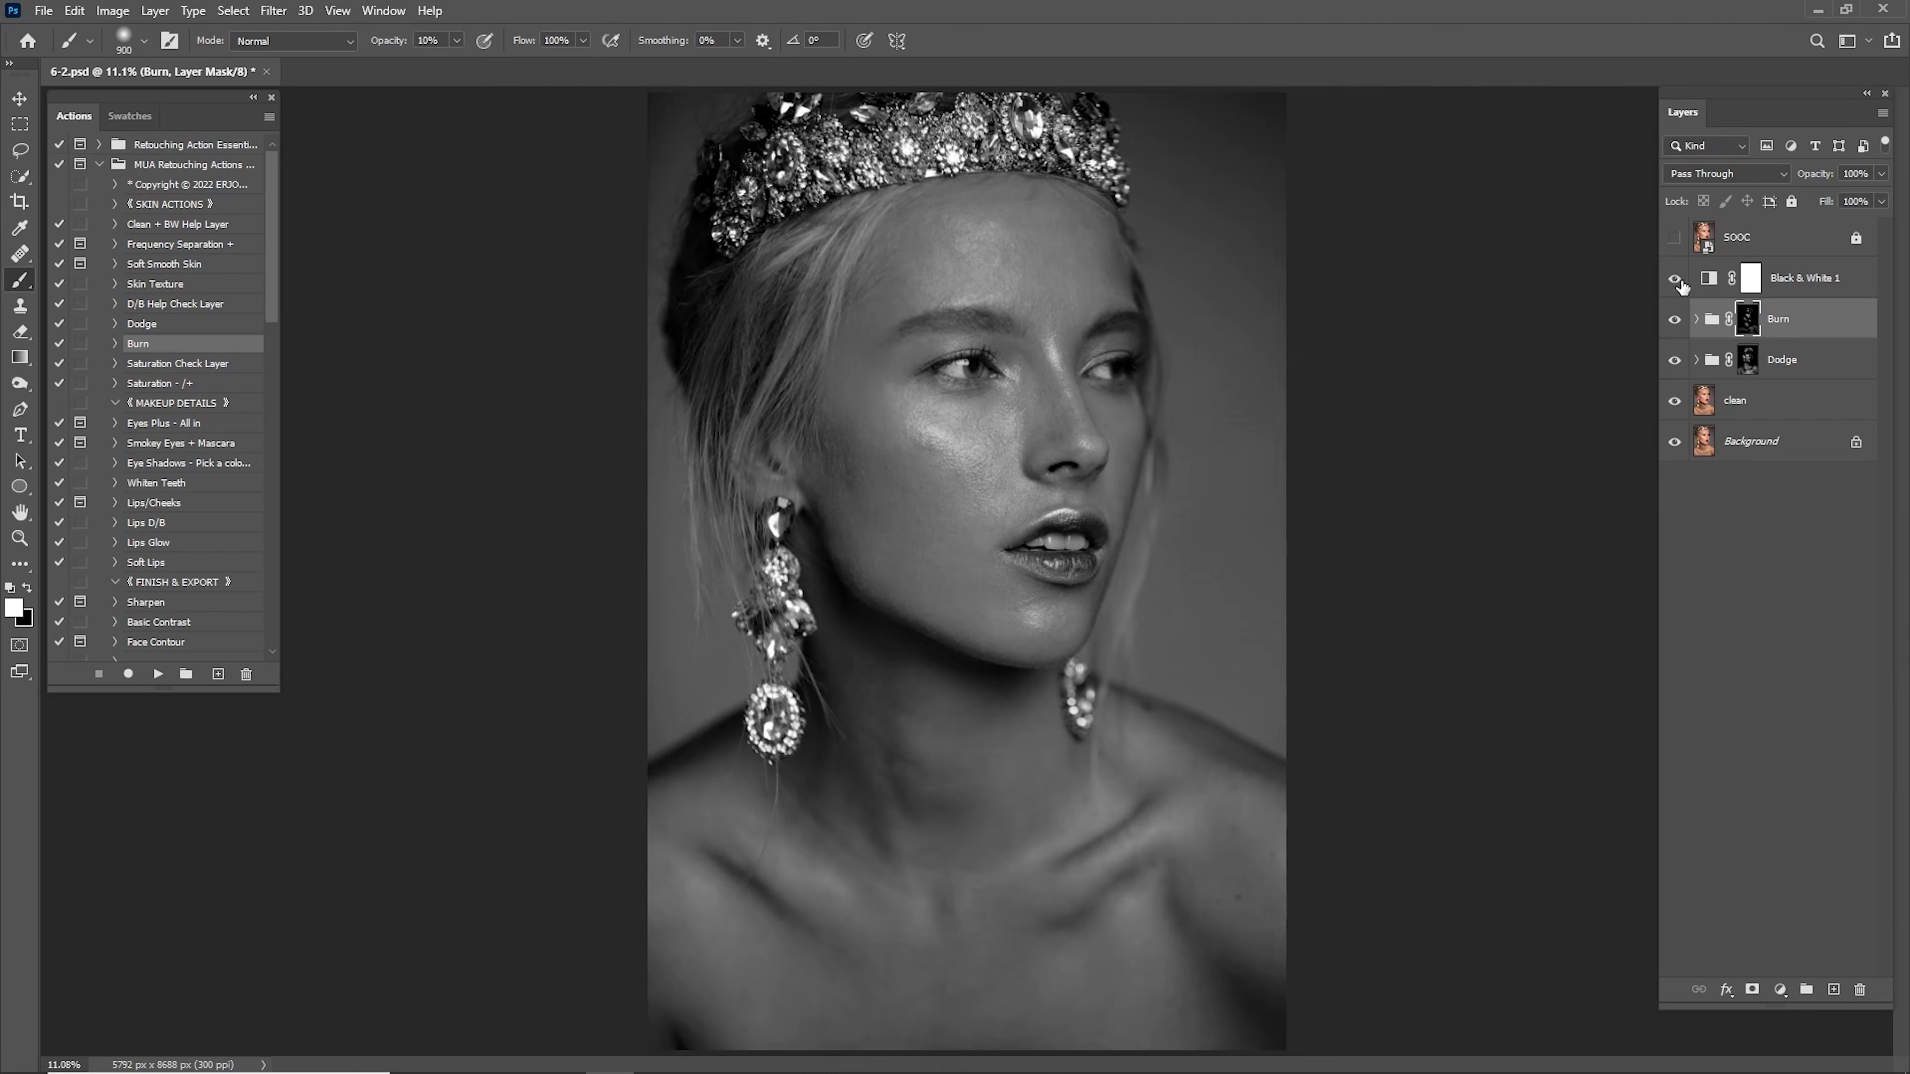
click(1674, 279)
Compare the whole portrait with and without the Burn group.
click(1674, 320)
click(1675, 322)
click(1674, 323)
click(1676, 331)
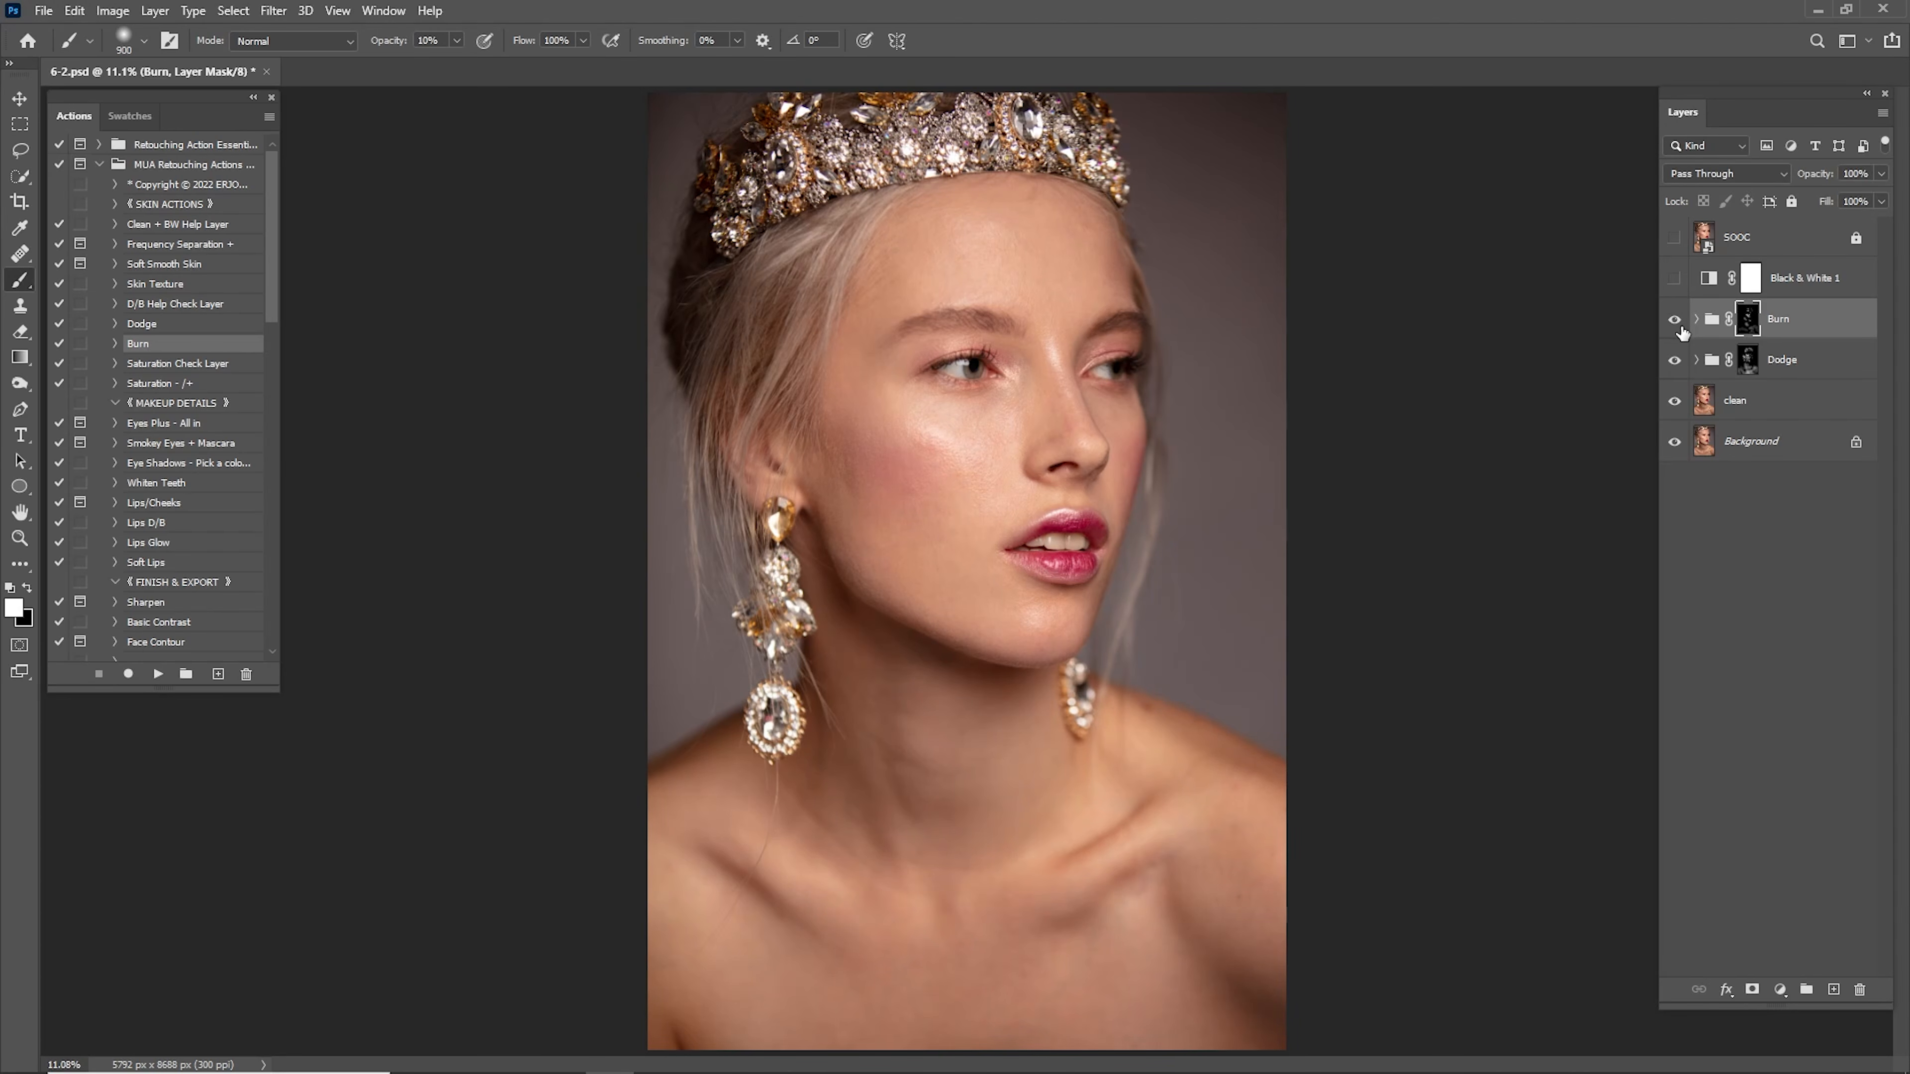
click(1676, 333)
click(1676, 336)
Examine the cheek, nose and lips up close with and without the Burn group.
key(z)
drag(970, 455, 1040, 492)
click(1675, 325)
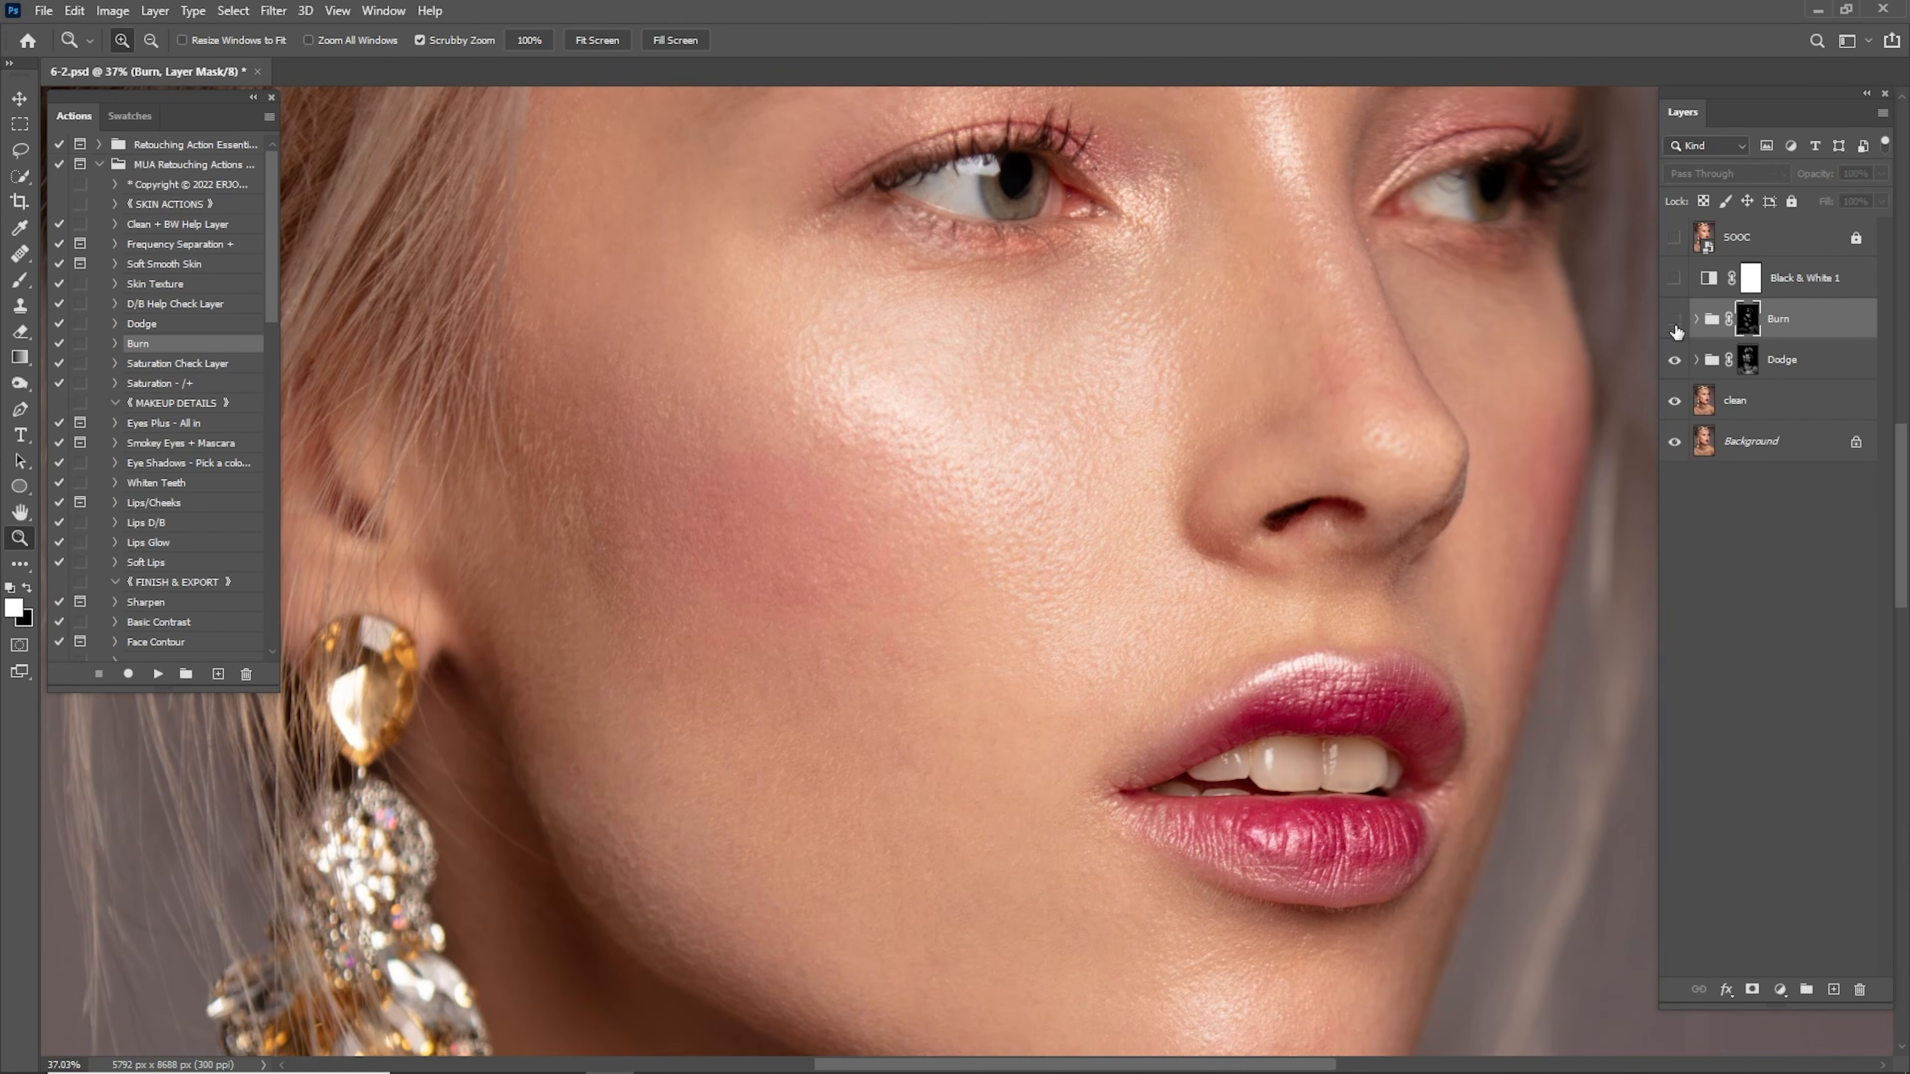
click(1674, 326)
click(1676, 324)
click(1676, 324)
click(1676, 326)
click(1677, 327)
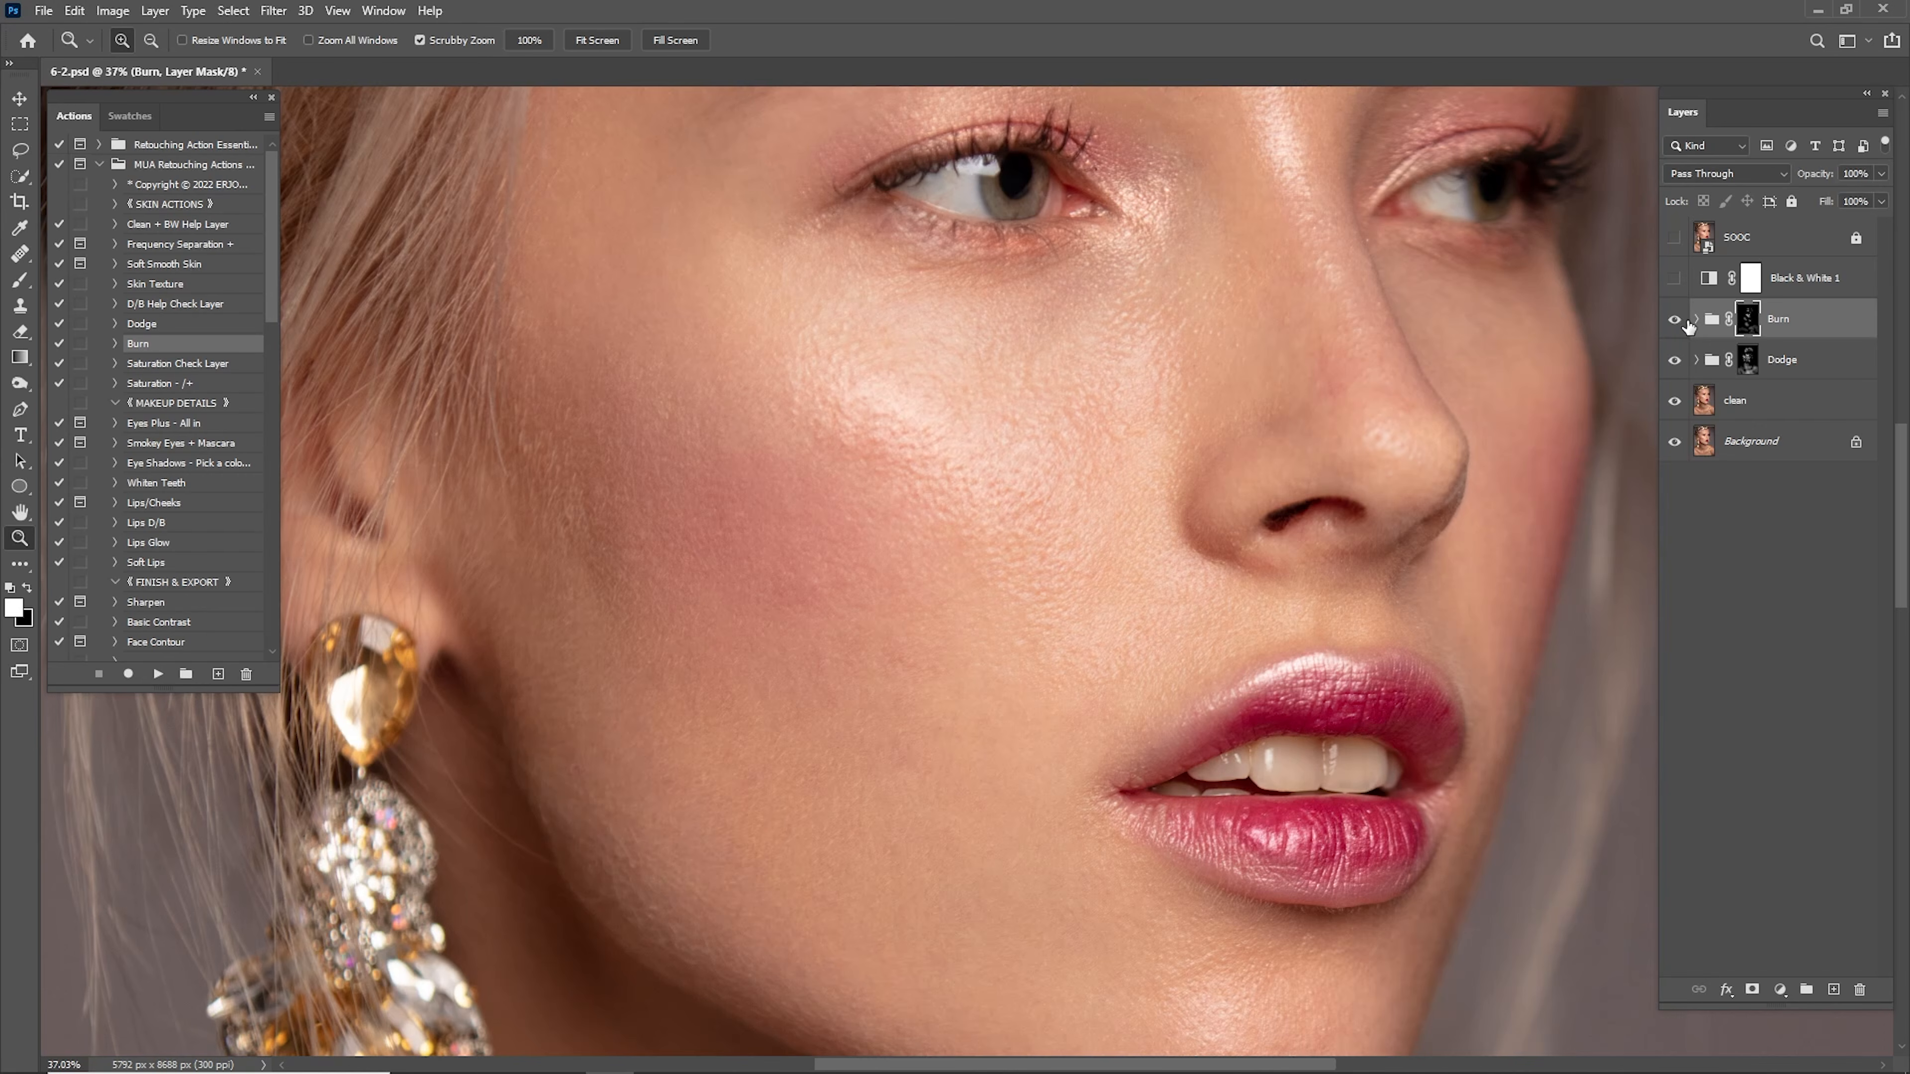
click(1676, 325)
click(1676, 326)
click(1677, 326)
click(1676, 327)
Examine the cheek's skin texture at high magnification with and without the Burn group.
mouse_move(911, 442)
mouse_down()
mouse_move(948, 485)
mouse_move(1143, 504)
mouse_up()
click(1676, 326)
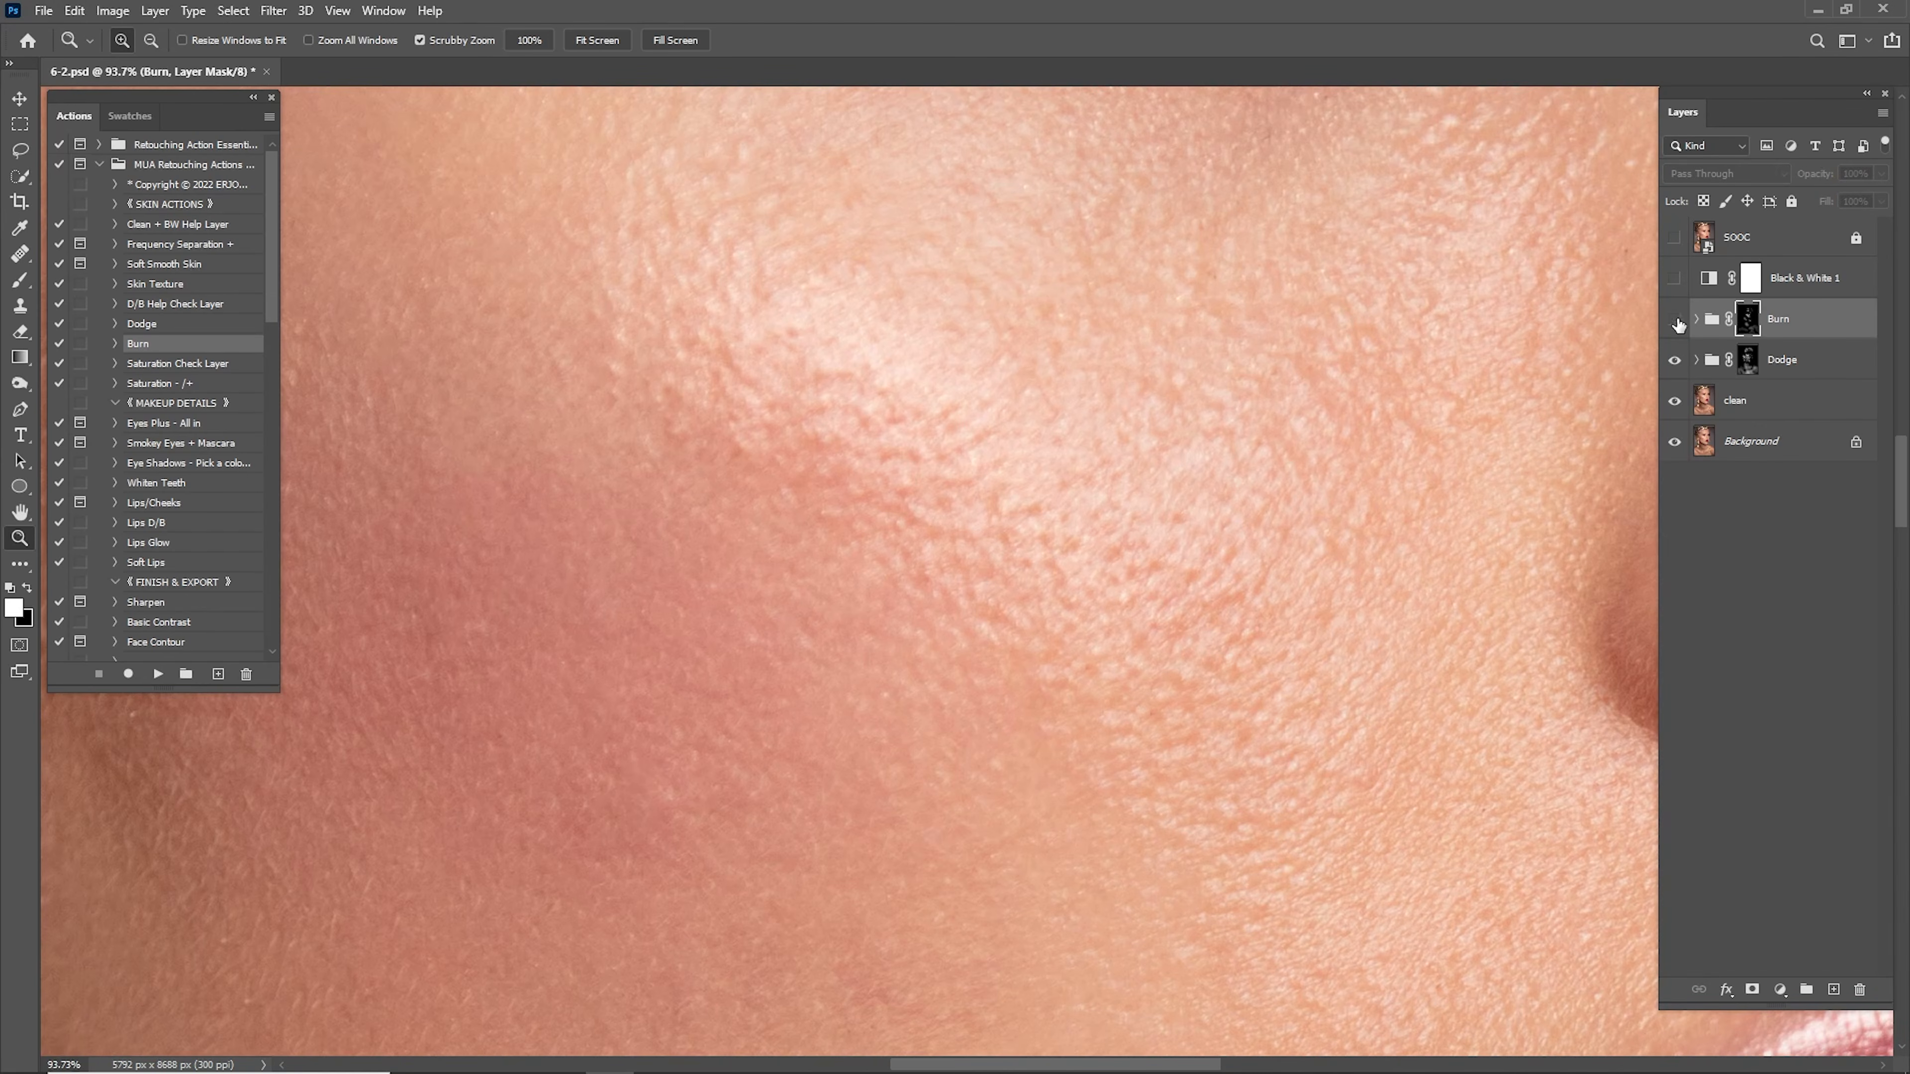
click(1676, 326)
drag(1359, 489, 1151, 583)
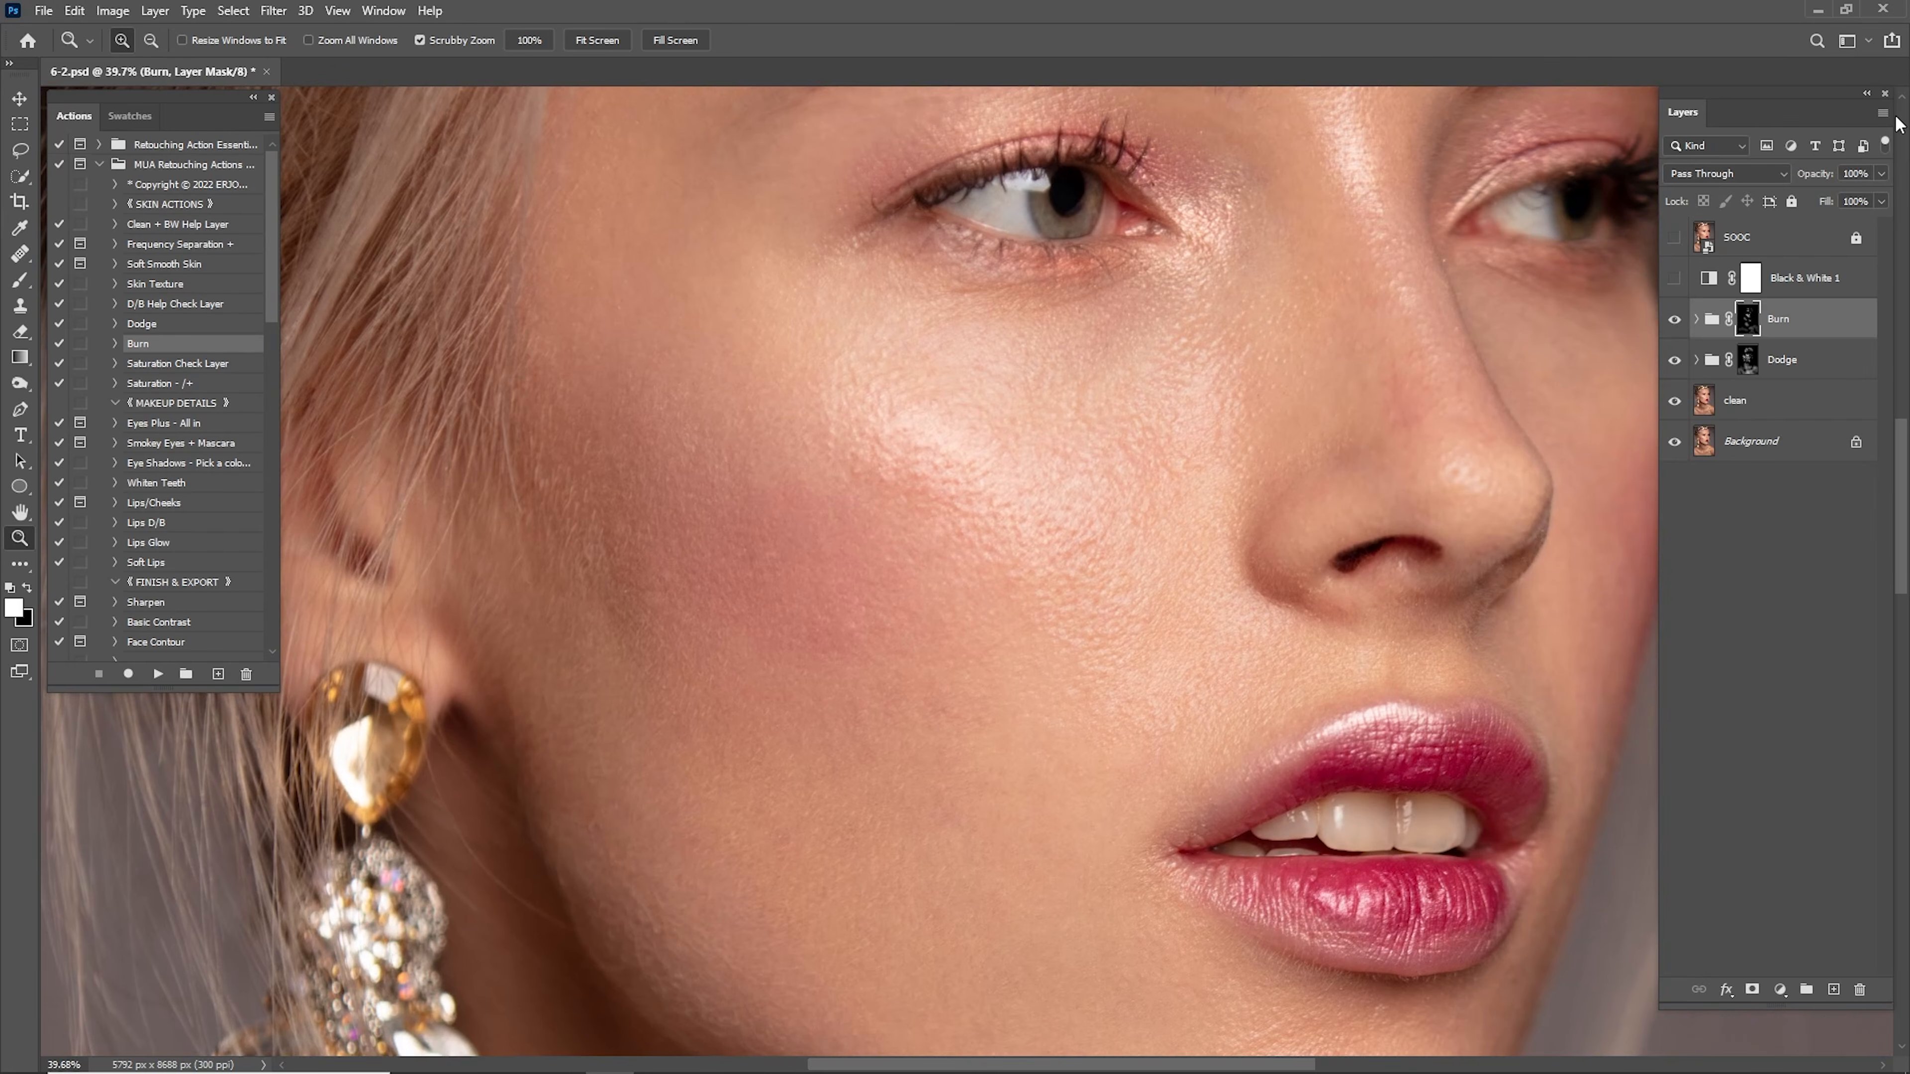
Set the Burn group's opacity to 50% and compare the whole portrait with and without the group.
key(ctrl+0)
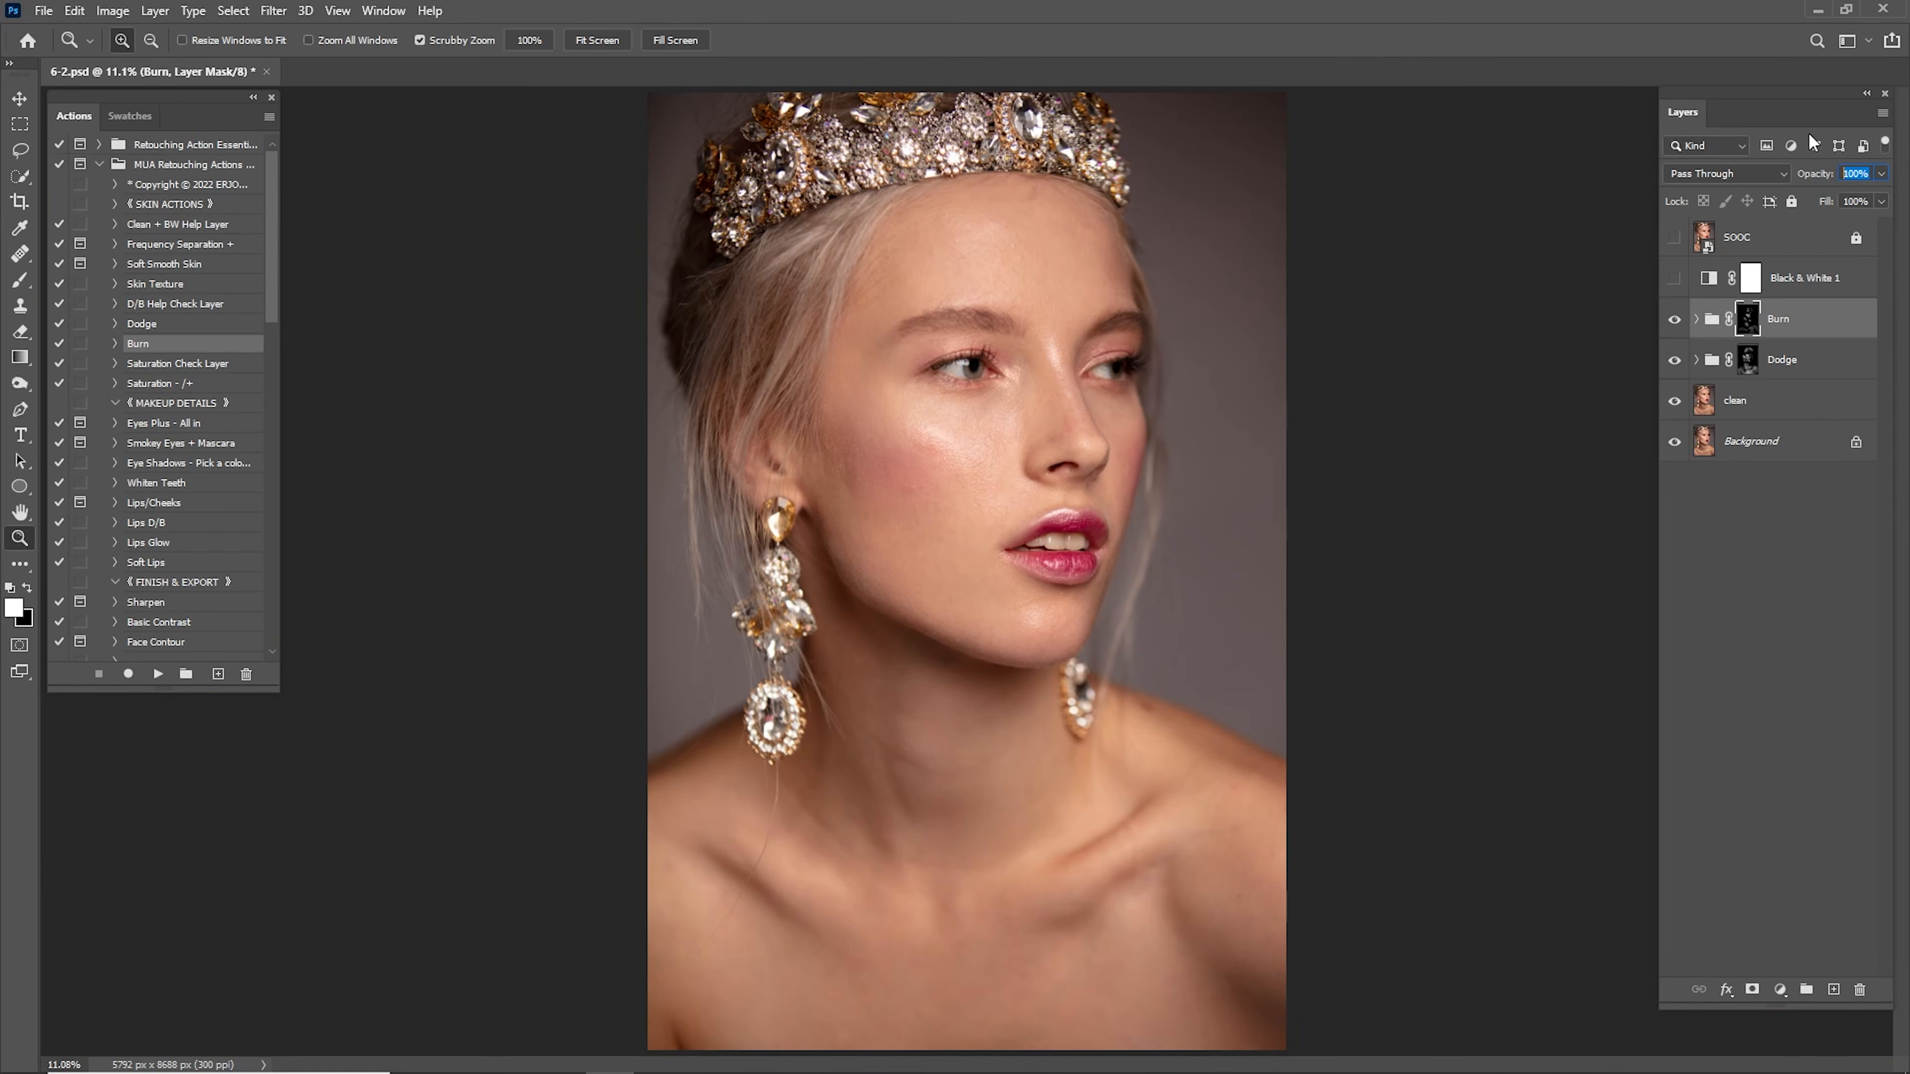
click(1675, 319)
click(1676, 319)
click(1679, 320)
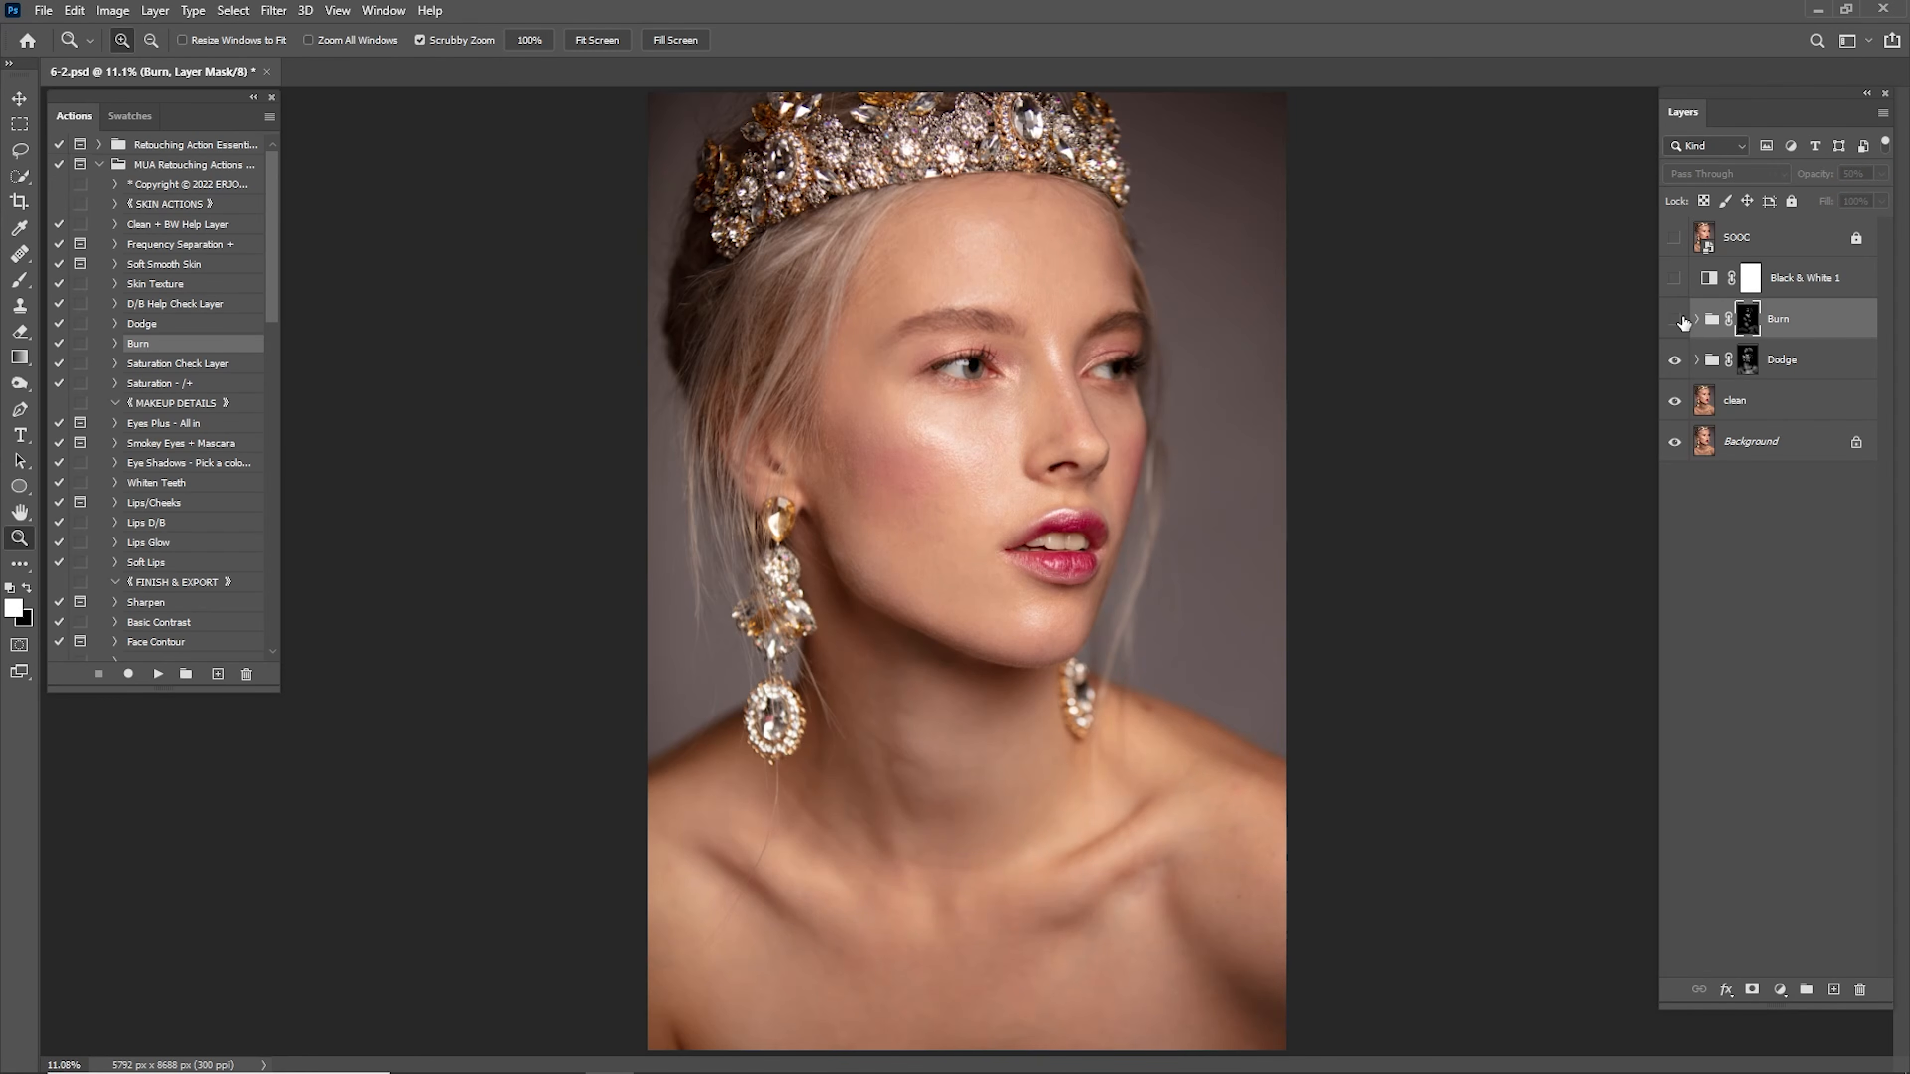
click(1680, 322)
Check the effect of the Saturate layer inside the Burn group by toggling its visibility.
click(1697, 319)
click(1685, 371)
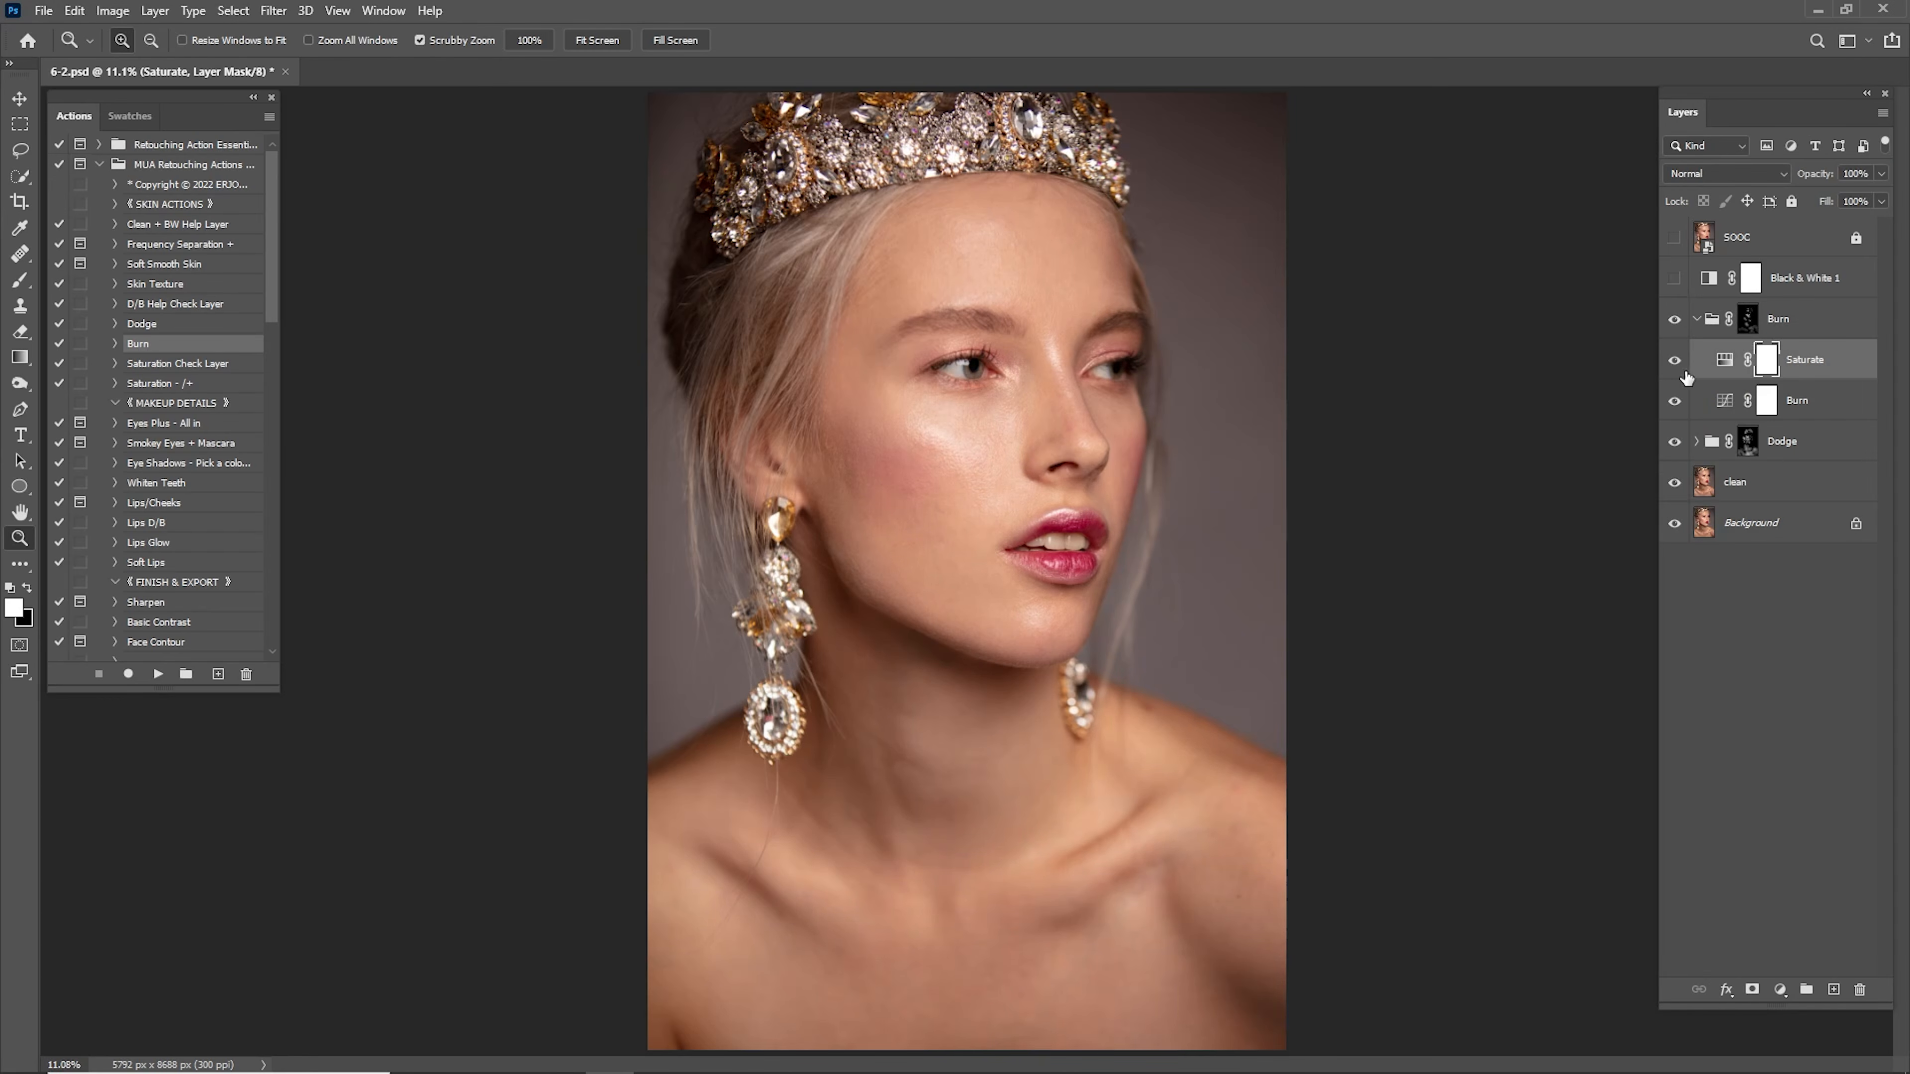
click(1675, 361)
click(1695, 322)
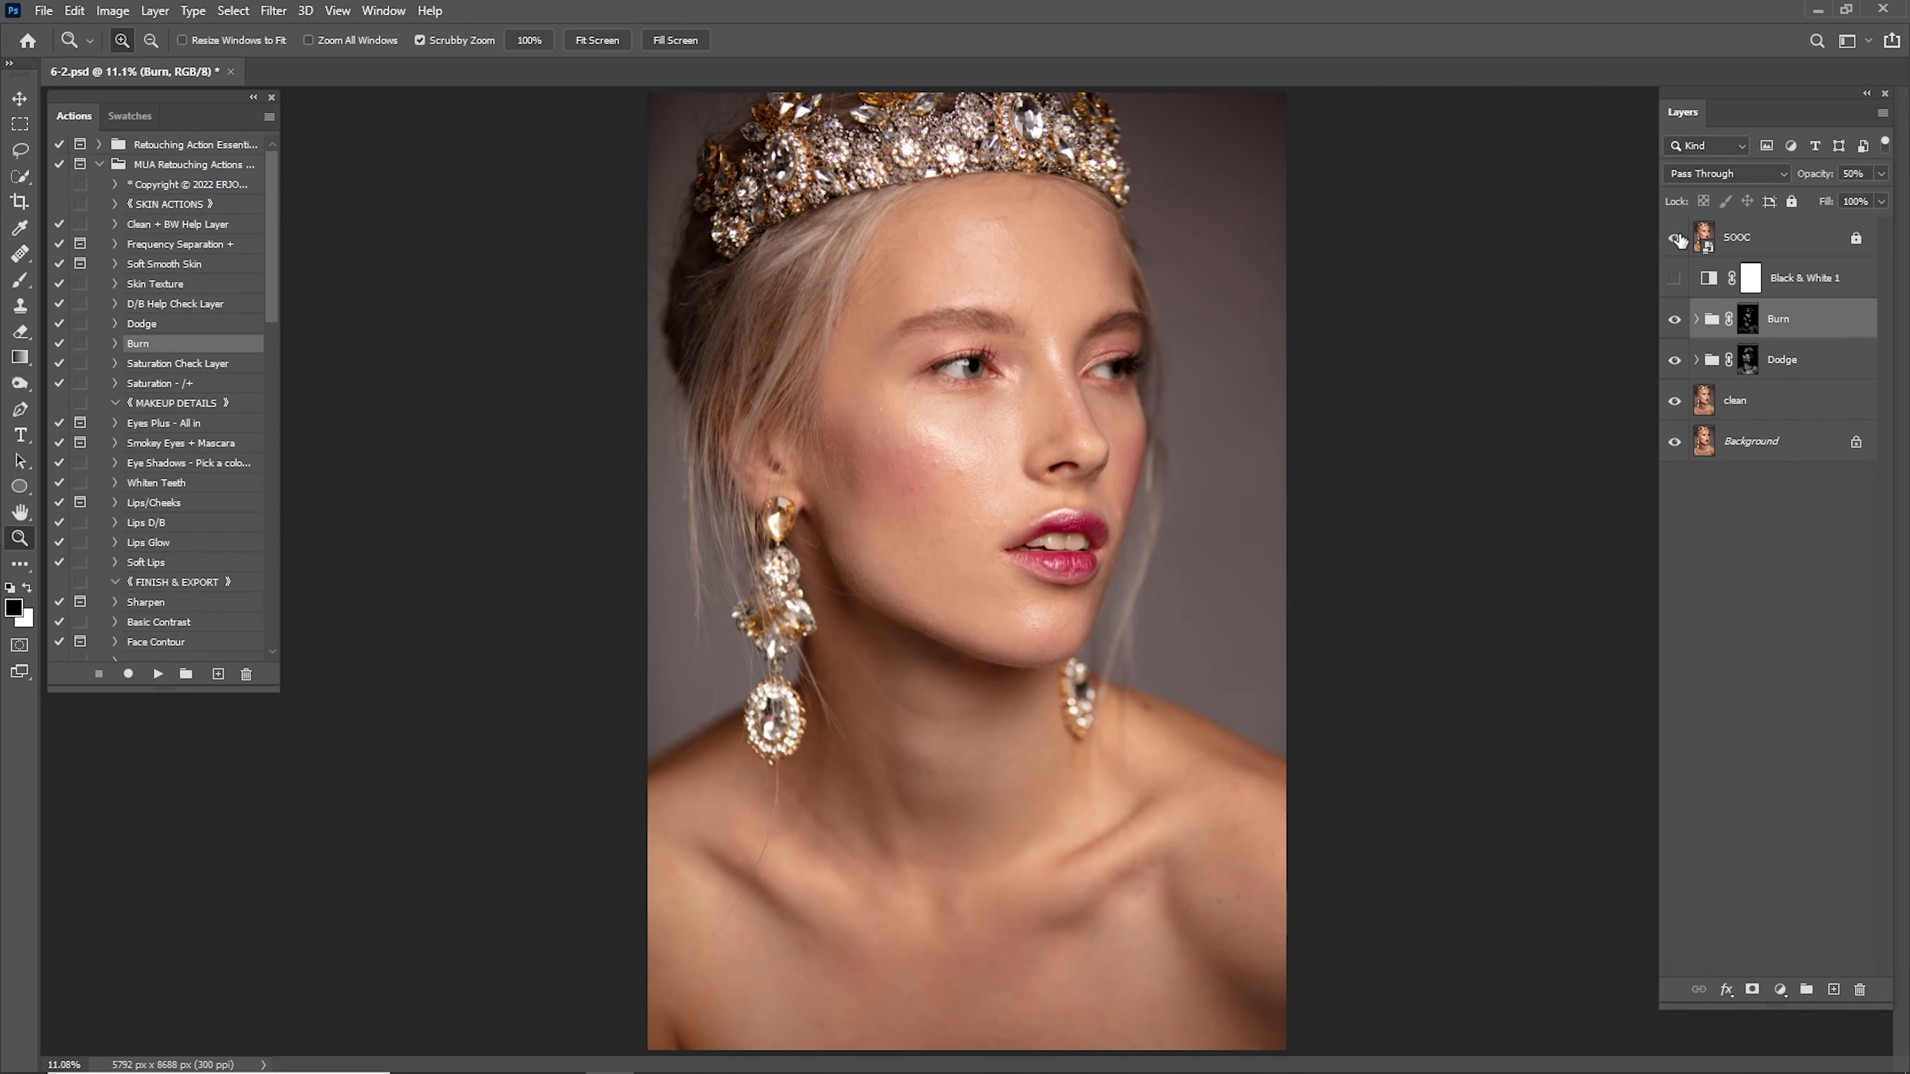
Compare the retouched portrait with the original SOOC layer.
click(1681, 235)
click(1681, 234)
click(1683, 234)
Merge the Burn group, Dodge group and clean layer into one layer.
shift+click(1764, 402)
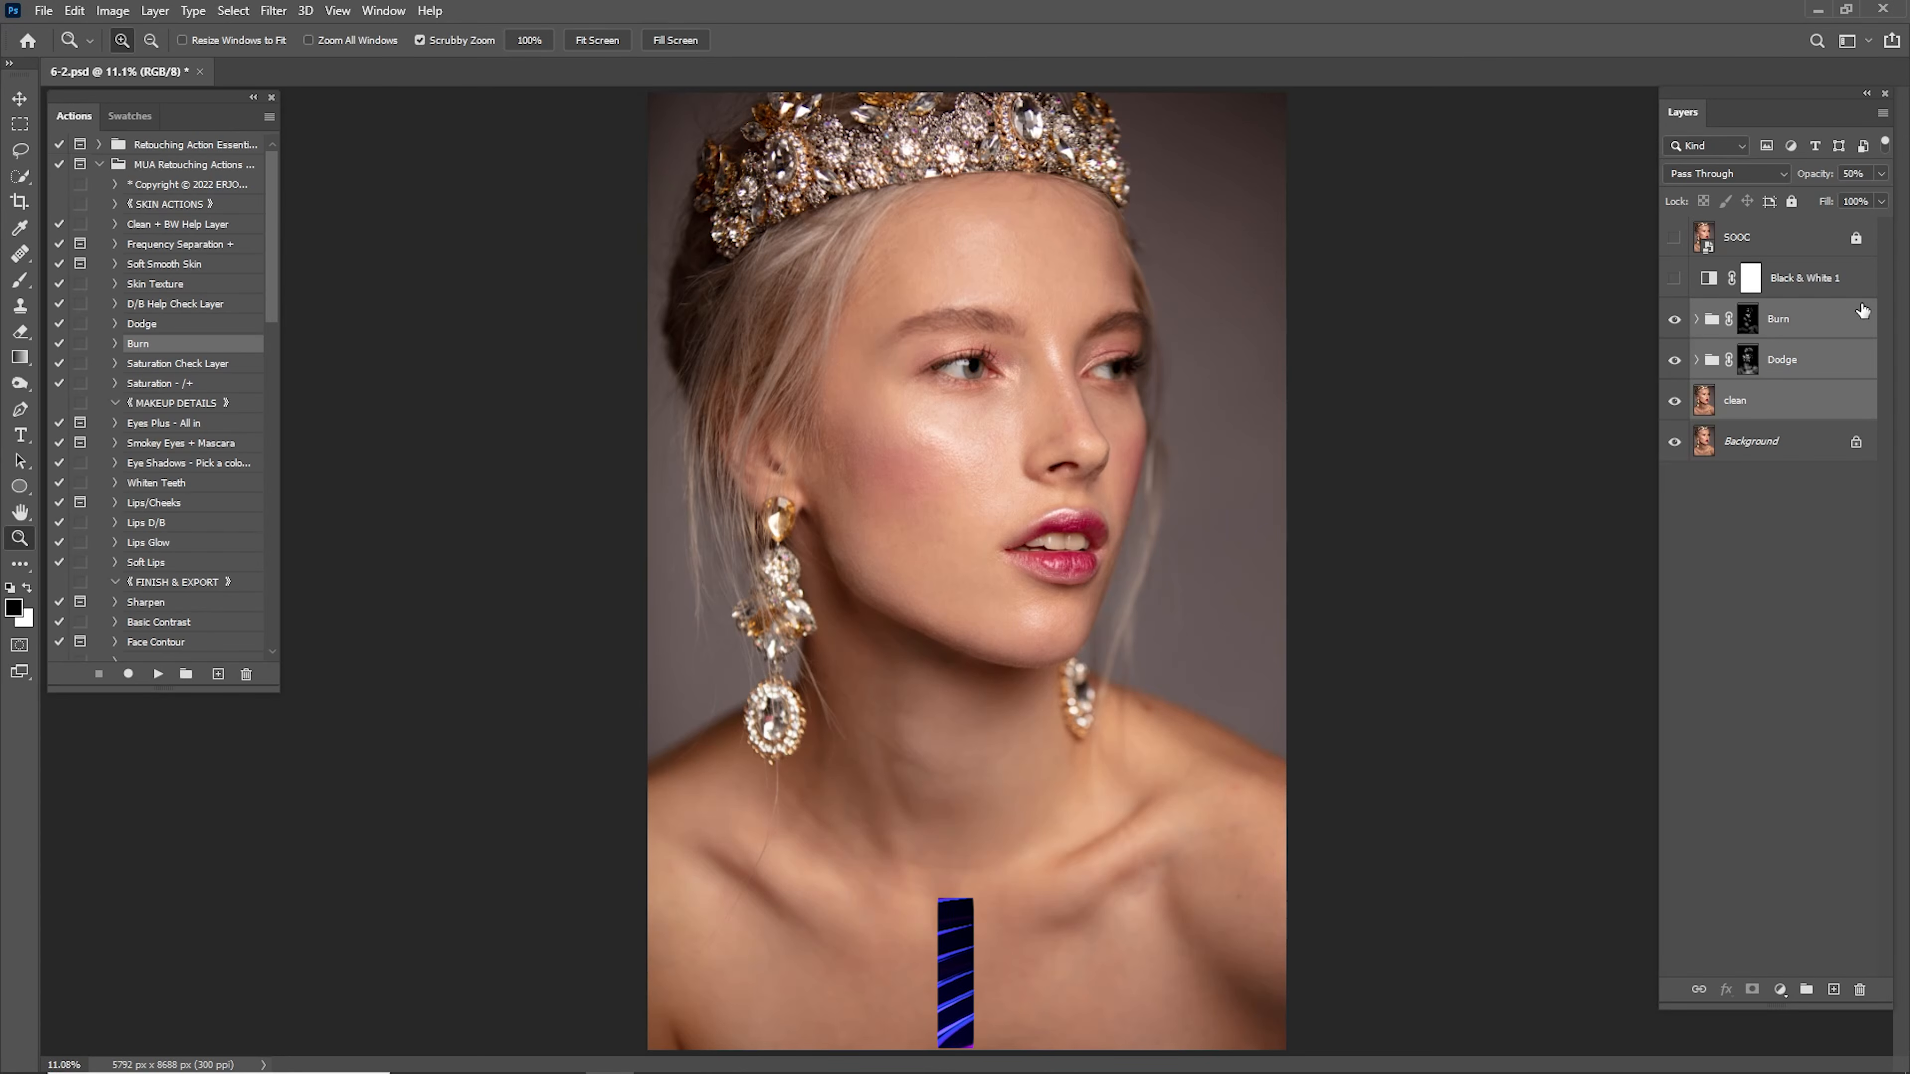
right_click(1808, 368)
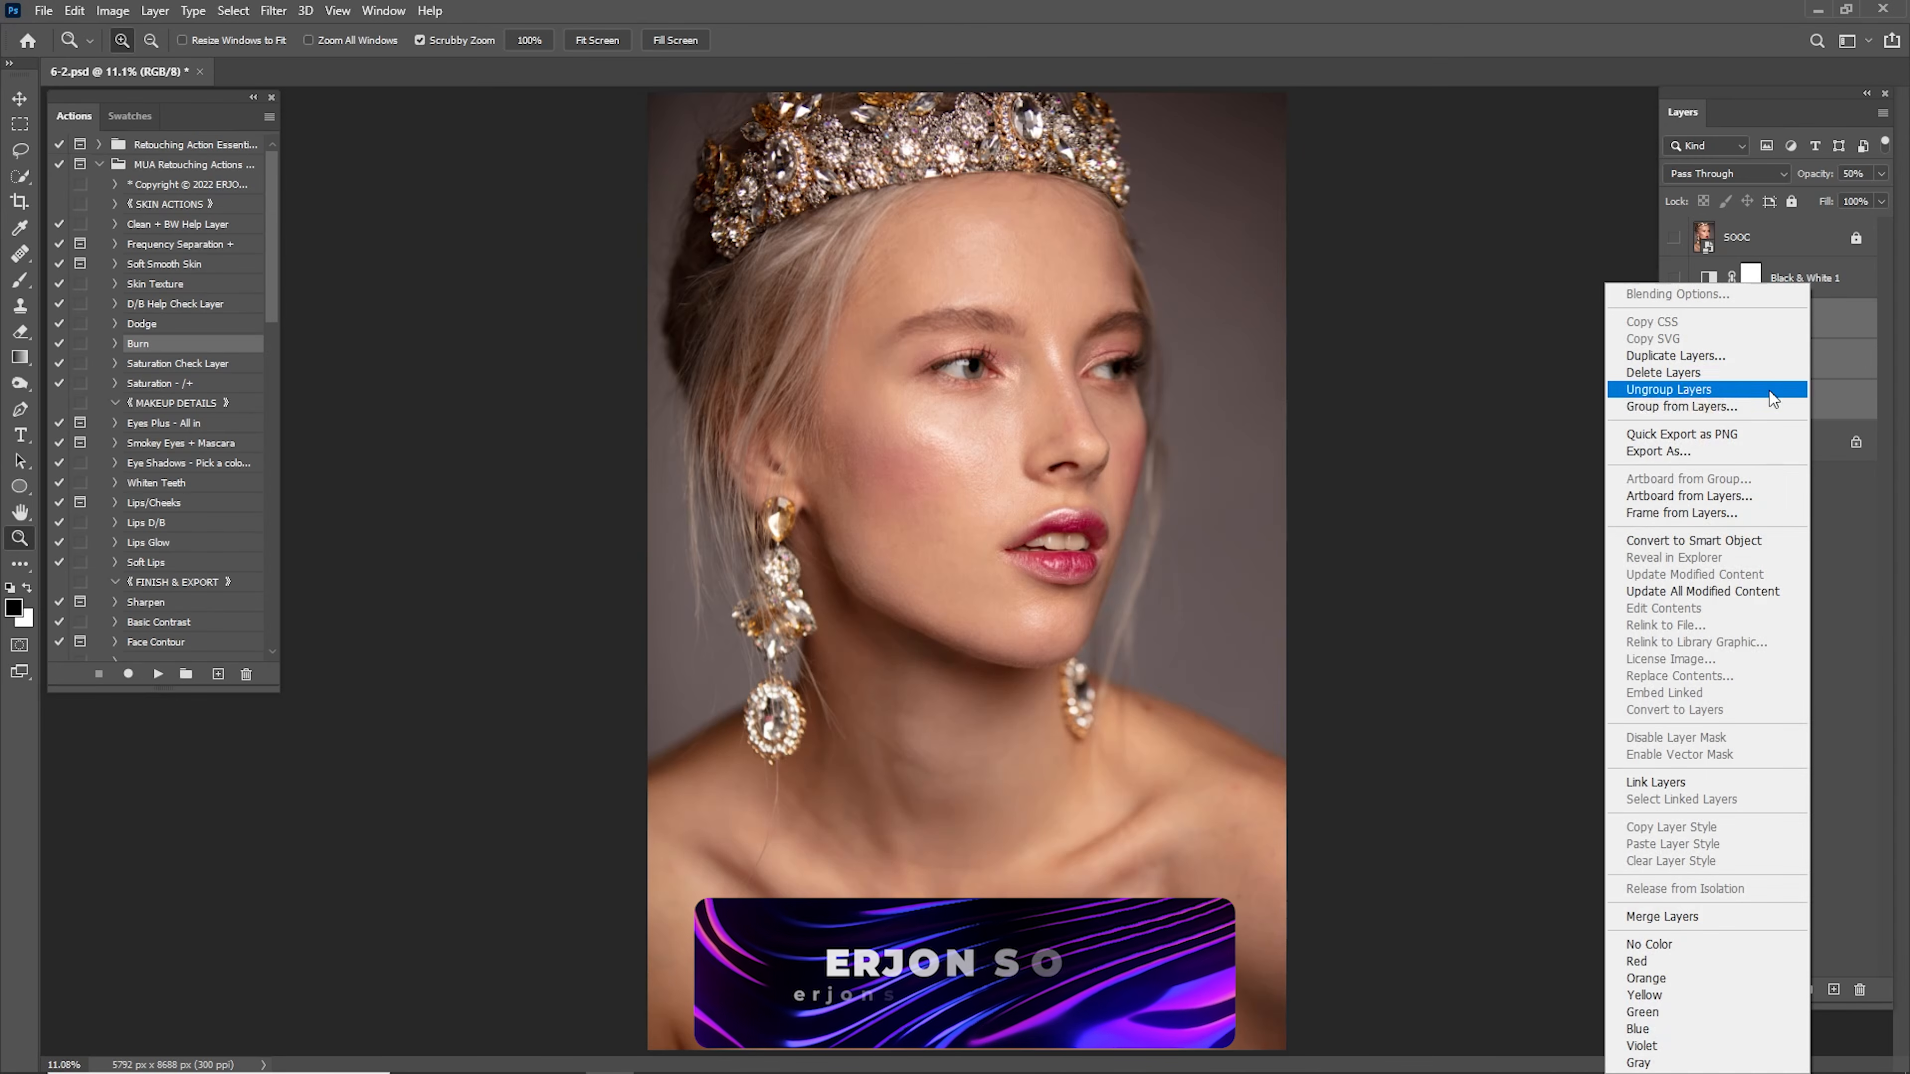
click(1715, 916)
click(1676, 330)
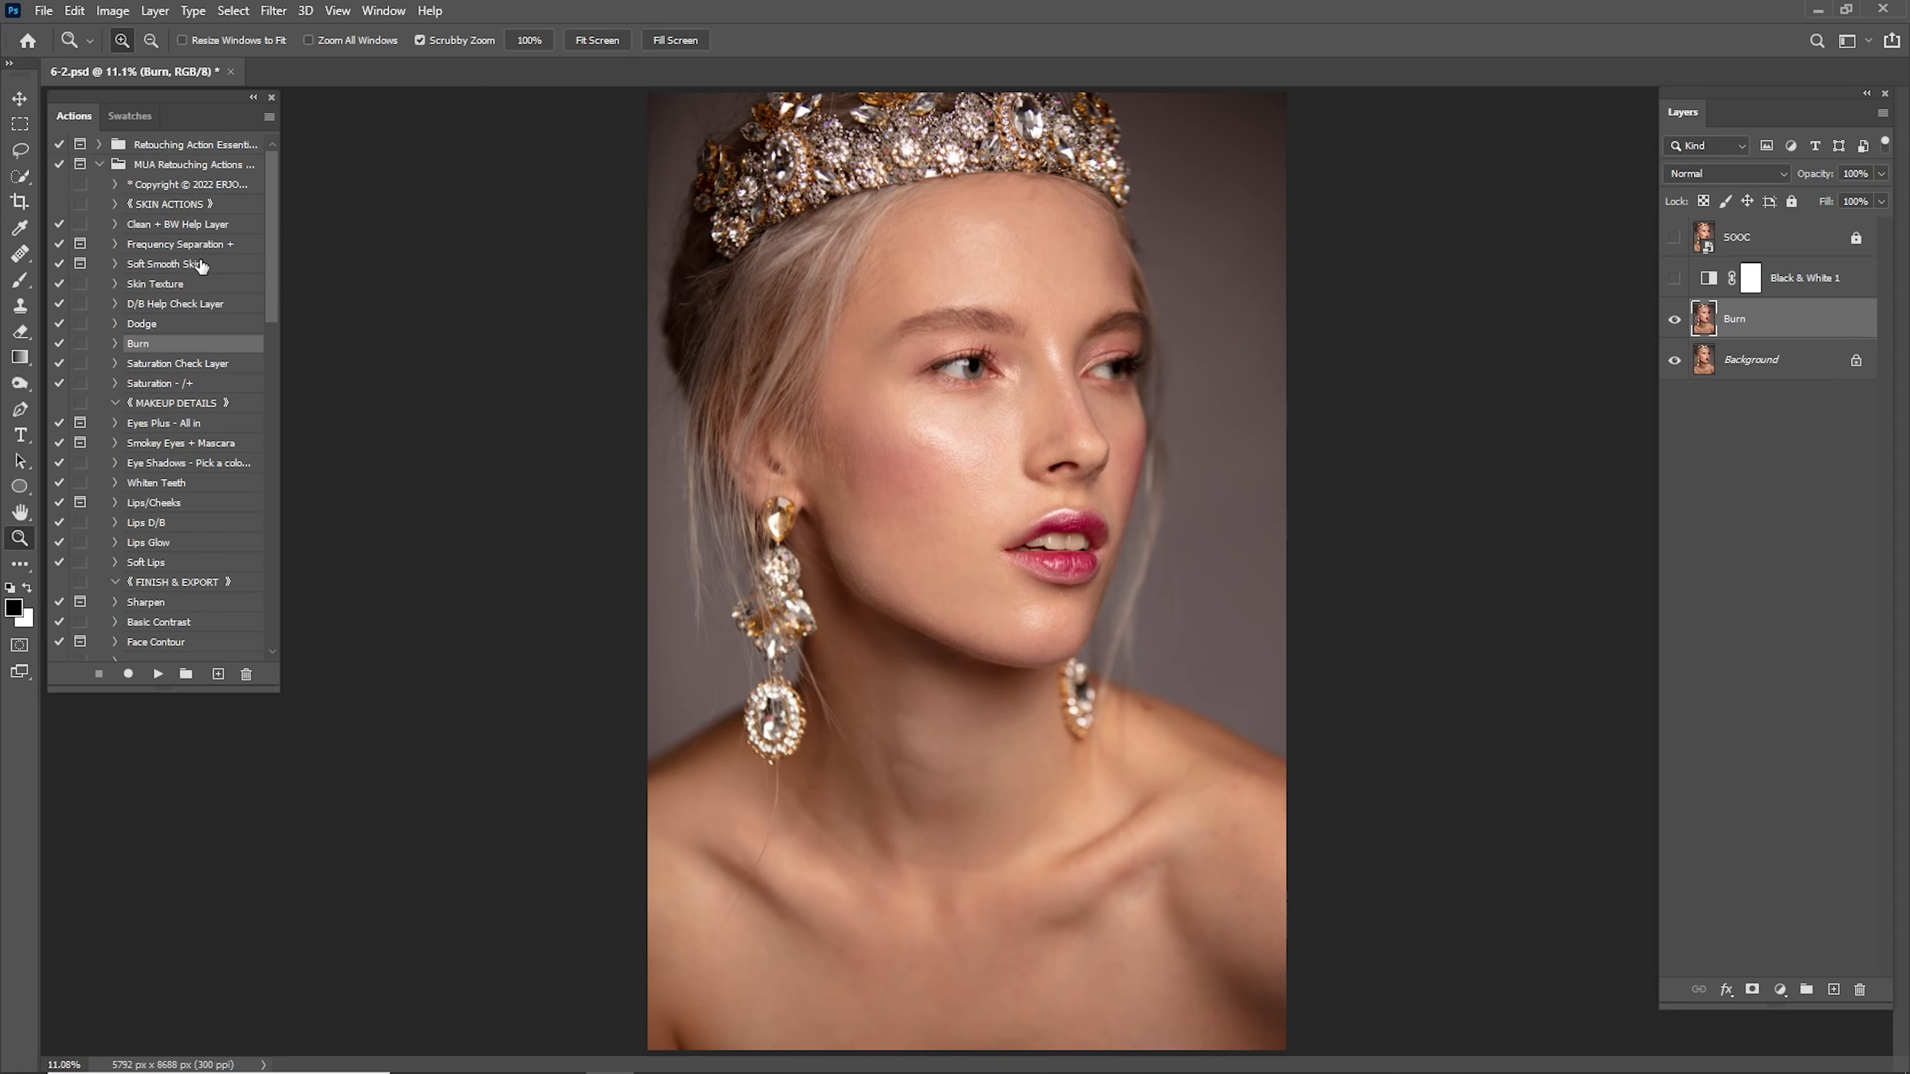
Run the Frequency Separation + action on the merged layer and zoom out the Gaussian Blur preview.
click(183, 247)
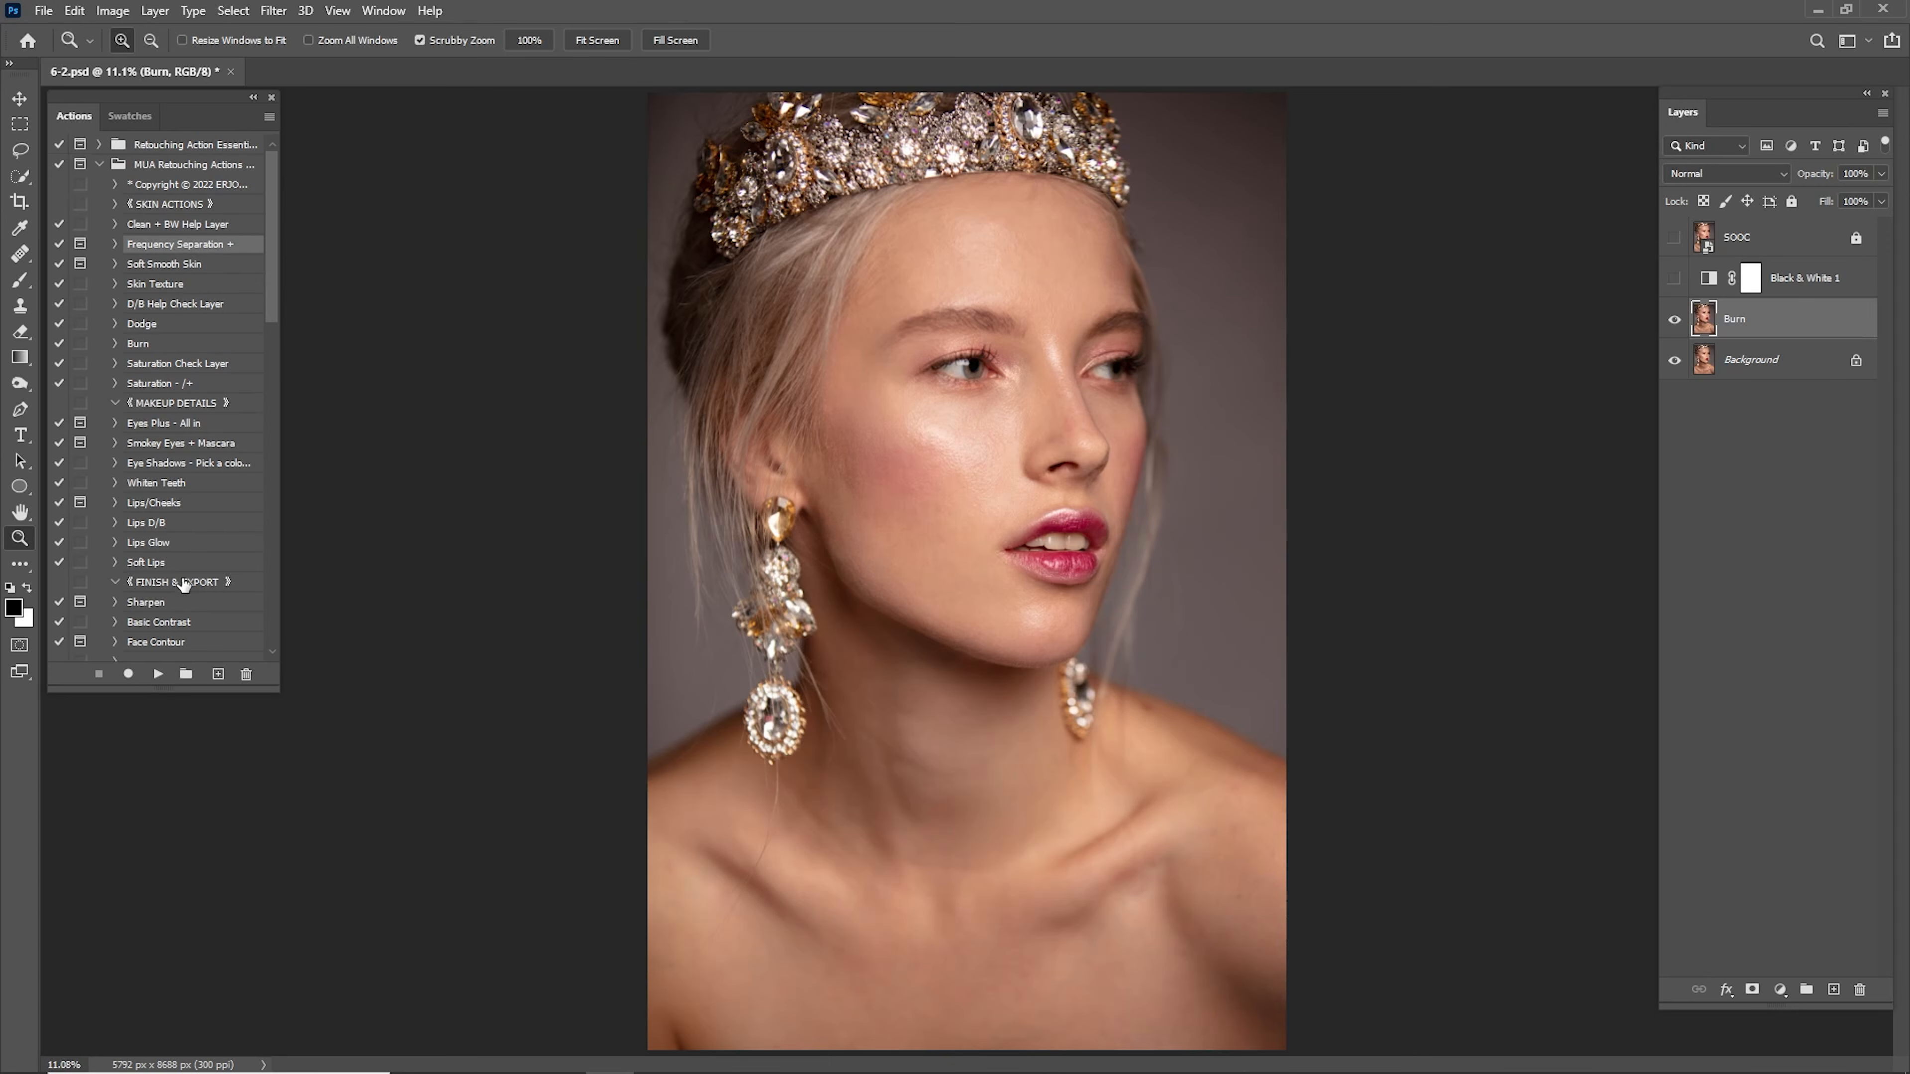
click(157, 674)
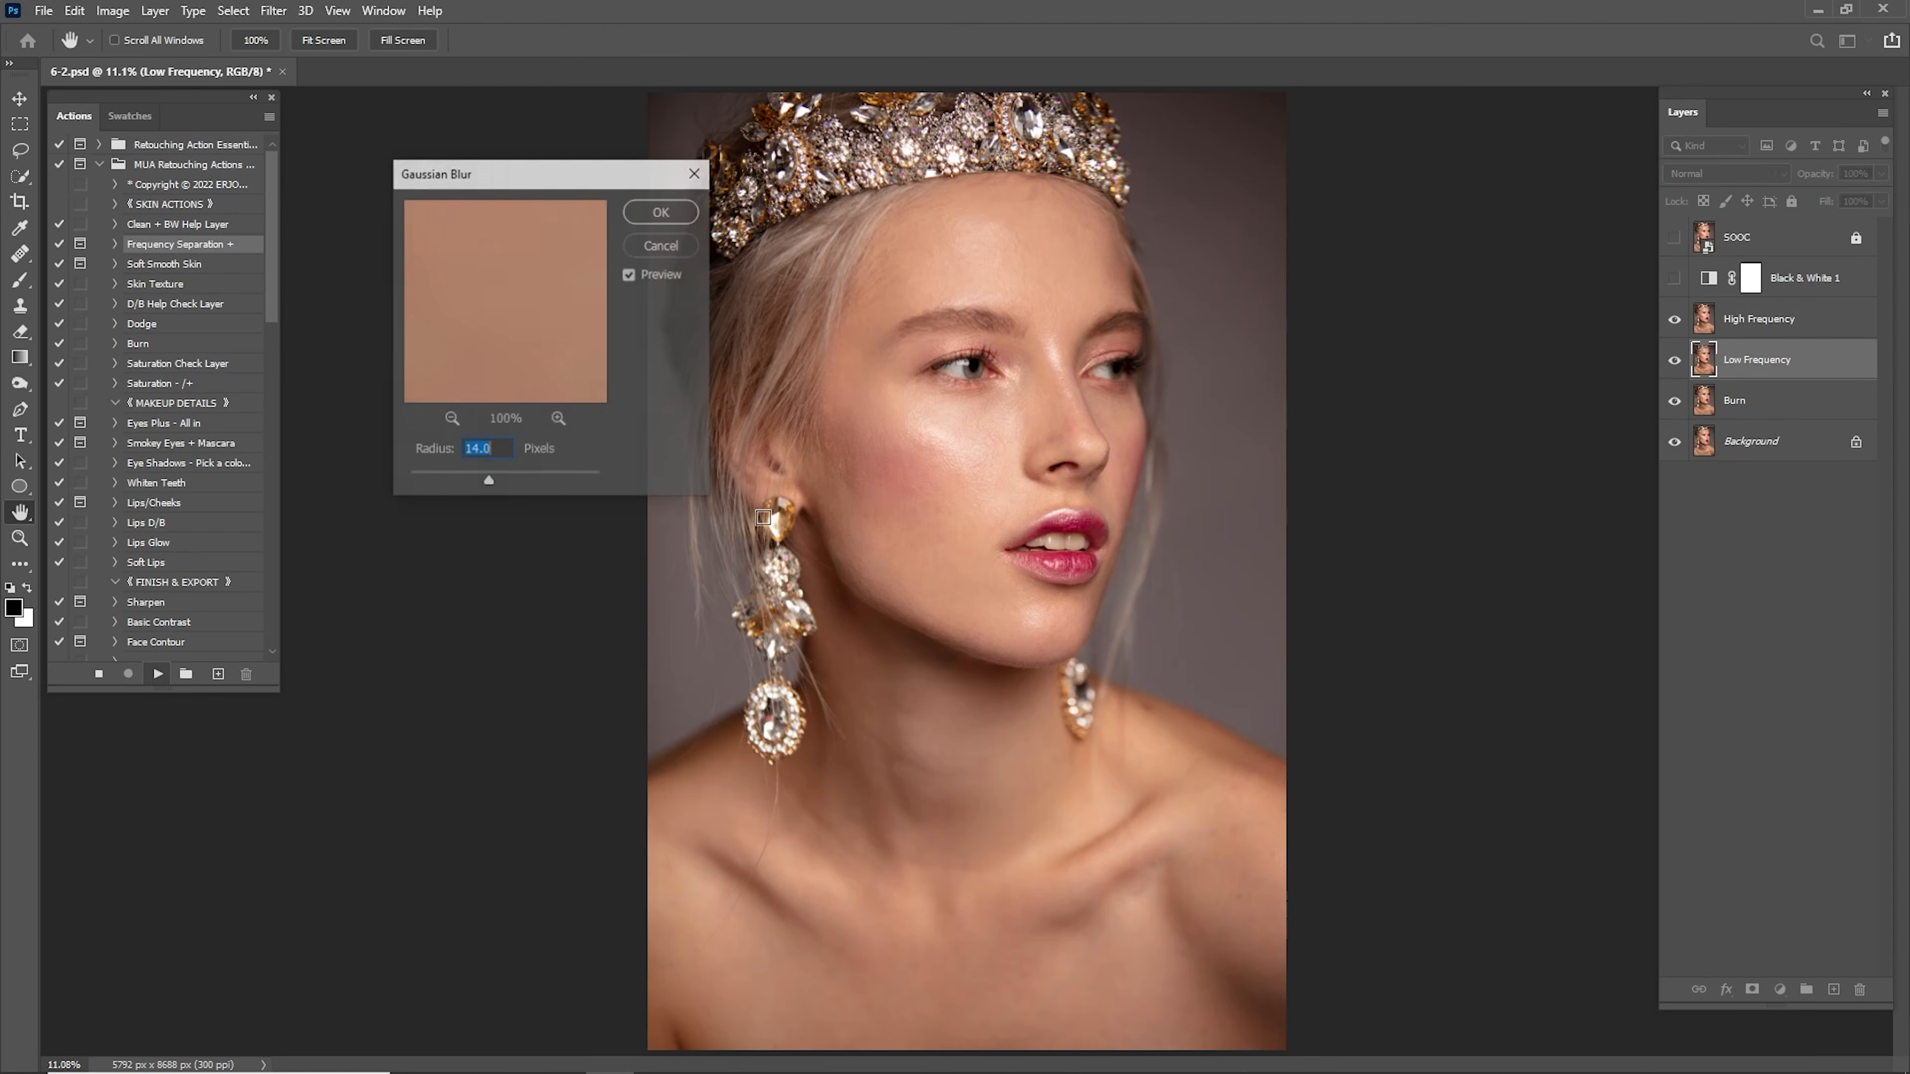
click(450, 420)
click(451, 419)
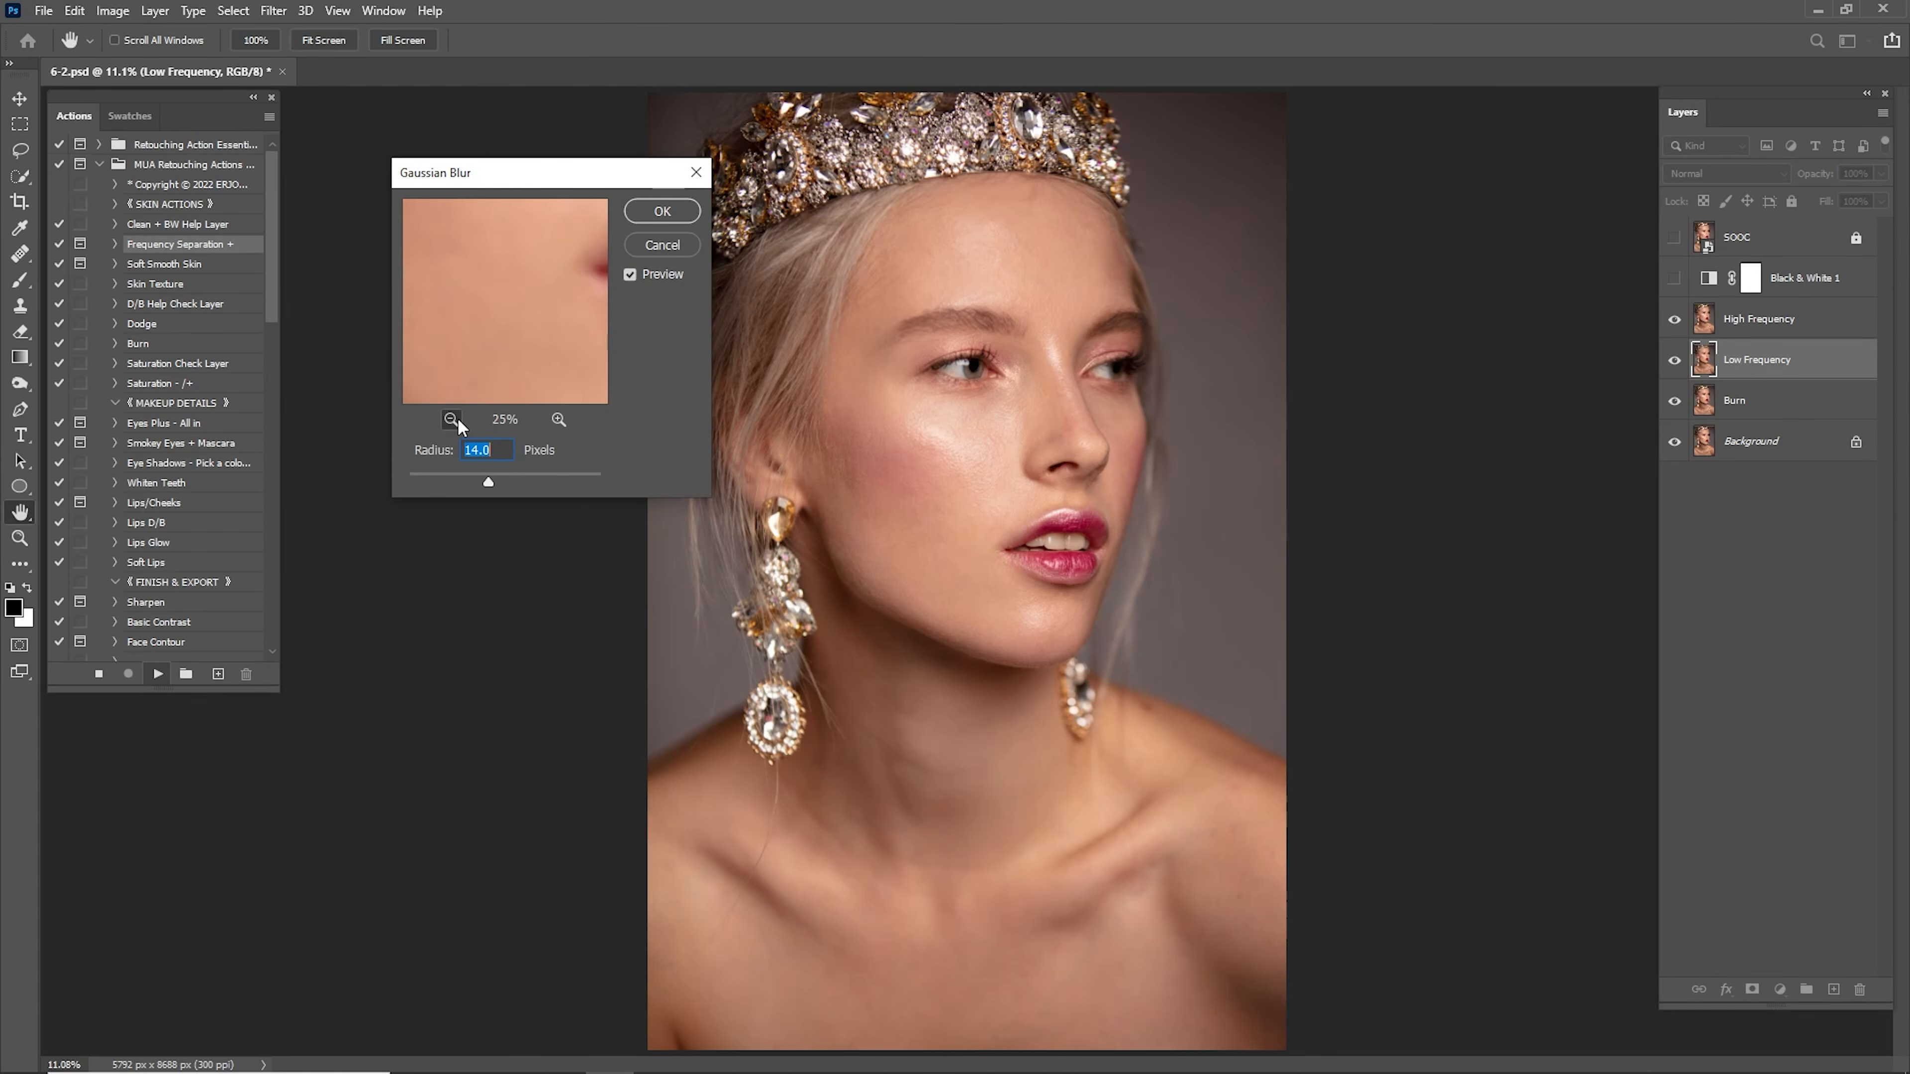
click(456, 419)
Lower the Gaussian Blur radius to 0.1 pixels and examine the face and cheek in the preview.
drag(487, 483, 358, 478)
click(447, 418)
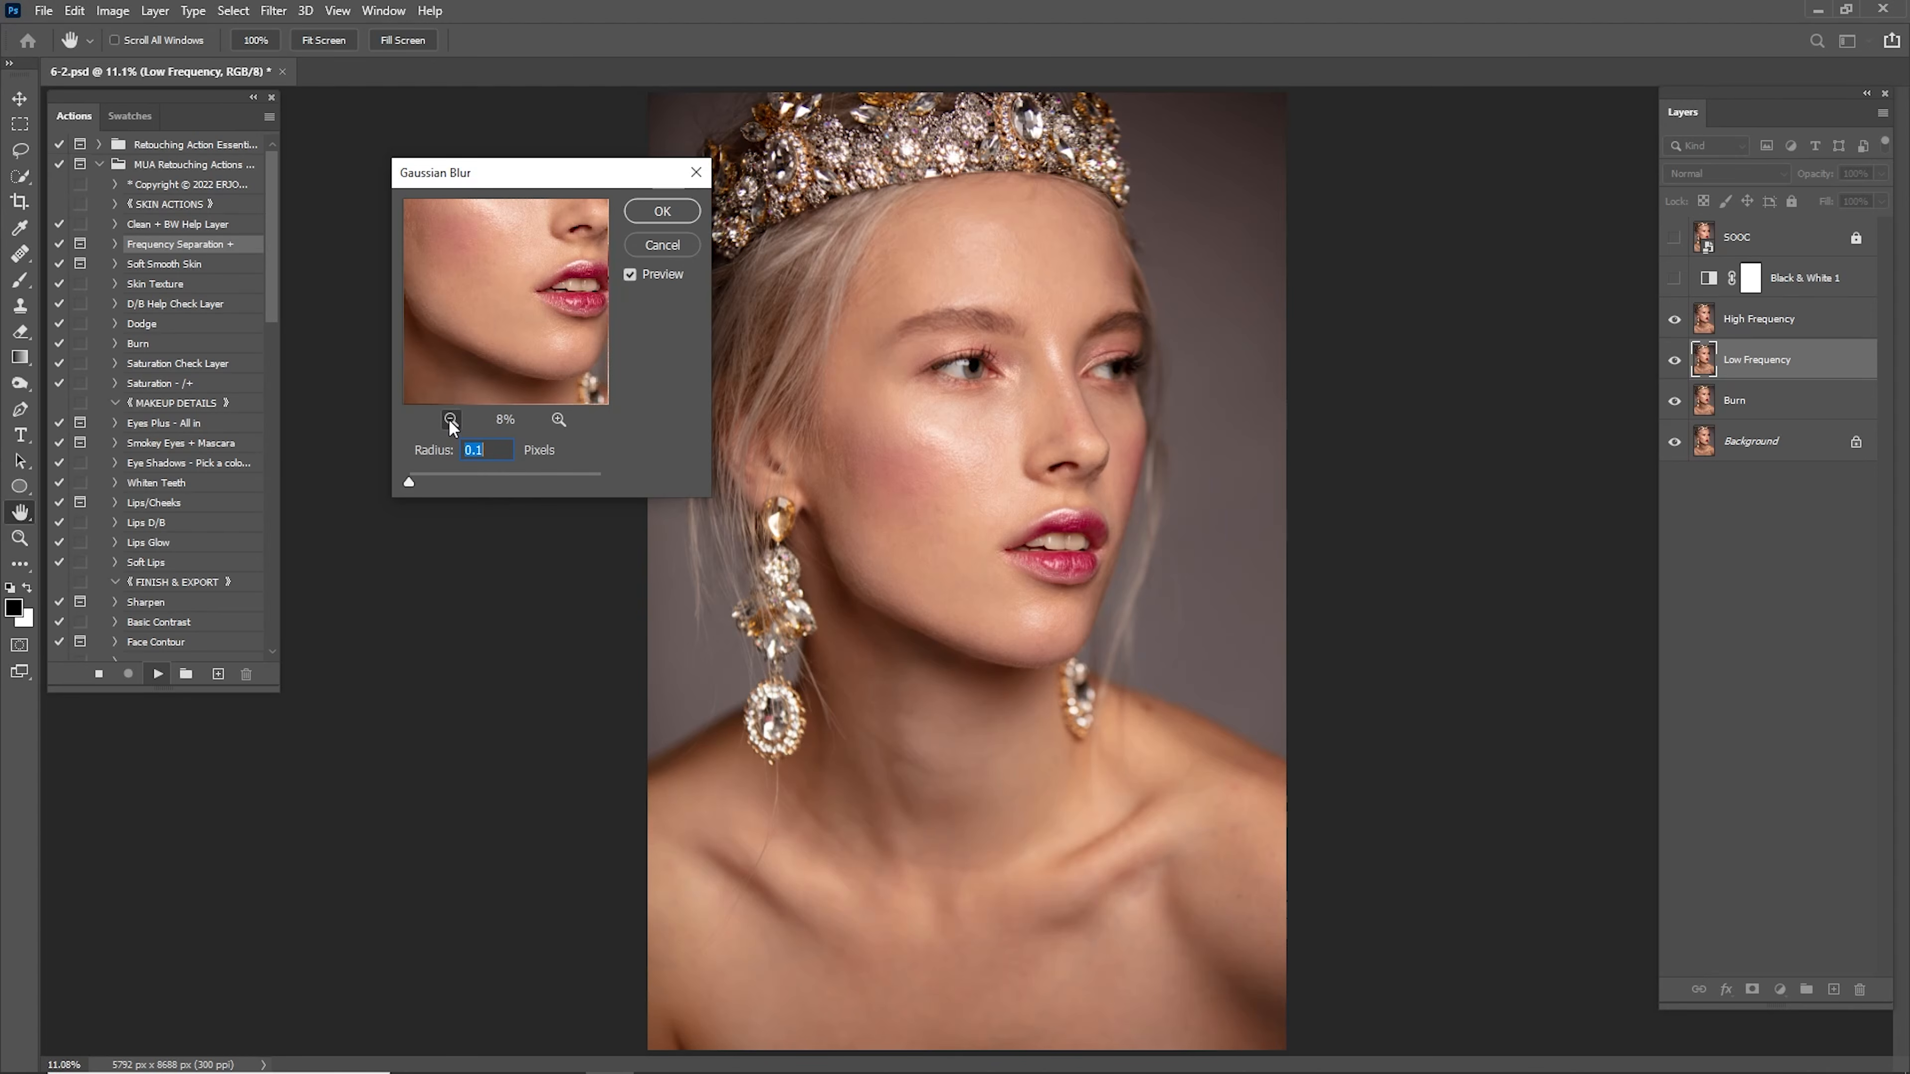
click(449, 419)
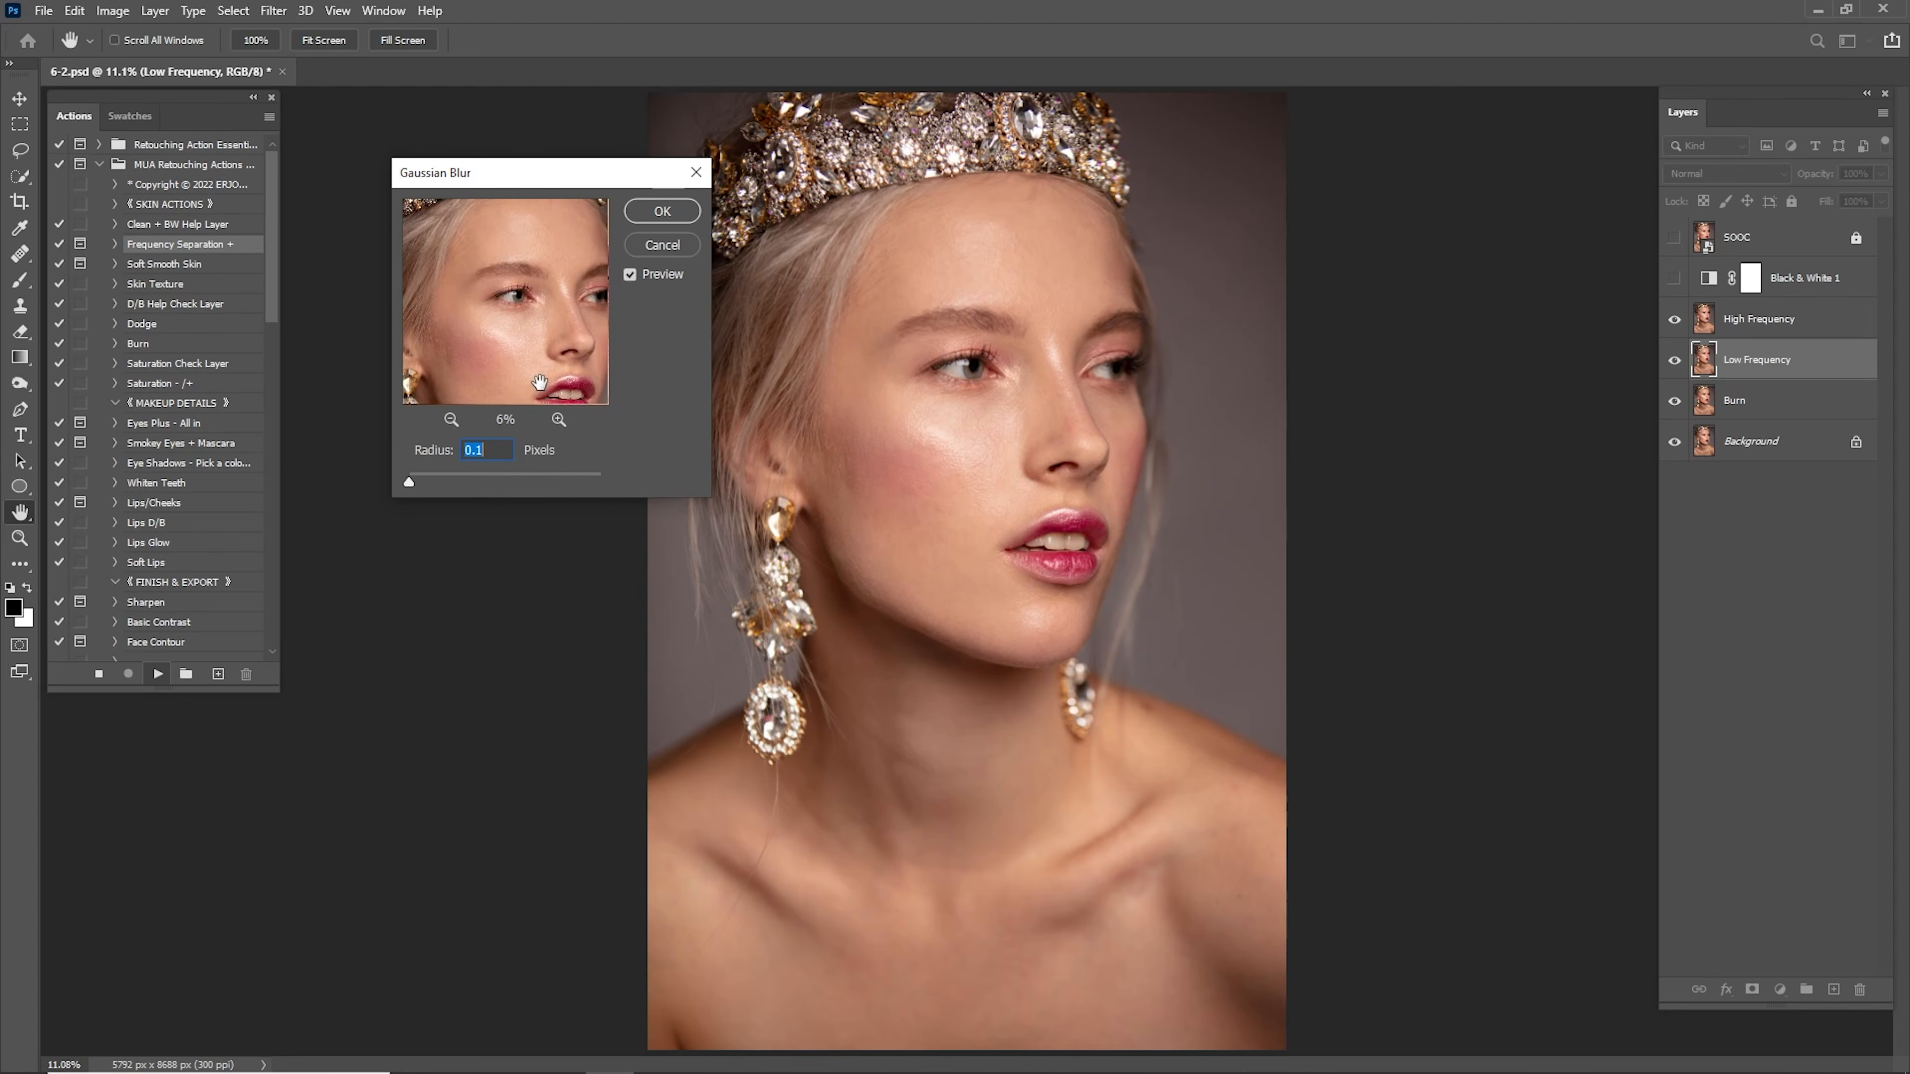
click(453, 419)
click(559, 418)
click(559, 419)
click(559, 418)
click(559, 419)
click(560, 418)
mouse_move(529, 342)
mouse_down()
mouse_move(528, 314)
mouse_move(524, 361)
mouse_up()
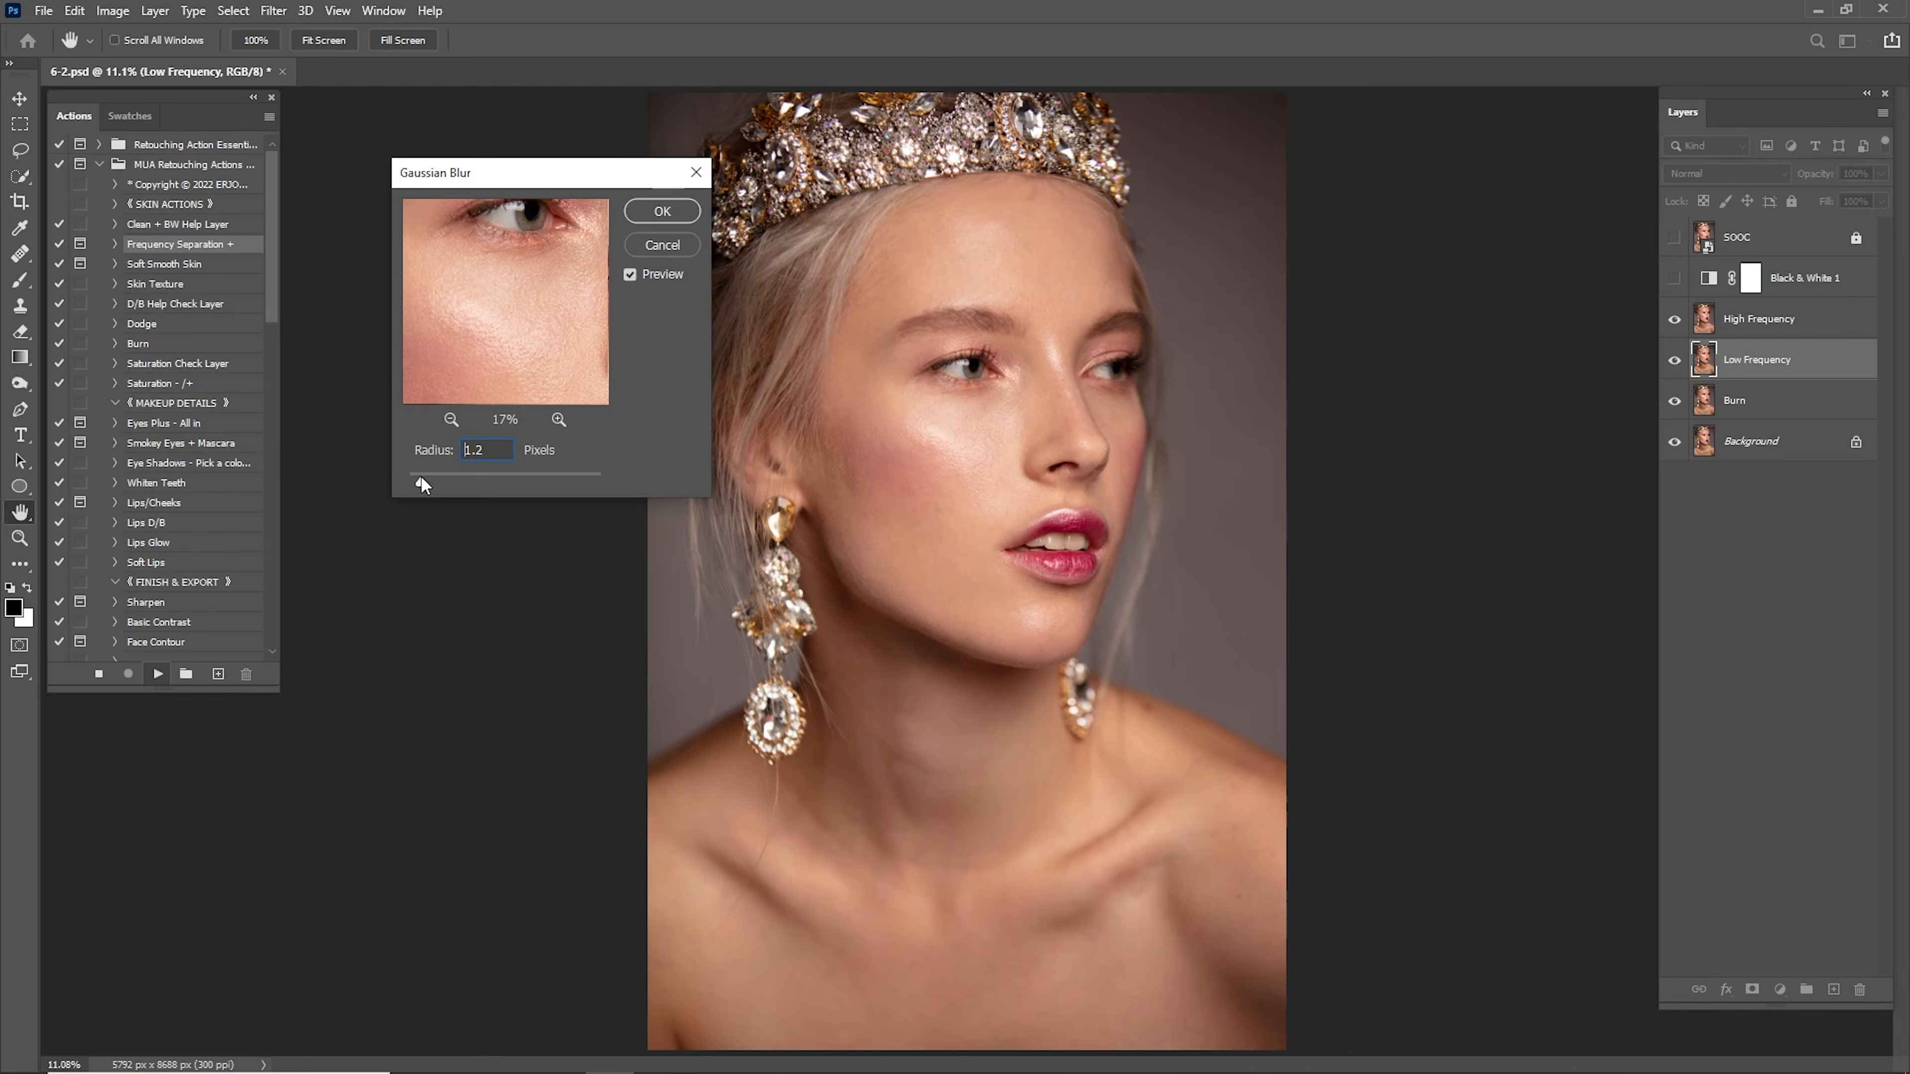
Raise the Gaussian Blur radius to 6.6 pixels and check the skin in the preview at different zoom levels.
drag(421, 478, 446, 475)
click(451, 419)
click(451, 419)
click(451, 420)
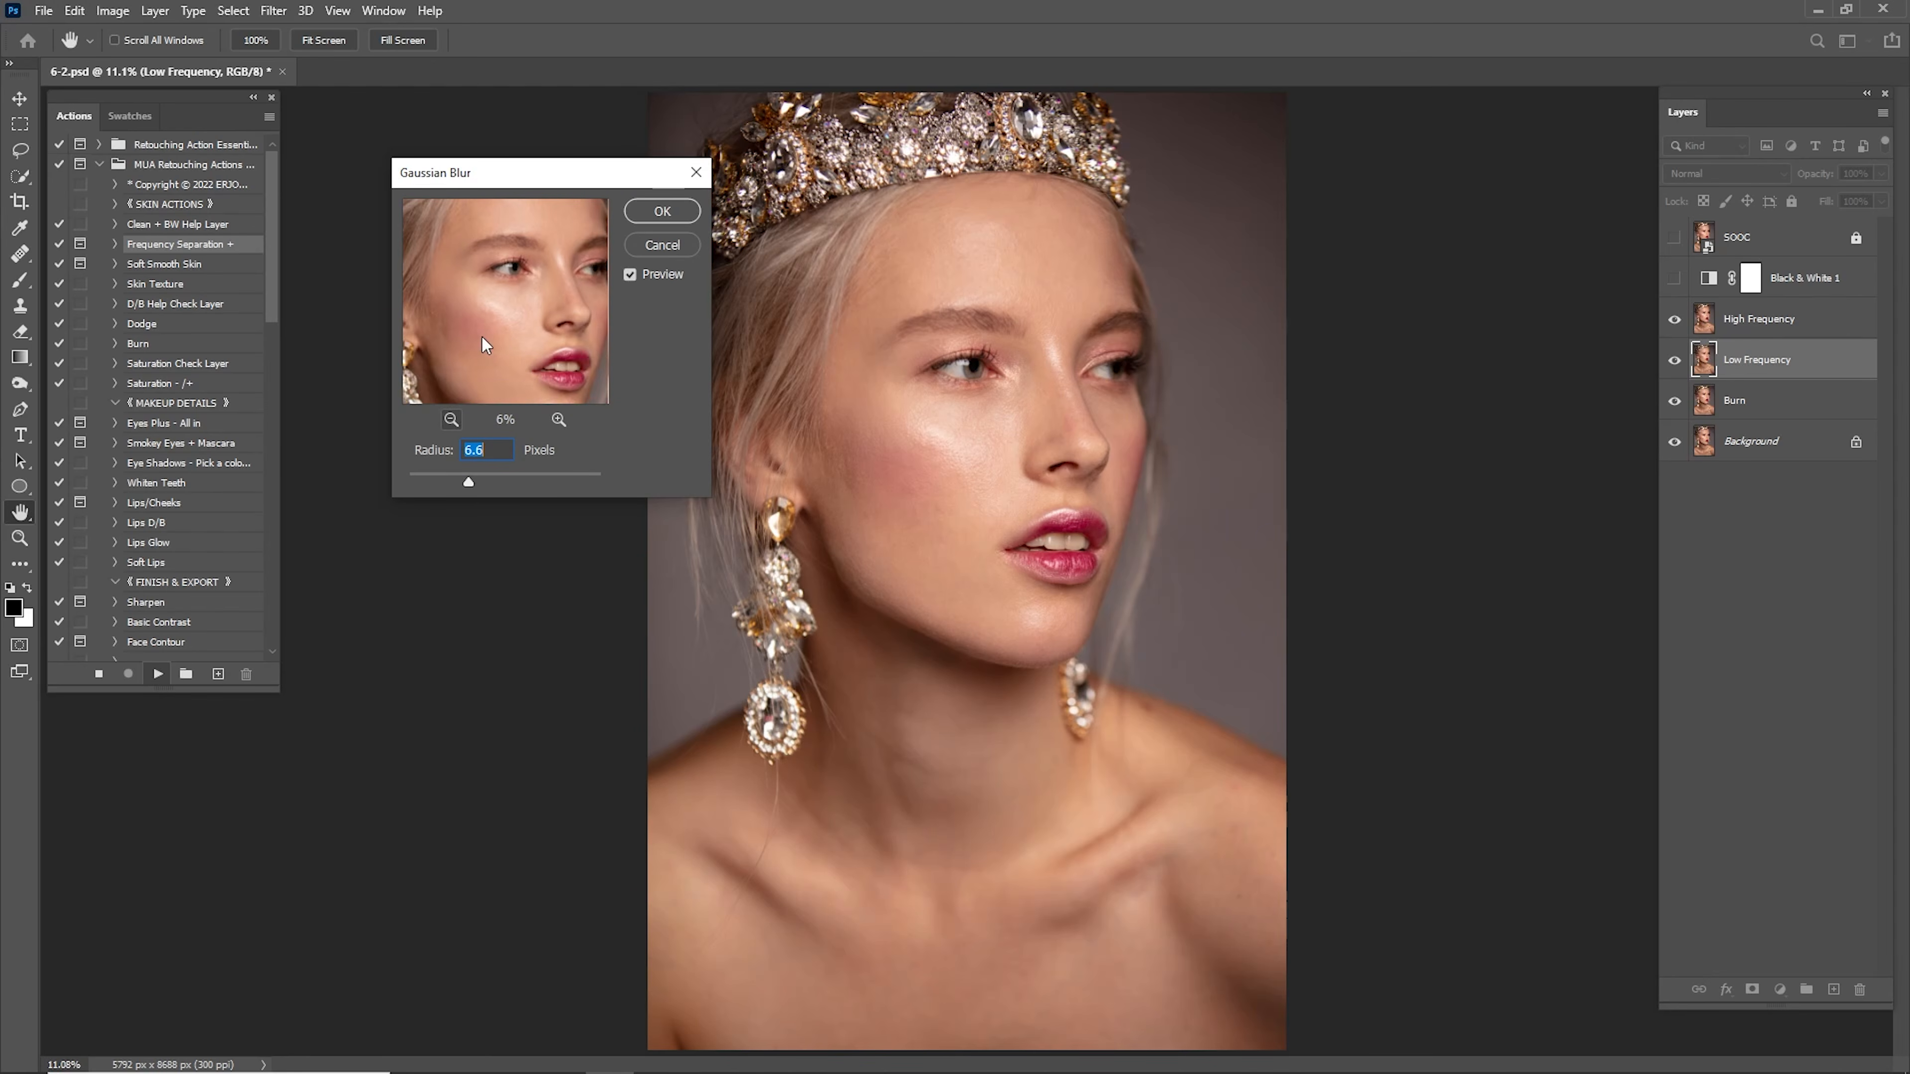
drag(486, 342, 489, 386)
click(558, 419)
click(559, 420)
click(558, 420)
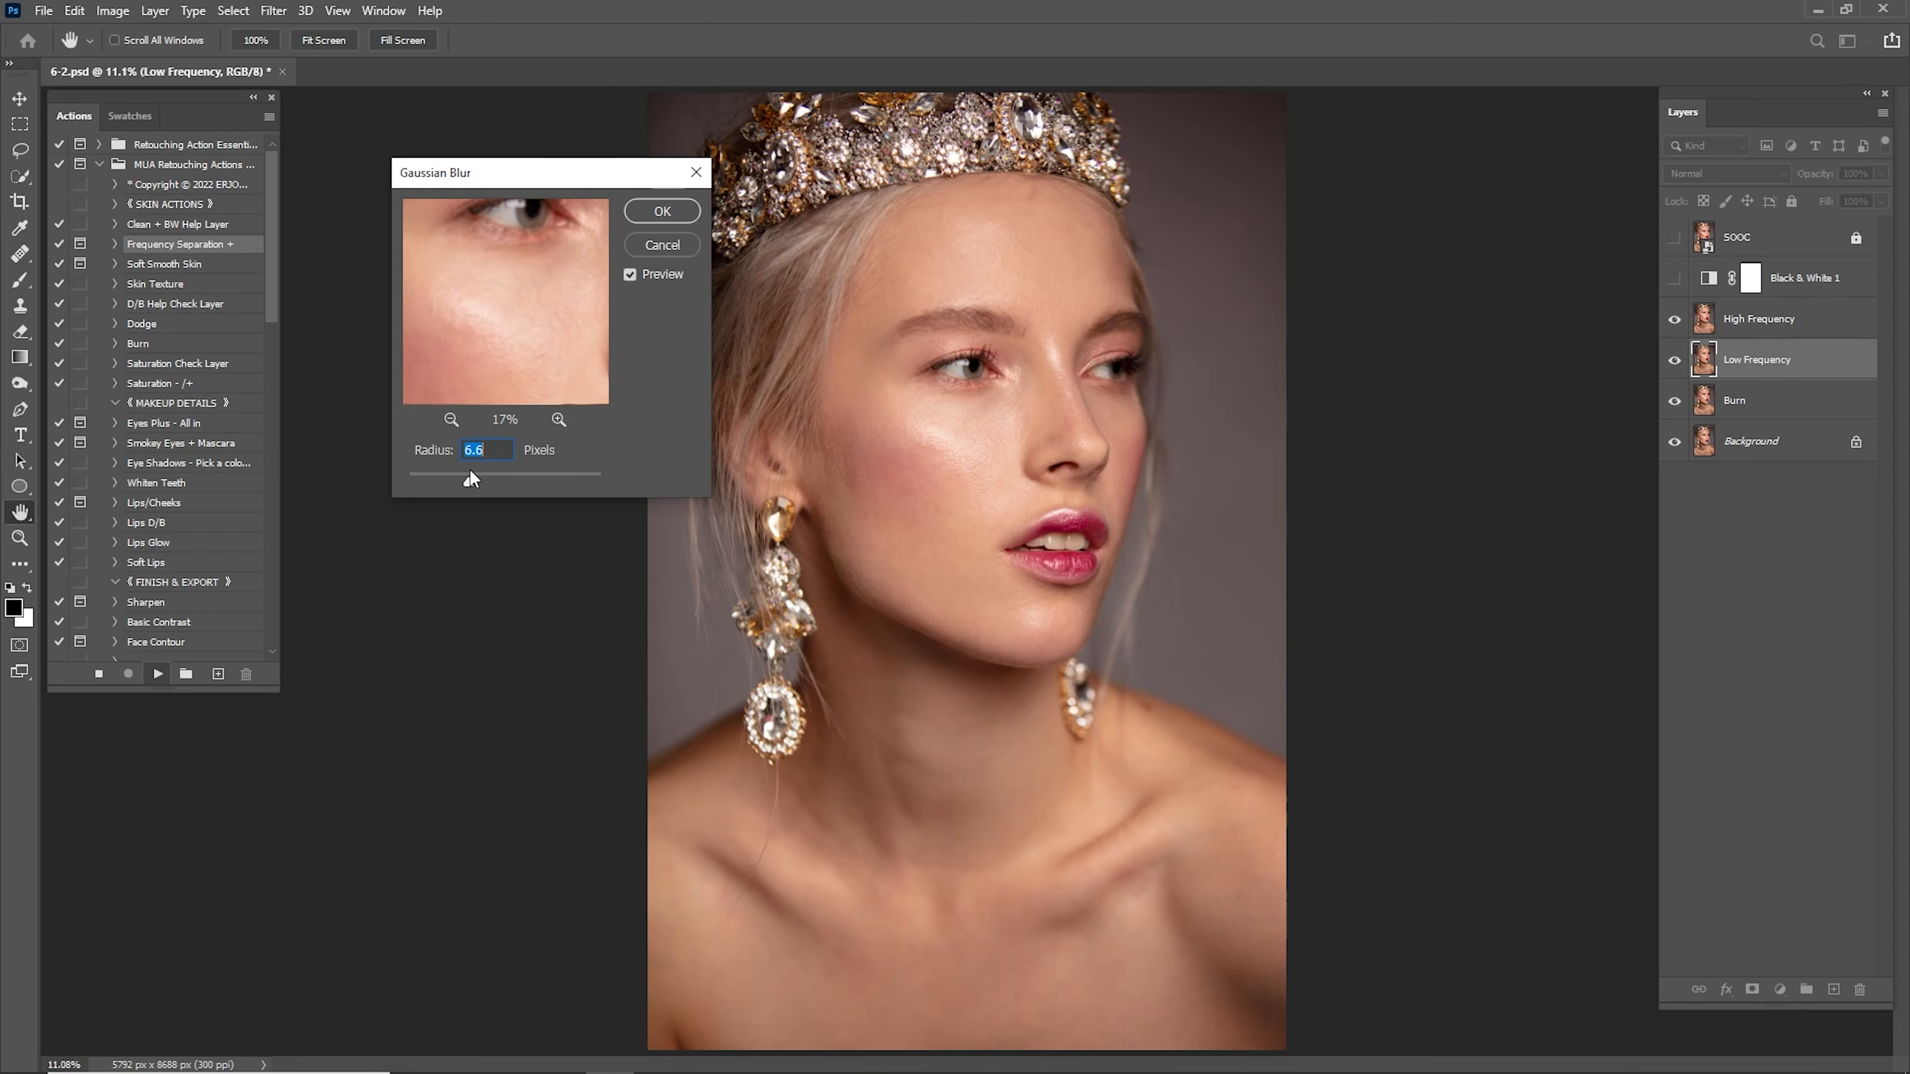
Set the Gaussian Blur radius to 9 pixels and apply it to the Low Frequency layer.
drag(479, 476, 480, 476)
click(448, 418)
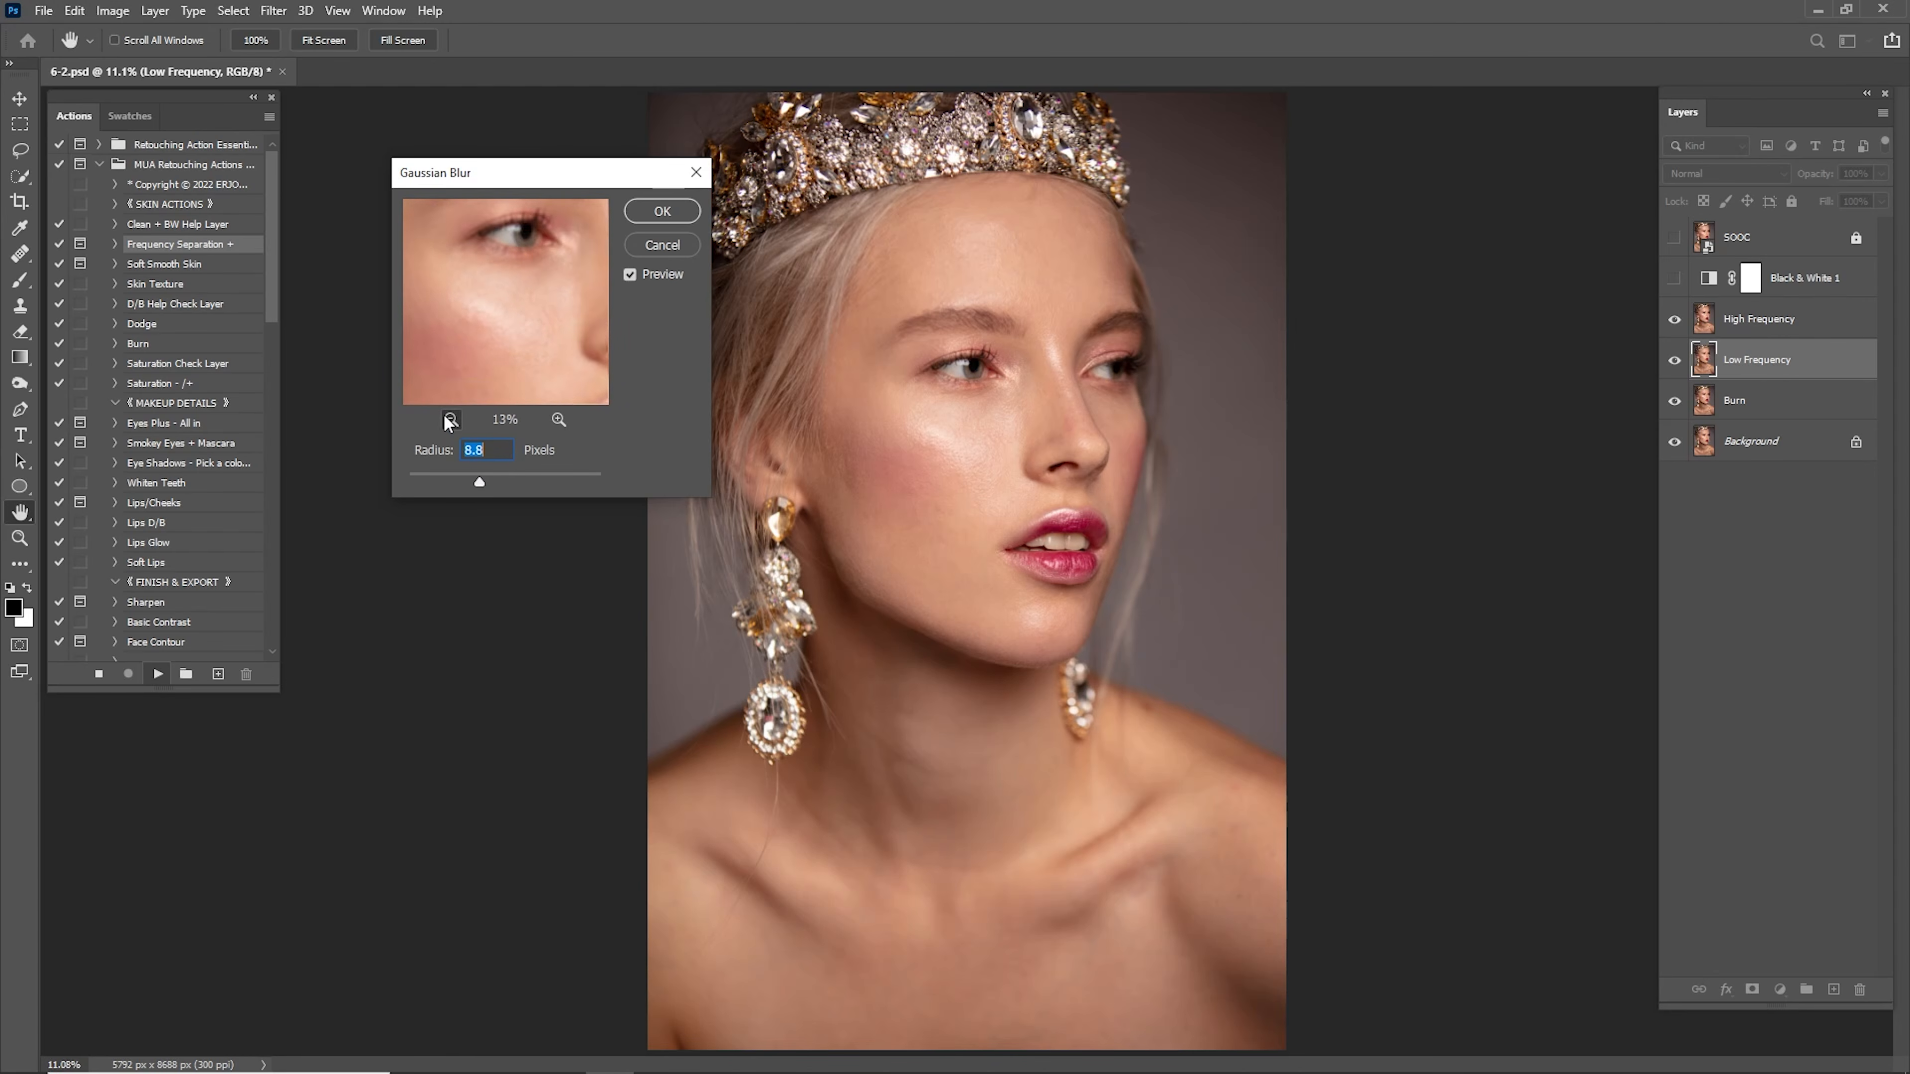
click(447, 417)
click(447, 417)
click(447, 417)
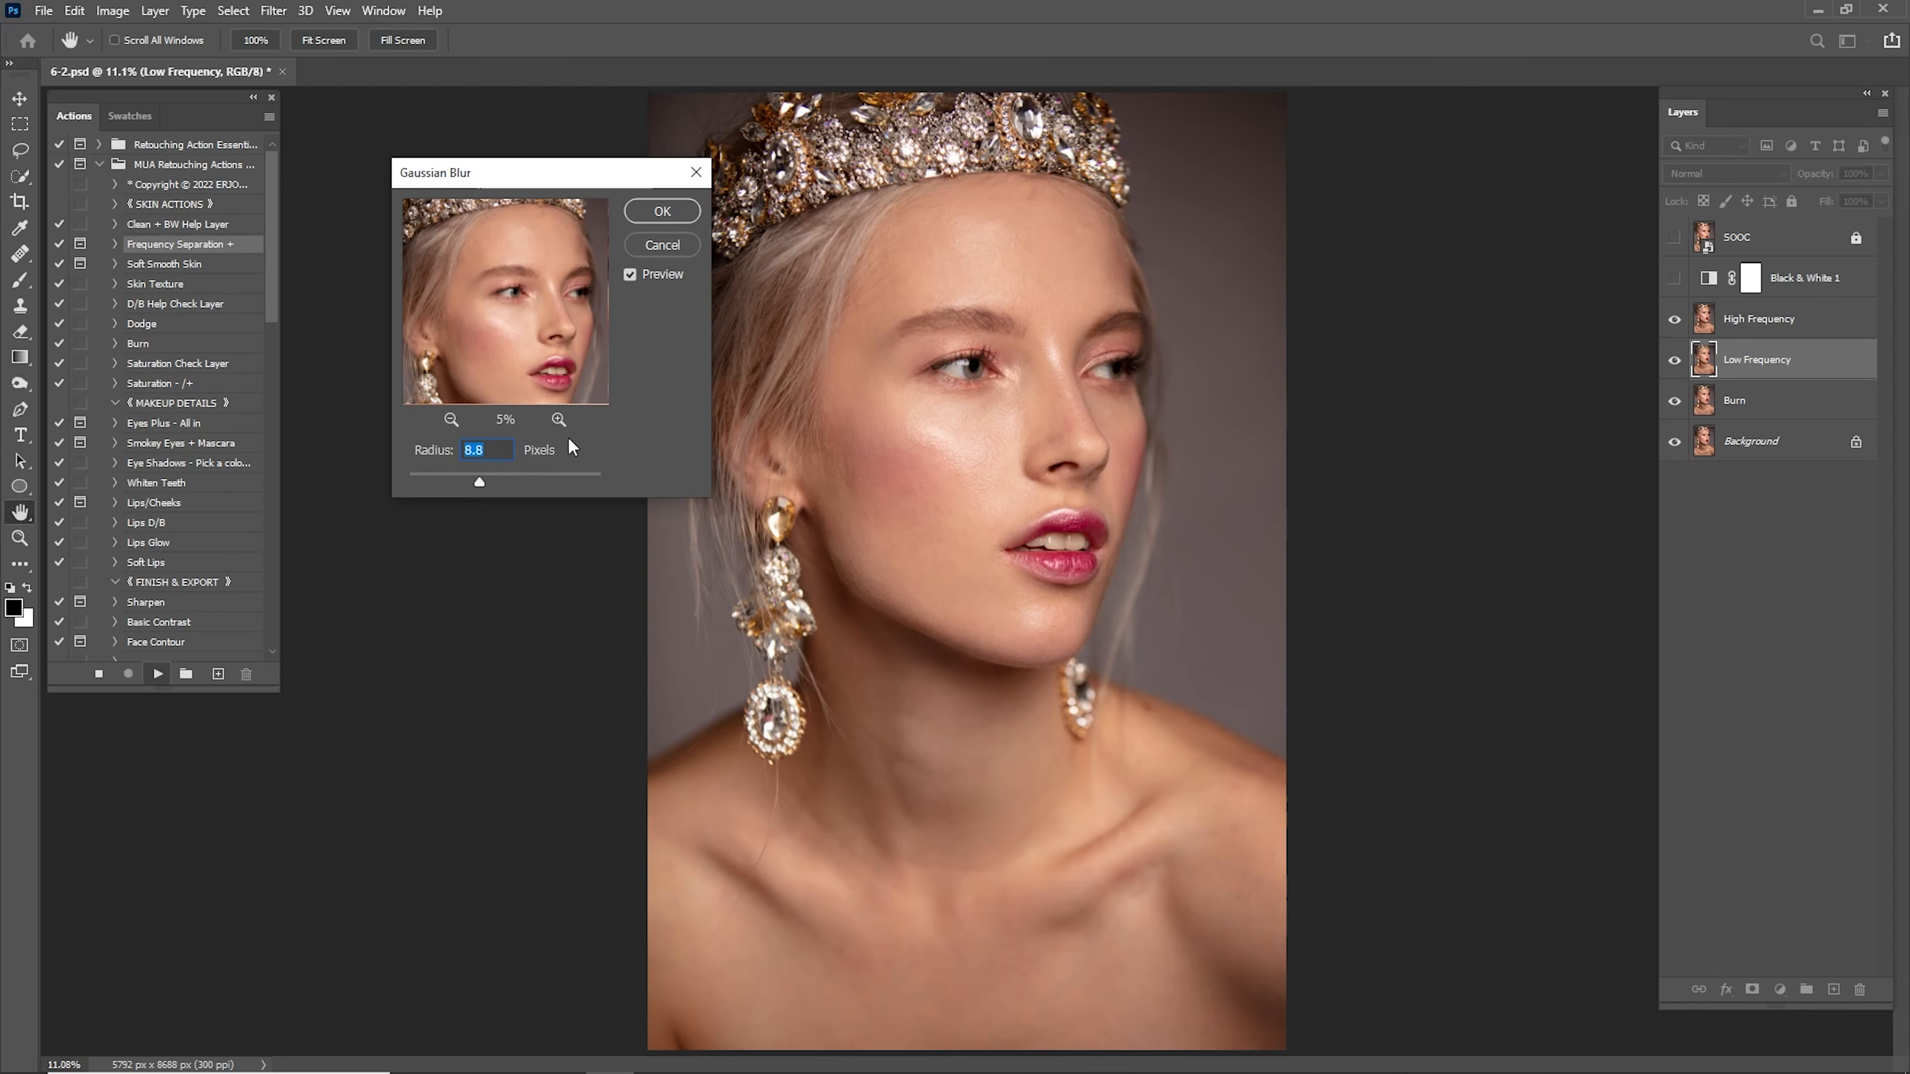
text(9)
click(661, 211)
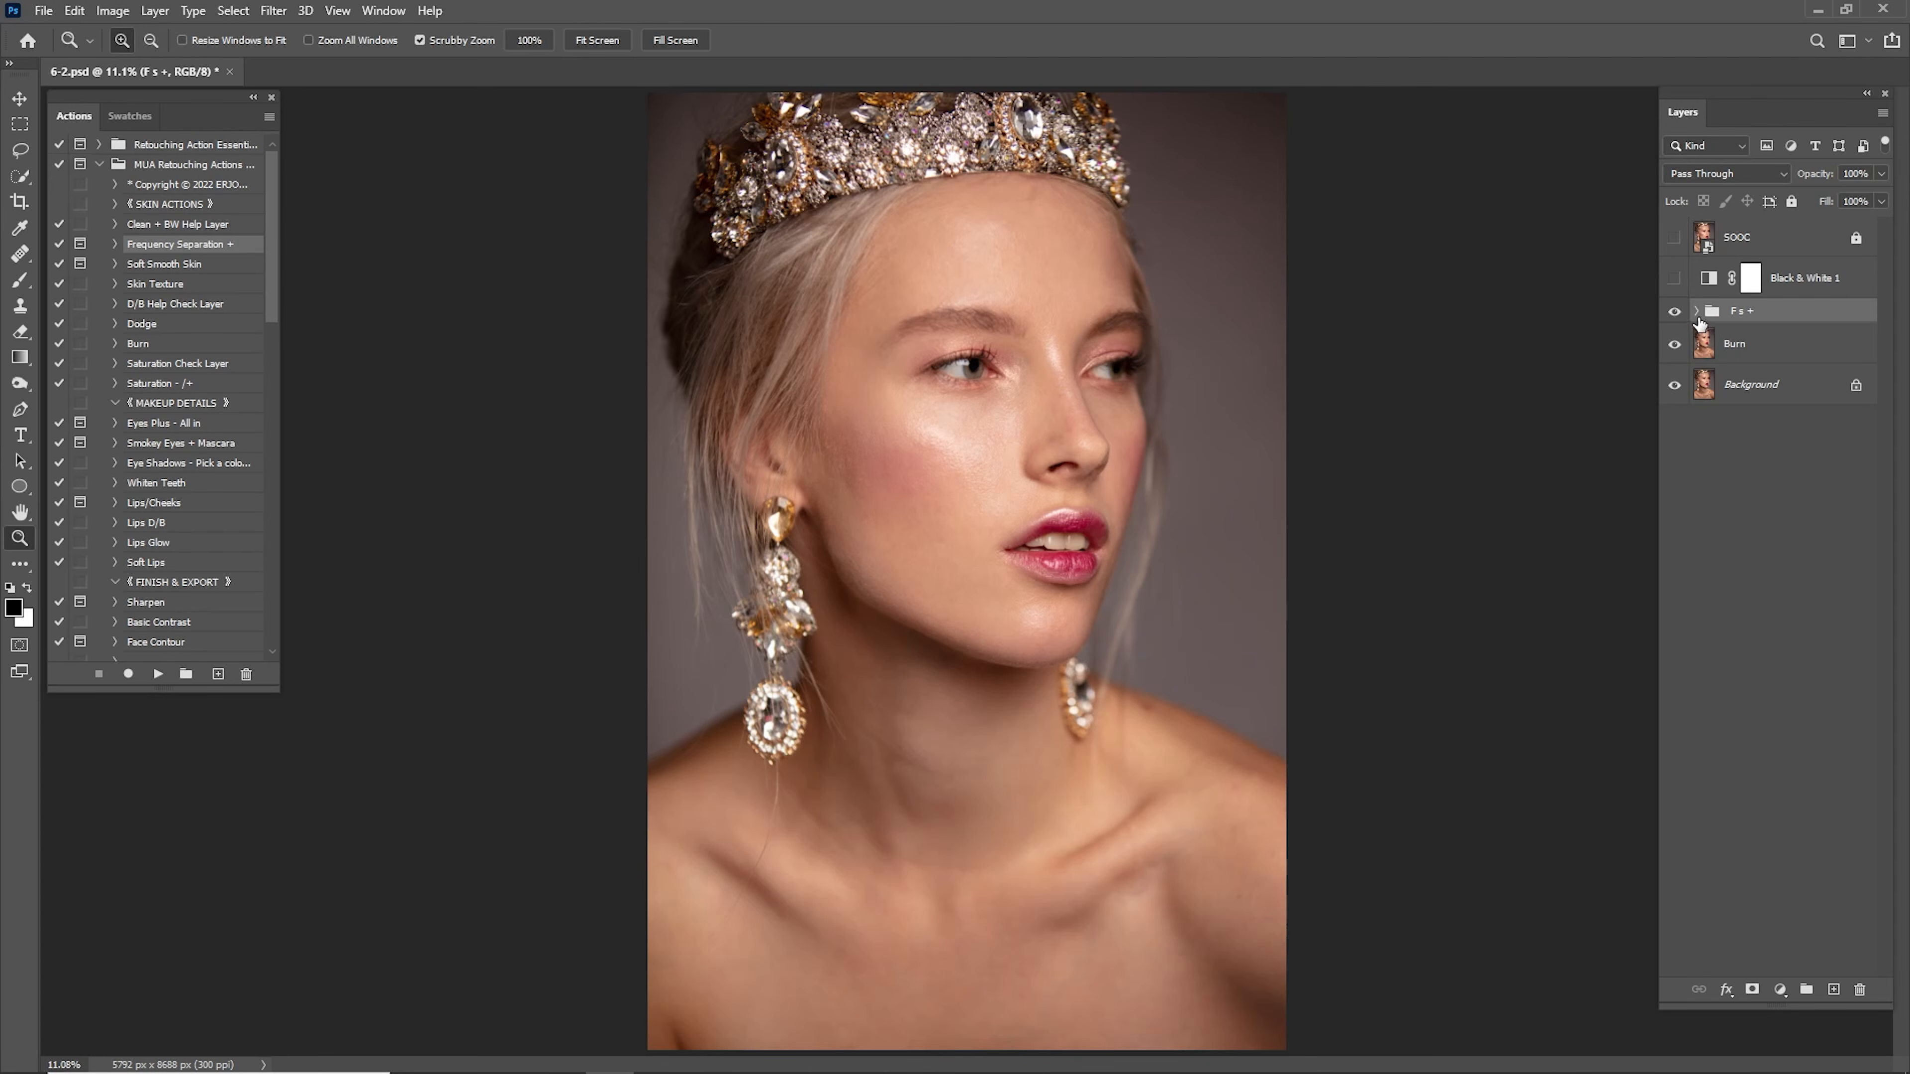
Expand the frequency separation group, select the Low Frequency copy layer and hide the High Frequency layer.
click(1697, 311)
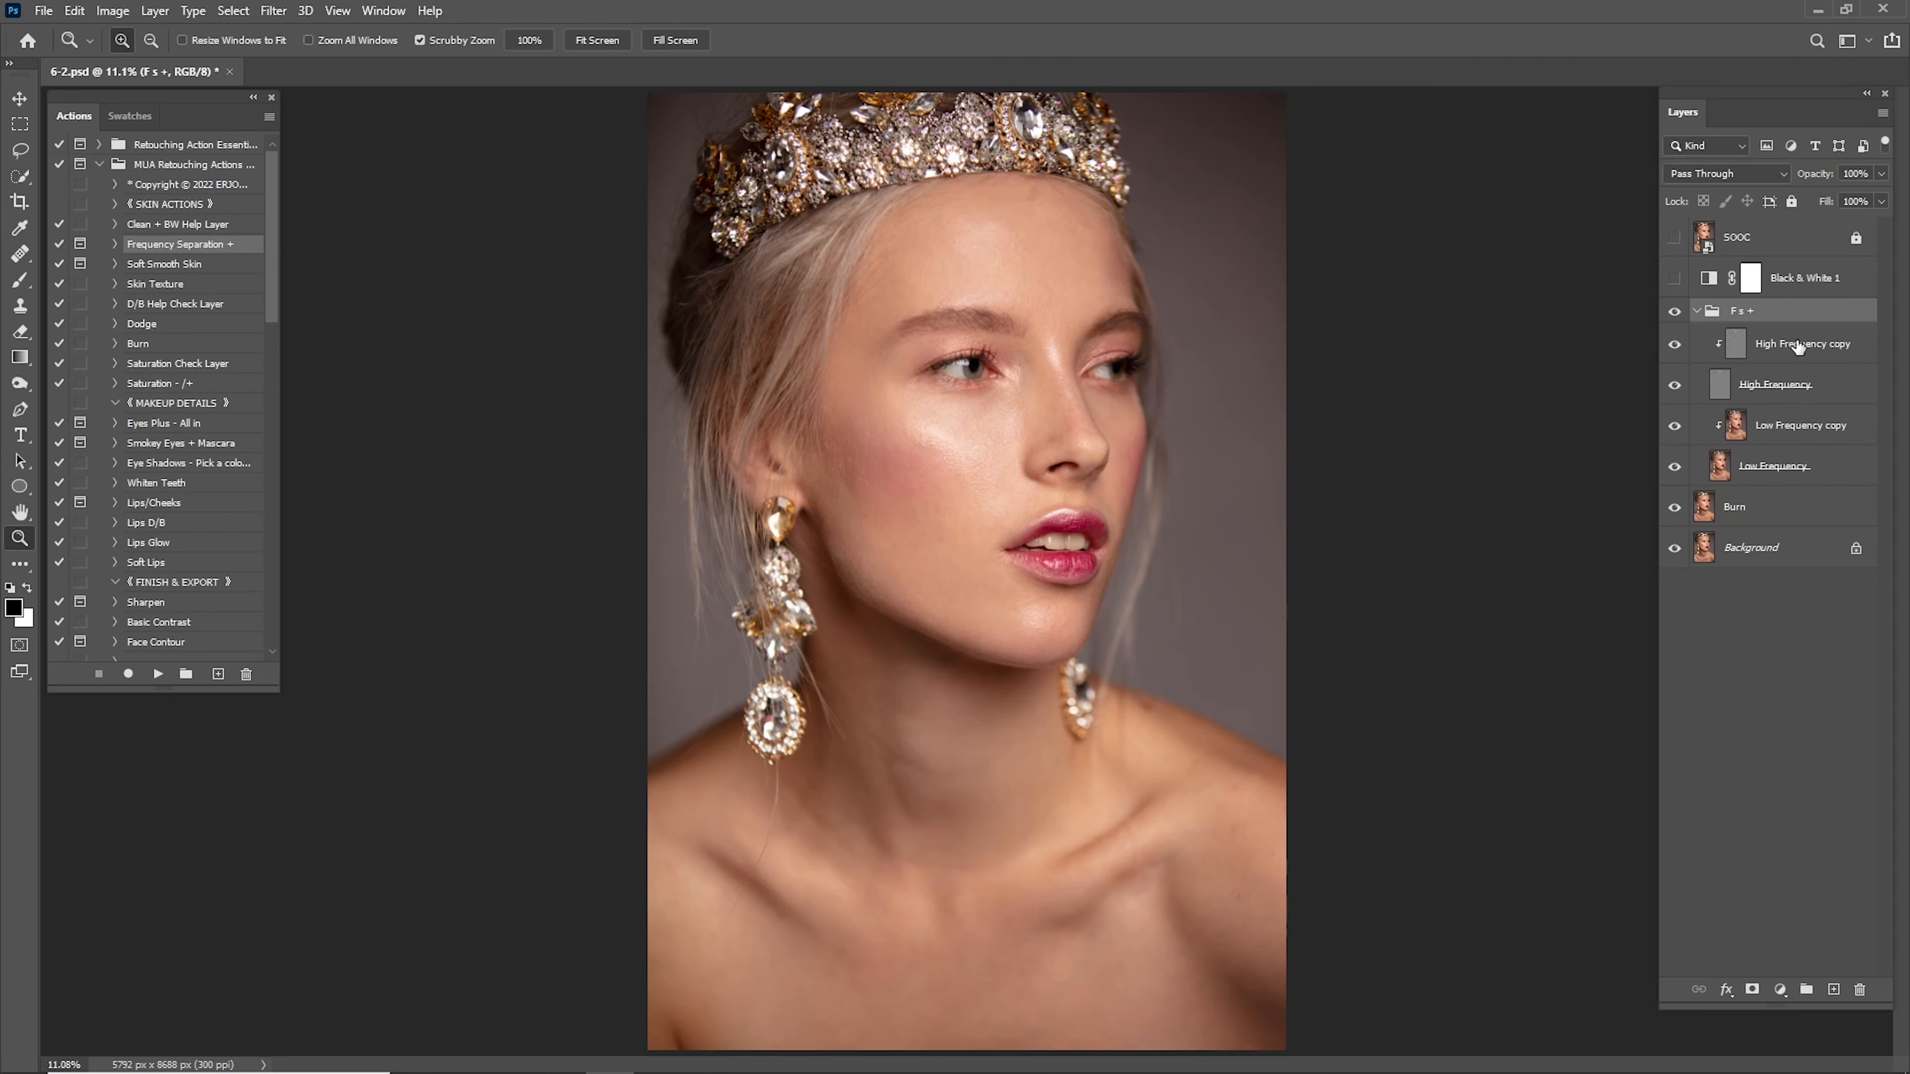
click(1779, 421)
click(1674, 385)
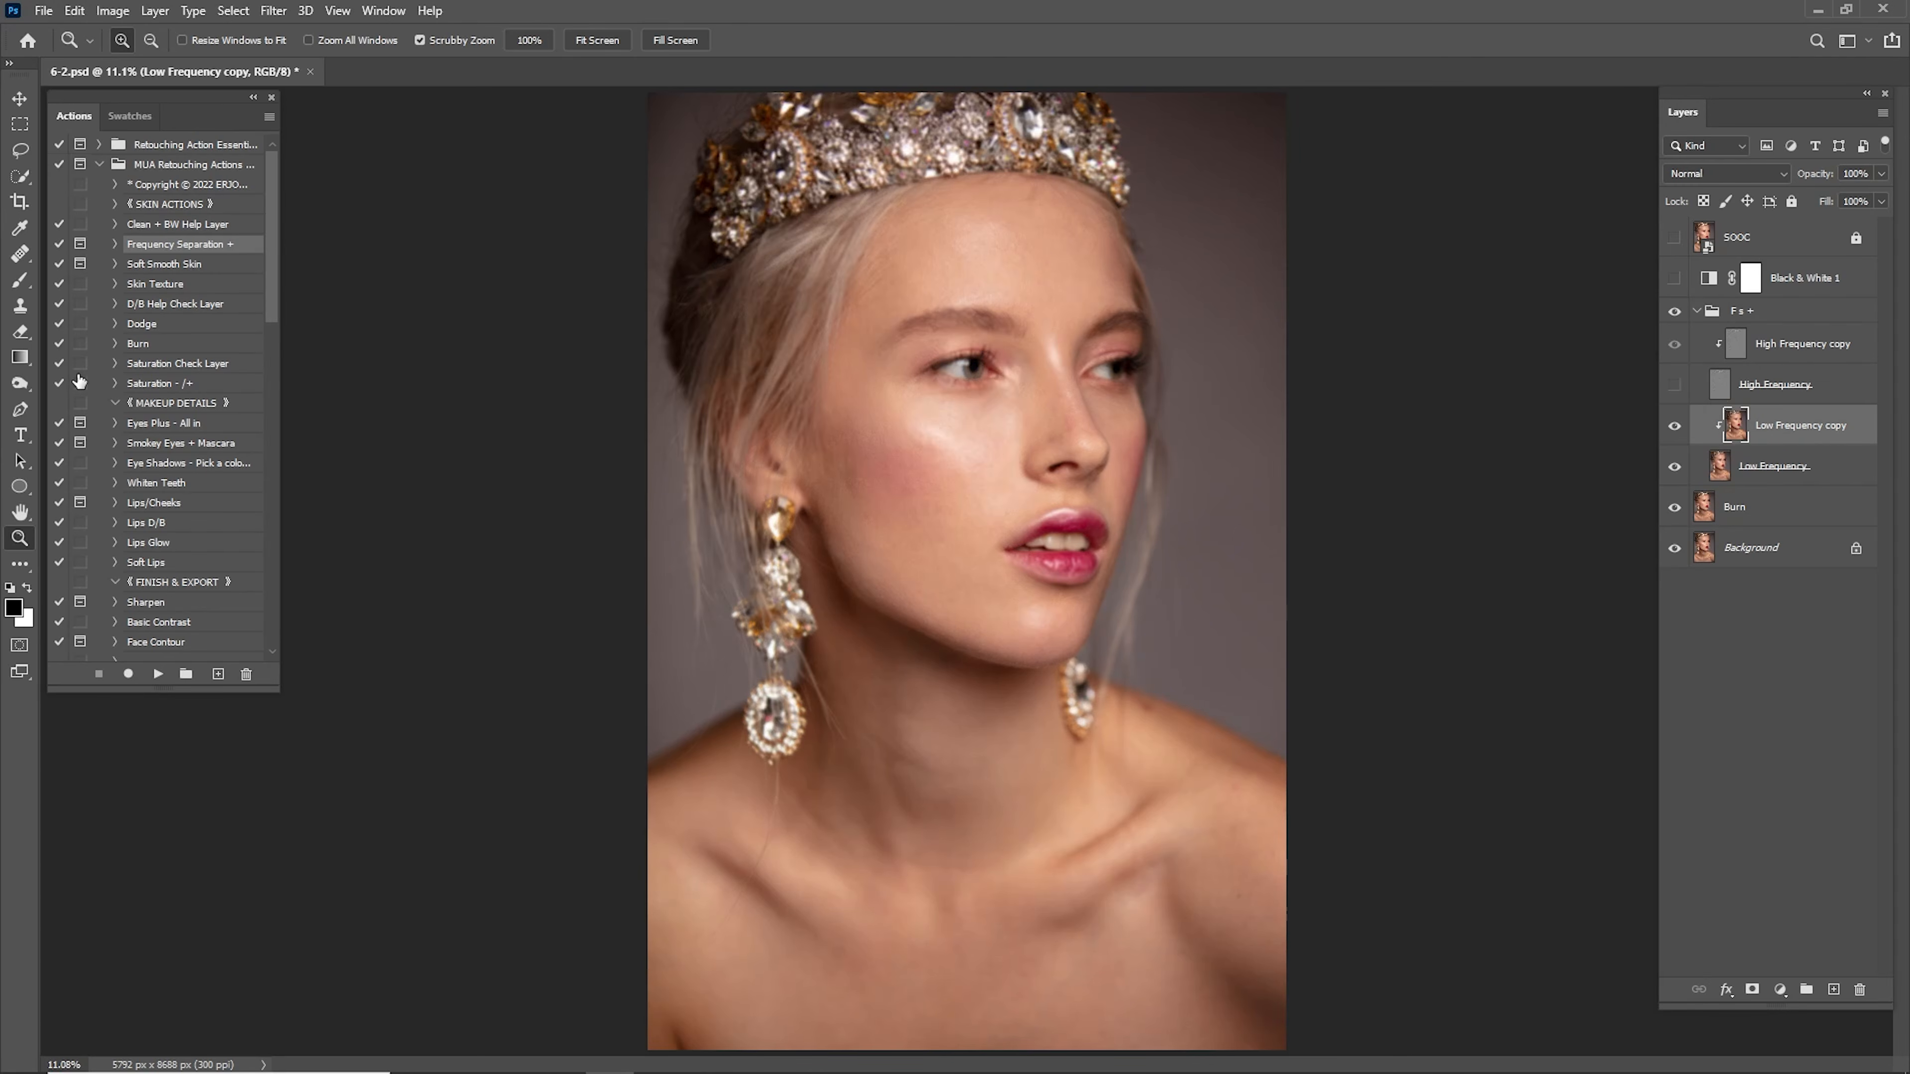
Choose the Mixer Brush tool and set its Wet value to 10%.
right_click(20, 280)
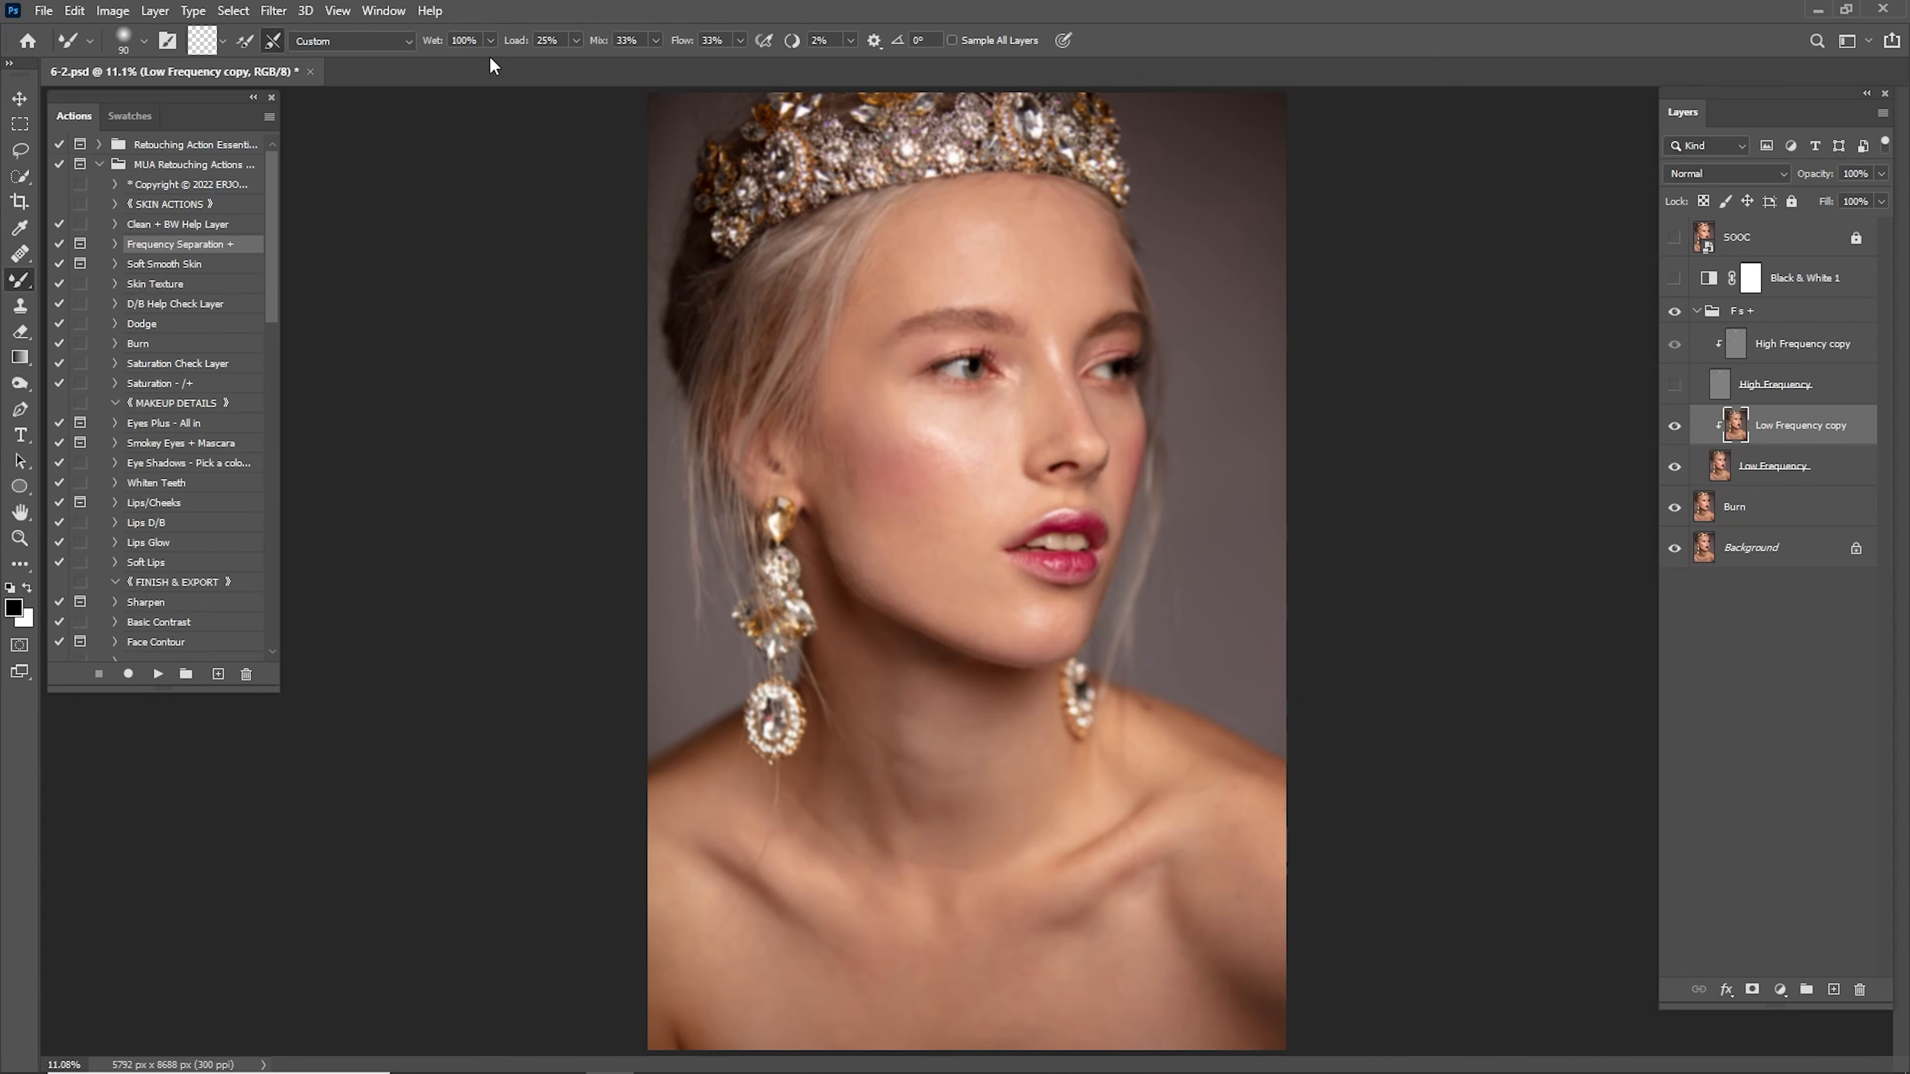
click(73, 317)
click(470, 41)
text(10)
key(Return)
key(Tab)
Blend the forehead's tones on the Low Frequency copy with the Mixer Brush at about 400 to 700 px.
drag(995, 350, 1027, 350)
drag(1050, 245, 1116, 461)
key(bracketright)
key(bracketright)
key(bracketright)
key(bracketright)
key(bracketright)
key(bracketright)
key(bracketright)
key(bracketright)
key(bracketright)
key(bracketright)
key(bracketright)
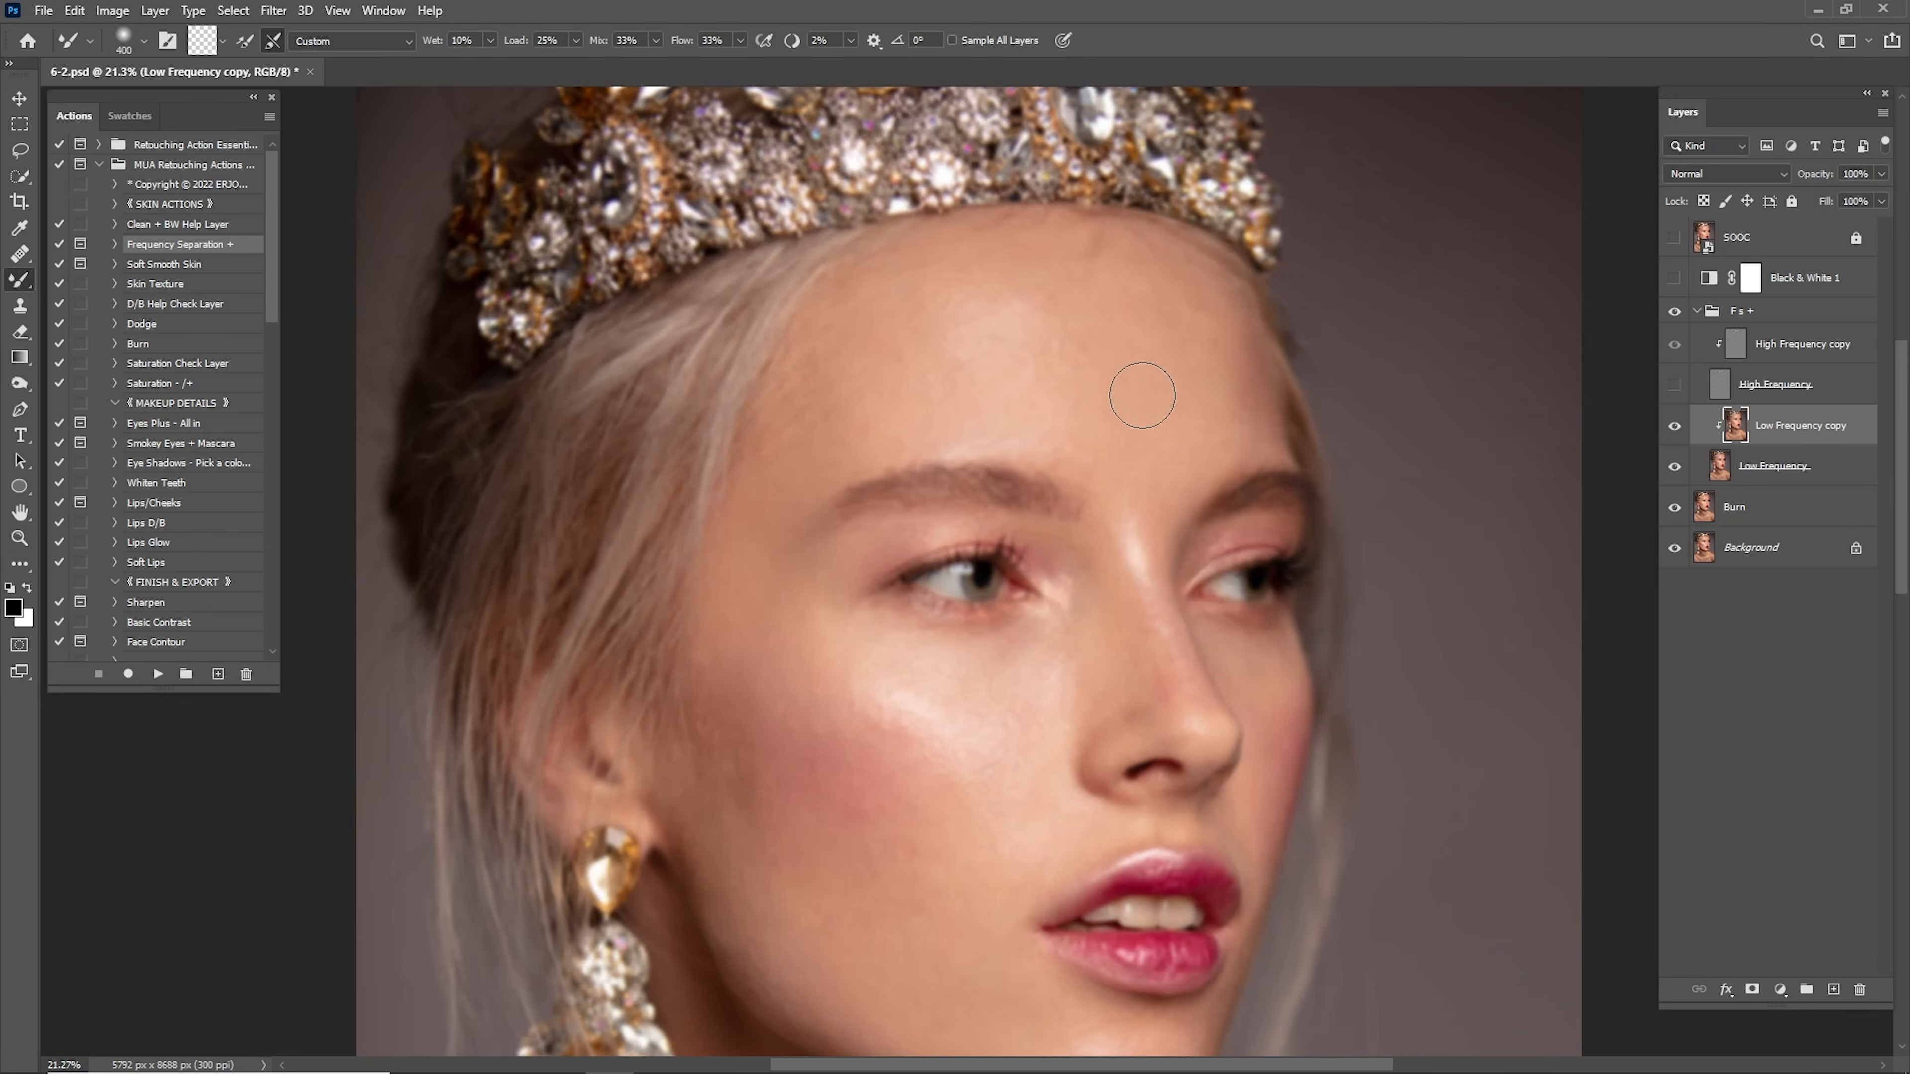
key(bracketleft)
key(bracketleft)
mouse_move(1062, 401)
mouse_down()
mouse_move(1042, 333)
mouse_move(1012, 325)
mouse_move(945, 380)
mouse_move(1045, 316)
mouse_move(993, 287)
mouse_move(1145, 330)
mouse_move(1154, 314)
mouse_move(1055, 265)
mouse_up()
mouse_move(978, 373)
mouse_down()
mouse_move(1202, 282)
mouse_move(1007, 415)
mouse_up()
key(bracketleft)
key(bracketright)
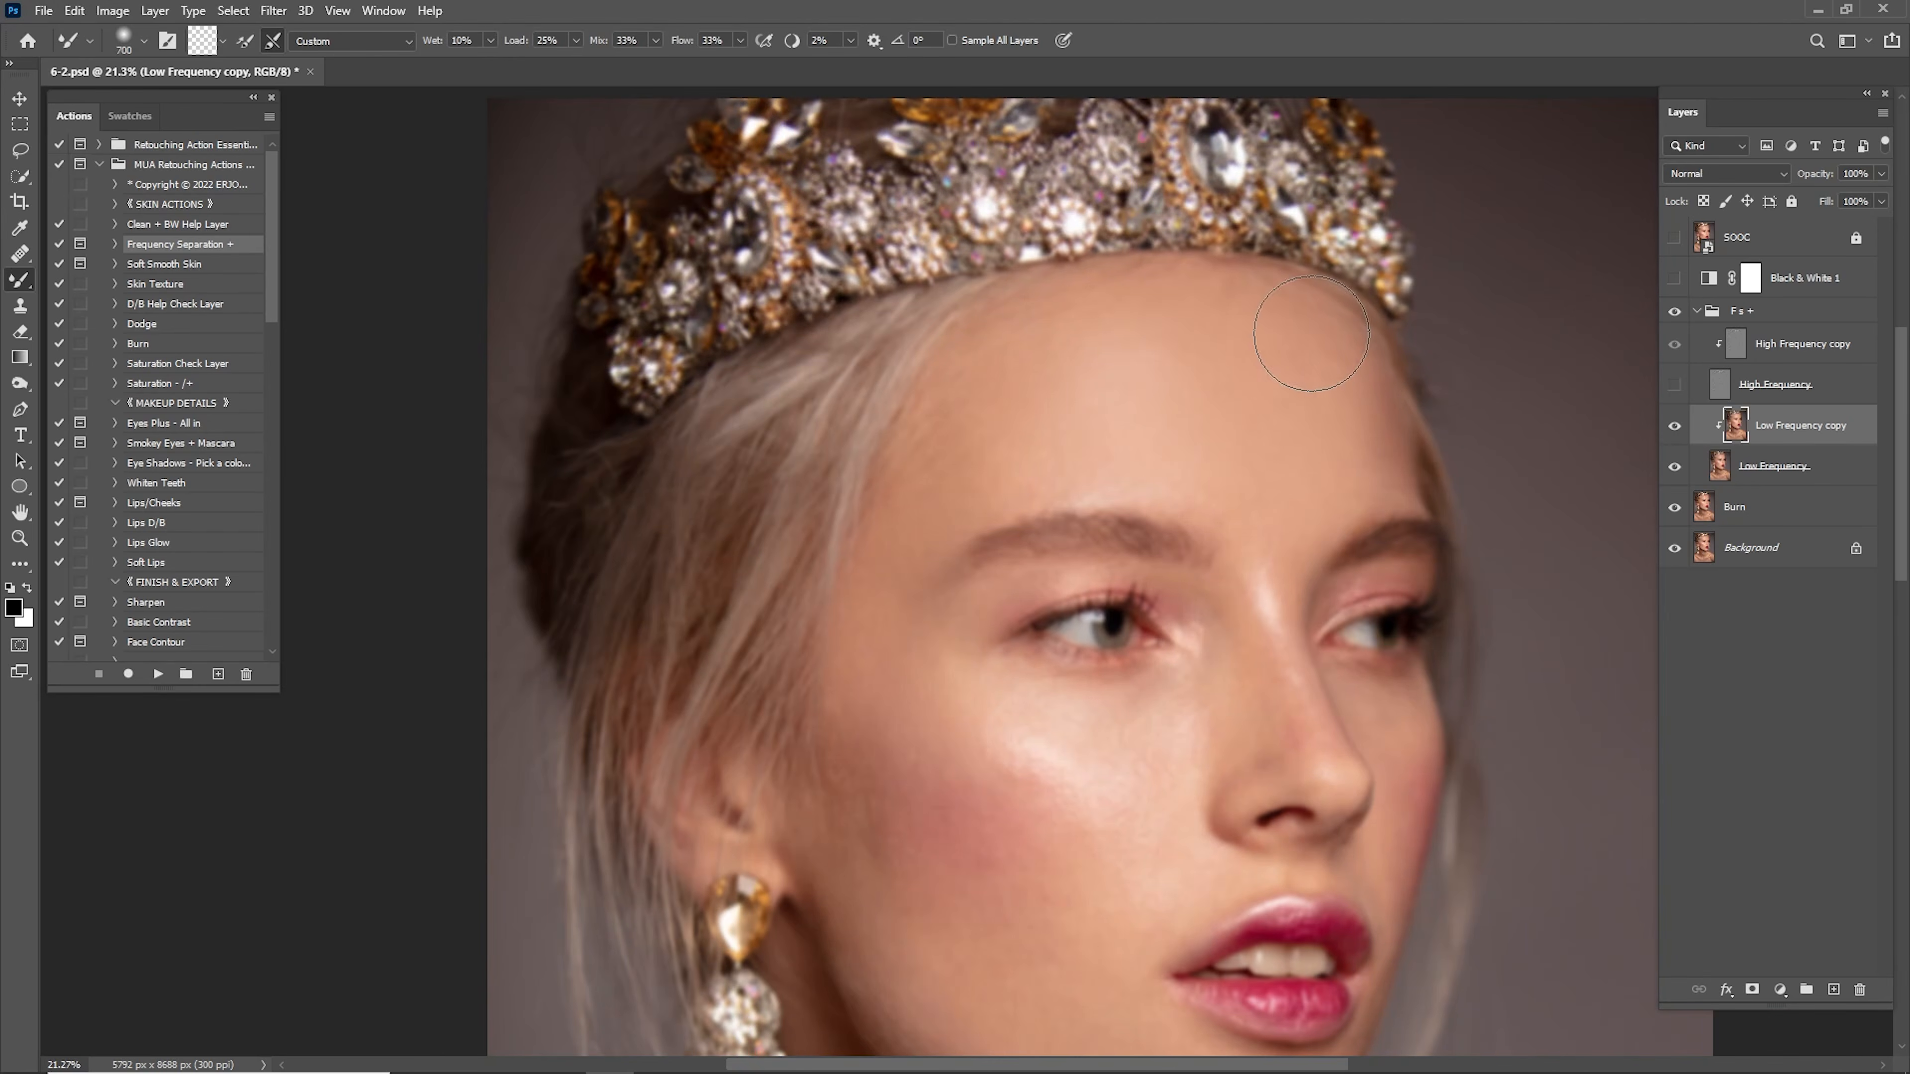
click(1674, 279)
click(1674, 279)
Blend the tones across the cheek and the rest of the face with the Mixer Brush at about 400 to 700 px.
mouse_move(1054, 773)
mouse_down()
mouse_move(961, 453)
mouse_move(908, 654)
mouse_up()
key(bracketleft)
key(bracketleft)
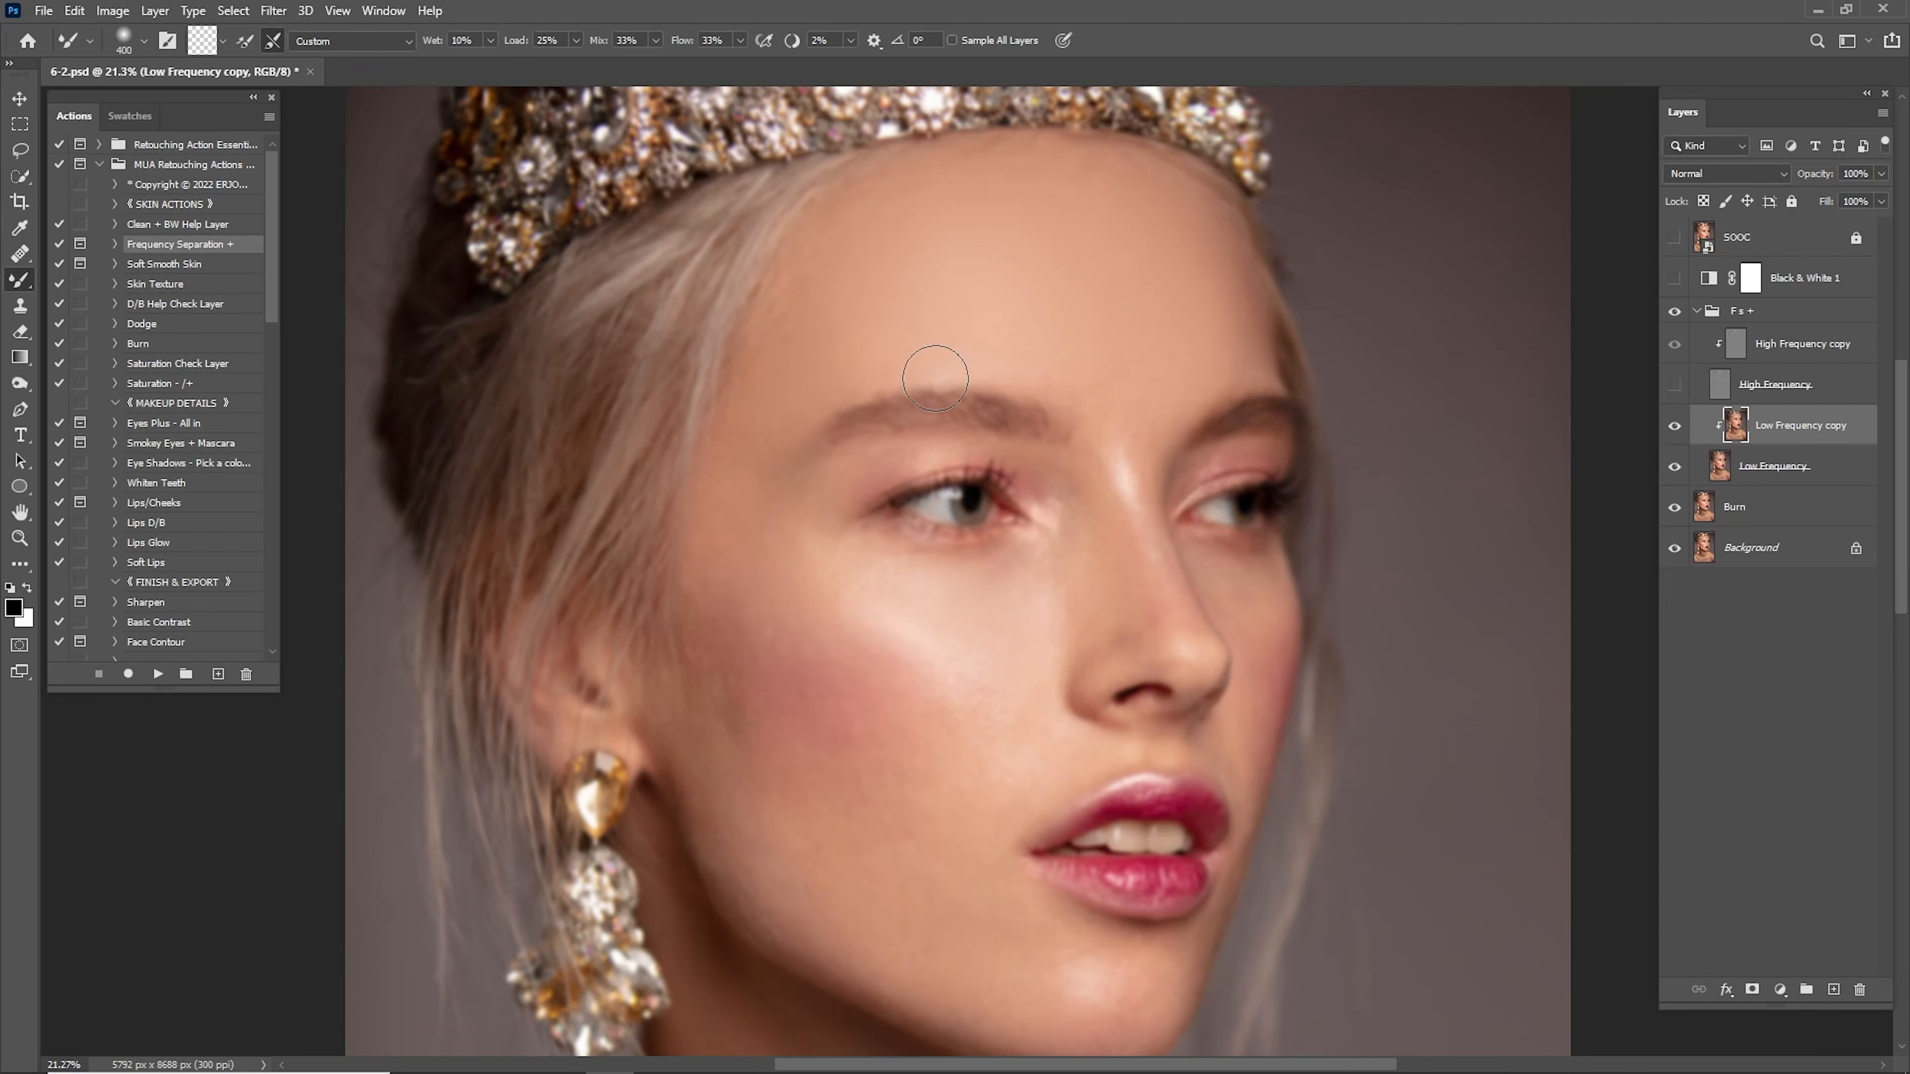
drag(785, 748, 980, 671)
key(bracketright)
key(bracketright)
key(bracketright)
key(bracketright)
mouse_move(1002, 808)
mouse_down()
mouse_move(1099, 488)
mouse_move(904, 682)
mouse_up()
key(bracketleft)
key(bracketleft)
key(bracketleft)
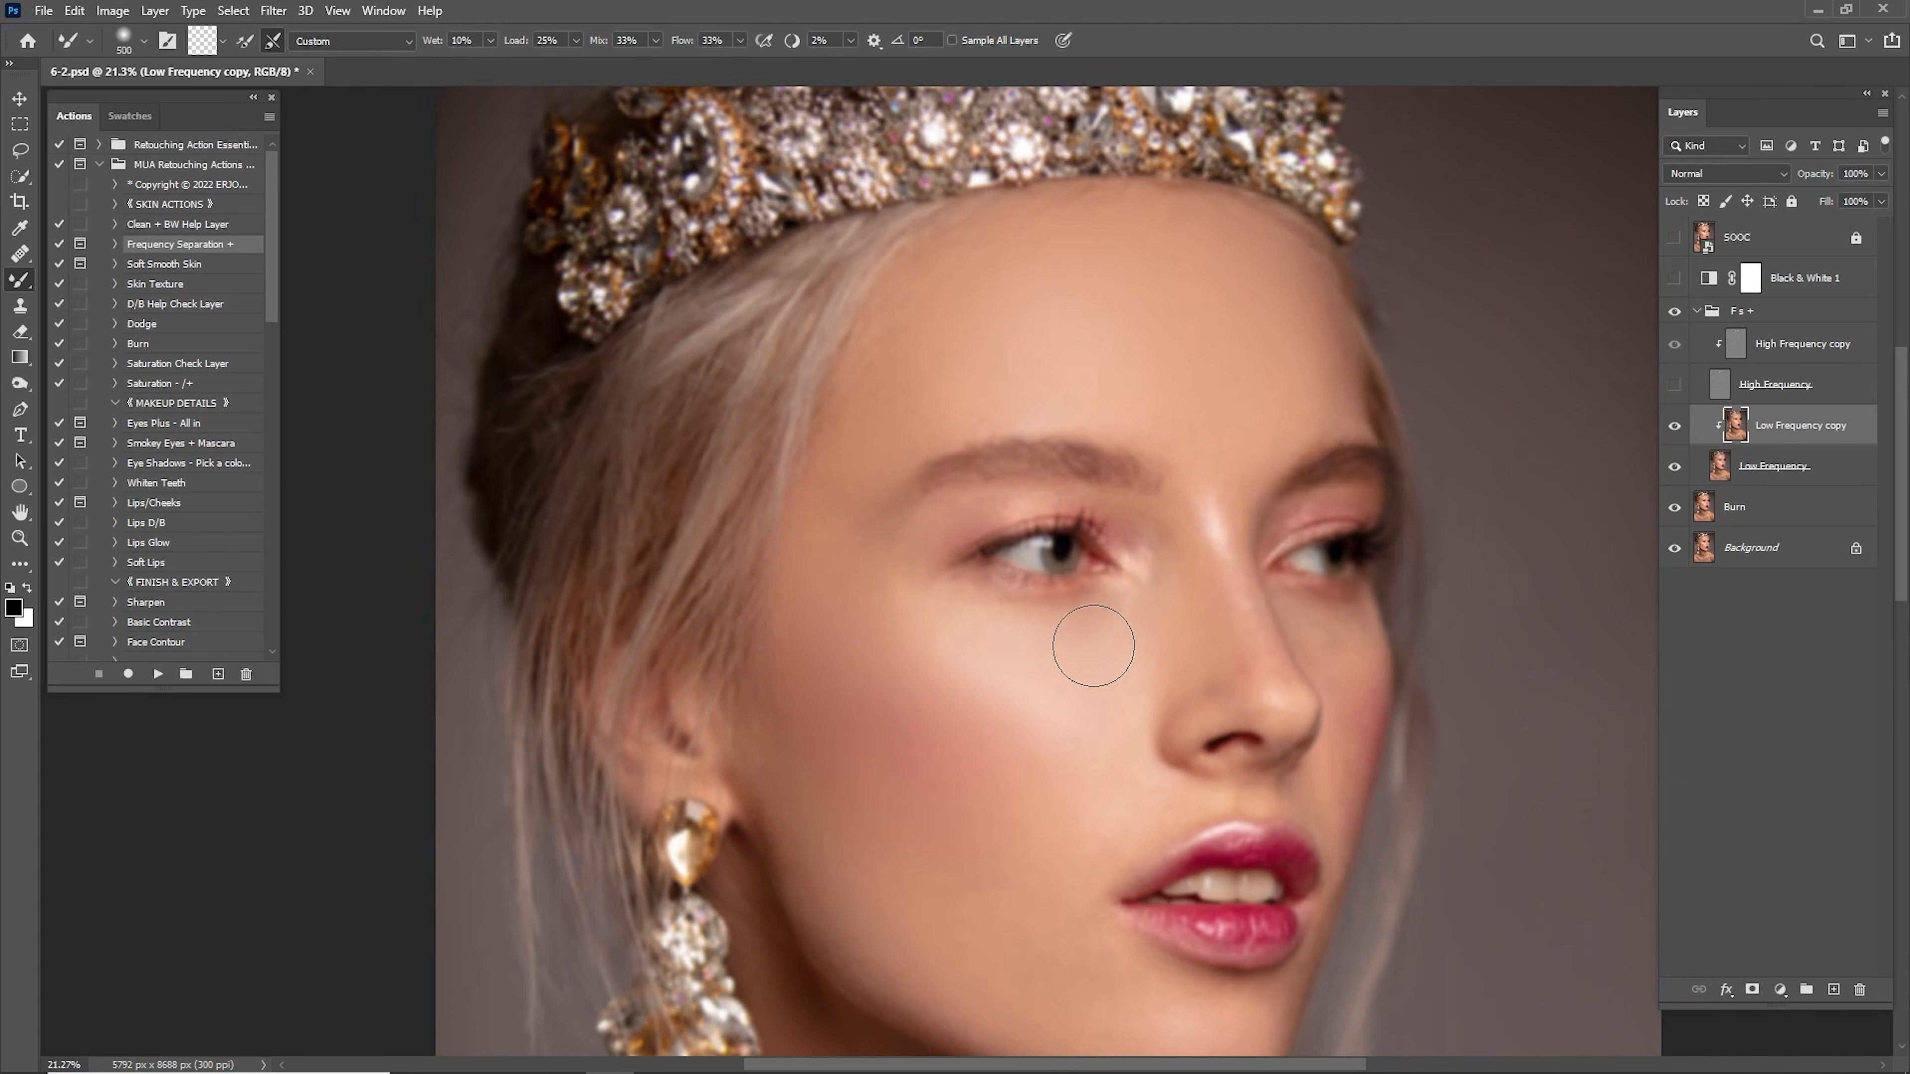
drag(1316, 476, 1210, 248)
drag(978, 451, 1163, 316)
key(bracketright)
drag(1004, 218, 1019, 452)
drag(1192, 677, 1072, 591)
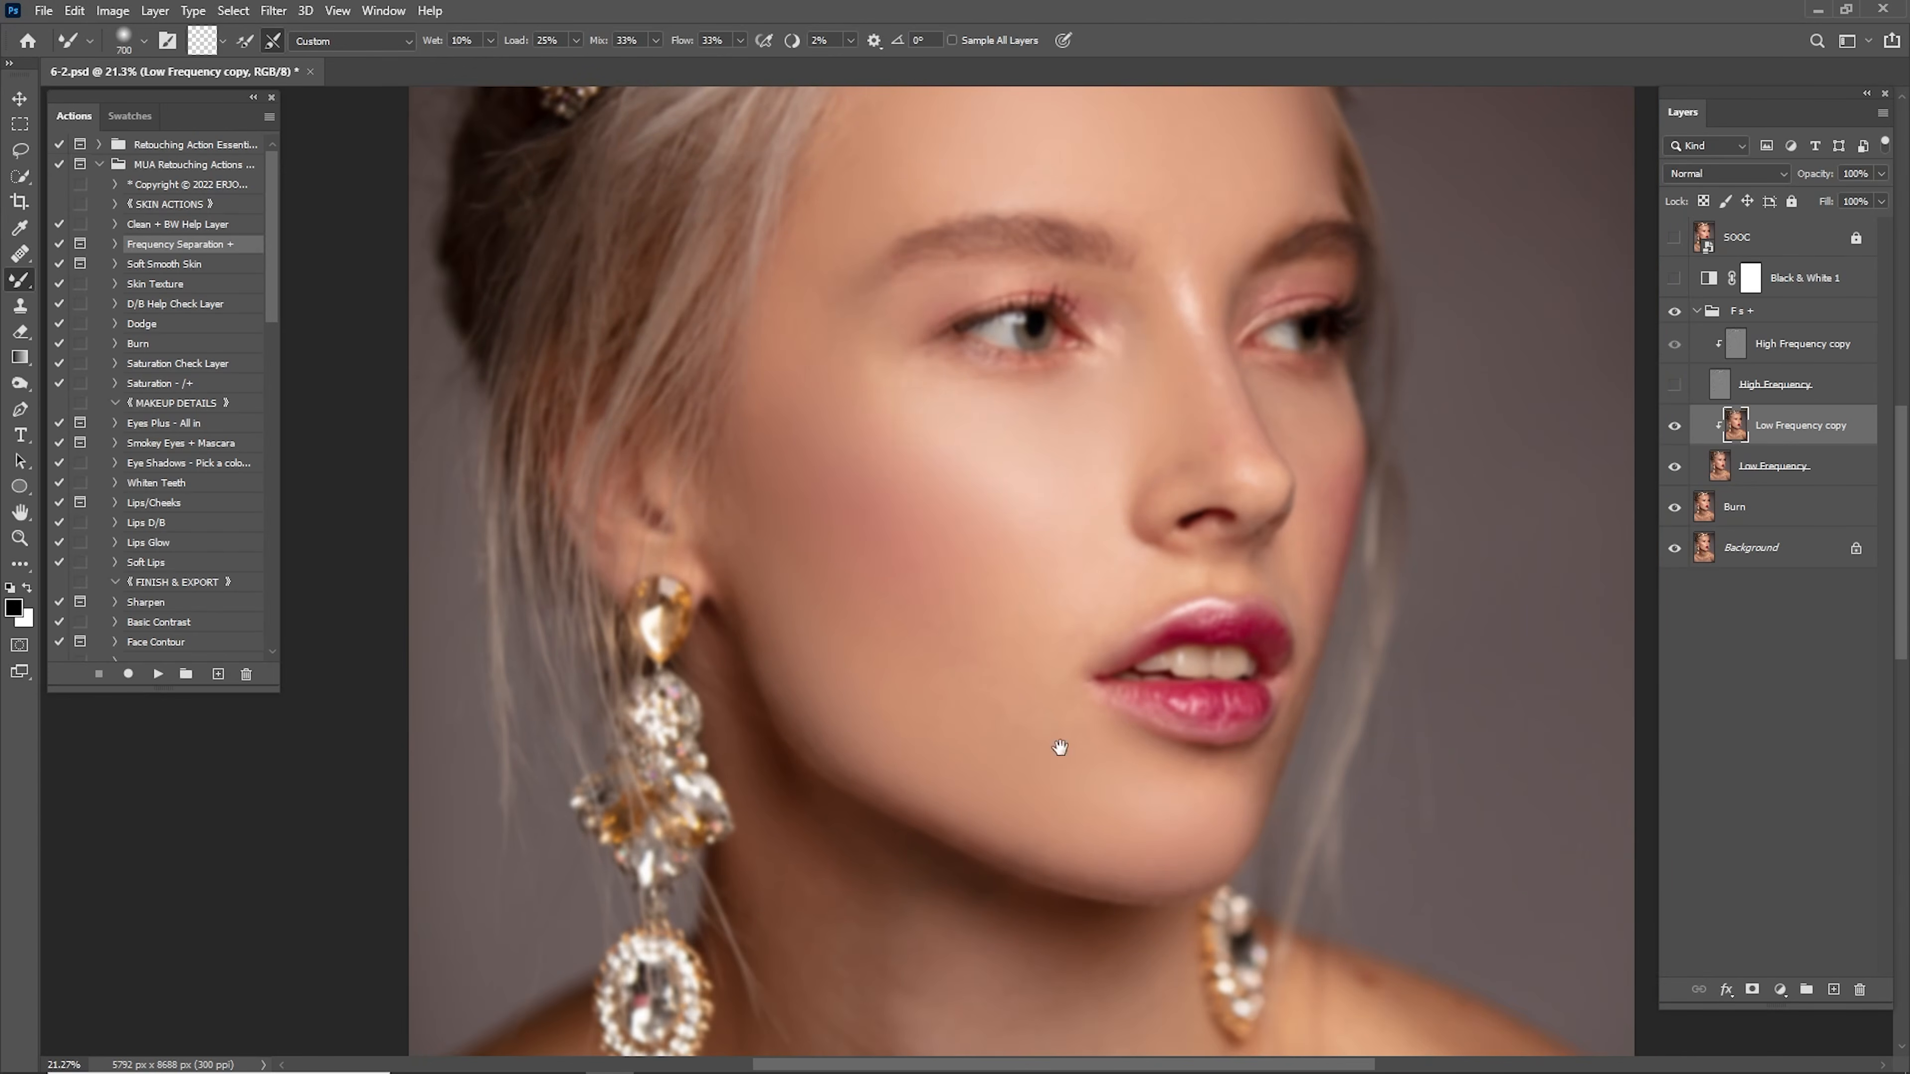
Show the Black & White 1 layer and smooth the neck, shoulders and chest with the Mixer Brush at about 1000 px.
drag(1060, 748, 1026, 197)
scroll(1025, 197, down, 3)
click(1673, 278)
key(bracketright)
key(bracketright)
key(bracketright)
key(bracketright)
key(bracketright)
key(bracketleft)
key(bracketright)
key(bracketleft)
key(bracketleft)
key(bracketleft)
key(bracketleft)
key(bracketright)
key(bracketright)
key(bracketright)
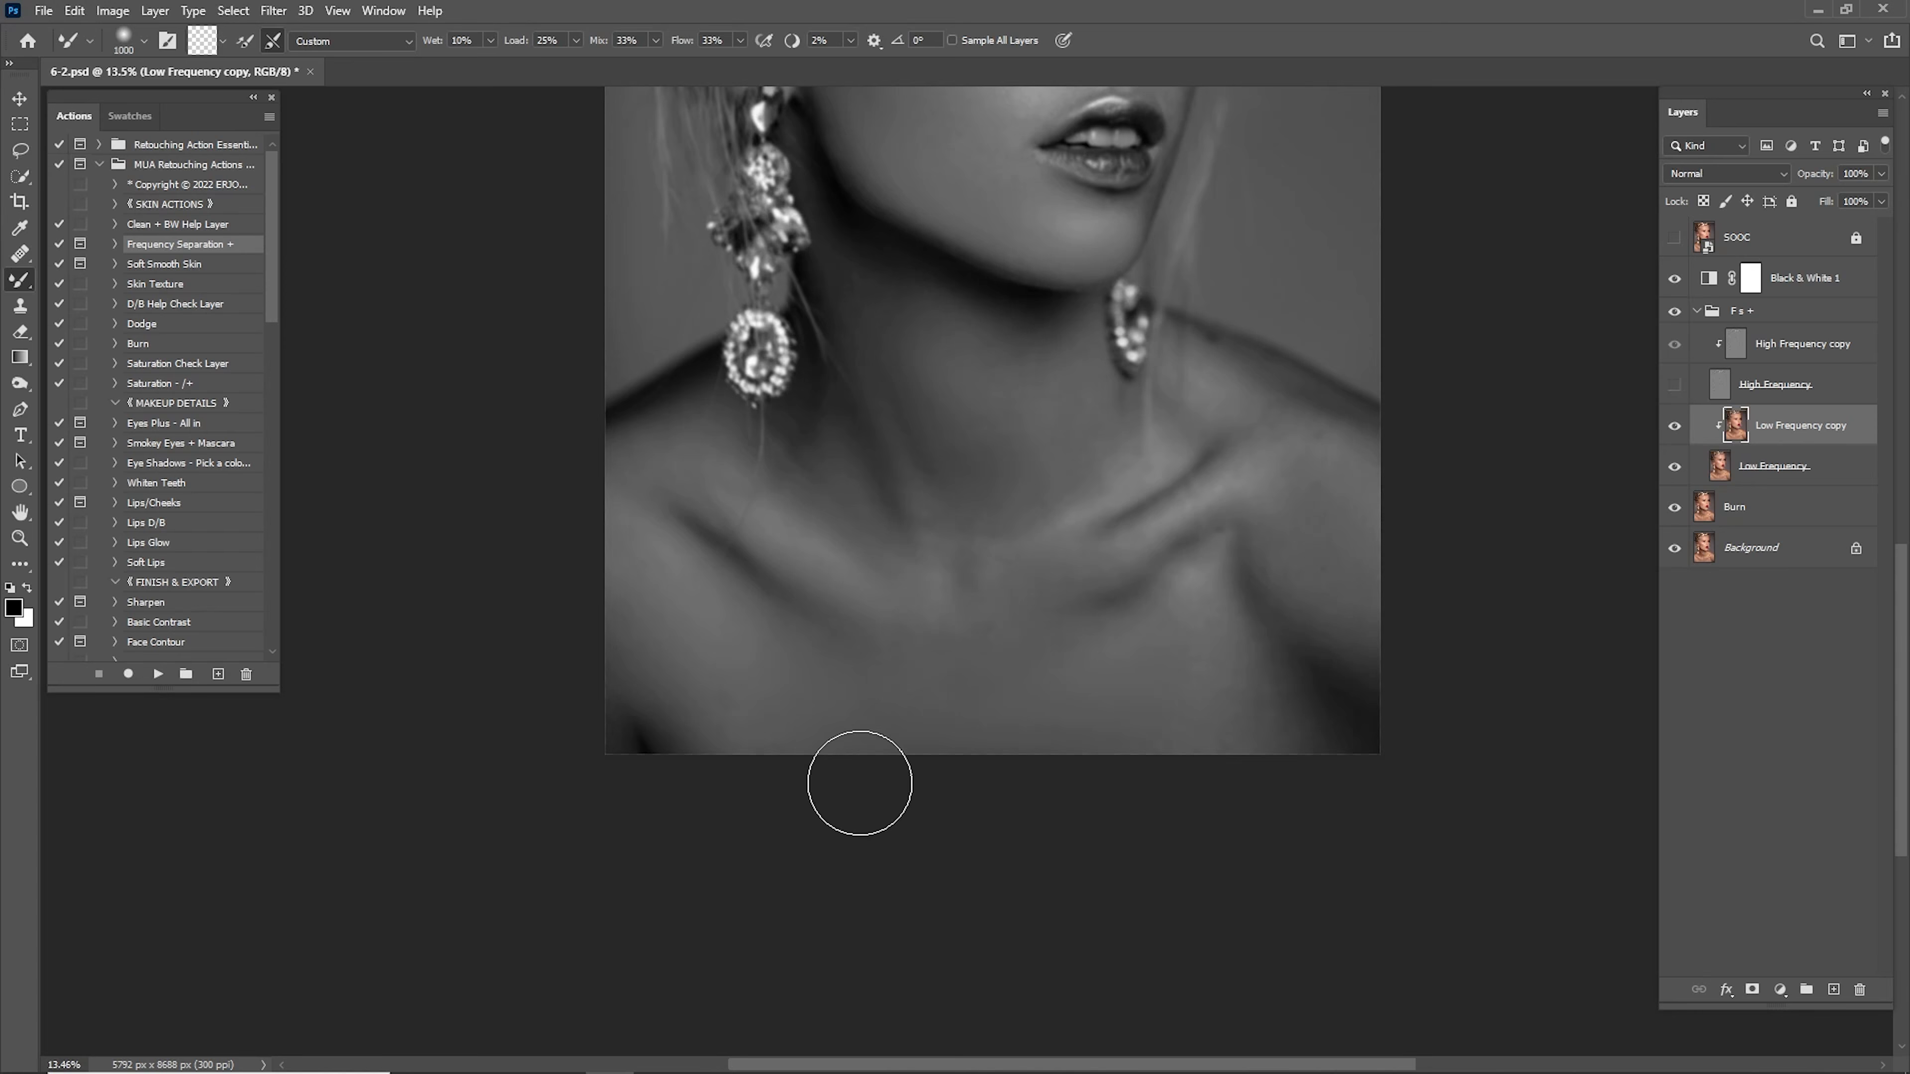
key(bracketright)
key(bracketleft)
key(bracketleft)
key(bracketleft)
key(bracketleft)
key(bracketright)
key(bracketright)
drag(1015, 170, 1011, 714)
Refine the face's tonal transitions in the black-and-white view with a smaller Mixer Brush, starting at about 600 px.
scroll(1011, 715, up, 3)
key(bracketleft)
key(bracketleft)
key(bracketleft)
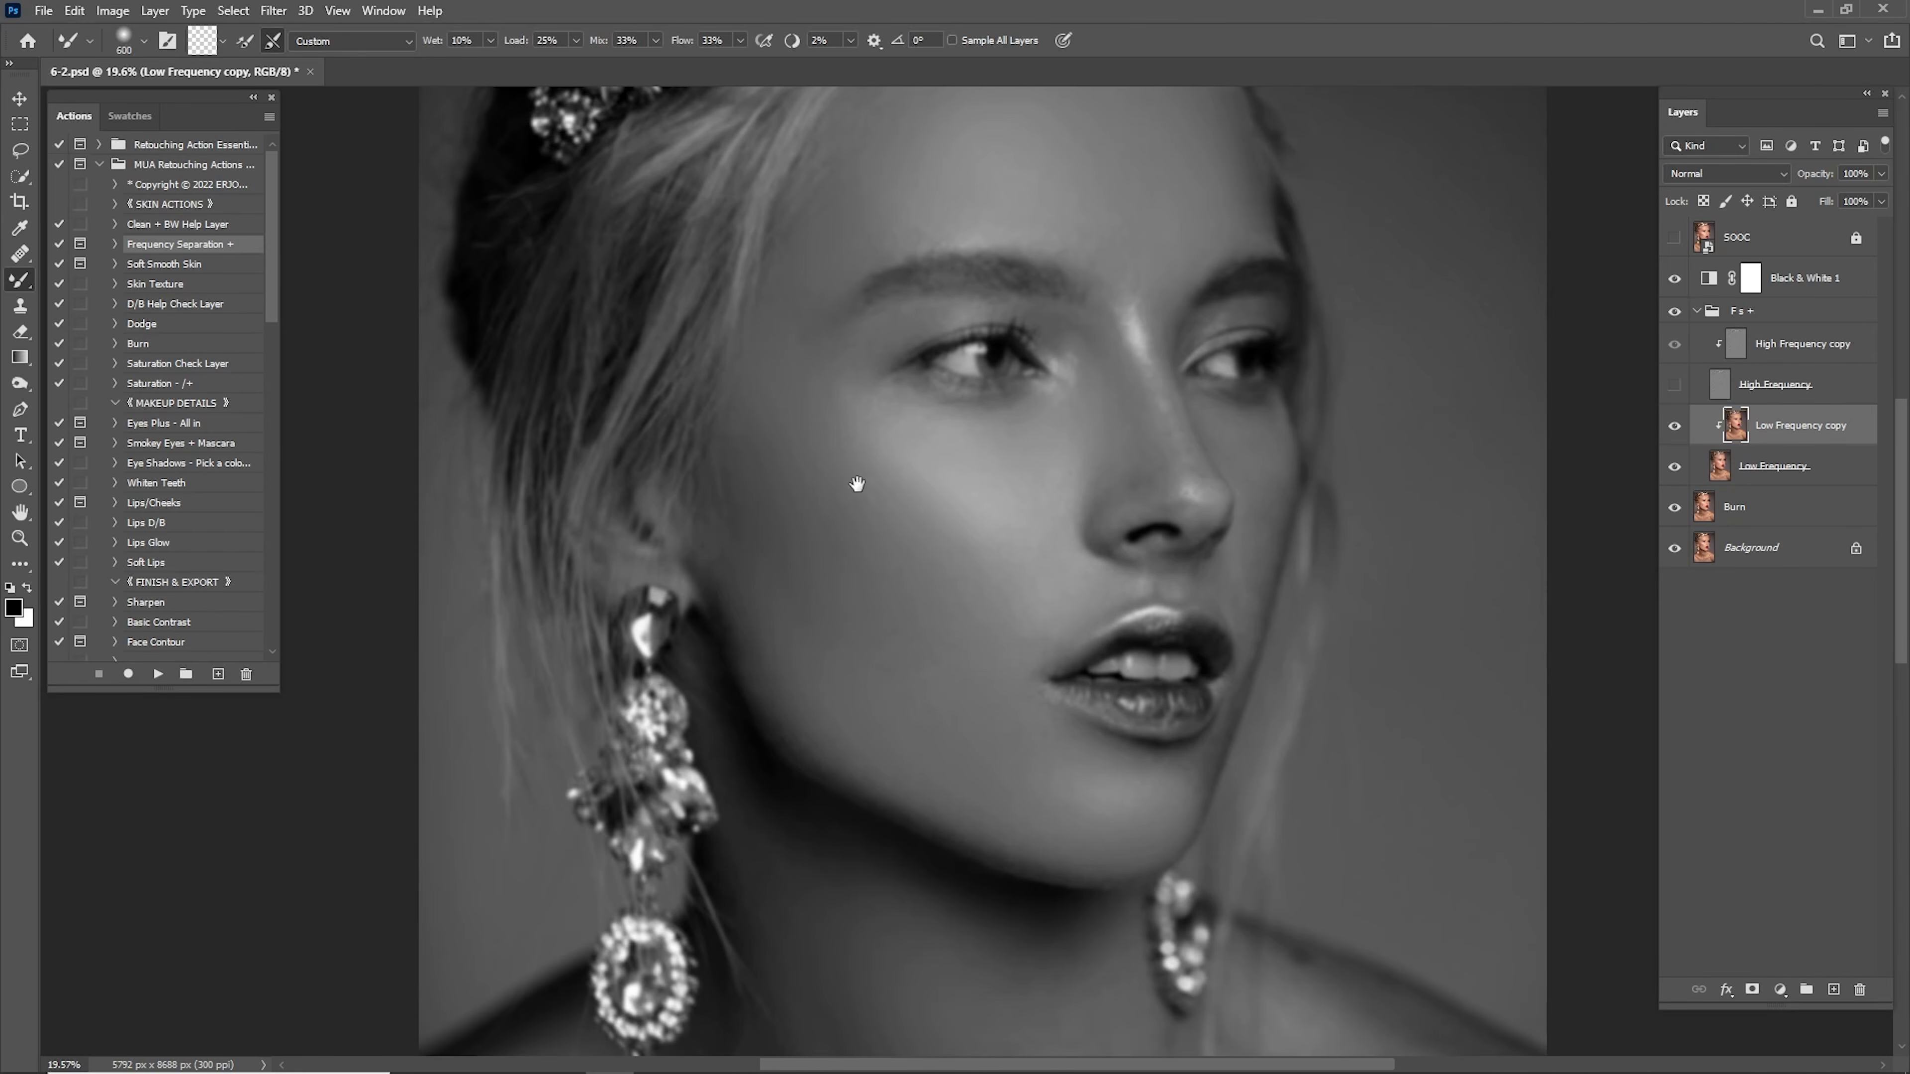
drag(856, 484, 918, 582)
key(bracketleft)
key(bracketleft)
key(bracketleft)
key(bracketleft)
Show the High Frequency layer, hide Black & White 1, and compare the portrait with and without the Low Frequency copy.
click(1674, 384)
click(1673, 279)
click(1674, 426)
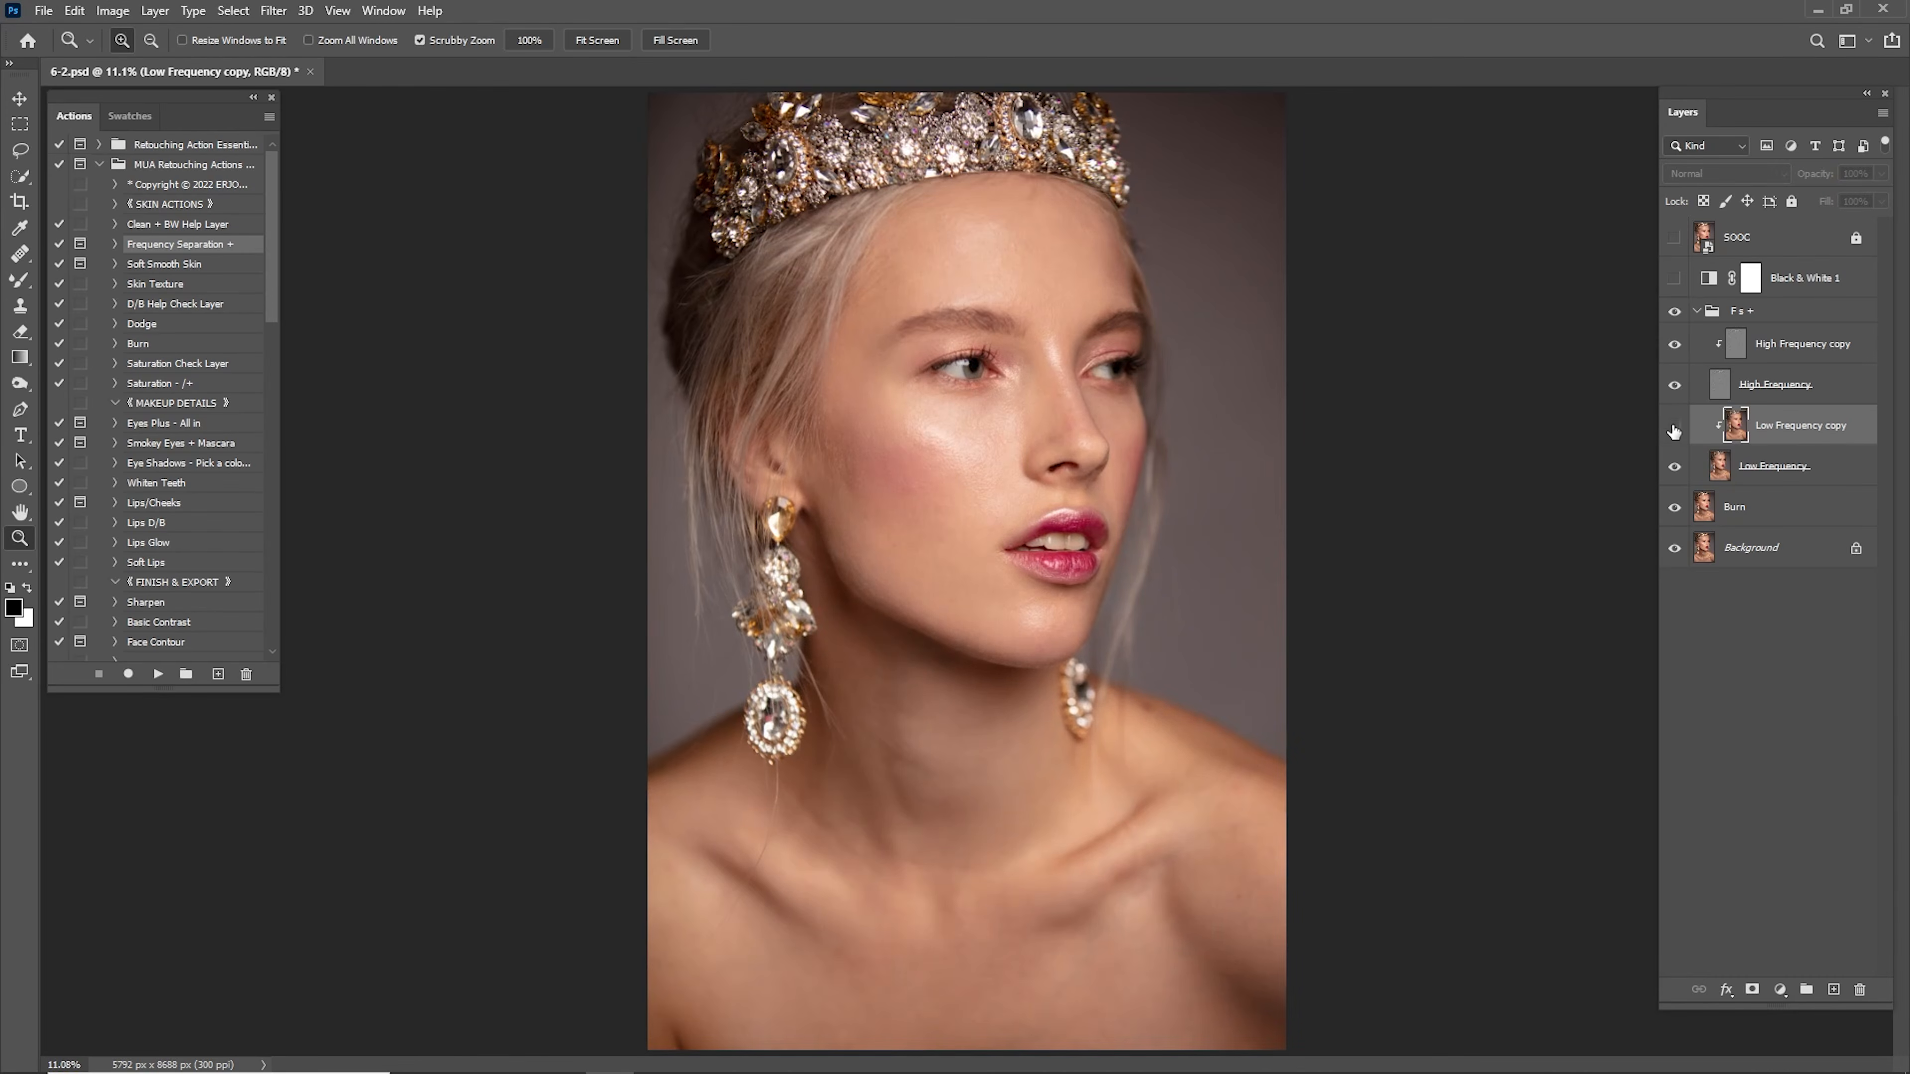
click(1675, 427)
click(1681, 429)
click(1675, 427)
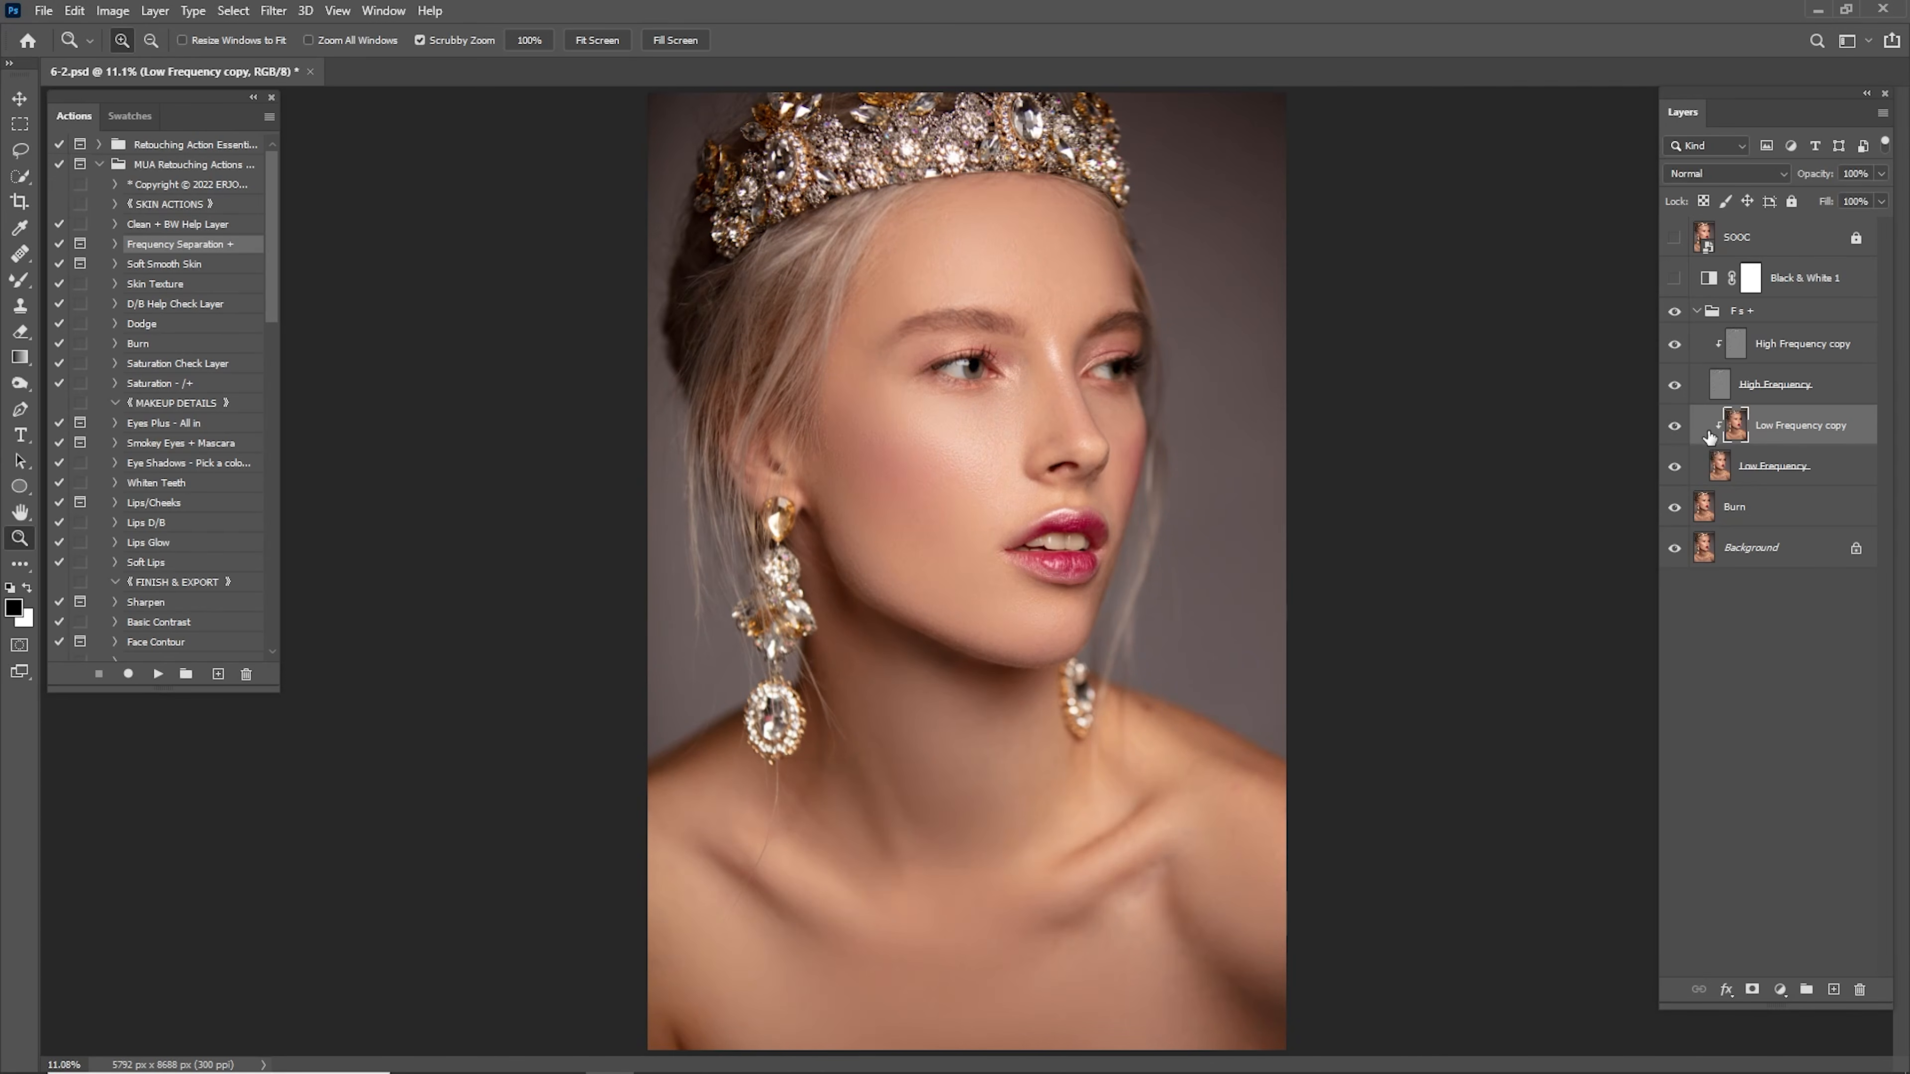
click(1675, 426)
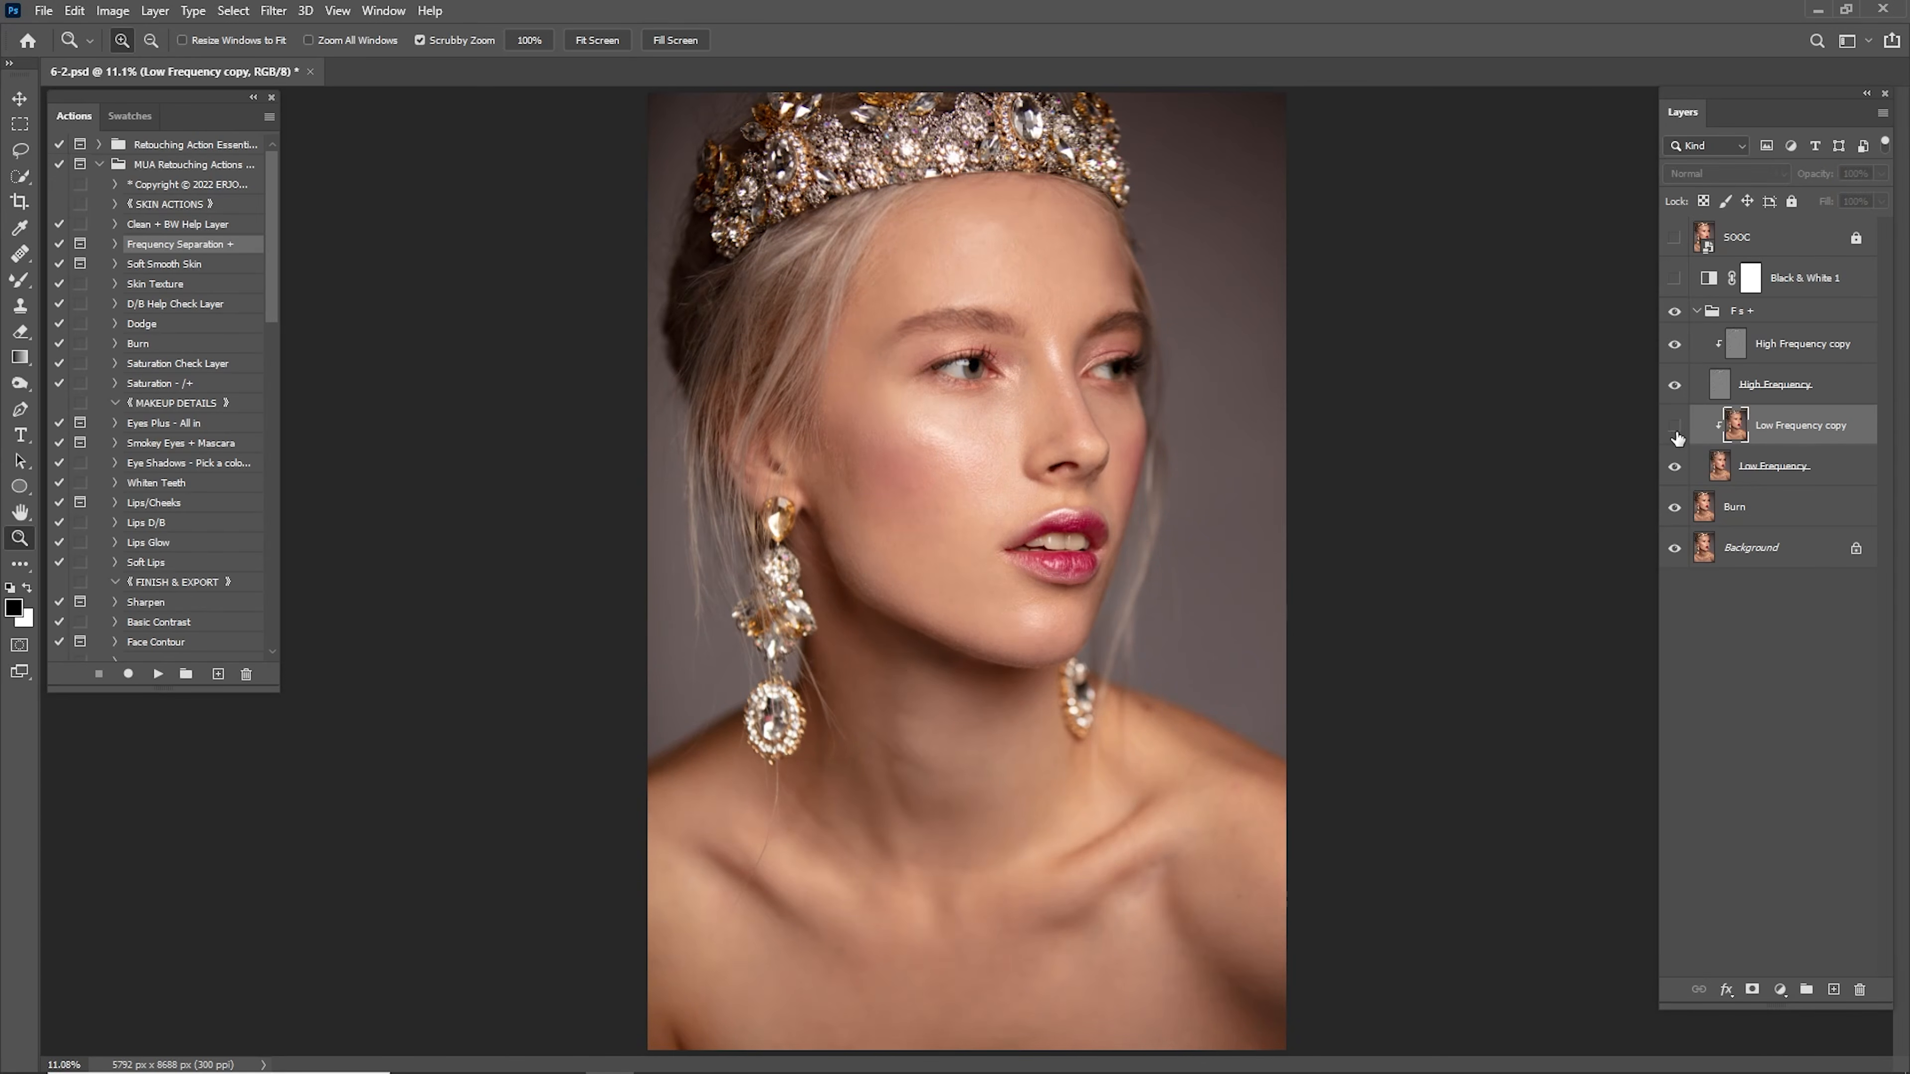
click(1674, 427)
Examine the cheek, nose and lips up close with and without the Low Frequency copy layer.
drag(995, 499, 1122, 556)
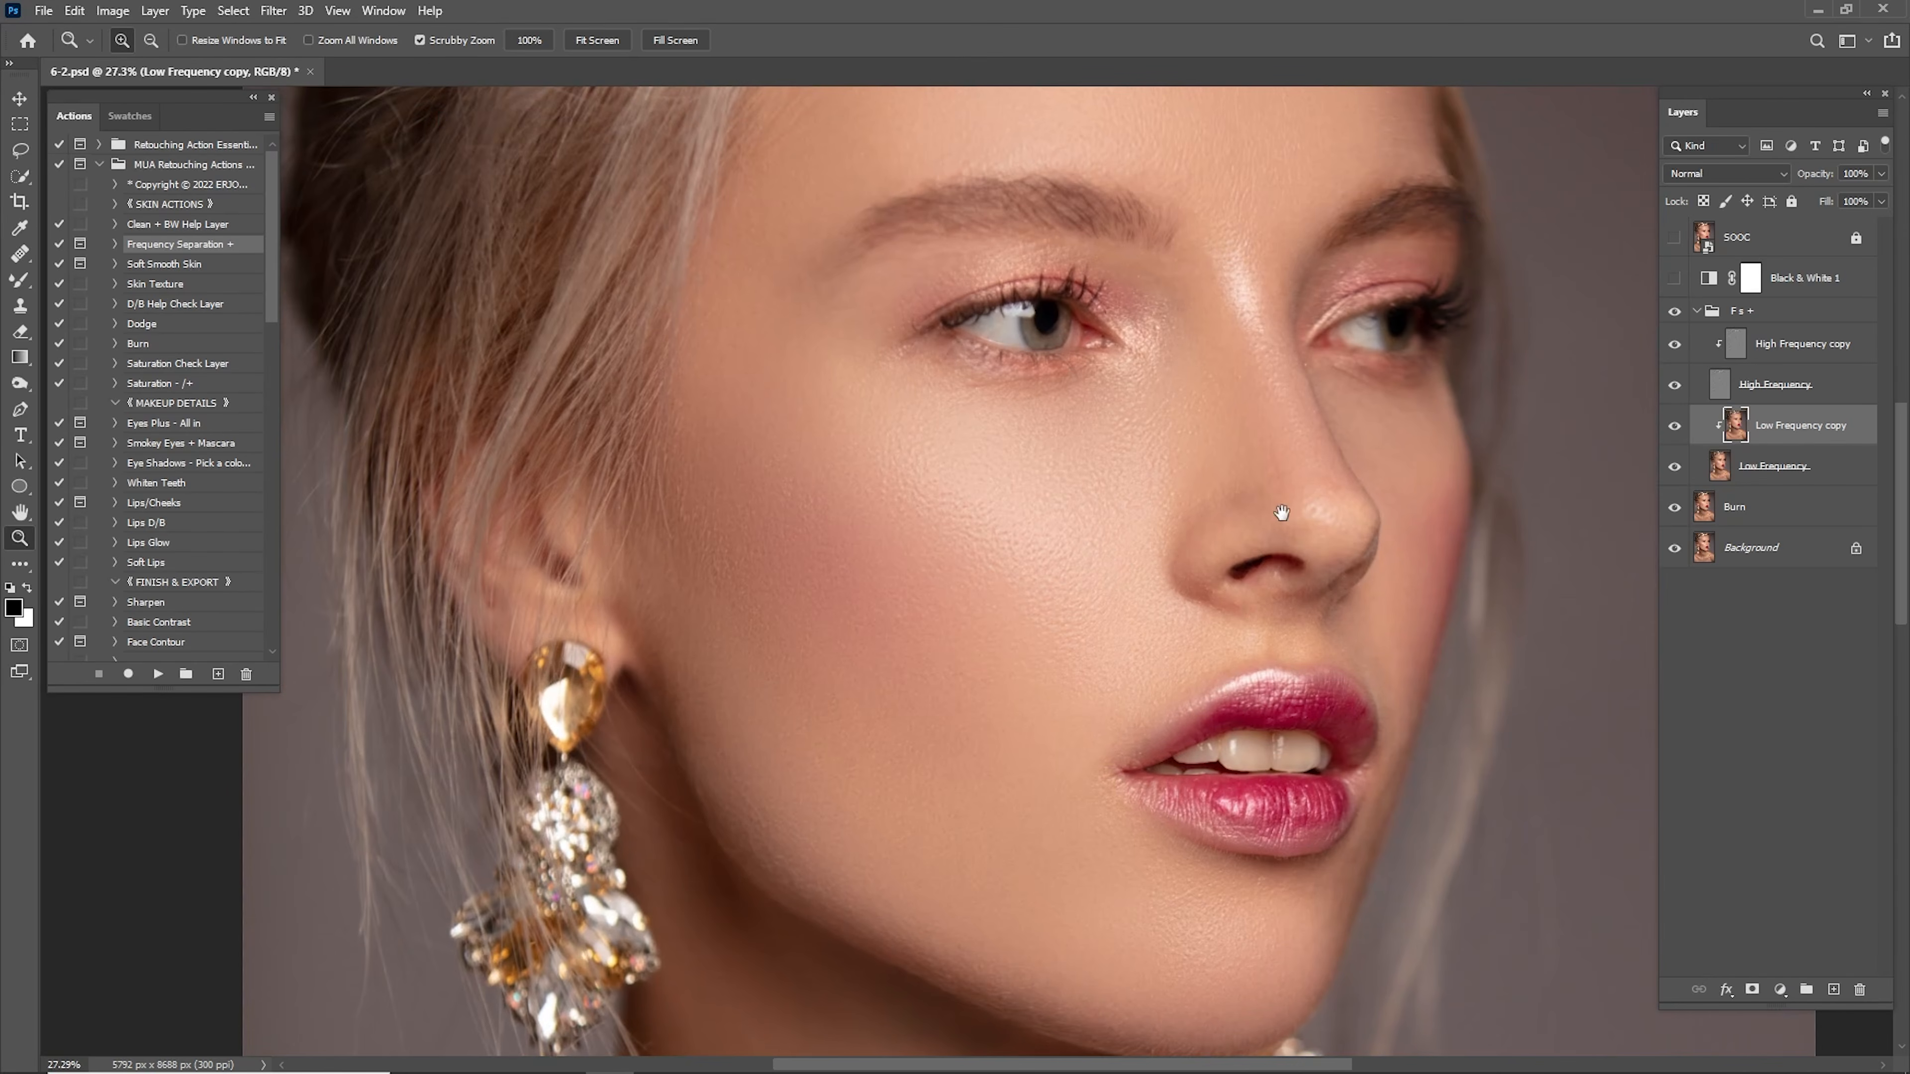
drag(1263, 514, 1293, 594)
click(1675, 431)
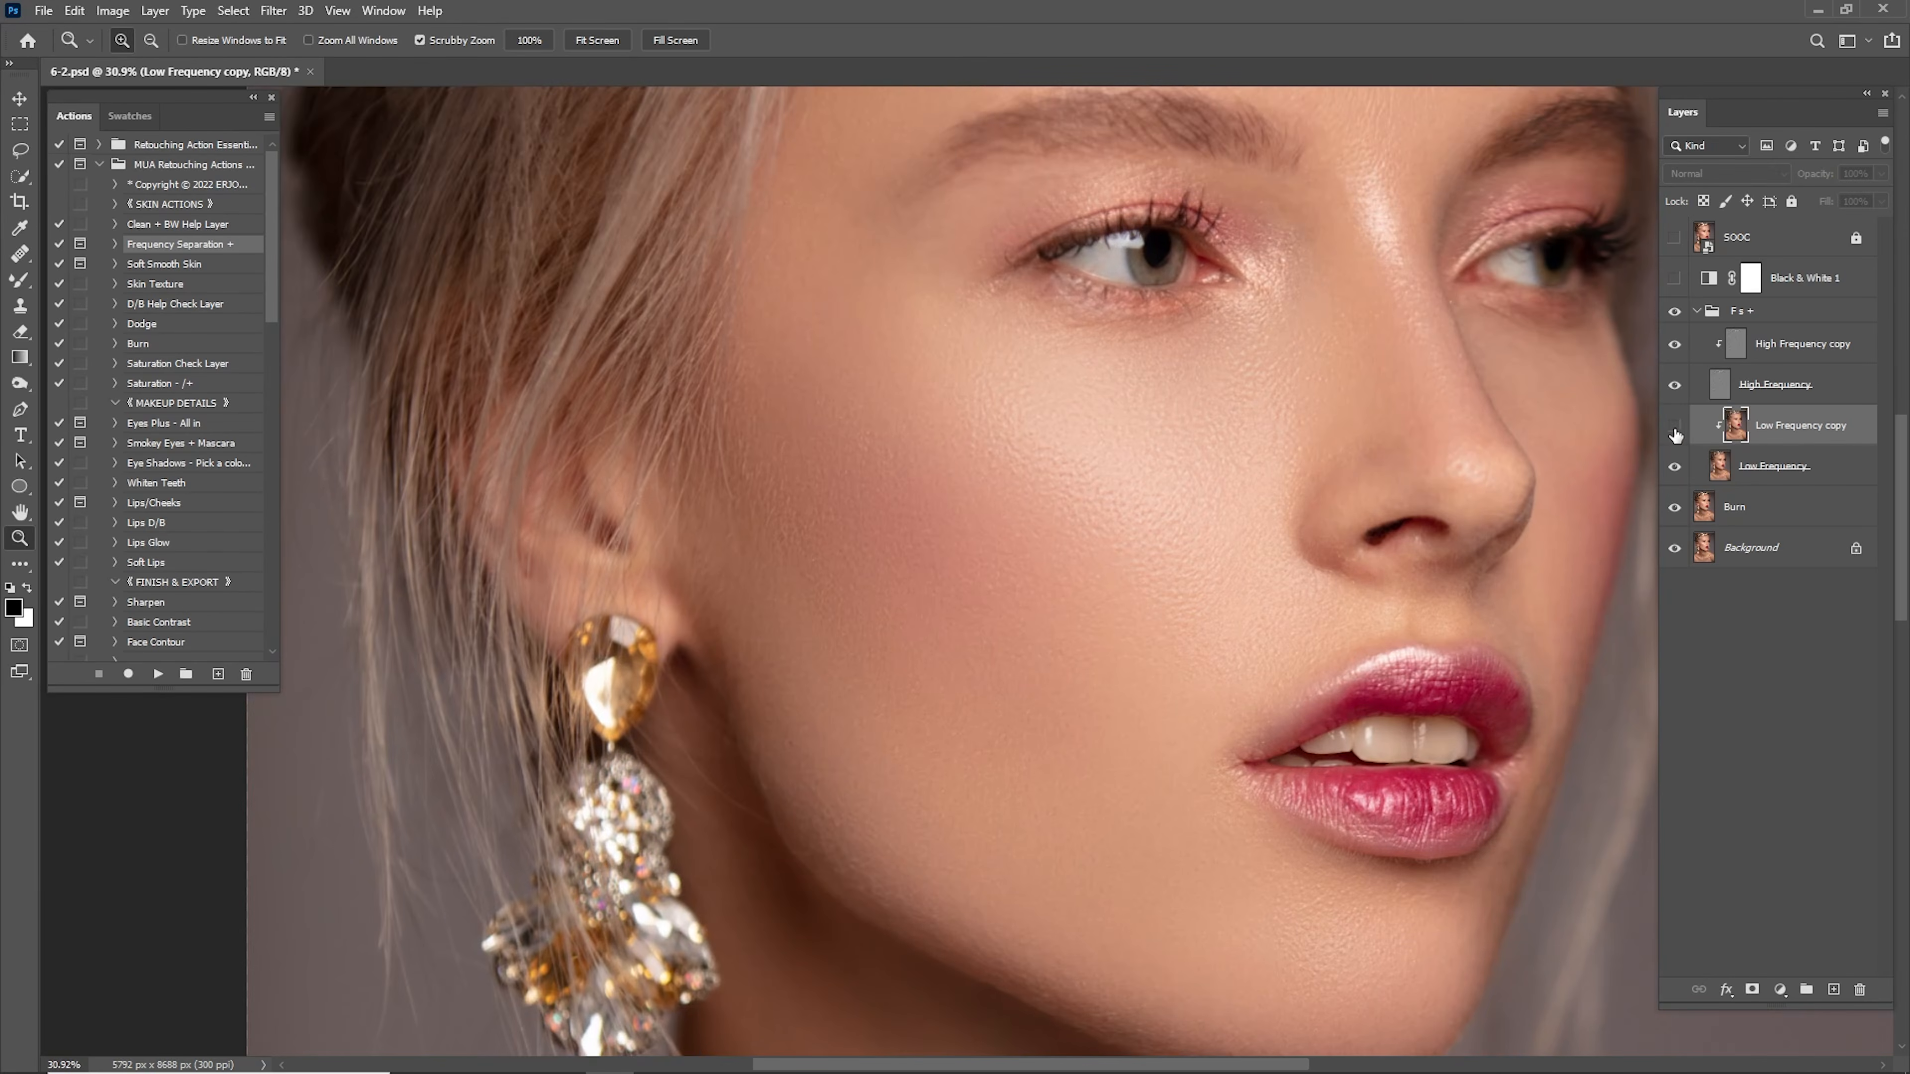
click(1675, 432)
drag(1345, 533, 1233, 593)
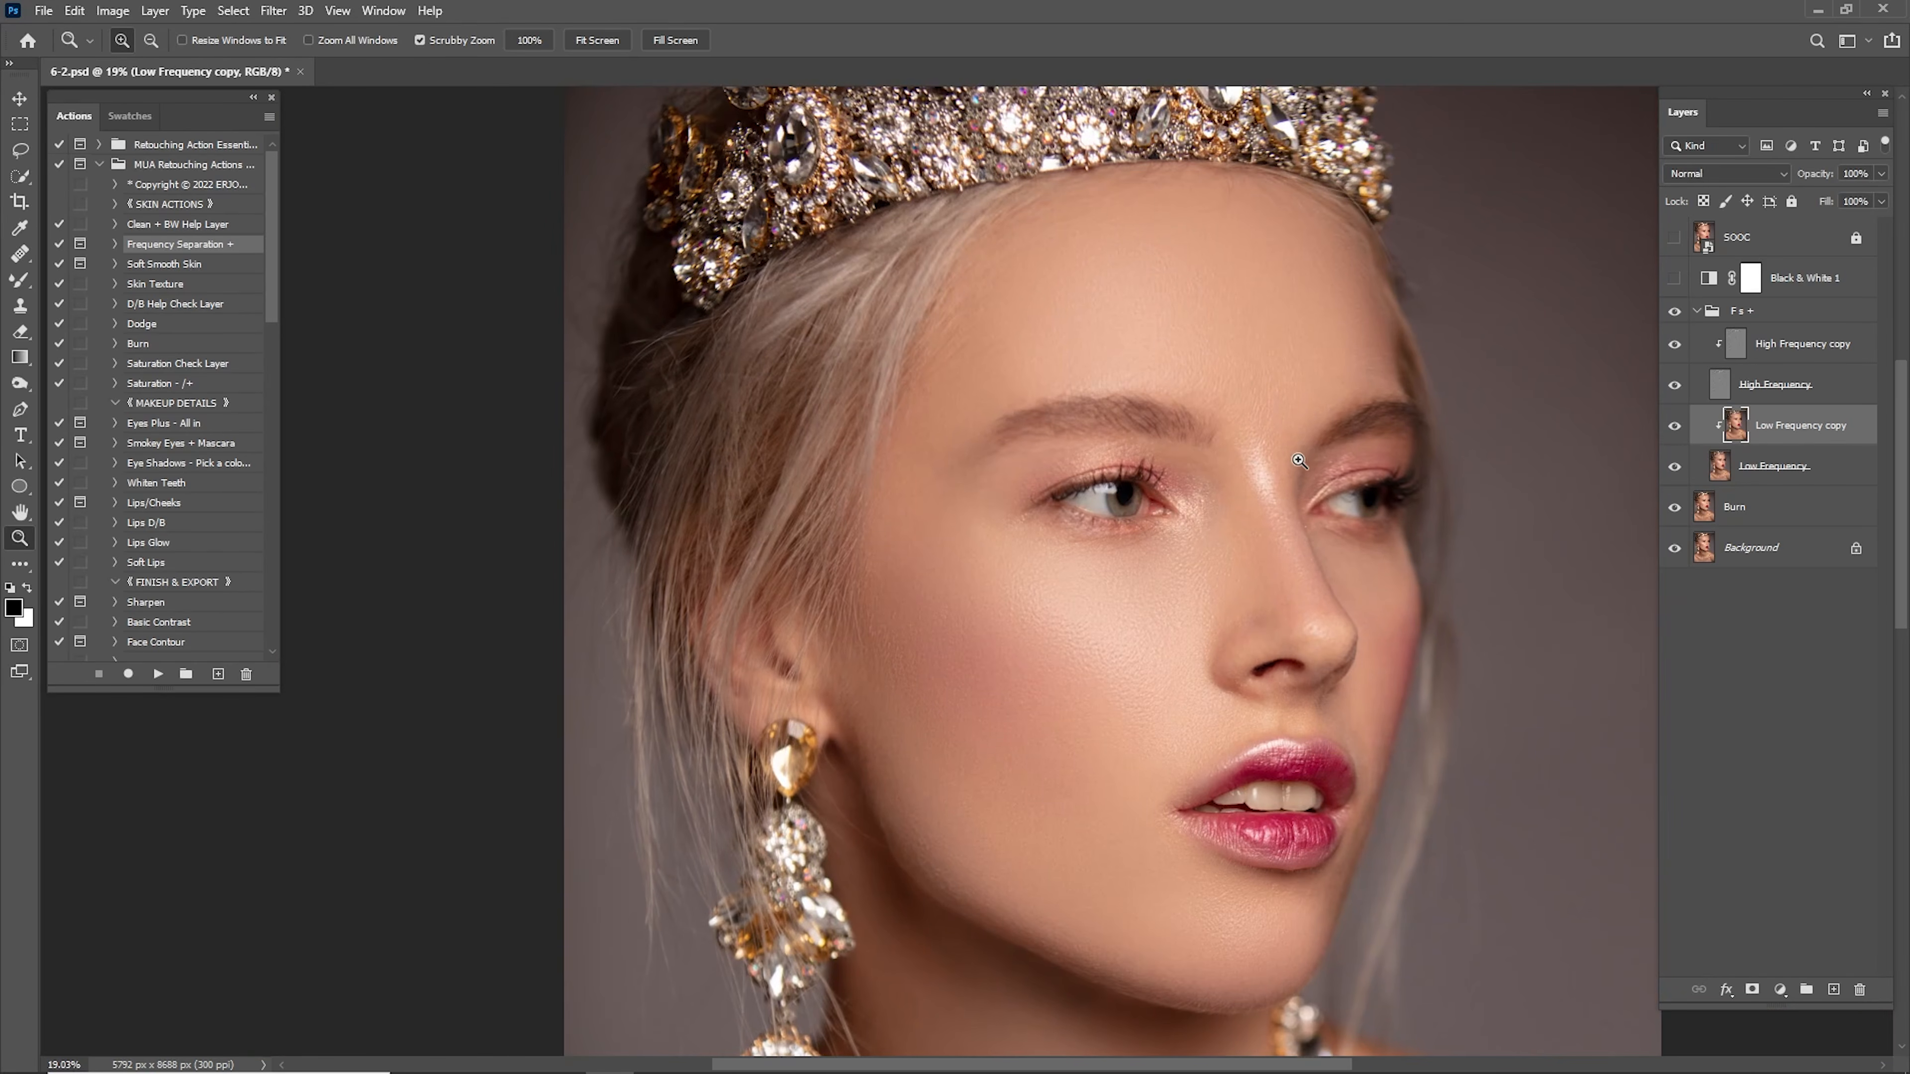
drag(1299, 461, 1263, 576)
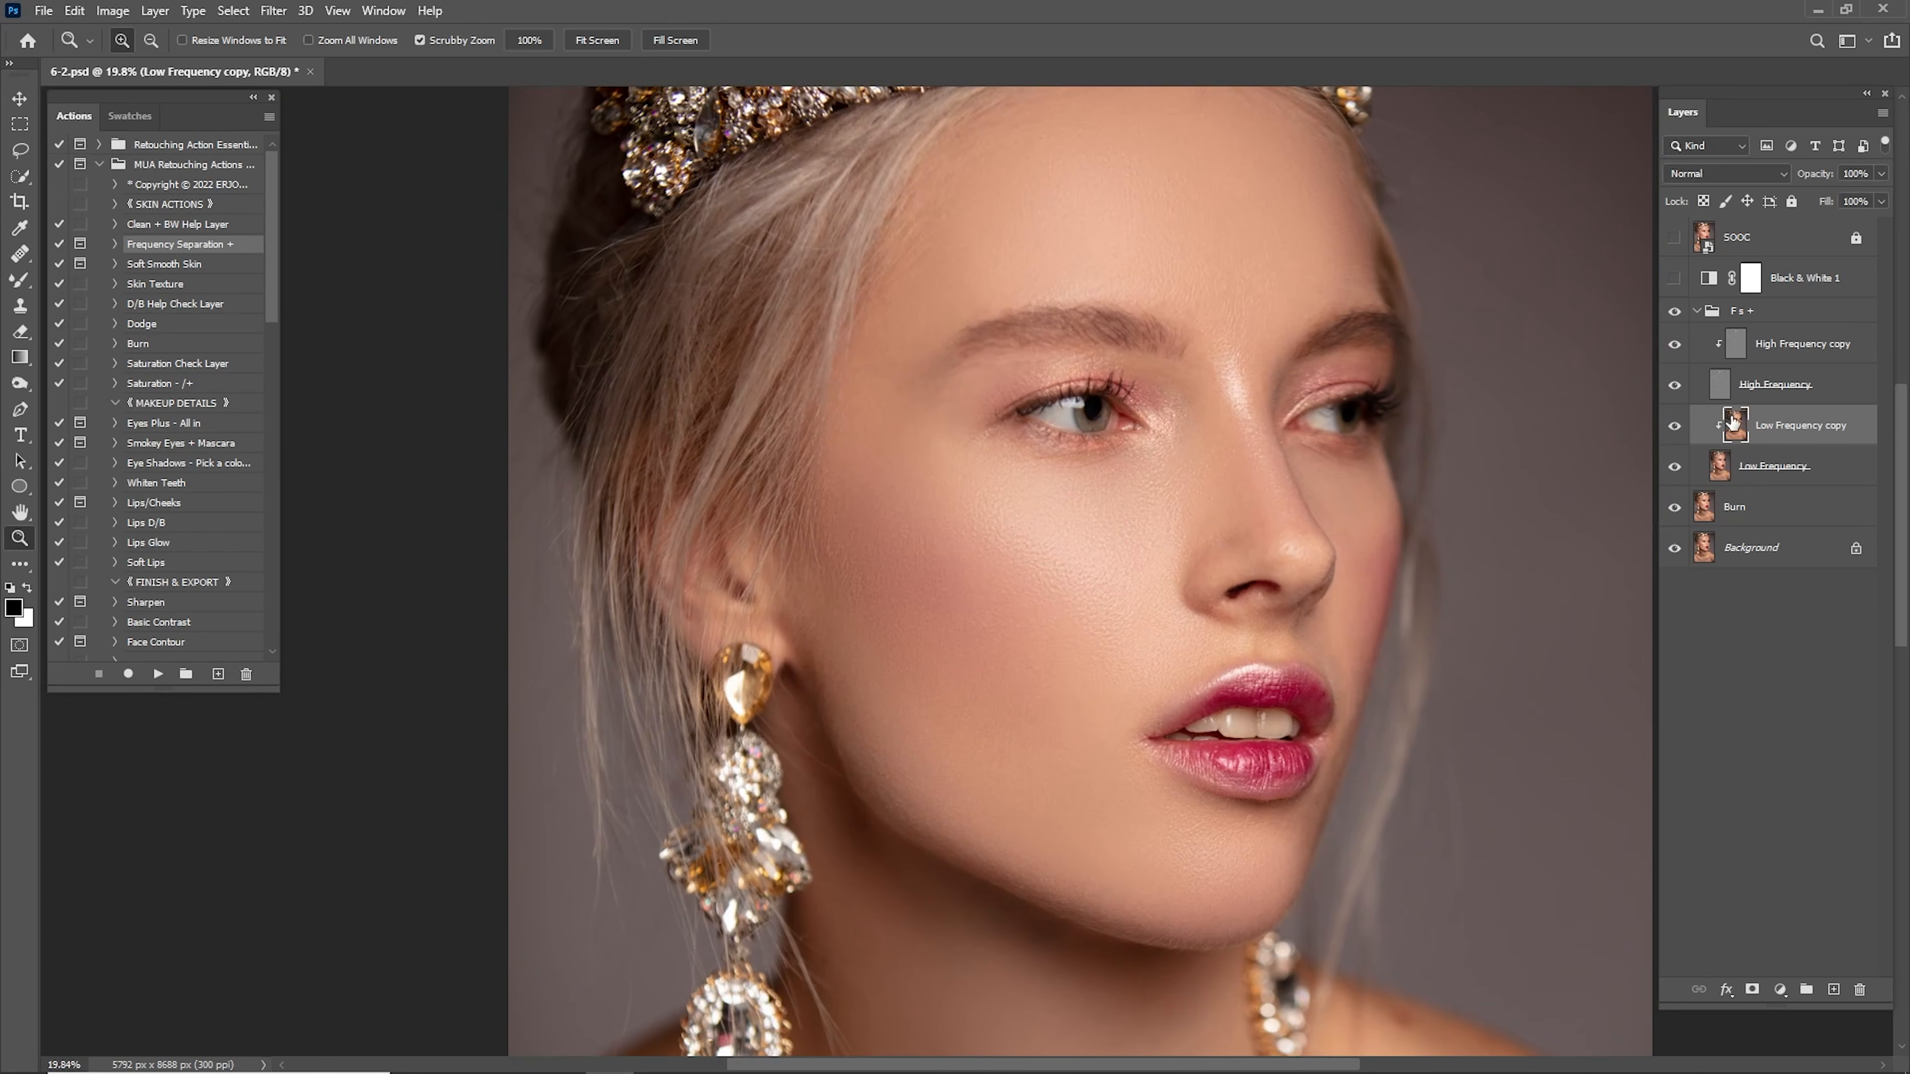
Set the Low Frequency copy layer's opacity to 75% and compare the portrait with and without it.
text(75)
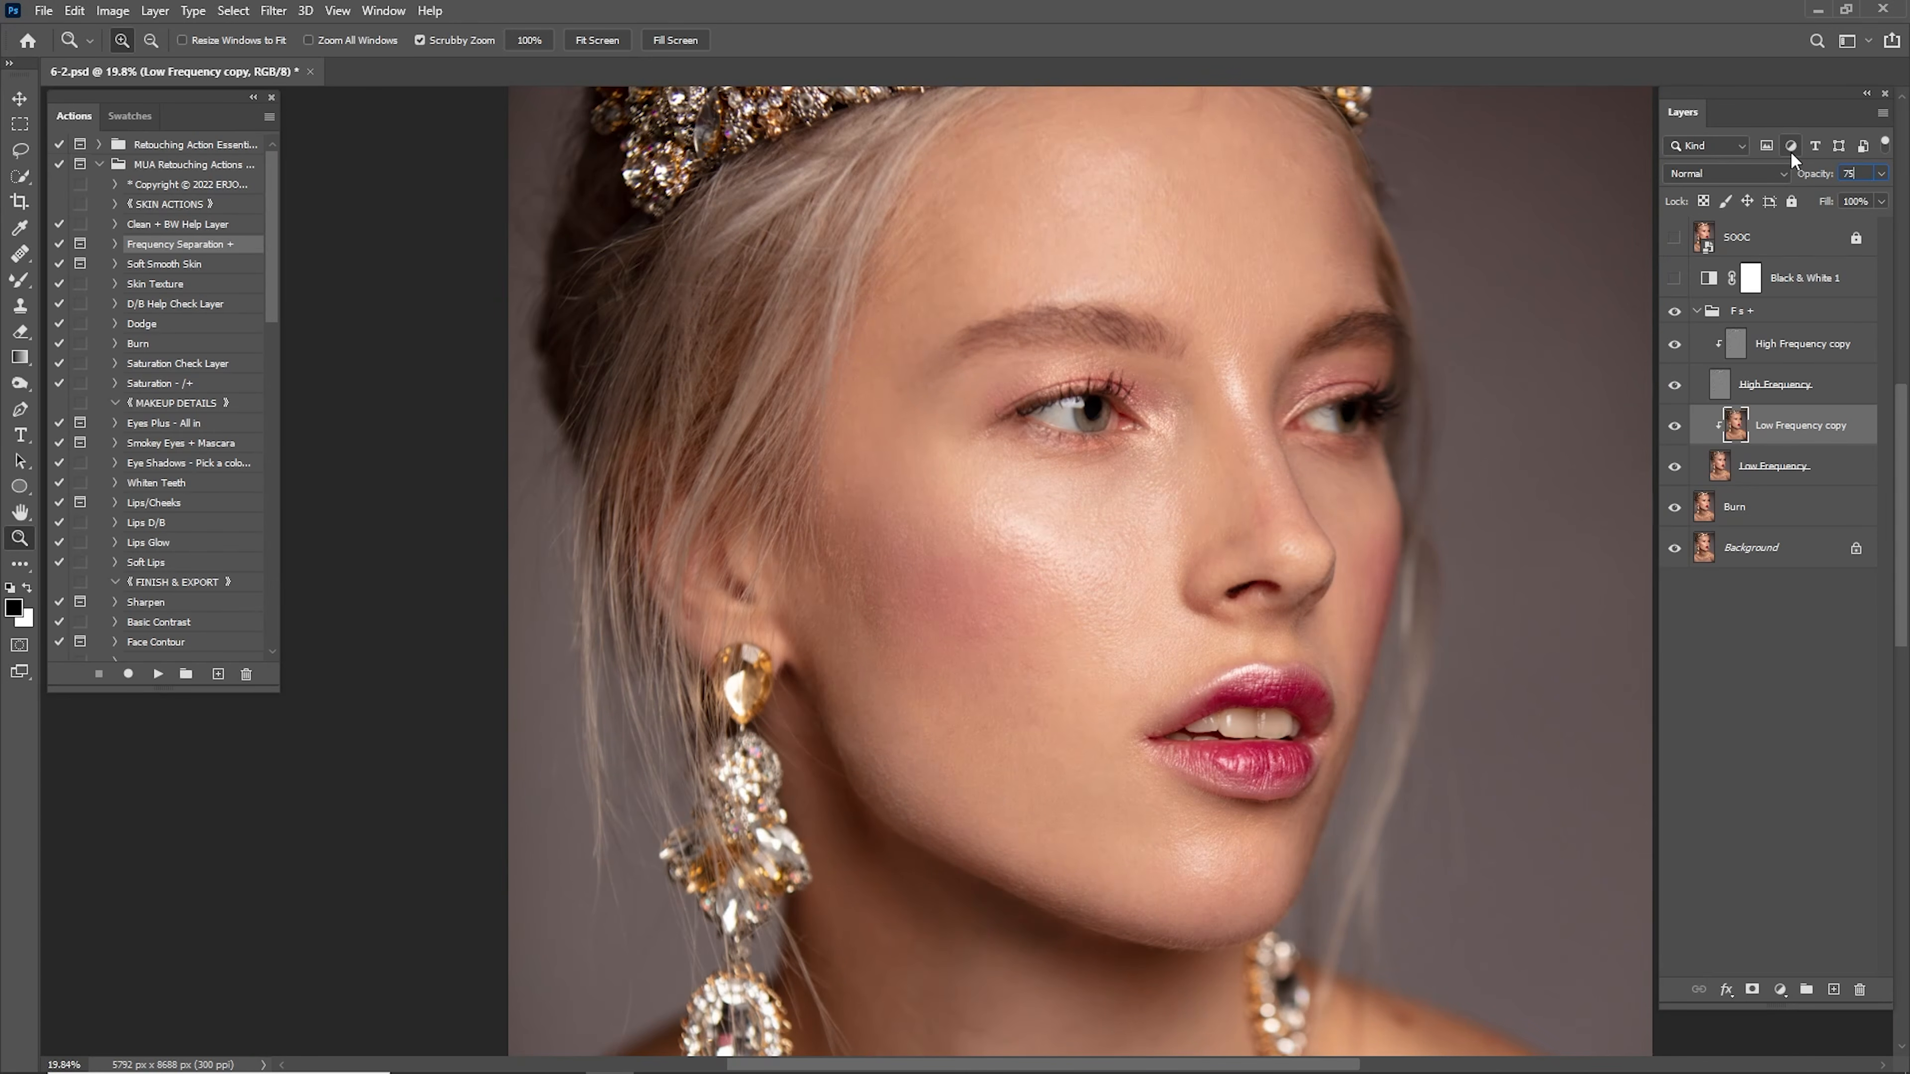
click(1676, 427)
click(1676, 426)
click(1681, 430)
click(1682, 434)
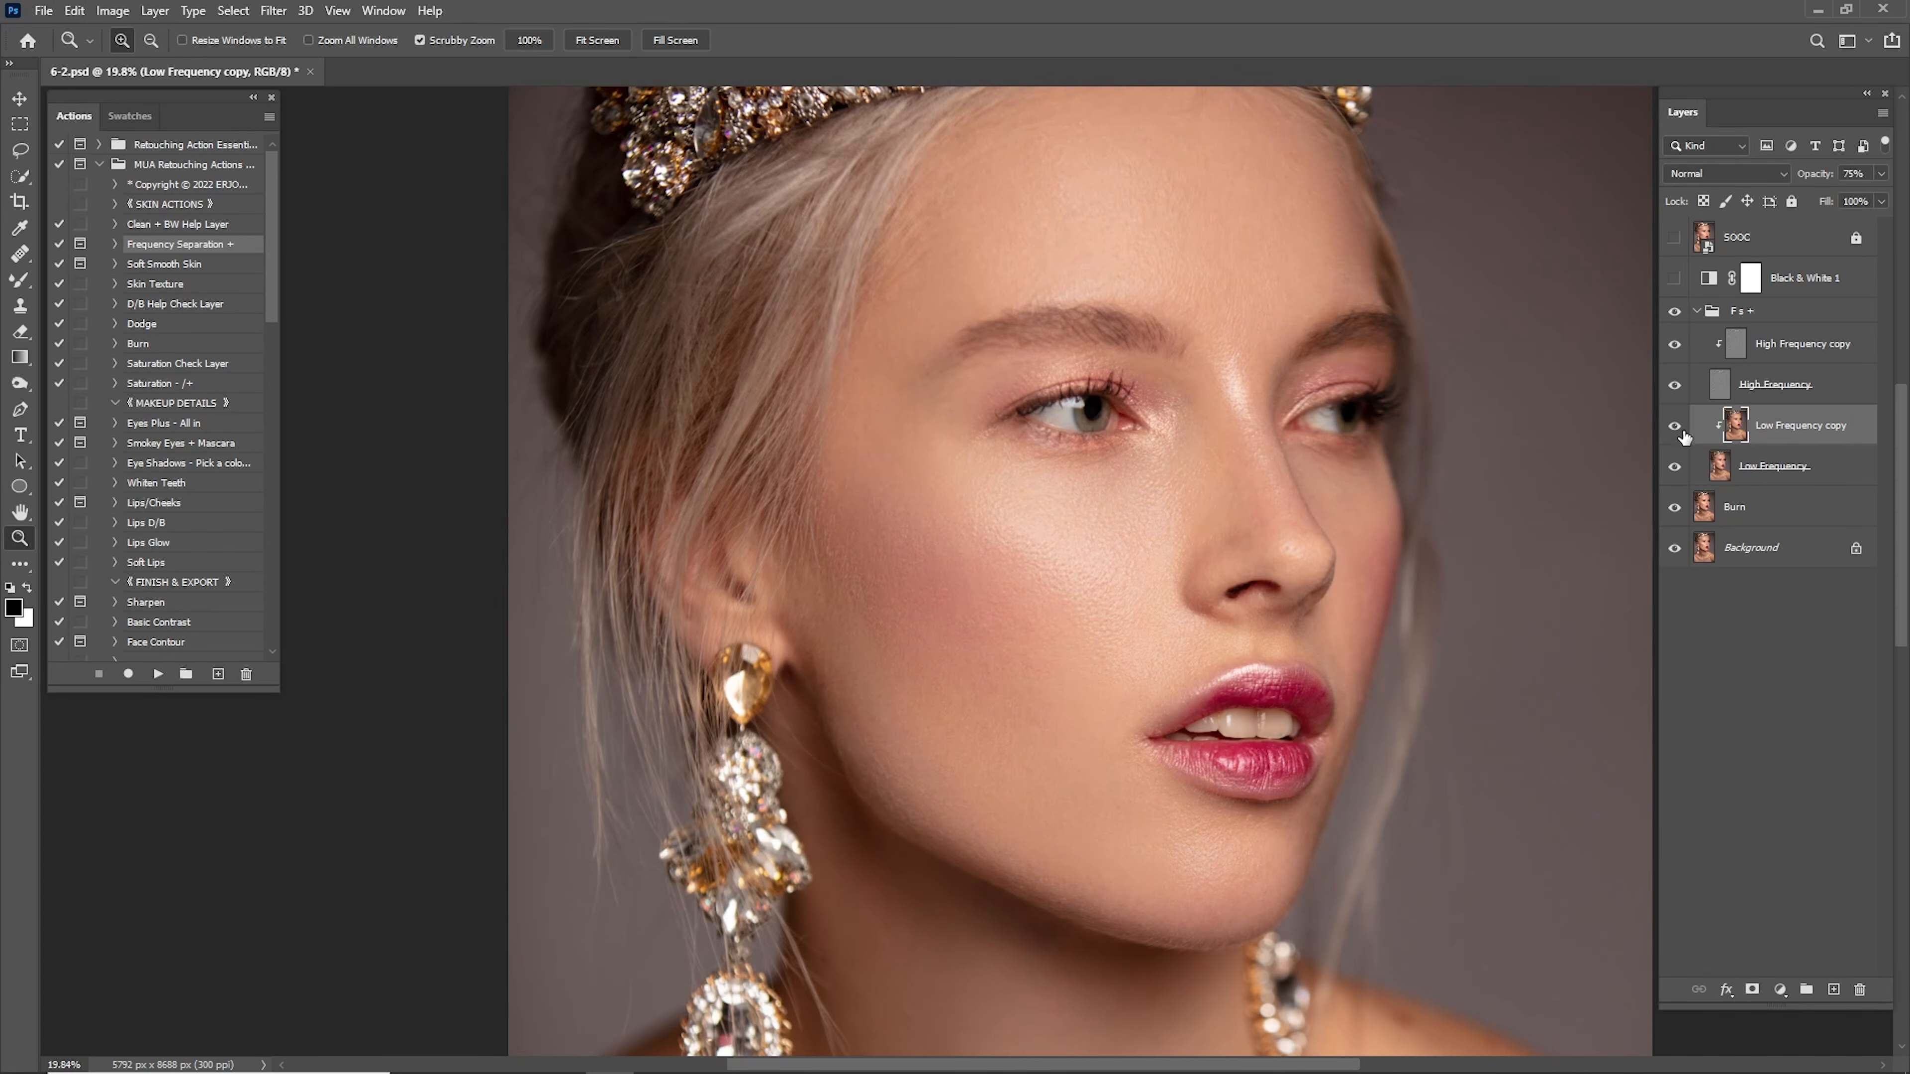
On the High Frequency copy layer, clean up the uneven cheek texture with the Clone Stamp, sampling nearby smooth skin.
click(1764, 349)
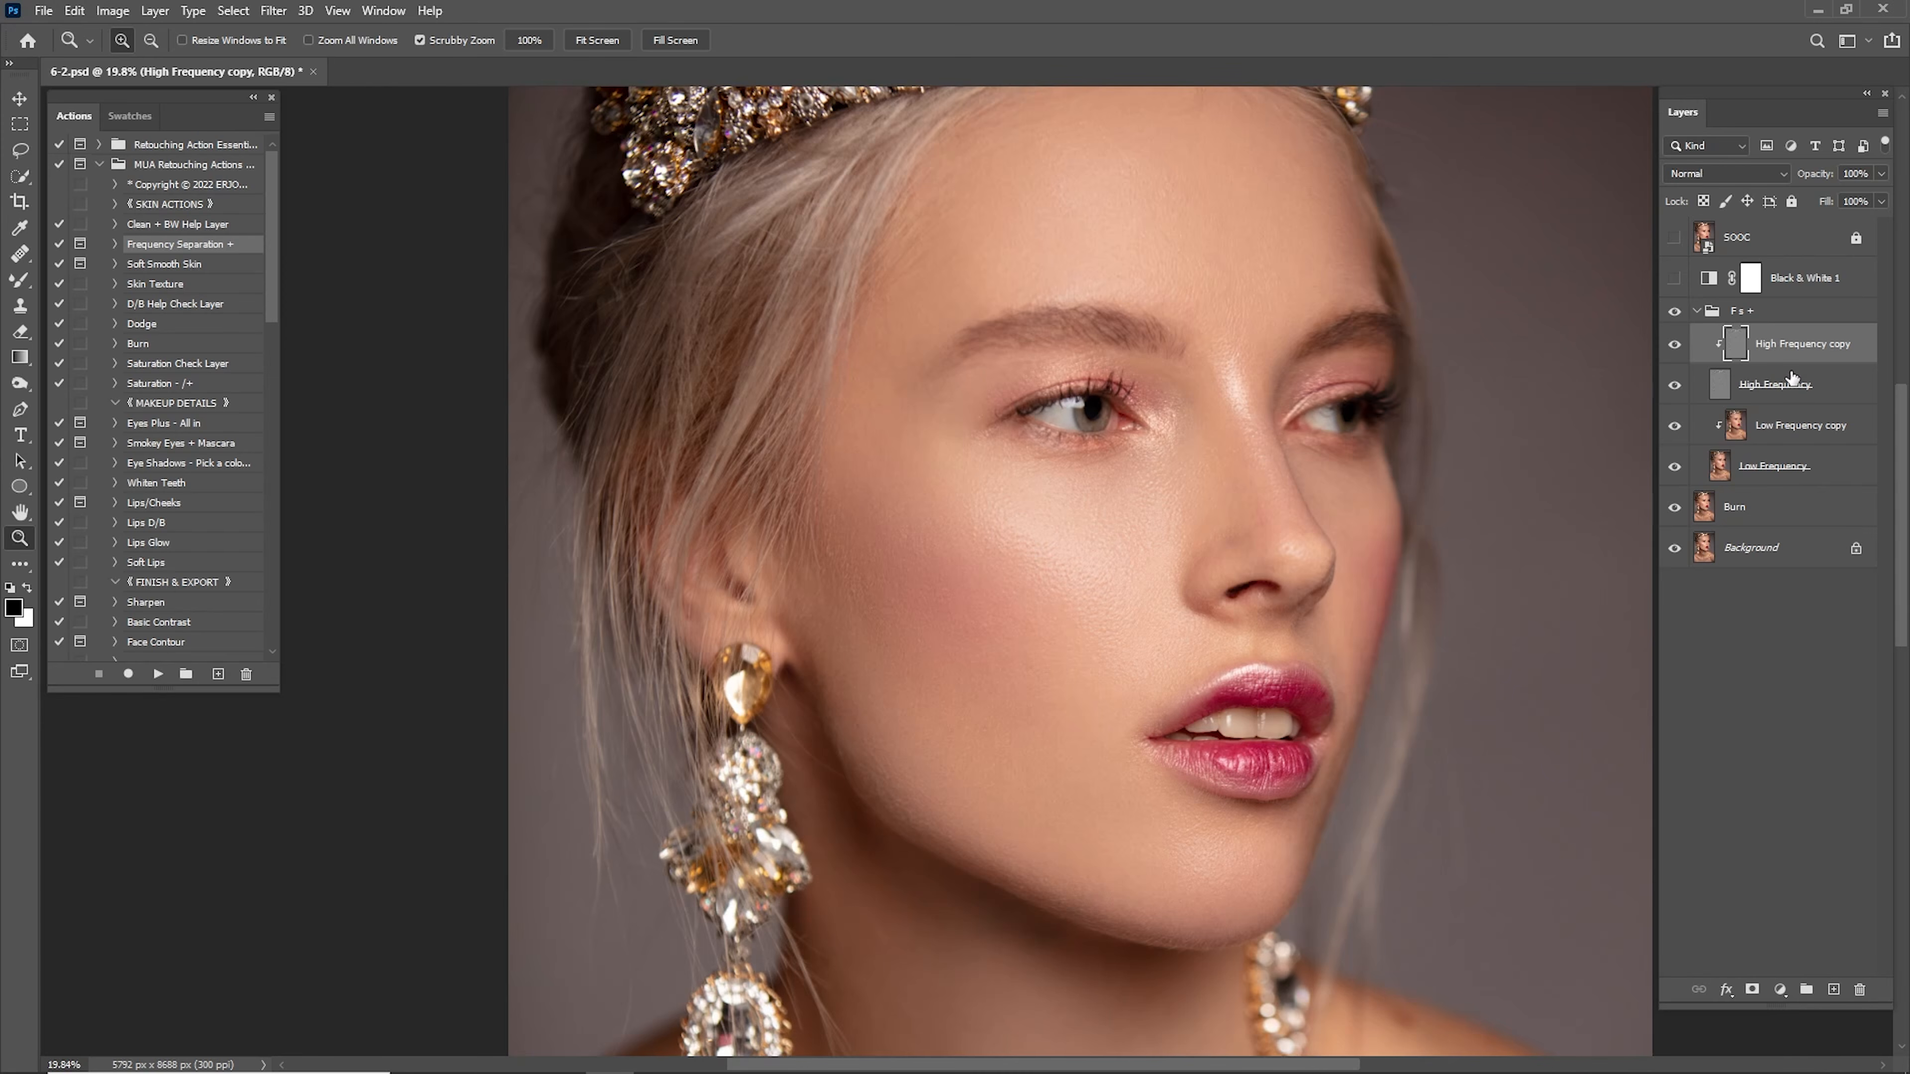
key(ctrl+0)
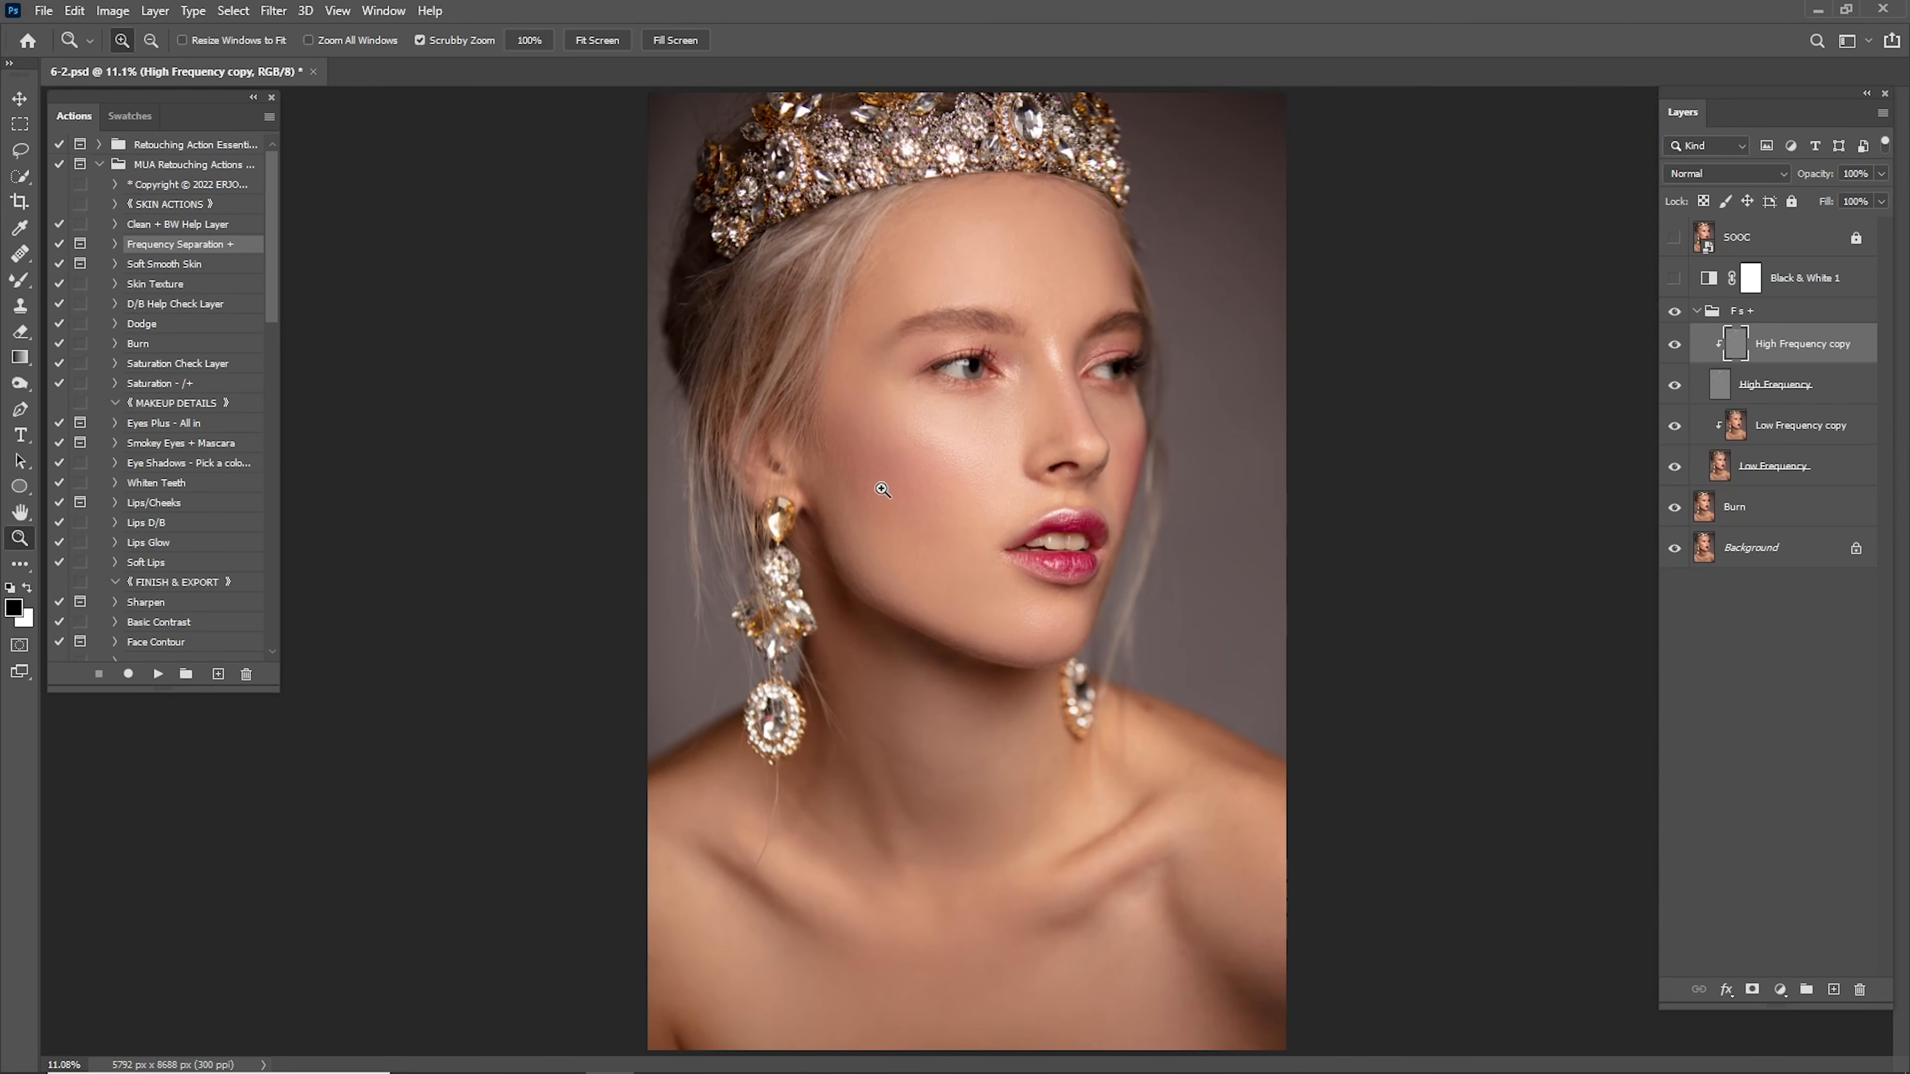
drag(966, 464, 1040, 515)
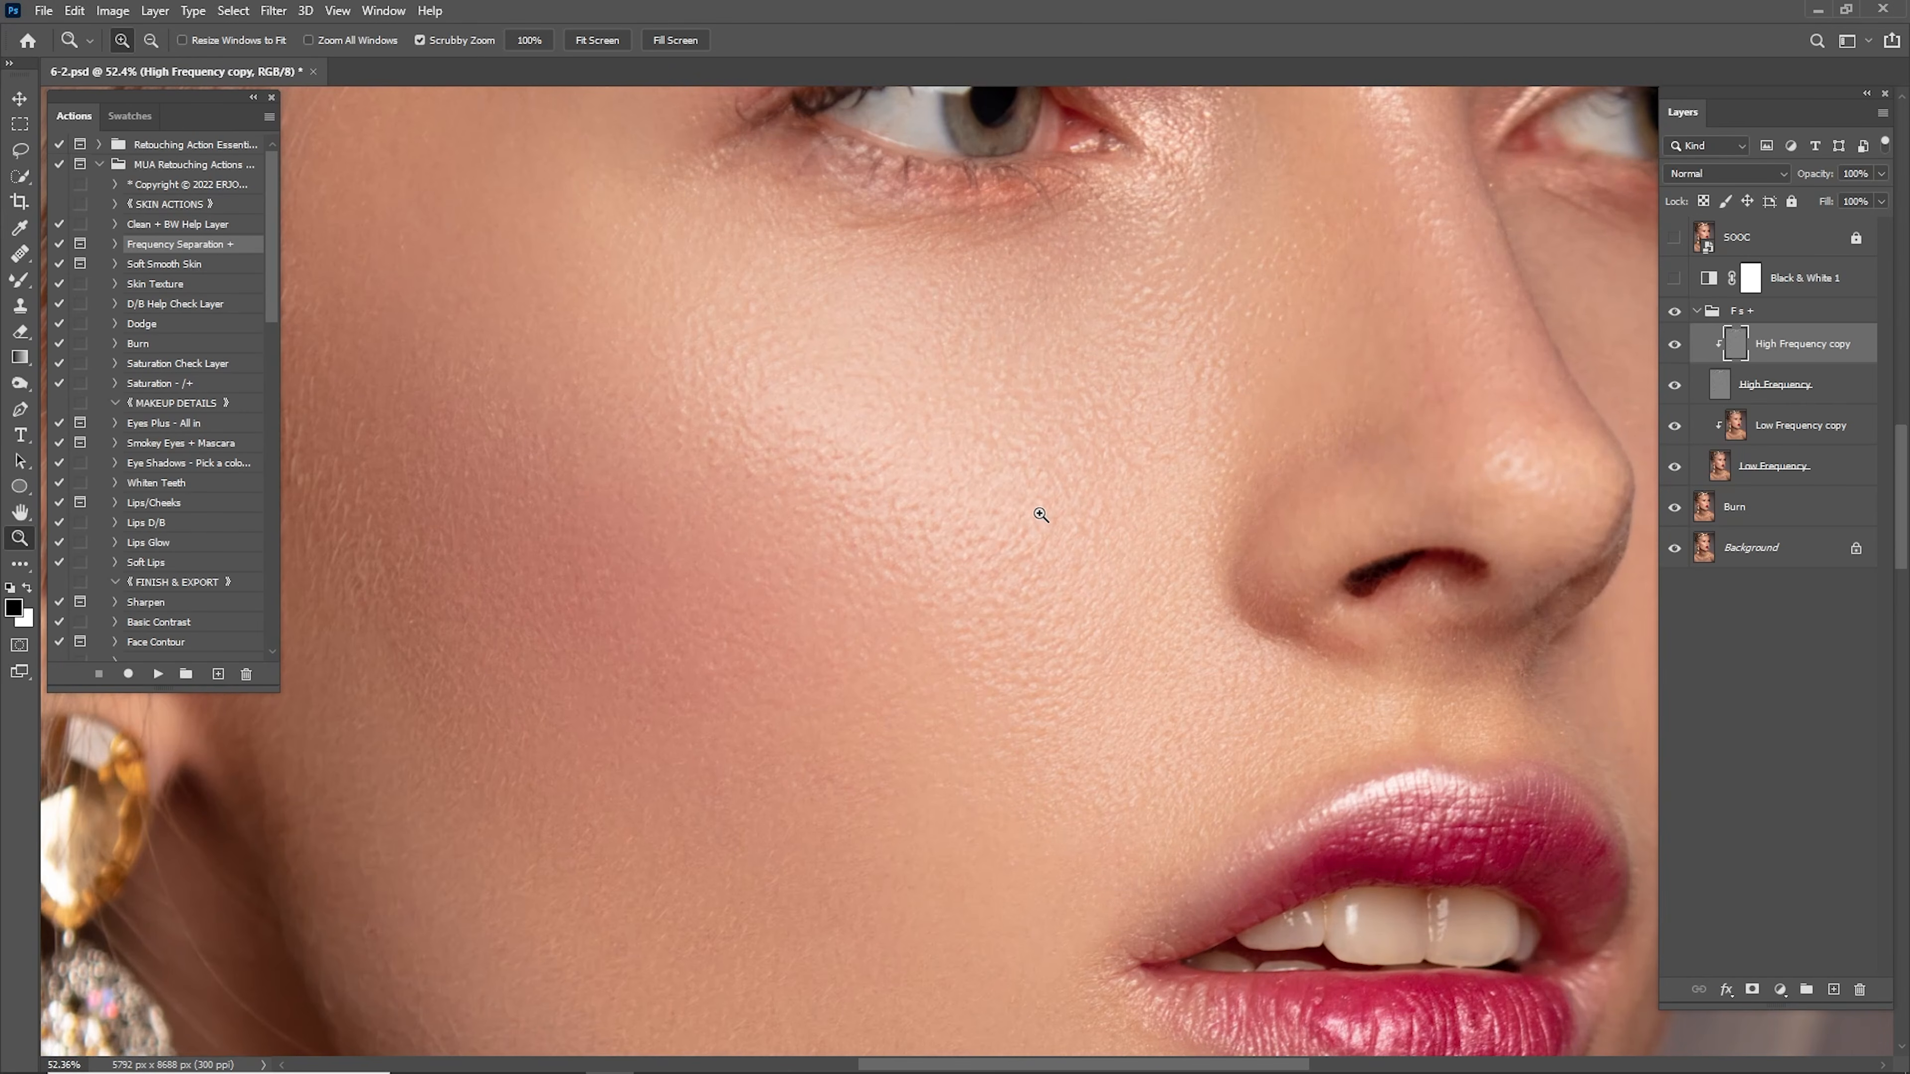
key(s)
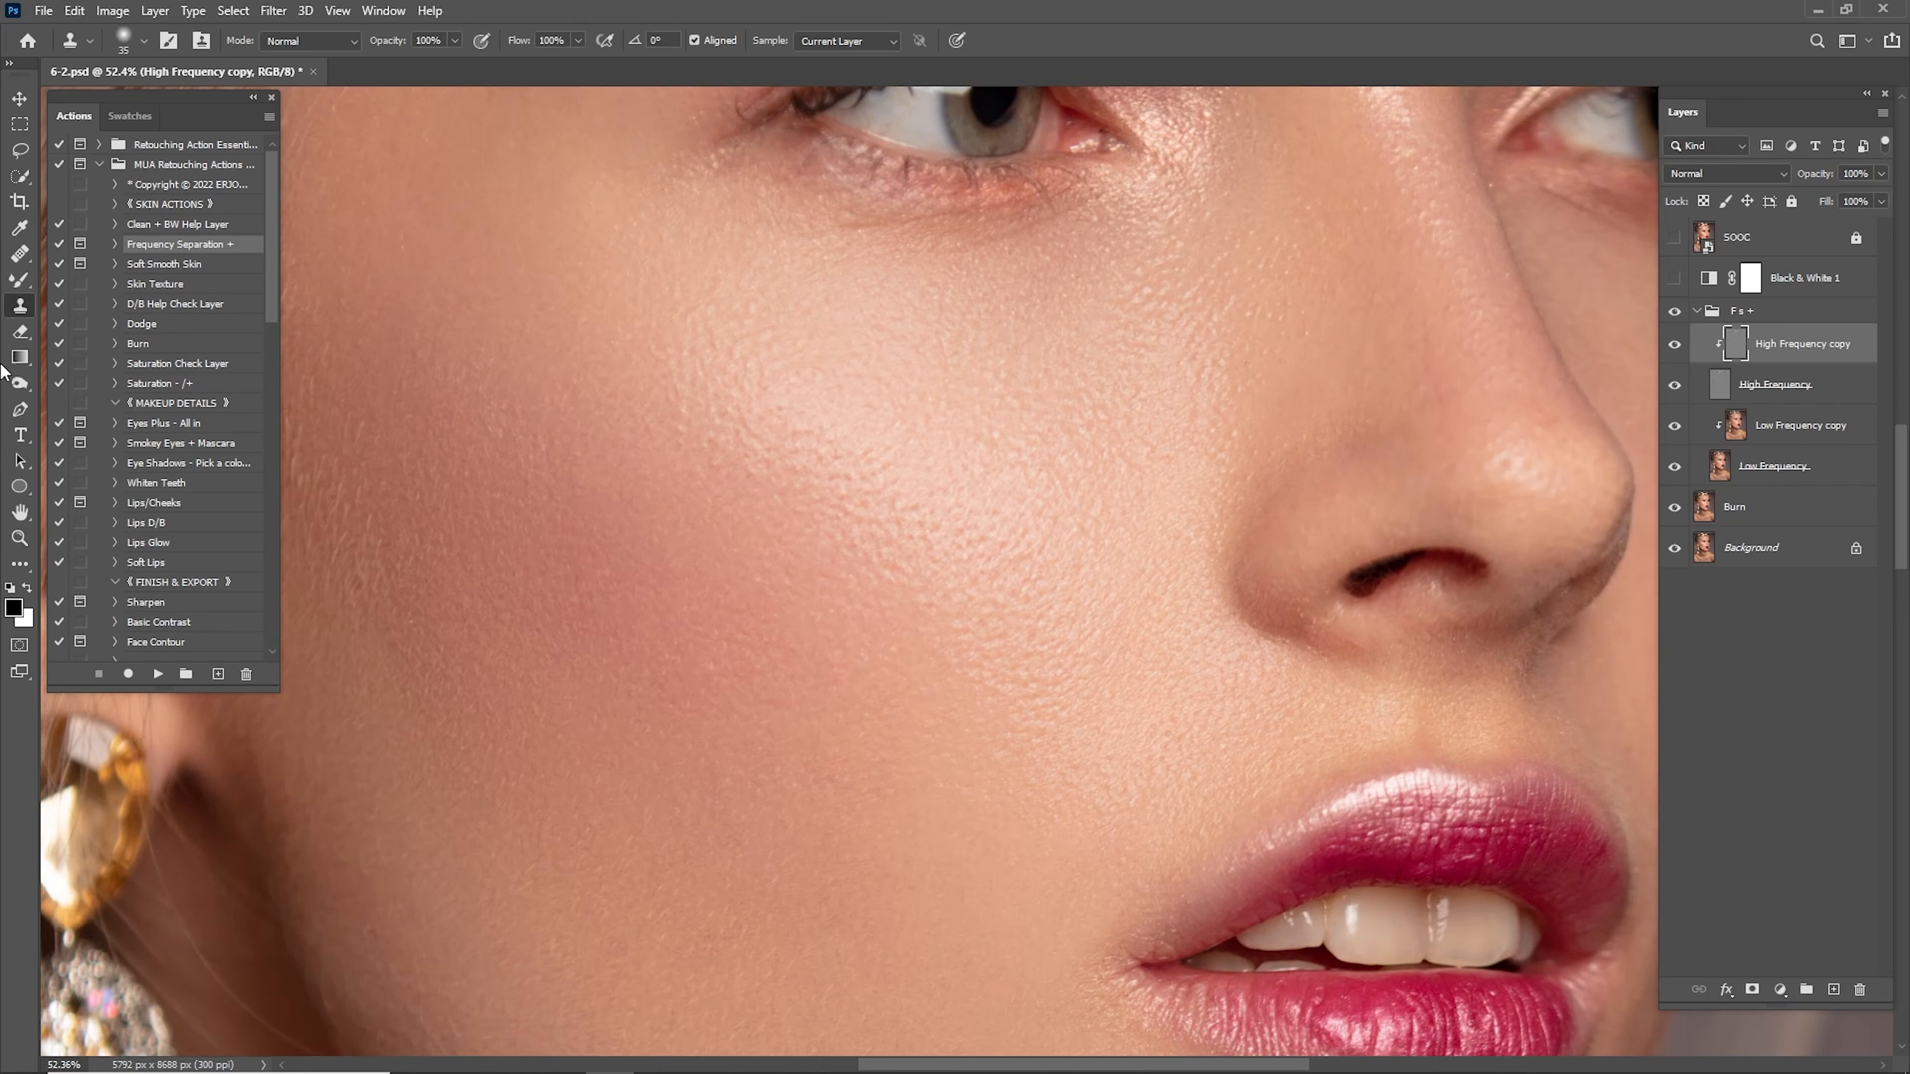
mouse_move(868, 485)
mouse_down()
mouse_move(1011, 478)
mouse_move(1233, 533)
mouse_move(919, 507)
mouse_up()
key(z)
key(s)
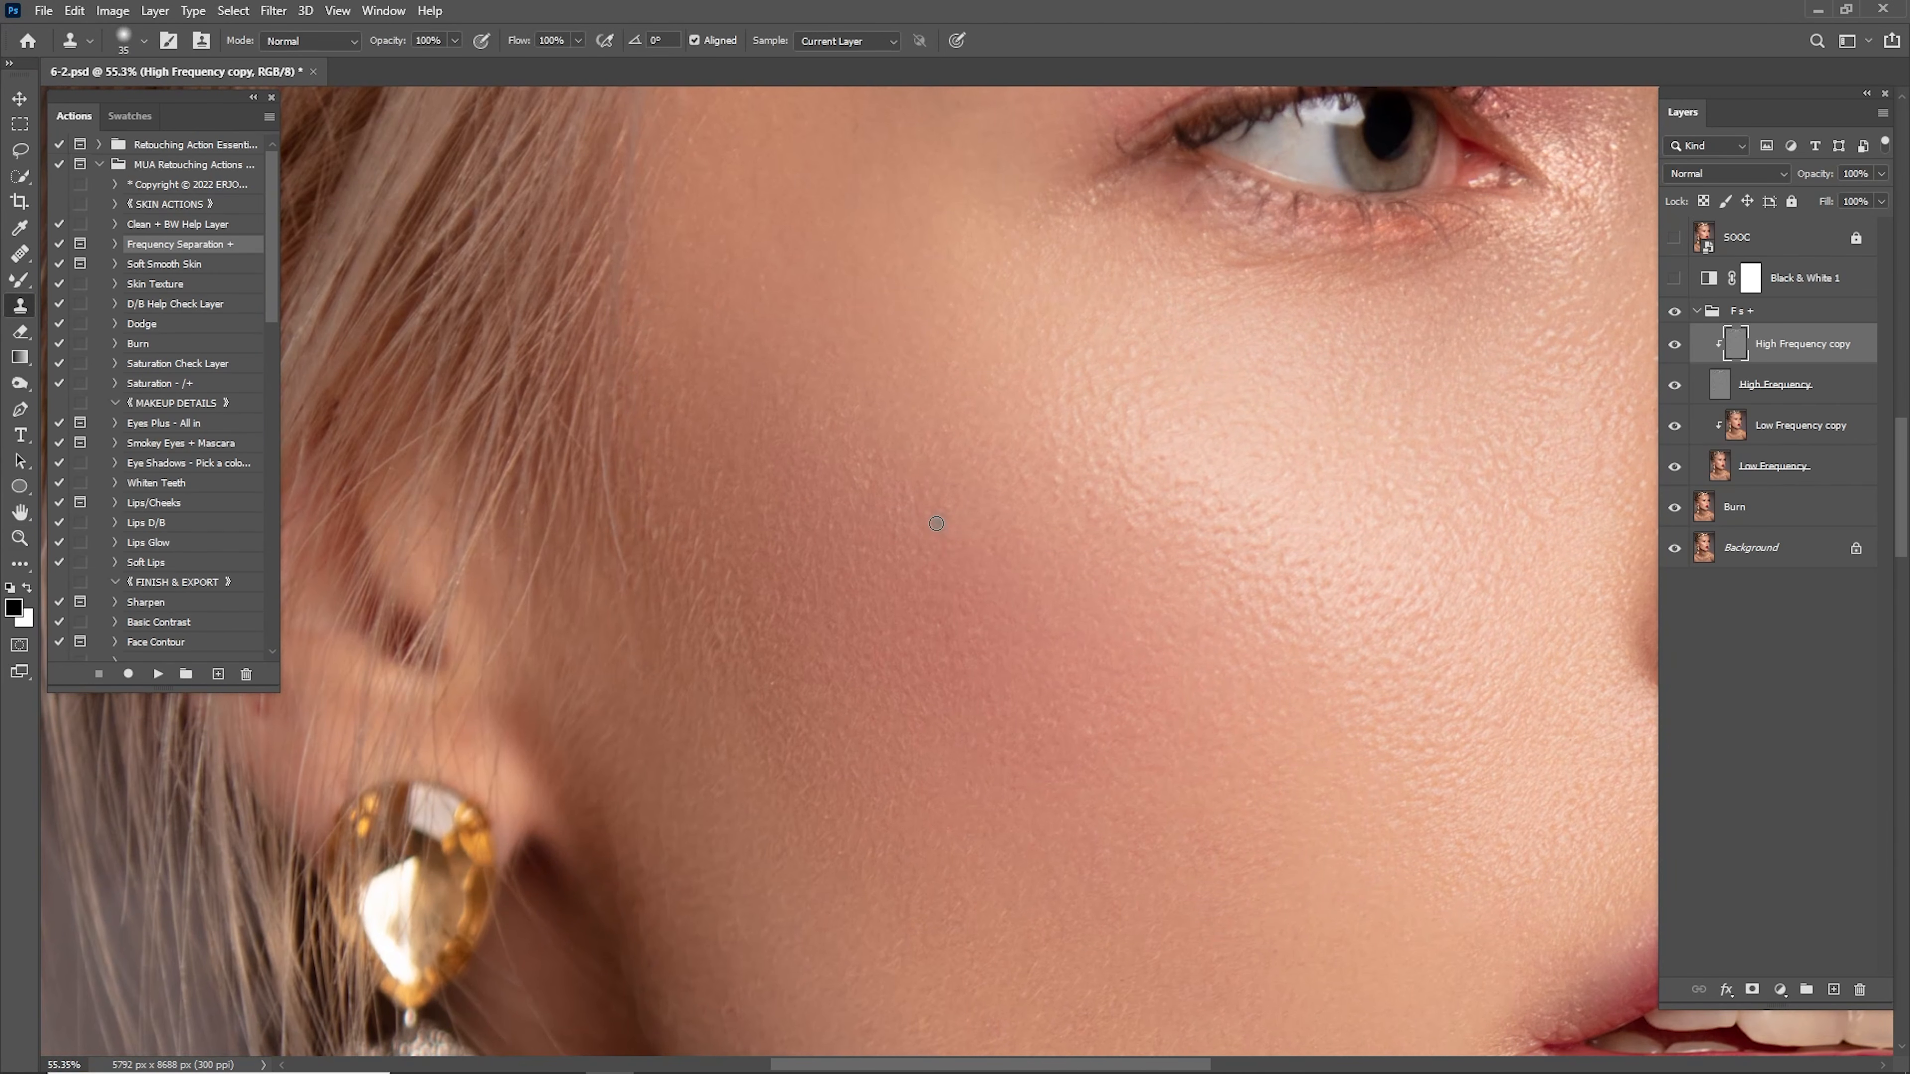
key(alt)
key(z)
mouse_move(1137, 522)
mouse_down()
mouse_move(1108, 525)
mouse_move(1287, 469)
mouse_move(1099, 500)
mouse_move(1003, 476)
mouse_move(1058, 553)
mouse_up()
key(s)
alt+click(1085, 465)
alt+click(1140, 499)
alt+click(1129, 564)
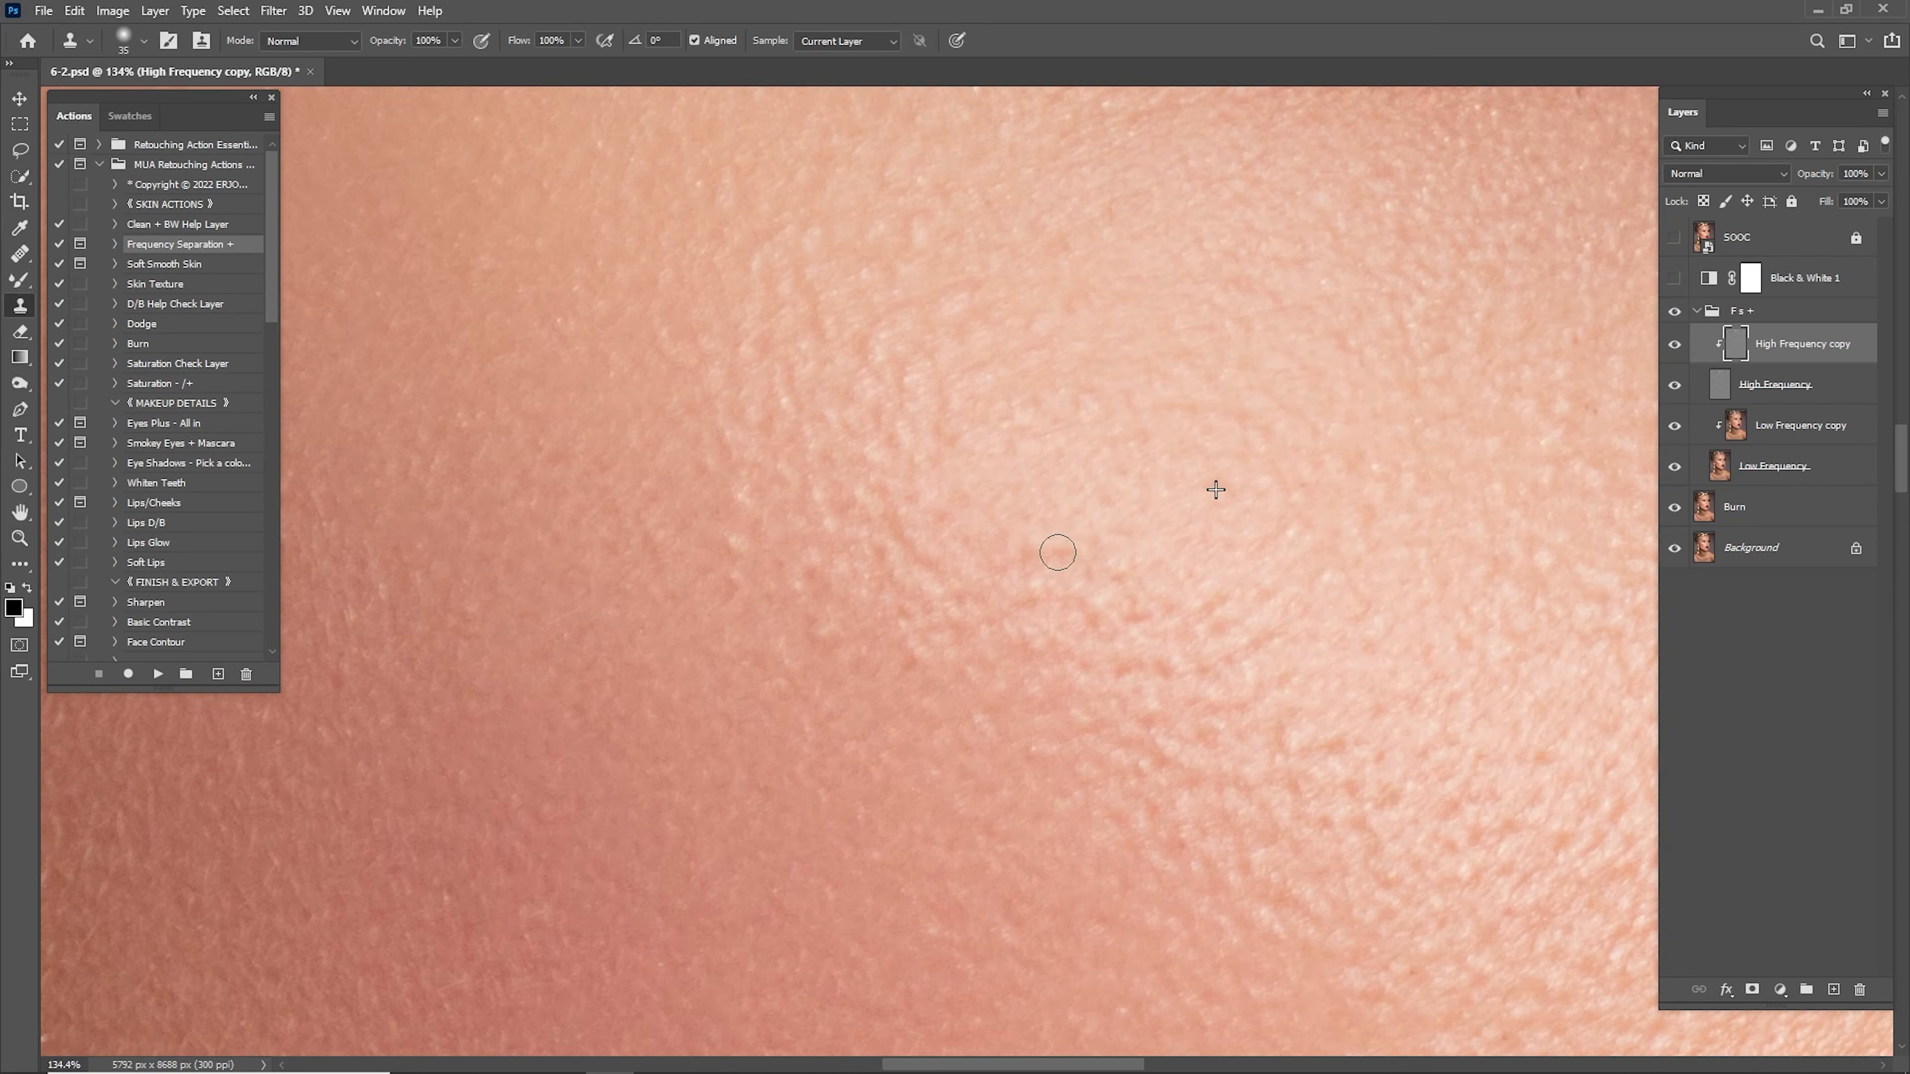
alt+click(1184, 556)
drag(1237, 620, 1230, 626)
mouse_move(1117, 682)
mouse_down()
mouse_move(1179, 662)
mouse_move(1114, 591)
mouse_up()
Check the texture between the brows and clone clean skin texture onto the inner cheek between the eye and nose.
key(z)
drag(1233, 580, 1069, 551)
mouse_move(1139, 483)
mouse_down()
mouse_move(1176, 495)
mouse_move(1133, 440)
mouse_up()
key(s)
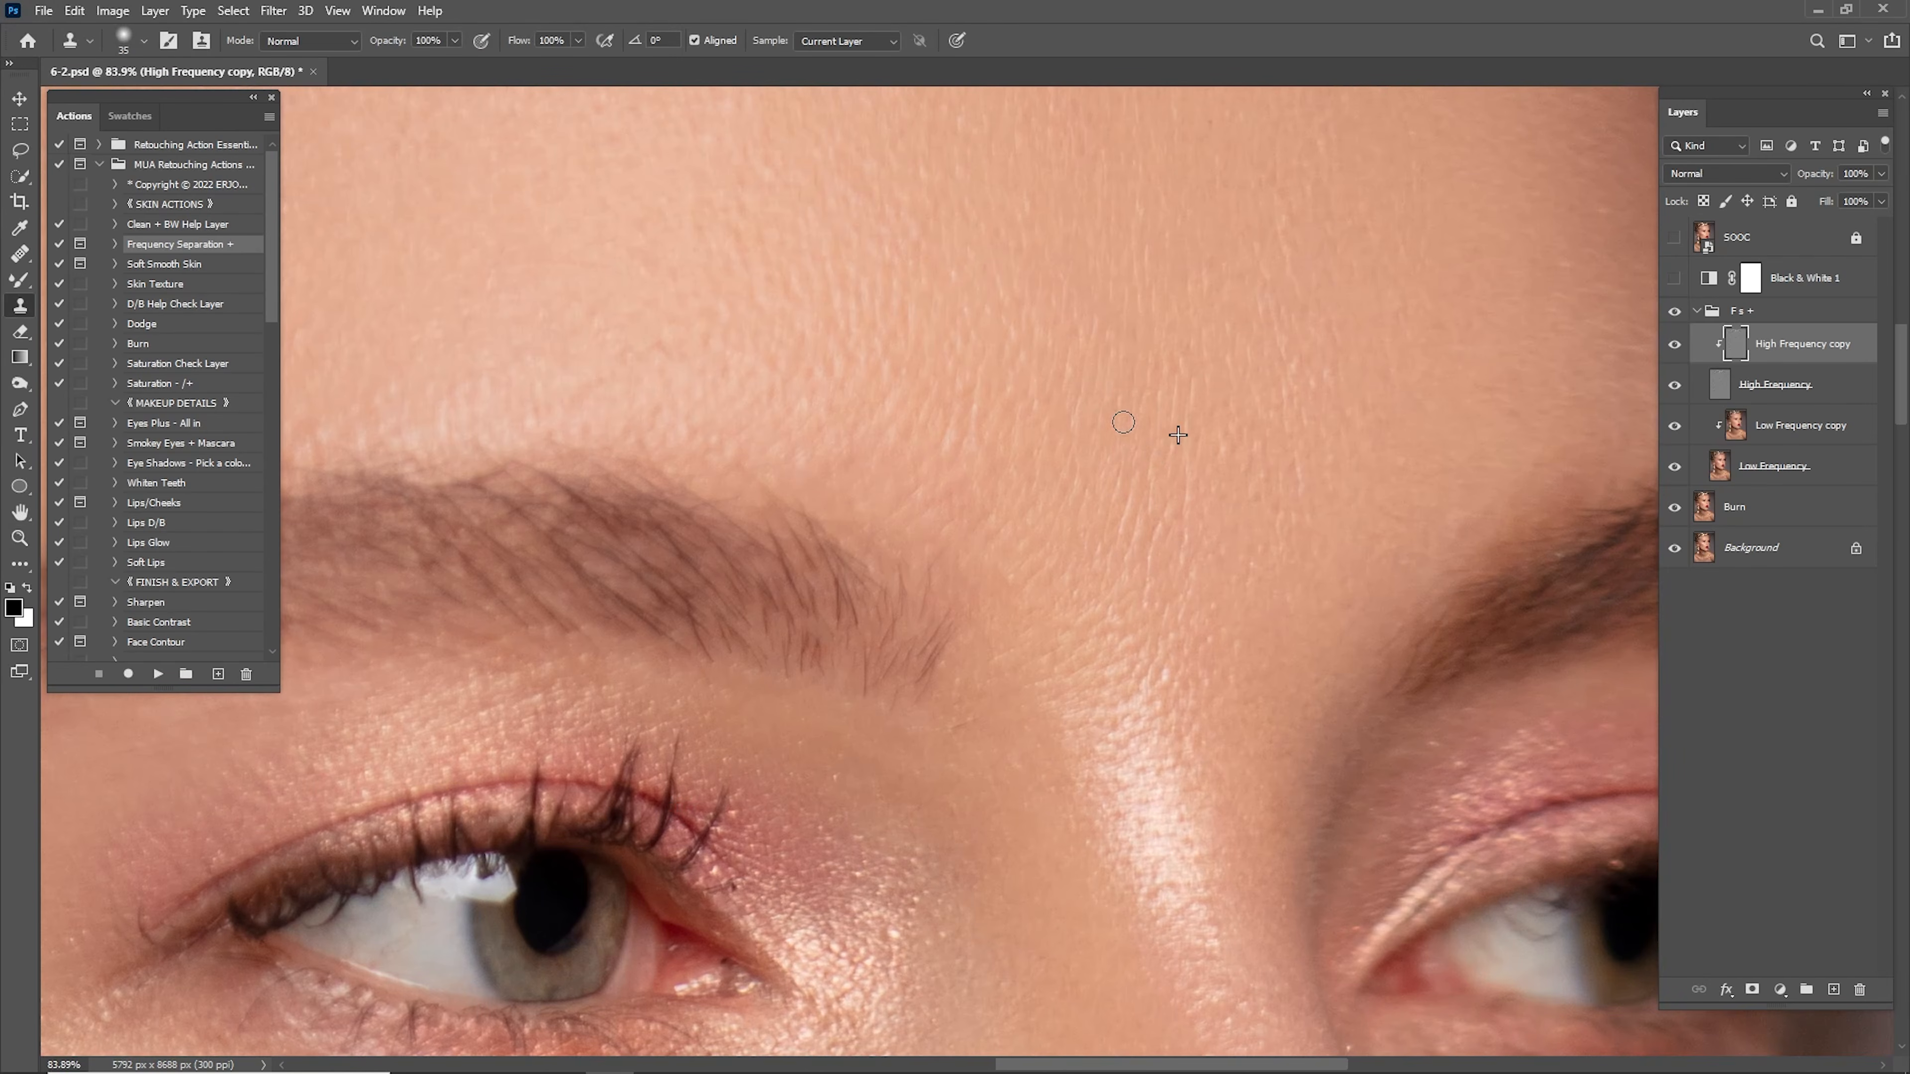
scroll(1173, 427, down, 10)
key(z)
mouse_move(1216, 399)
mouse_down()
mouse_move(1193, 524)
mouse_move(1215, 512)
mouse_move(1232, 555)
mouse_up()
key(s)
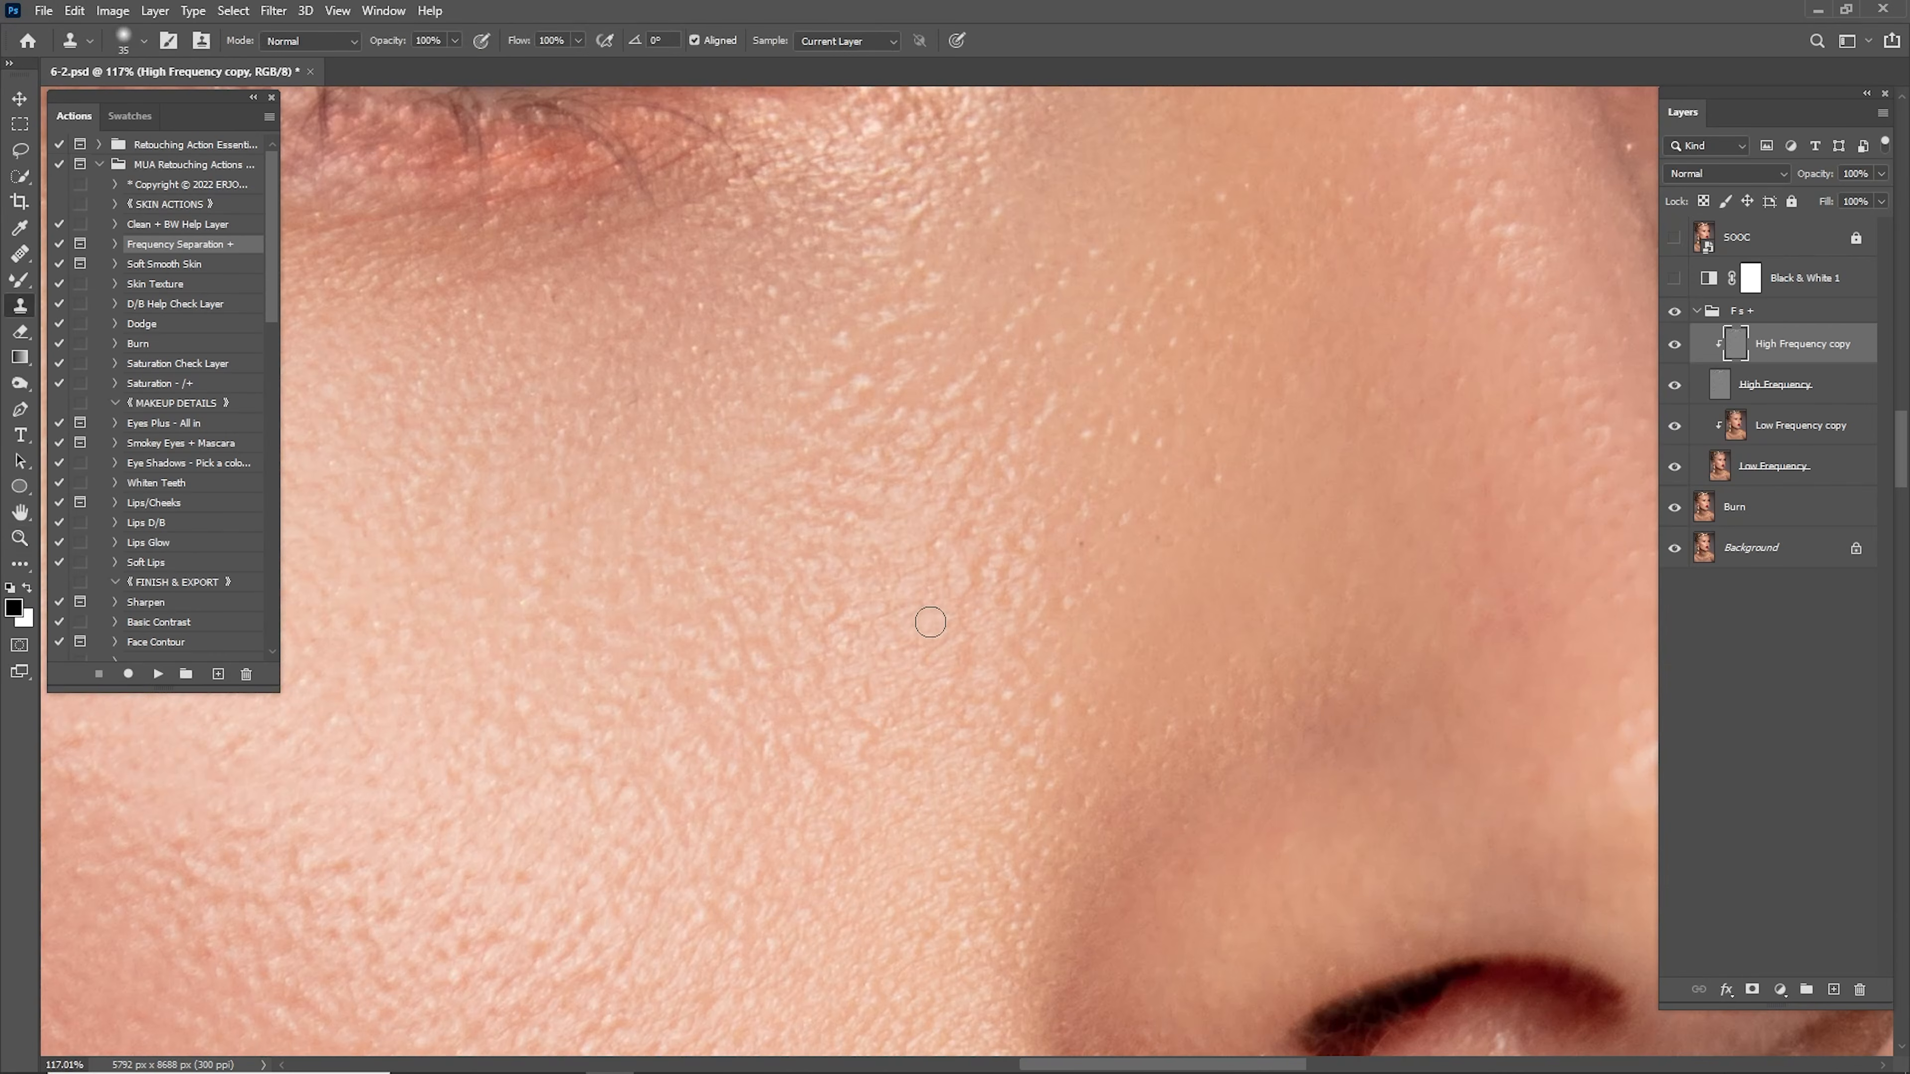
alt+click(900, 607)
mouse_move(1254, 464)
mouse_down()
mouse_move(1319, 479)
mouse_move(1291, 419)
mouse_move(1322, 499)
mouse_move(1177, 568)
mouse_up()
key(ctrl+z)
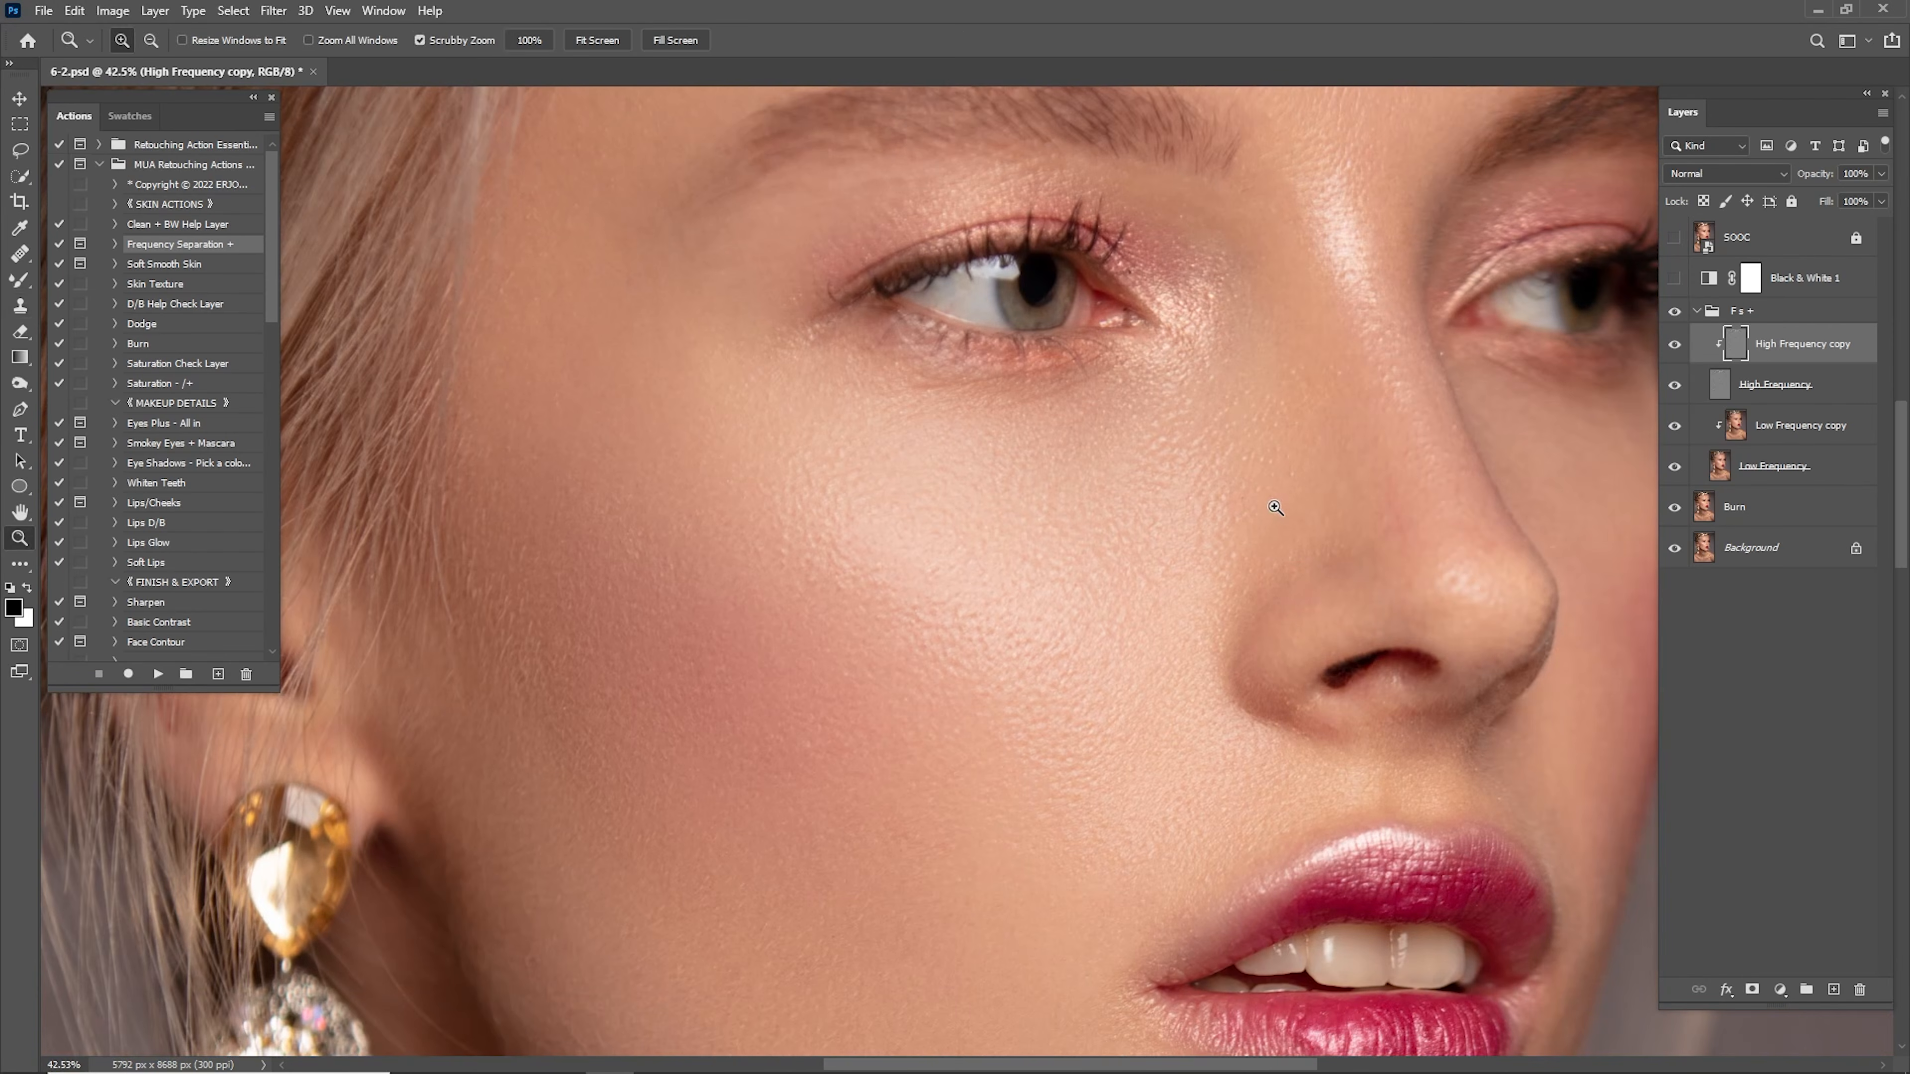
Clone clean skin texture over the remaining rough spots around the nose, resampling from nearby skin.
mouse_move(1278, 507)
mouse_down()
mouse_move(1359, 511)
mouse_move(1247, 515)
mouse_move(1191, 475)
mouse_move(1161, 521)
mouse_up()
key(s)
alt+click(1323, 546)
alt+click(1287, 594)
alt+click(1308, 473)
click(1246, 454)
mouse_move(1310, 403)
mouse_down()
mouse_move(1283, 398)
mouse_move(1233, 490)
mouse_move(1253, 512)
mouse_move(1154, 602)
mouse_up()
mouse_move(1155, 602)
mouse_down()
mouse_move(1181, 439)
mouse_move(1100, 597)
mouse_move(1177, 544)
mouse_move(1121, 664)
mouse_up()
Clone clean skin texture over the uneven spots on the forehead above the nearer eyebrow.
drag(945, 370, 1062, 418)
key(s)
alt+click(1092, 427)
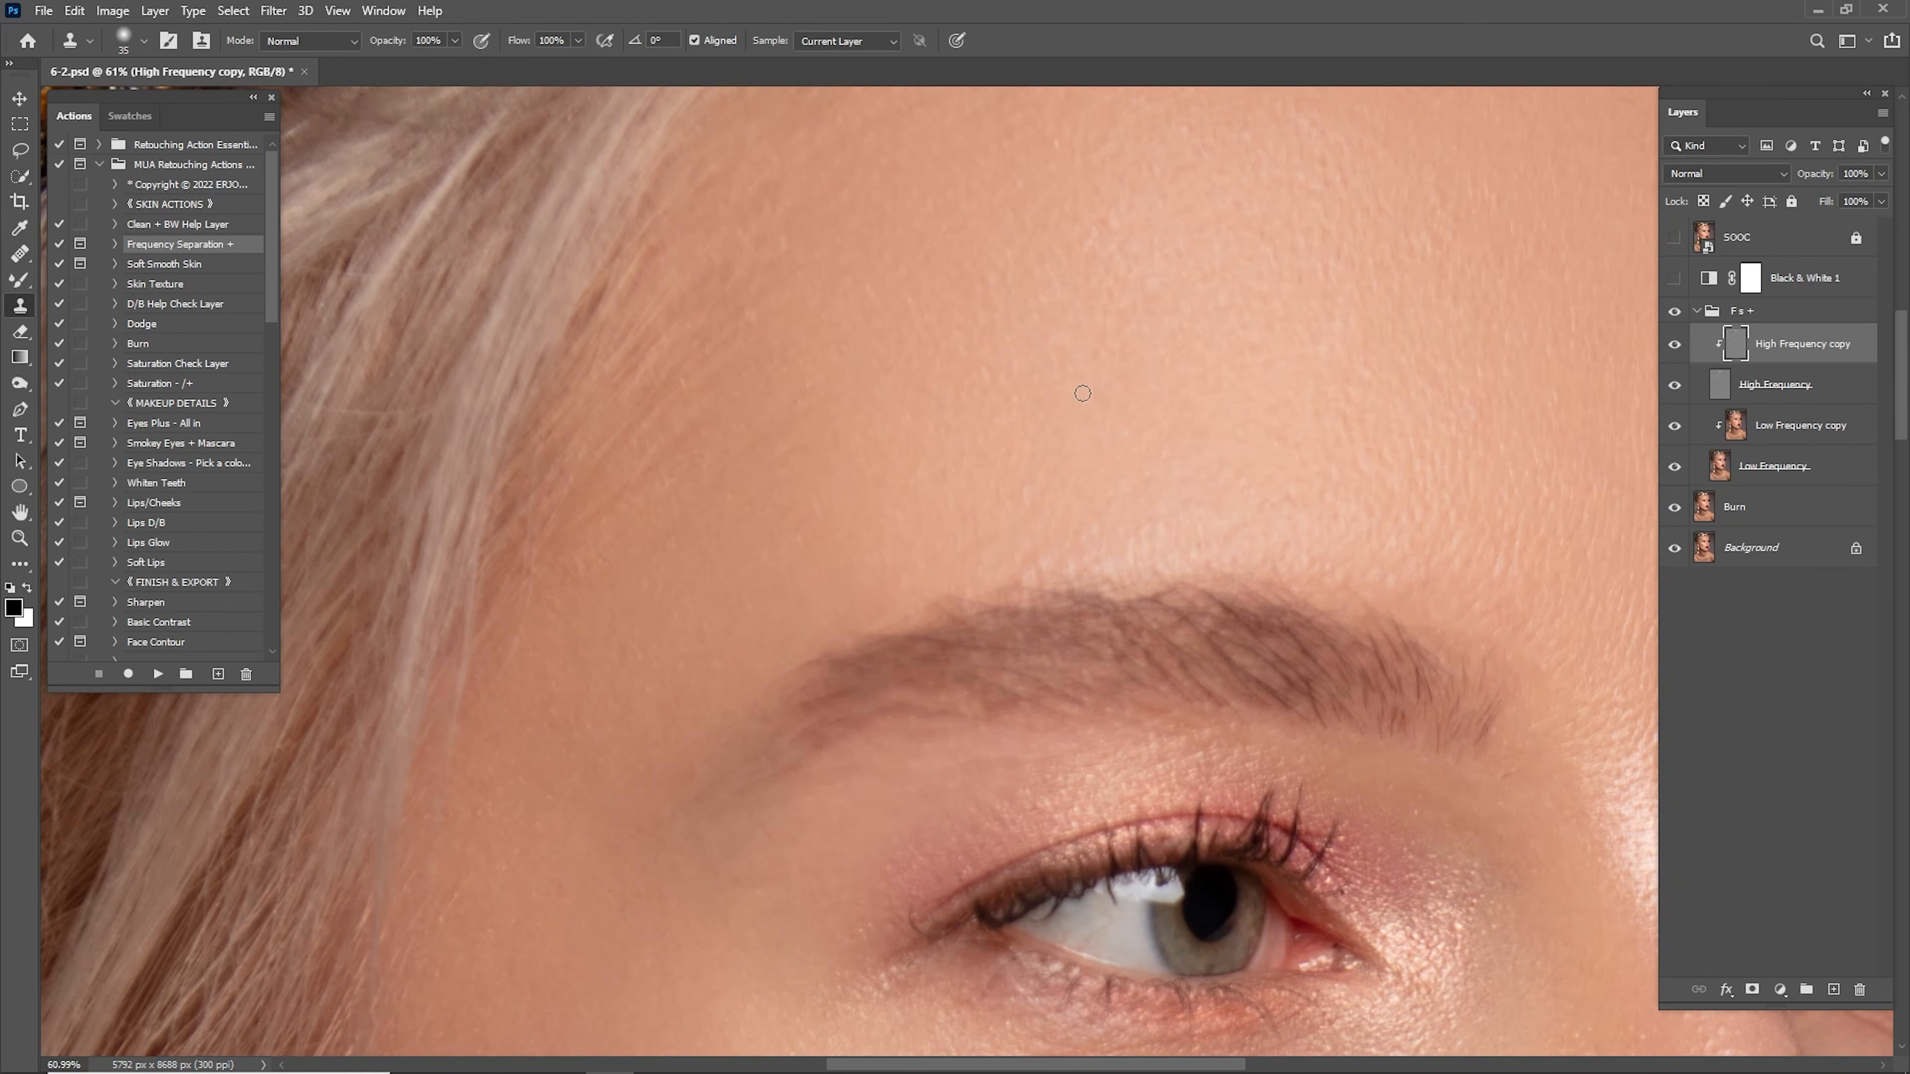
click(1074, 404)
alt+click(1087, 375)
drag(1130, 316, 1085, 493)
click(1064, 470)
Compare the whole portrait with and without the F s + group.
click(1676, 313)
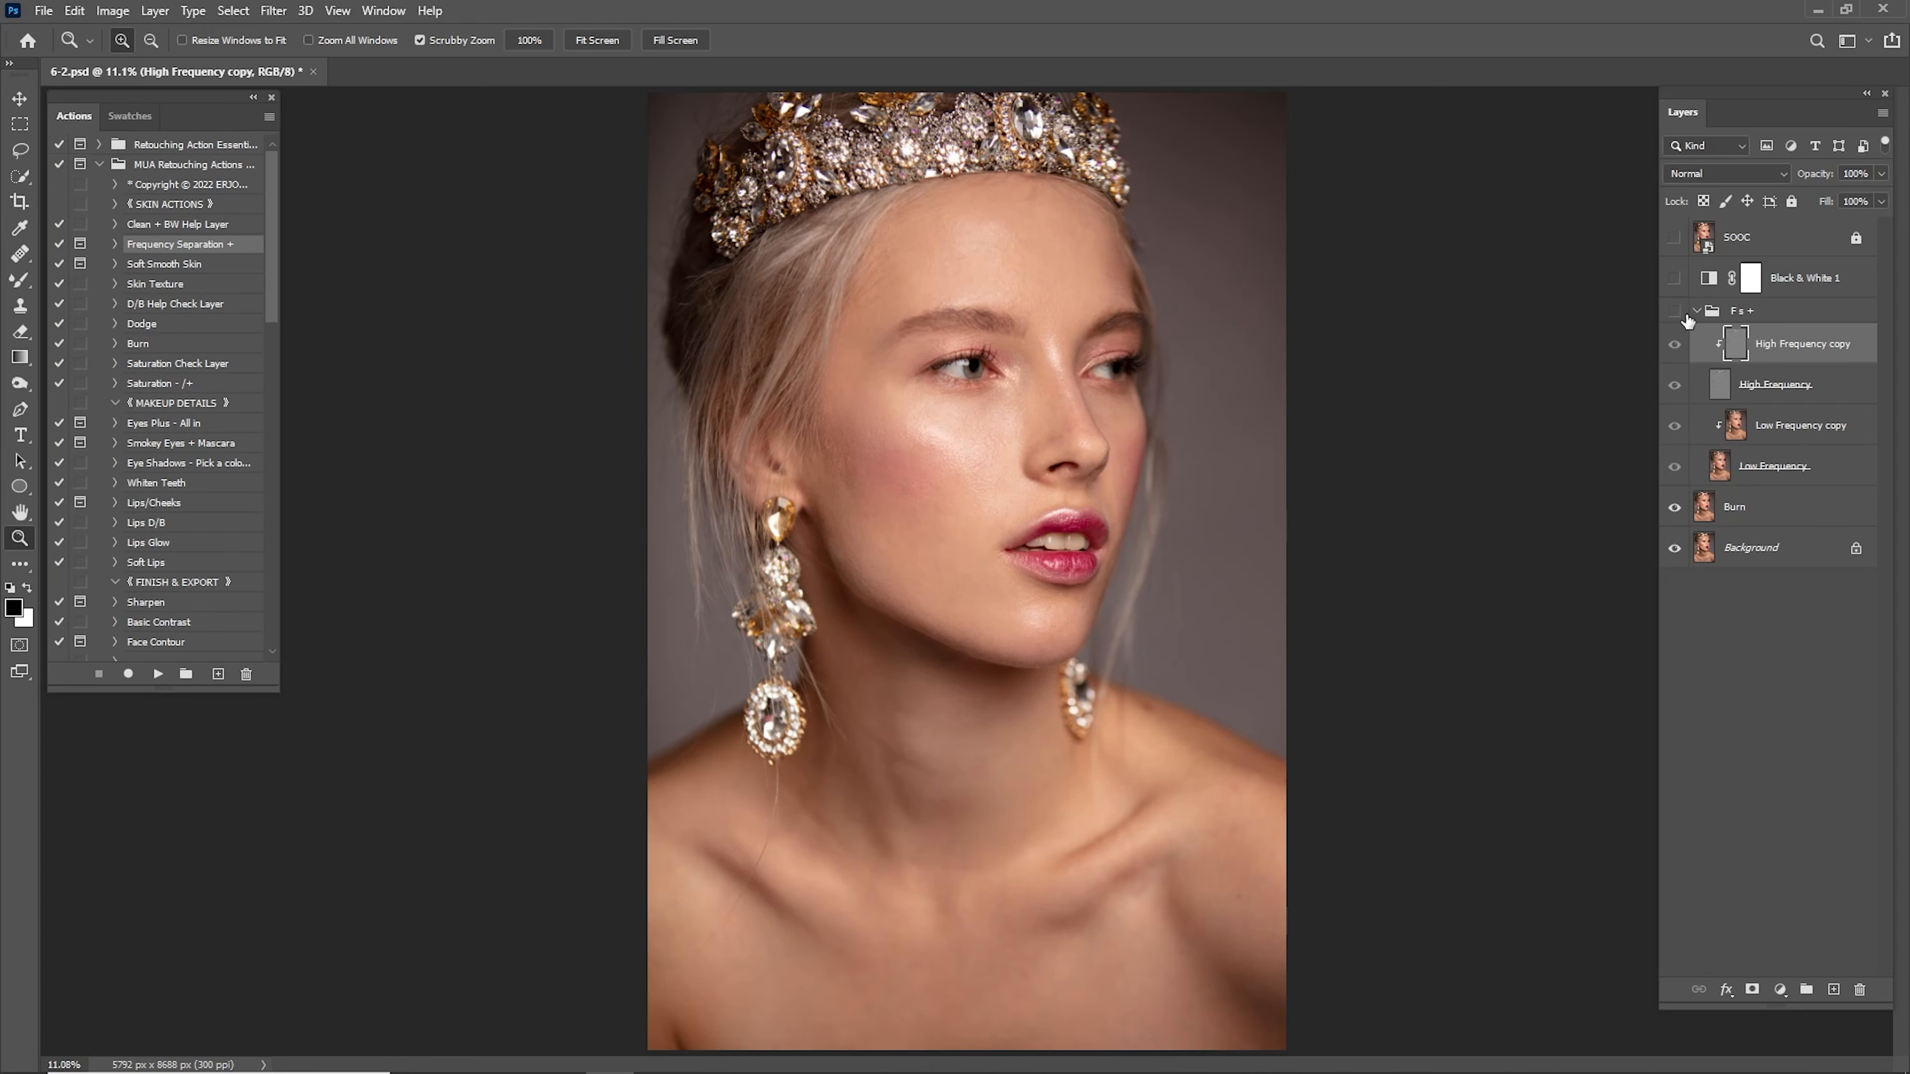
click(1675, 312)
click(1676, 316)
click(1678, 317)
Collapse the F s + group and merge it into a single layer.
click(1724, 316)
click(1696, 311)
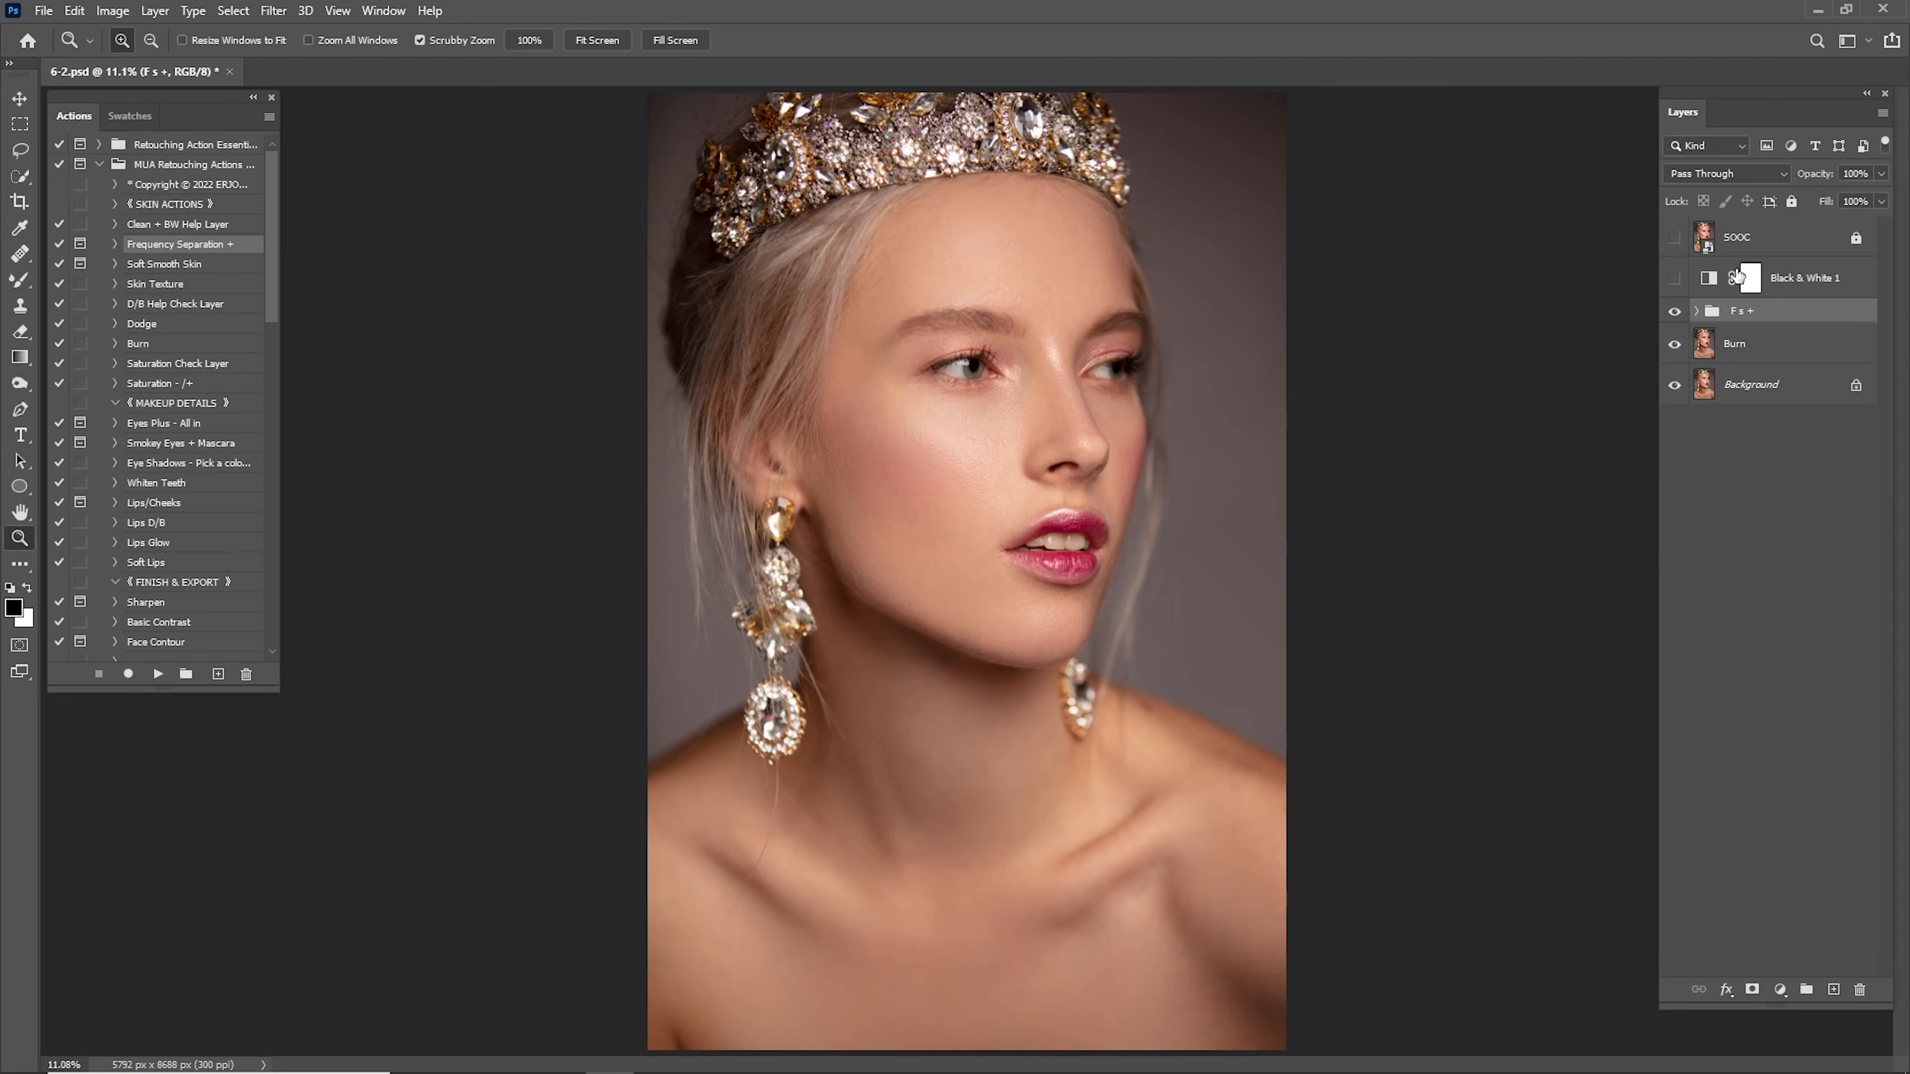
right_click(1756, 313)
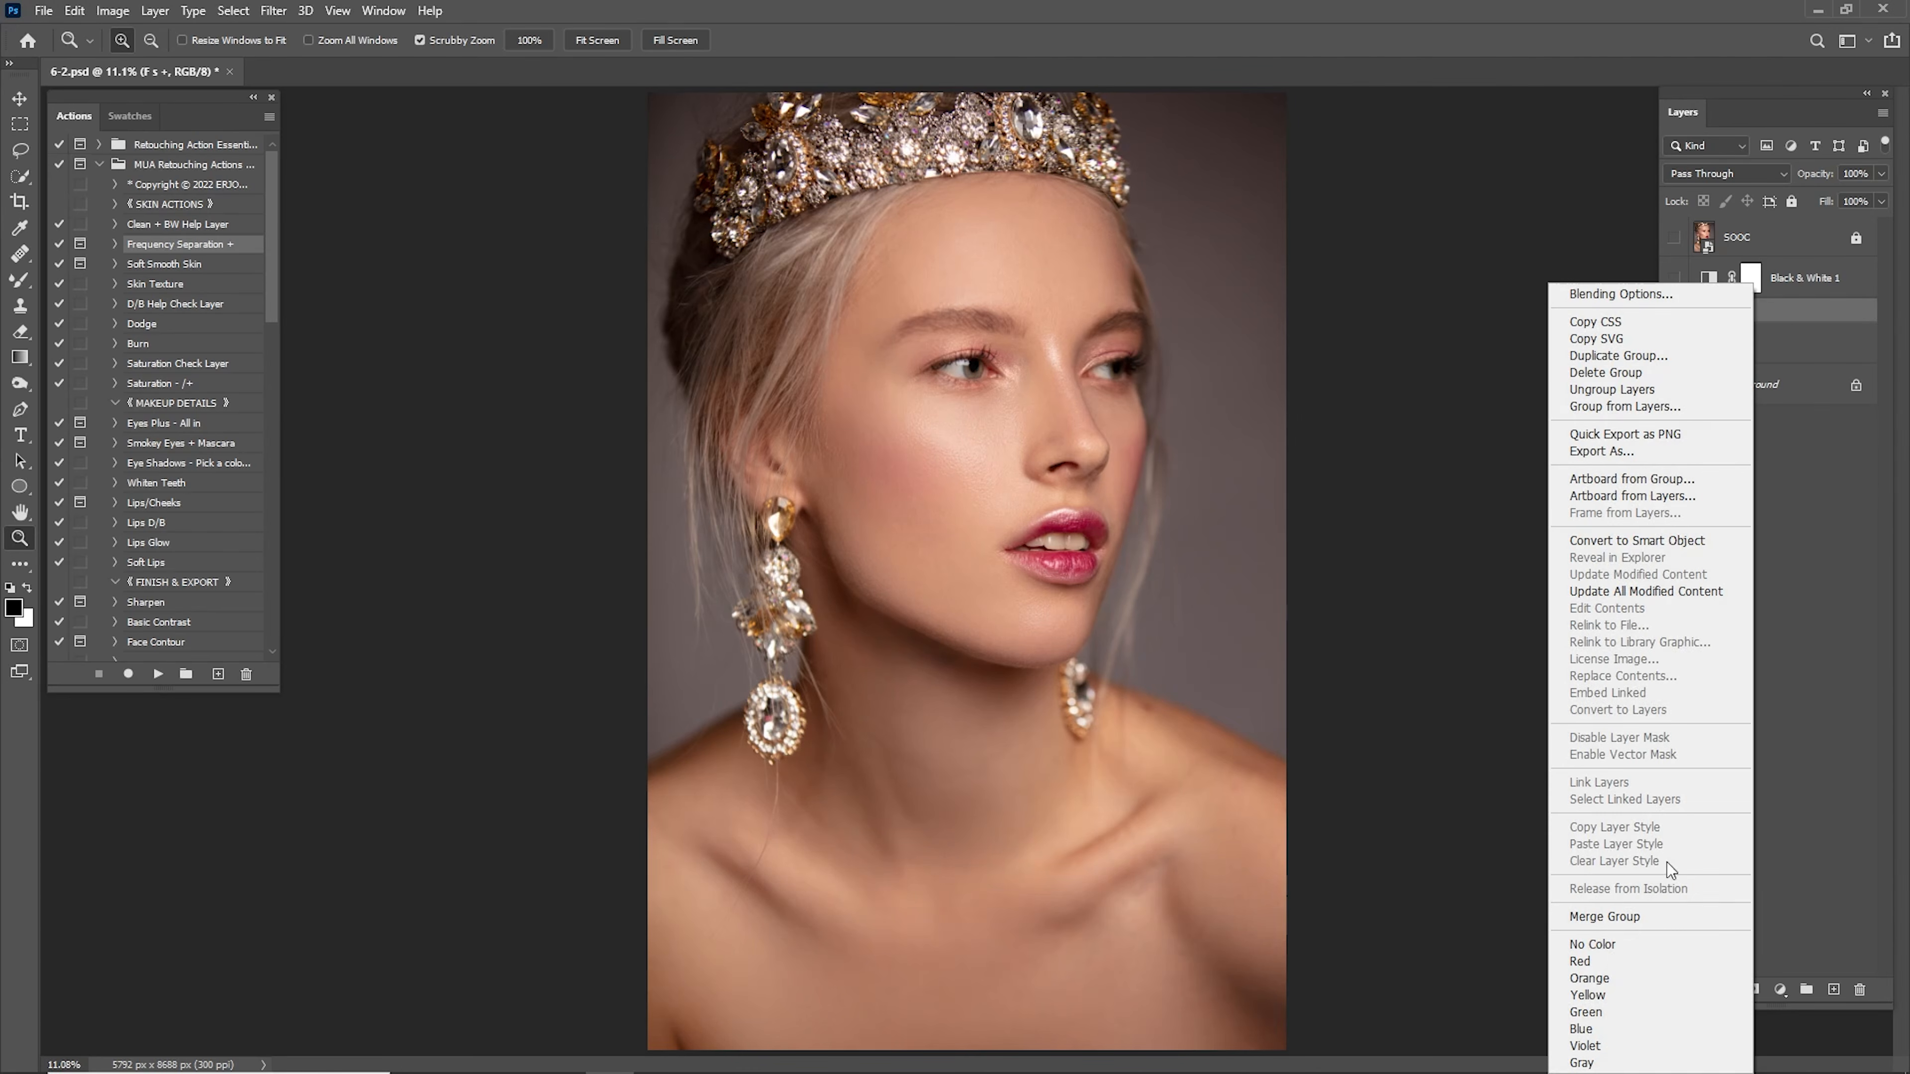
click(1630, 917)
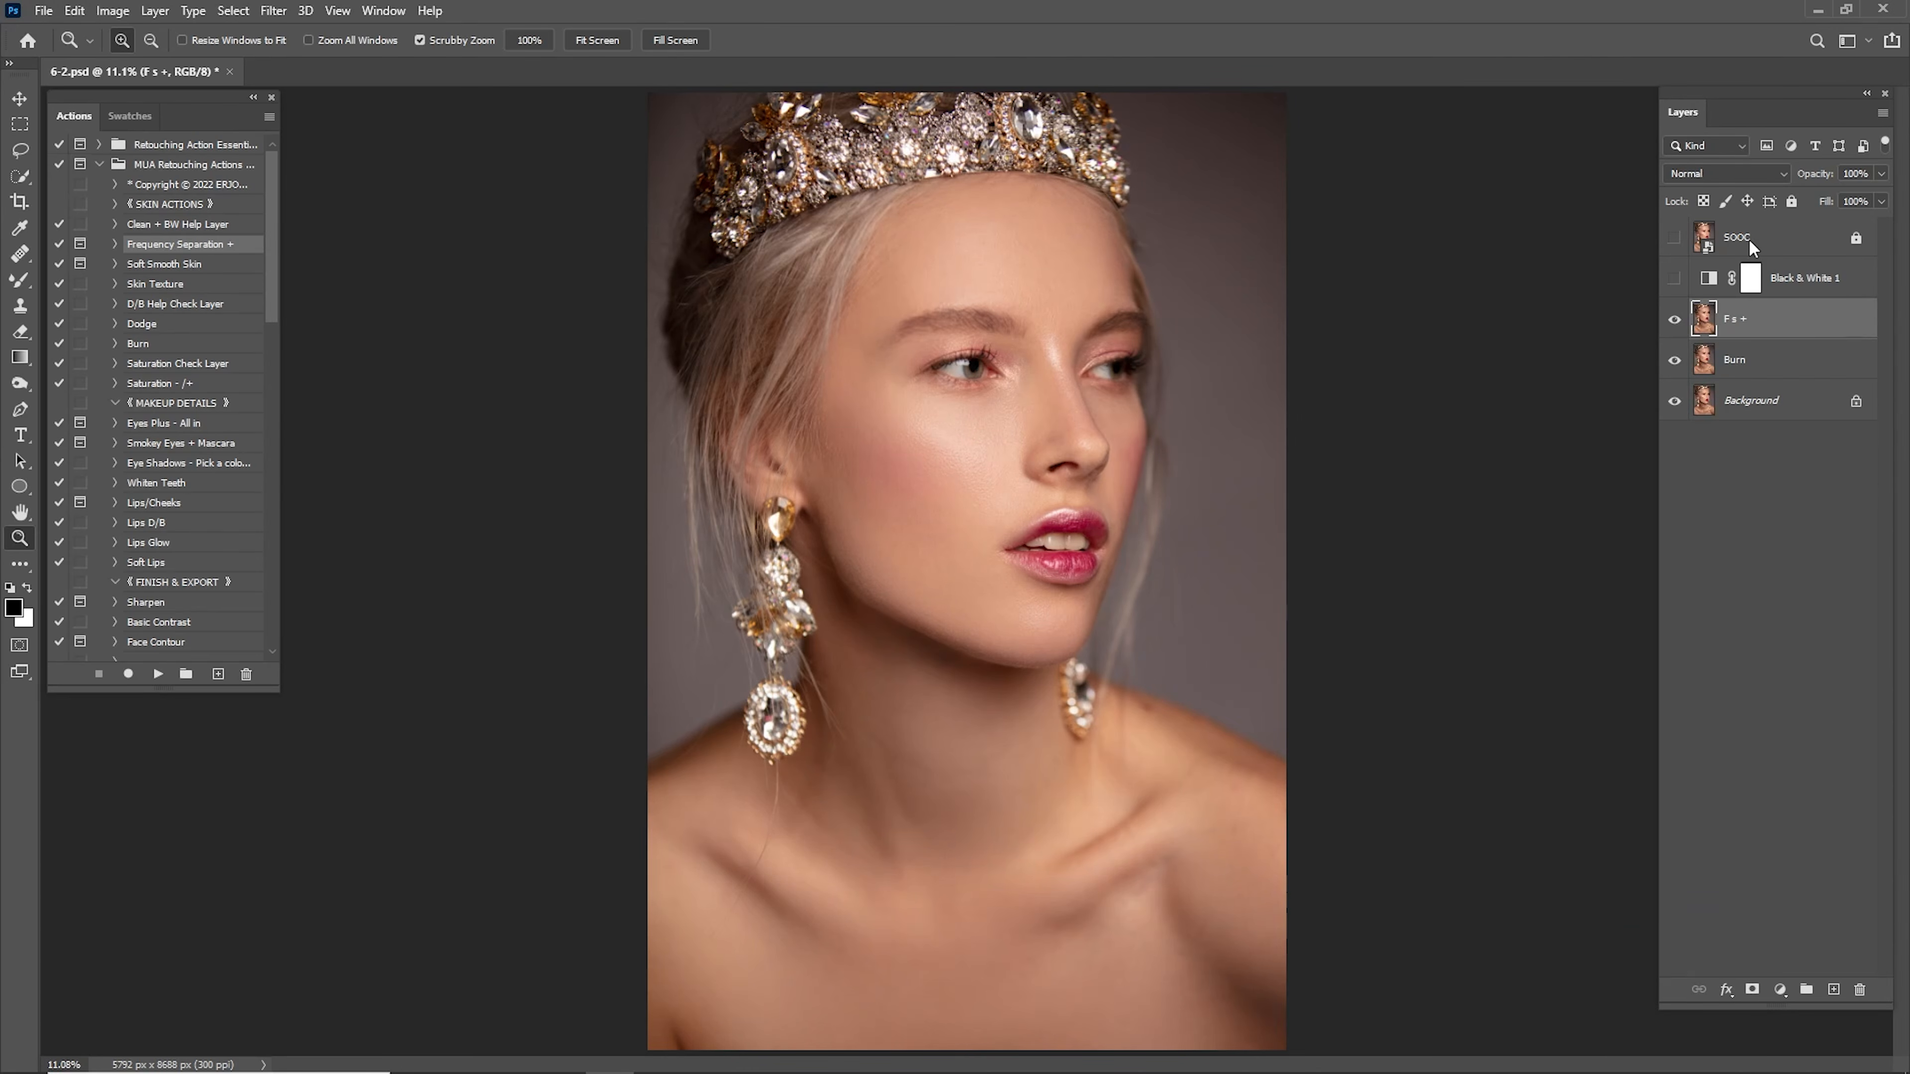
Compare the portrait with and without the merged F s + layer, and against the original SOOC layer.
click(1673, 319)
click(1673, 319)
click(1673, 318)
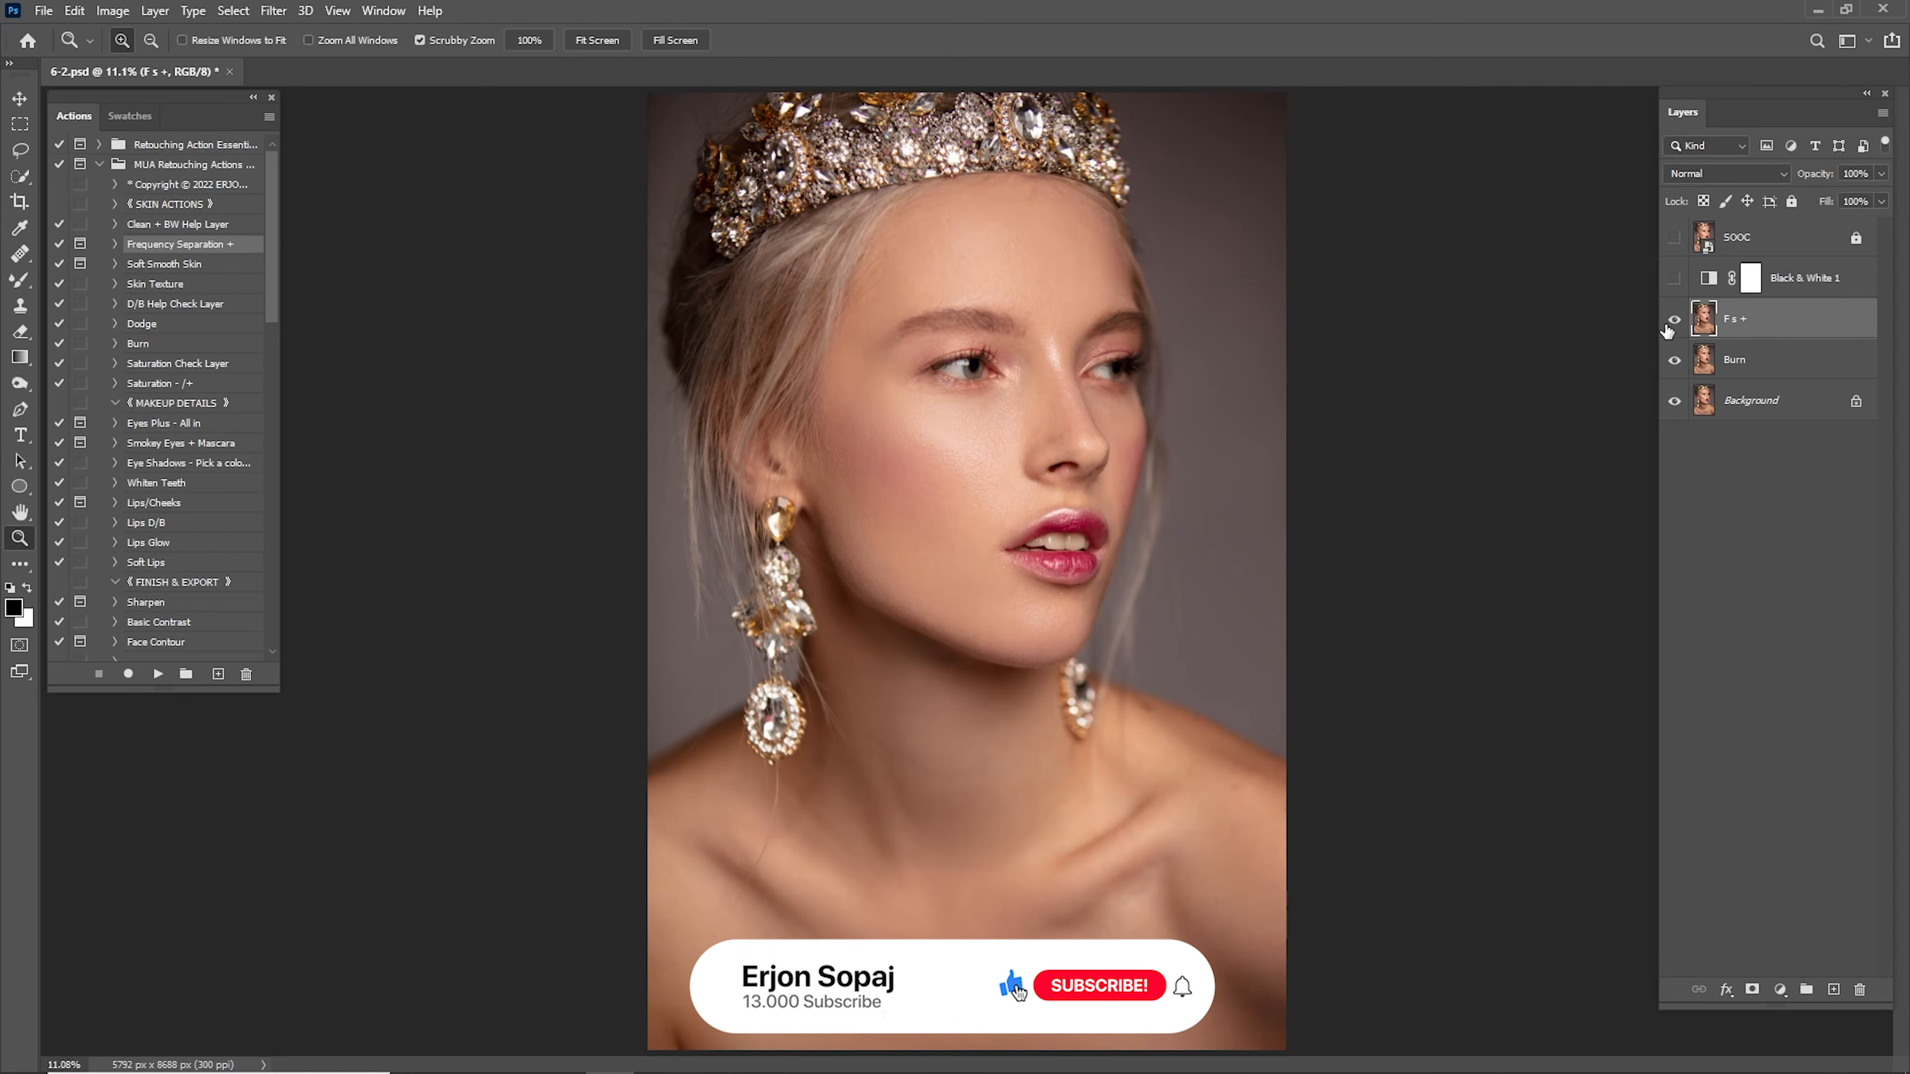
click(1674, 318)
click(1674, 319)
click(1675, 239)
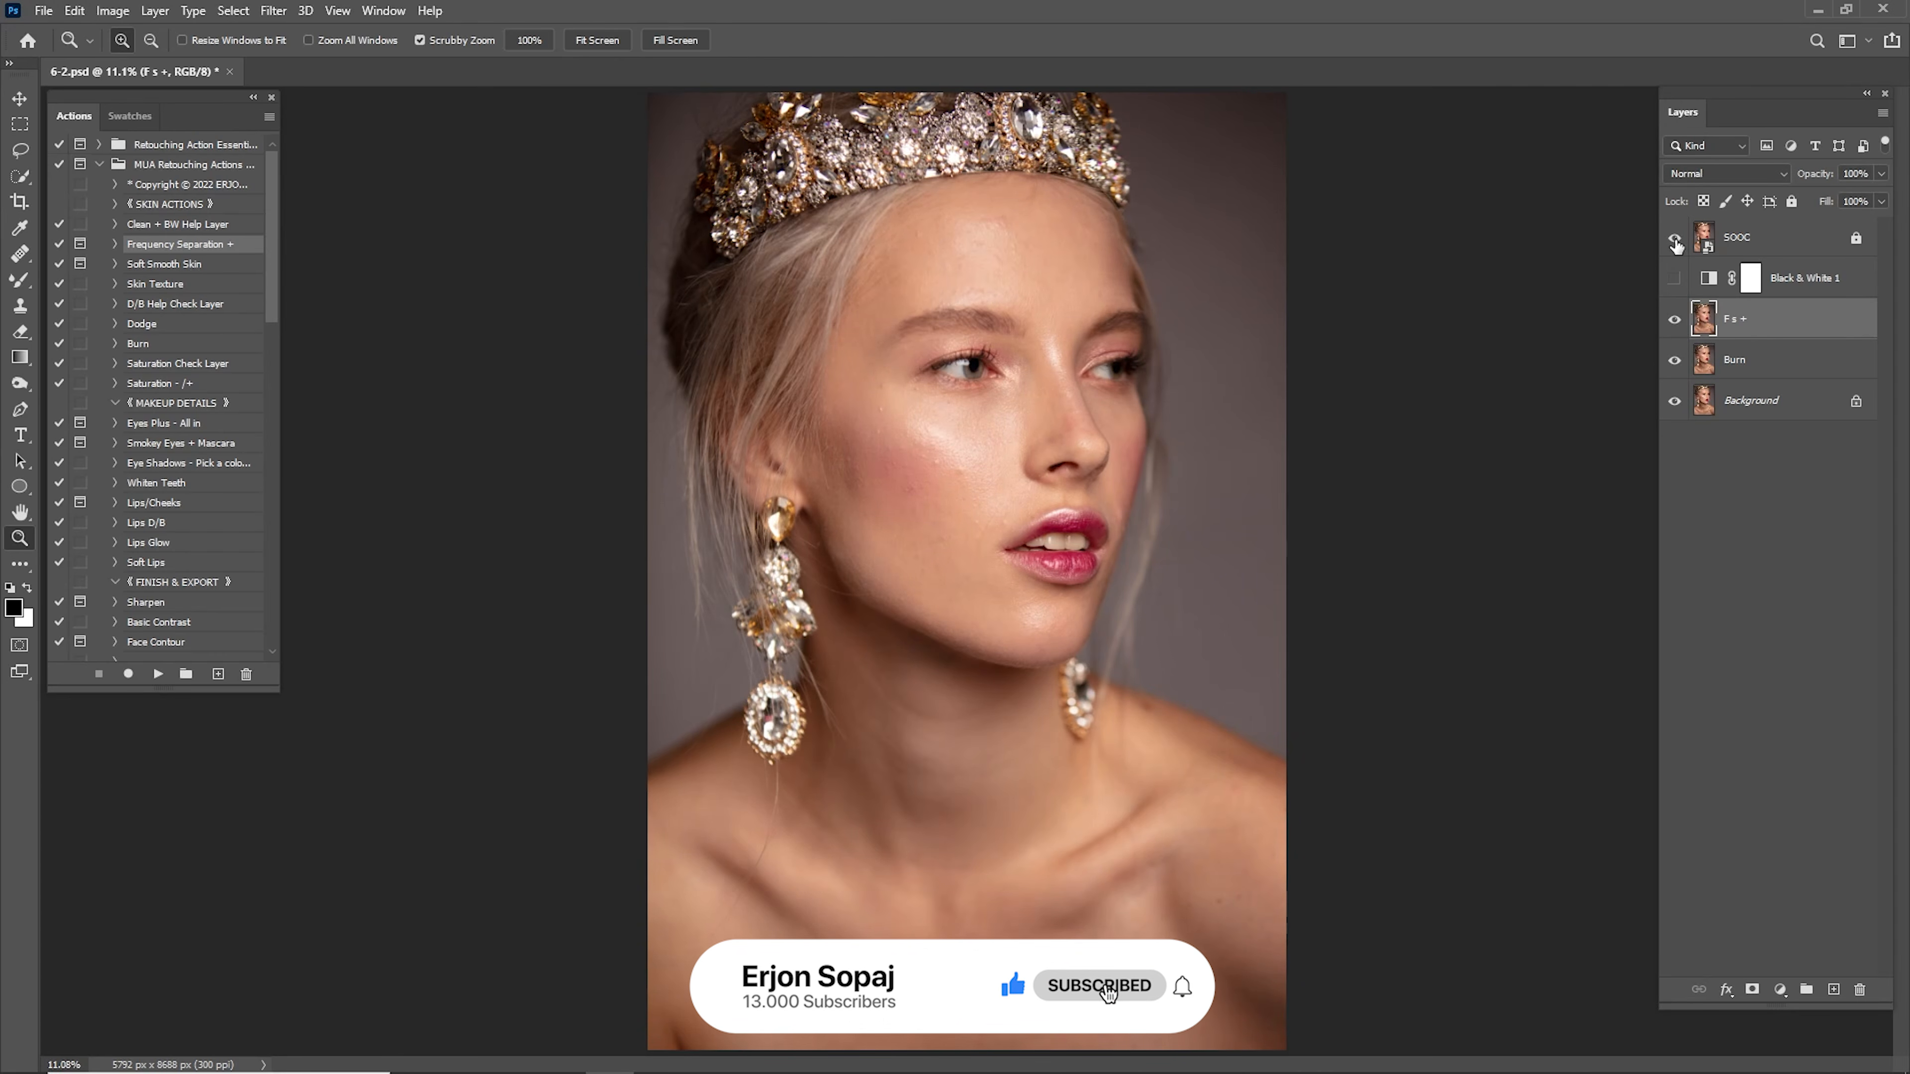
click(1675, 239)
click(1675, 240)
click(1675, 239)
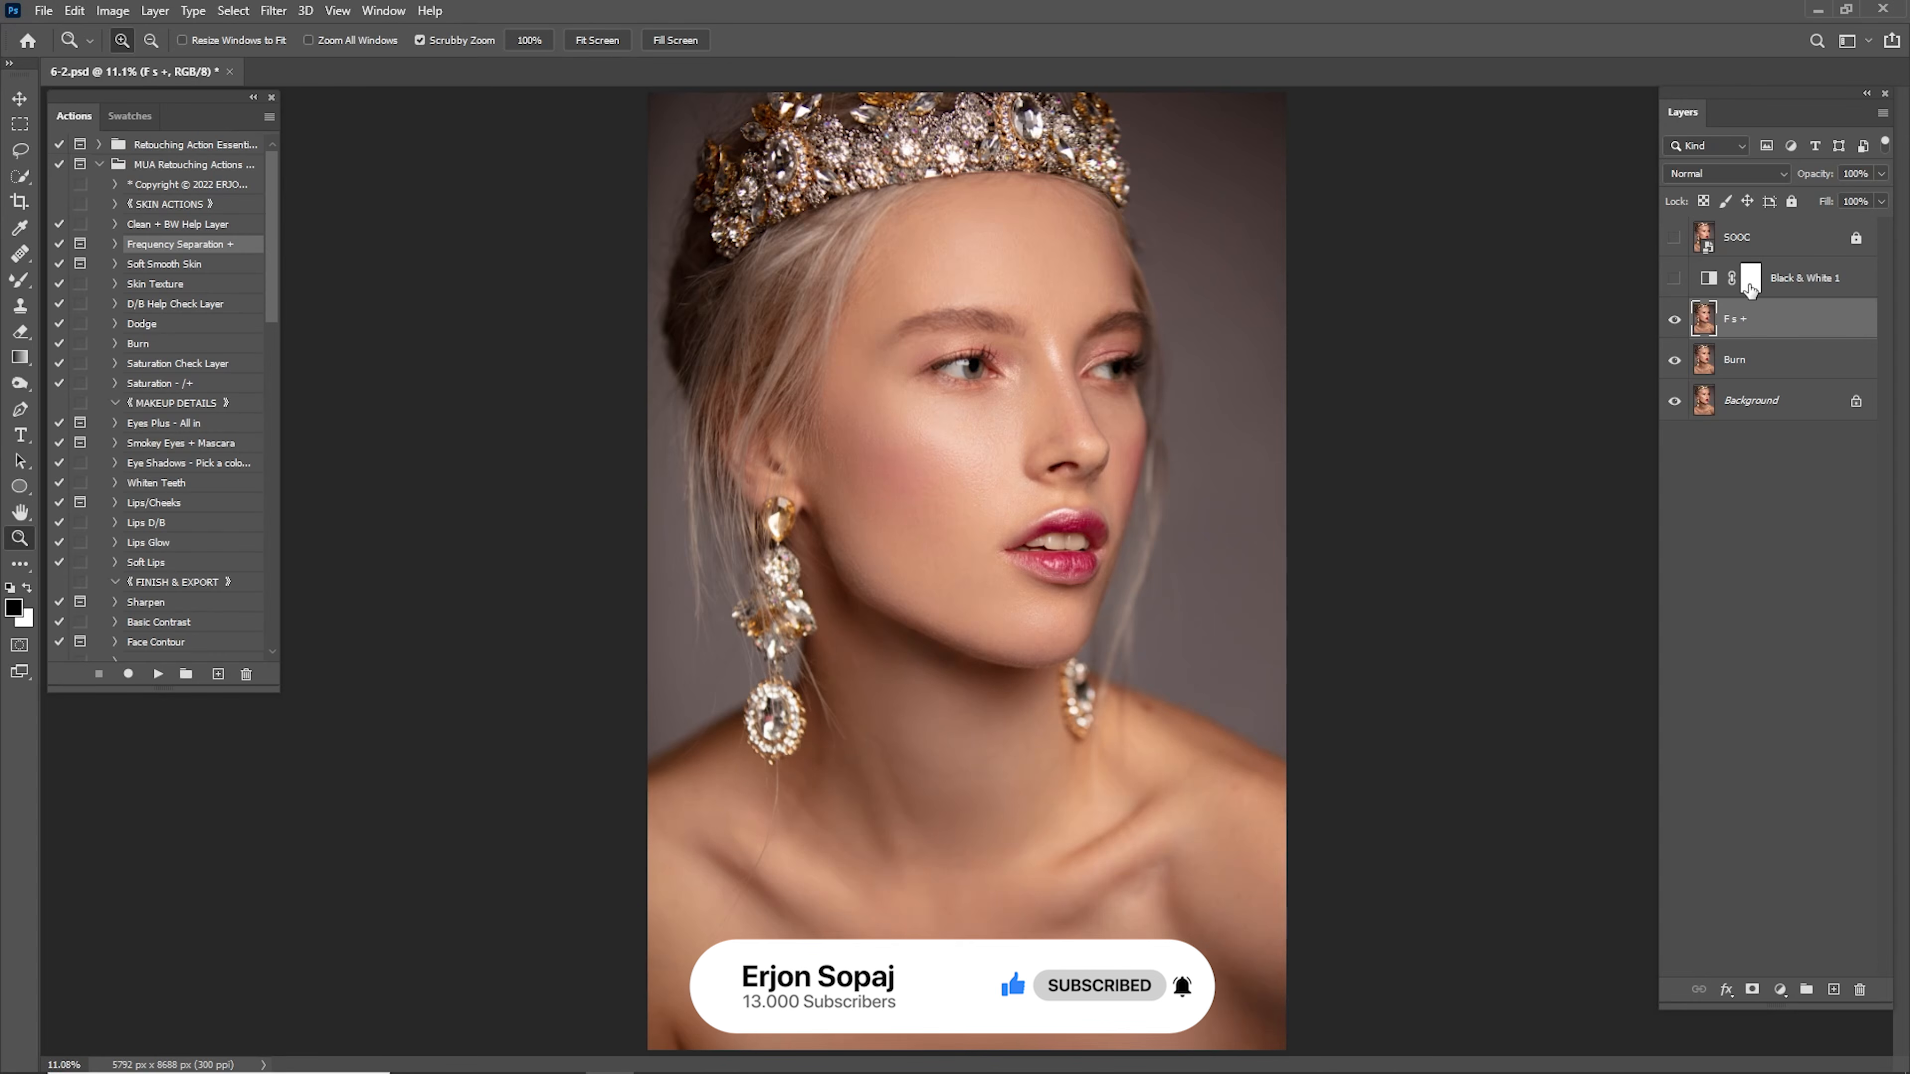
Merge the F s + and Burn layers into one layer.
shift+click(1752, 360)
right_click(1734, 361)
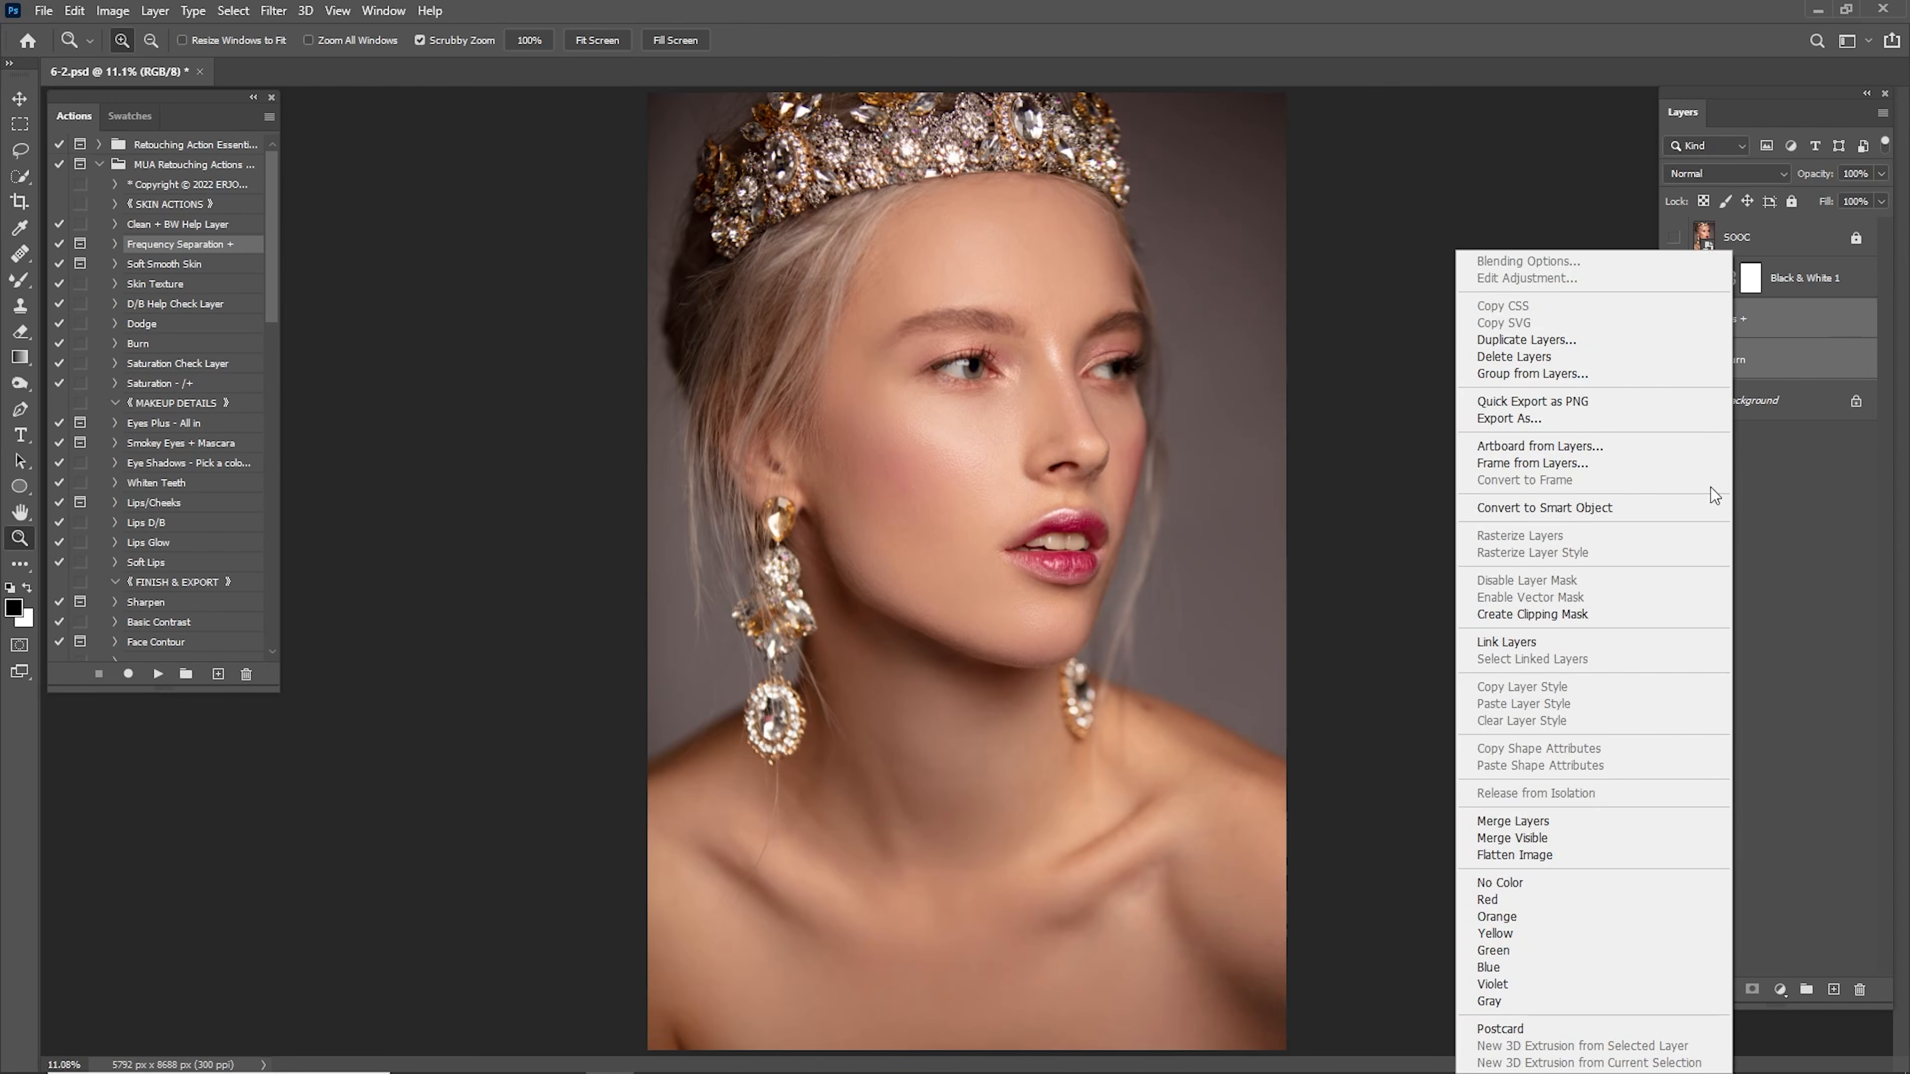
click(1585, 820)
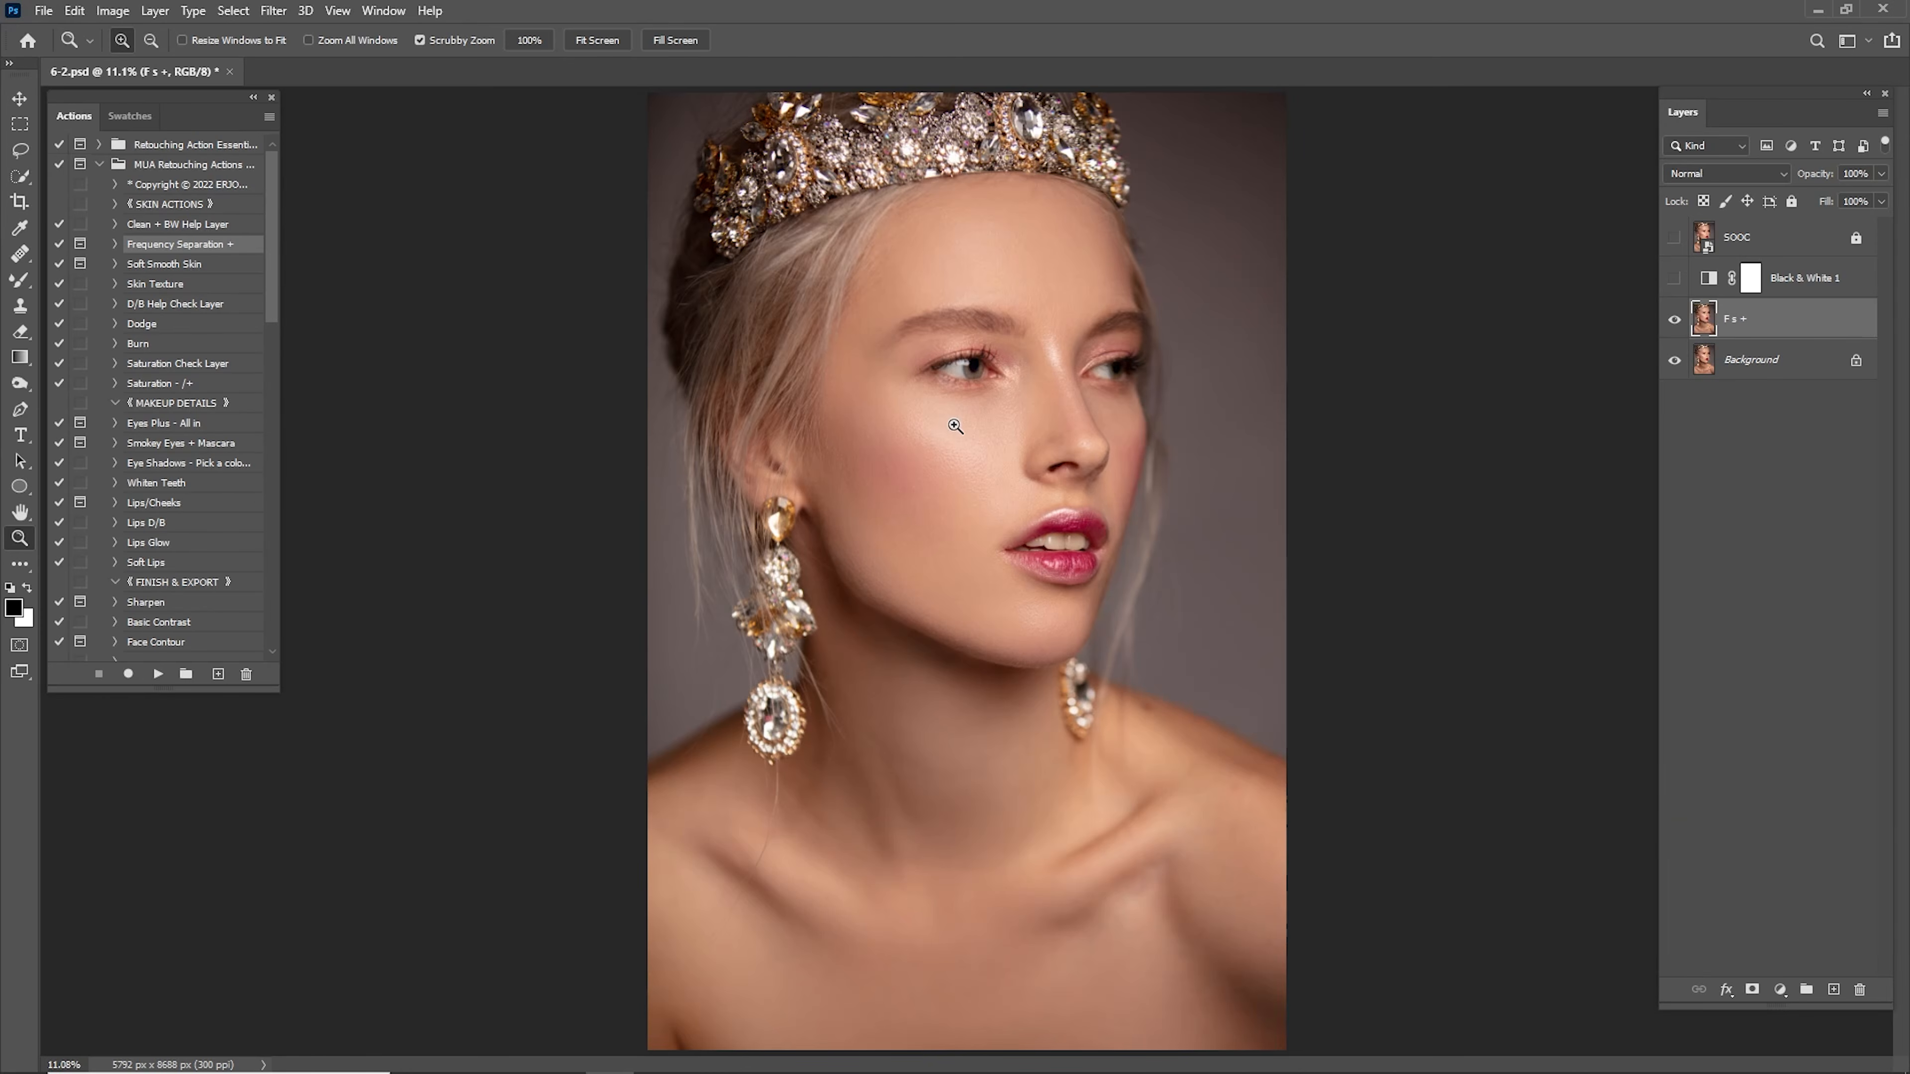
Run the Eyes Plus - All in action on the merged layer and accept its prompts.
drag(953, 380, 739, 450)
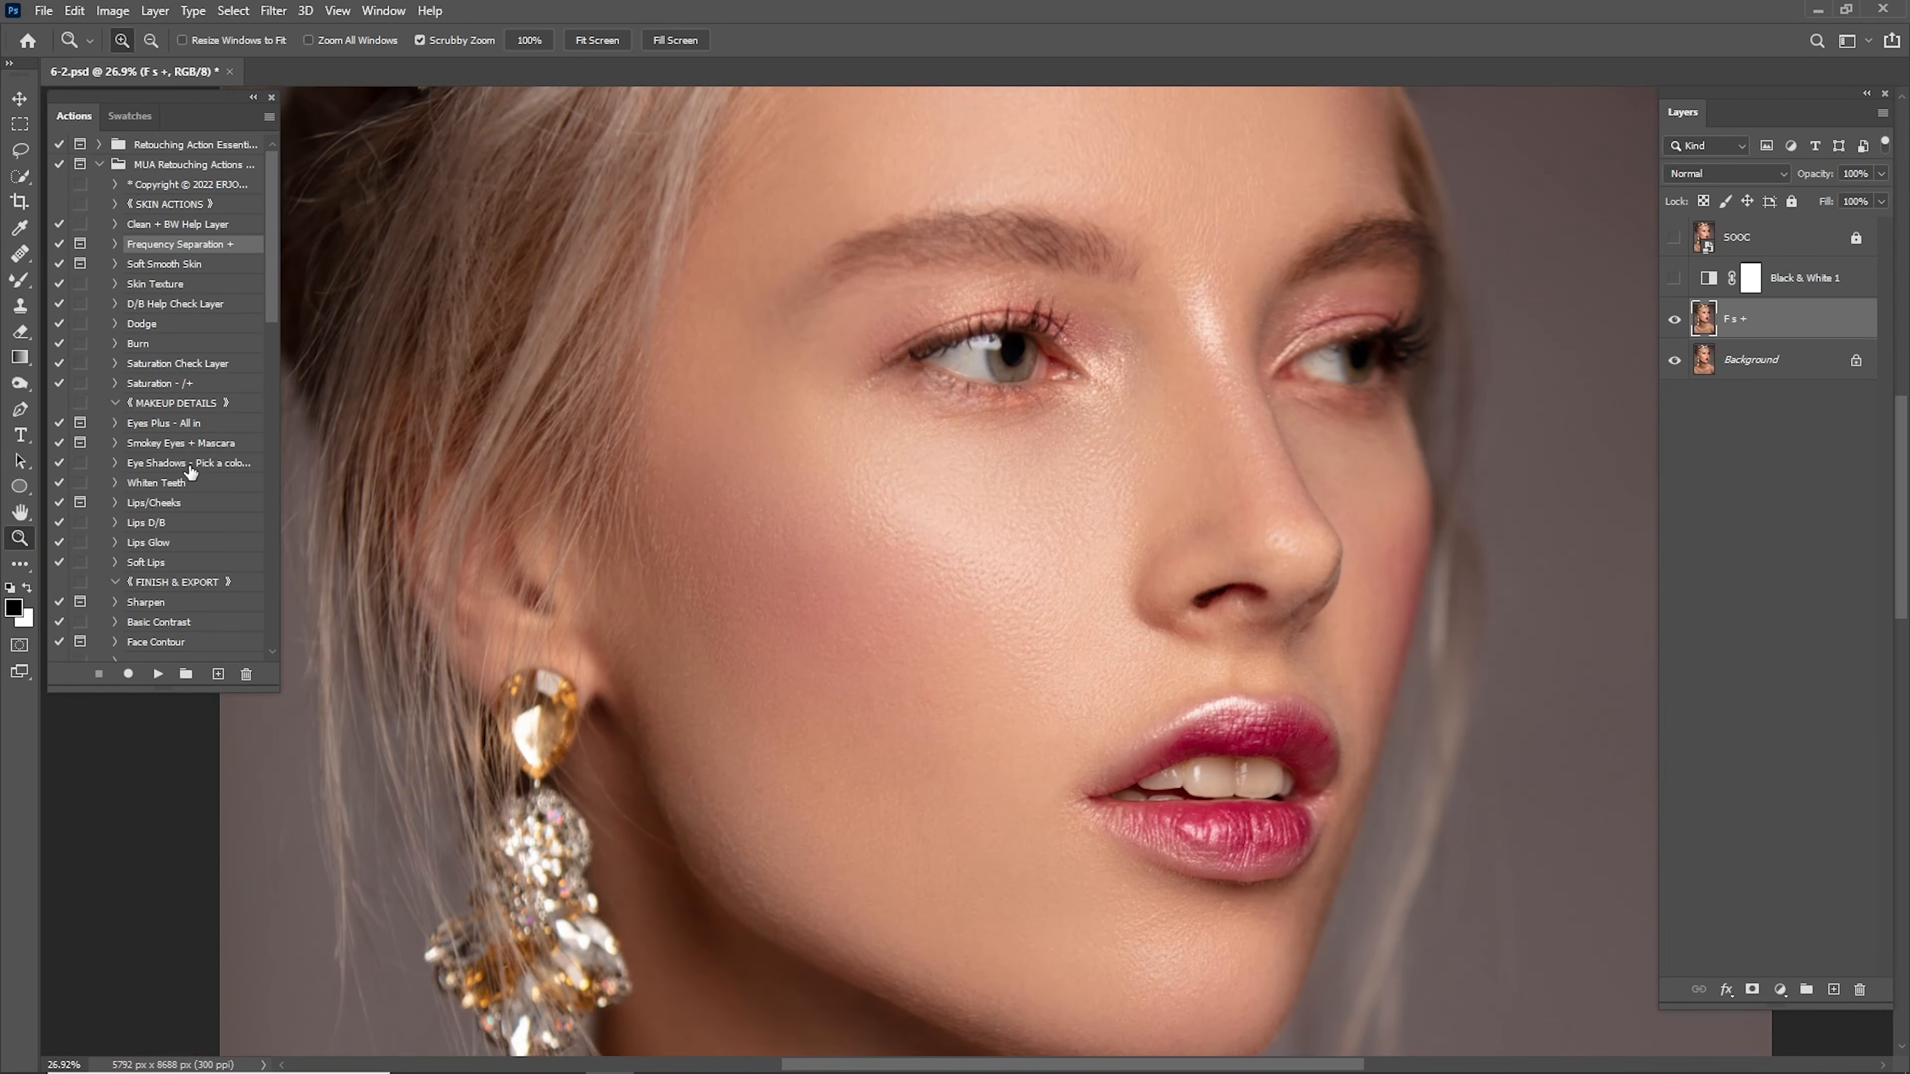
click(187, 427)
click(157, 673)
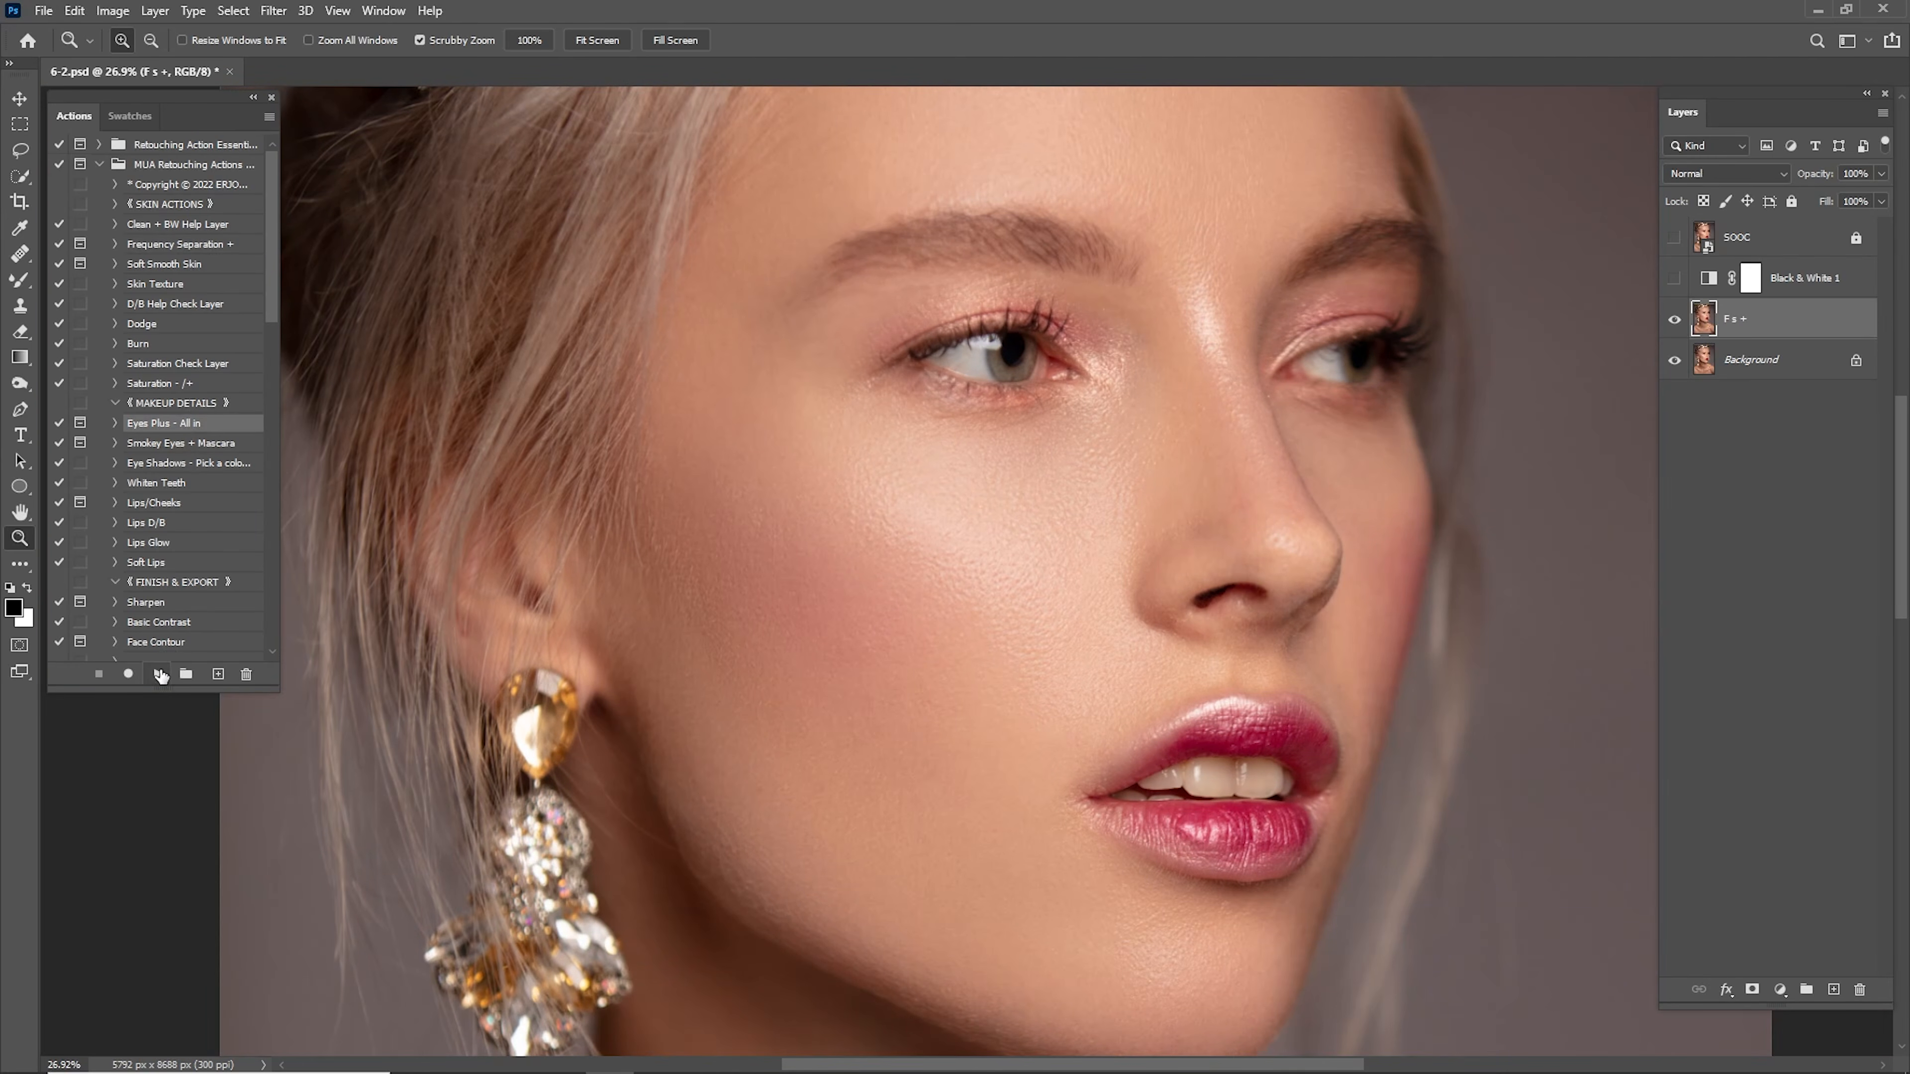
key(Return)
key(Return)
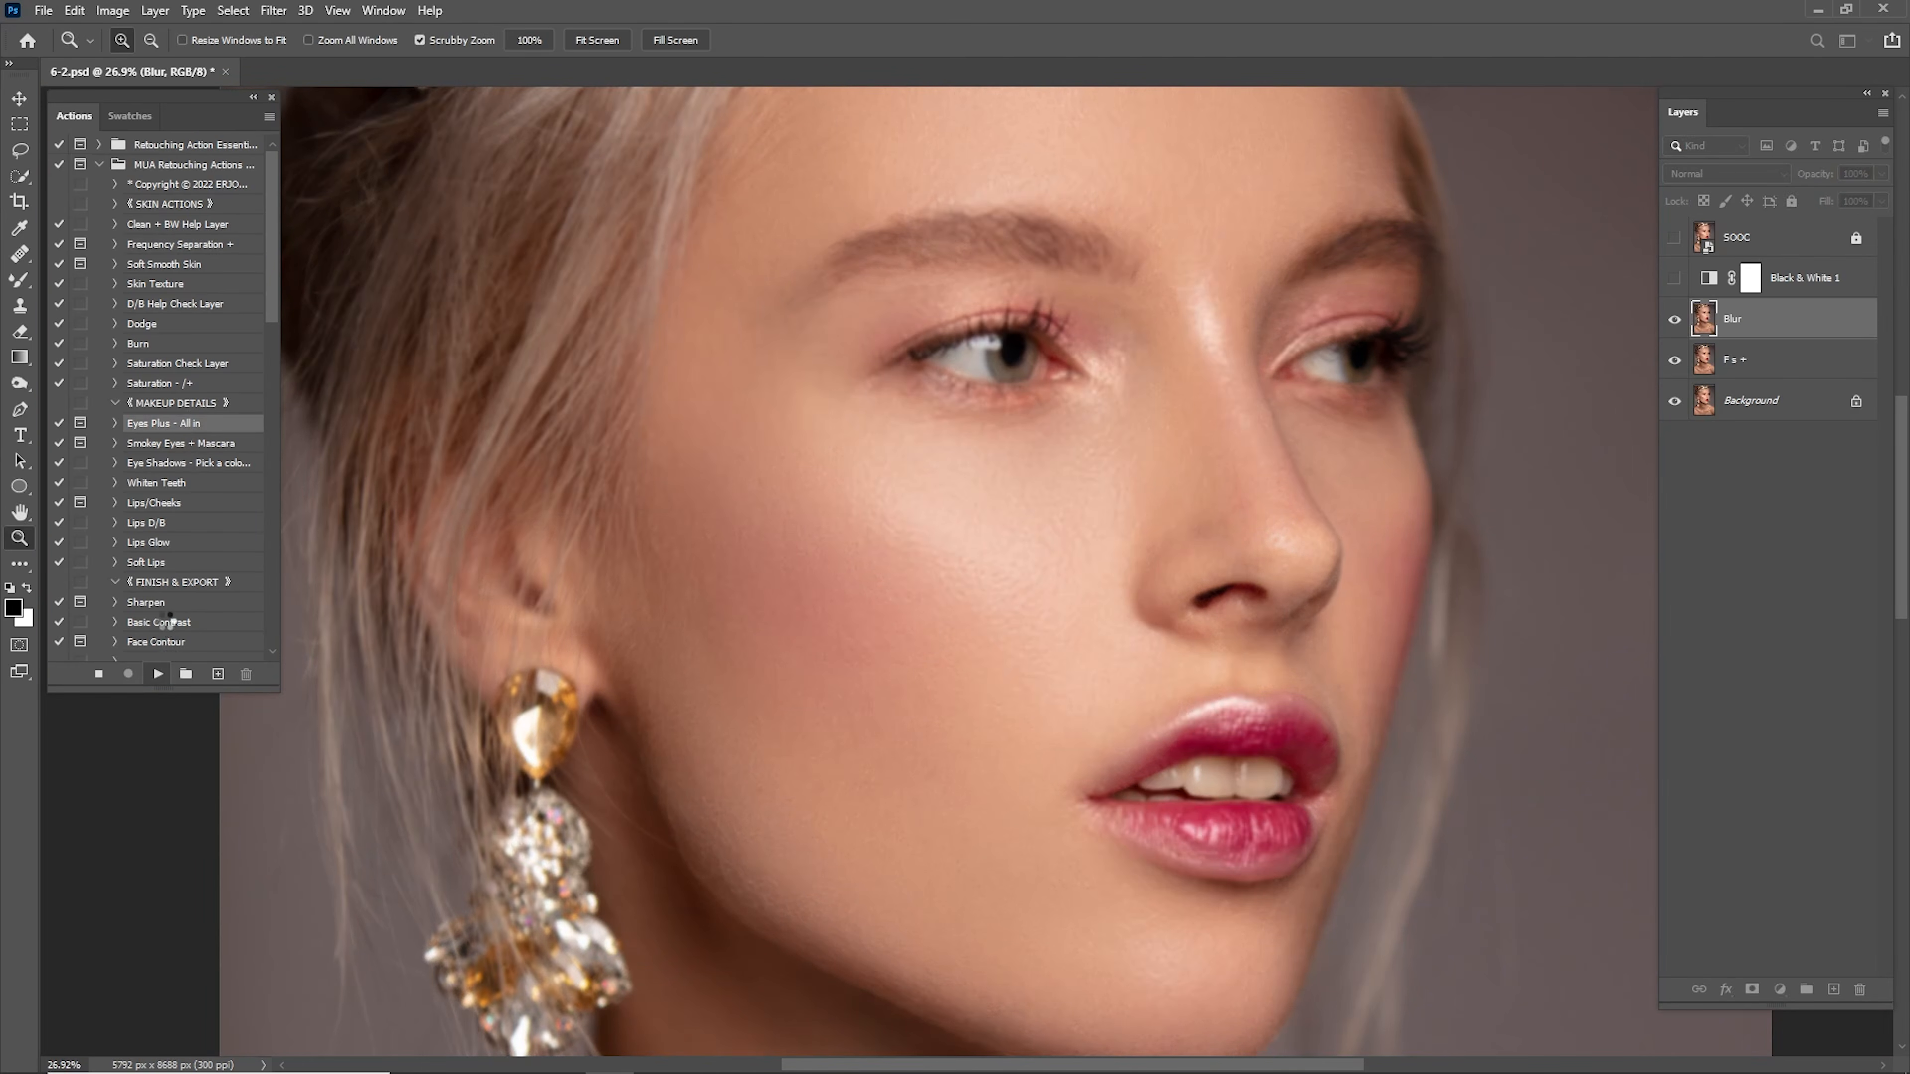
Expand the Eyes Plus group and paint white on the Remove Veins mask over the eye whites with a brush of about 70 px.
click(1696, 311)
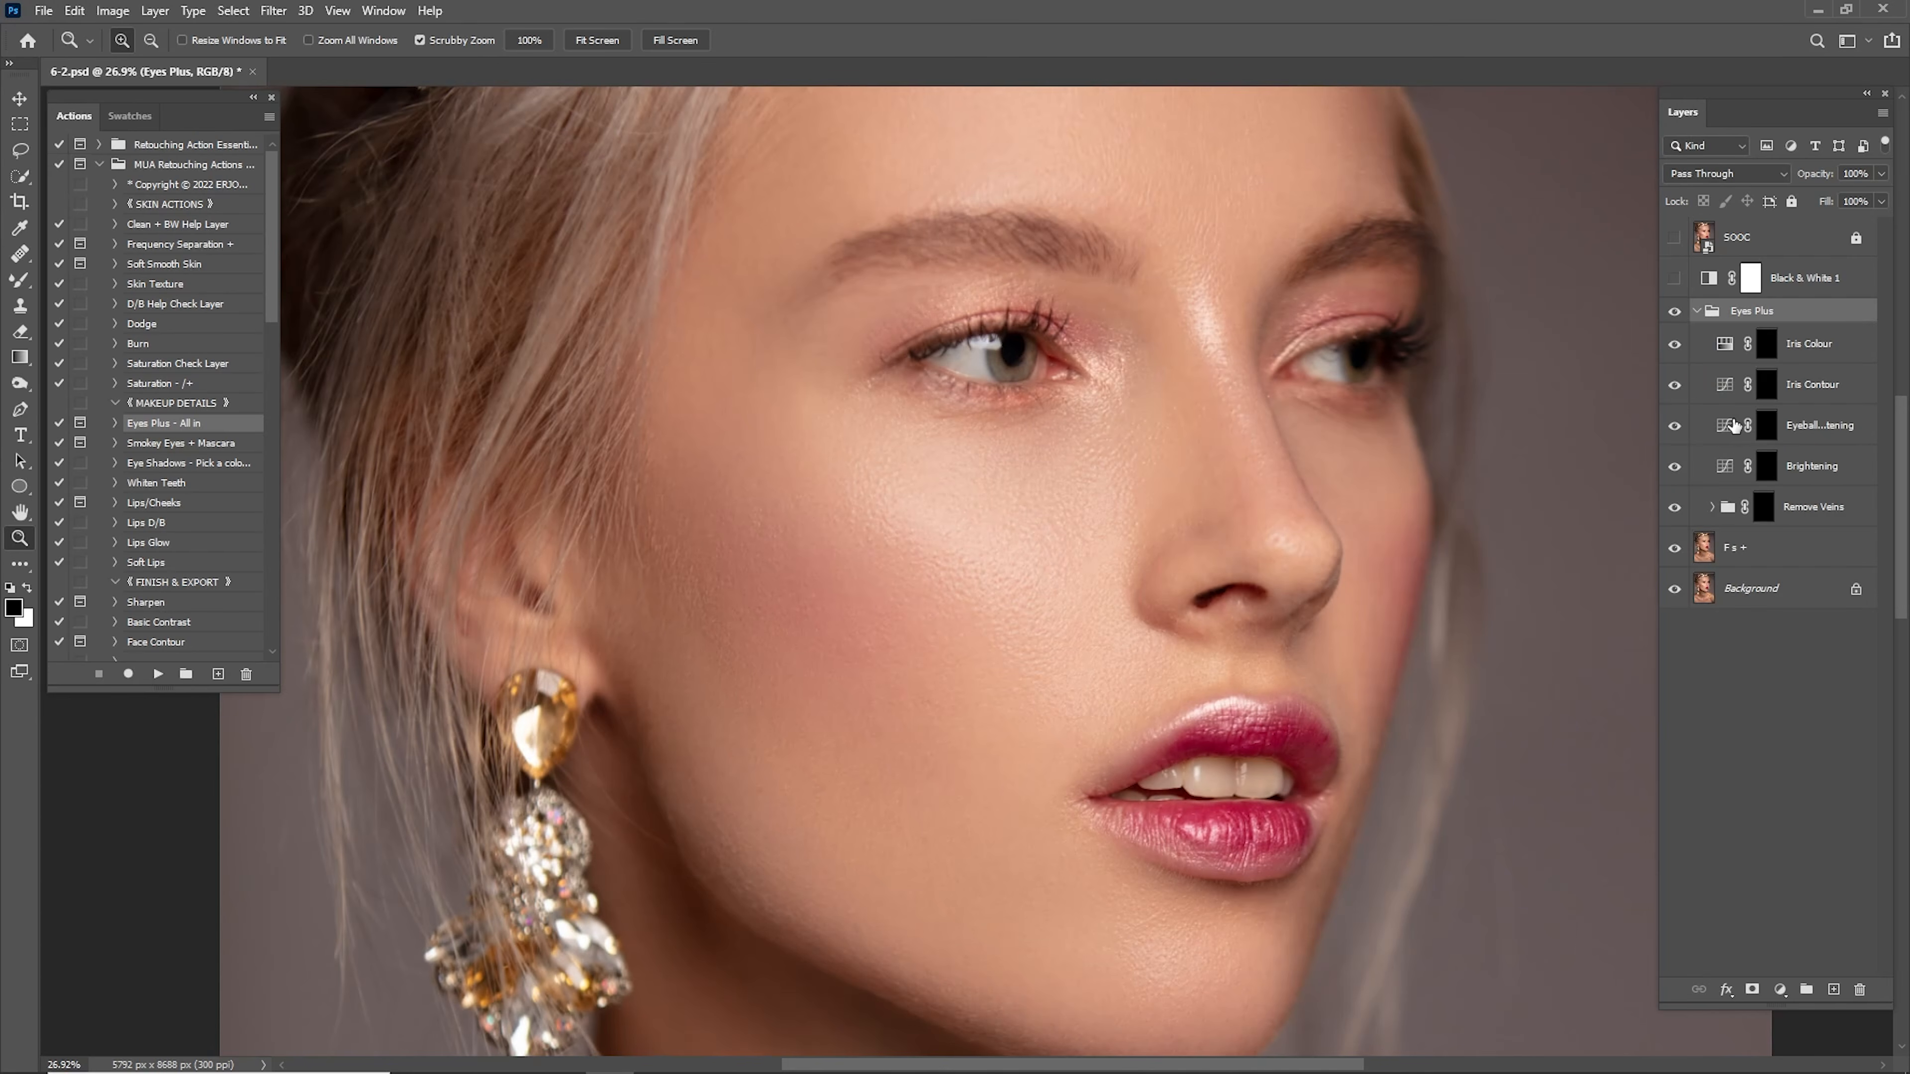
click(1765, 511)
drag(991, 395, 1792, 412)
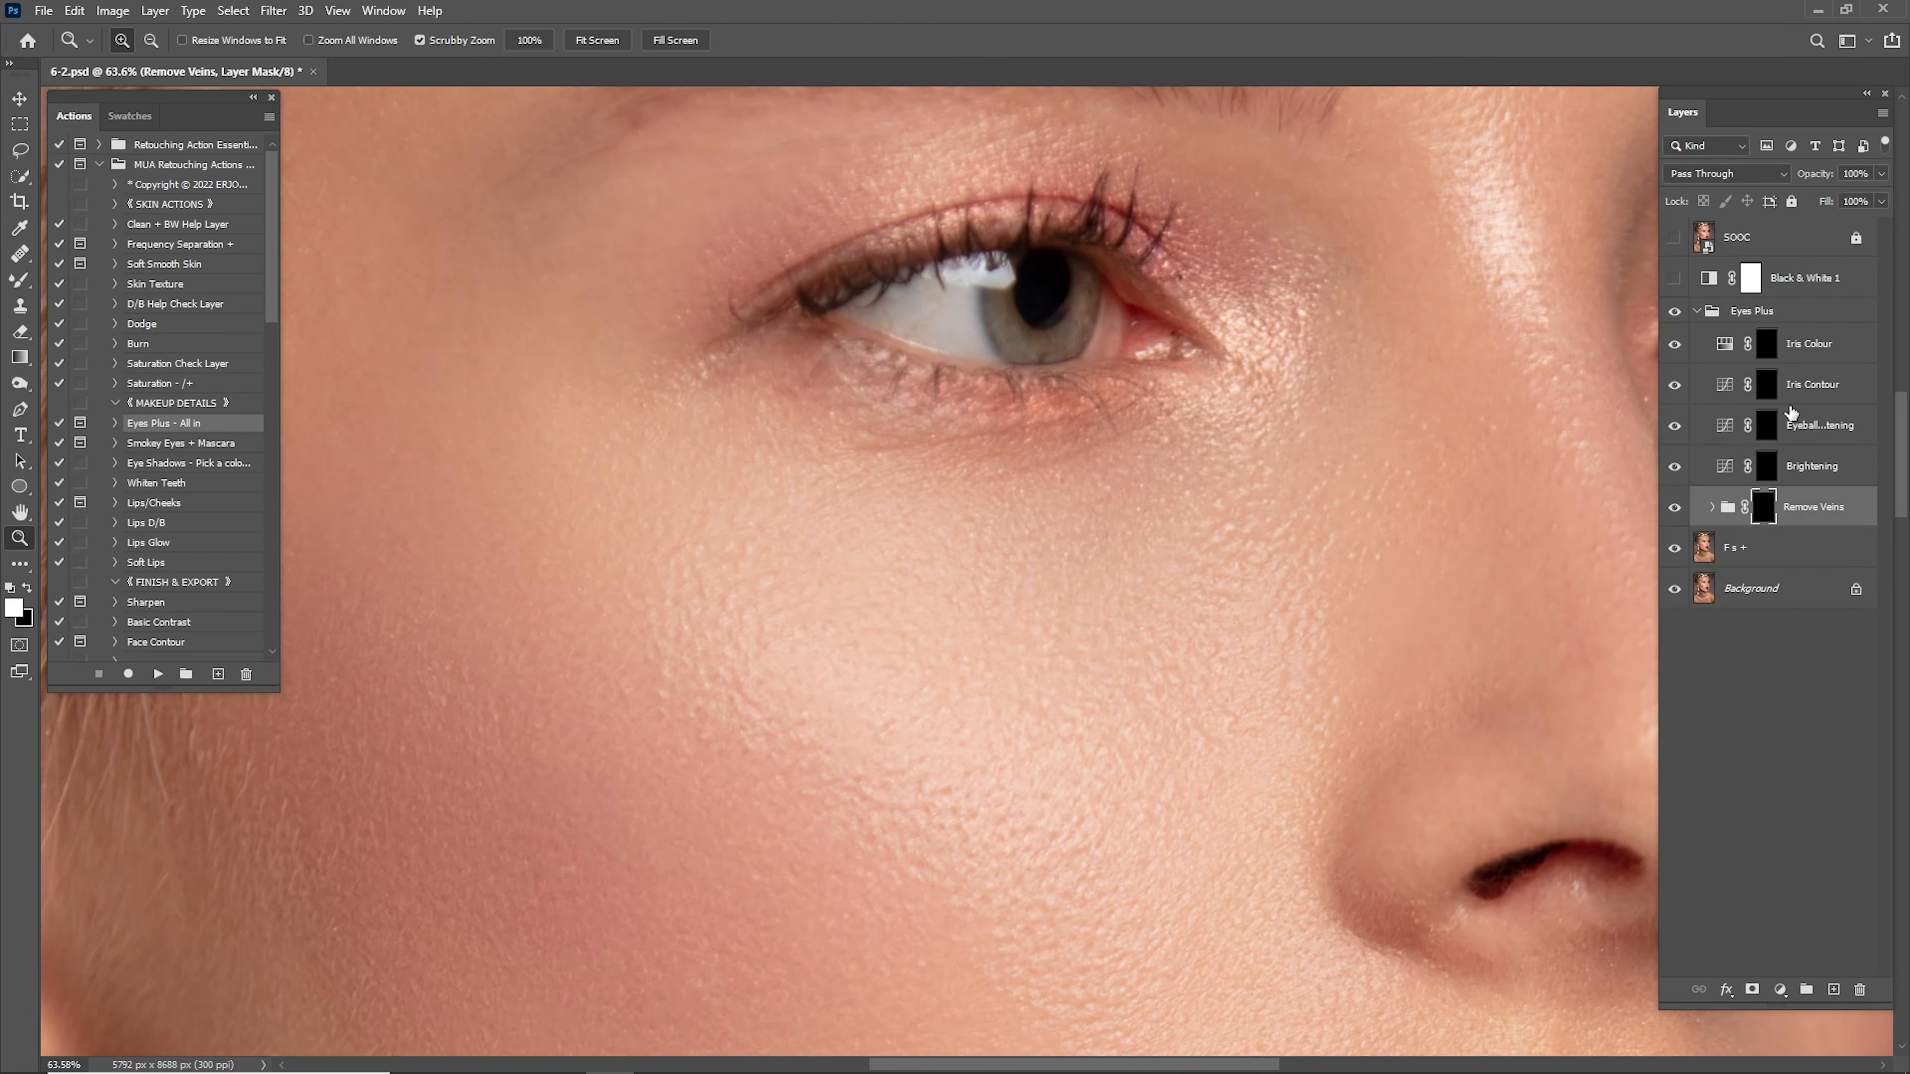
drag(1221, 380, 1336, 578)
drag(1135, 549, 1429, 543)
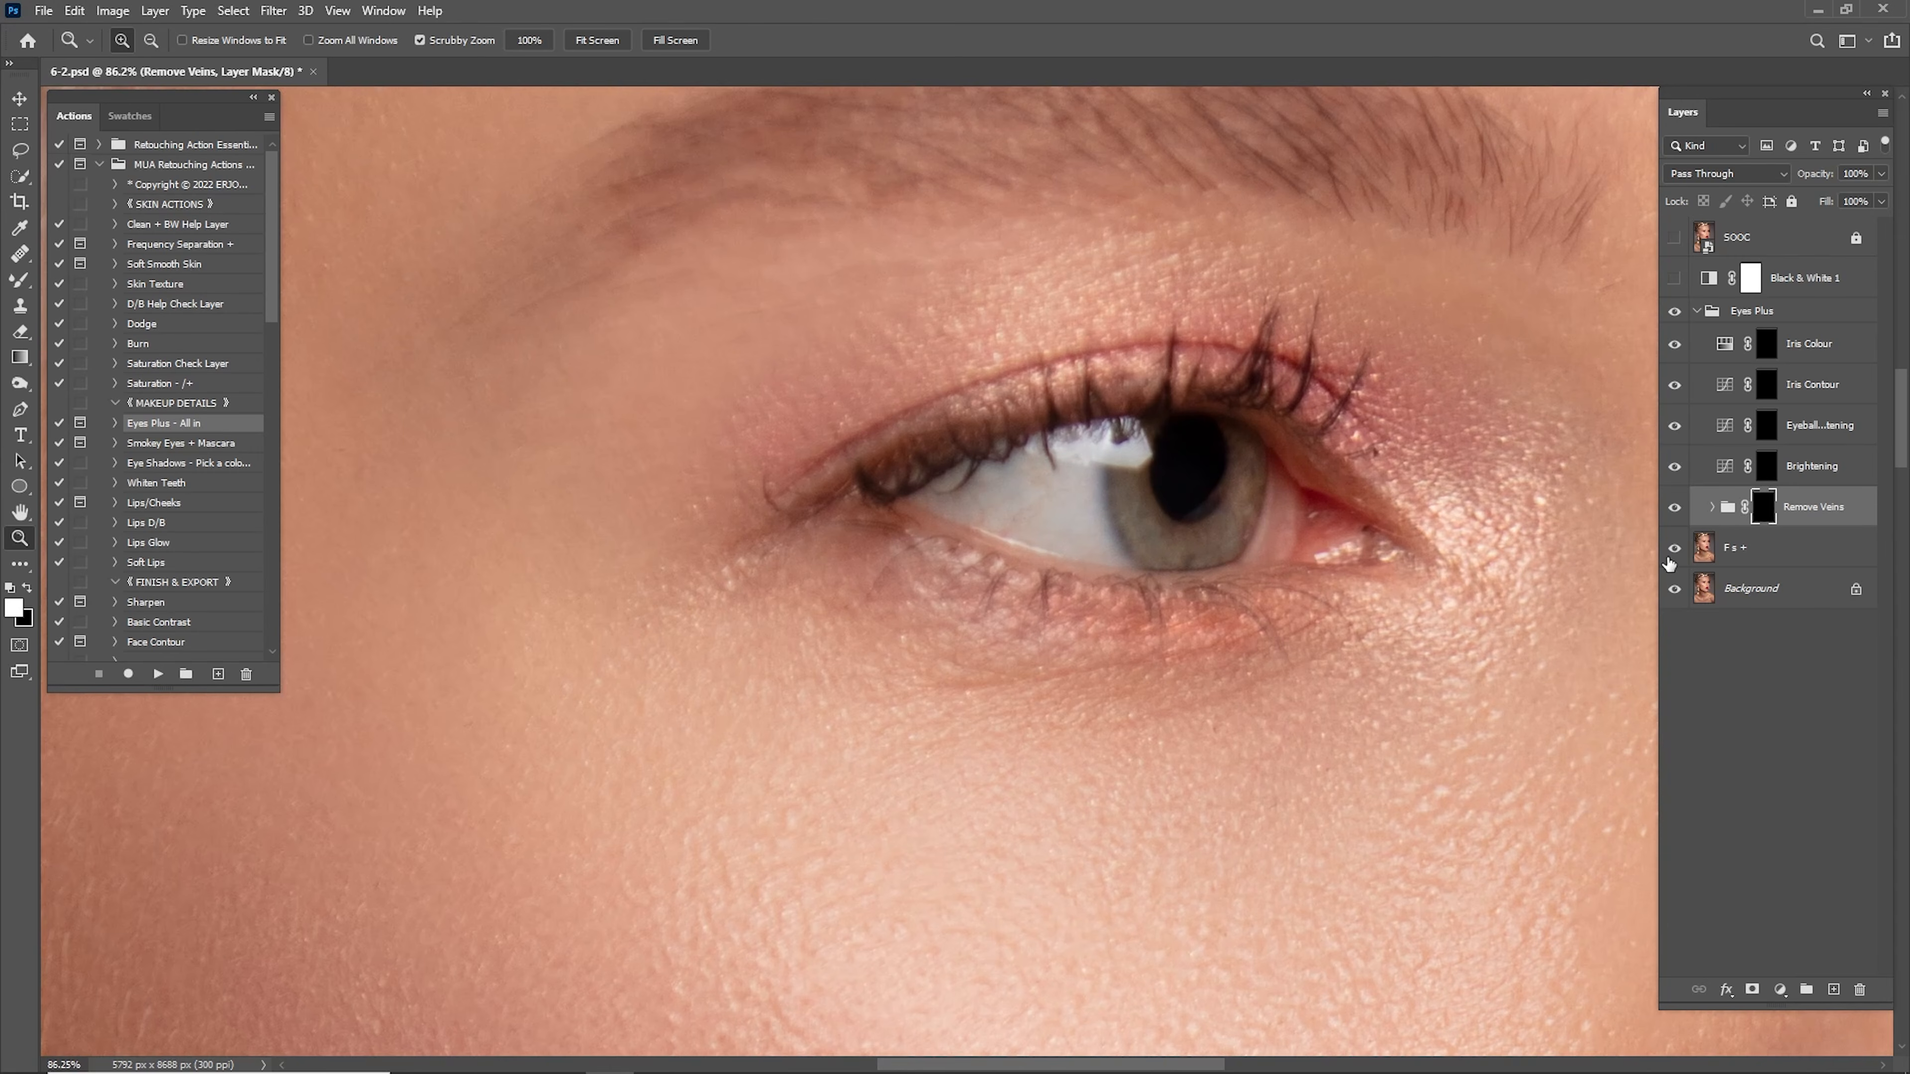
key(b)
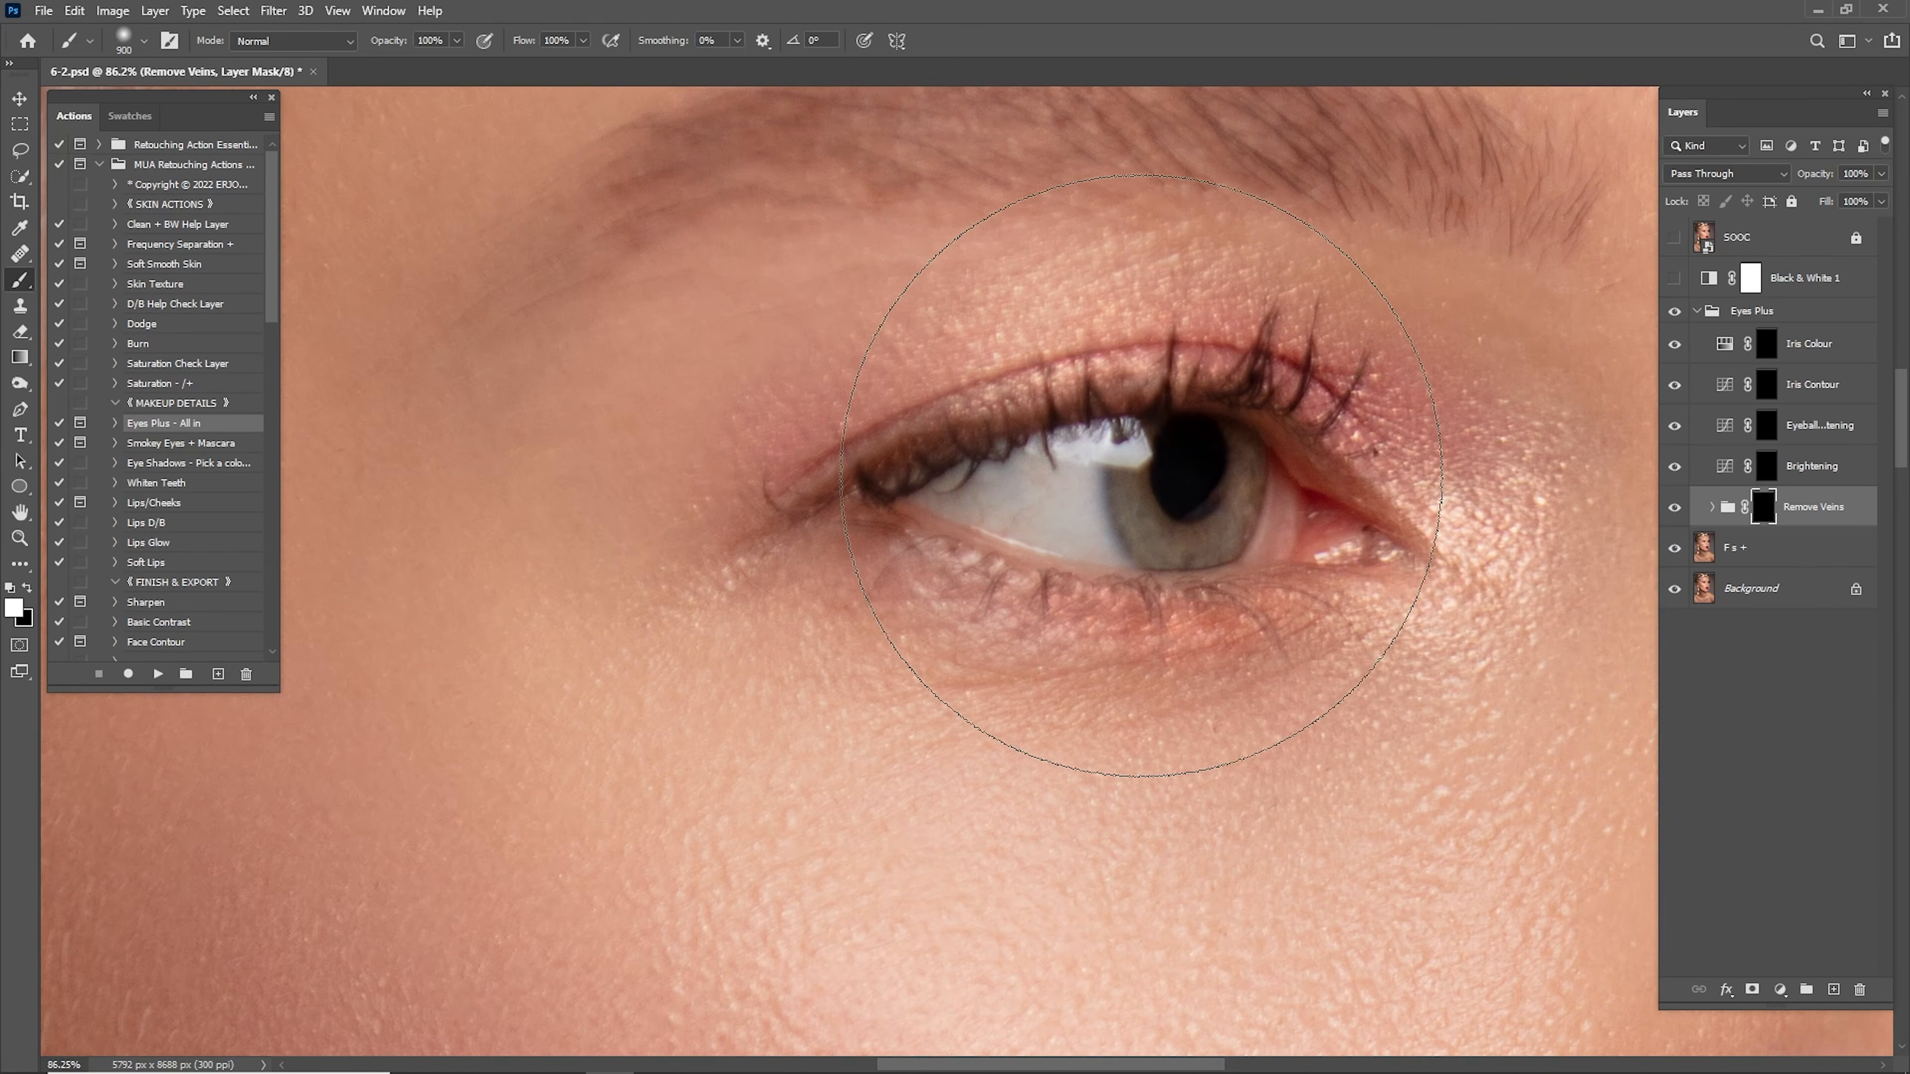
key(bracketleft)
key(bracketleft)
key(bracketleft)
key(bracketleft)
key(bracketleft)
key(bracketleft)
key(bracketleft)
key(bracketleft)
key(bracketleft)
key(bracketleft)
key(bracketleft)
key(bracketleft)
key(bracketleft)
key(bracketleft)
key(bracketleft)
mouse_move(1071, 527)
mouse_down()
mouse_move(979, 497)
mouse_move(1066, 481)
mouse_up()
key(bracketleft)
drag(1471, 552, 700, 498)
drag(1300, 523, 1115, 531)
drag(1193, 468, 1250, 461)
mouse_move(1098, 505)
mouse_down()
mouse_move(877, 373)
mouse_move(784, 565)
mouse_move(655, 587)
mouse_up()
drag(1054, 672, 1524, 491)
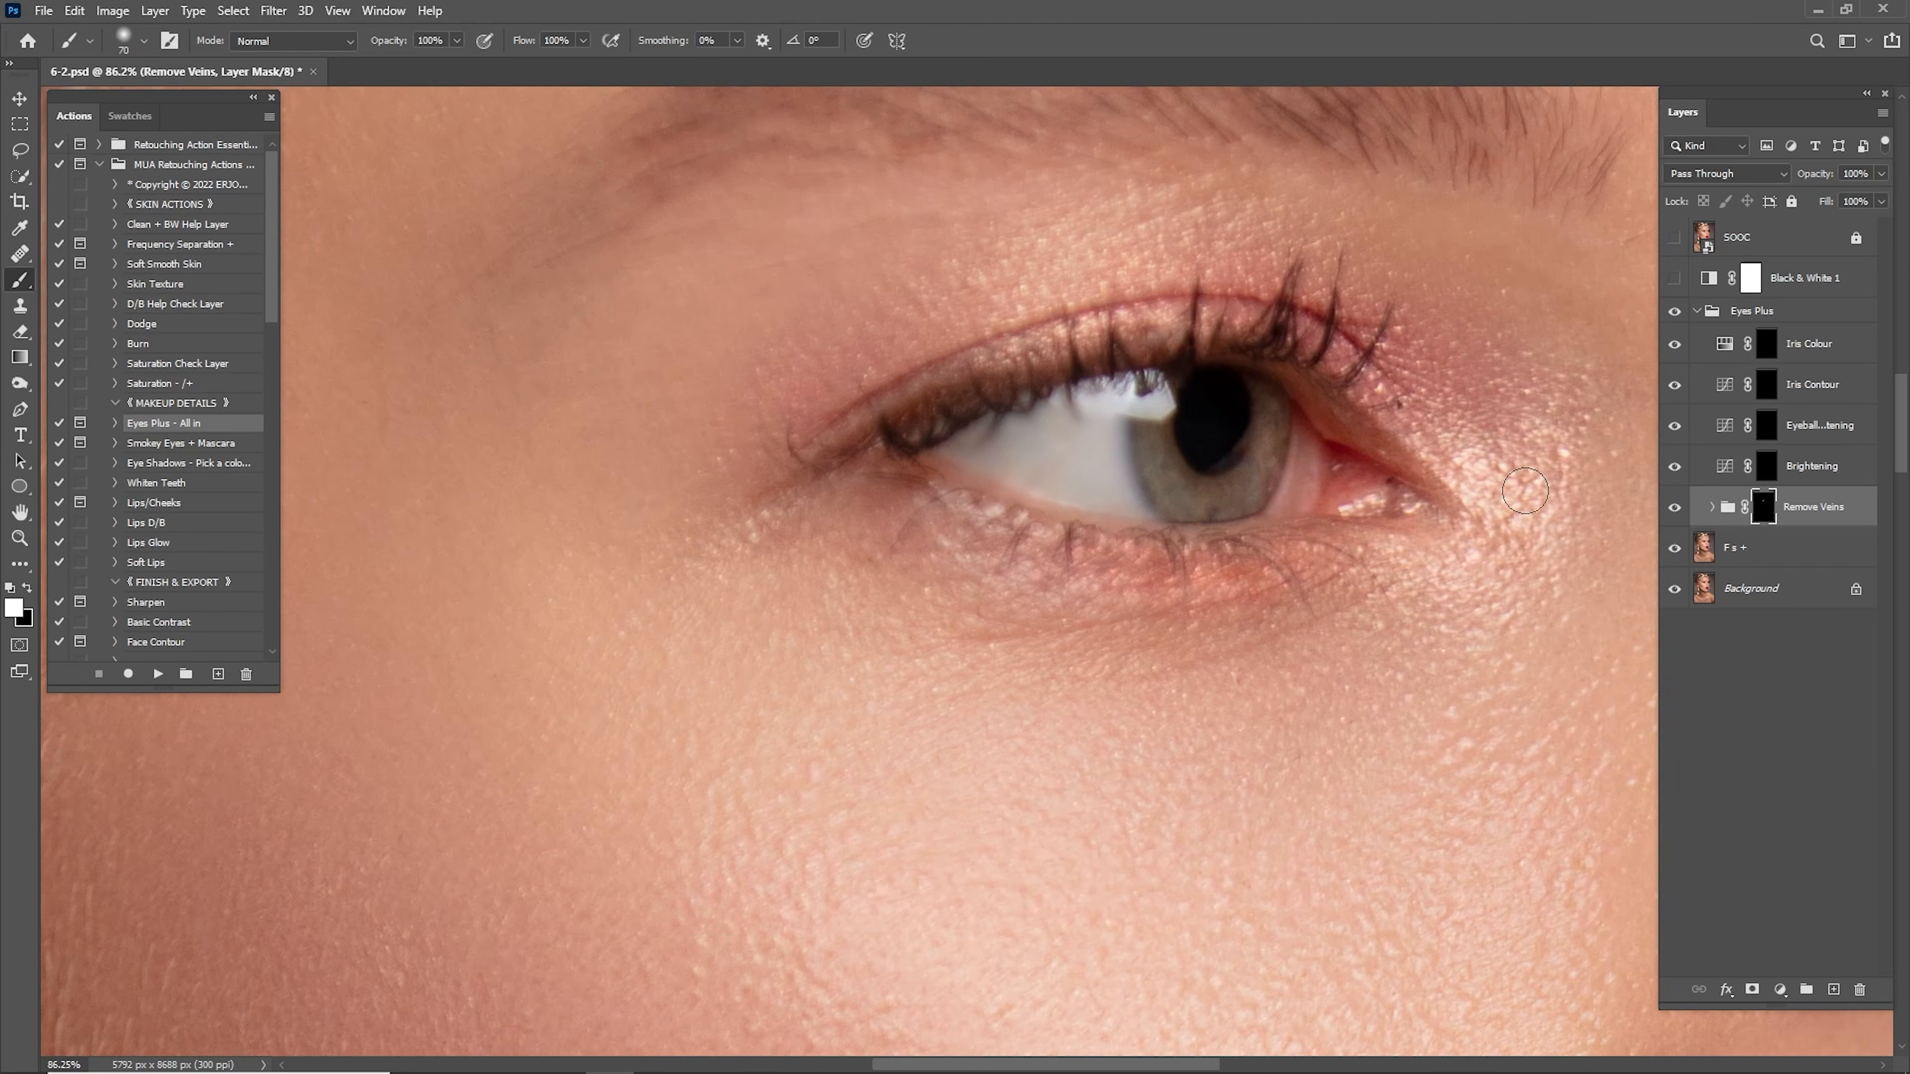
Compare the eye with and without the Remove Veins group and set the group's opacity to 35%.
click(1673, 510)
click(1674, 511)
click(1674, 511)
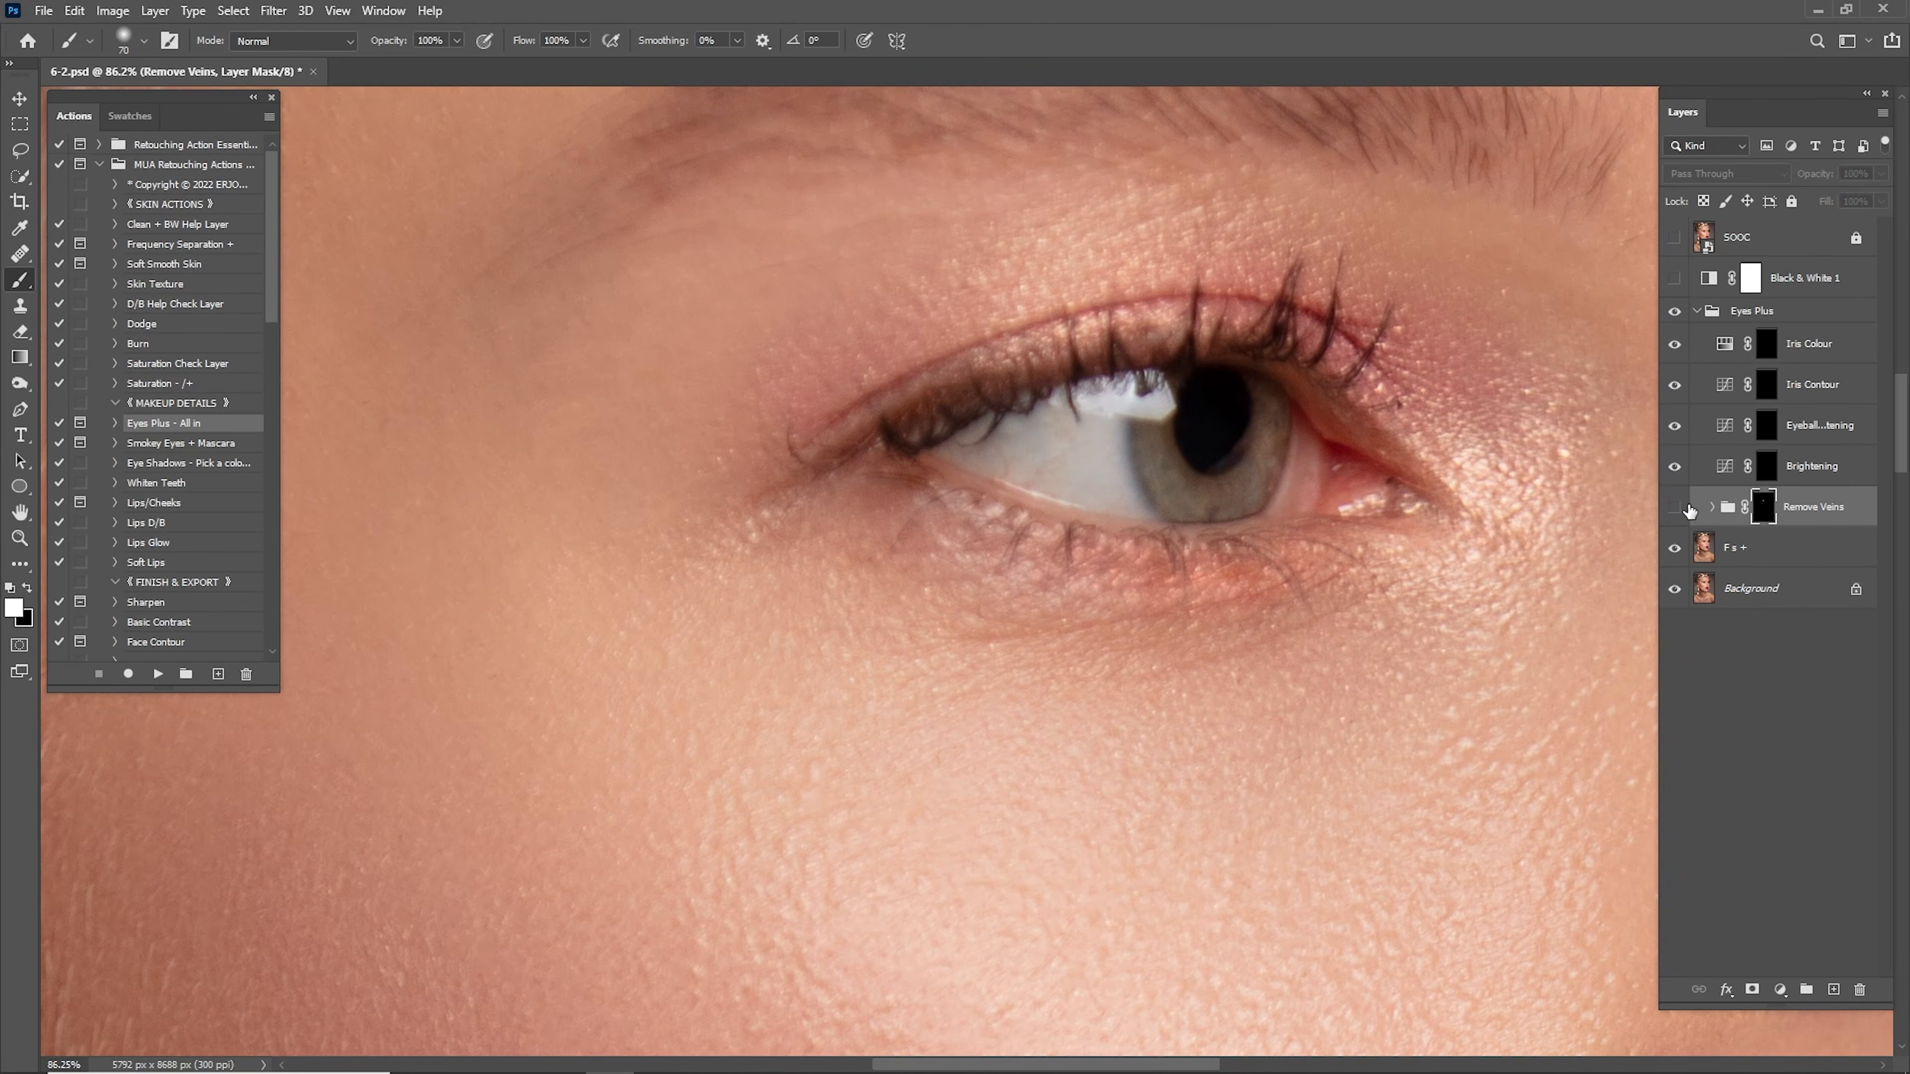
click(1674, 508)
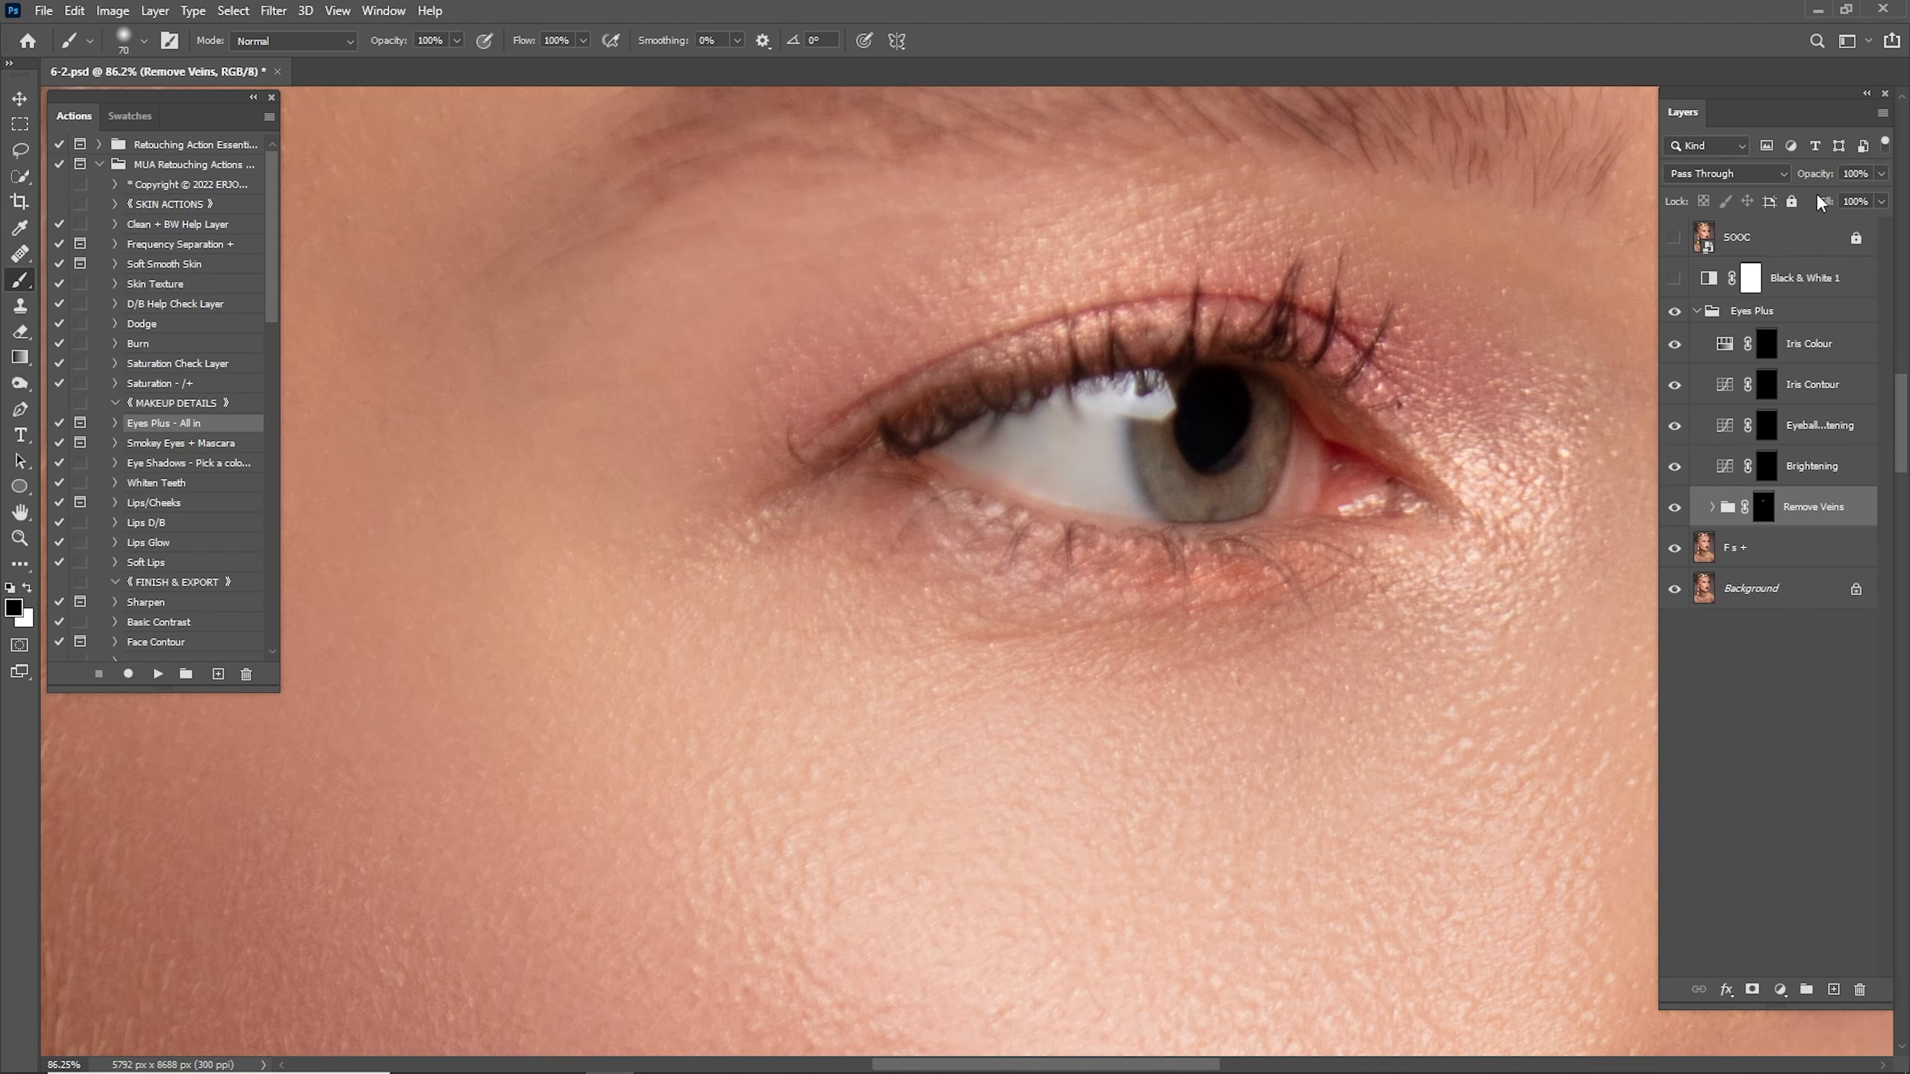
text(35)
Paint white on the Brightening layer's mask over the white of the nearer eye, adjusting the brush size to fit.
click(1765, 465)
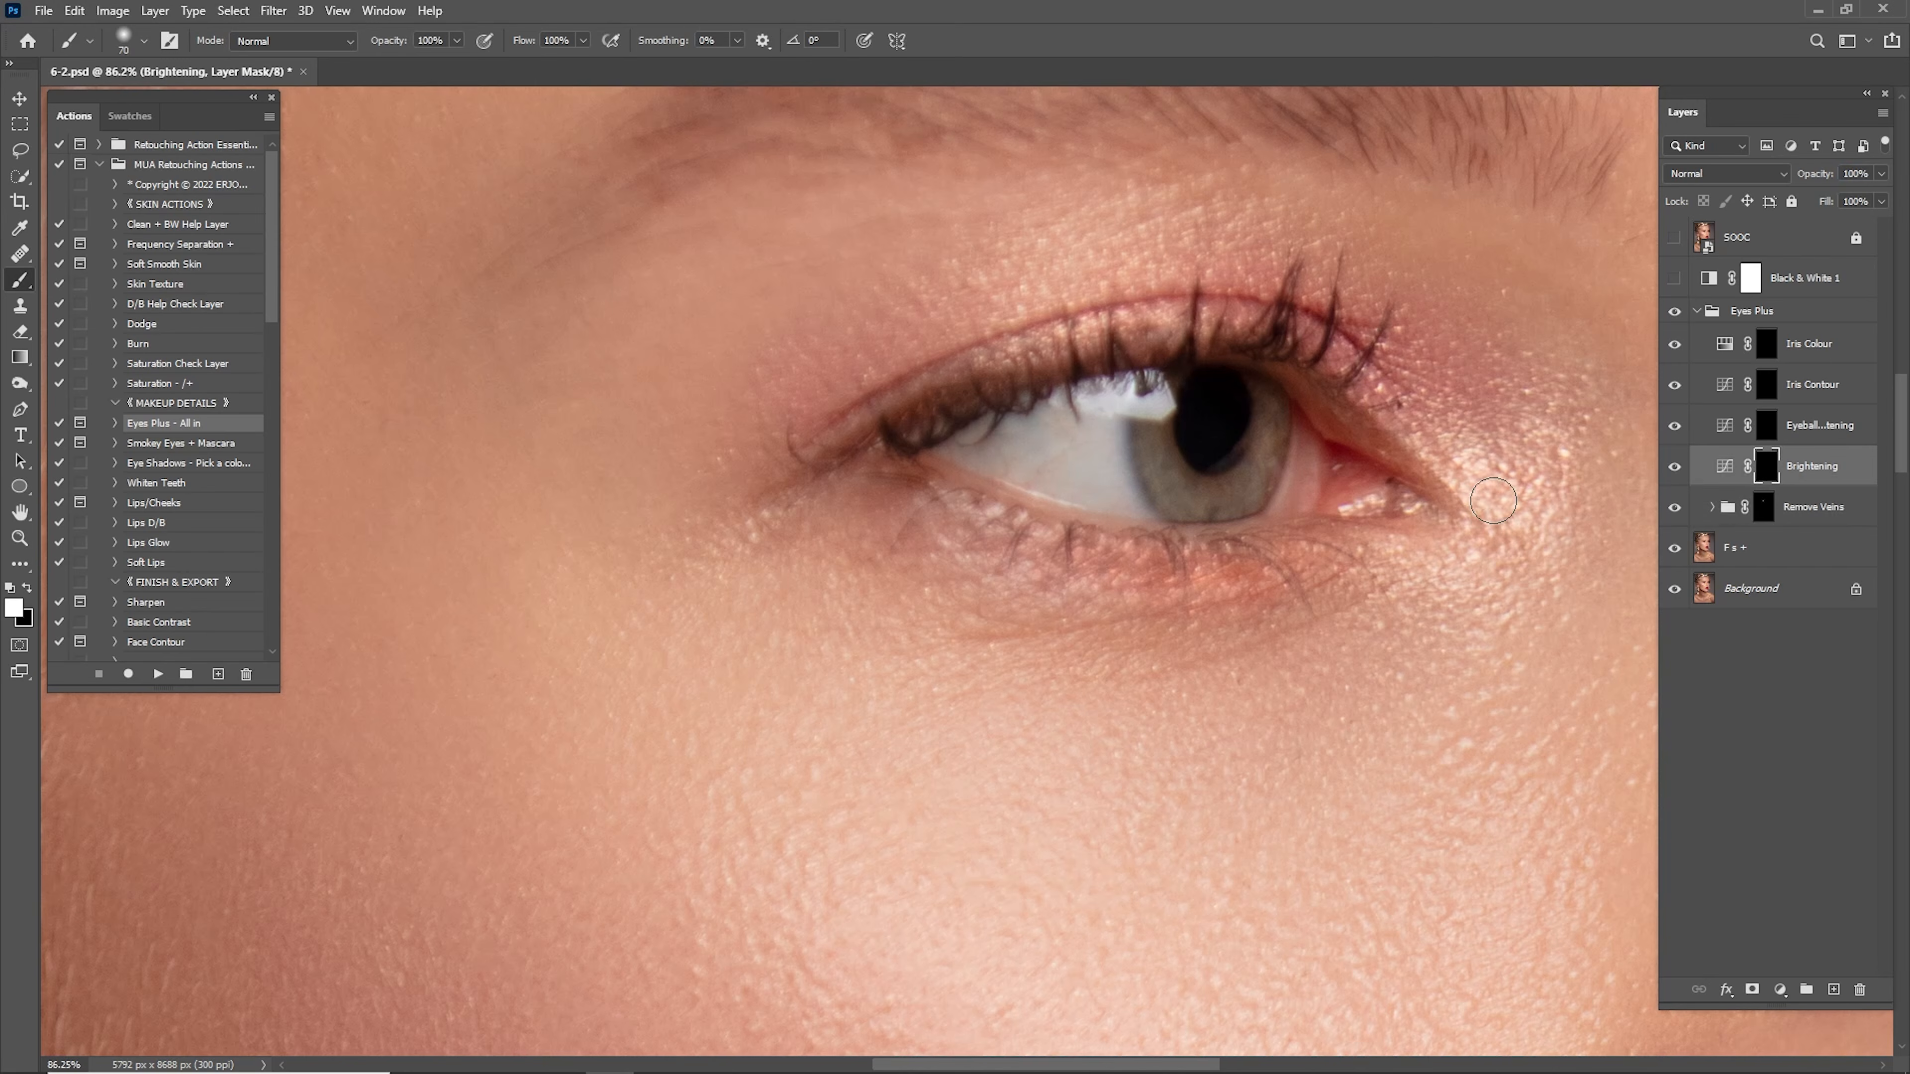
key(bracketright)
key(bracketright)
mouse_move(1105, 452)
mouse_down()
mouse_move(1068, 443)
mouse_move(1114, 486)
mouse_up()
key(bracketleft)
key(bracketleft)
key(bracketleft)
key(bracketleft)
Paint the Brightening mask over the farther eye's white at about 70 px and set the layer's opacity to 35%.
scroll(1113, 481, right, 2)
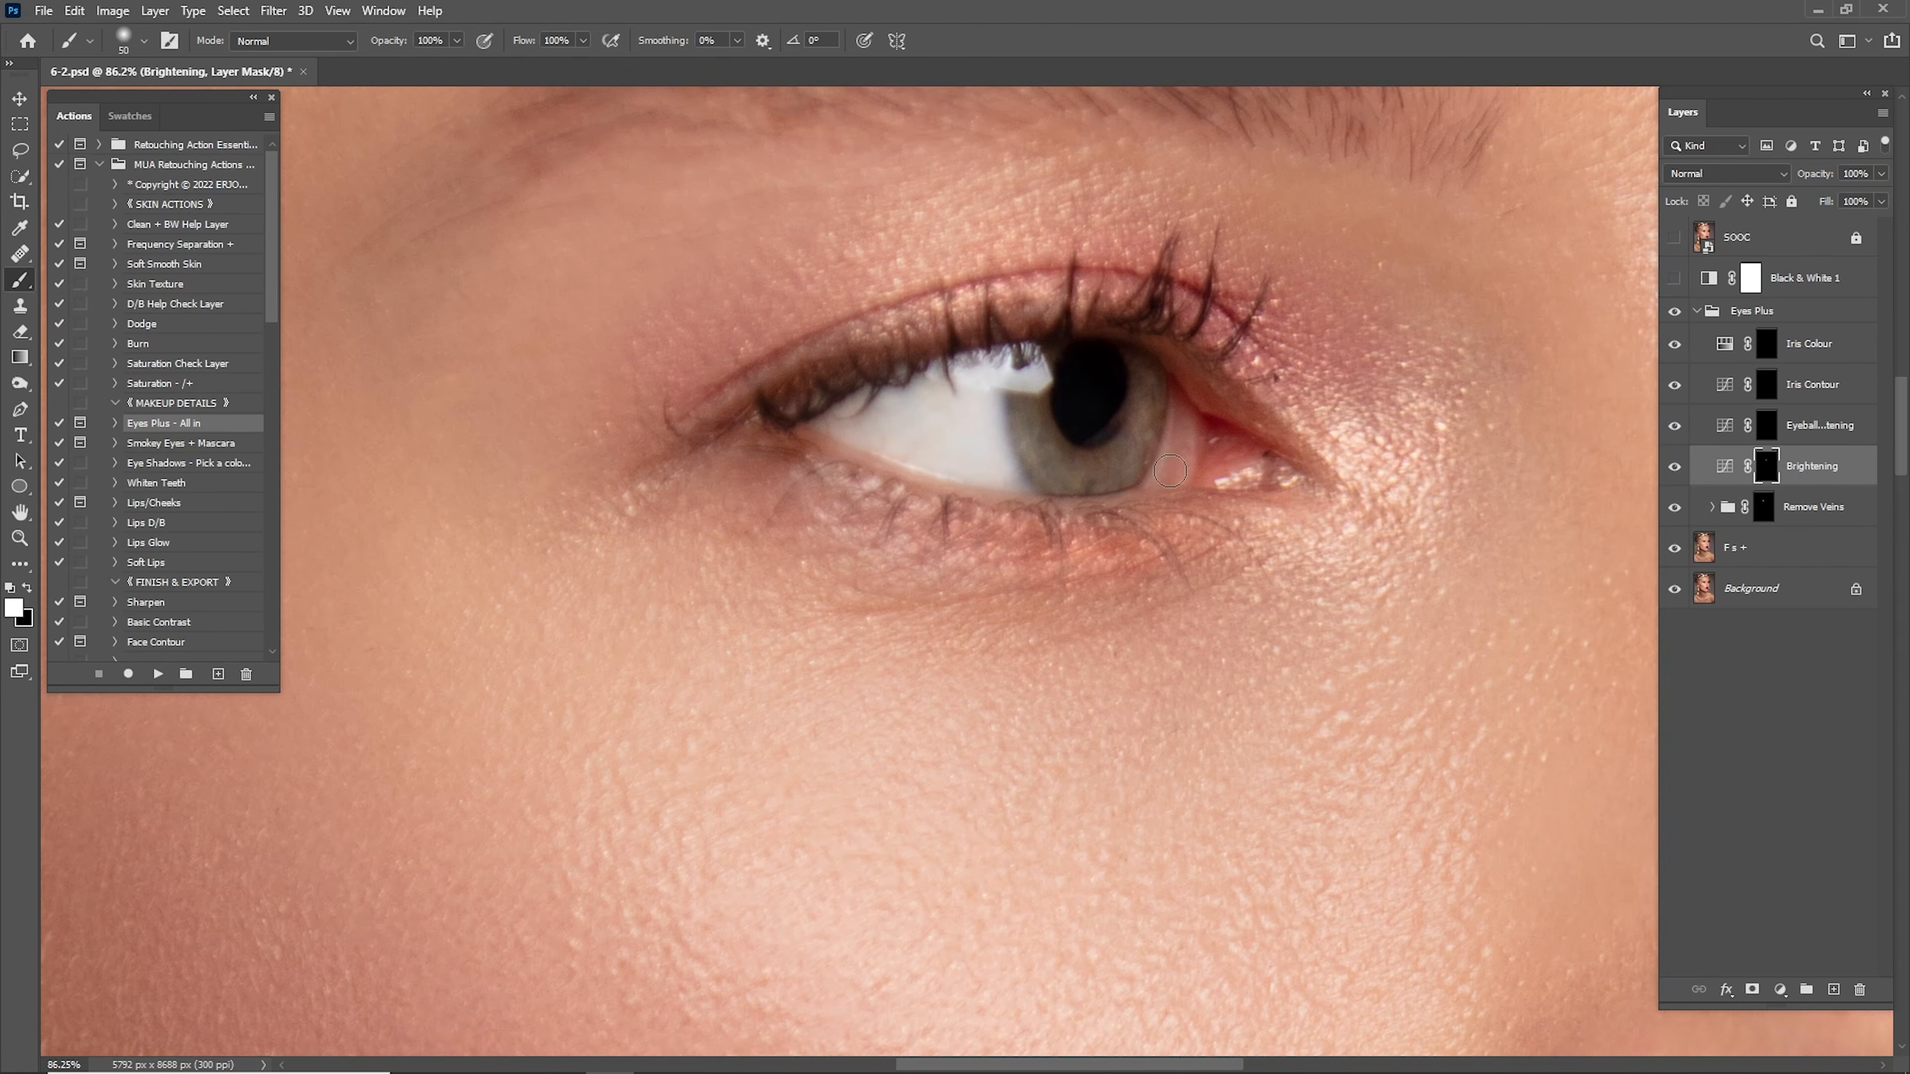
scroll(984, 474, right, 10)
key(bracketright)
key(bracketright)
mouse_move(1367, 495)
mouse_down()
mouse_move(1430, 486)
mouse_move(1466, 542)
mouse_up()
click(1868, 174)
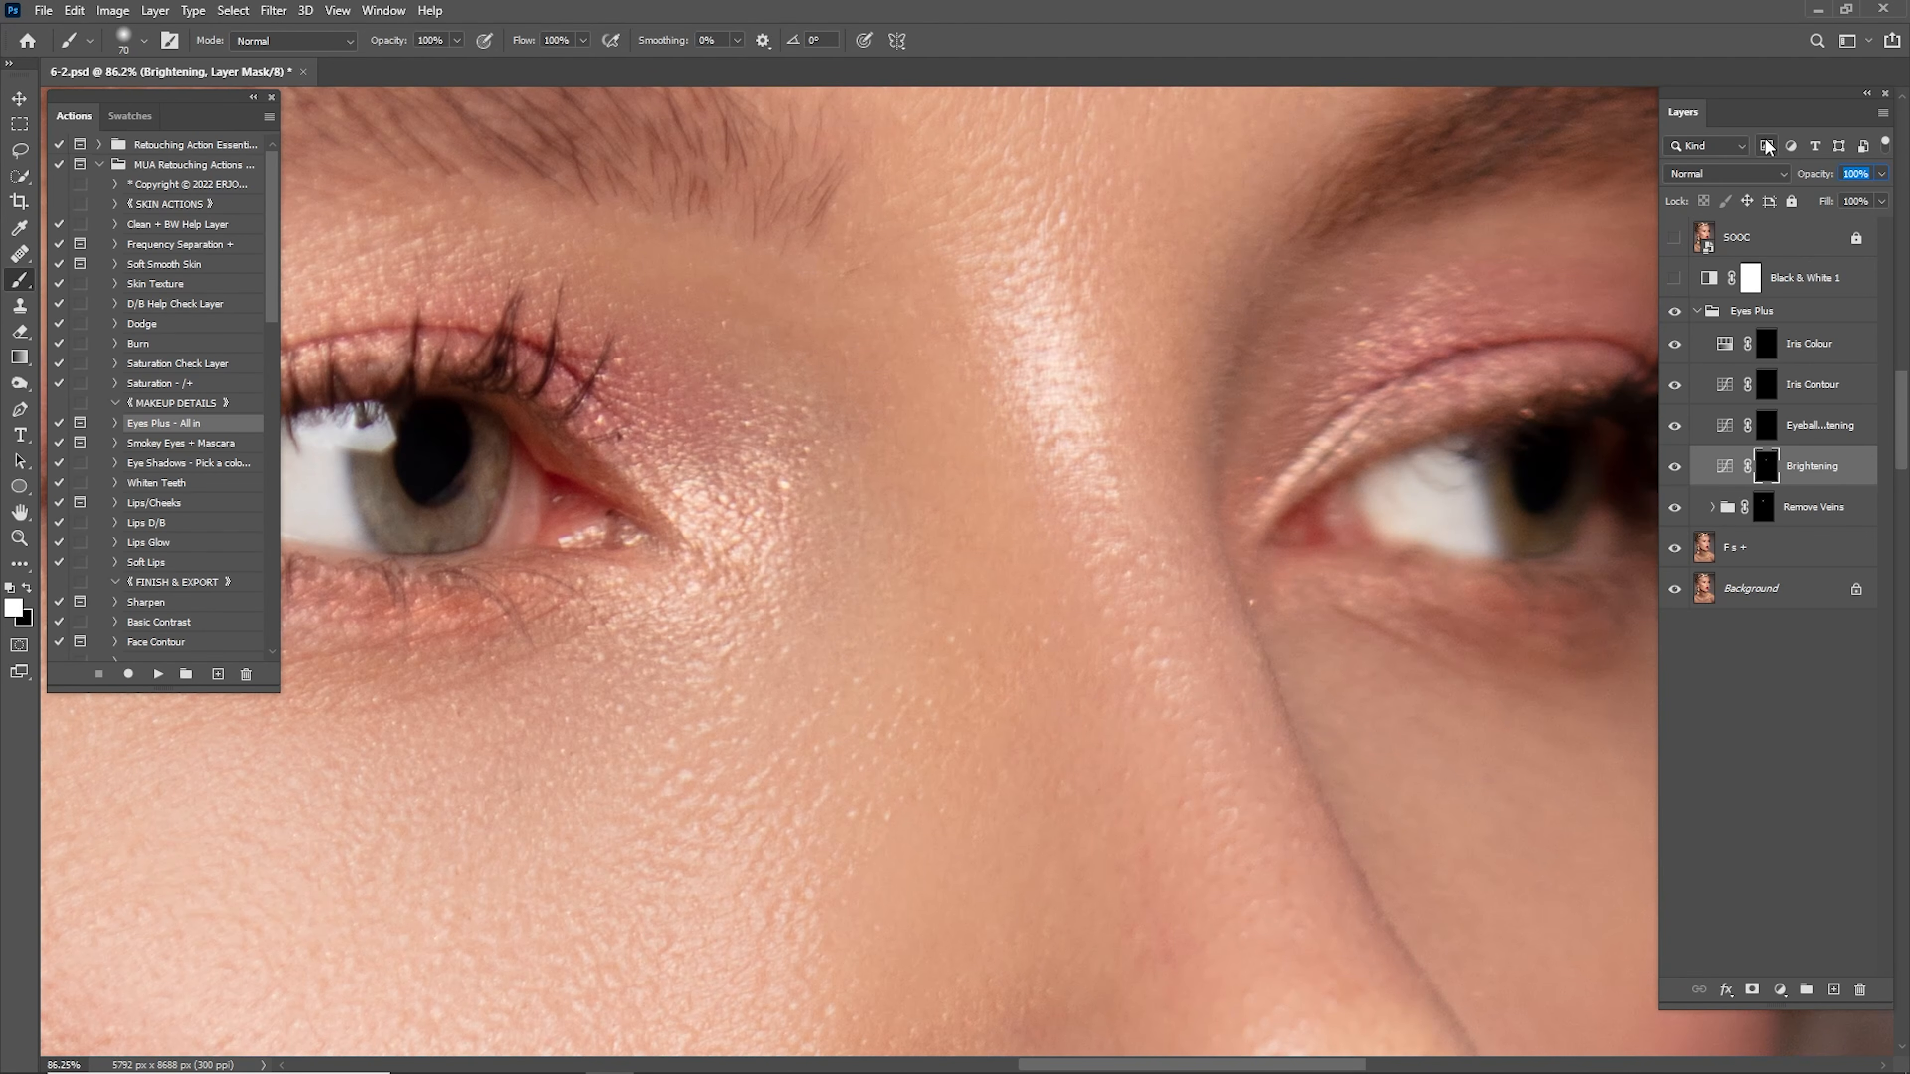
text(35)
scroll(1467, 434, left, 7)
scroll(1467, 434, down, 1)
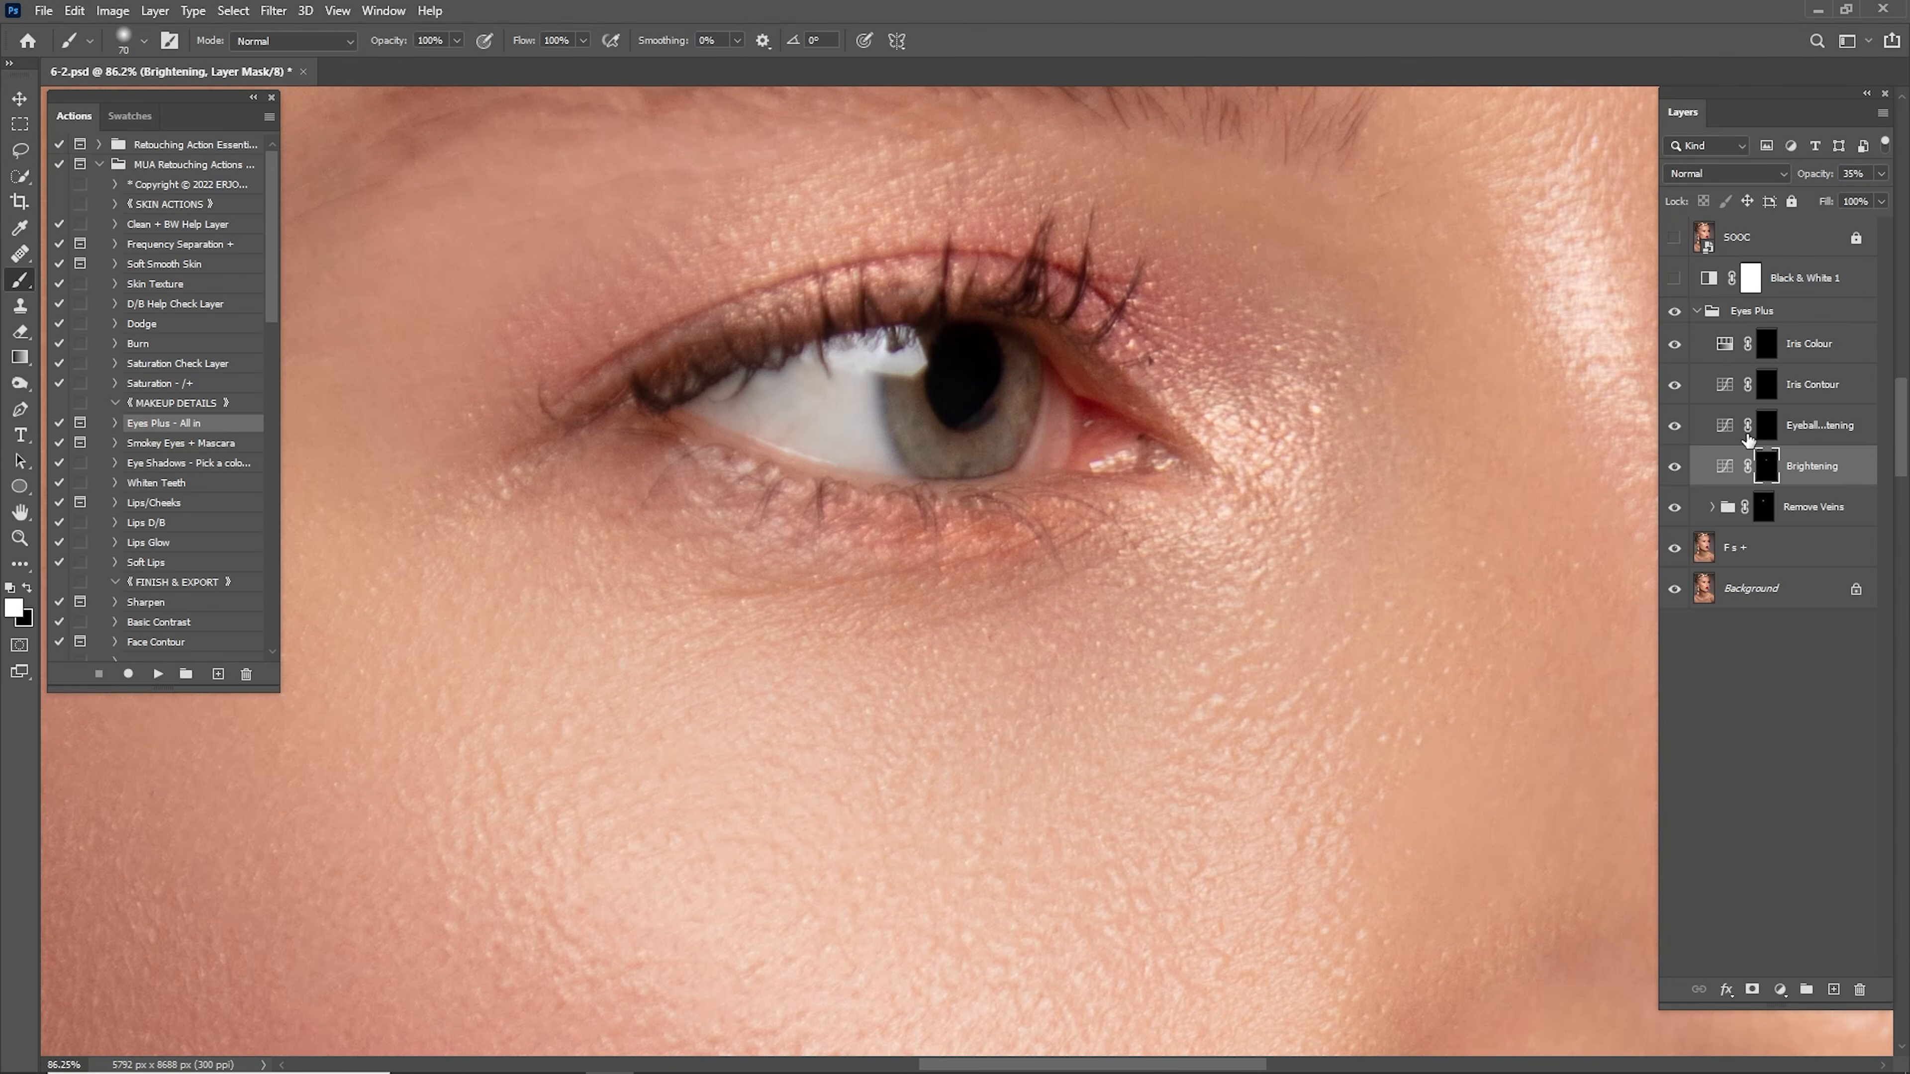
Paint white on the Eyeball Brightening mask over the nearer eye's iris with a brush of about 45 px.
click(1766, 425)
scroll(1053, 480, up, 1)
scroll(1053, 480, left, 1)
key(bracketleft)
key(bracketleft)
key(bracketleft)
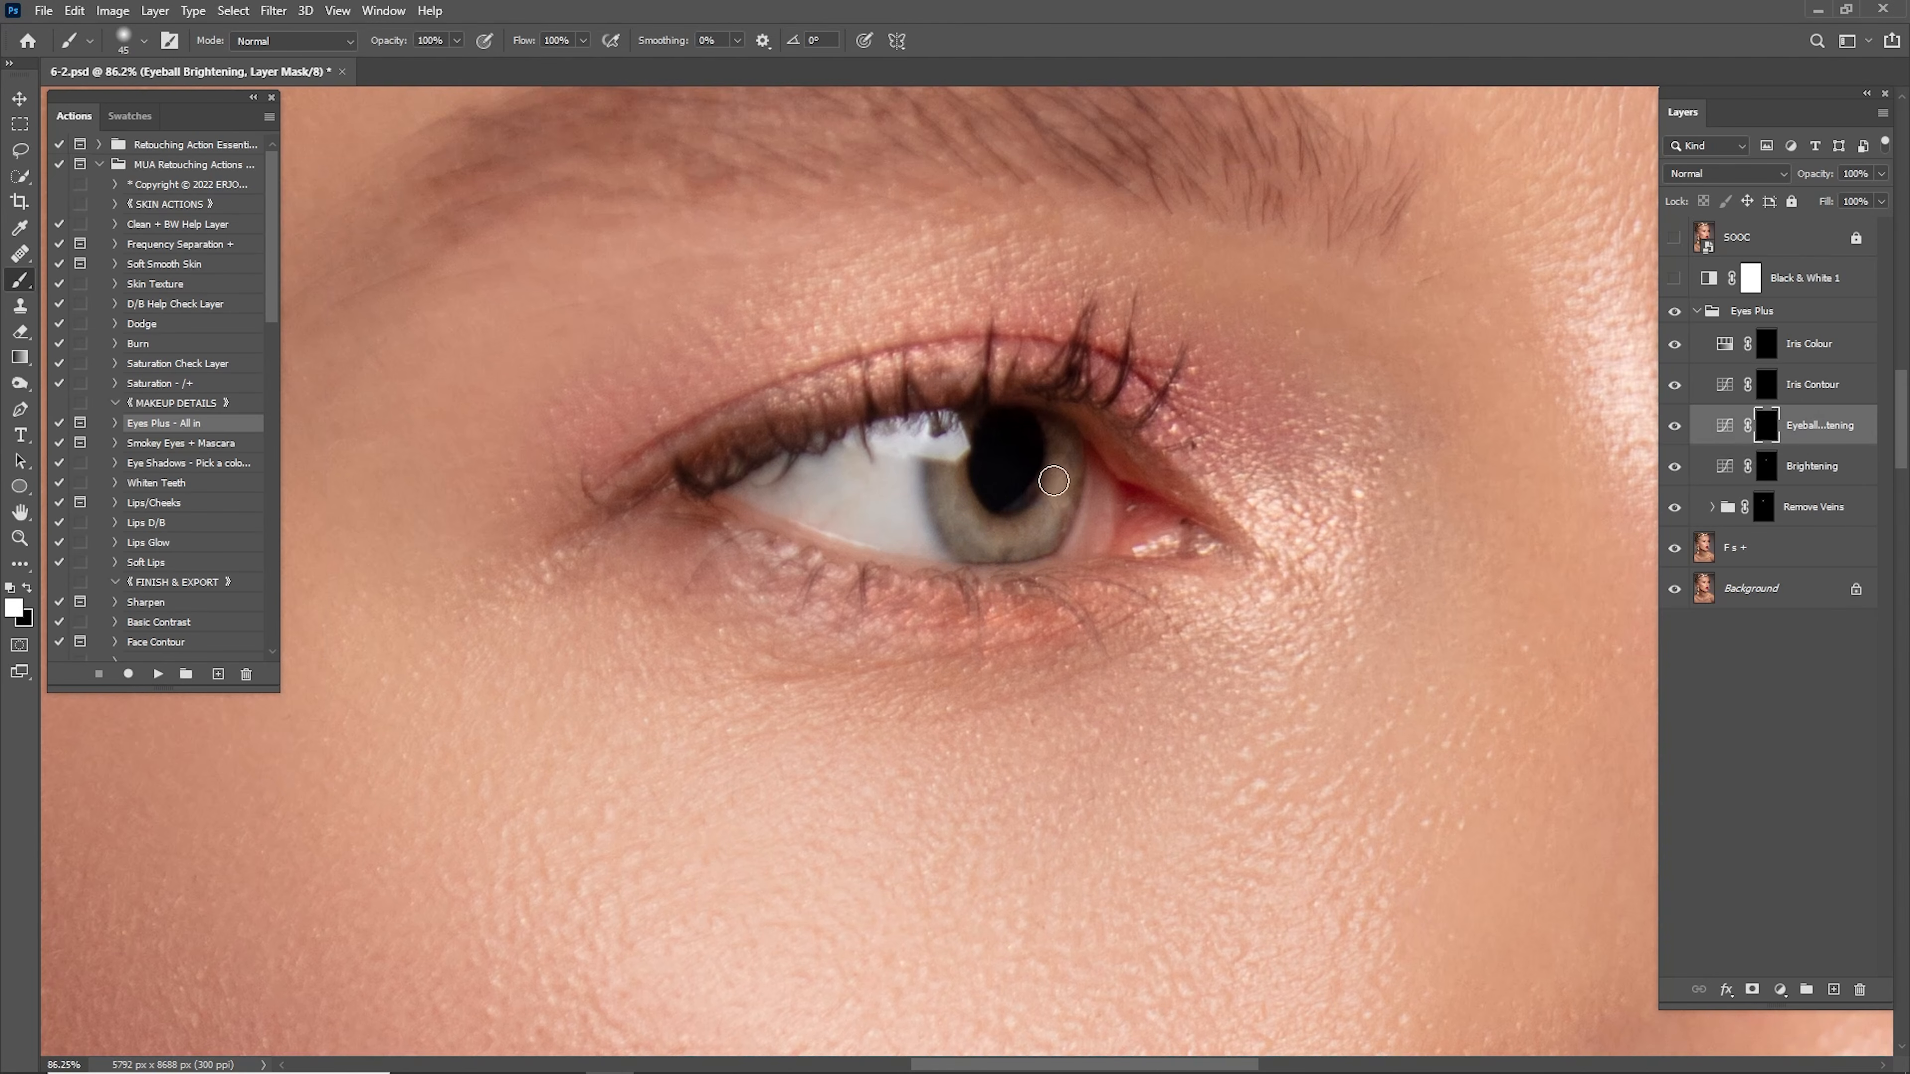
drag(1054, 480, 970, 530)
Compare the eyes with and without the Eyeball Brightening layer and set its opacity to 65%.
key(z)
drag(970, 530, 865, 531)
drag(1037, 531, 1121, 531)
click(1675, 426)
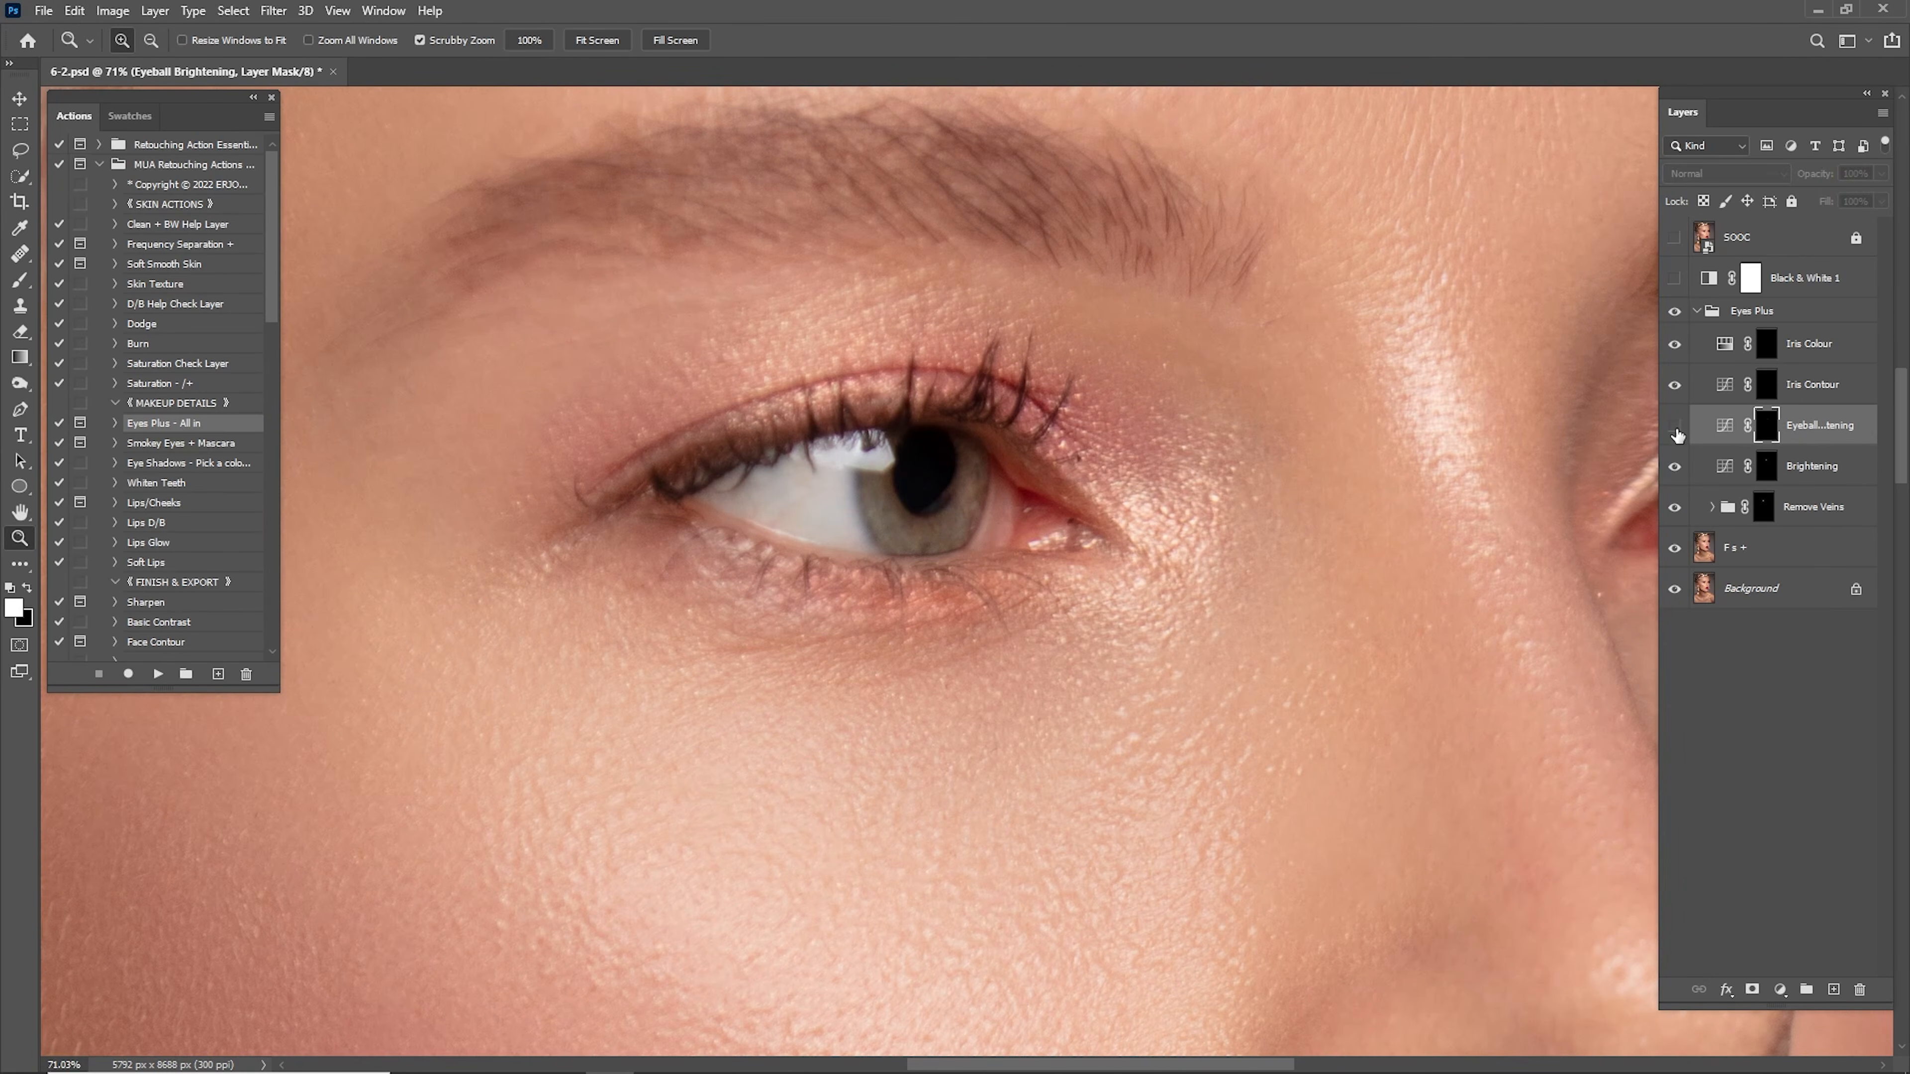
click(1675, 425)
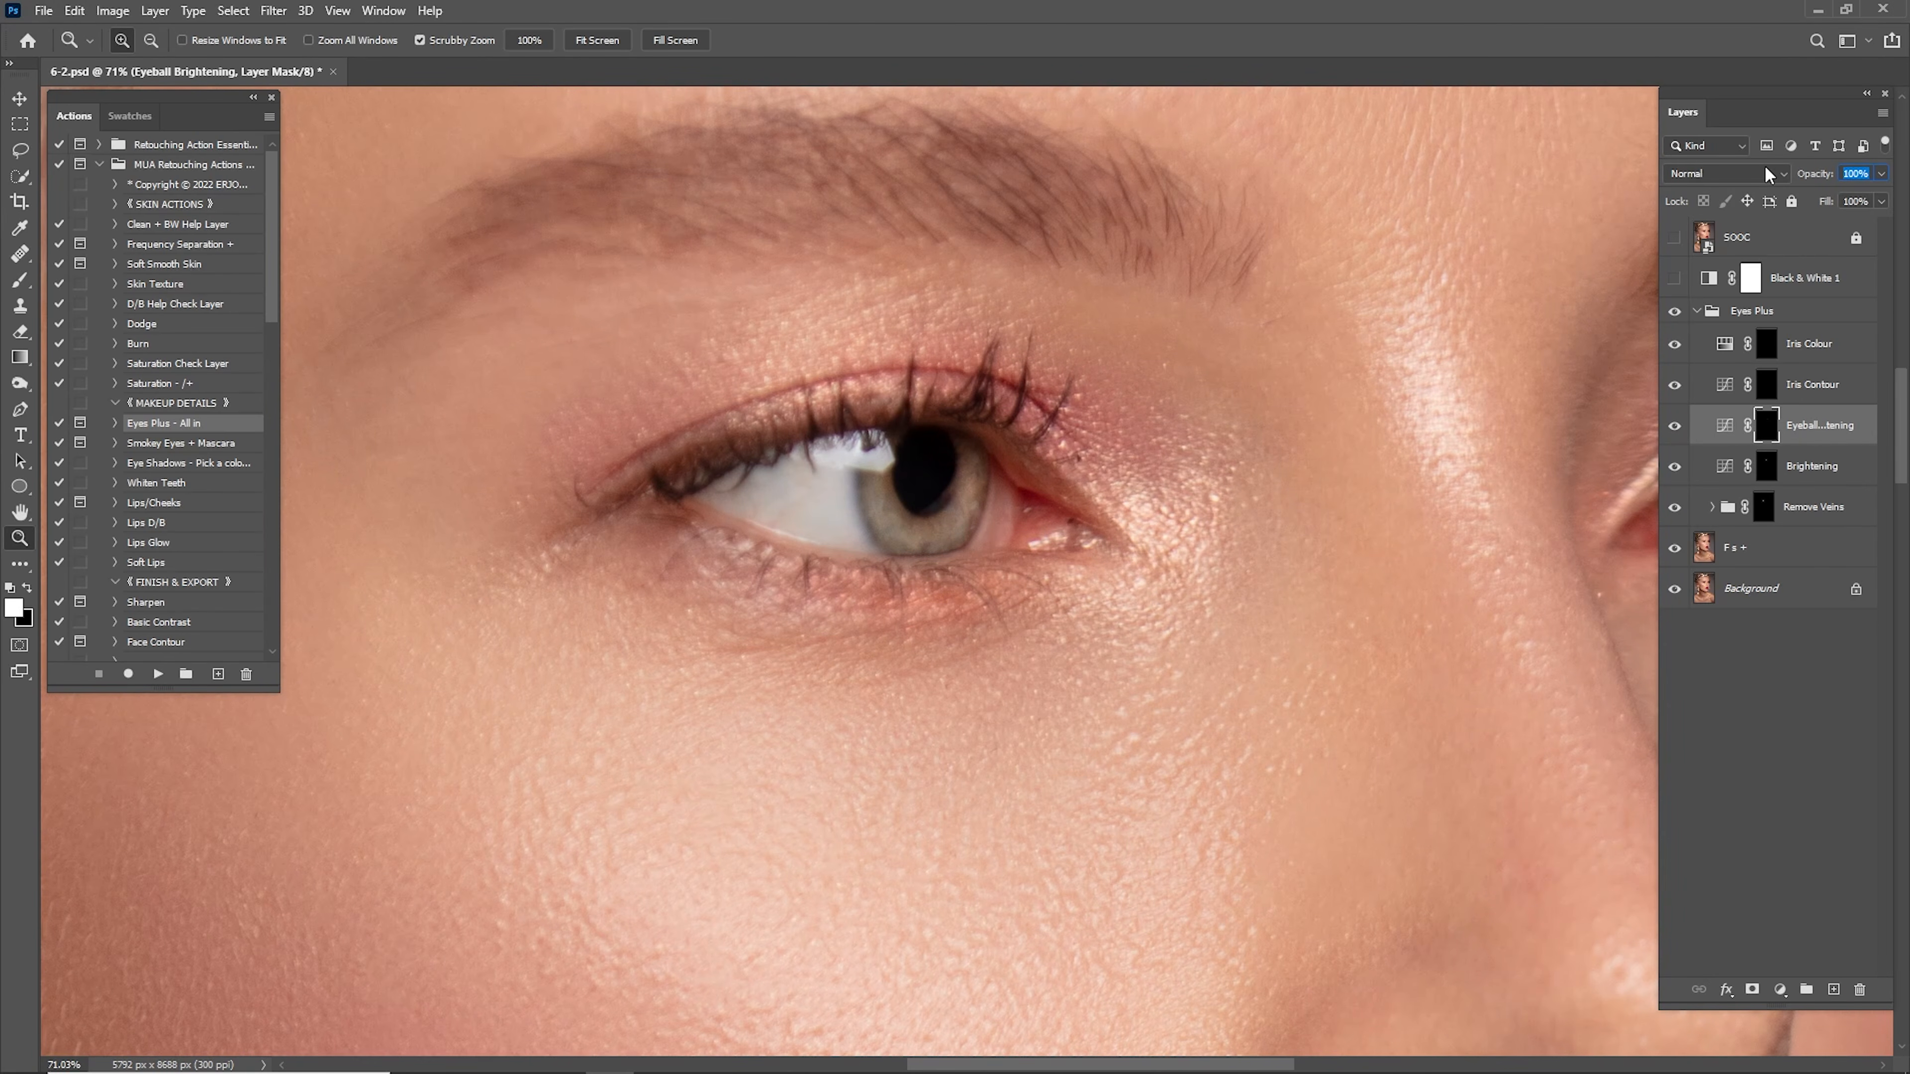
text(65)
Paint the Iris Contour layer's mask around the irises of both eyes with a brush of about 50 px.
click(1740, 393)
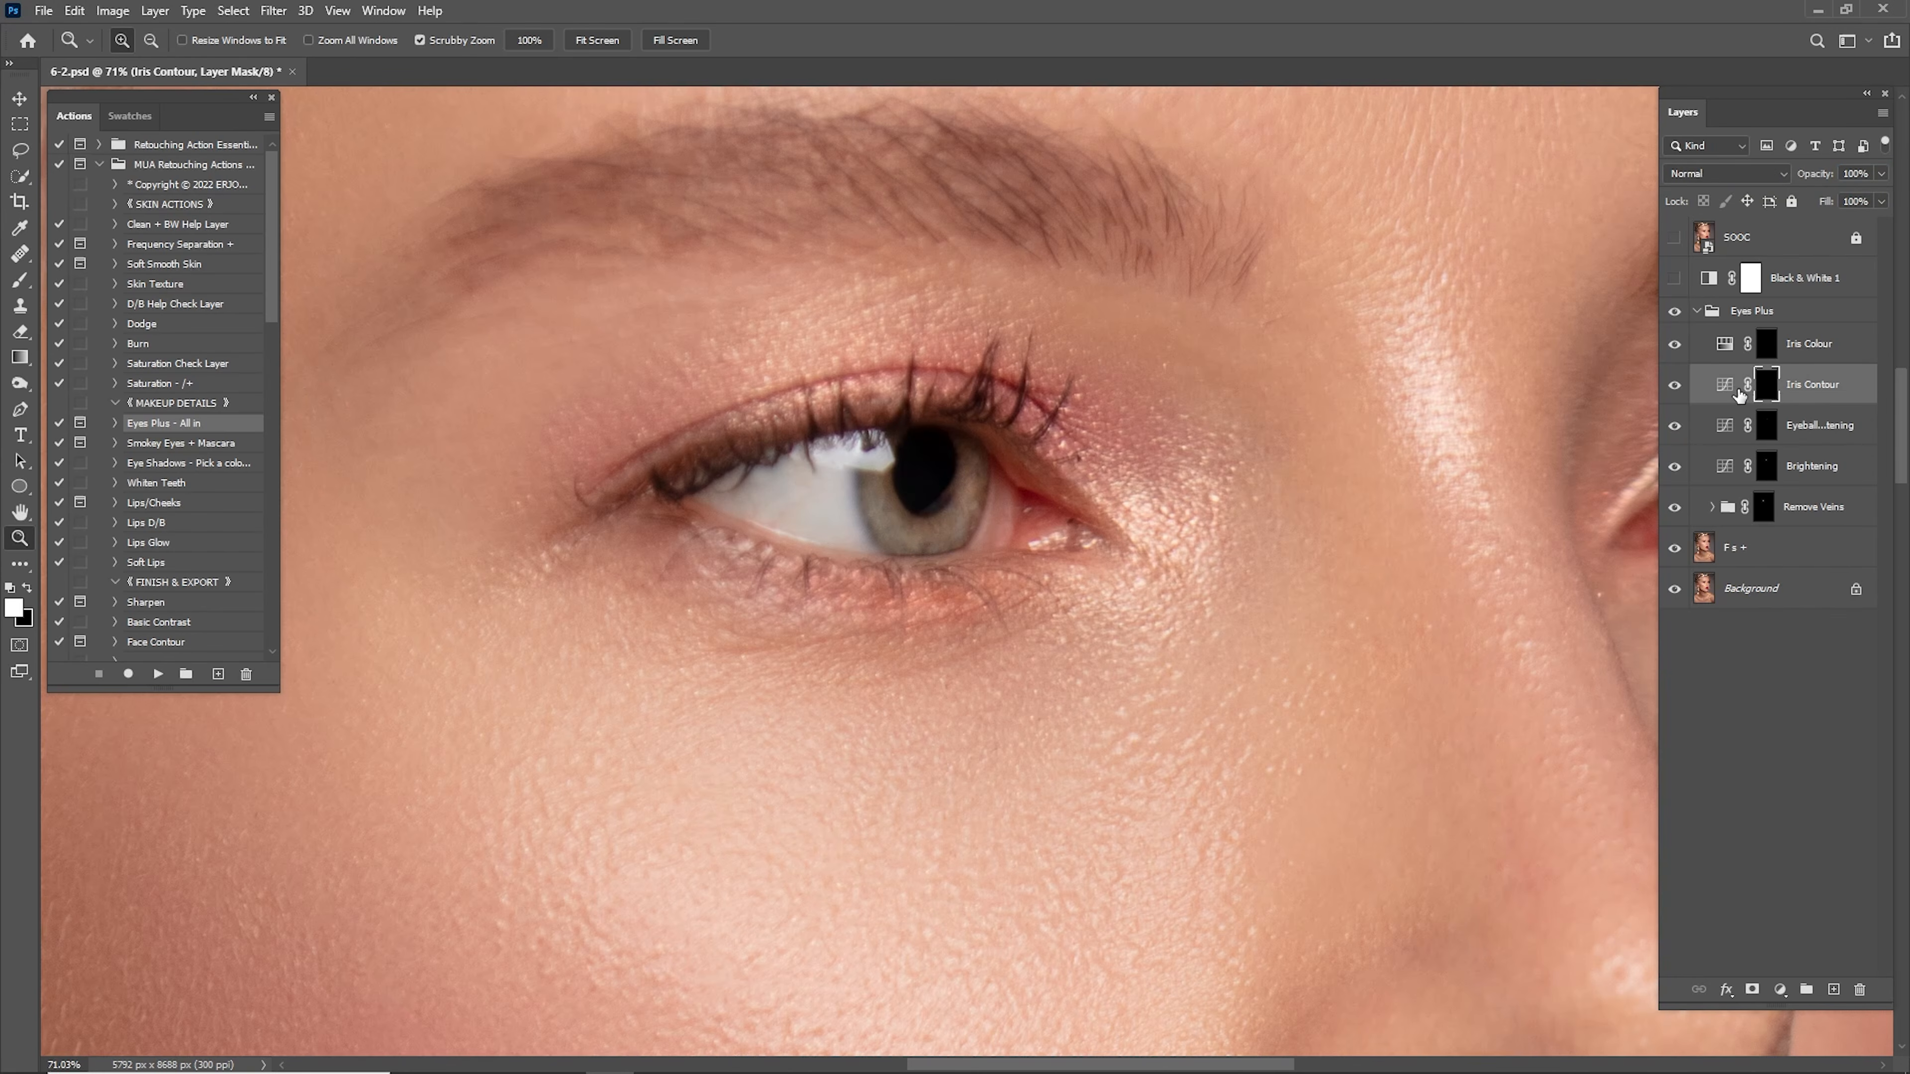
key(b)
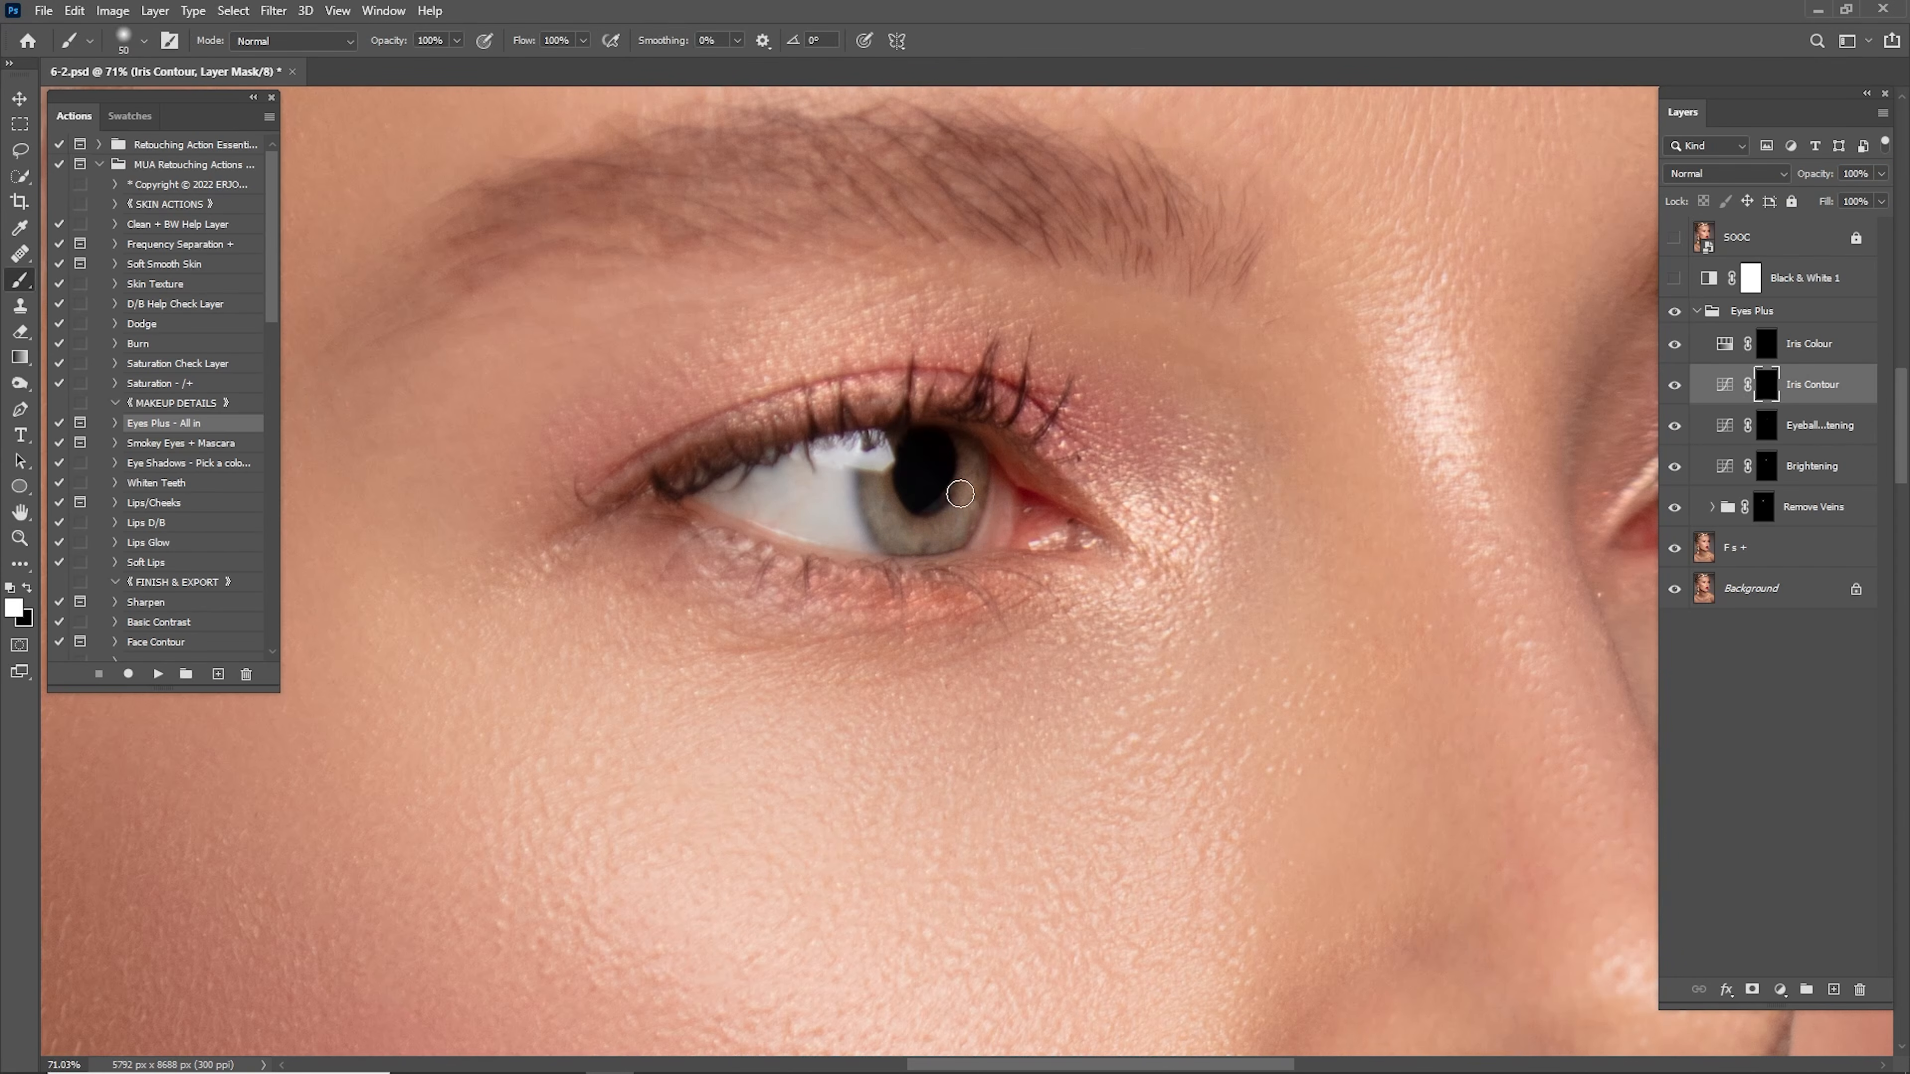
mouse_move(983, 468)
mouse_down()
mouse_move(955, 549)
mouse_move(862, 510)
mouse_move(862, 535)
mouse_up()
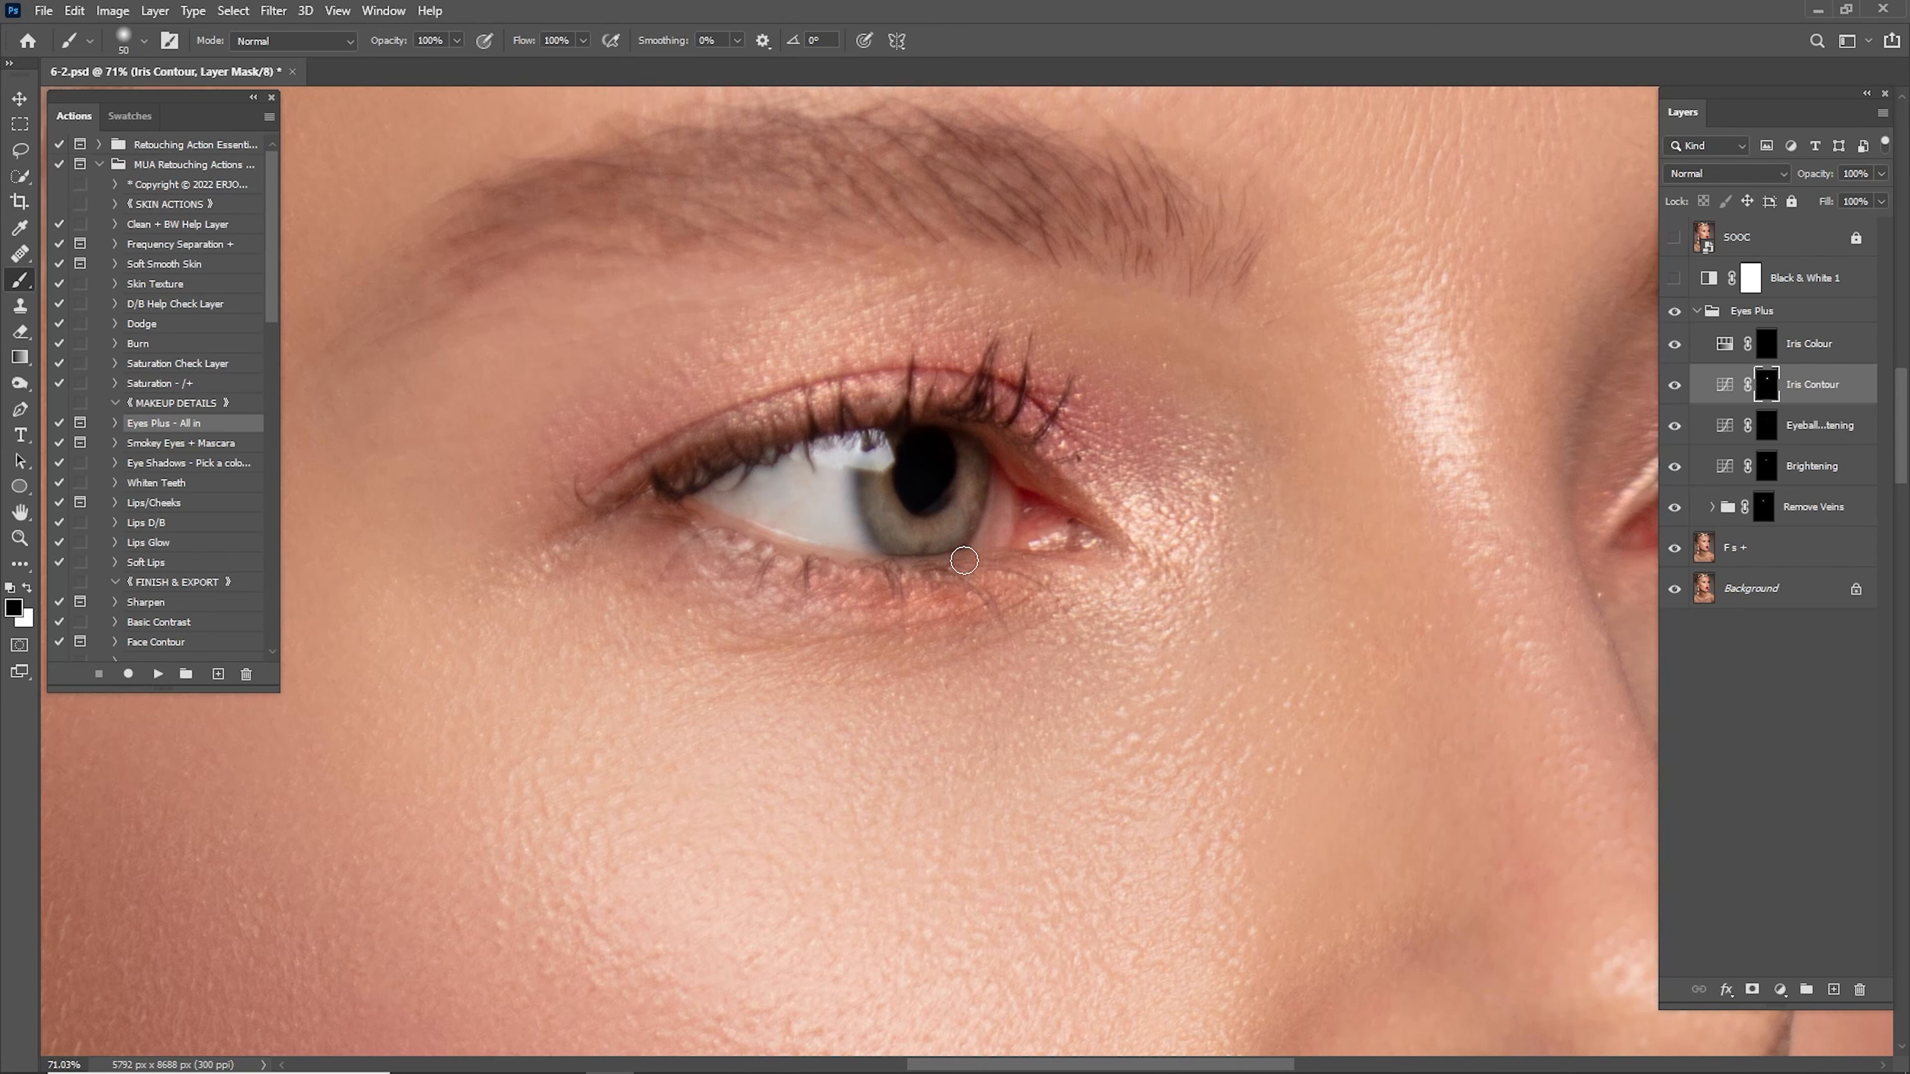
scroll(984, 481, right, 5)
mouse_move(1352, 464)
mouse_down()
mouse_move(1354, 519)
mouse_move(1430, 478)
mouse_up()
key(x)
key(z)
drag(1588, 370, 1540, 445)
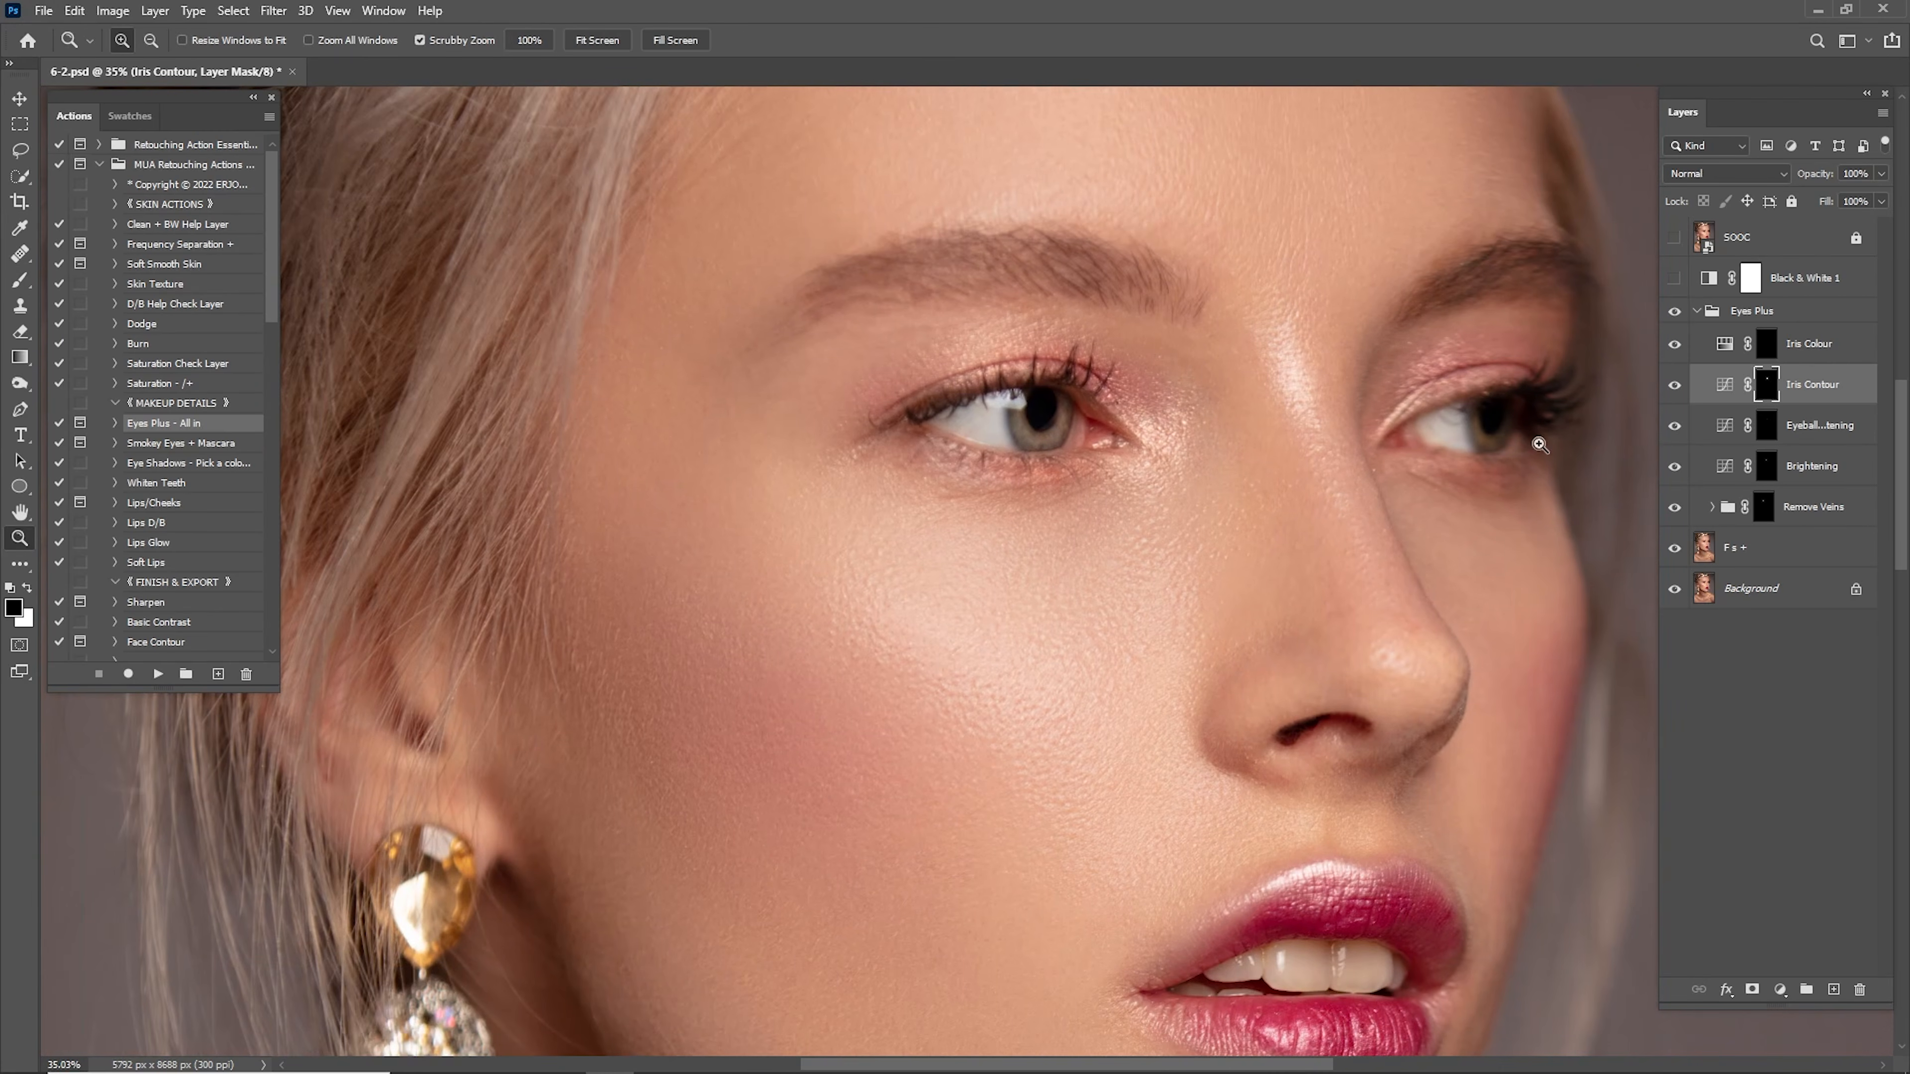
Compare the eyes with and without the Iris Contour layer and set its opacity to 64%.
click(1673, 386)
click(1674, 386)
drag(1820, 178, 1806, 184)
key(ctrl+0)
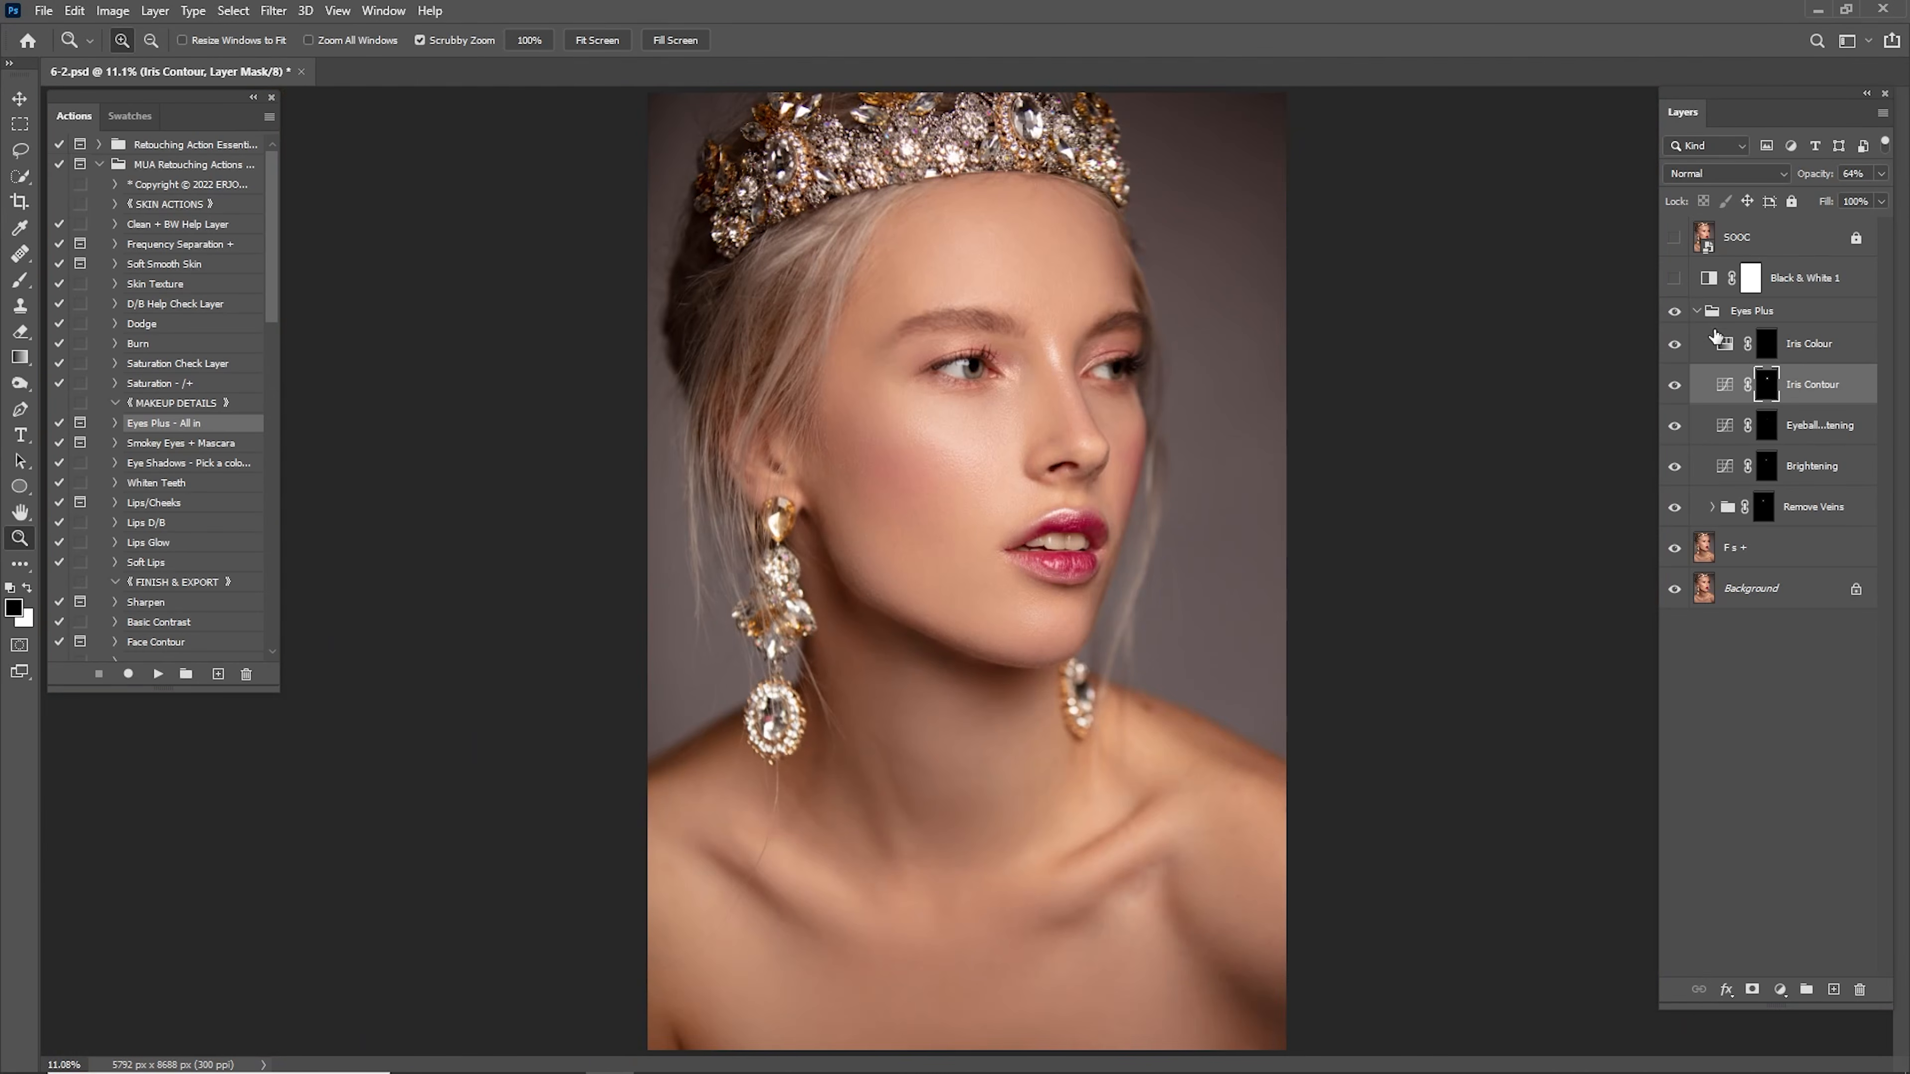
Compare the portrait with and without the Eyes Plus group, then collapse it and merge it with the F s + layer.
click(1676, 311)
click(1677, 312)
click(1695, 311)
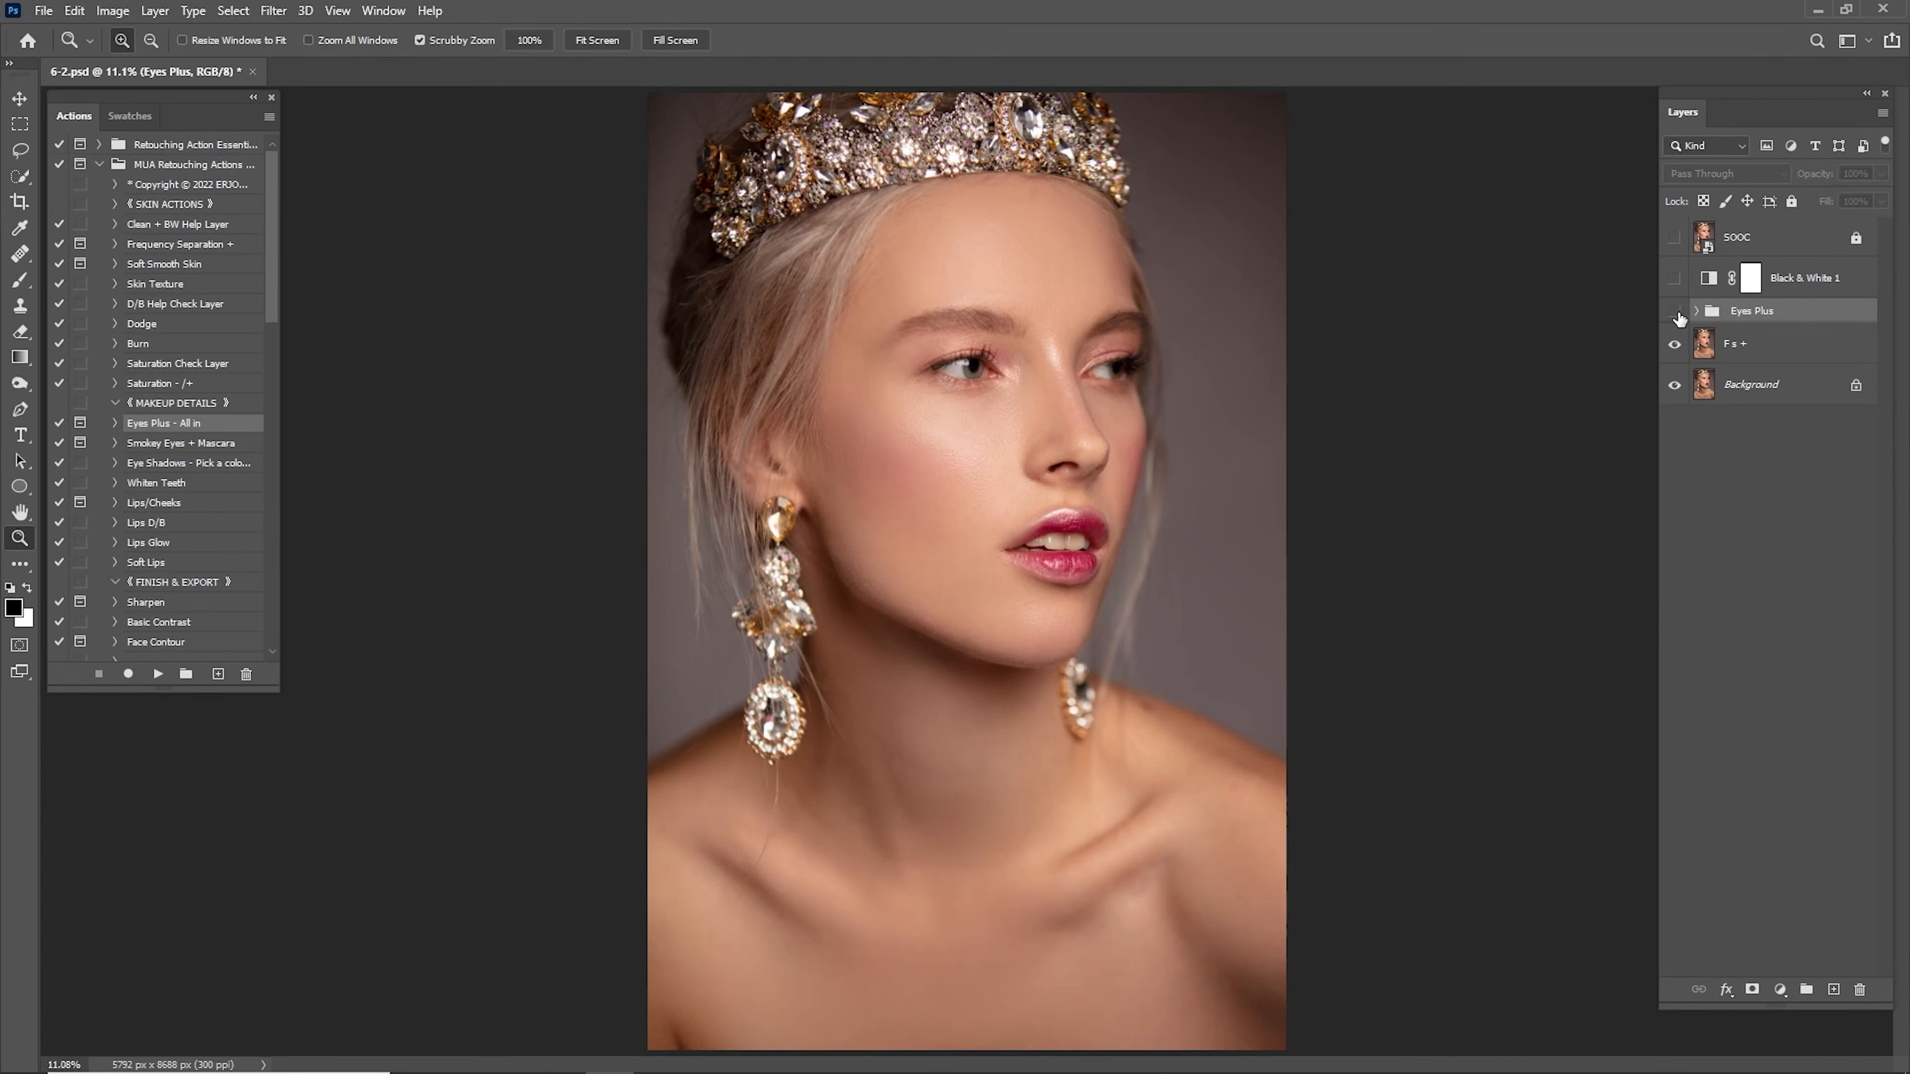
shift+click(1733, 343)
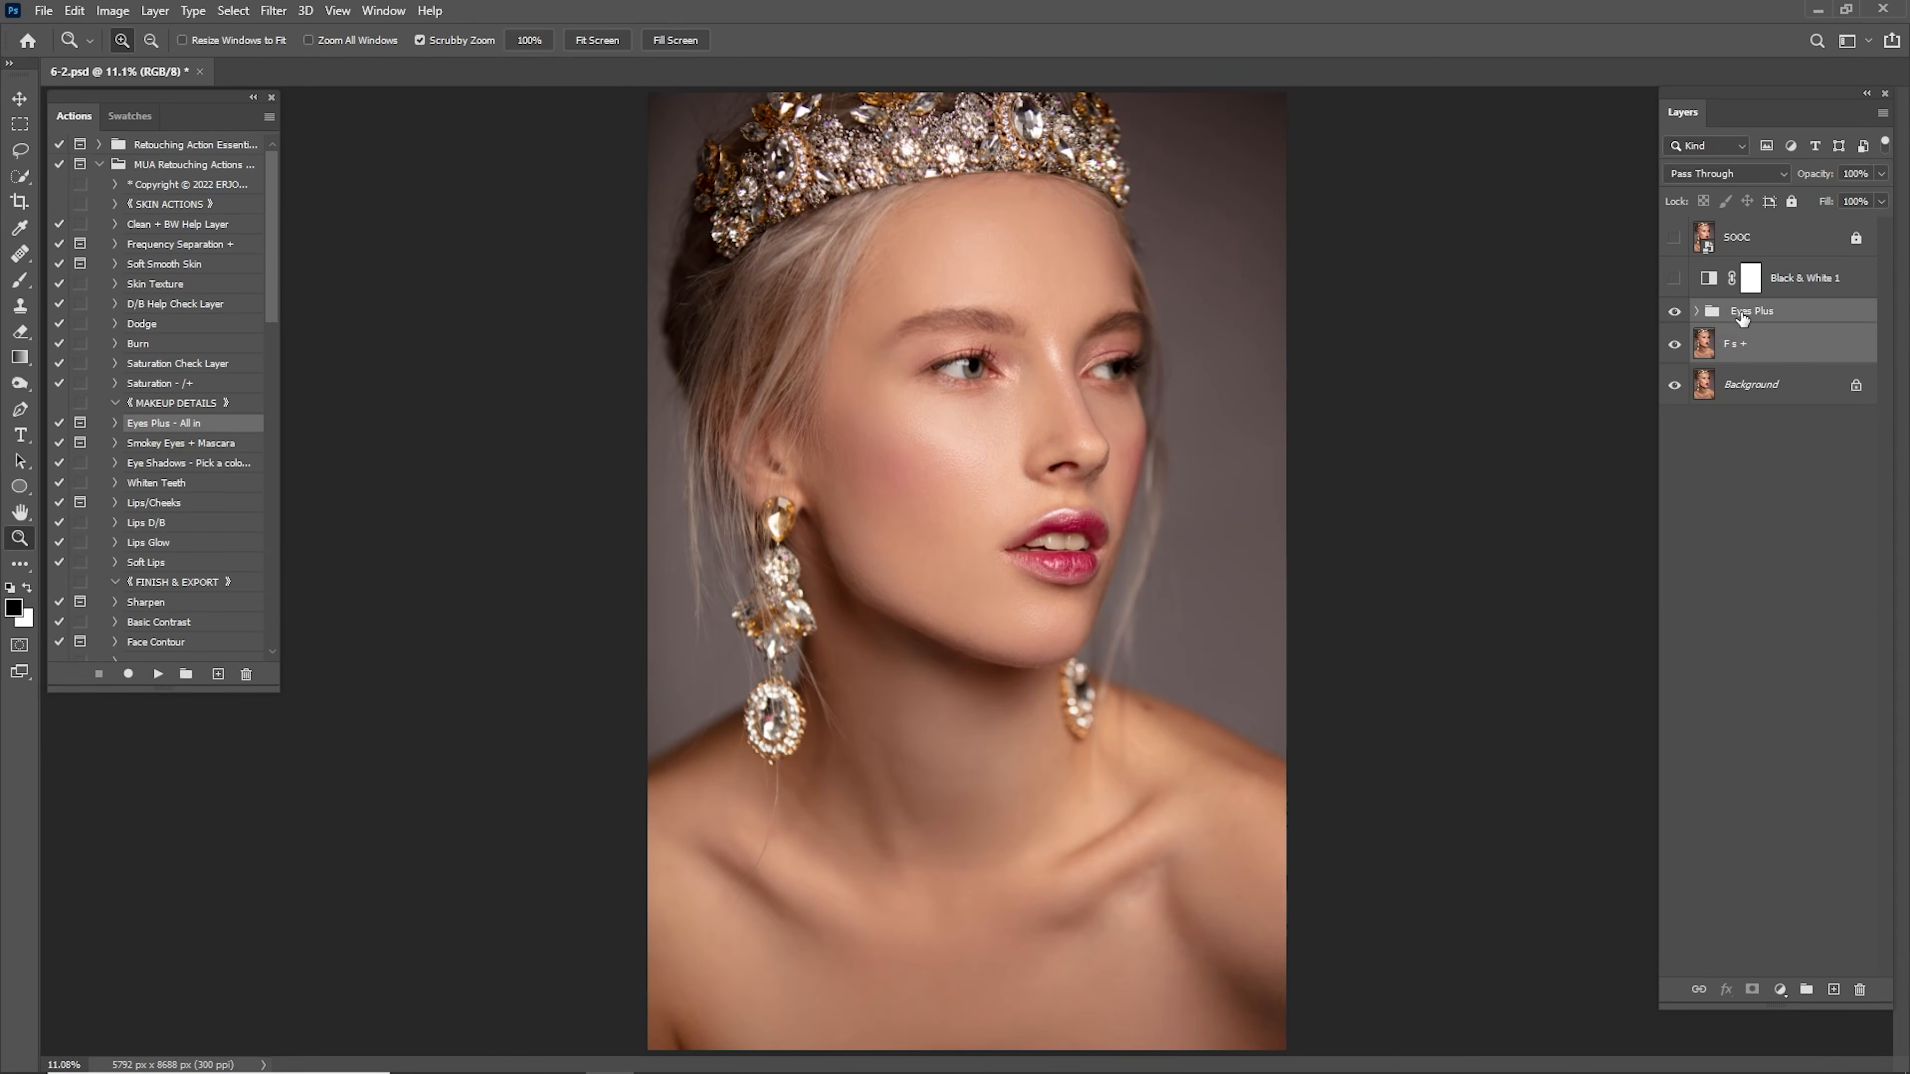
right_click(1741, 343)
click(1623, 917)
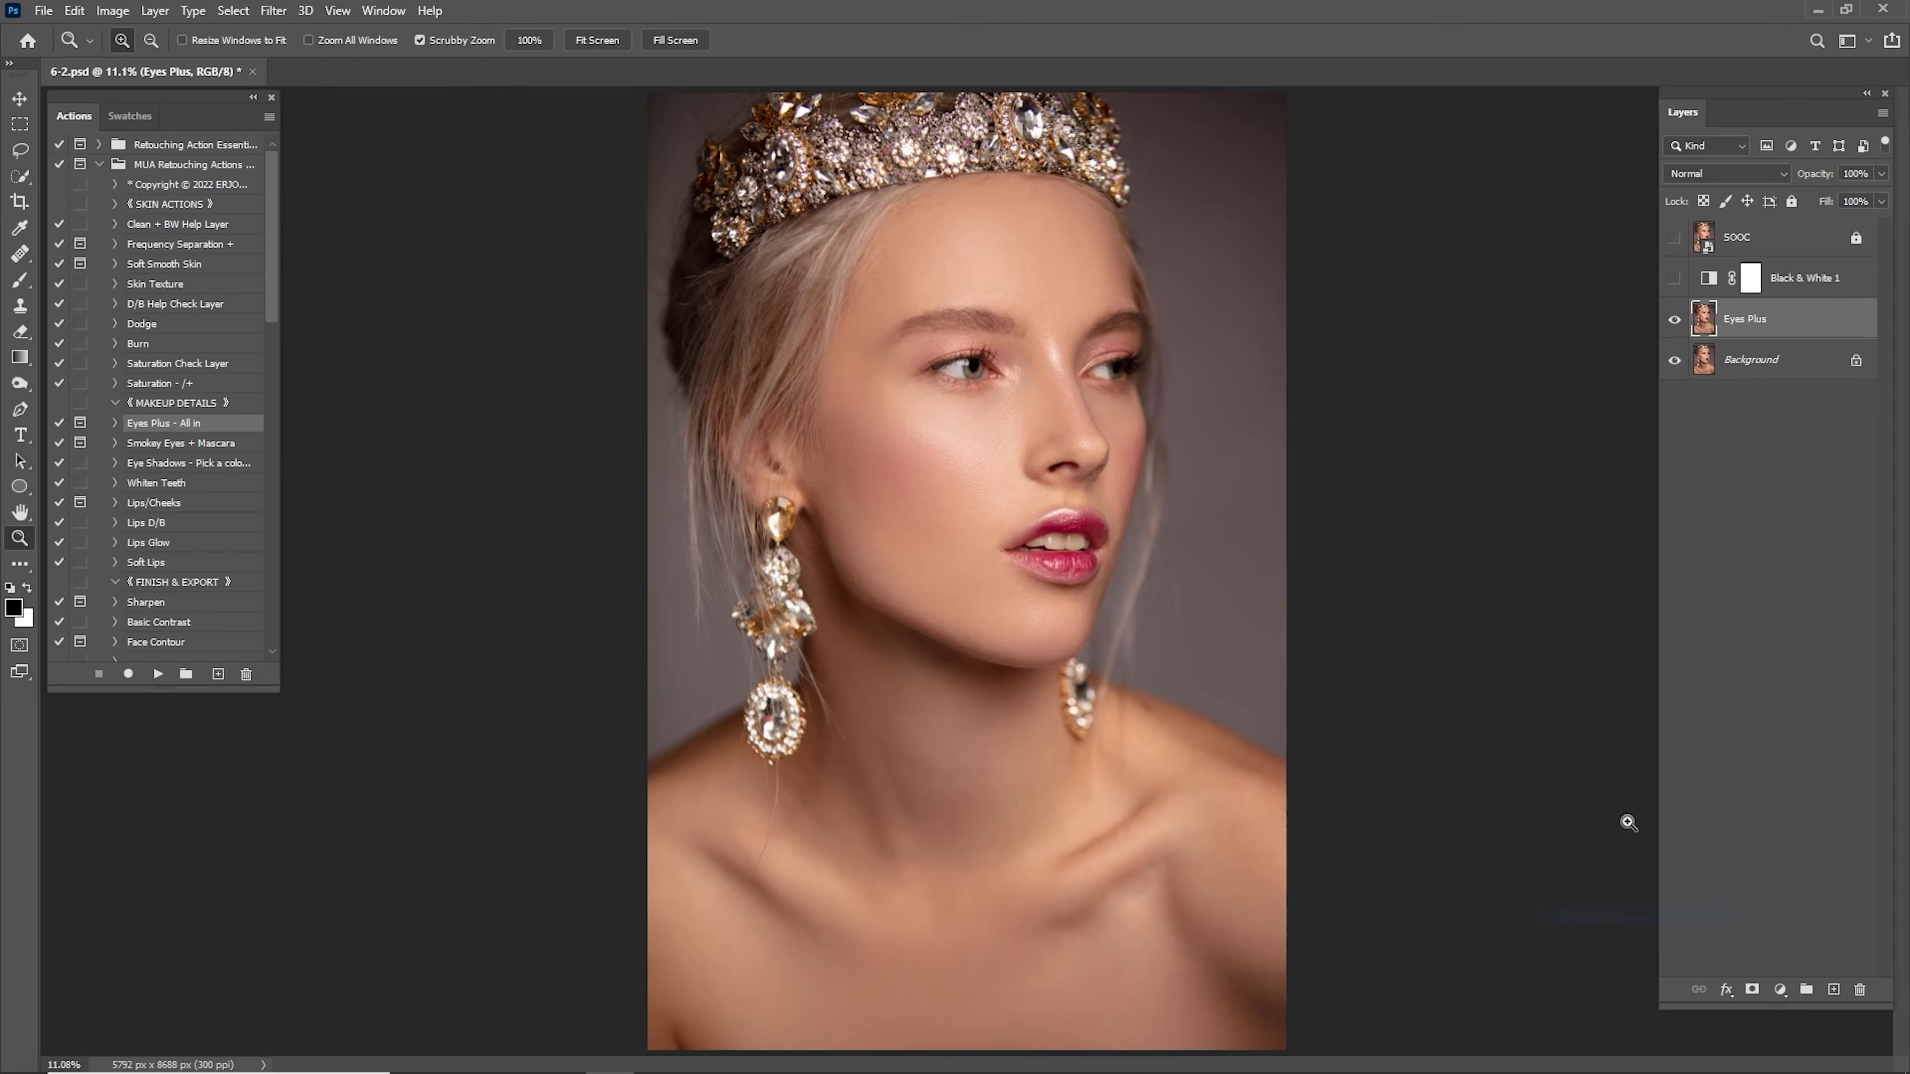
Run the Frequency Separation + action for the lips with a Gaussian Blur radius of 3 pixels.
drag(990, 435, 1056, 383)
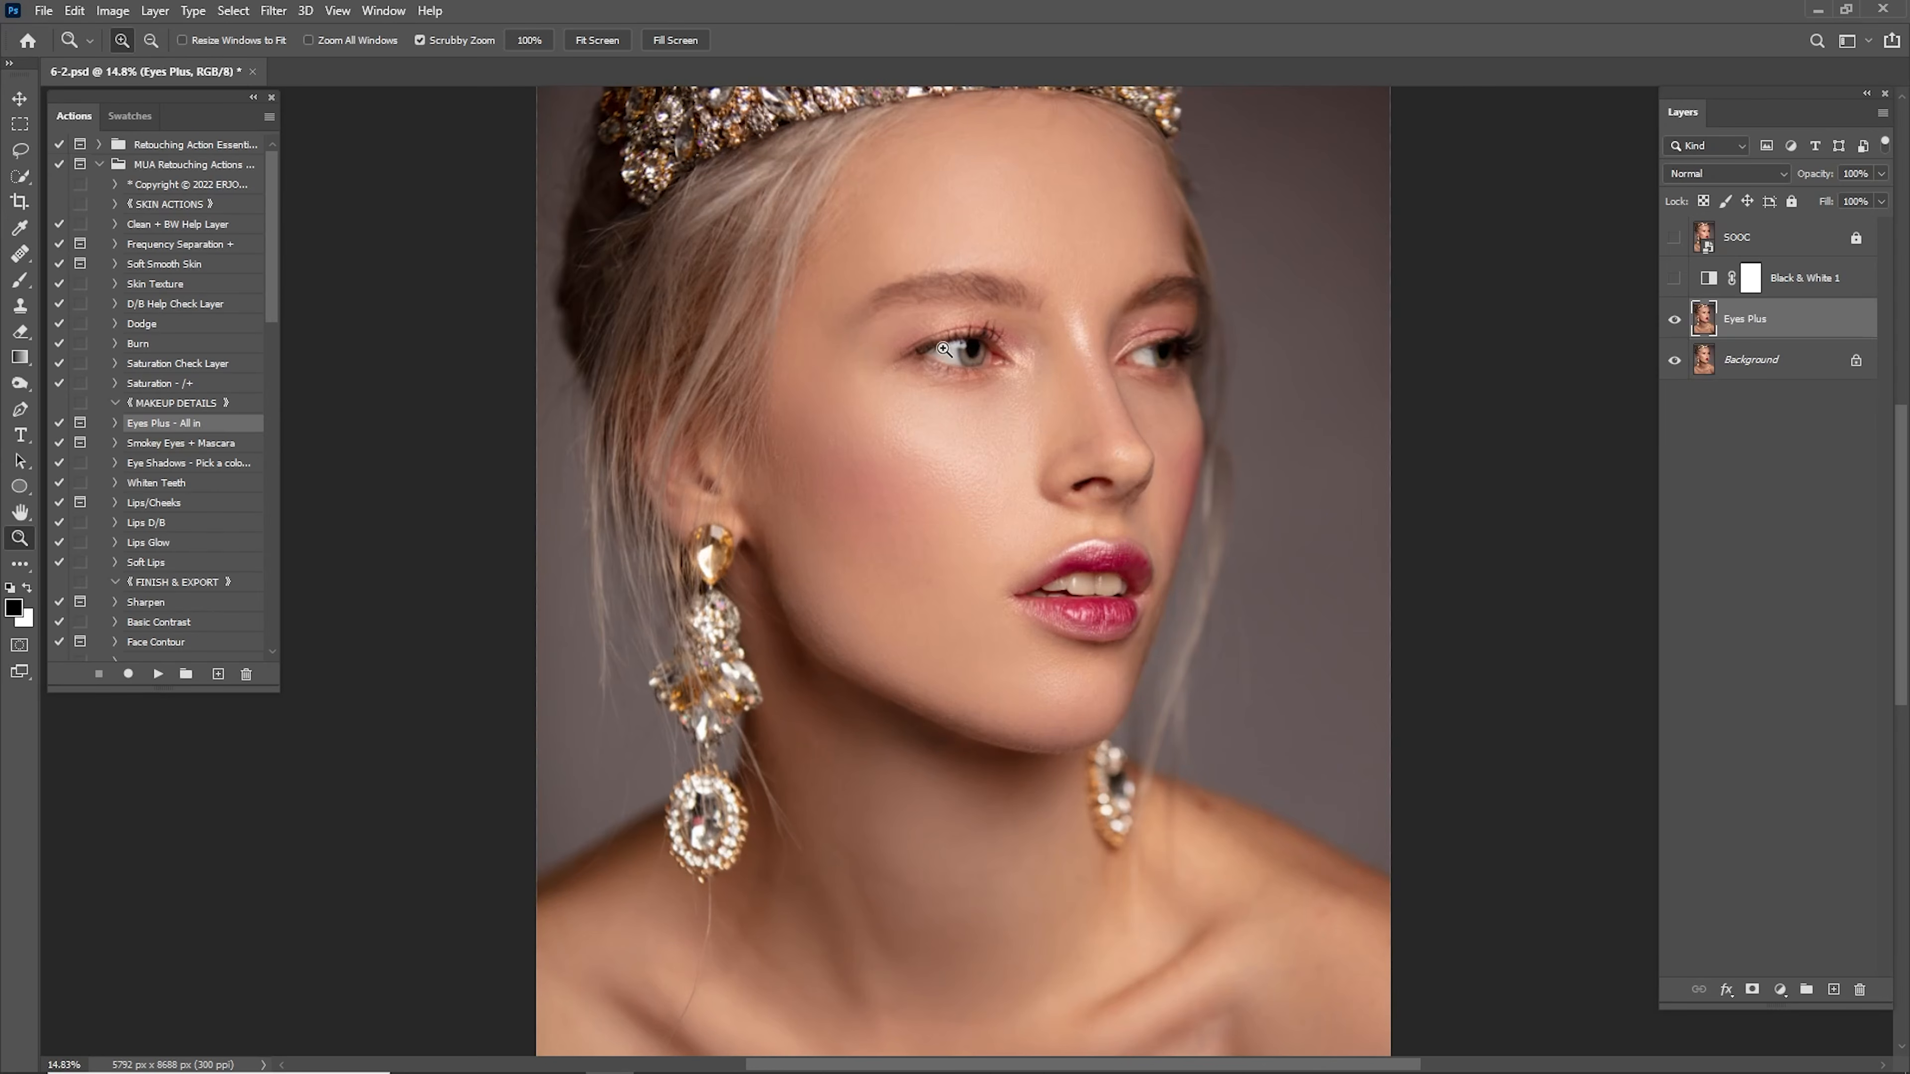
drag(945, 350, 1011, 378)
drag(1185, 642, 1031, 390)
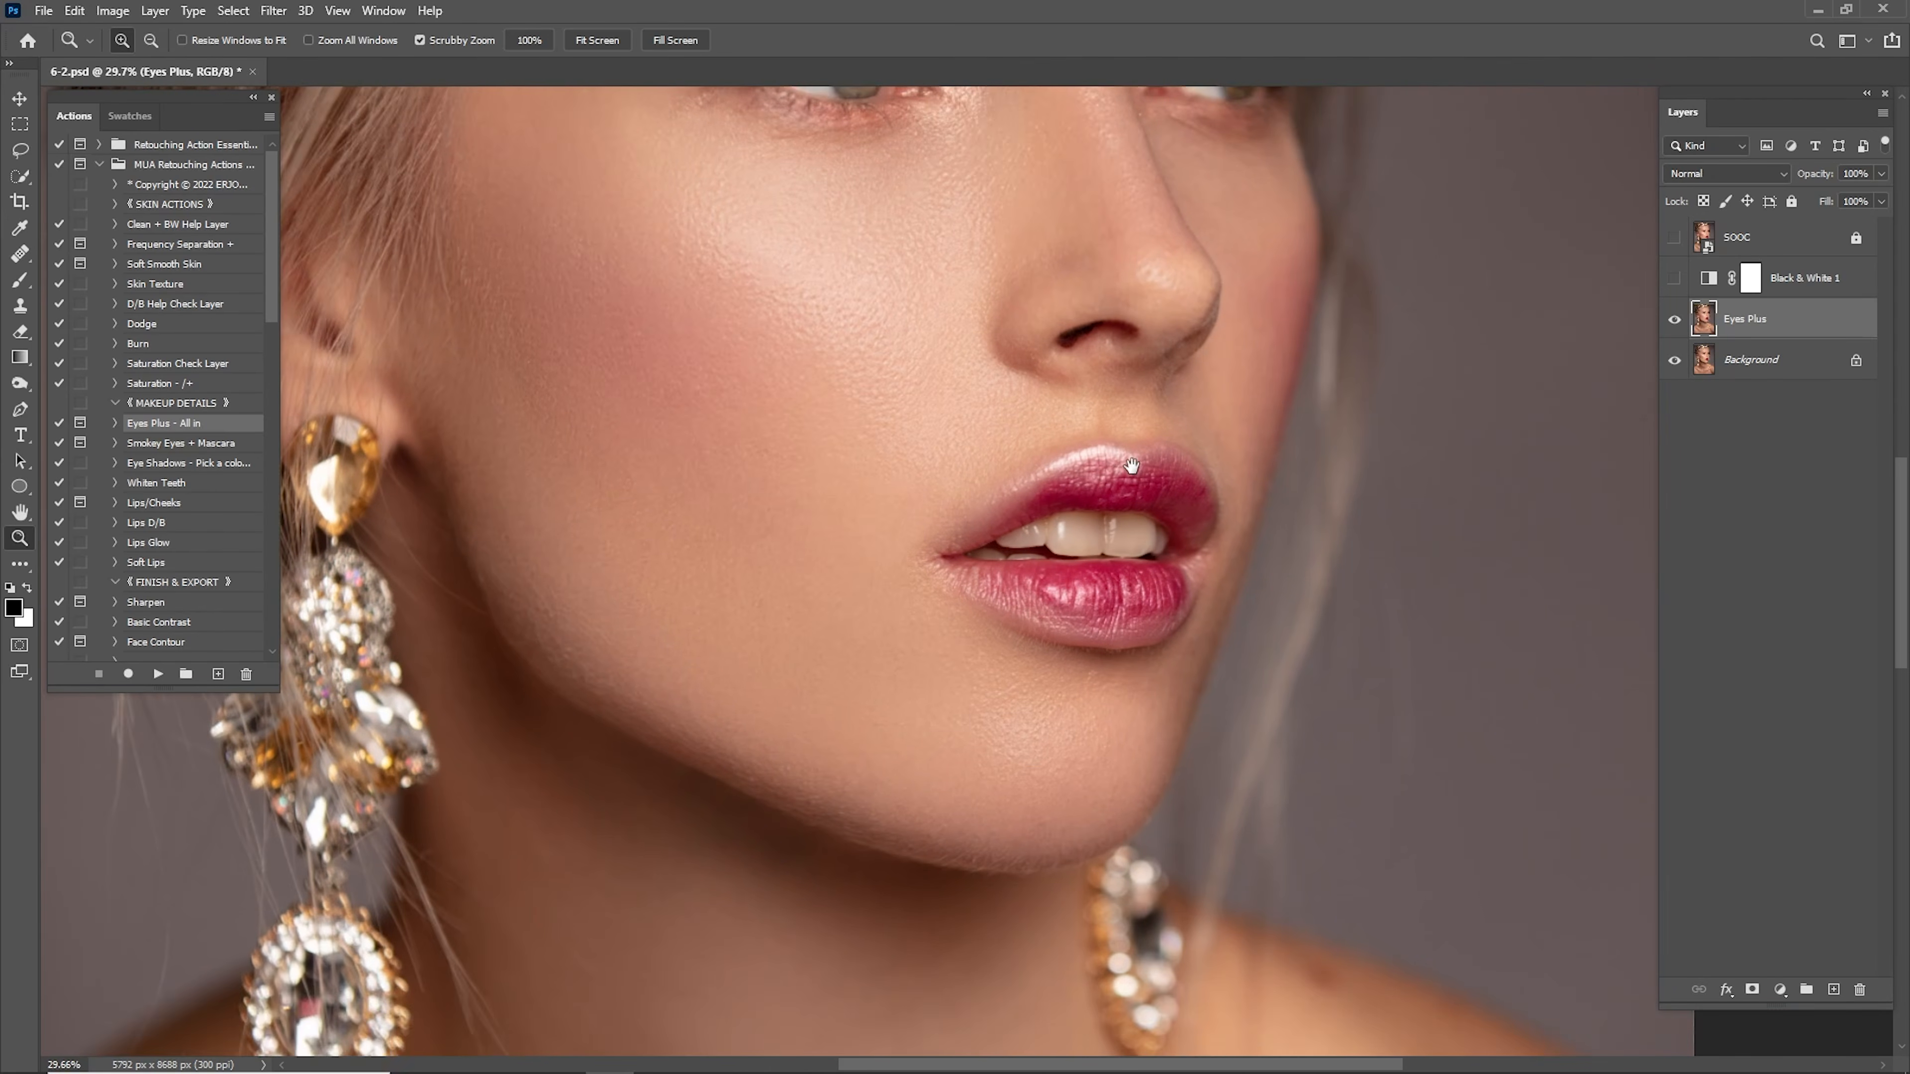
drag(1076, 565, 1148, 518)
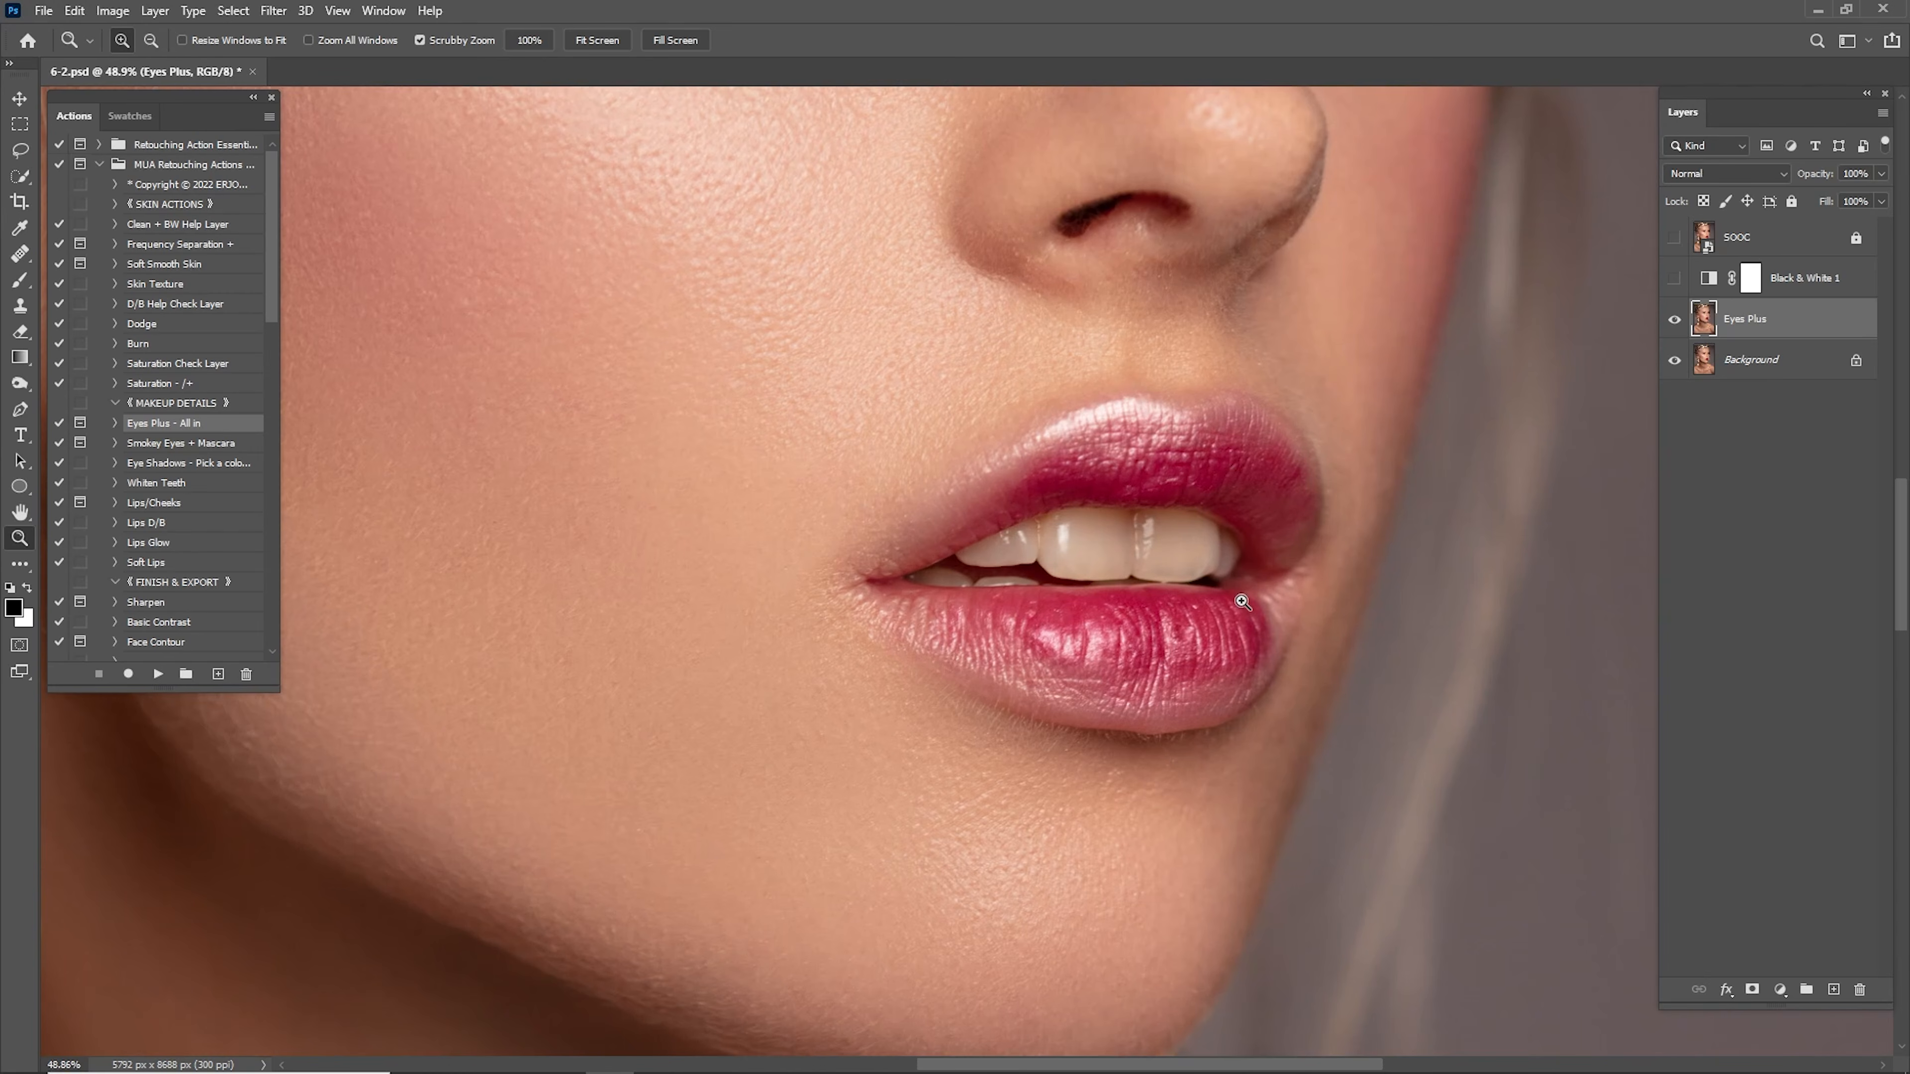
drag(1137, 533, 1178, 561)
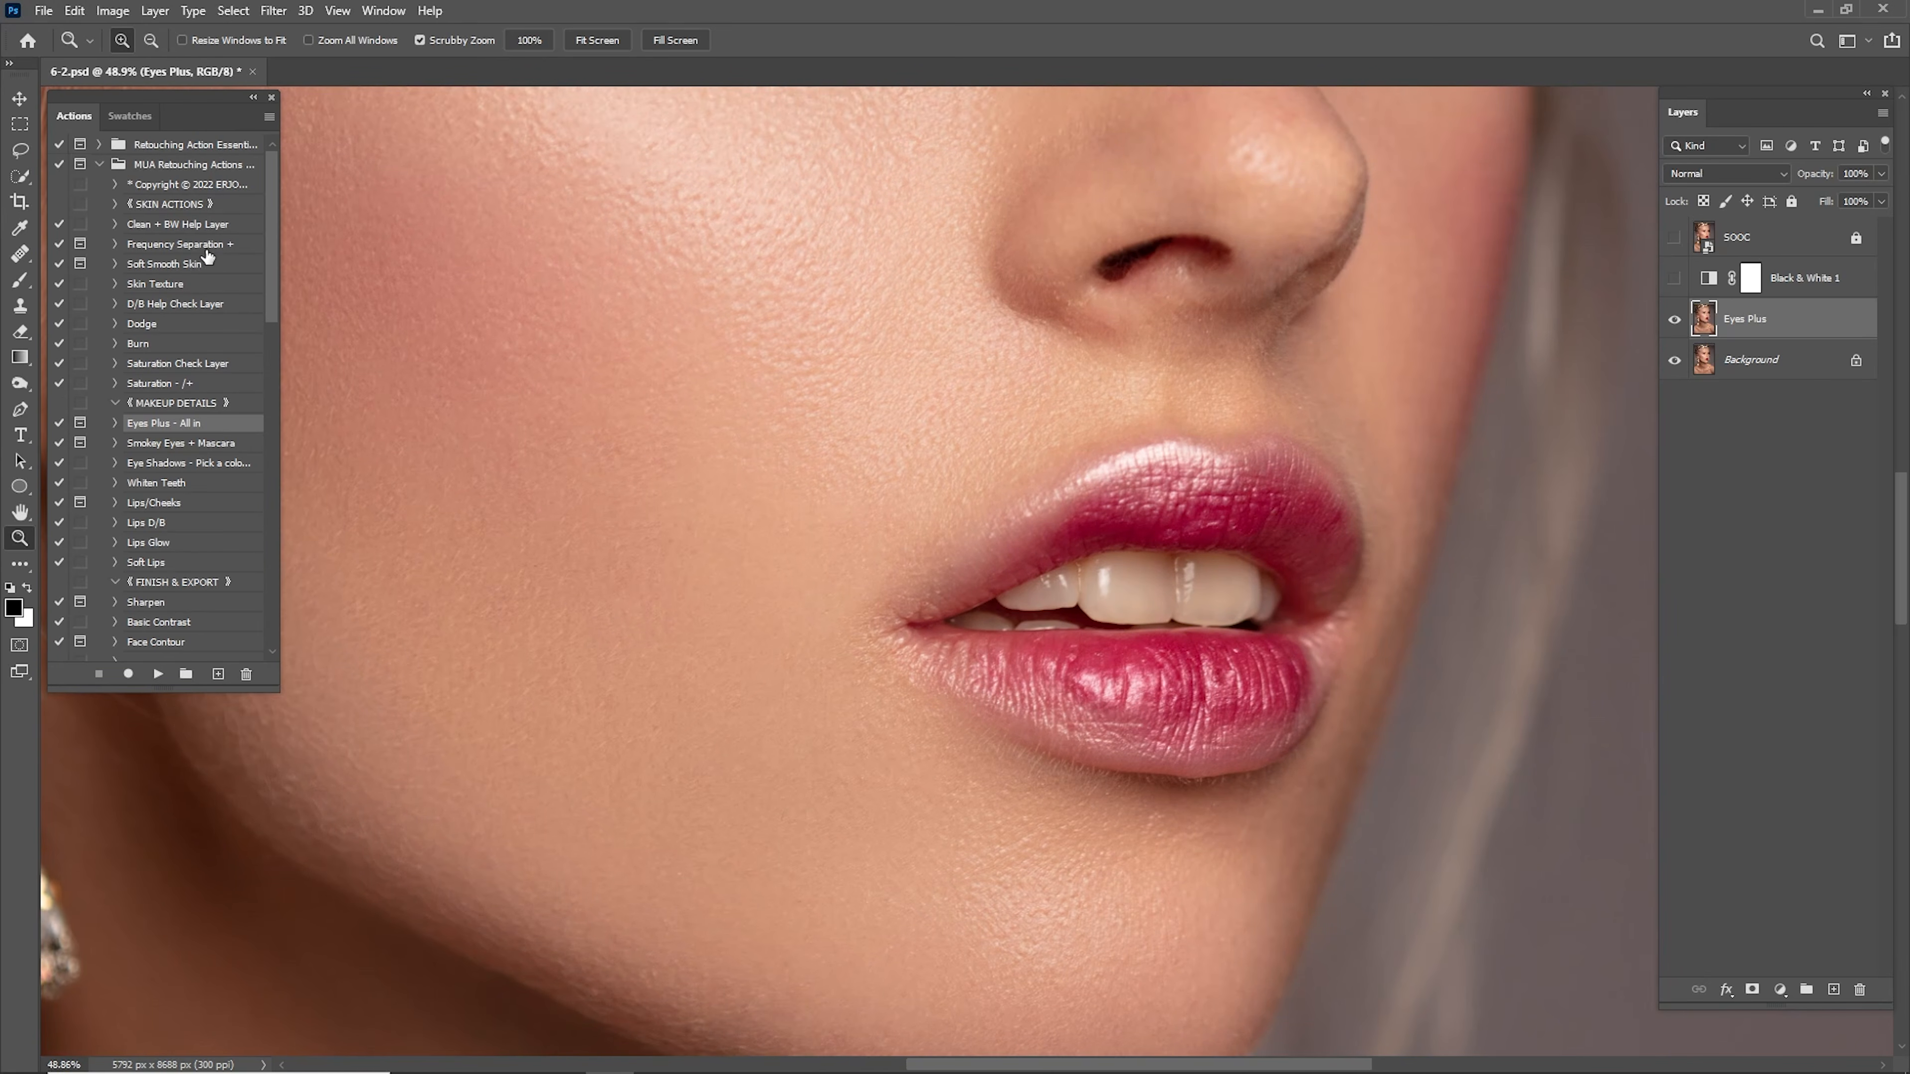
click(204, 248)
click(158, 673)
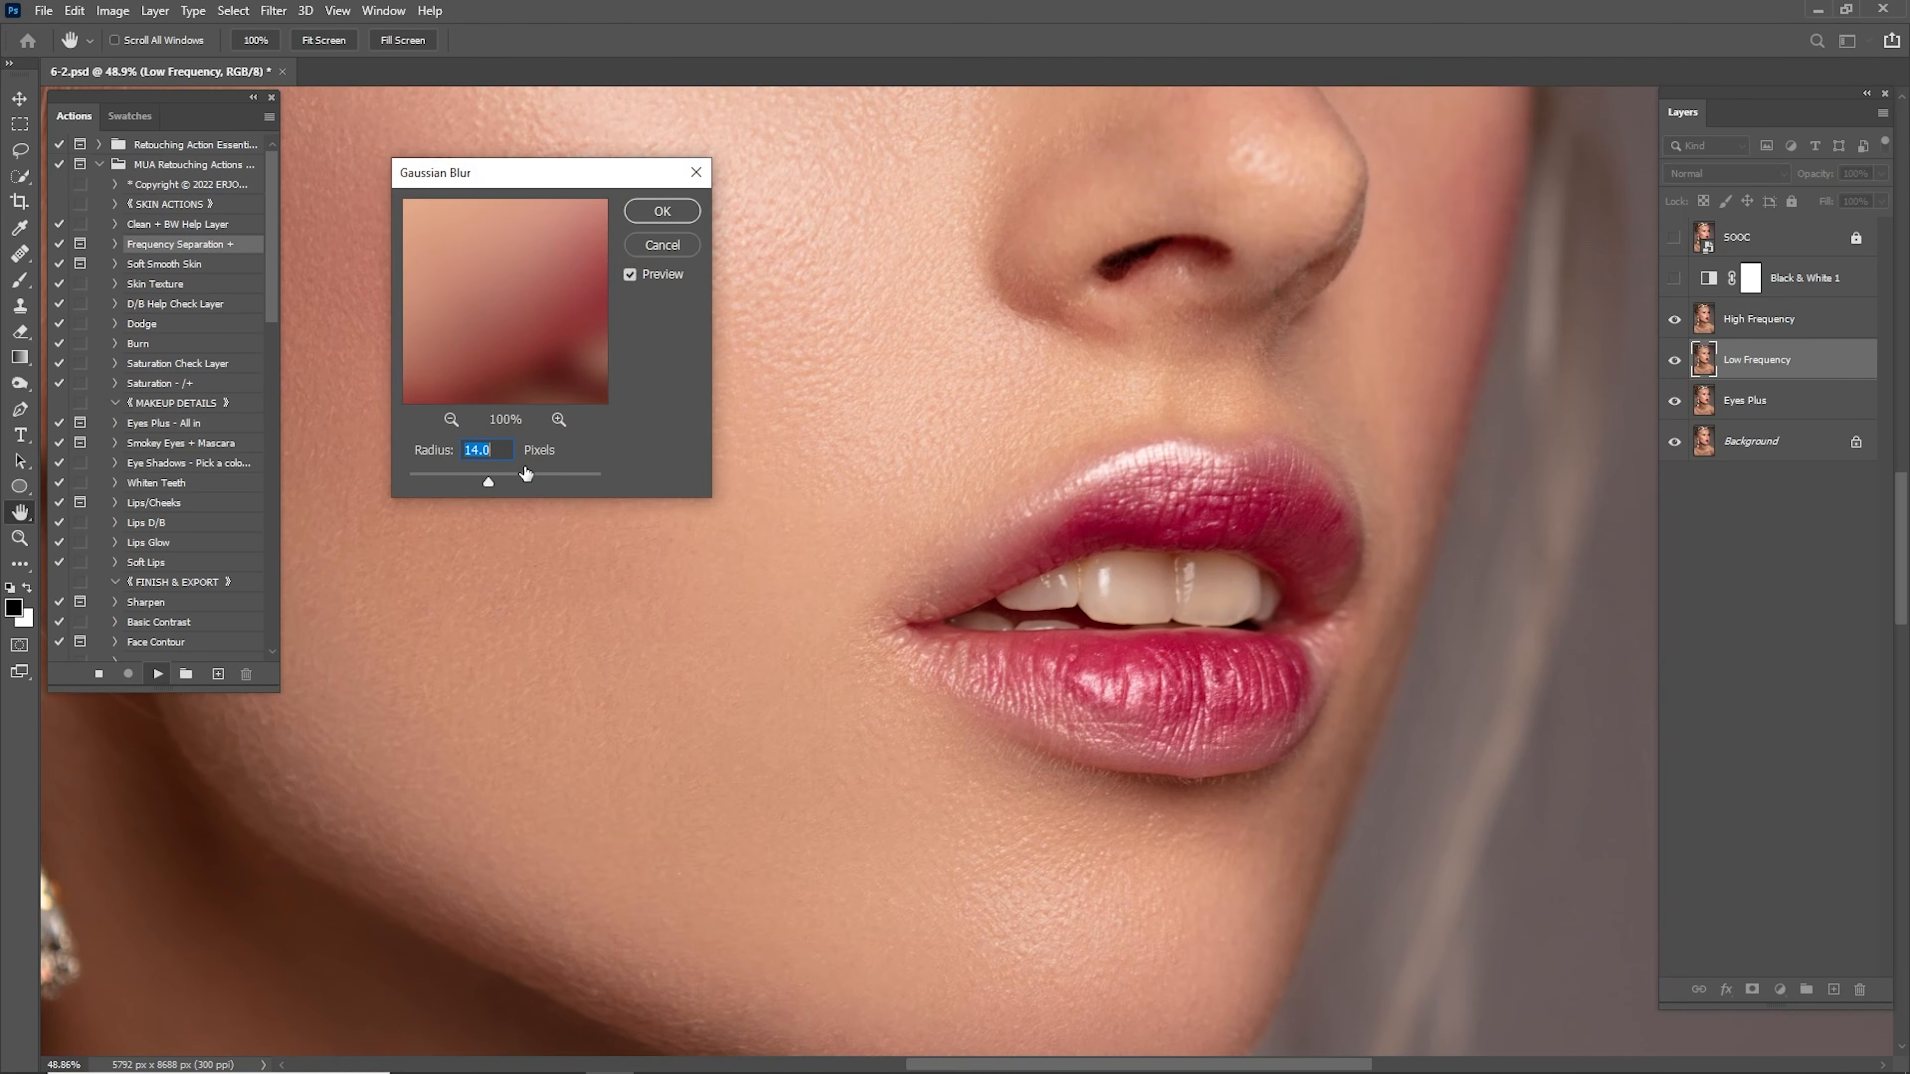
click(451, 420)
click(451, 419)
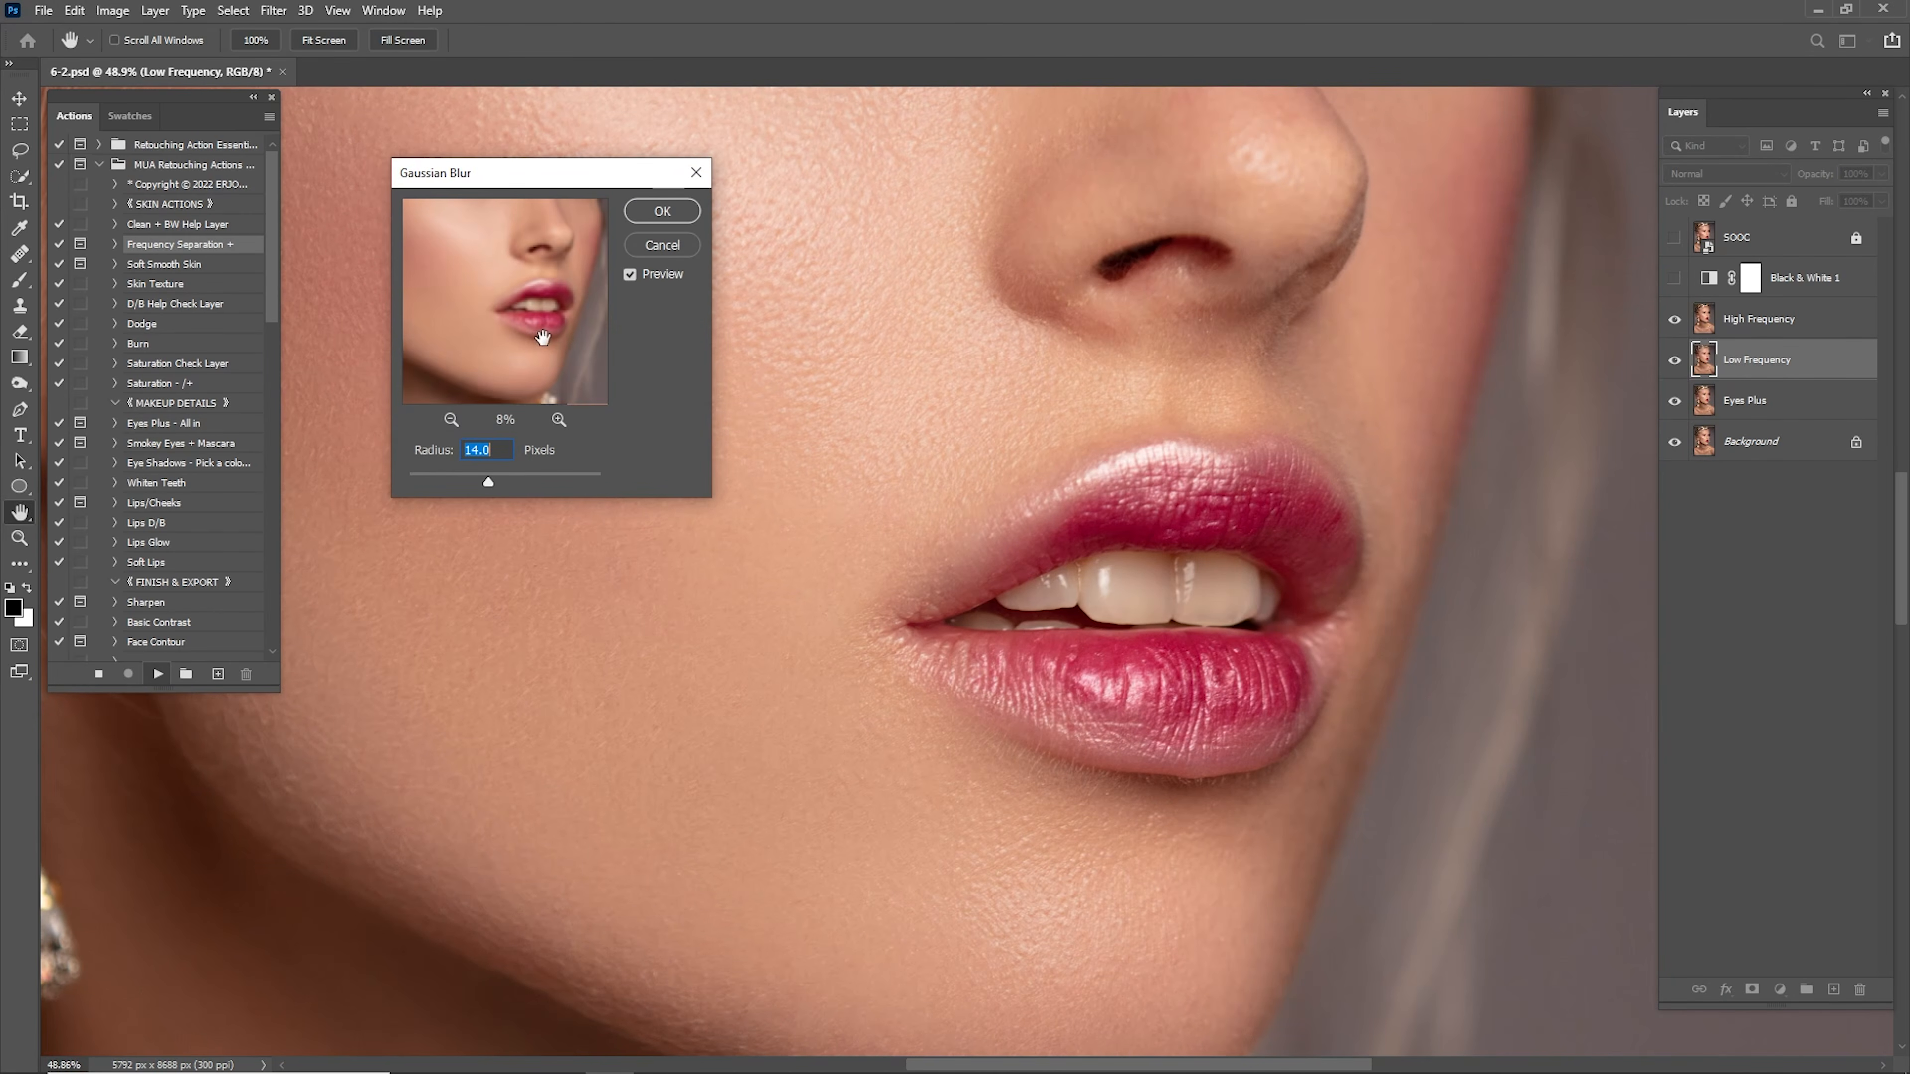
text(3)
key(Return)
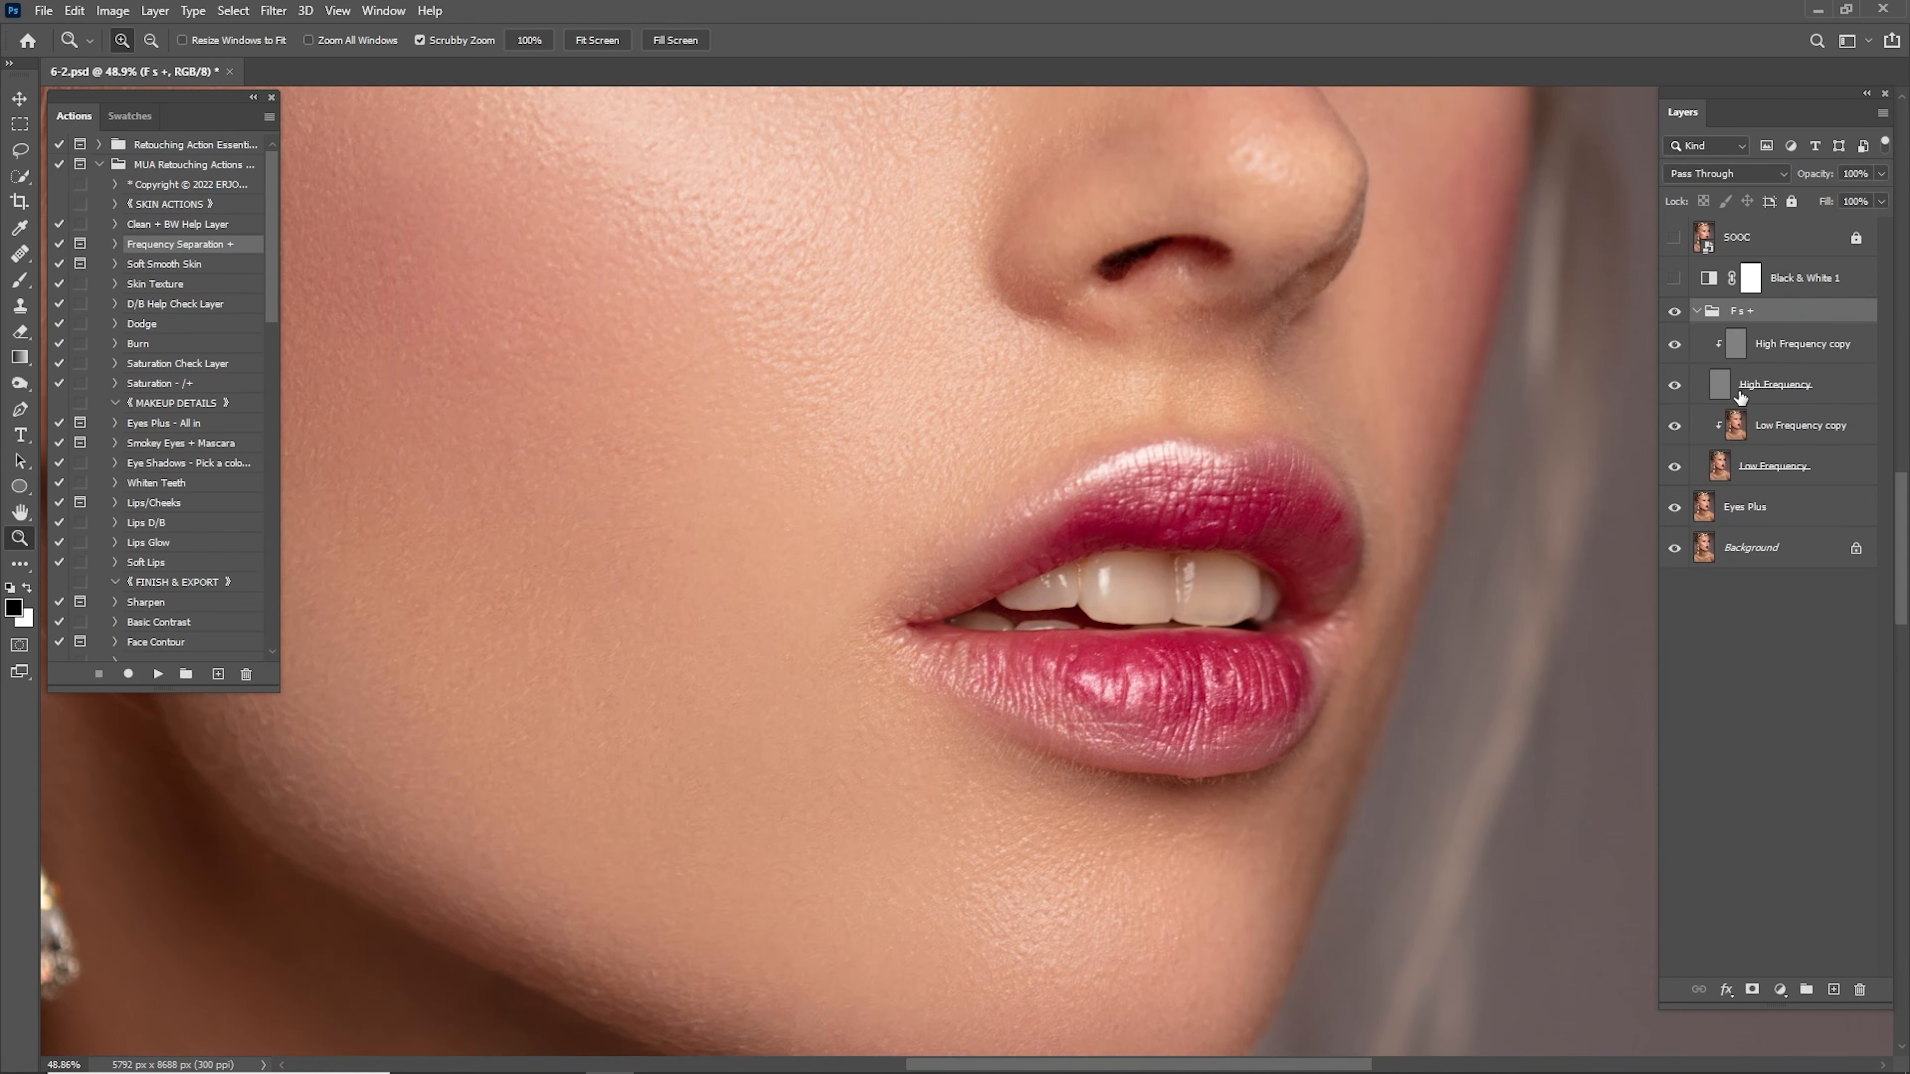
Hide the High Frequency layer and blend the upper lip on the Low Frequency copy layer with the Mixer Brush at up to 150 px.
click(1768, 440)
click(1674, 385)
mouse_move(1170, 532)
mouse_down()
mouse_move(1278, 461)
mouse_move(1269, 535)
mouse_up()
key(shift+b)
key(z)
key(b)
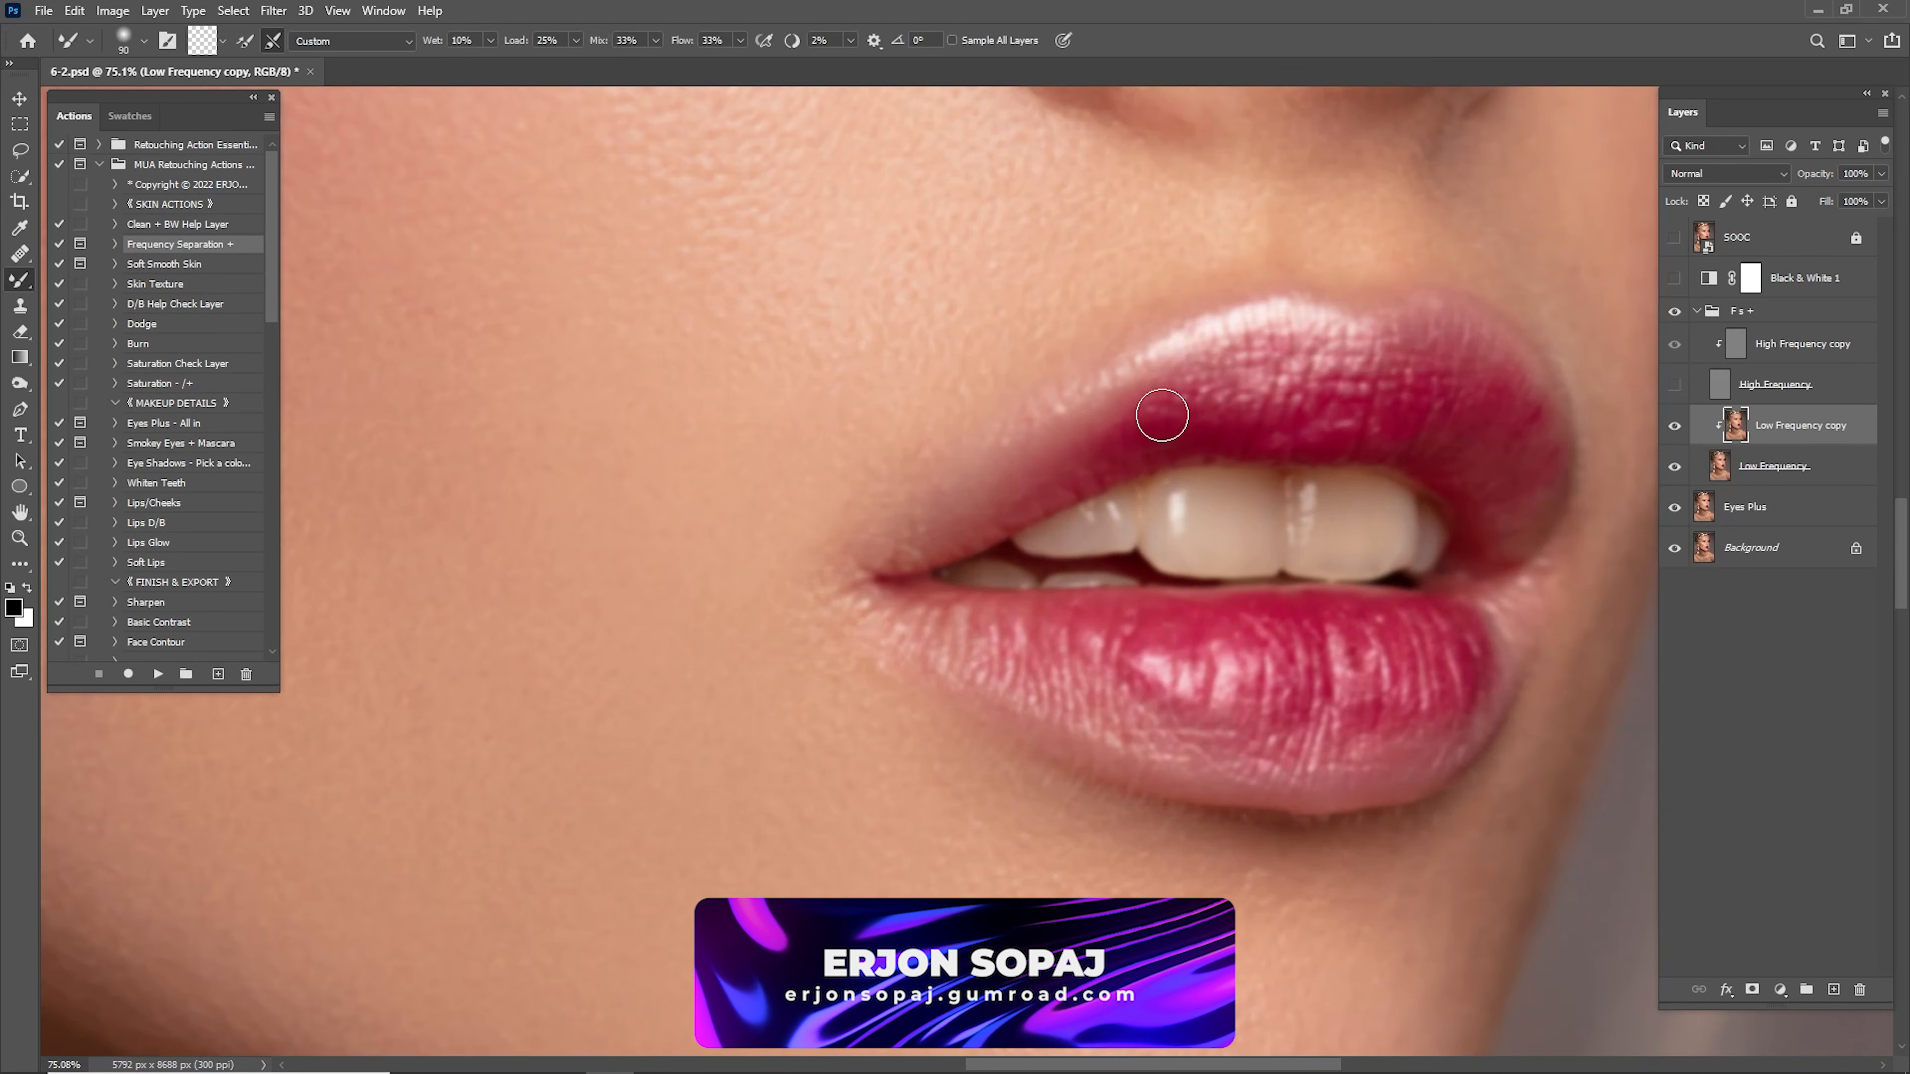
key(bracketright)
key(bracketright)
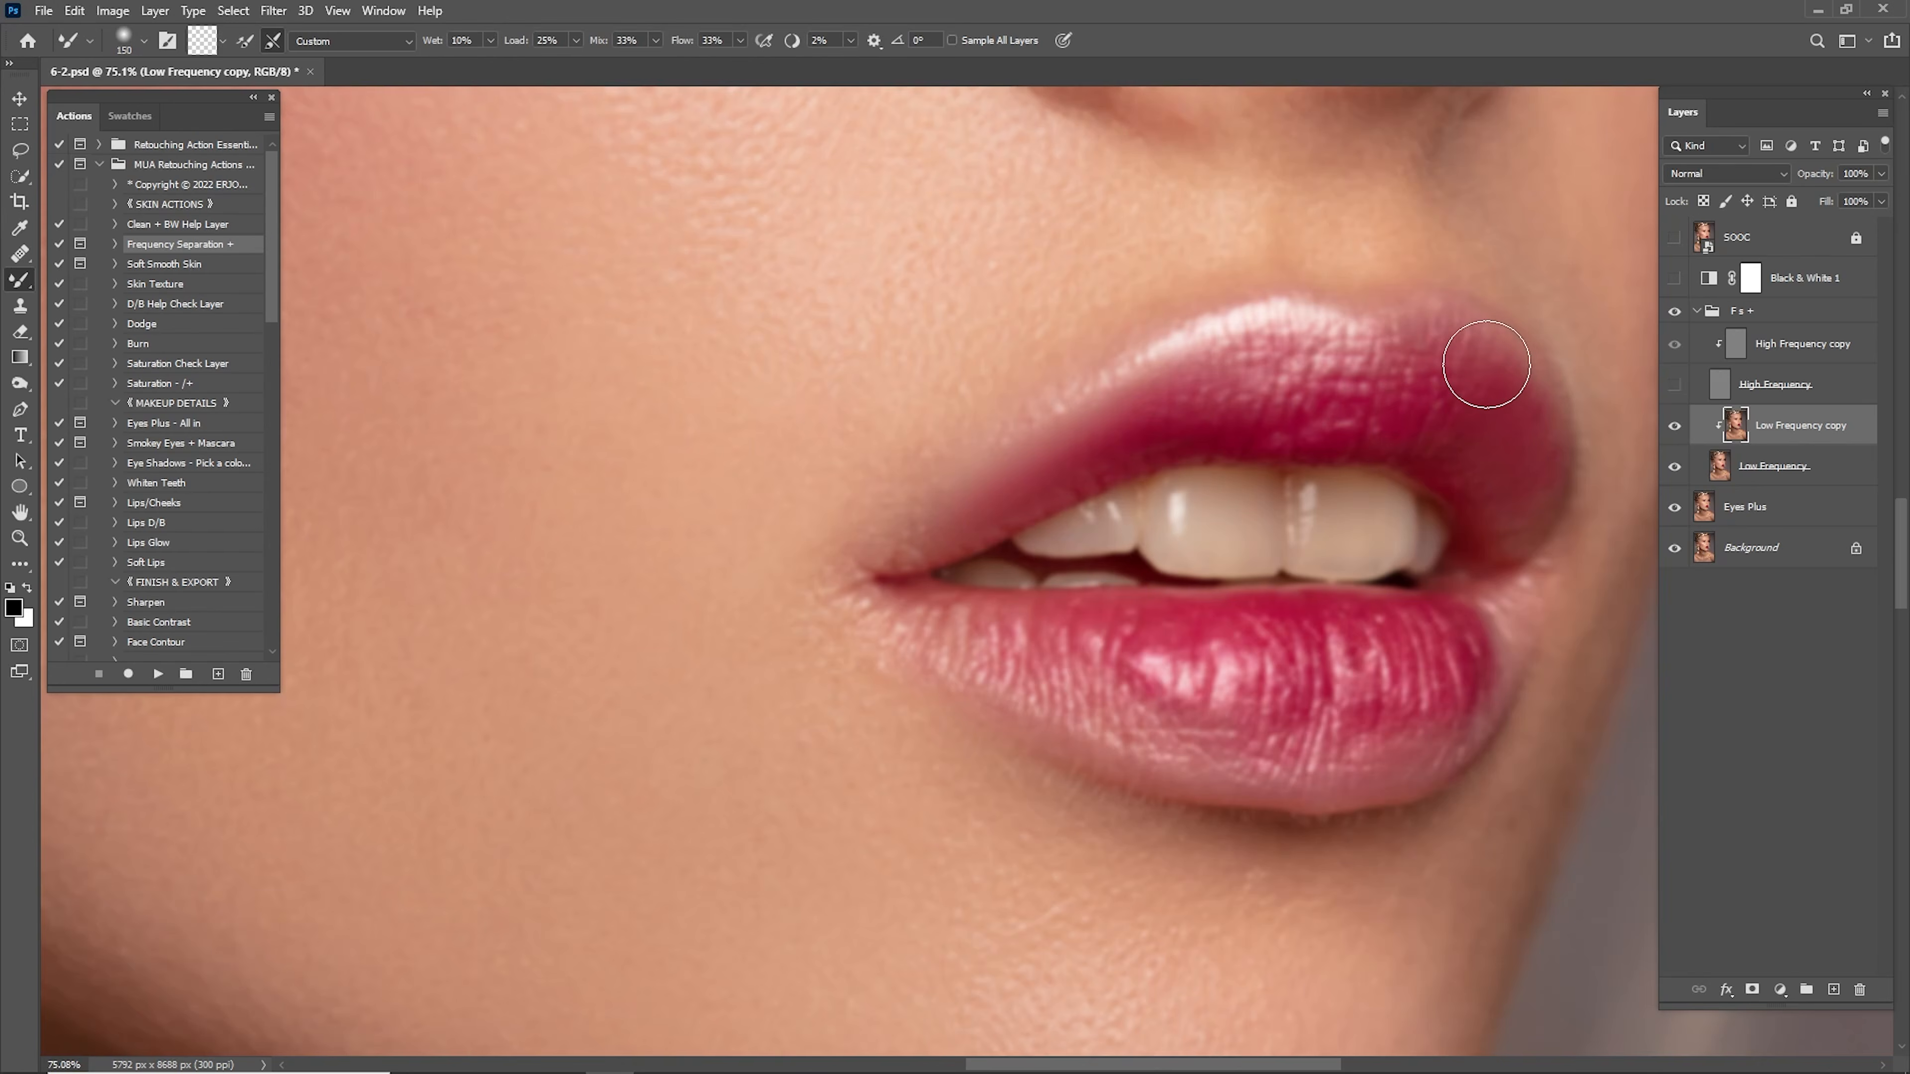
Sample the deep pink of the upper lip and try a full-opacity brush stroke along its edge.
key(i)
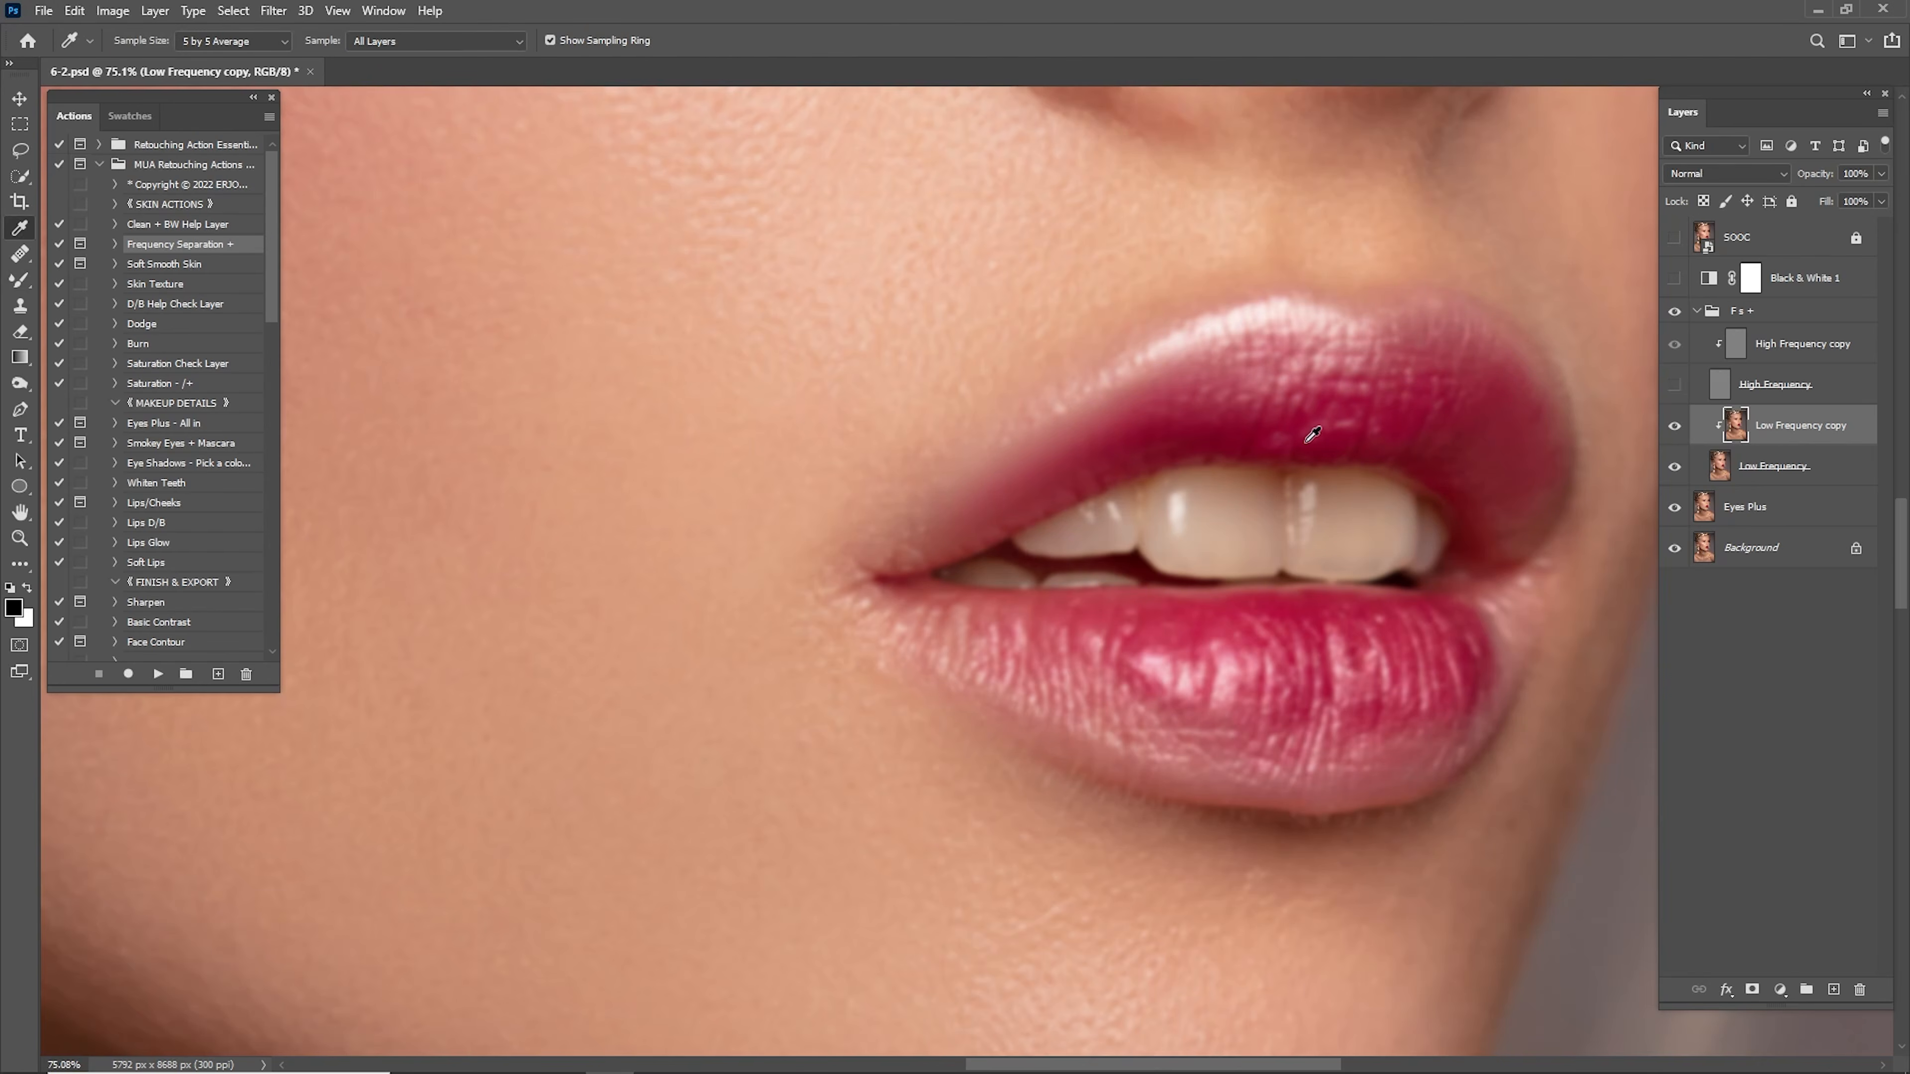
click(1272, 423)
key(b)
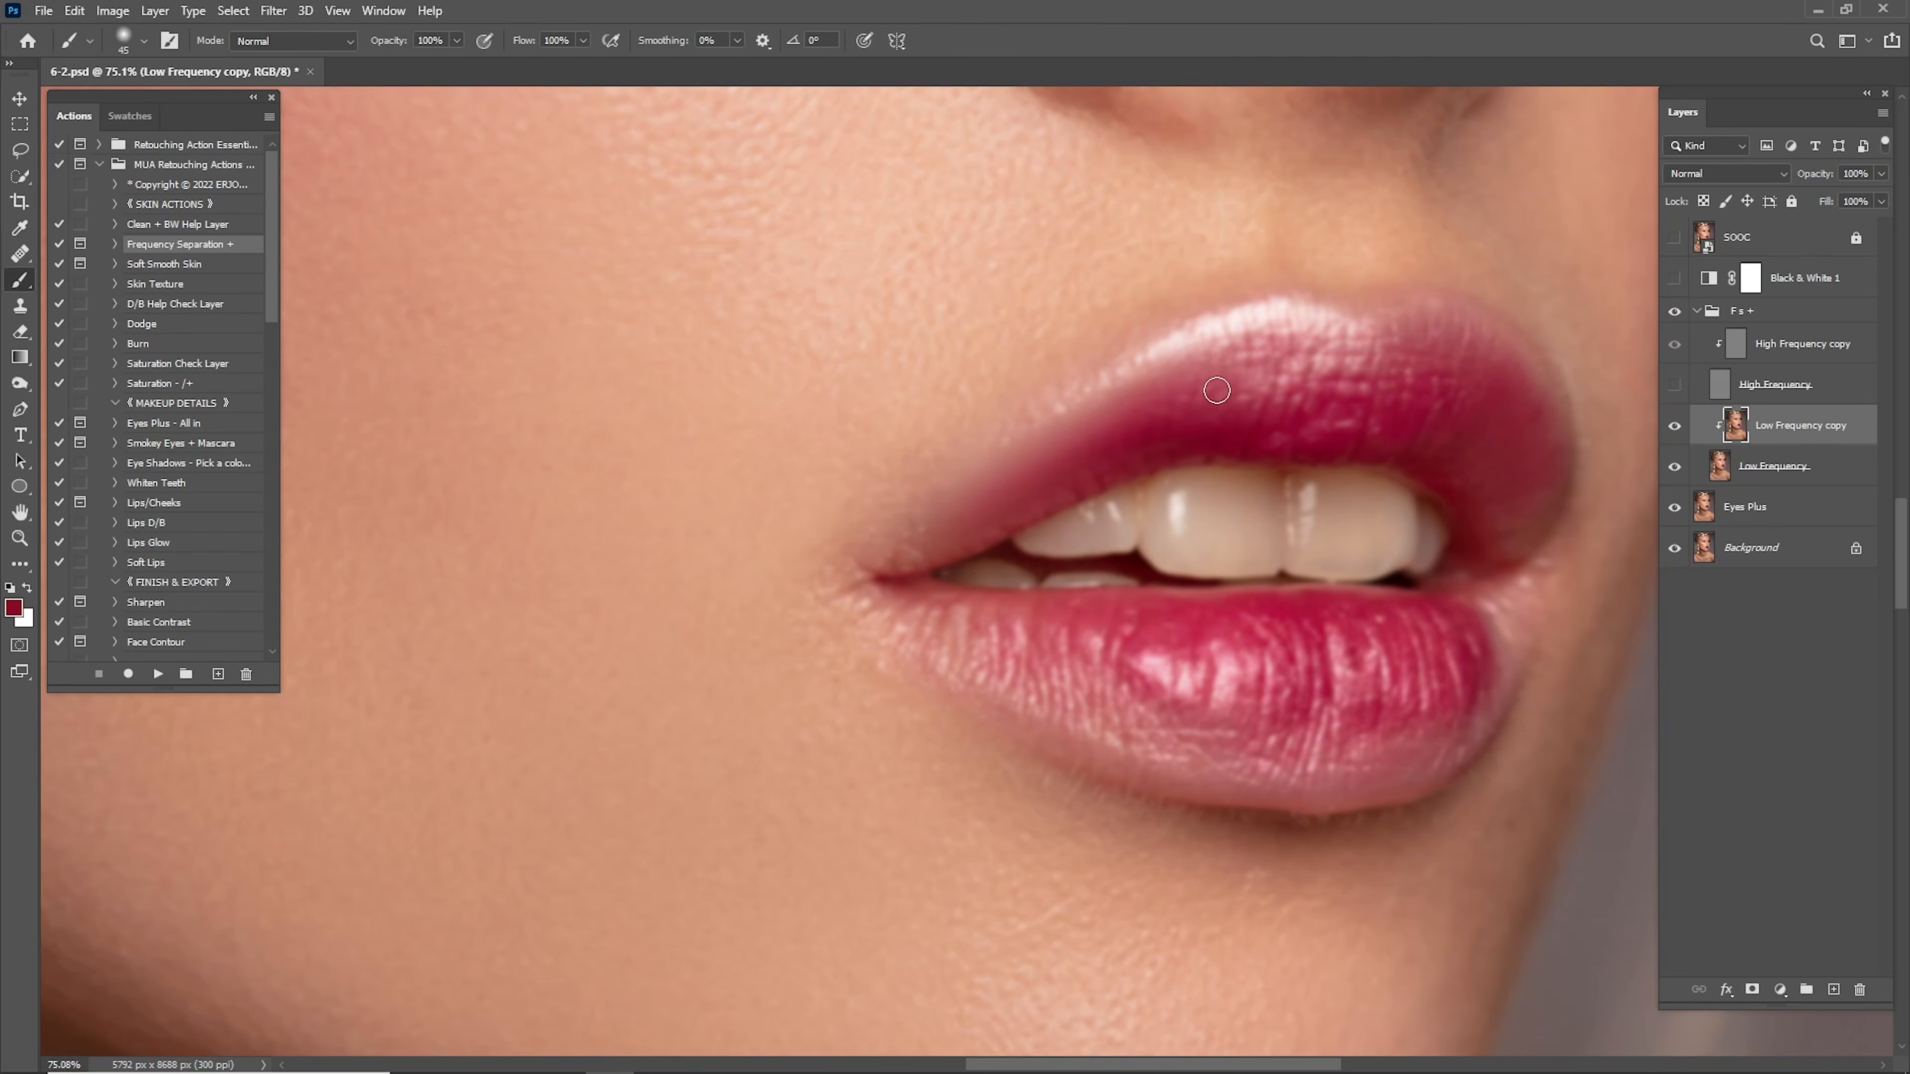
drag(1124, 335, 1011, 452)
key(ctrl+z)
Paint the sampled pink over both lips on the Low Frequency copy layer at 10% opacity with a brush of about 100 to 150 px.
key(1)
key(bracketright)
key(bracketright)
key(bracketright)
key(bracketright)
key(bracketright)
mouse_move(1473, 365)
mouse_down()
mouse_move(1030, 421)
mouse_move(940, 519)
mouse_up()
mouse_move(943, 655)
mouse_down()
mouse_move(1479, 670)
mouse_move(966, 662)
mouse_move(1505, 628)
mouse_up()
key(bracketleft)
key(bracketleft)
key(bracketright)
key(bracketright)
mouse_move(1504, 451)
mouse_down()
mouse_move(1175, 367)
mouse_move(917, 531)
mouse_up()
key(bracketleft)
key(bracketleft)
key(bracketright)
key(bracketright)
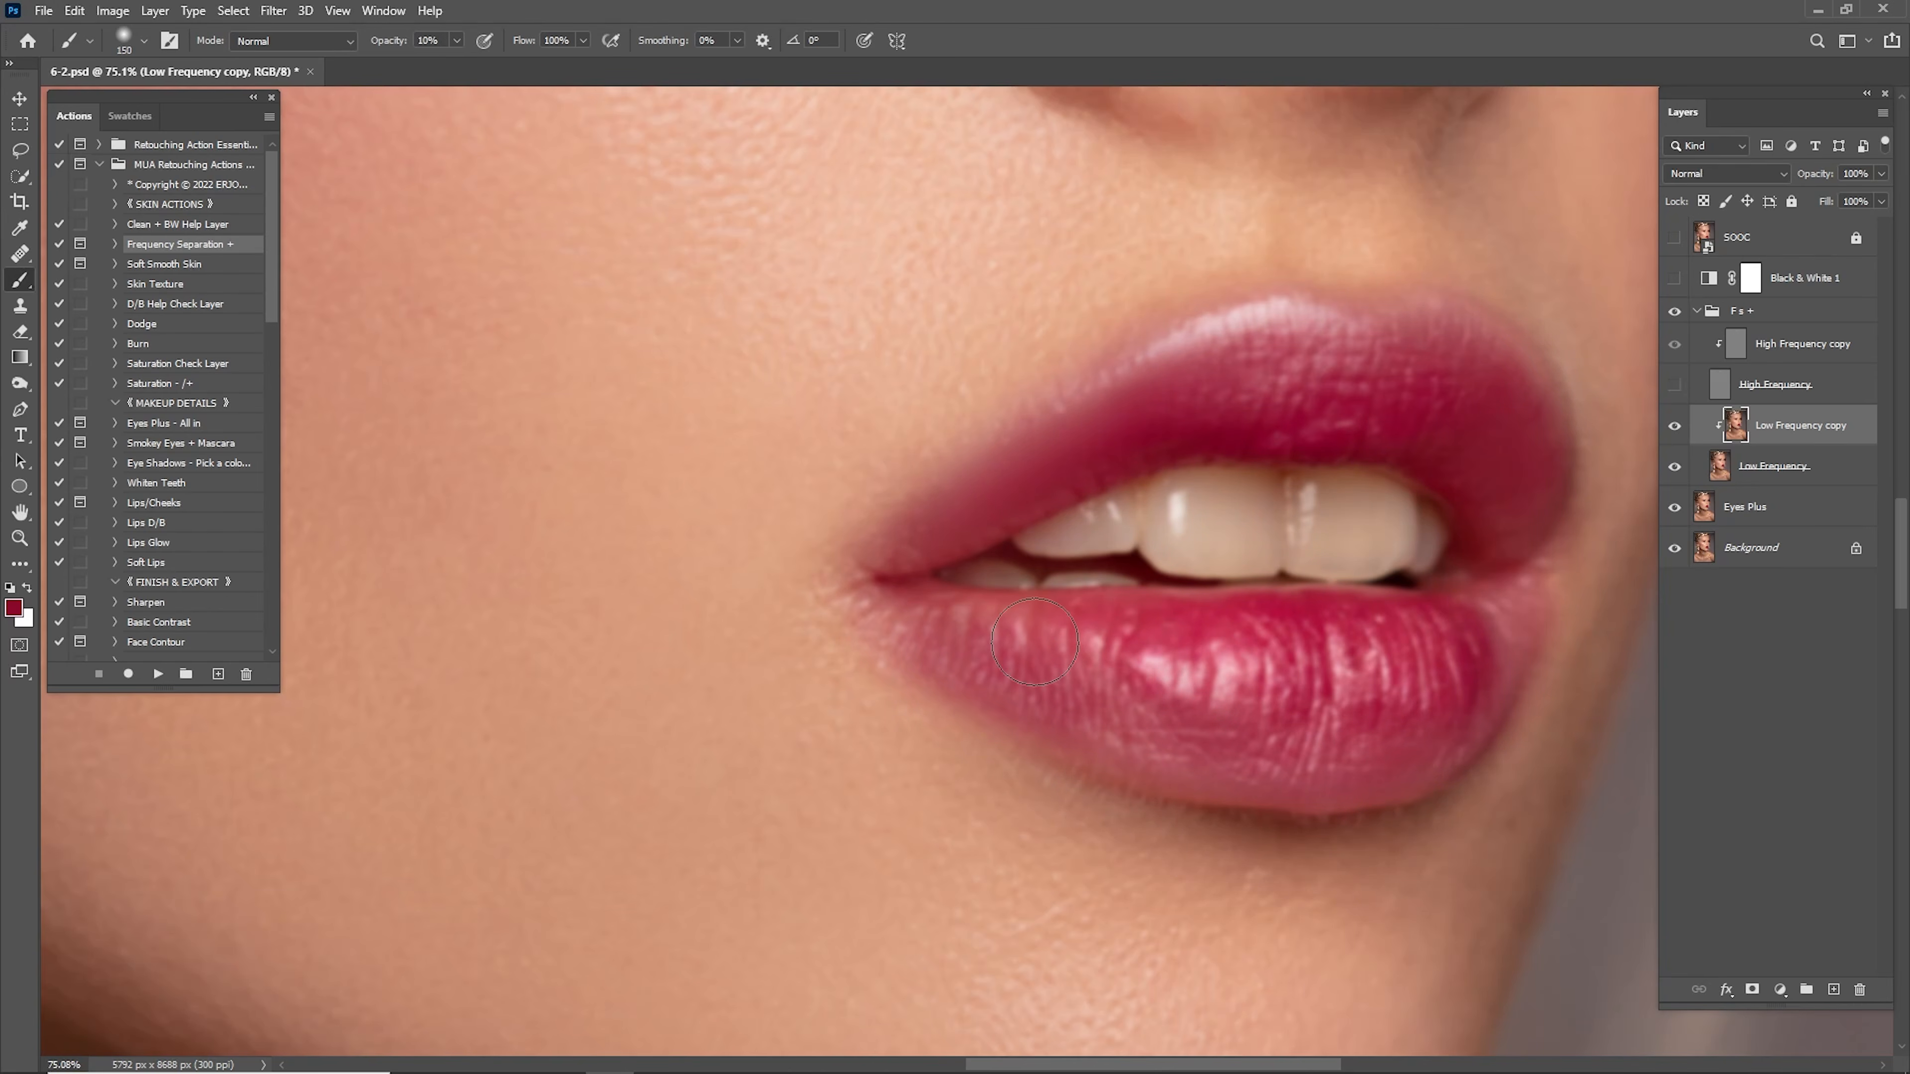
drag(891, 651, 1504, 673)
key(bracketleft)
key(bracketleft)
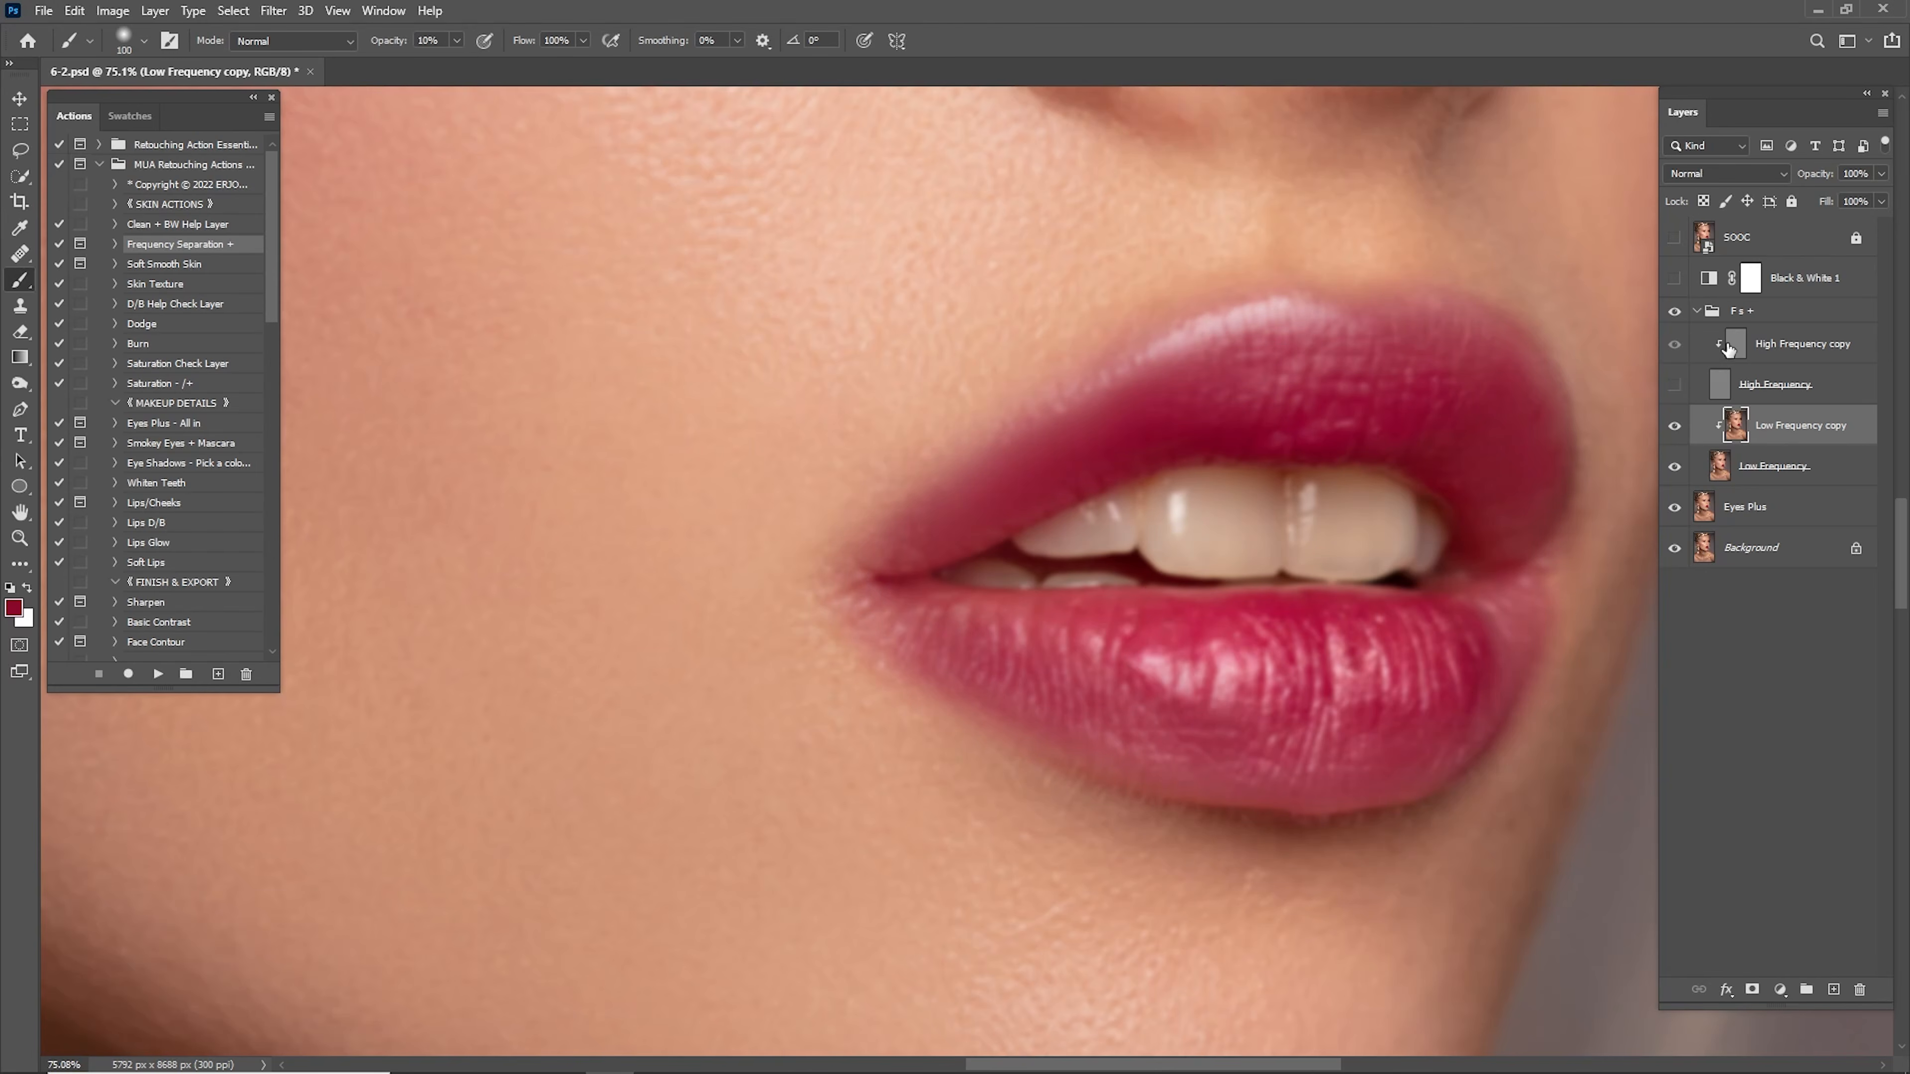
Show the High Frequency layer again and compare the lips with and without the Low Frequency copy layer.
click(1674, 384)
key(ctrl+space)
drag(1550, 440, 1278, 459)
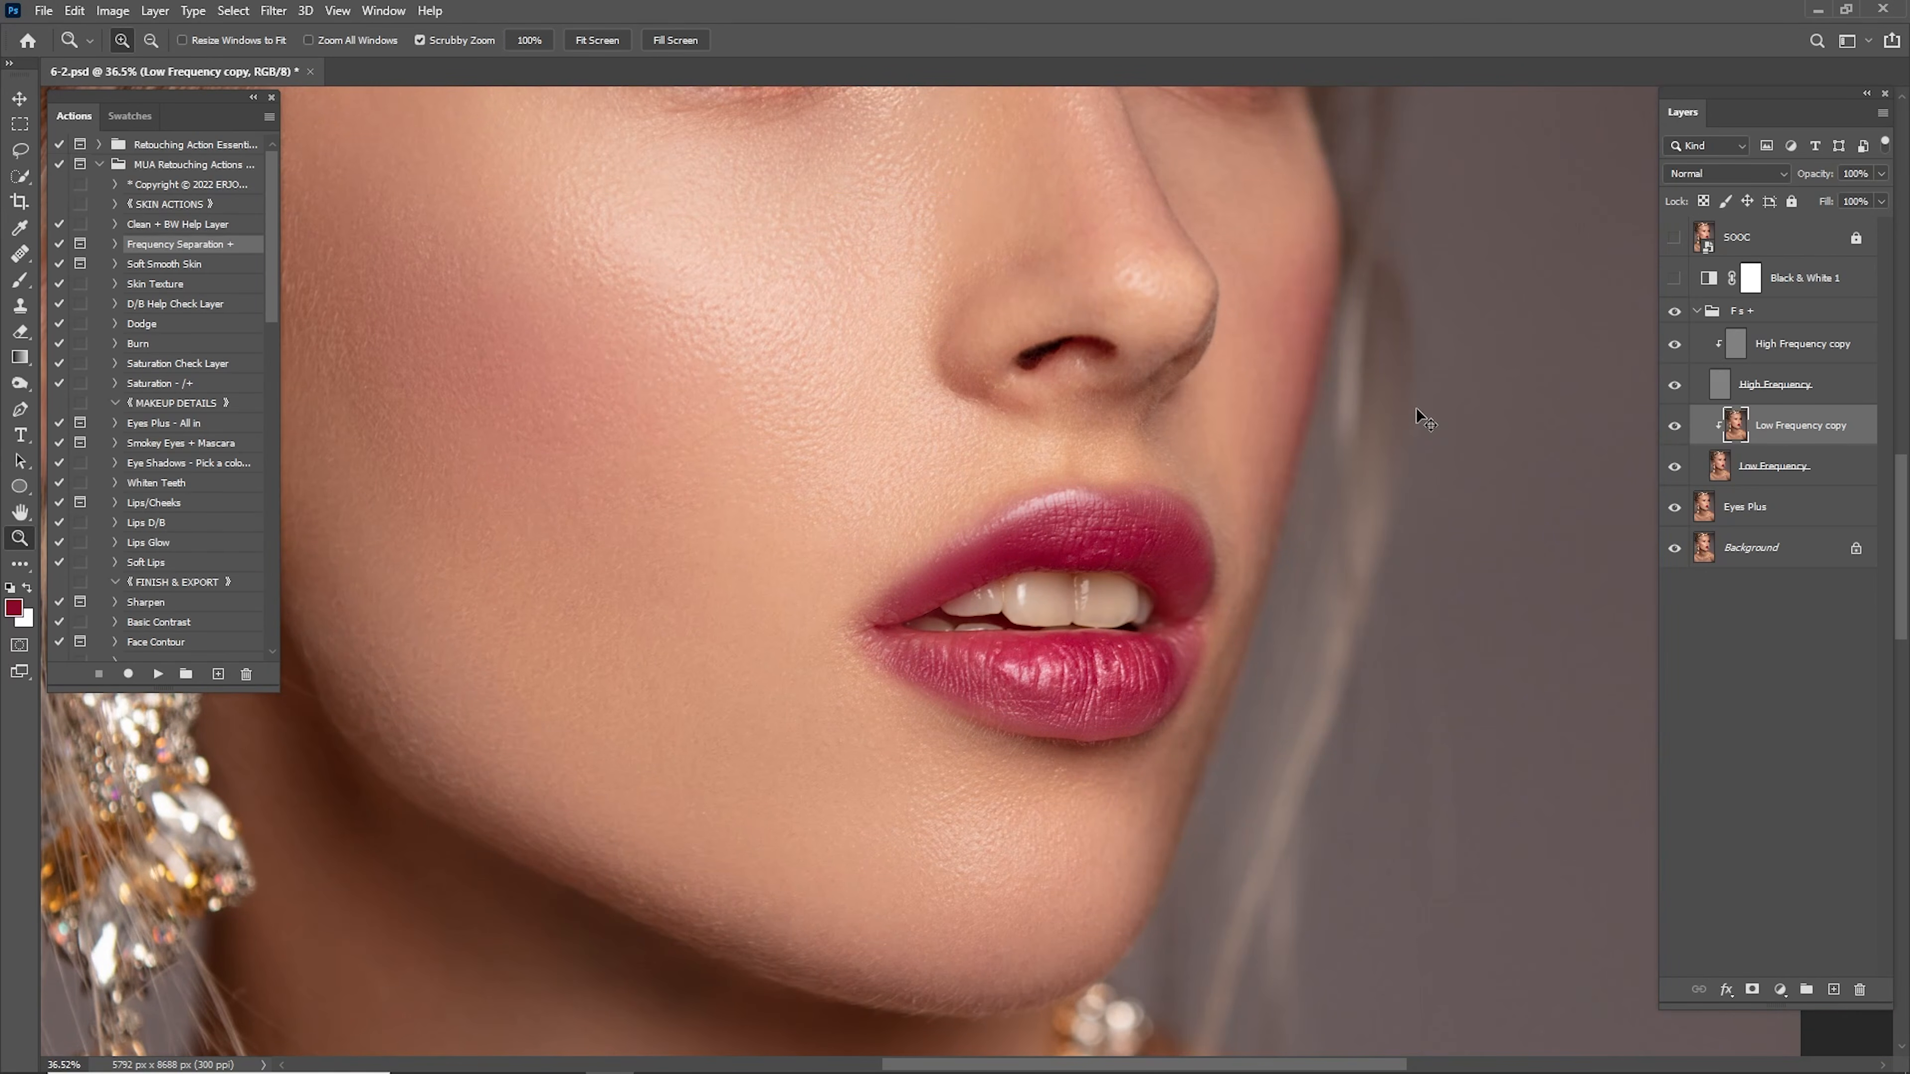
key(ctrl+0)
click(1675, 435)
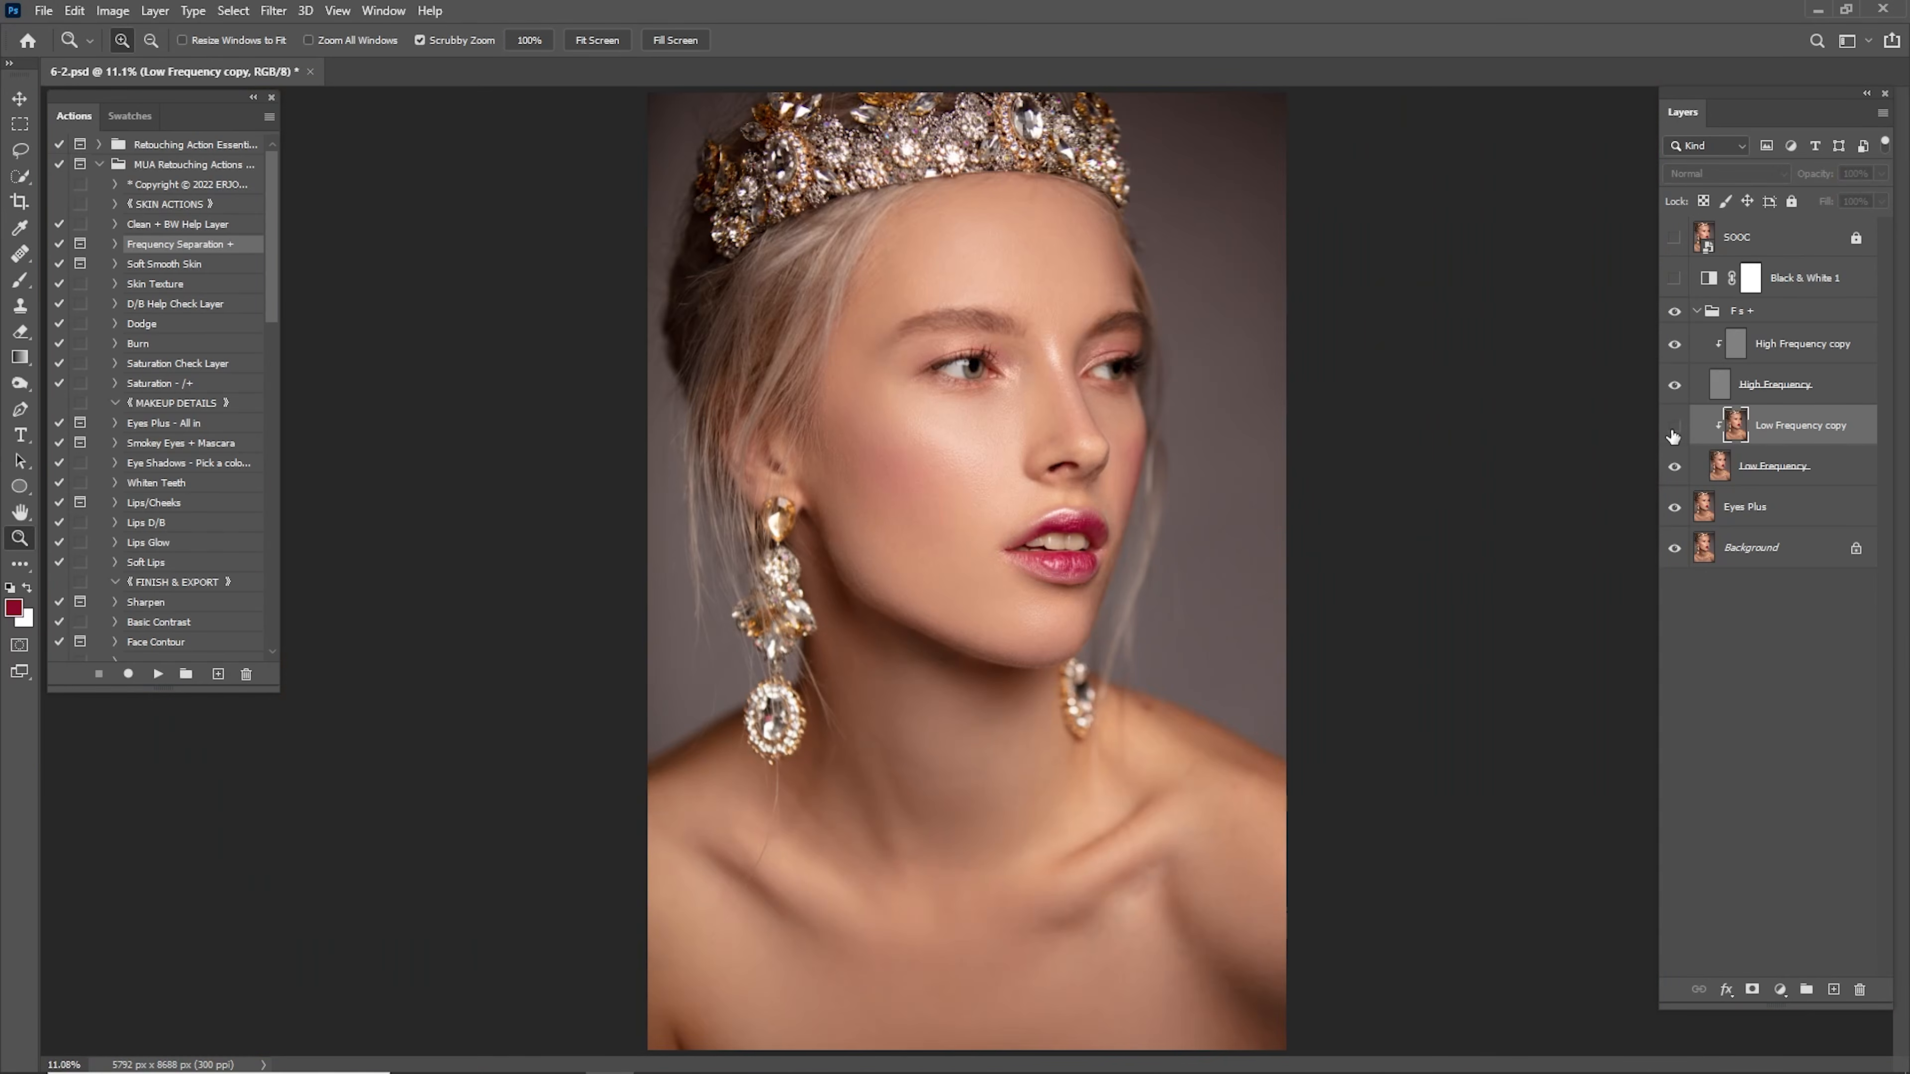
click(1678, 432)
click(1681, 433)
drag(1031, 564, 1557, 449)
click(1680, 434)
Set the Low Frequency copy layer's opacity to 34% and compare the lips with and without it.
drag(1102, 491, 1187, 546)
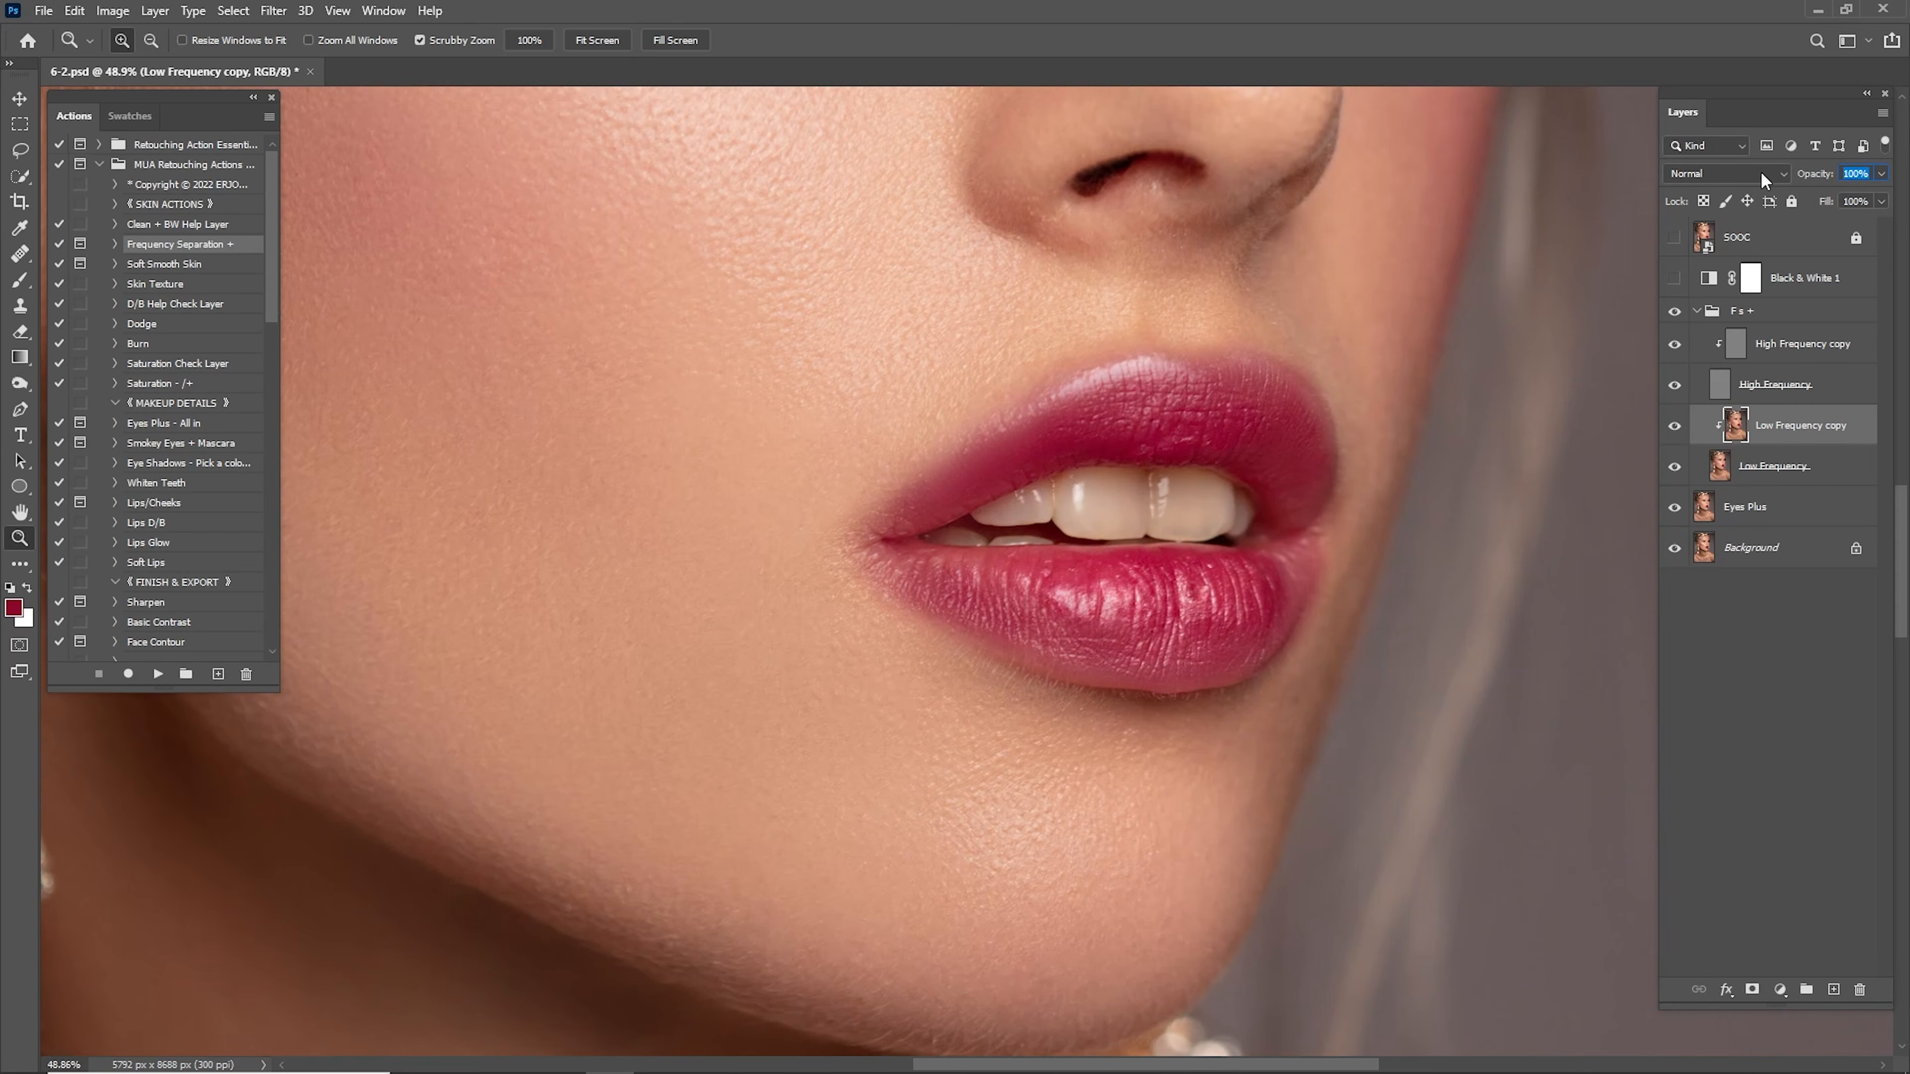
text(34)
key(Return)
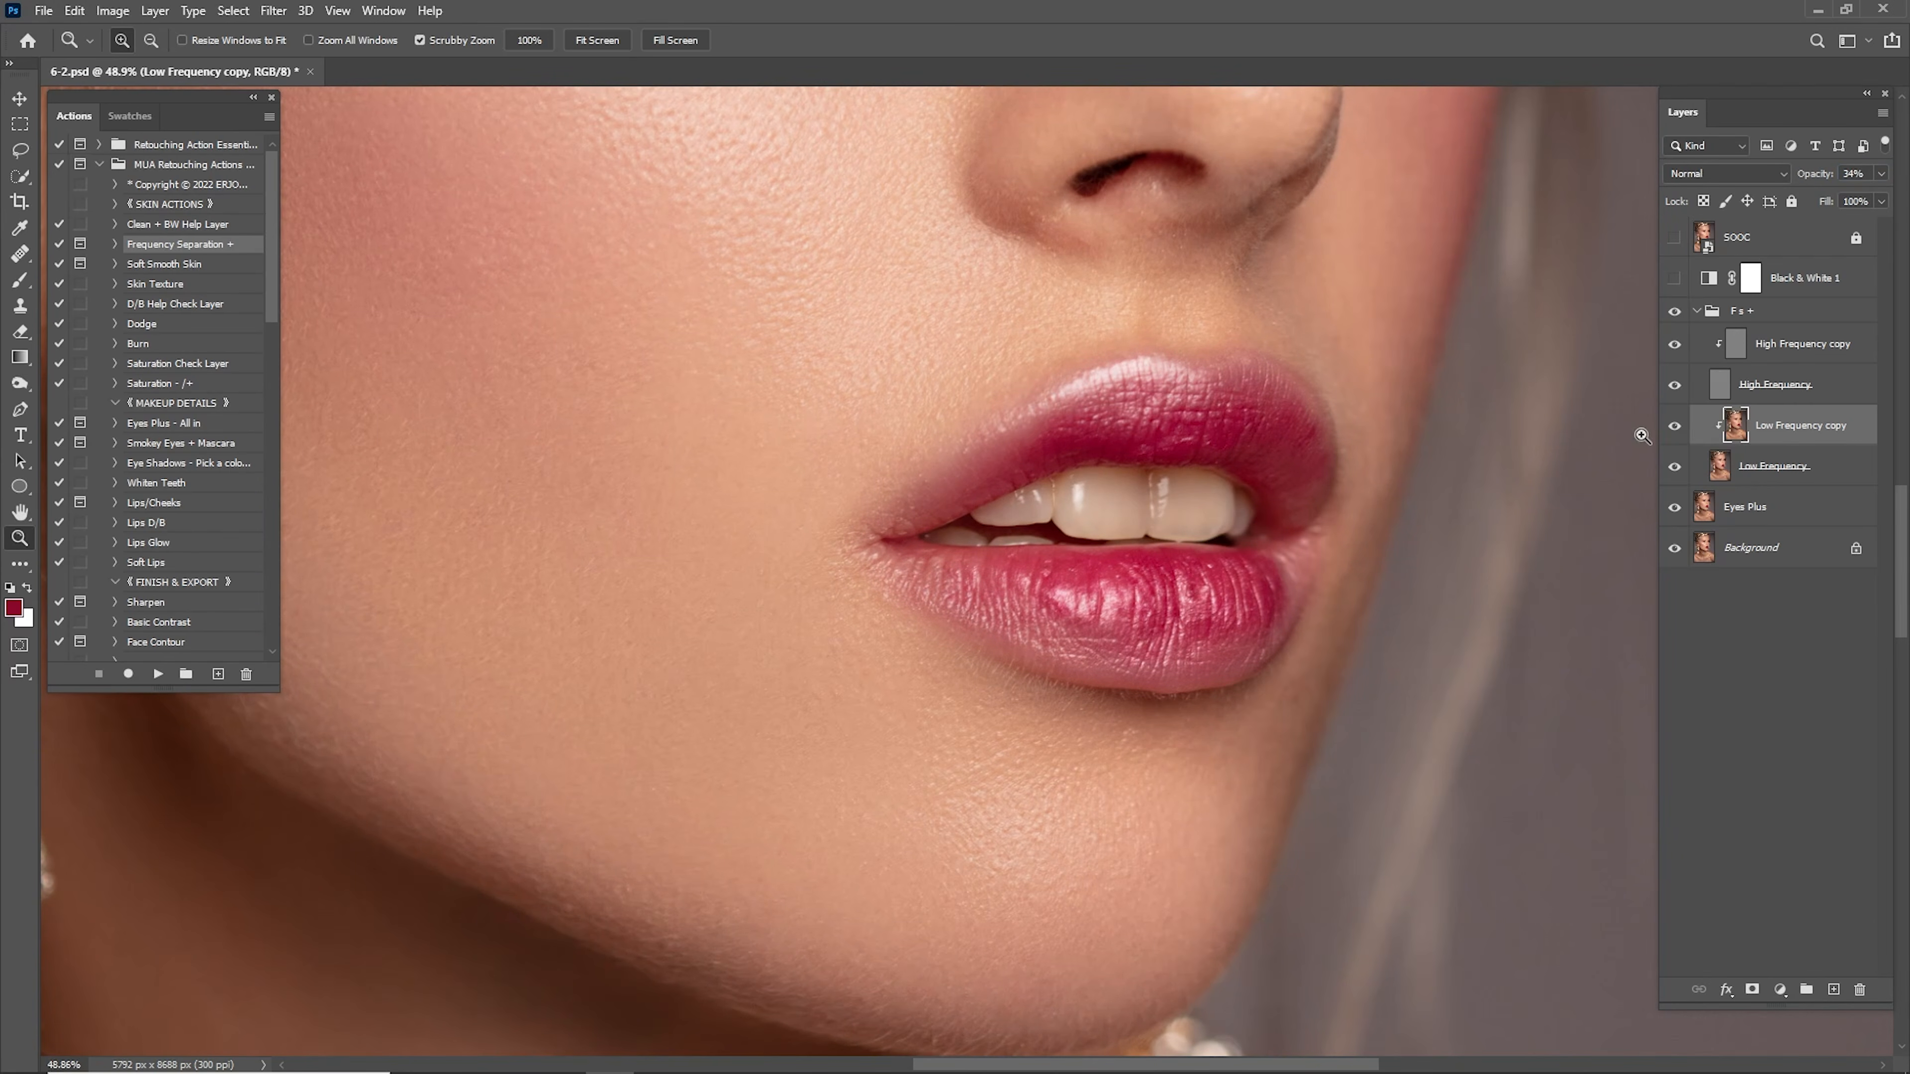
click(1674, 427)
click(1674, 427)
click(1675, 427)
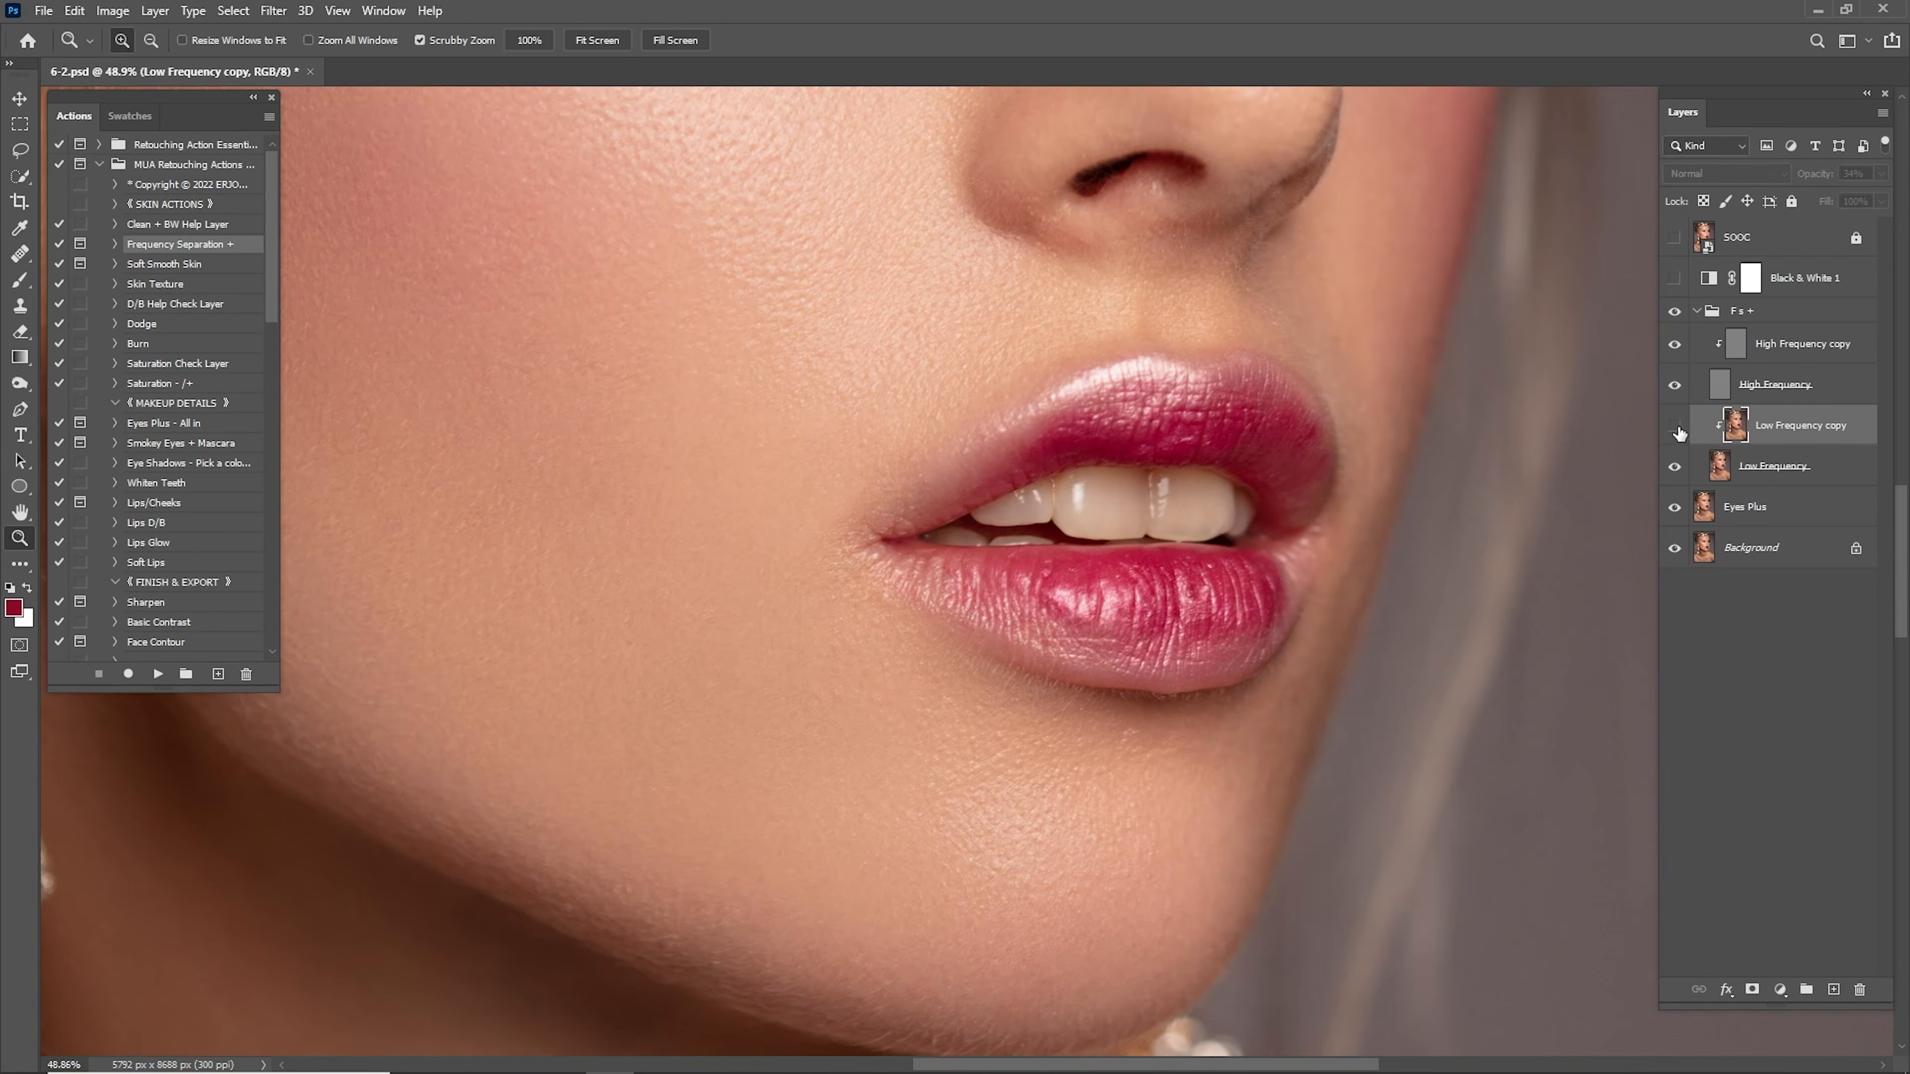
click(1675, 427)
Merge the F s + group into one layer and merge that with the Eyes Plus layer.
click(1763, 320)
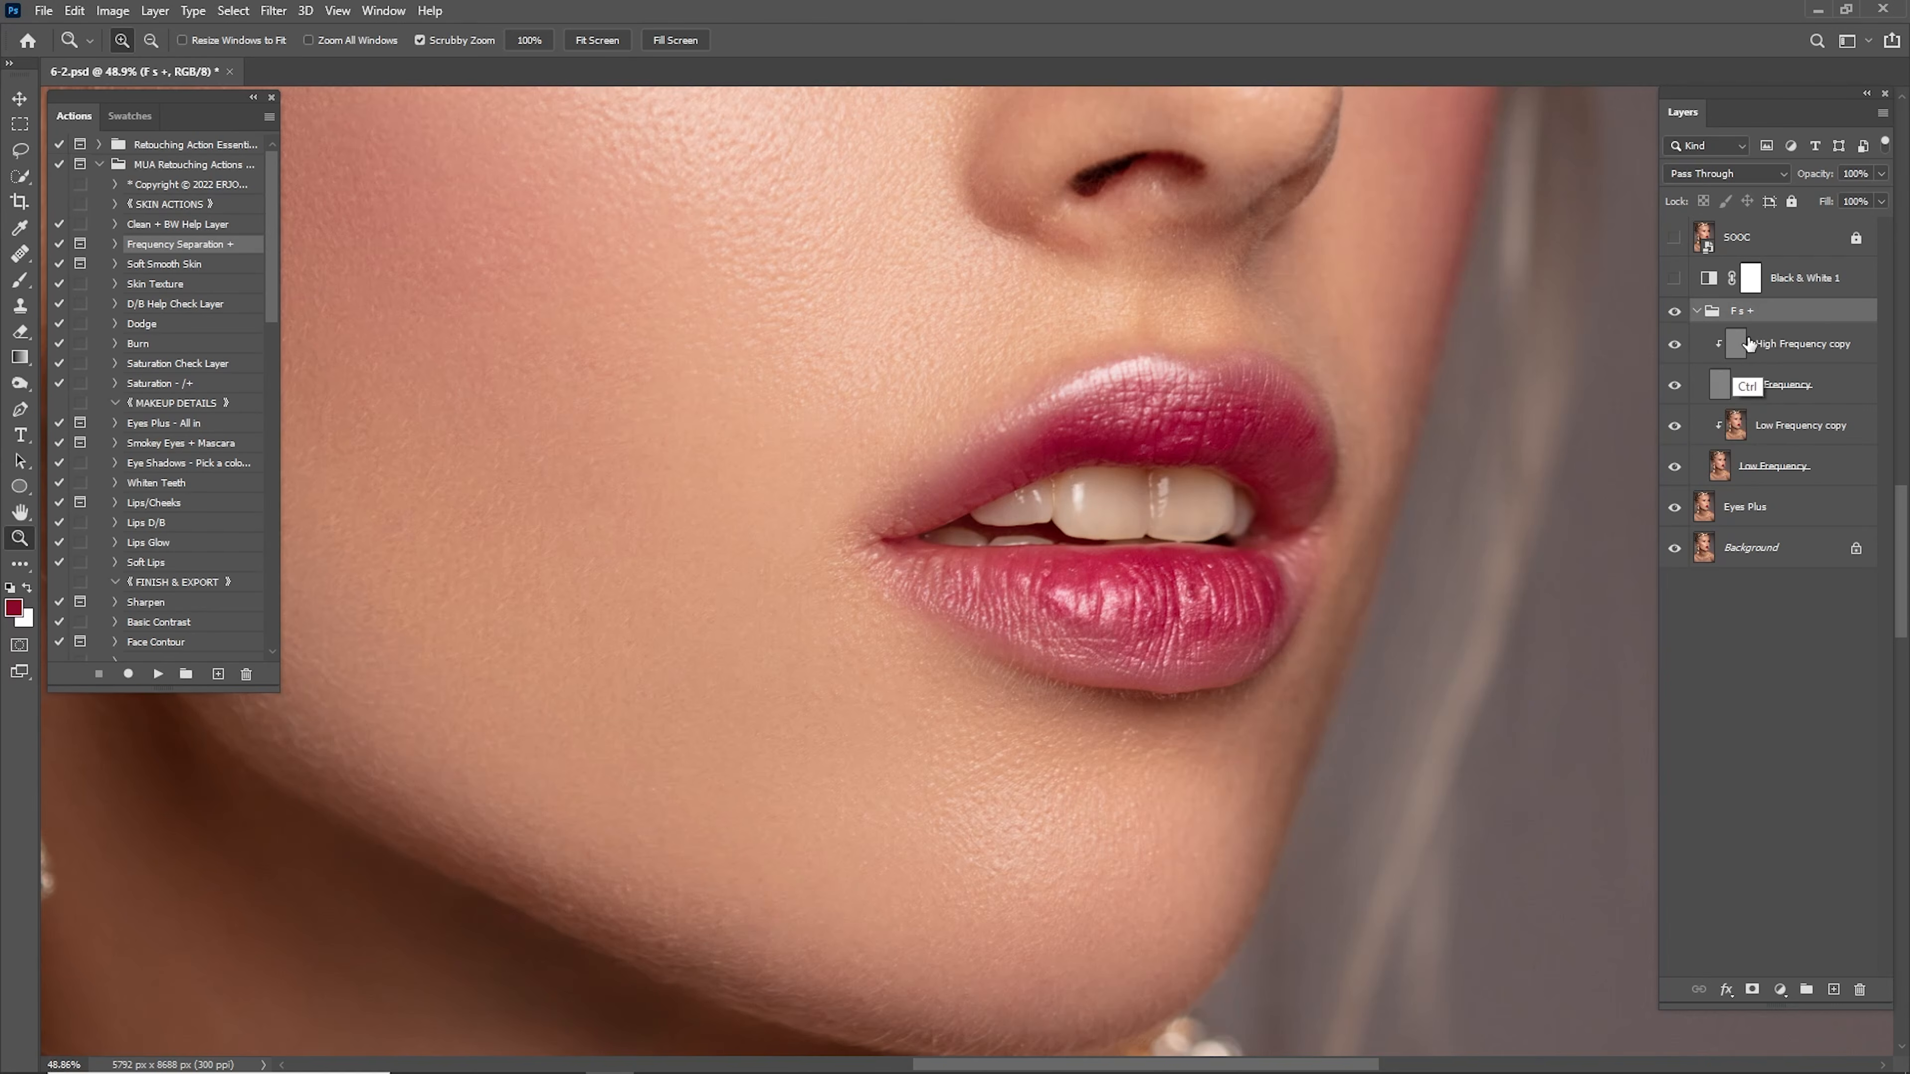
right_click(1743, 317)
click(1617, 916)
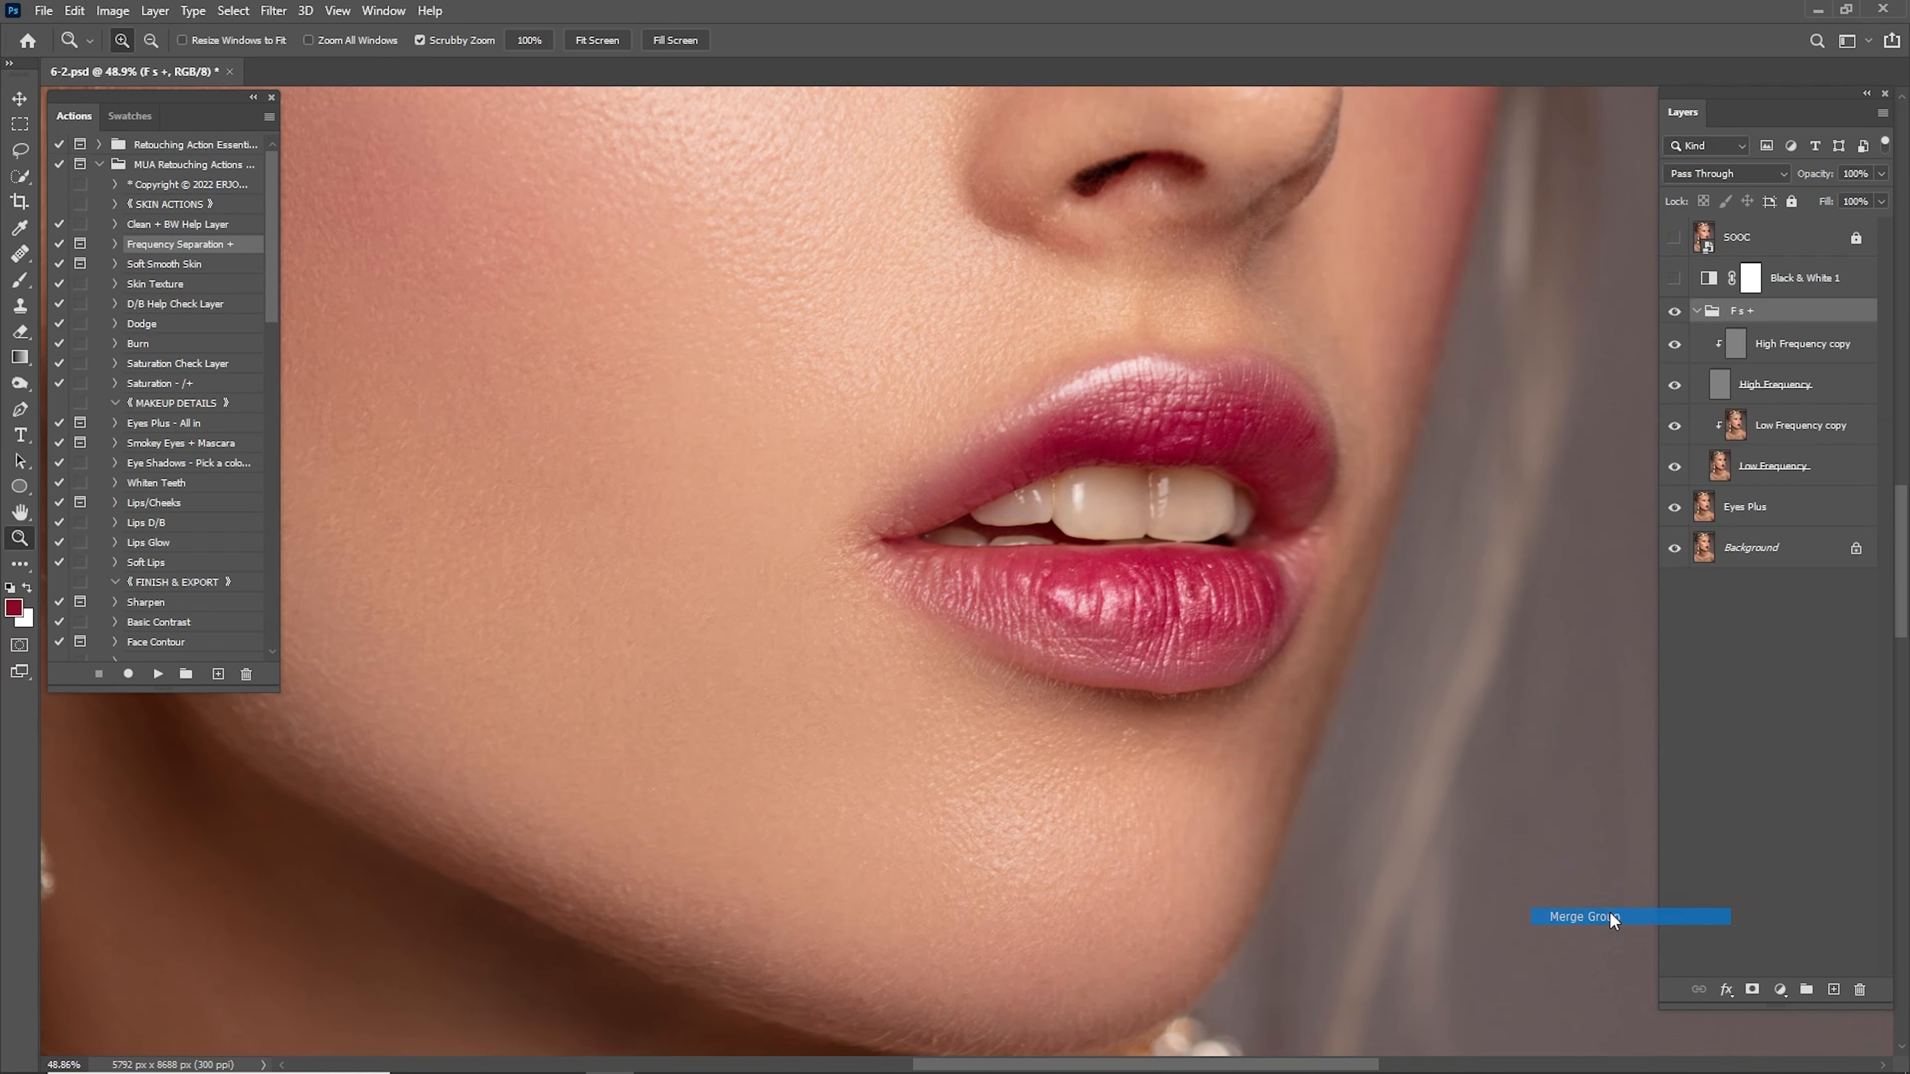
shift+click(1737, 359)
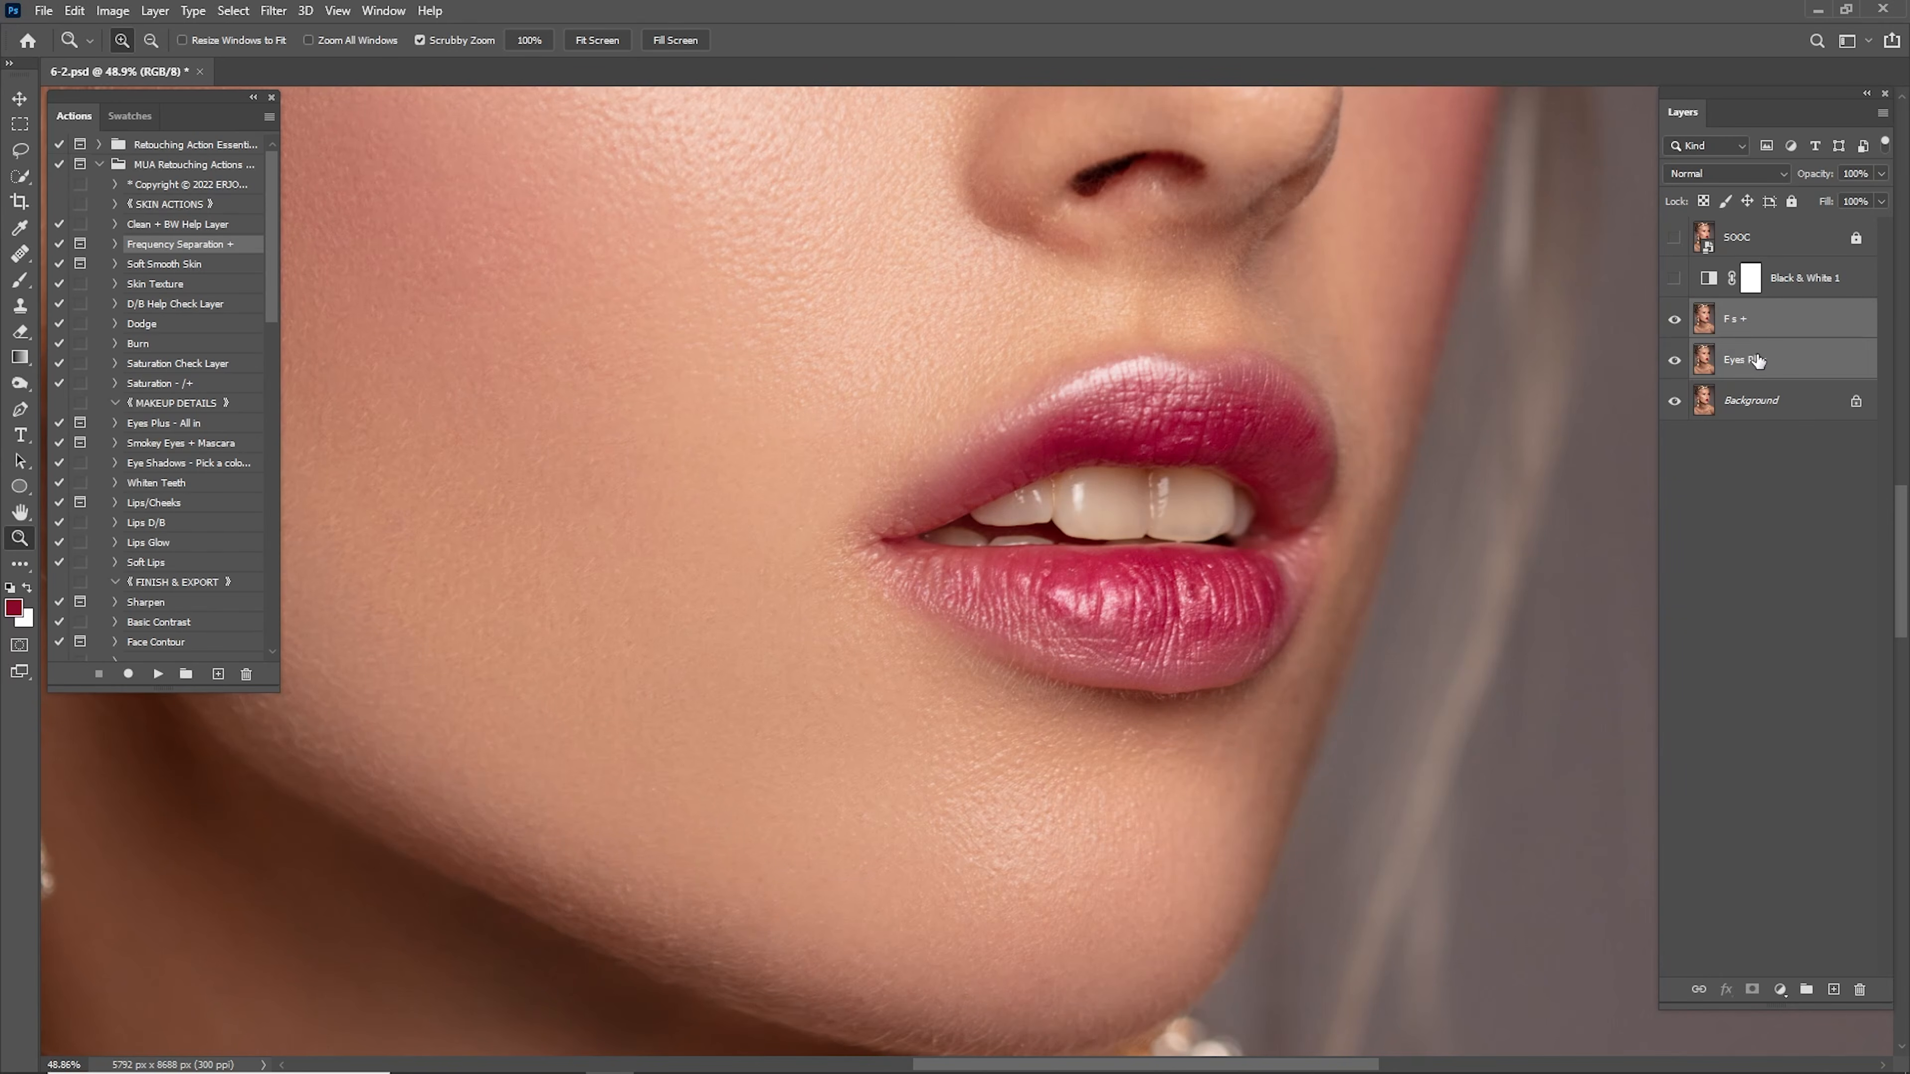
right_click(1744, 359)
click(1592, 821)
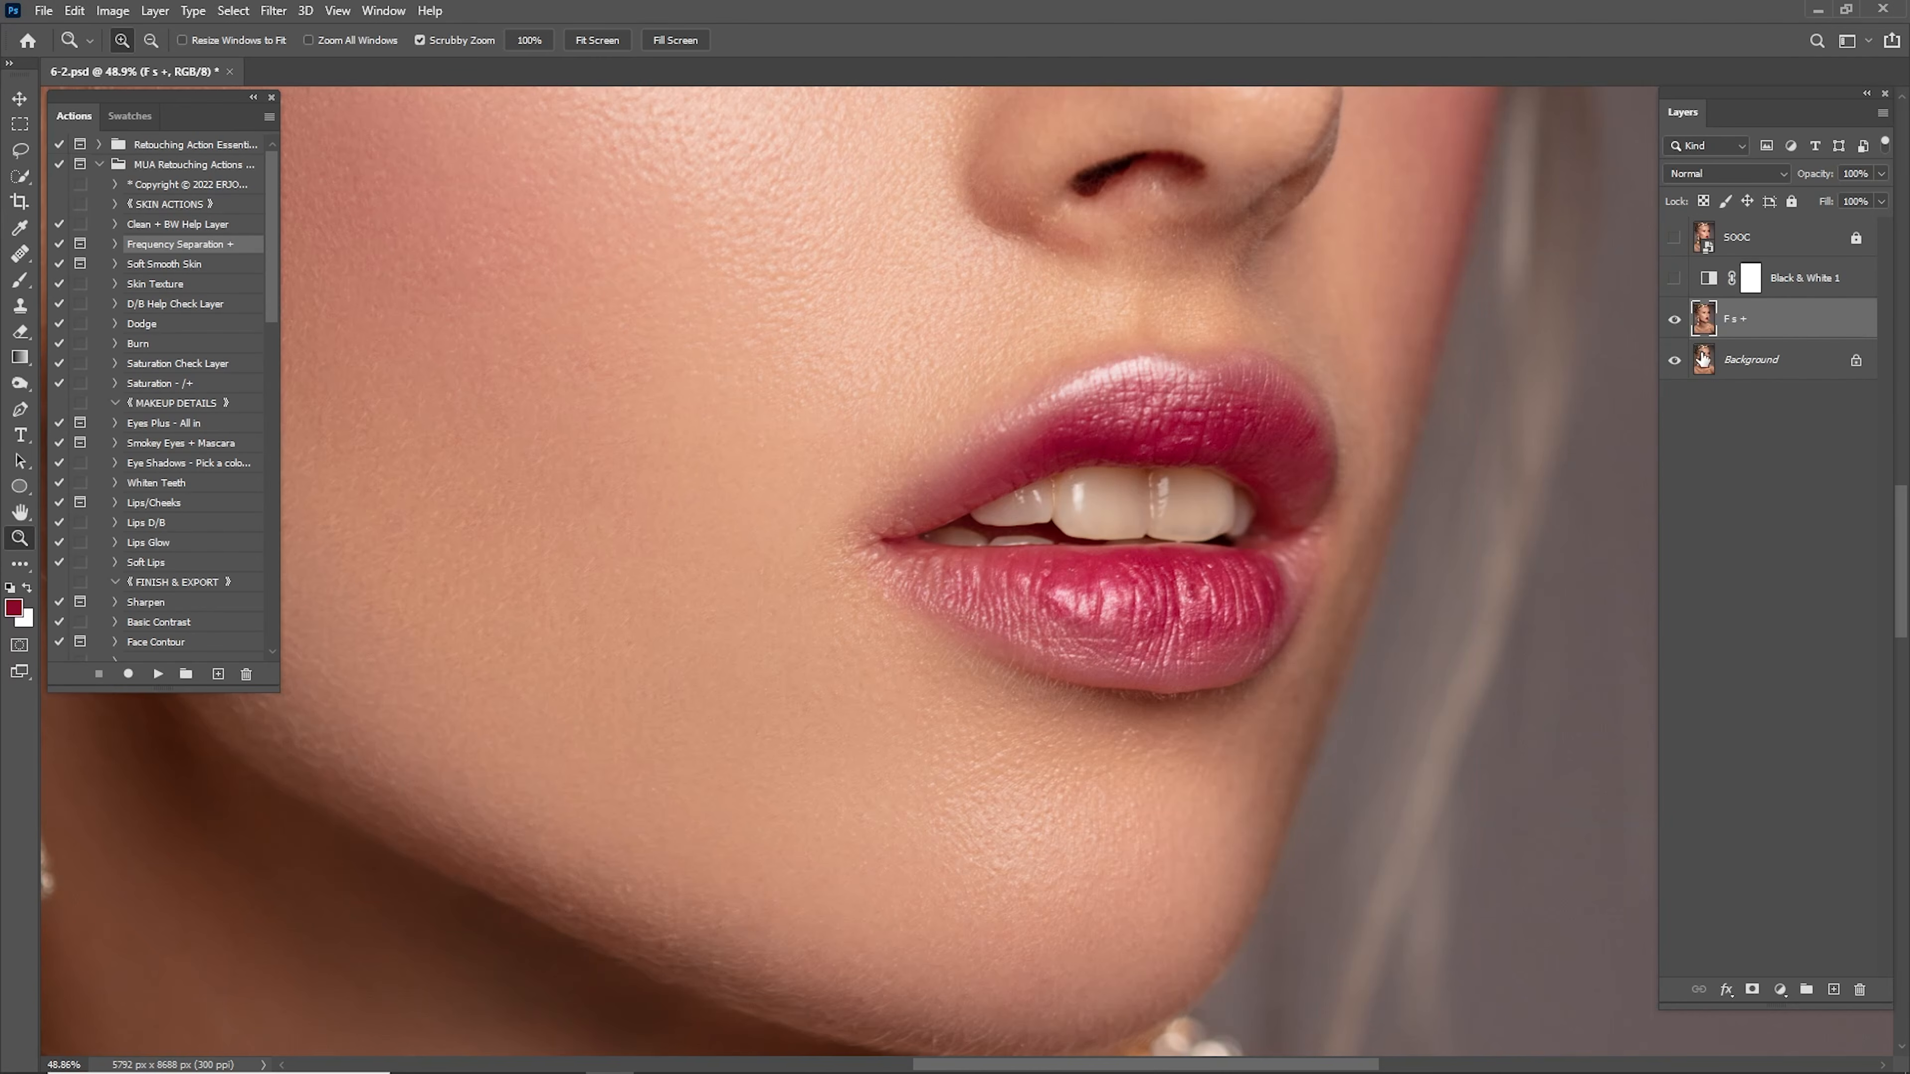
Compare the mouth and surrounding skin with and without the merged F s + layer.
click(1675, 319)
click(1674, 319)
click(1674, 318)
click(1675, 319)
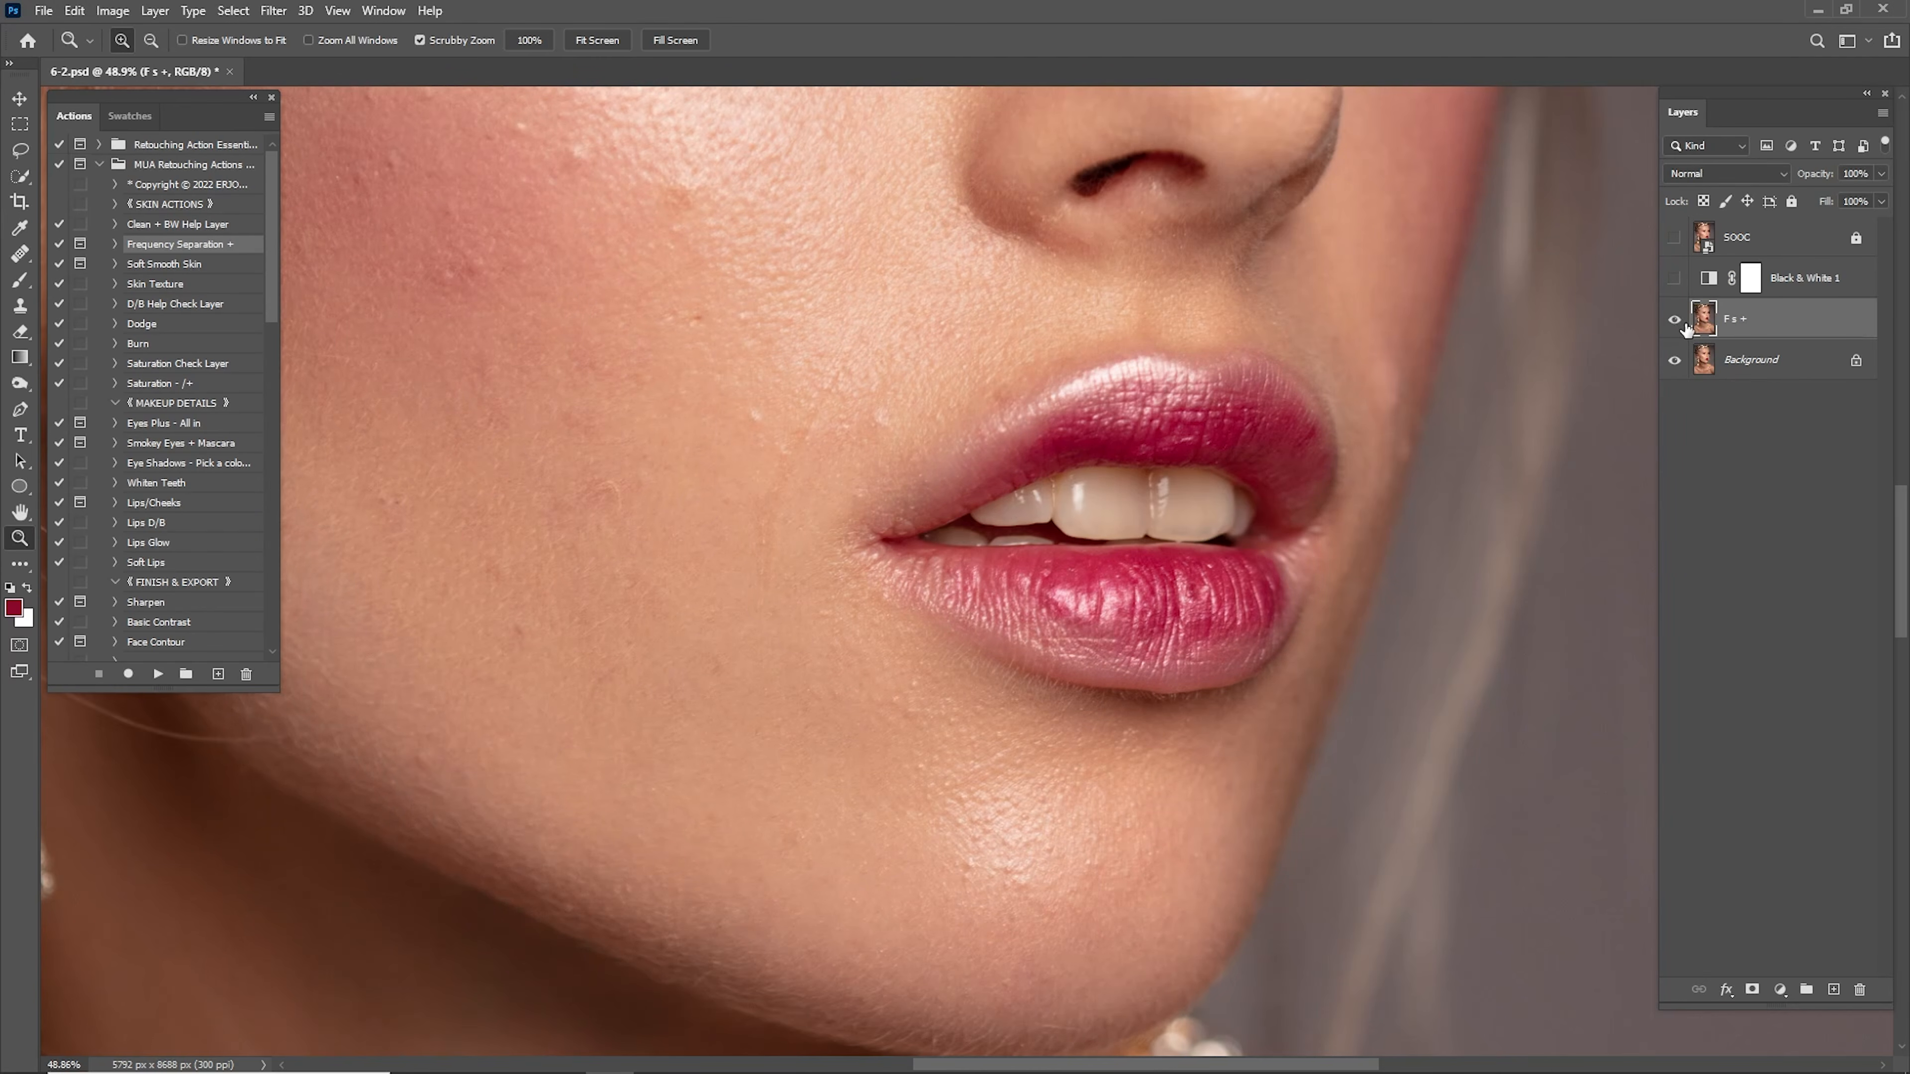
drag(1196, 488, 1220, 551)
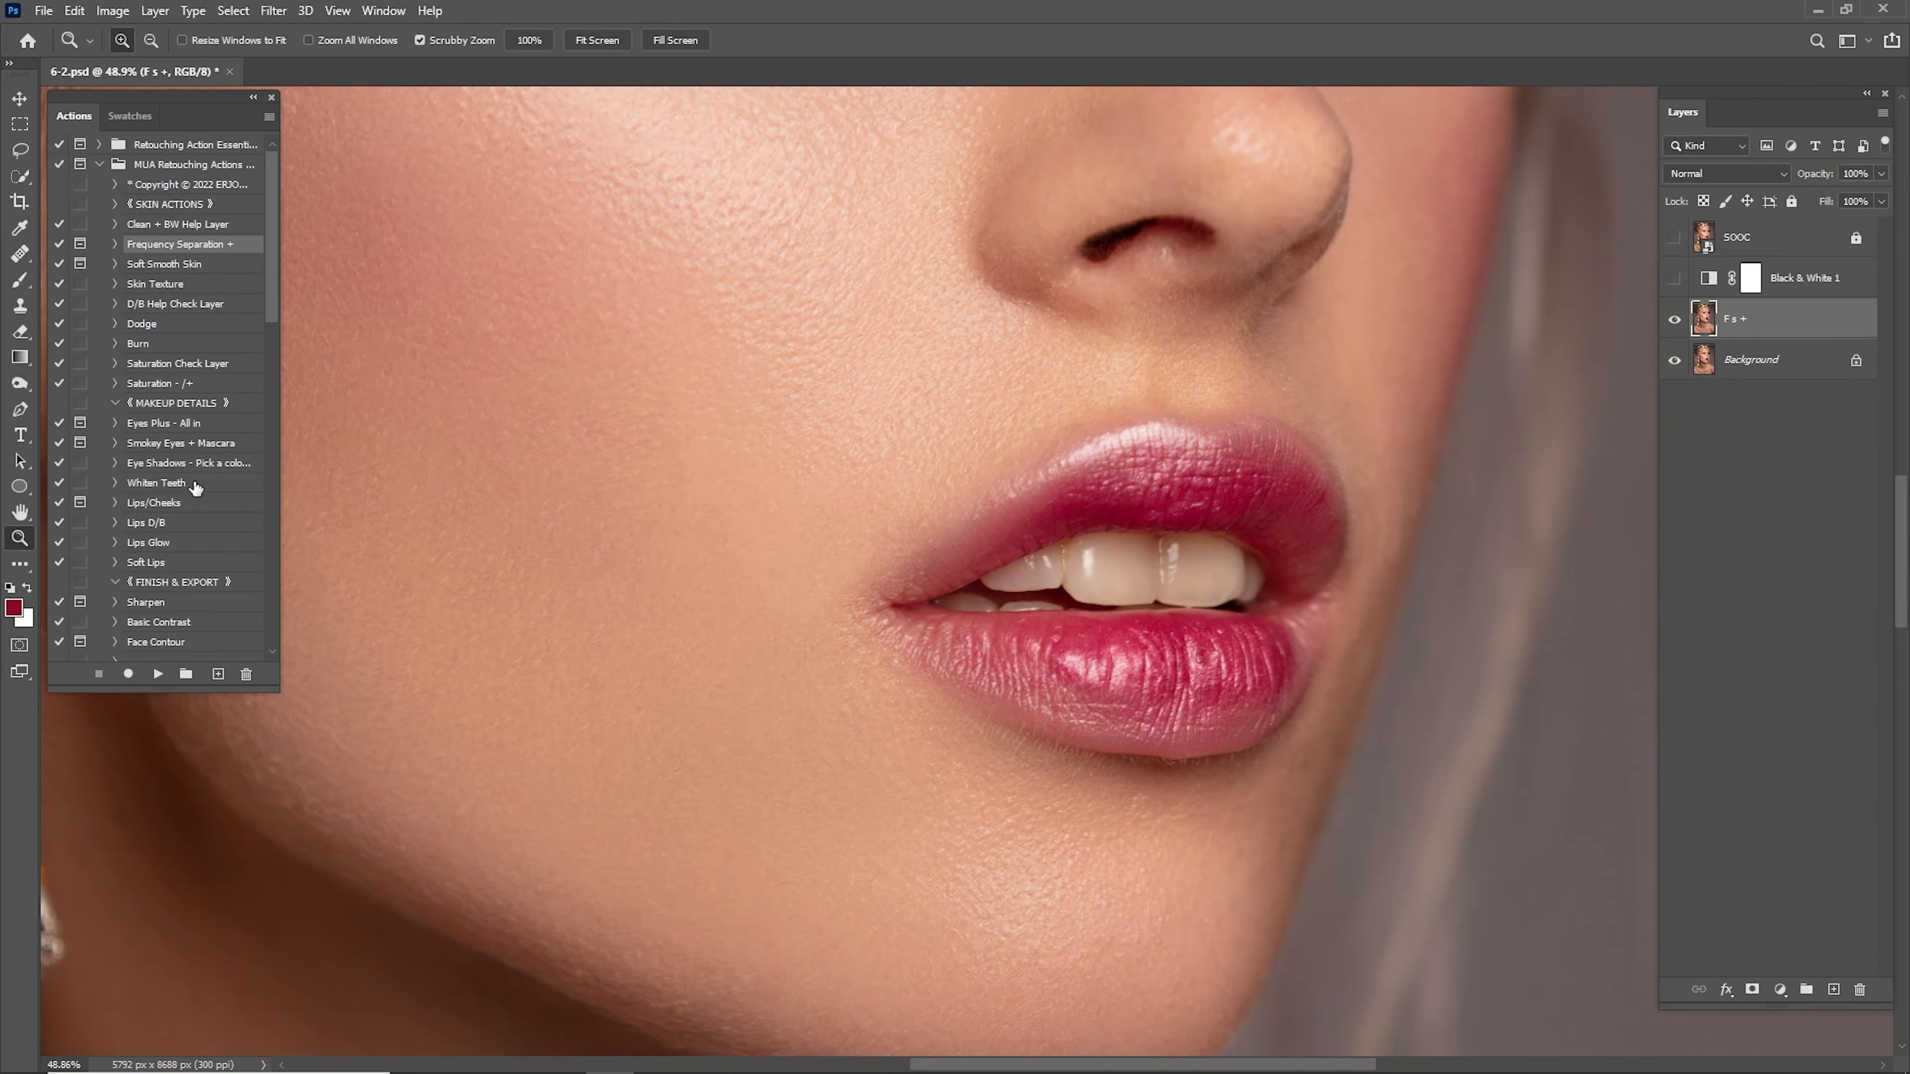
Run the Whiten Teeth action and make white the foreground color for painting on the group's mask.
click(156, 485)
click(158, 674)
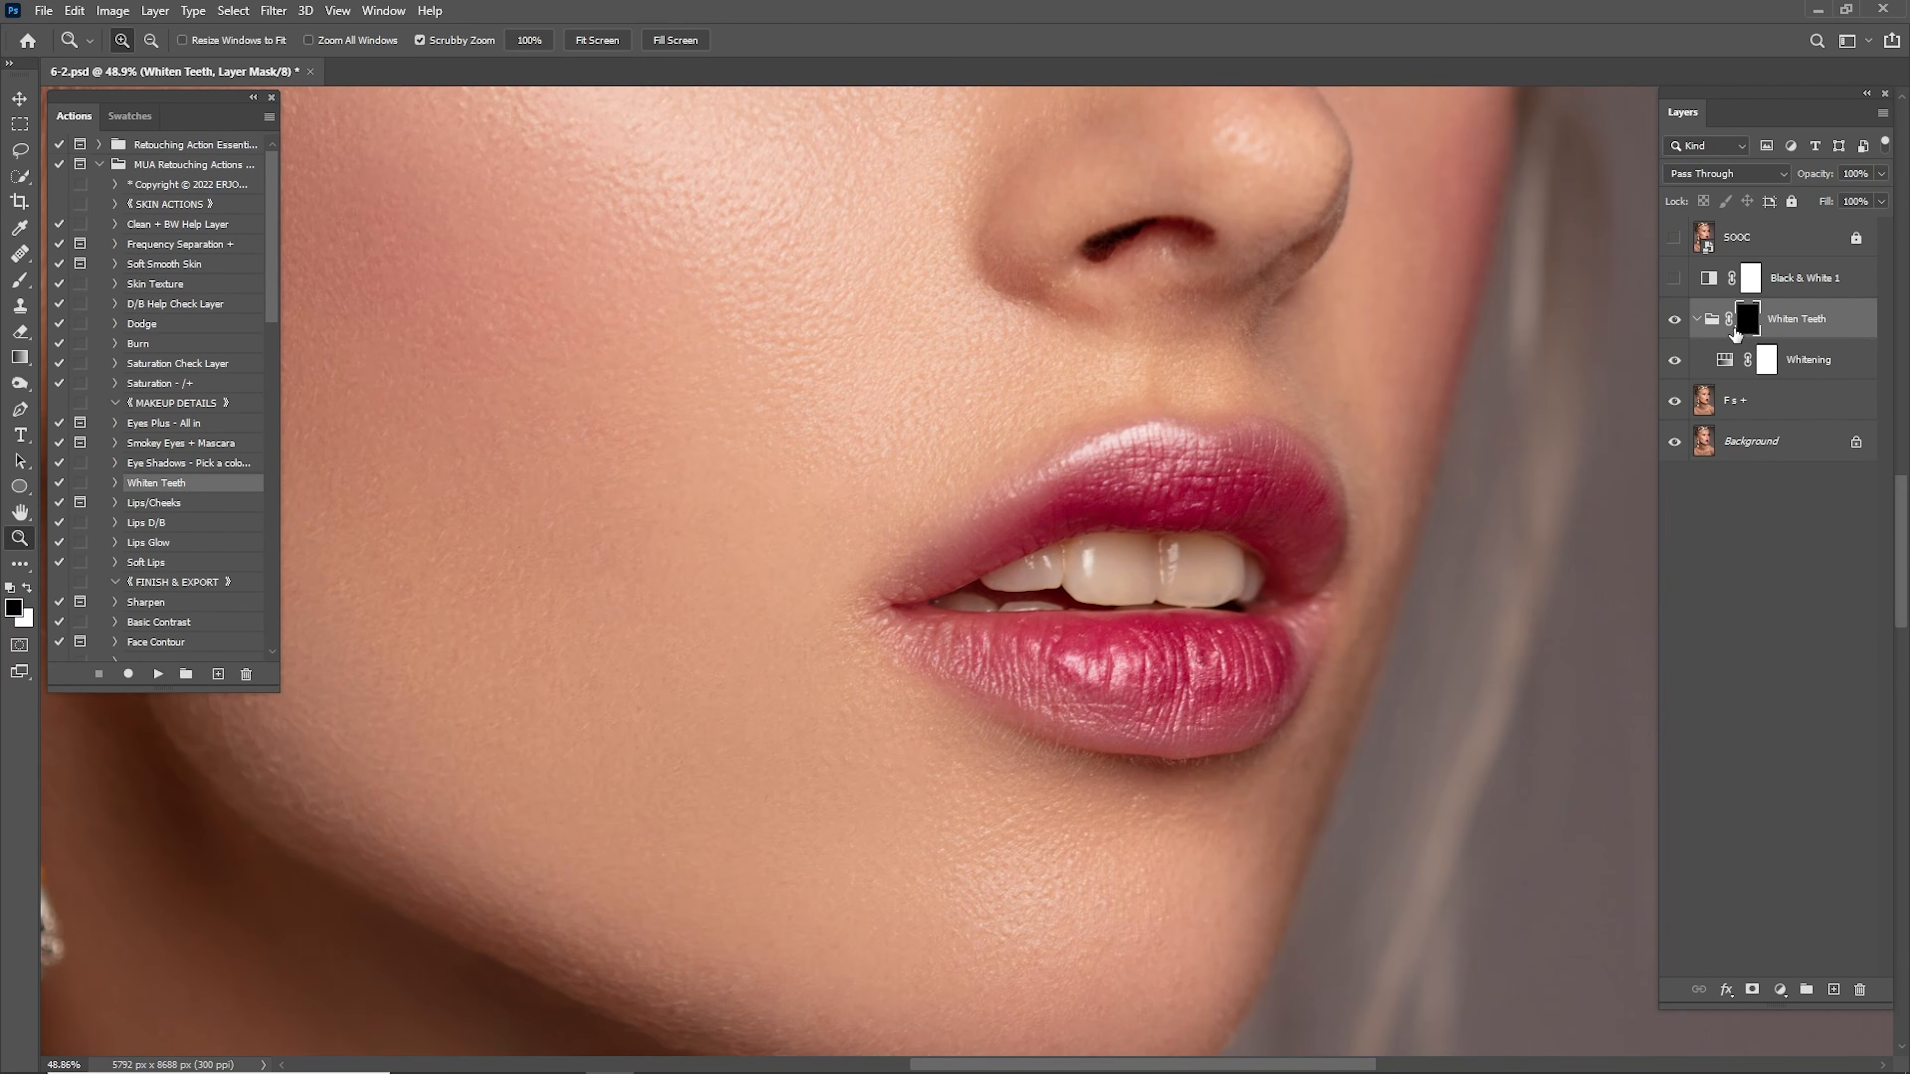
drag(1061, 613, 1094, 620)
key(x)
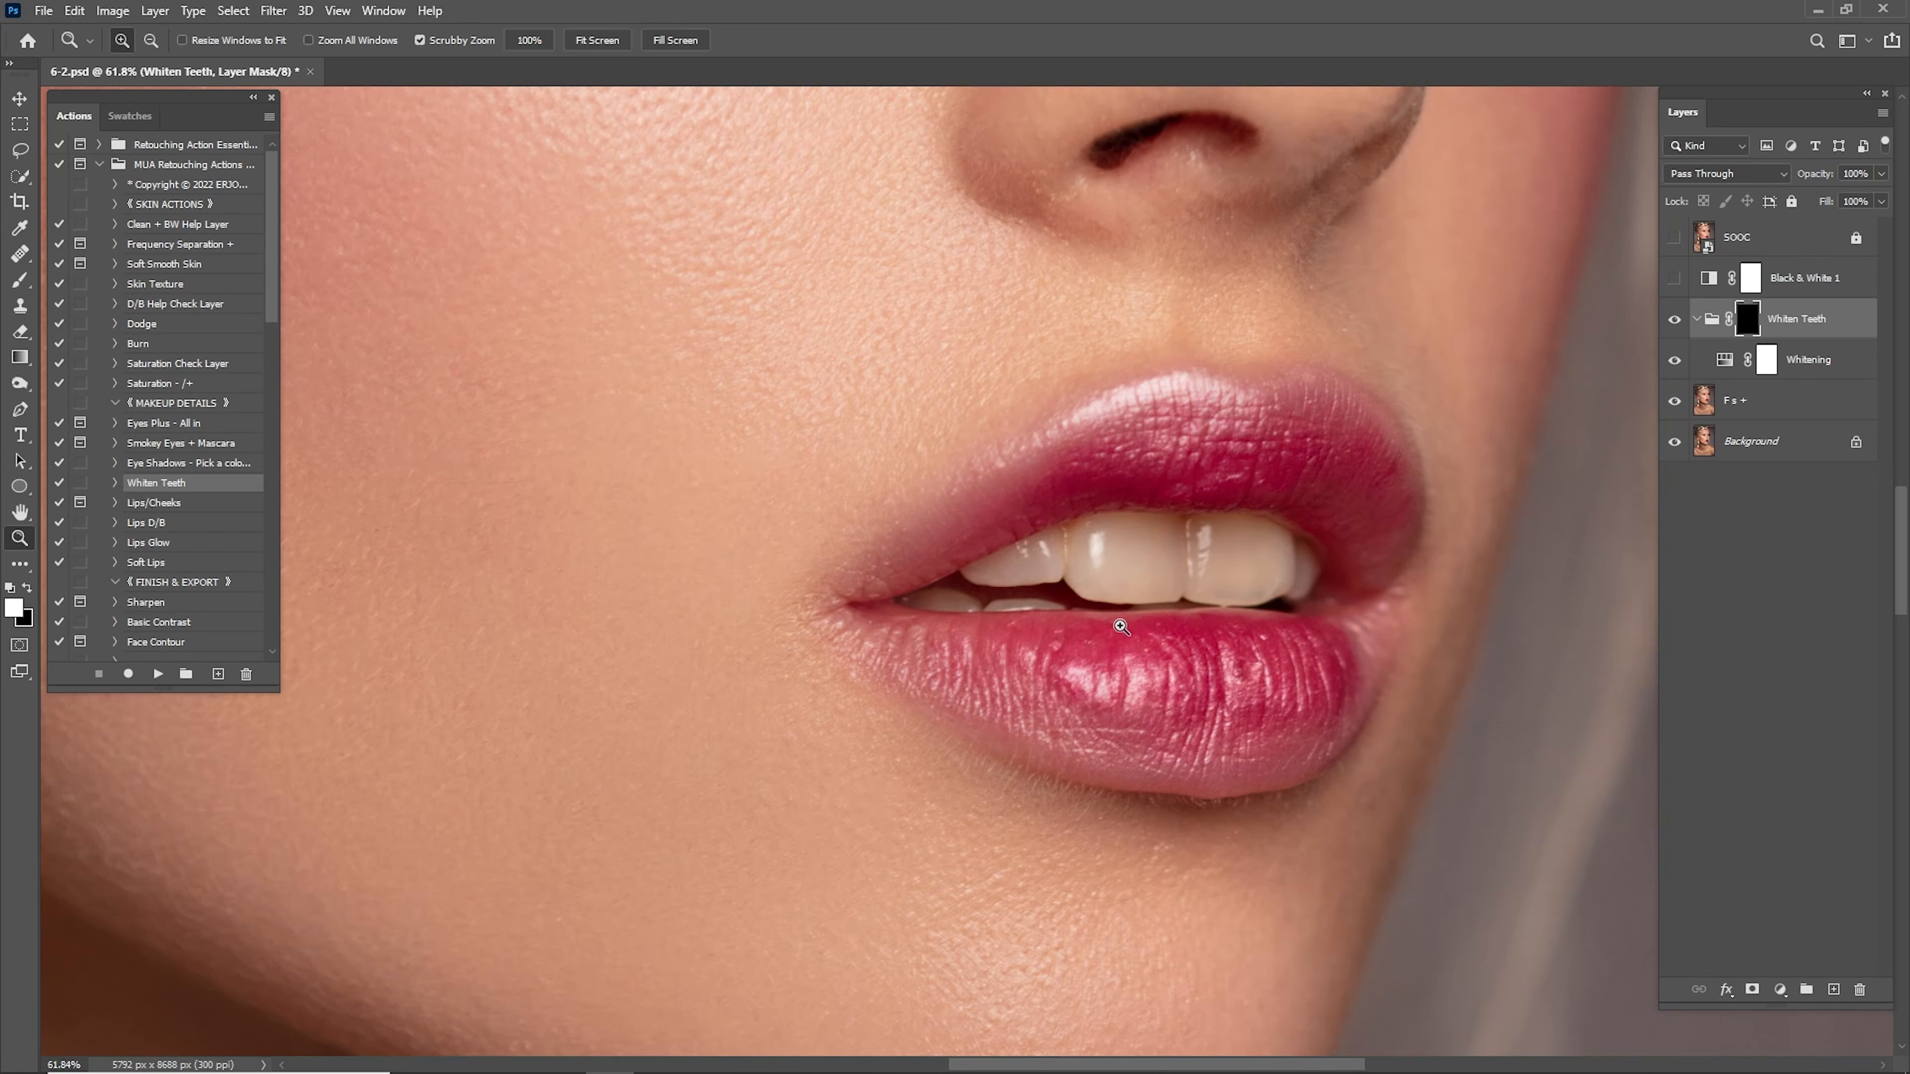
Paint white over the visible teeth on the Whiten Teeth group mask with a small soft brush at 100% opacity.
key(b)
key(z)
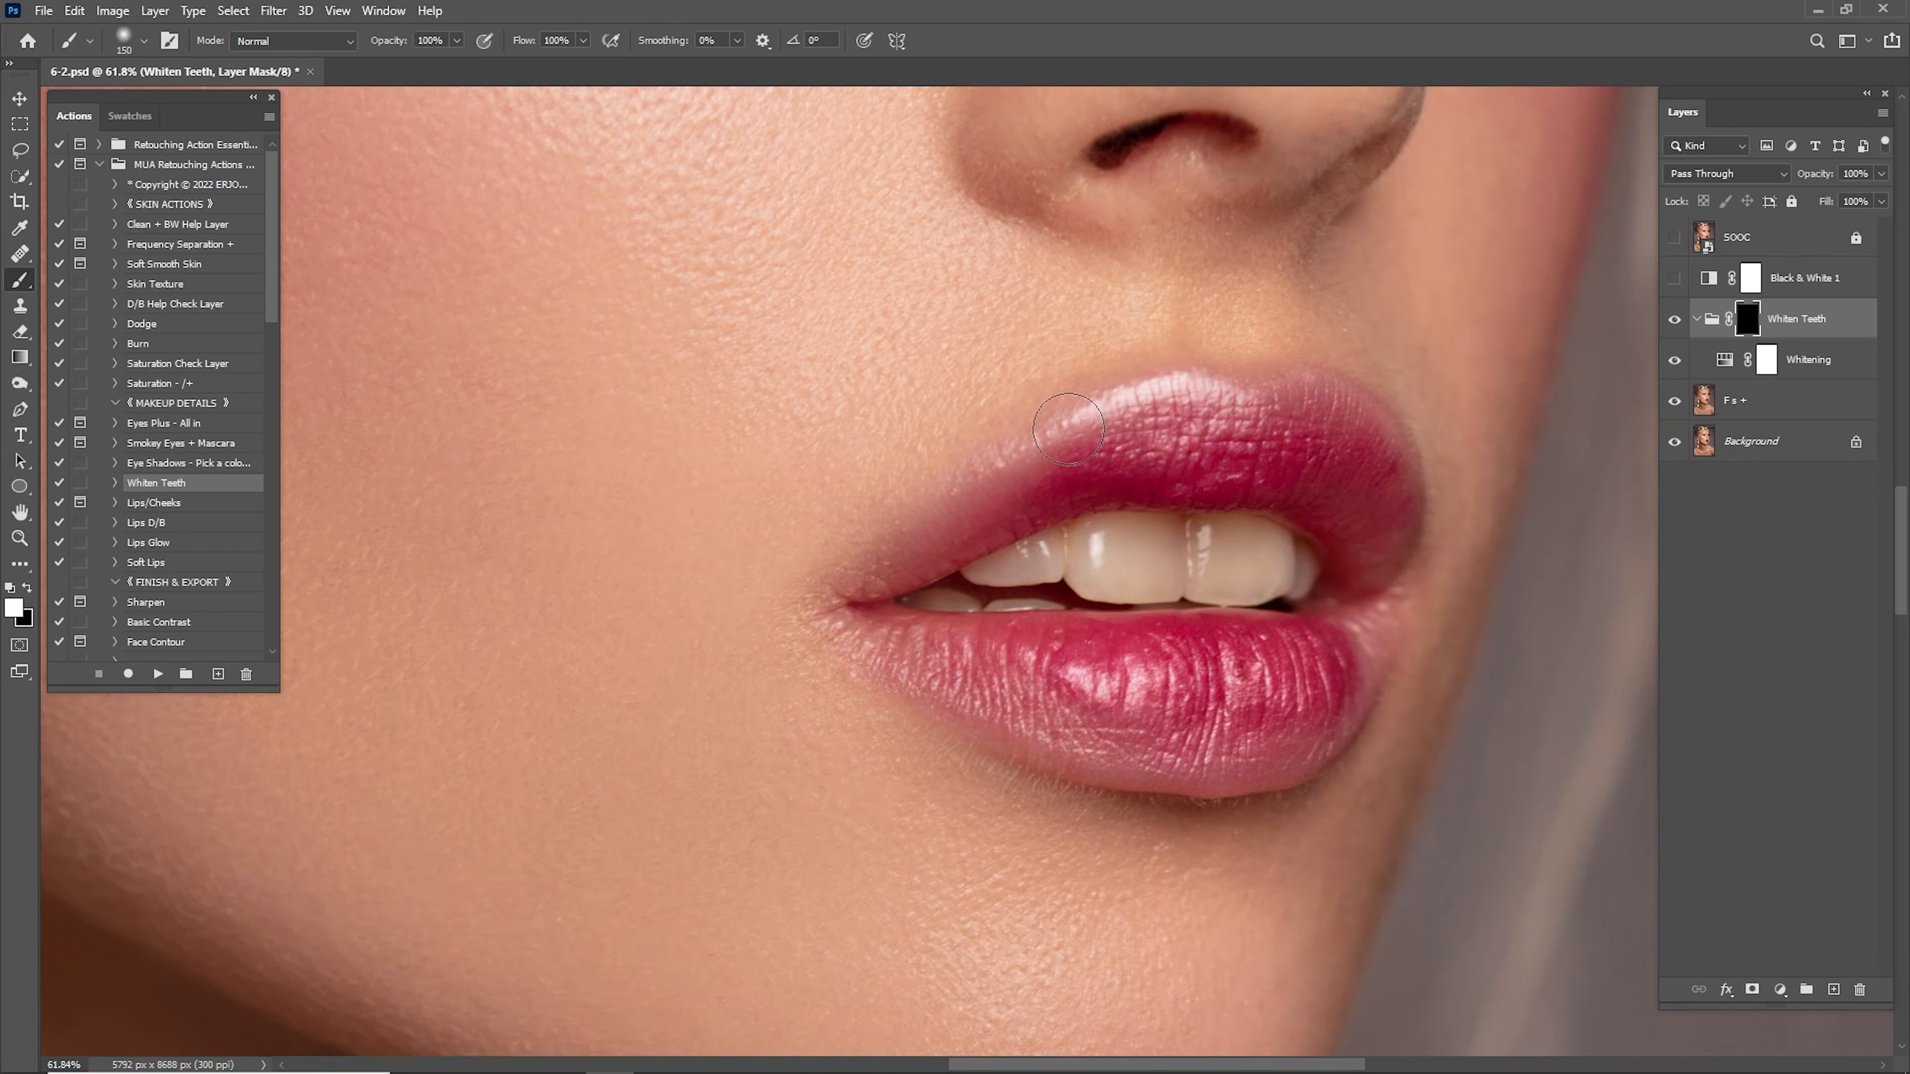
drag(1256, 583, 1300, 586)
key(b)
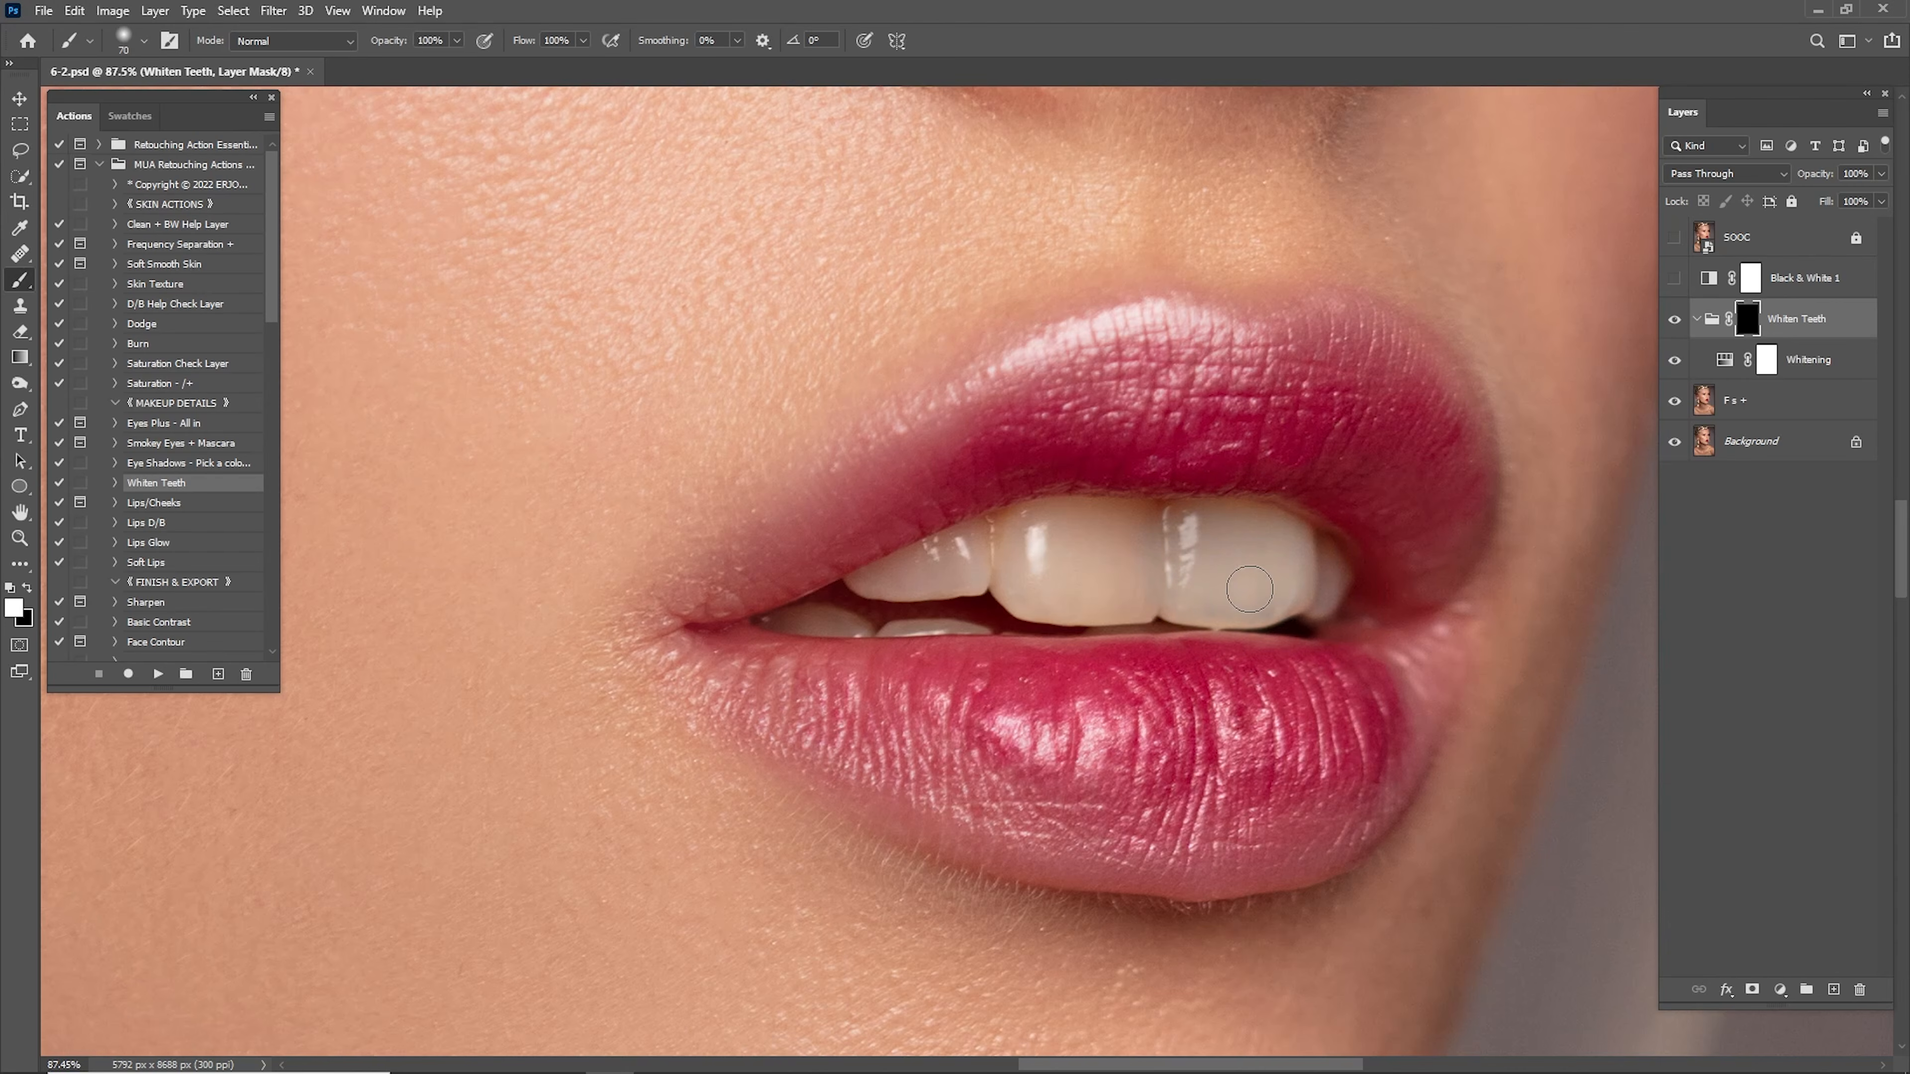
key(bracketleft)
key(bracketleft)
key(bracketleft)
key(bracketright)
Check the teeth without the whitening and set the Whiten Teeth group's opacity to 70%.
key(ctrl+0)
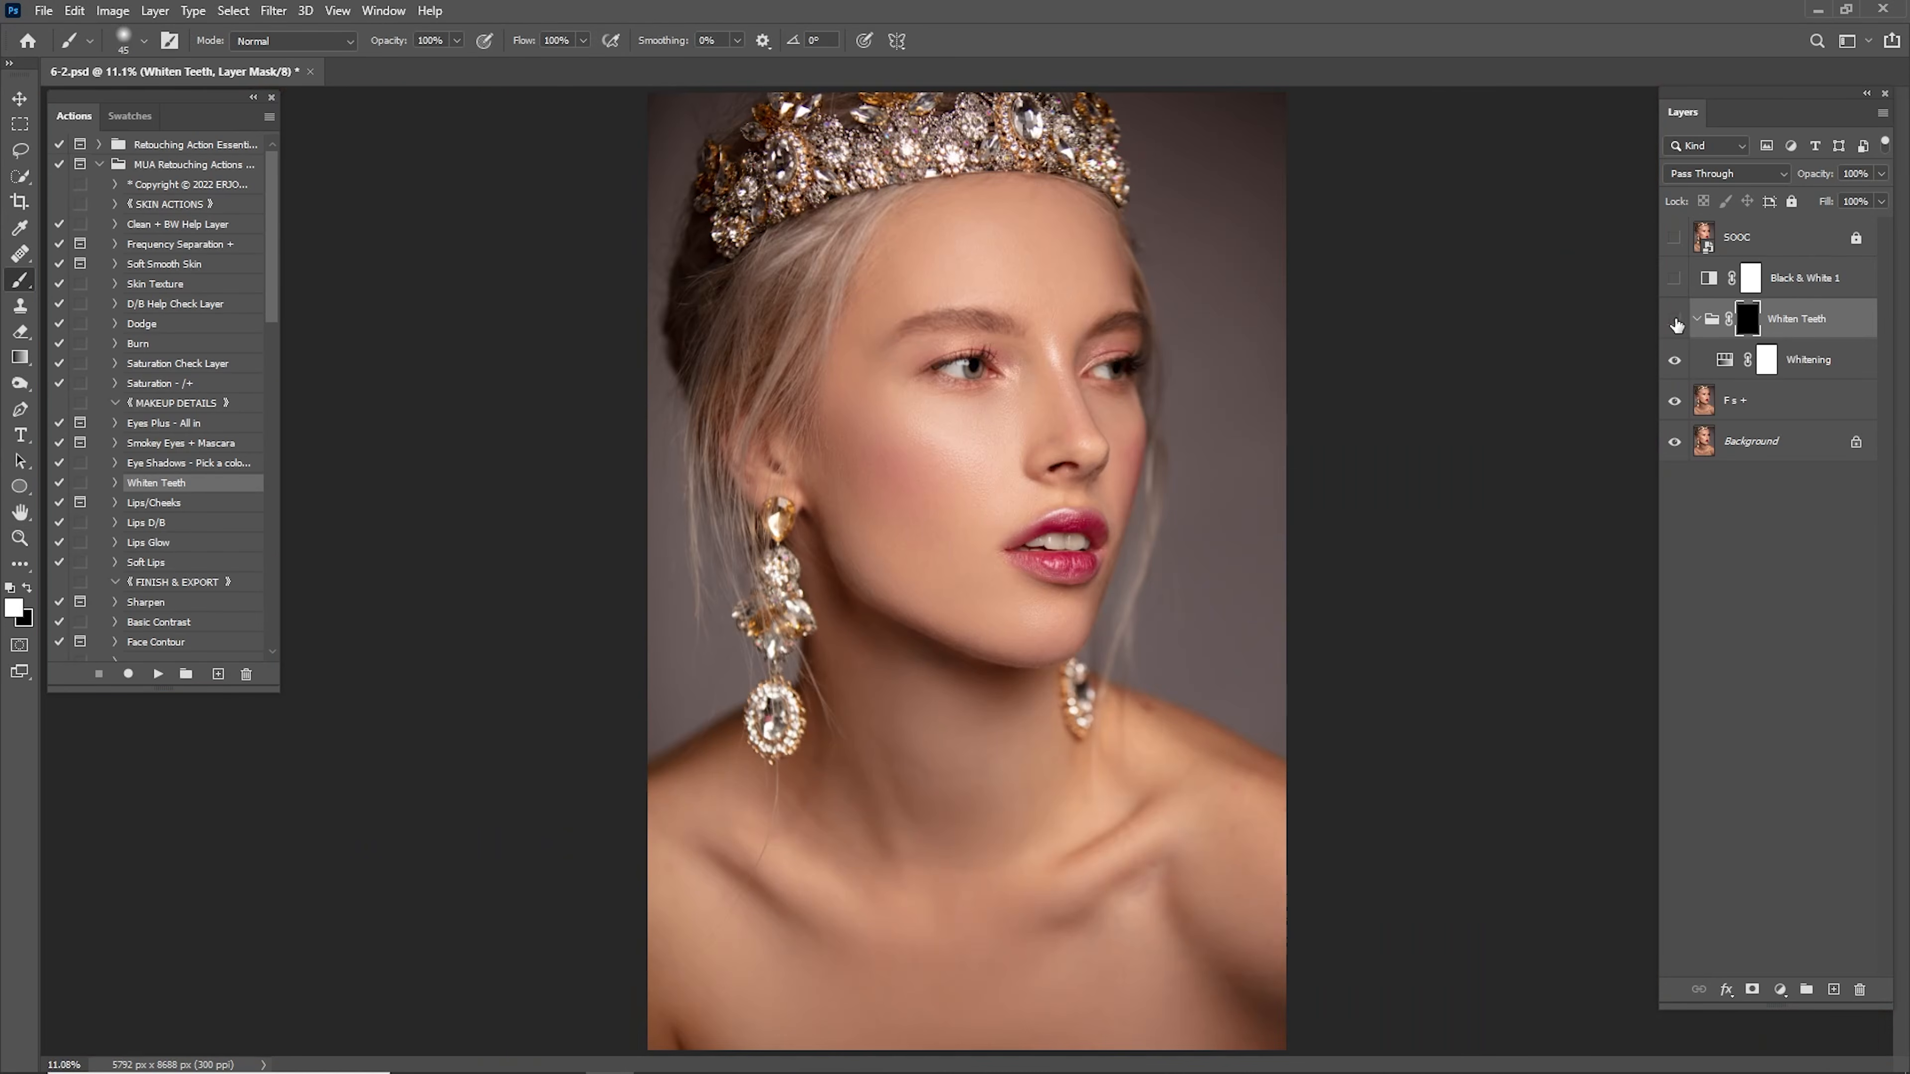
click(1675, 320)
key(z)
drag(1054, 531, 1187, 564)
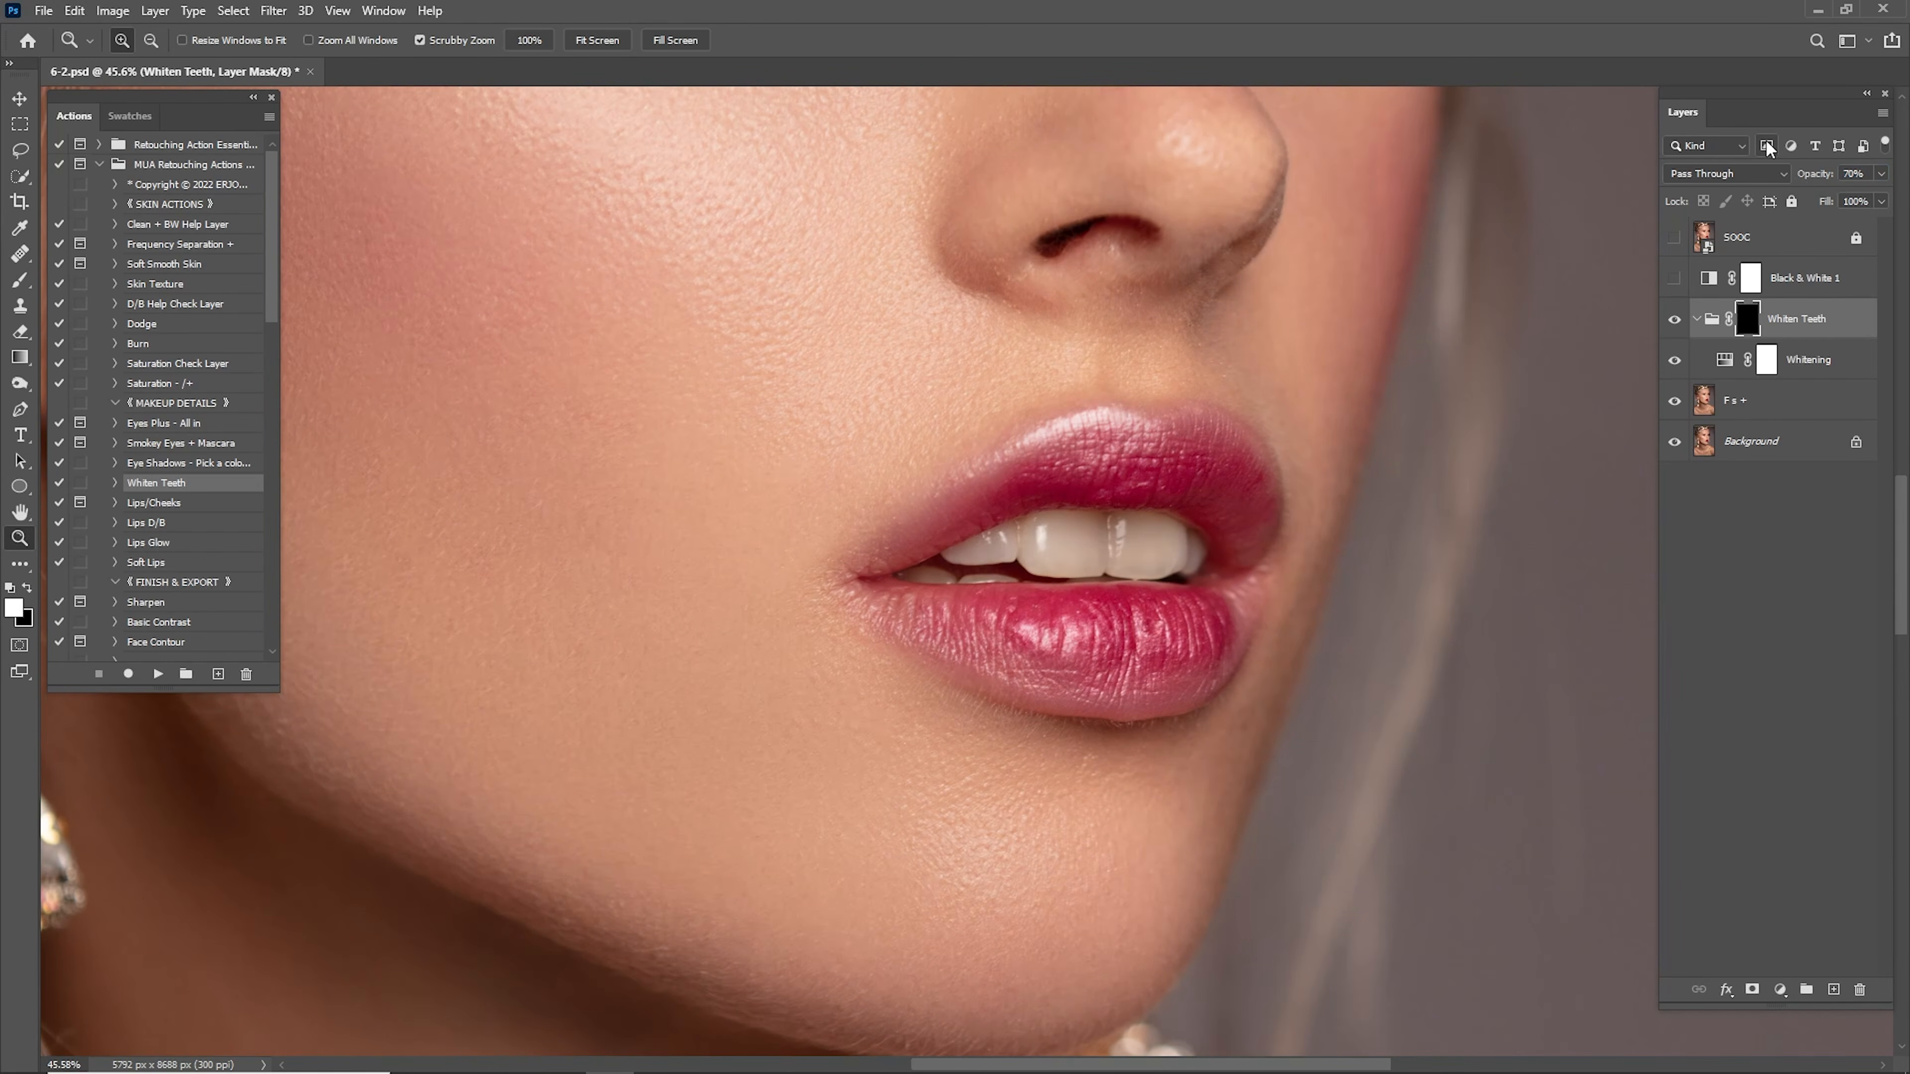
key(ctrl+0)
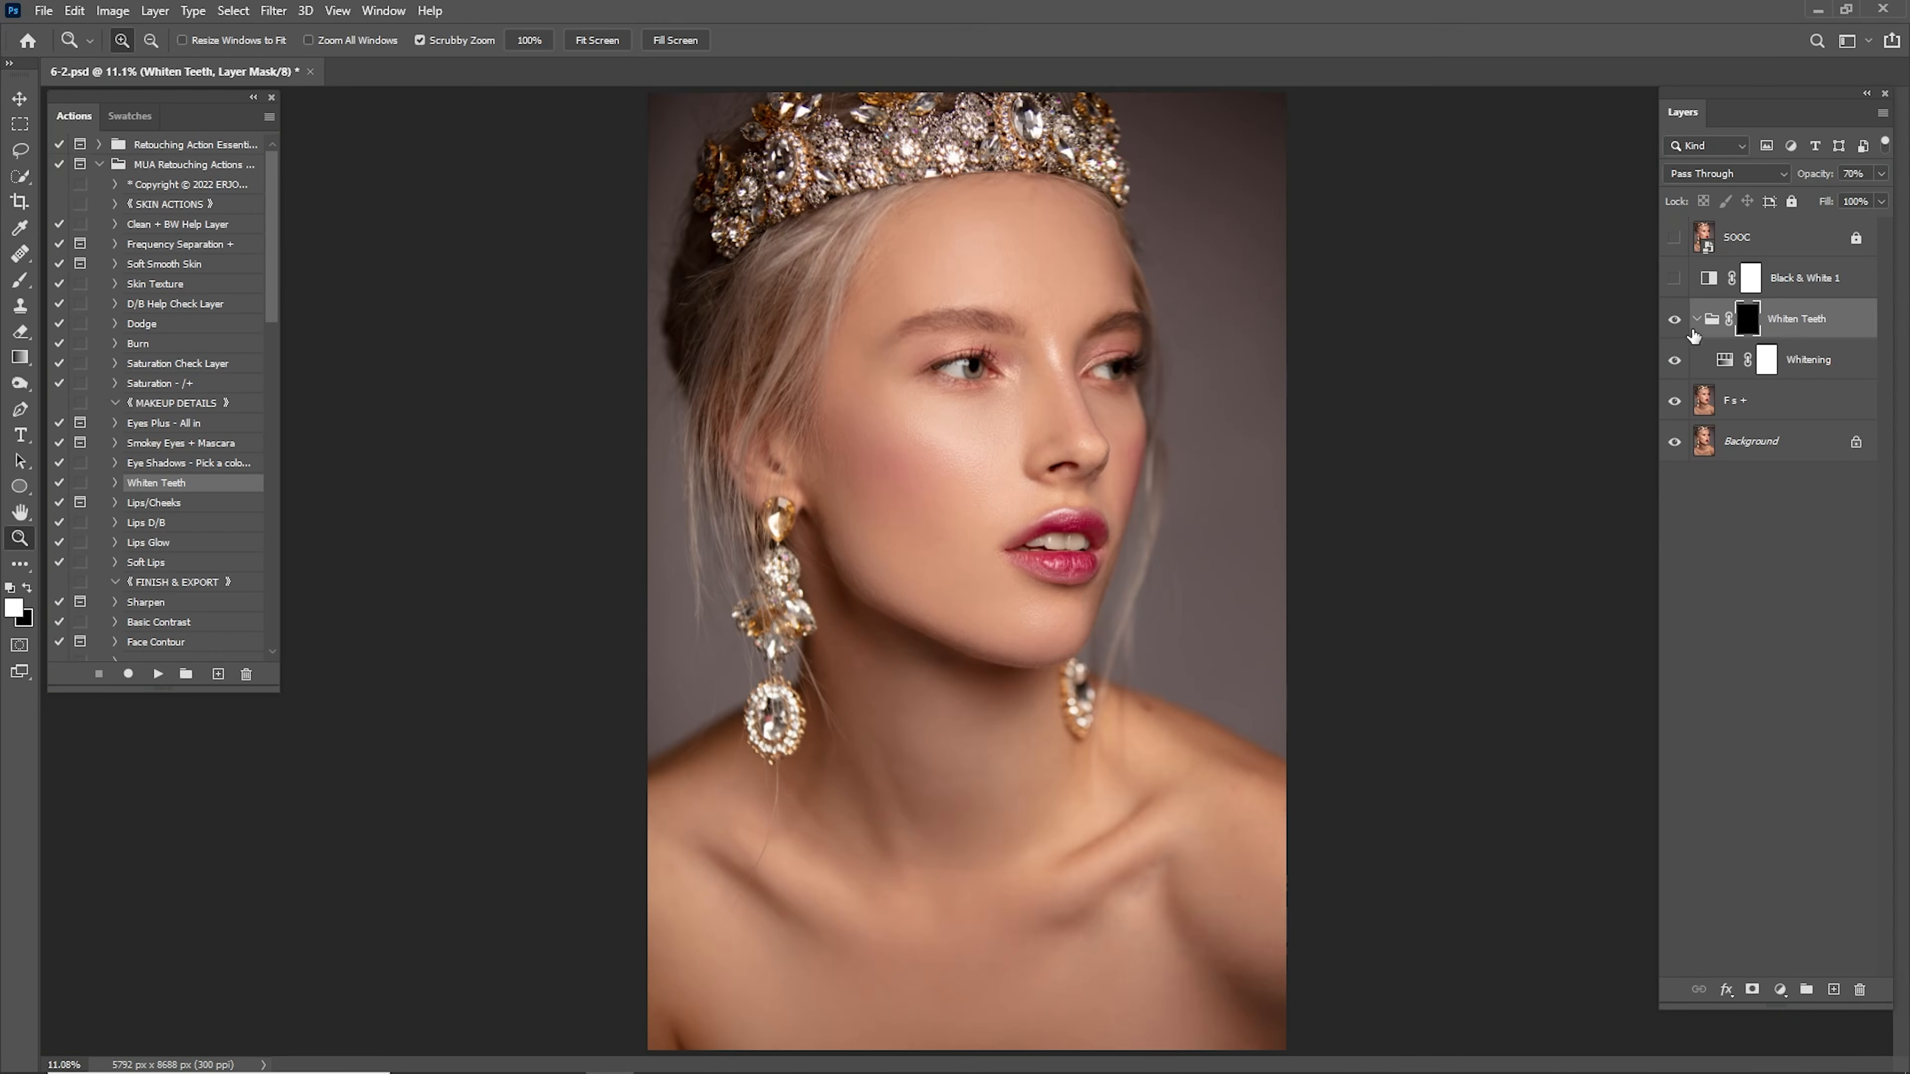
Merge the Whiten Teeth group with the F s + layer and compare the portrait with and without the merged layer.
shift+click(1775, 427)
right_click(1793, 407)
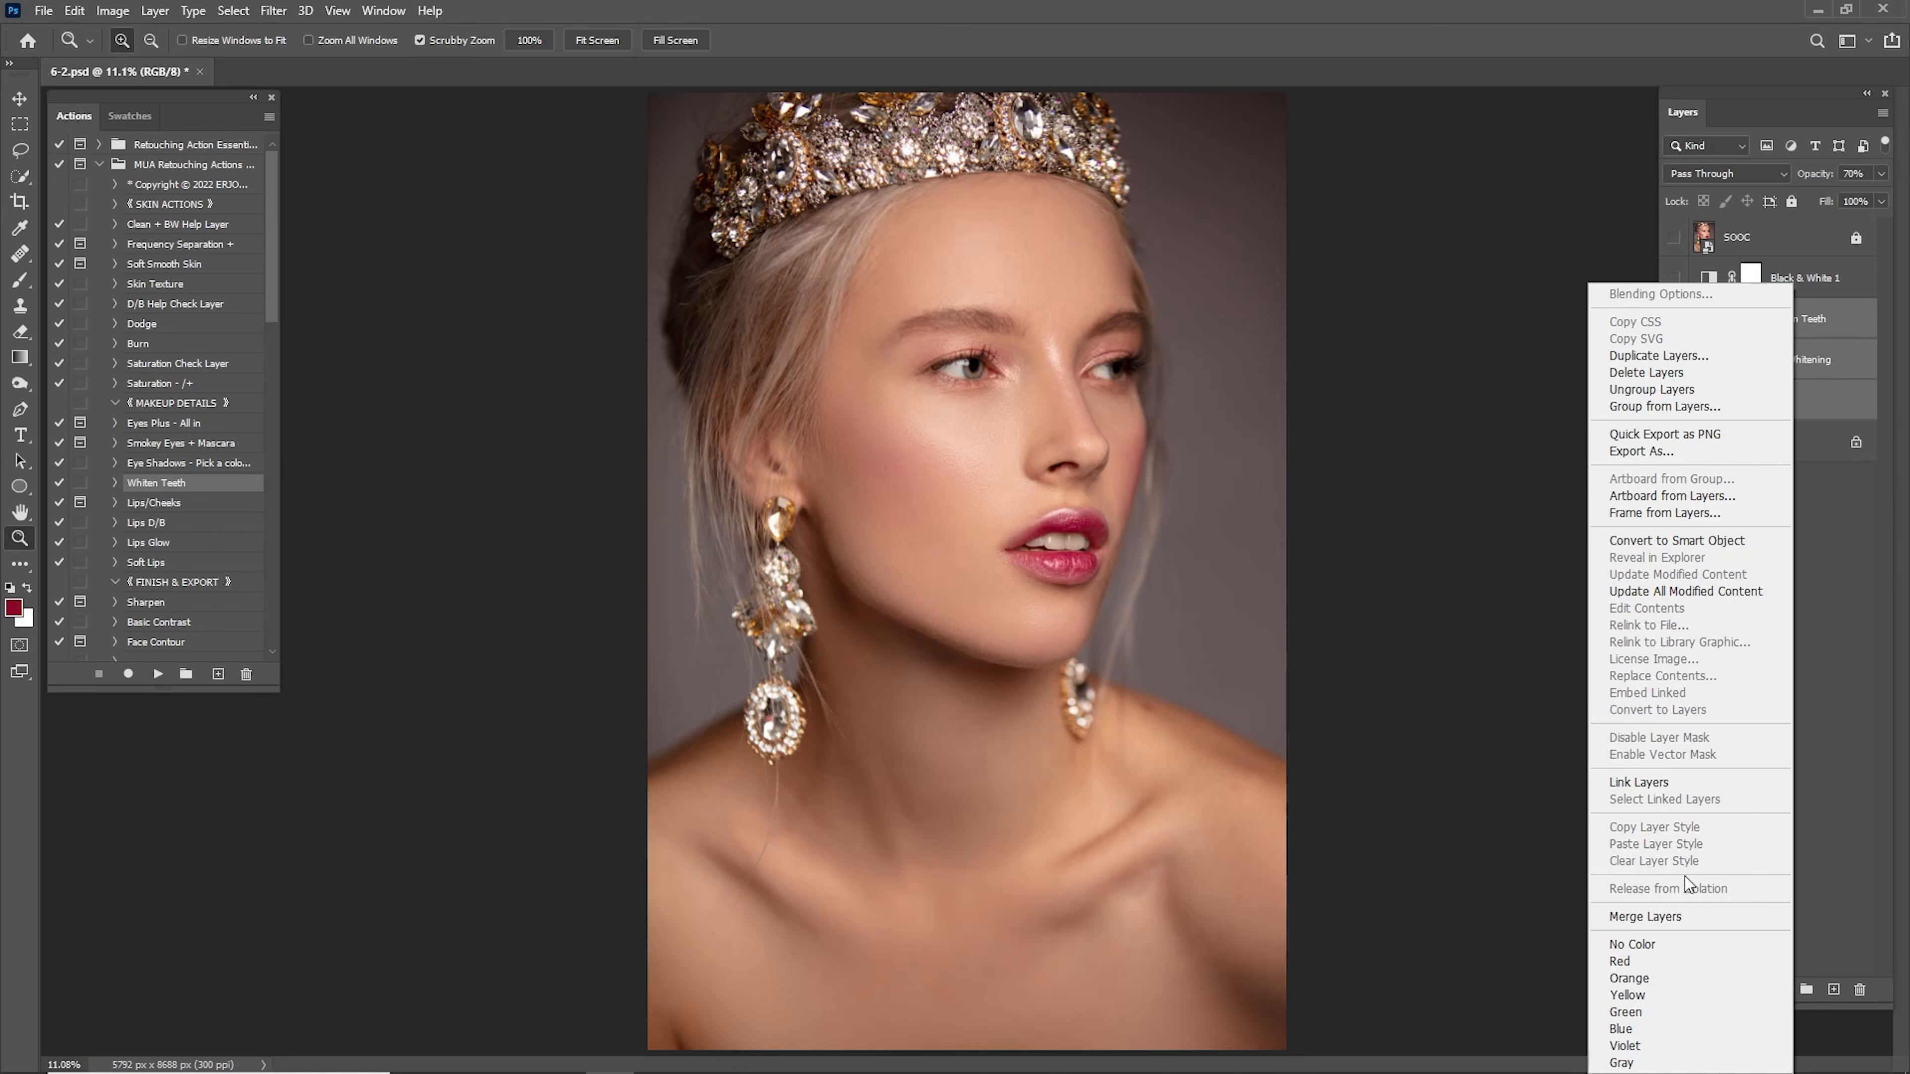
click(1679, 915)
click(1676, 331)
click(1676, 331)
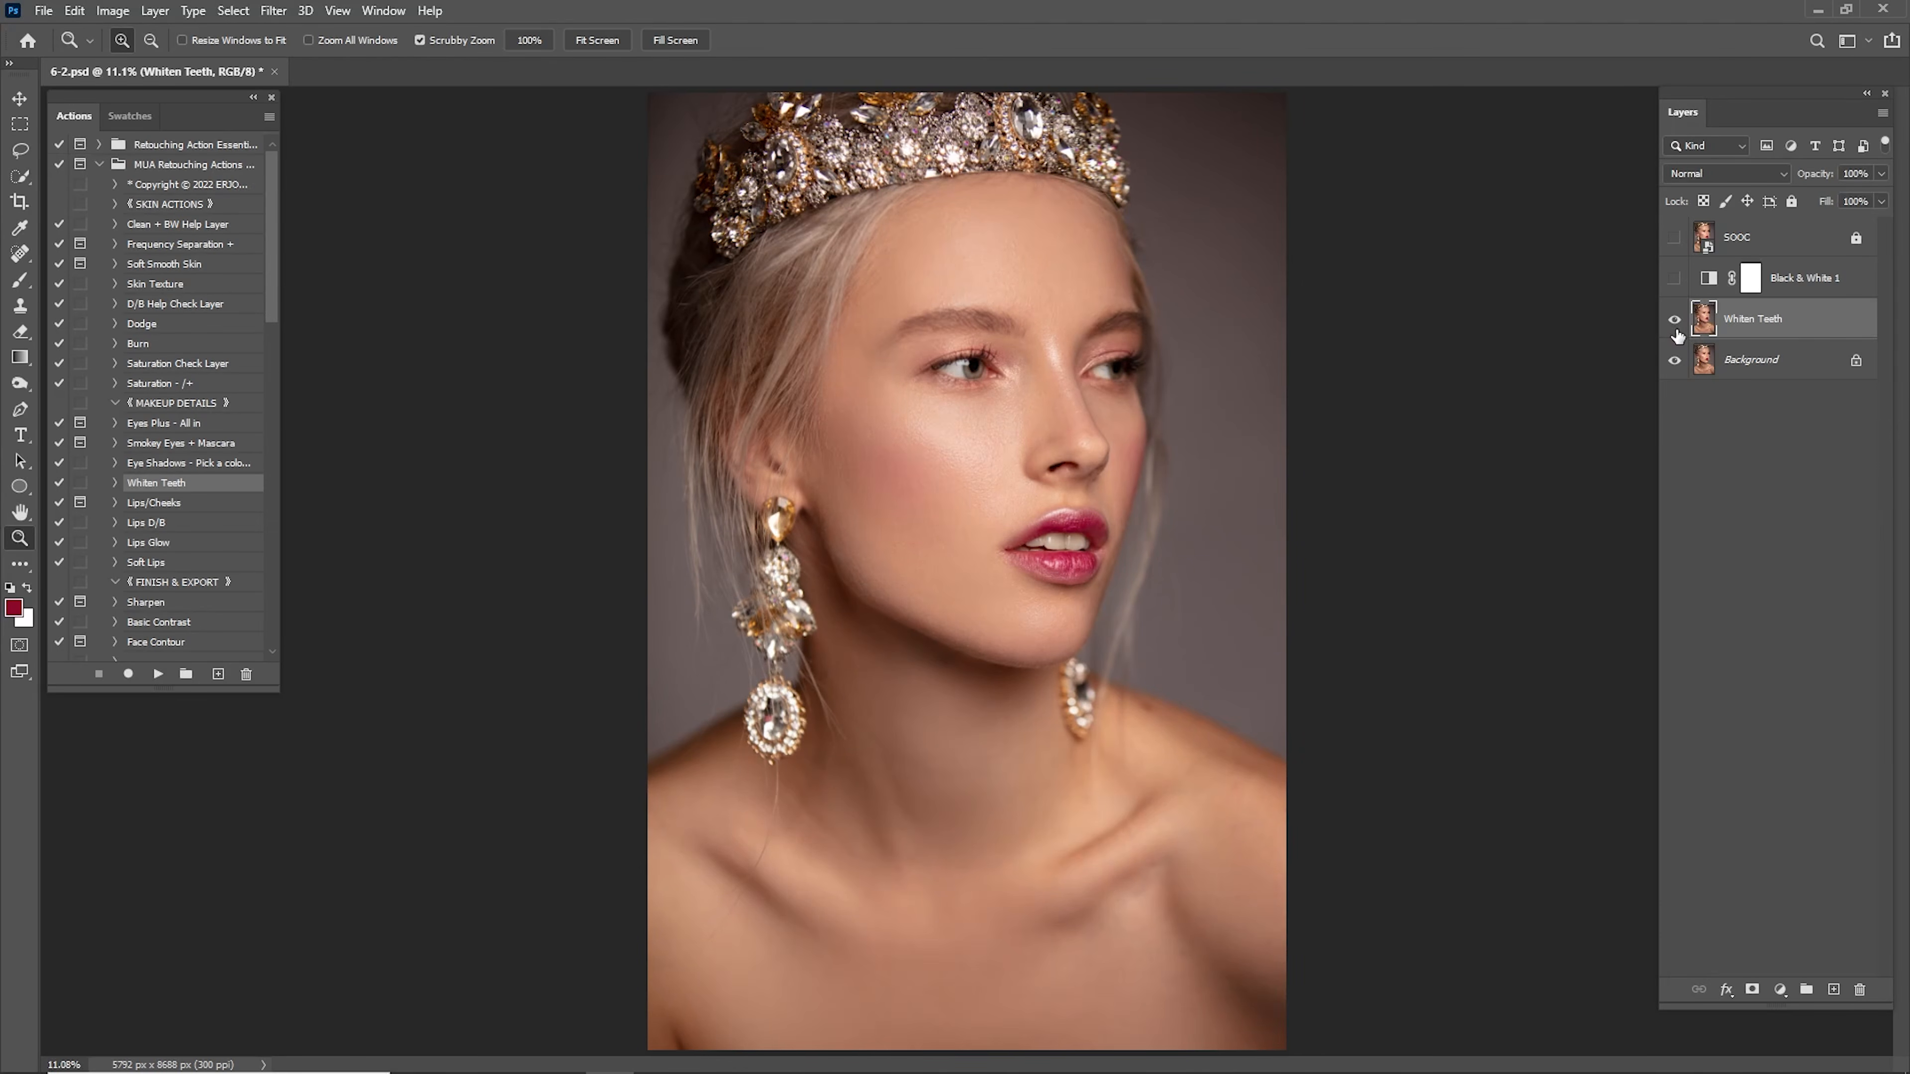
Run the Lips/Cheeks action and dismiss its instruction message.
drag(1048, 531, 1146, 587)
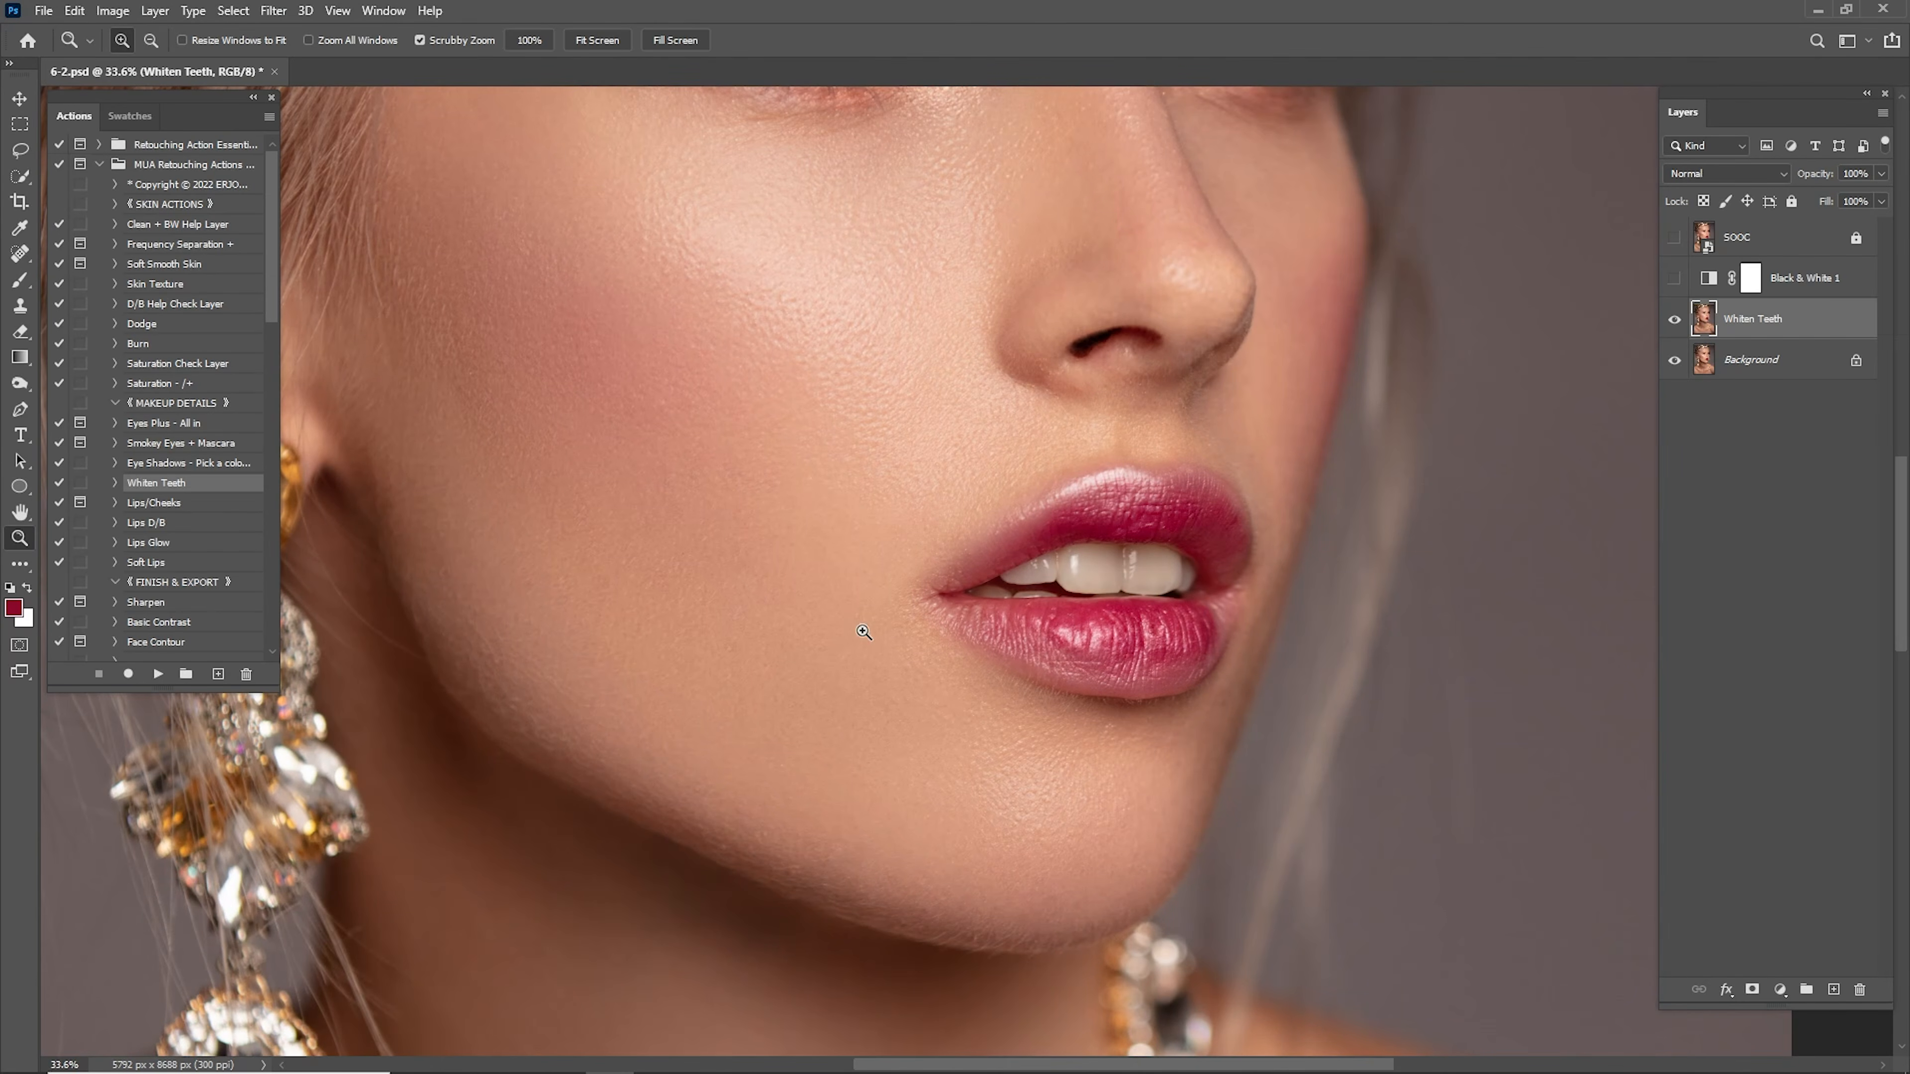
click(178, 504)
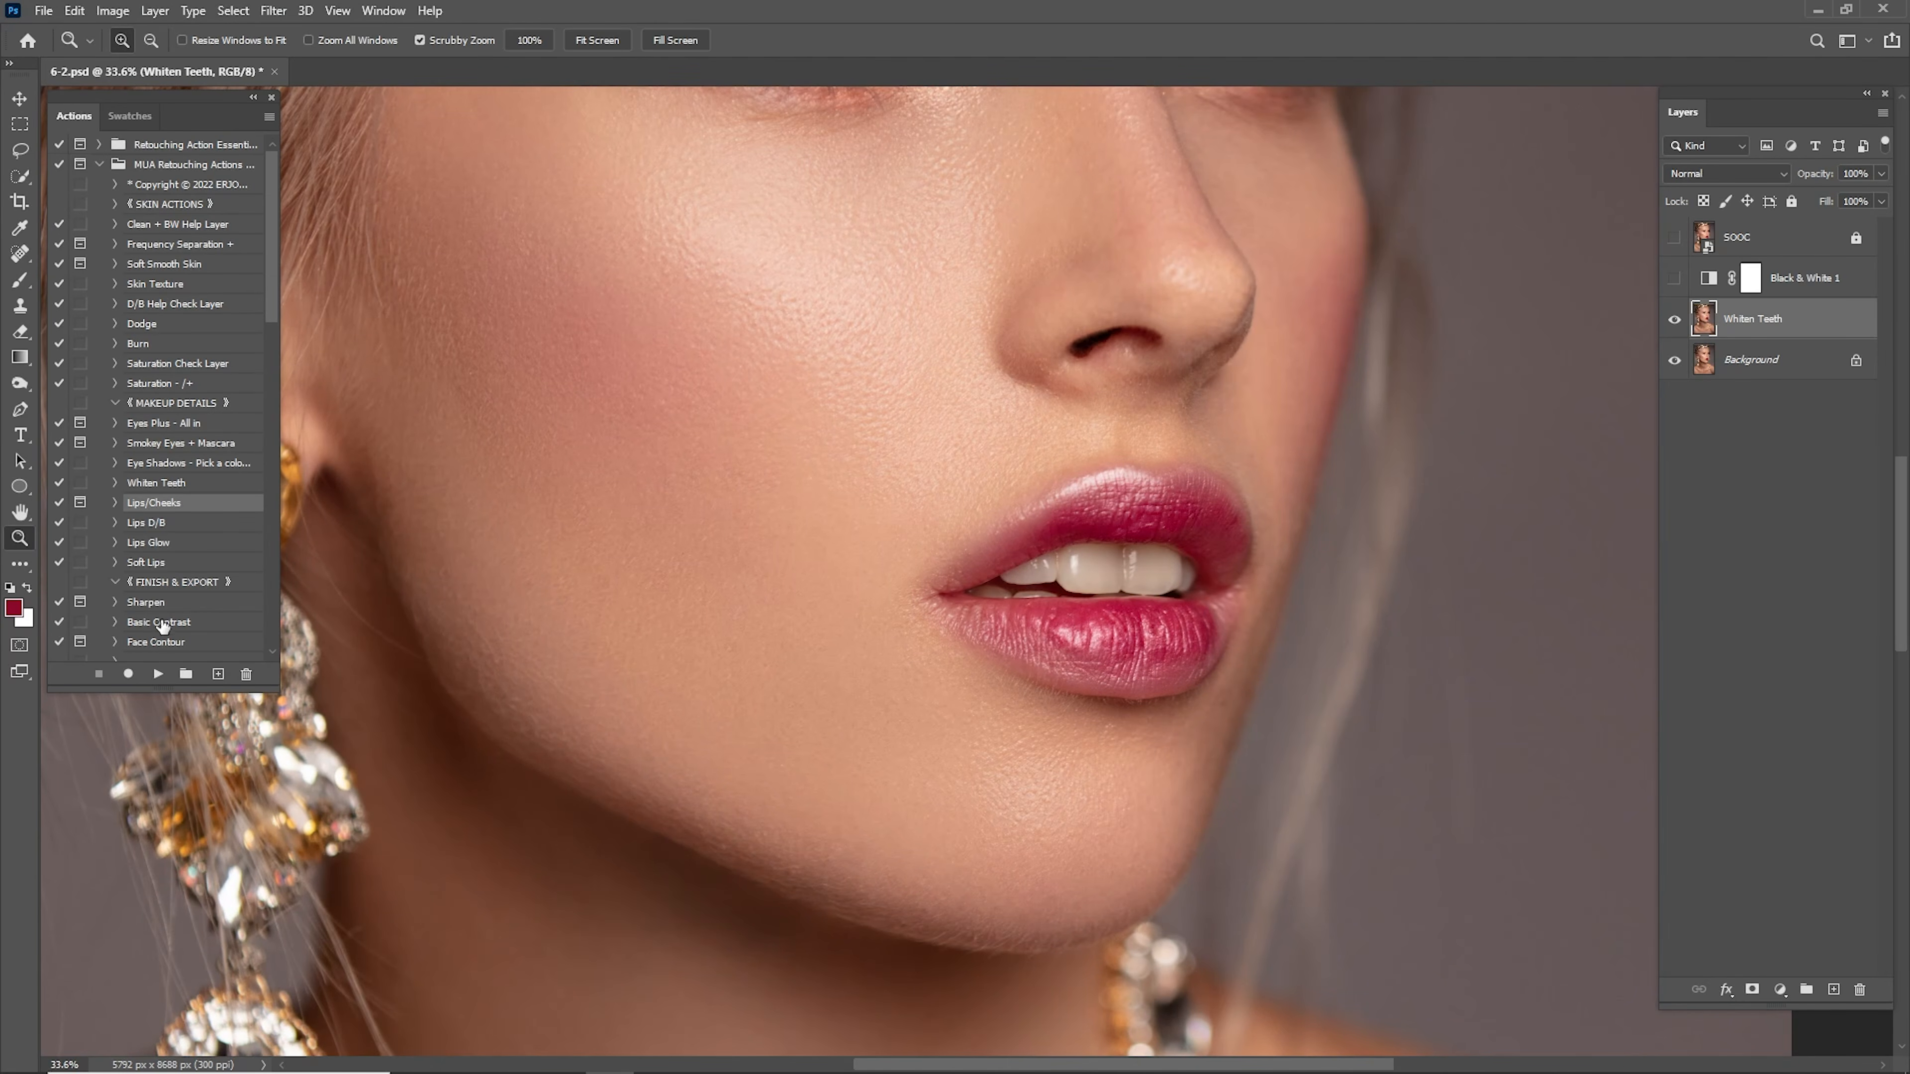
click(158, 673)
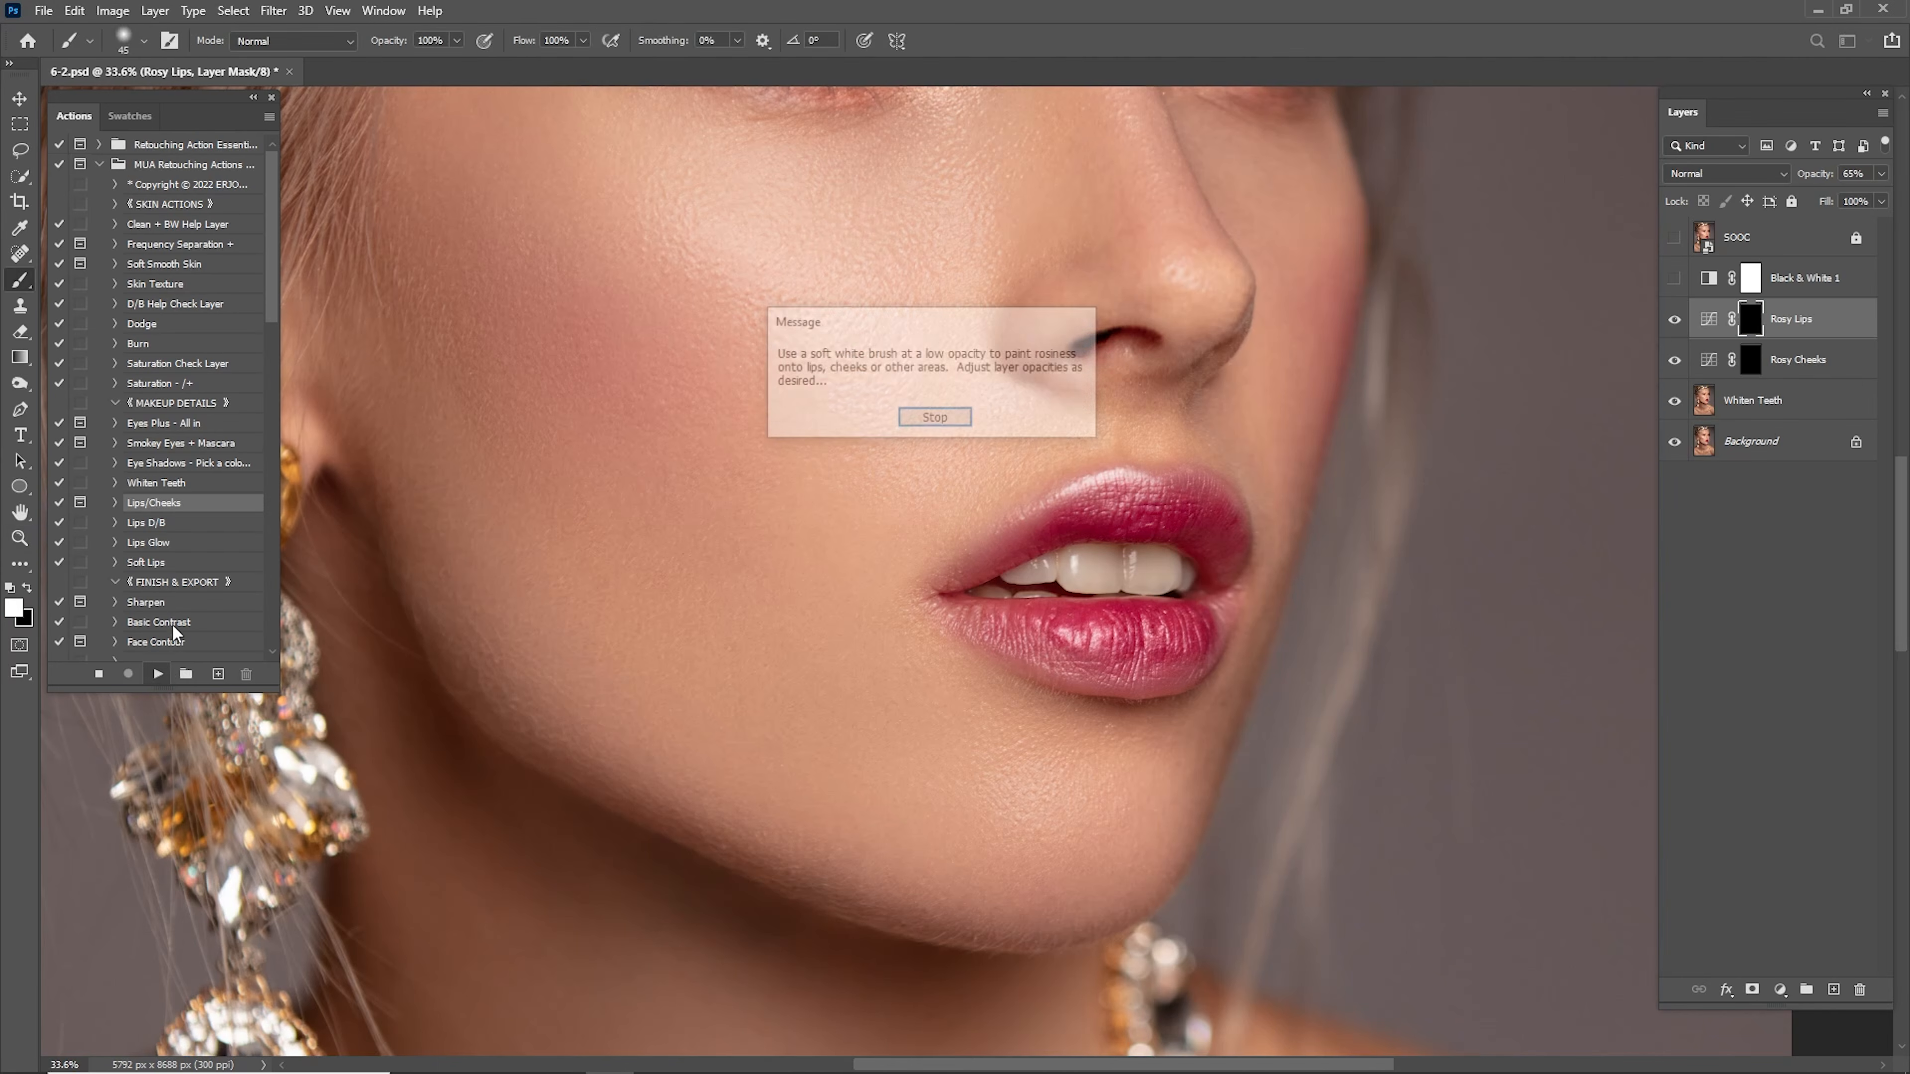
click(935, 416)
Paint white over the upper and lower lips on the Rosy Lips layer mask with a soft brush.
drag(1267, 453, 1300, 584)
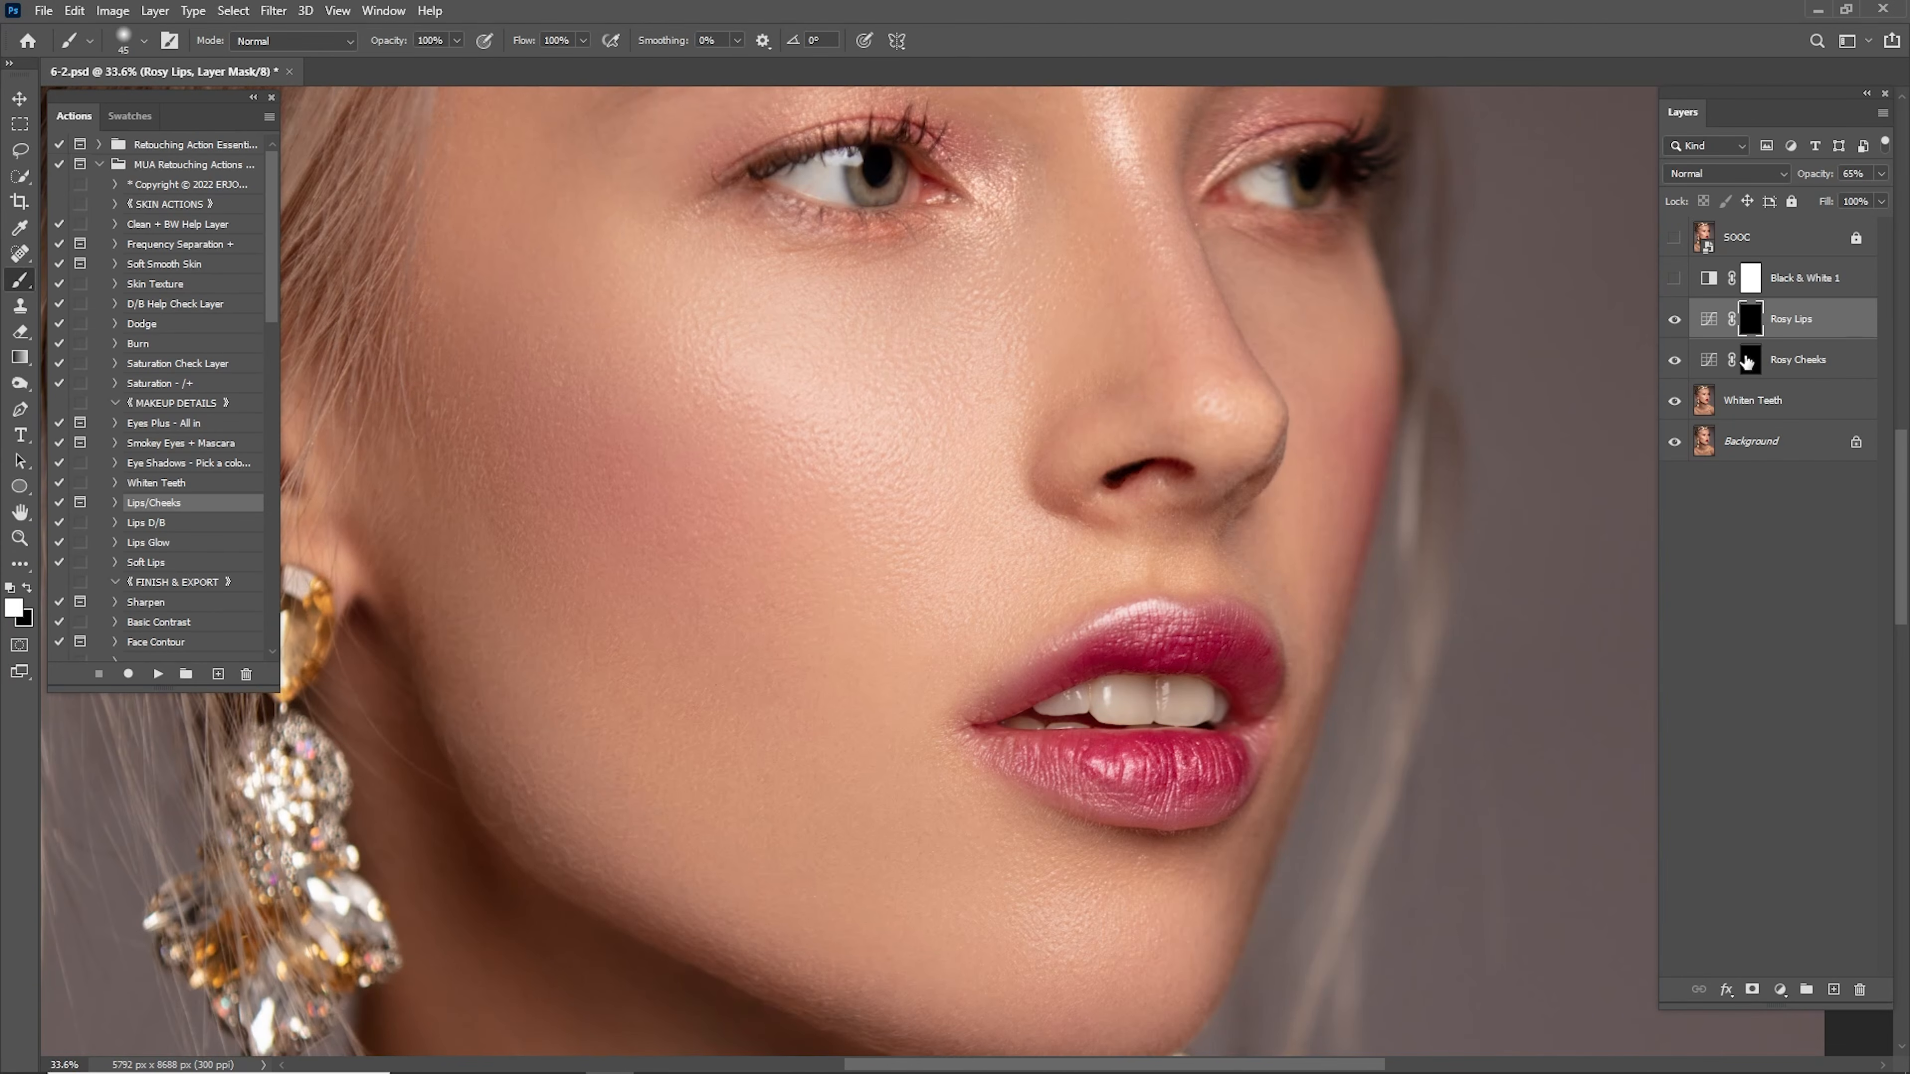
drag(1392, 500, 1400, 501)
drag(1139, 726, 1169, 726)
drag(1169, 726, 1201, 601)
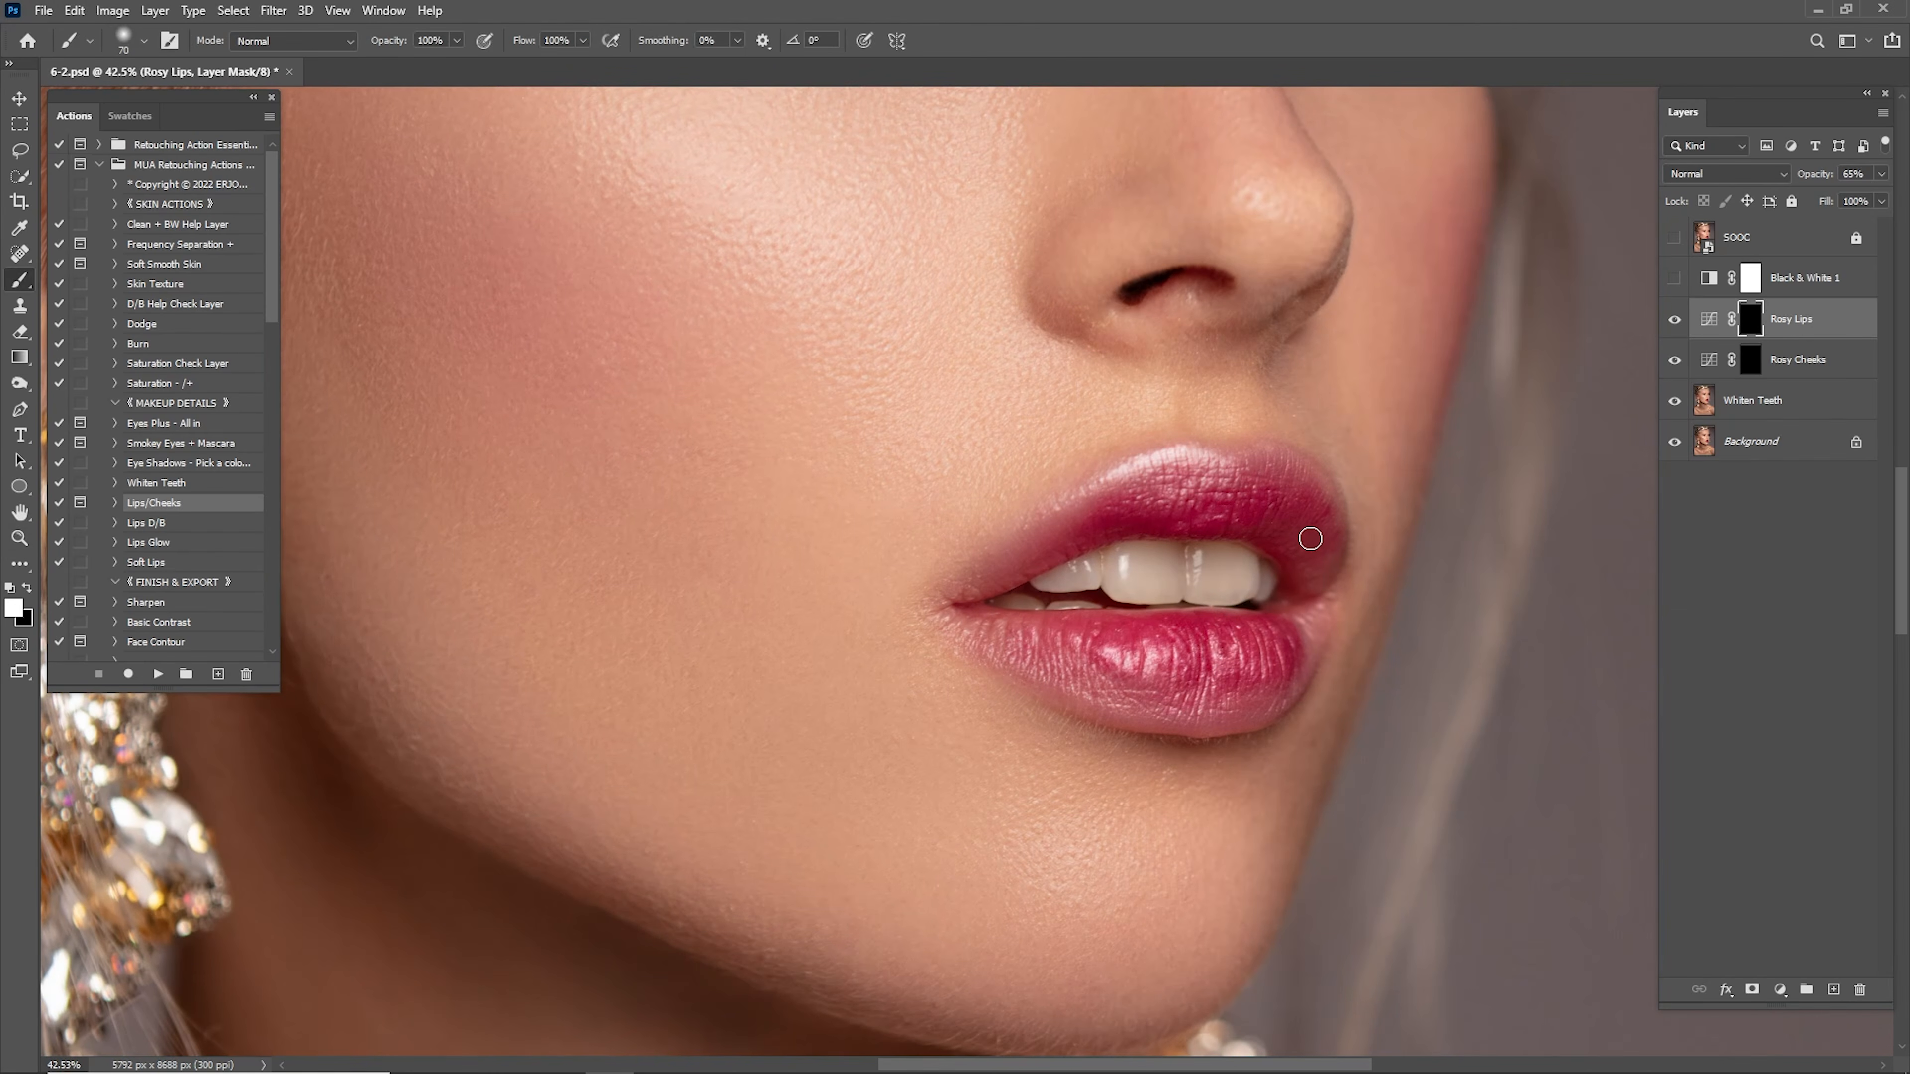
key(bracketright)
key(bracketright)
key(bracketright)
key(bracketright)
key(bracketright)
key(bracketright)
mouse_move(1310, 539)
mouse_down()
mouse_move(1221, 494)
mouse_move(1134, 495)
mouse_move(959, 602)
mouse_move(1134, 666)
mouse_move(1088, 677)
mouse_move(1296, 645)
mouse_move(1229, 704)
mouse_move(1056, 679)
mouse_move(955, 606)
mouse_move(1038, 544)
mouse_move(1004, 557)
mouse_move(1195, 469)
mouse_move(1318, 494)
mouse_move(1322, 568)
mouse_move(1282, 467)
mouse_move(1312, 647)
mouse_move(1292, 679)
mouse_move(1153, 724)
mouse_move(1188, 708)
mouse_move(1002, 667)
mouse_move(944, 613)
mouse_up()
key(bracketleft)
key(bracketleft)
key(bracketleft)
key(bracketright)
Compare the whole portrait with and without the Rosy Lips layer.
key(ctrl+0)
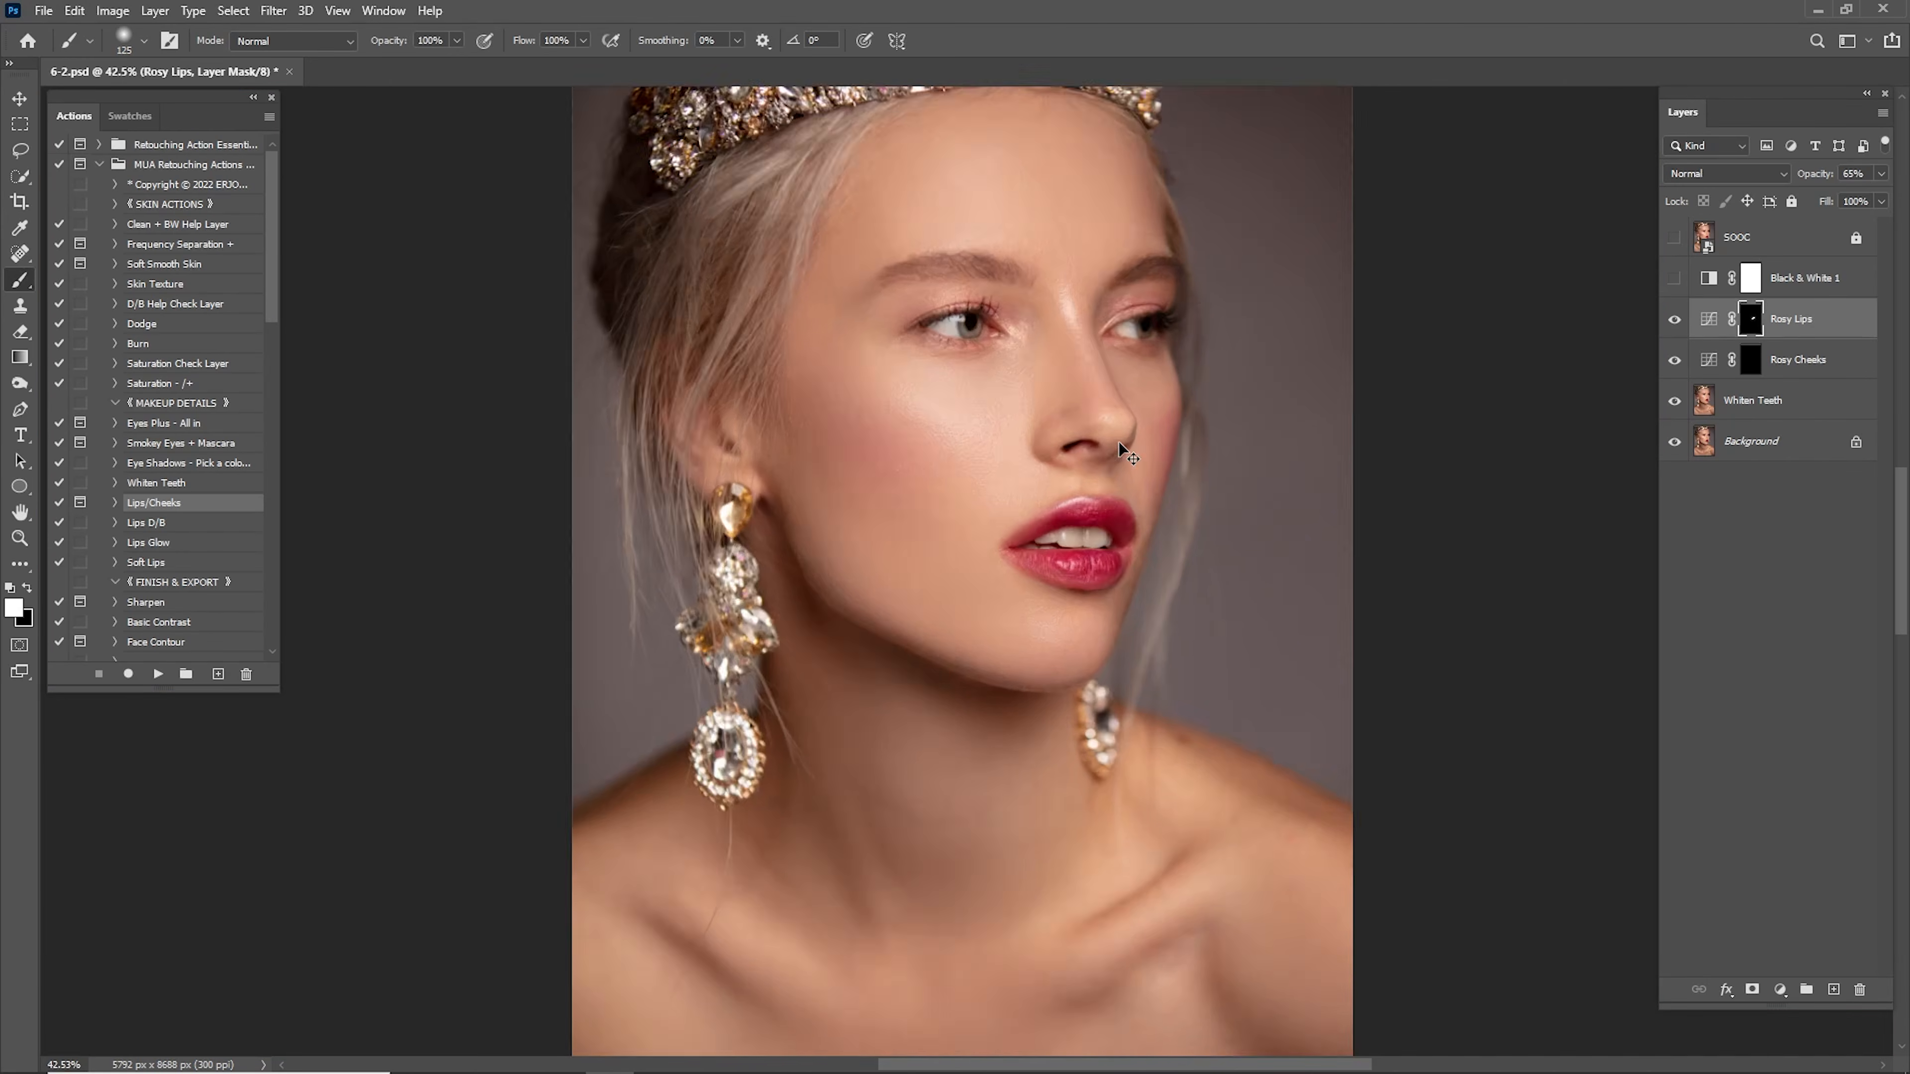
click(1675, 320)
click(1675, 320)
click(1675, 320)
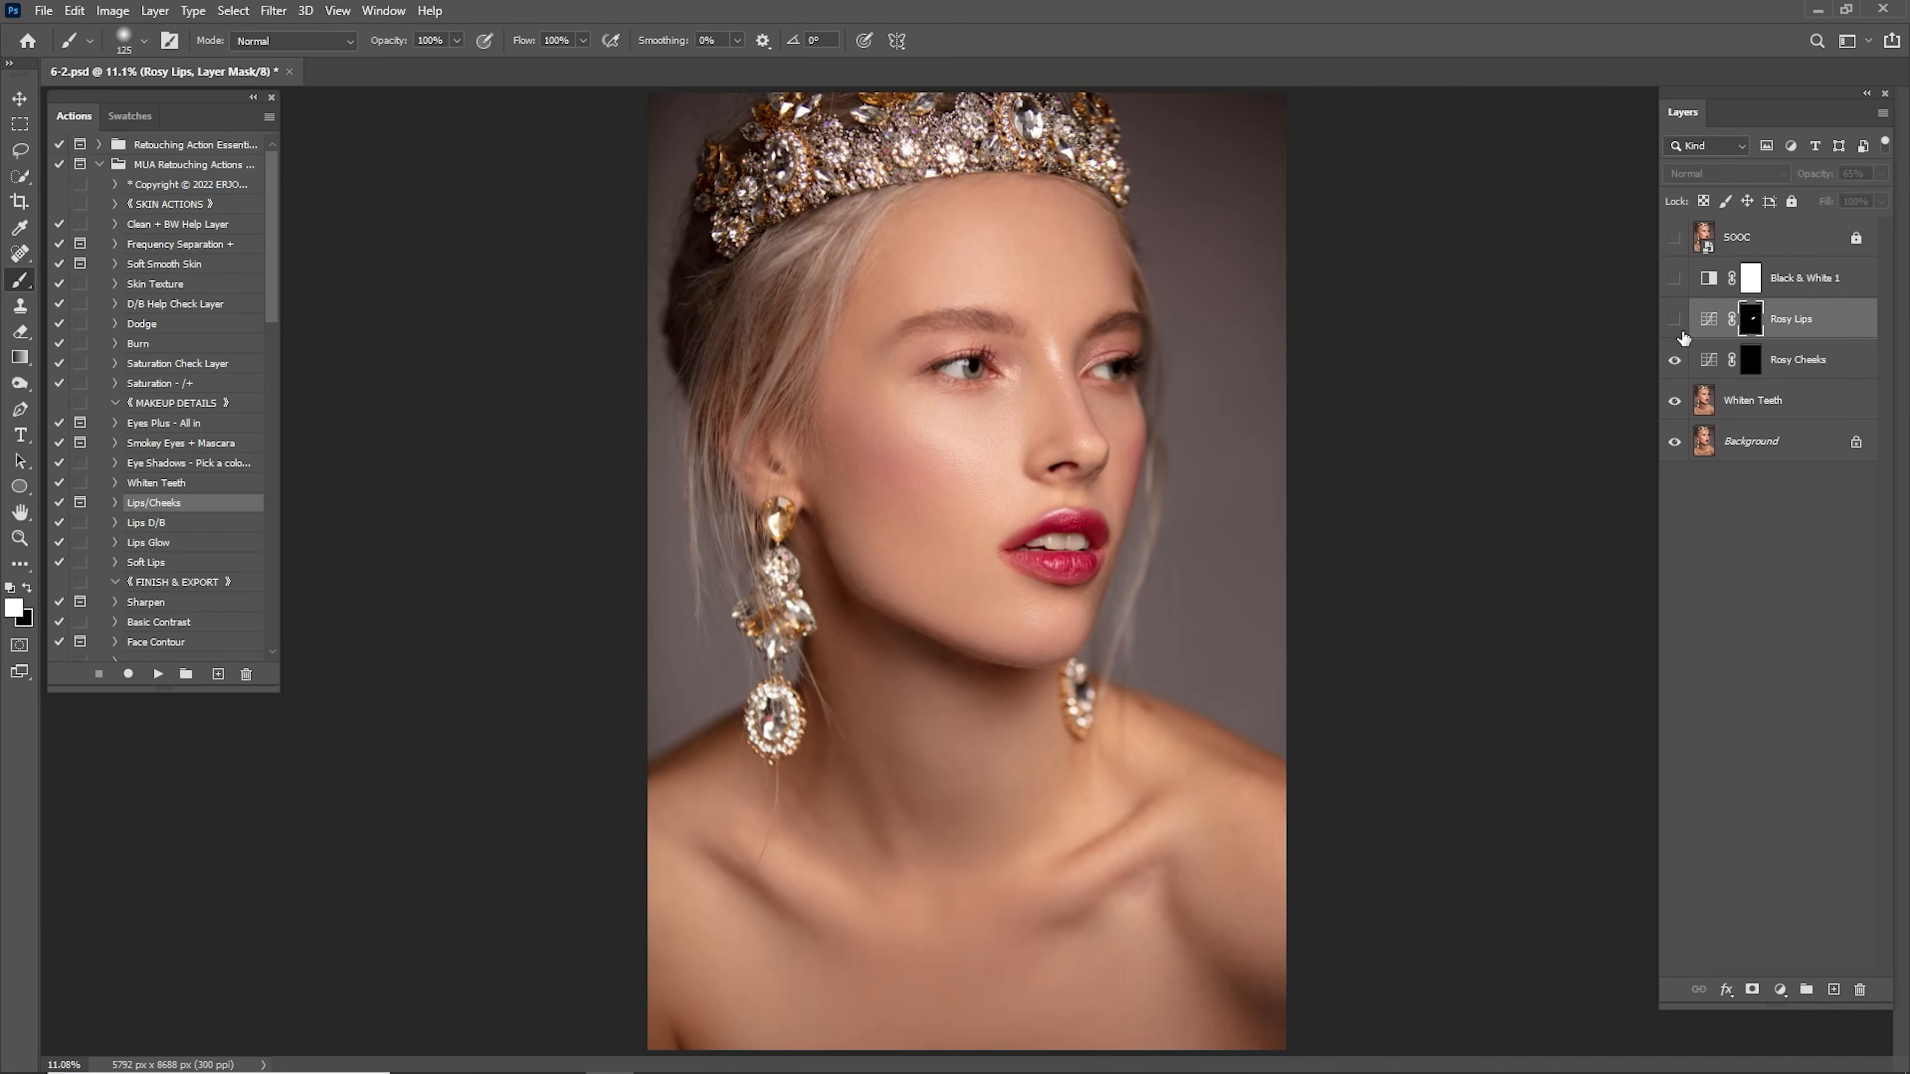
click(1675, 320)
Set the Rosy Lips layer's opacity to 20% and compare the lips with and without it.
key(z)
drag(1048, 544, 1268, 542)
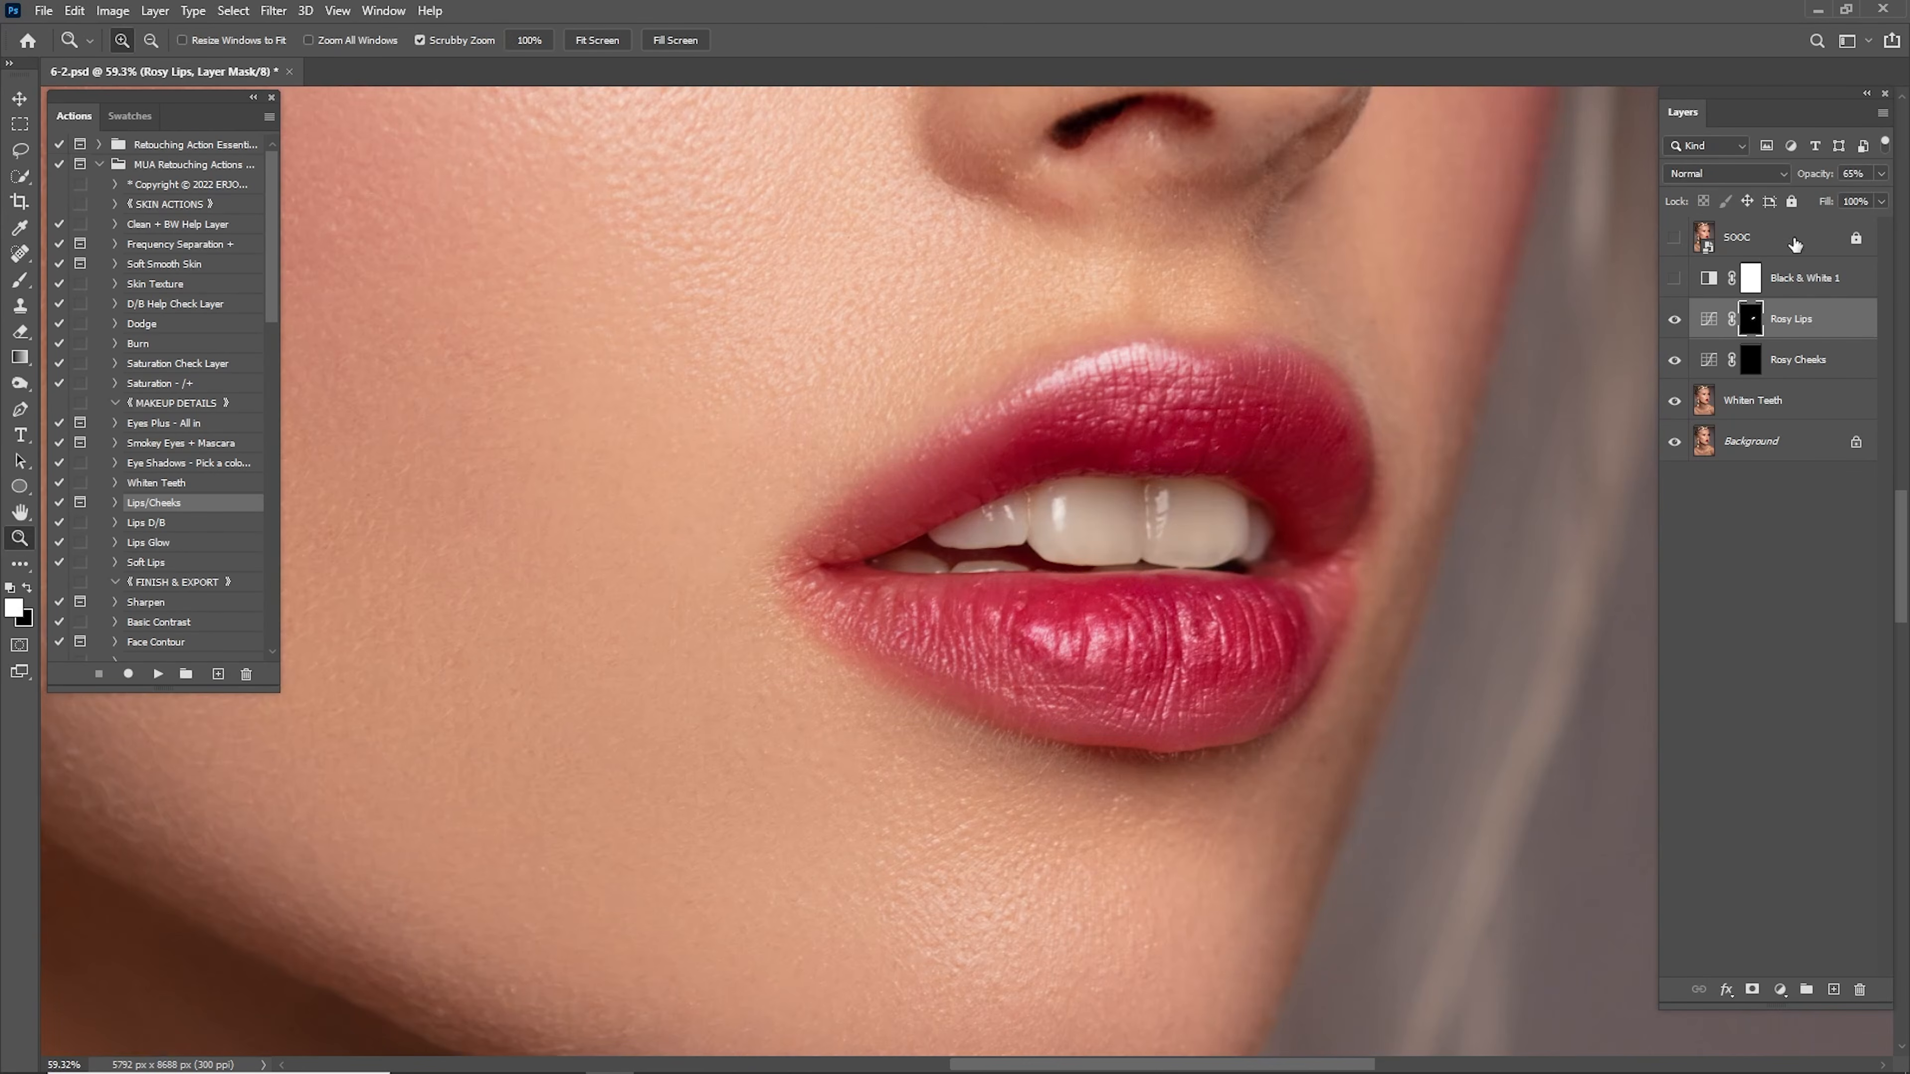
text(20)
key(Return)
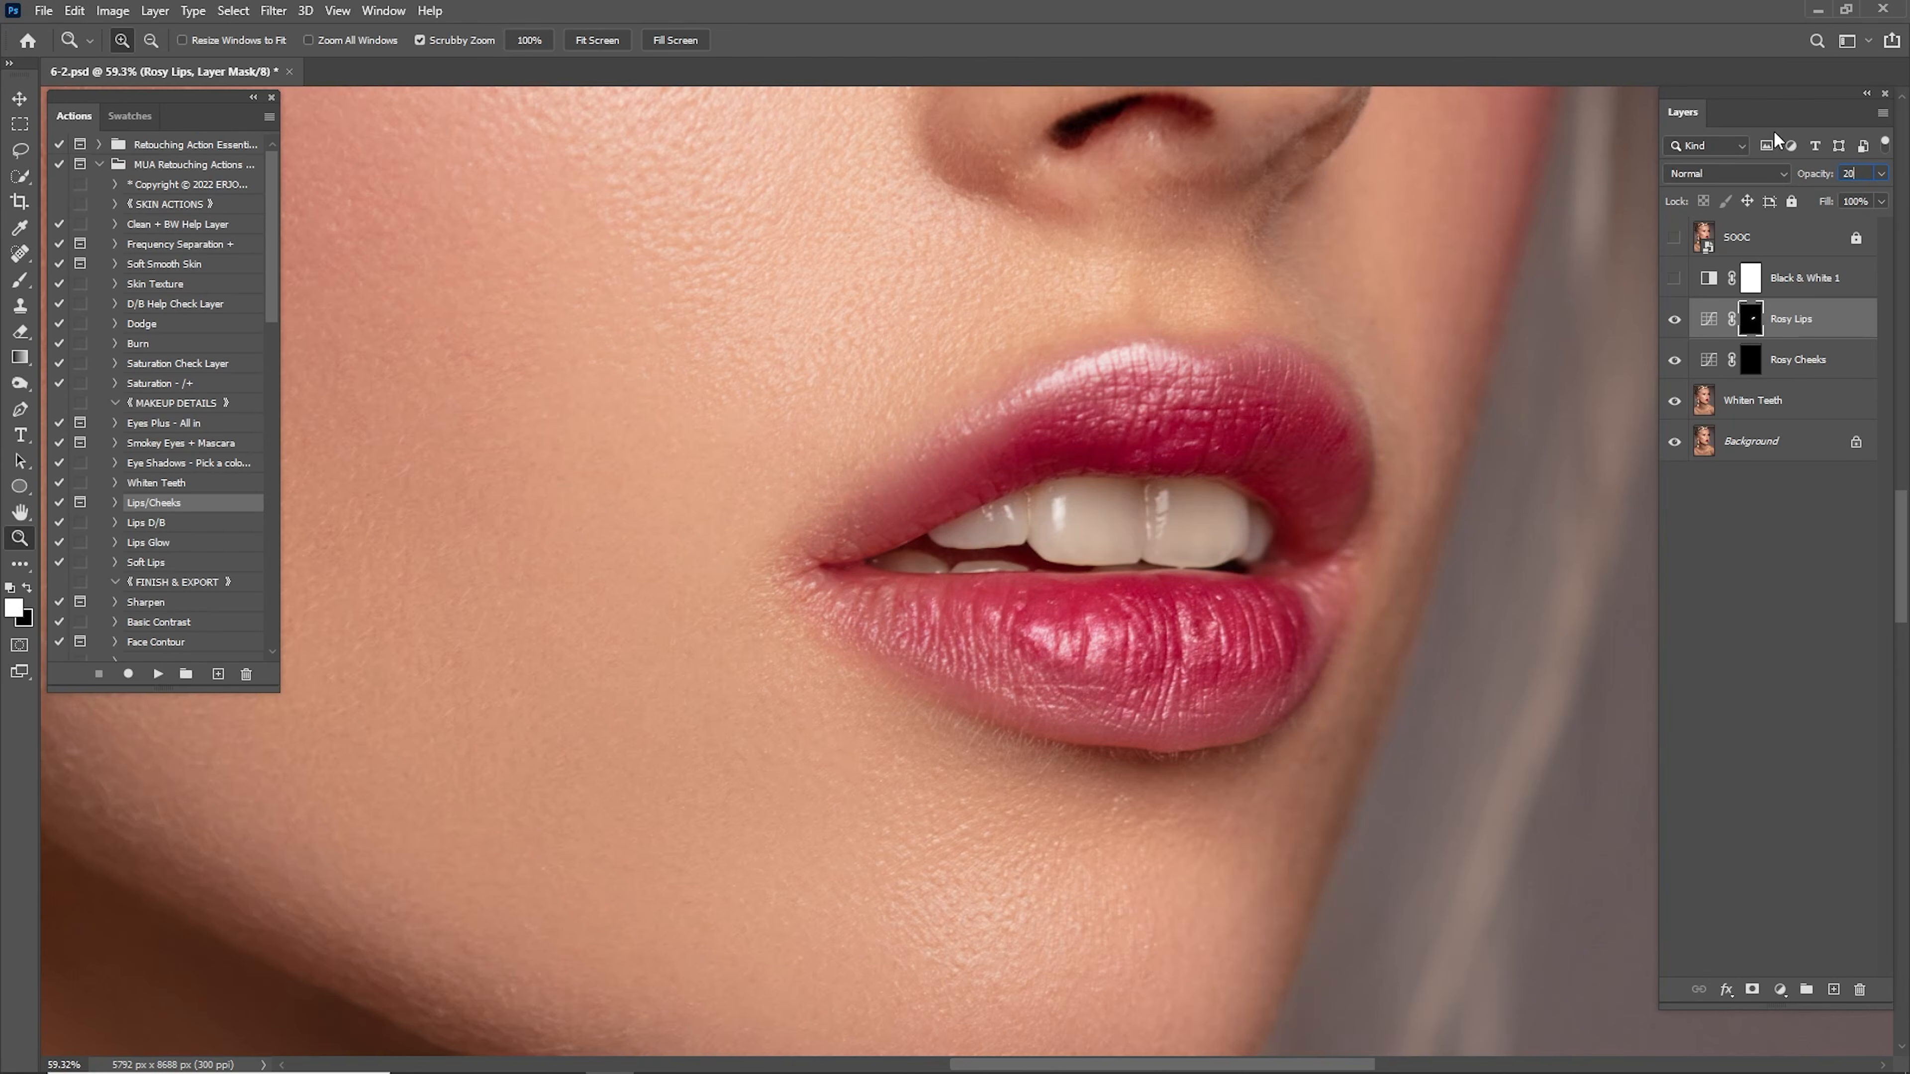
key(ctrl+0)
click(1675, 321)
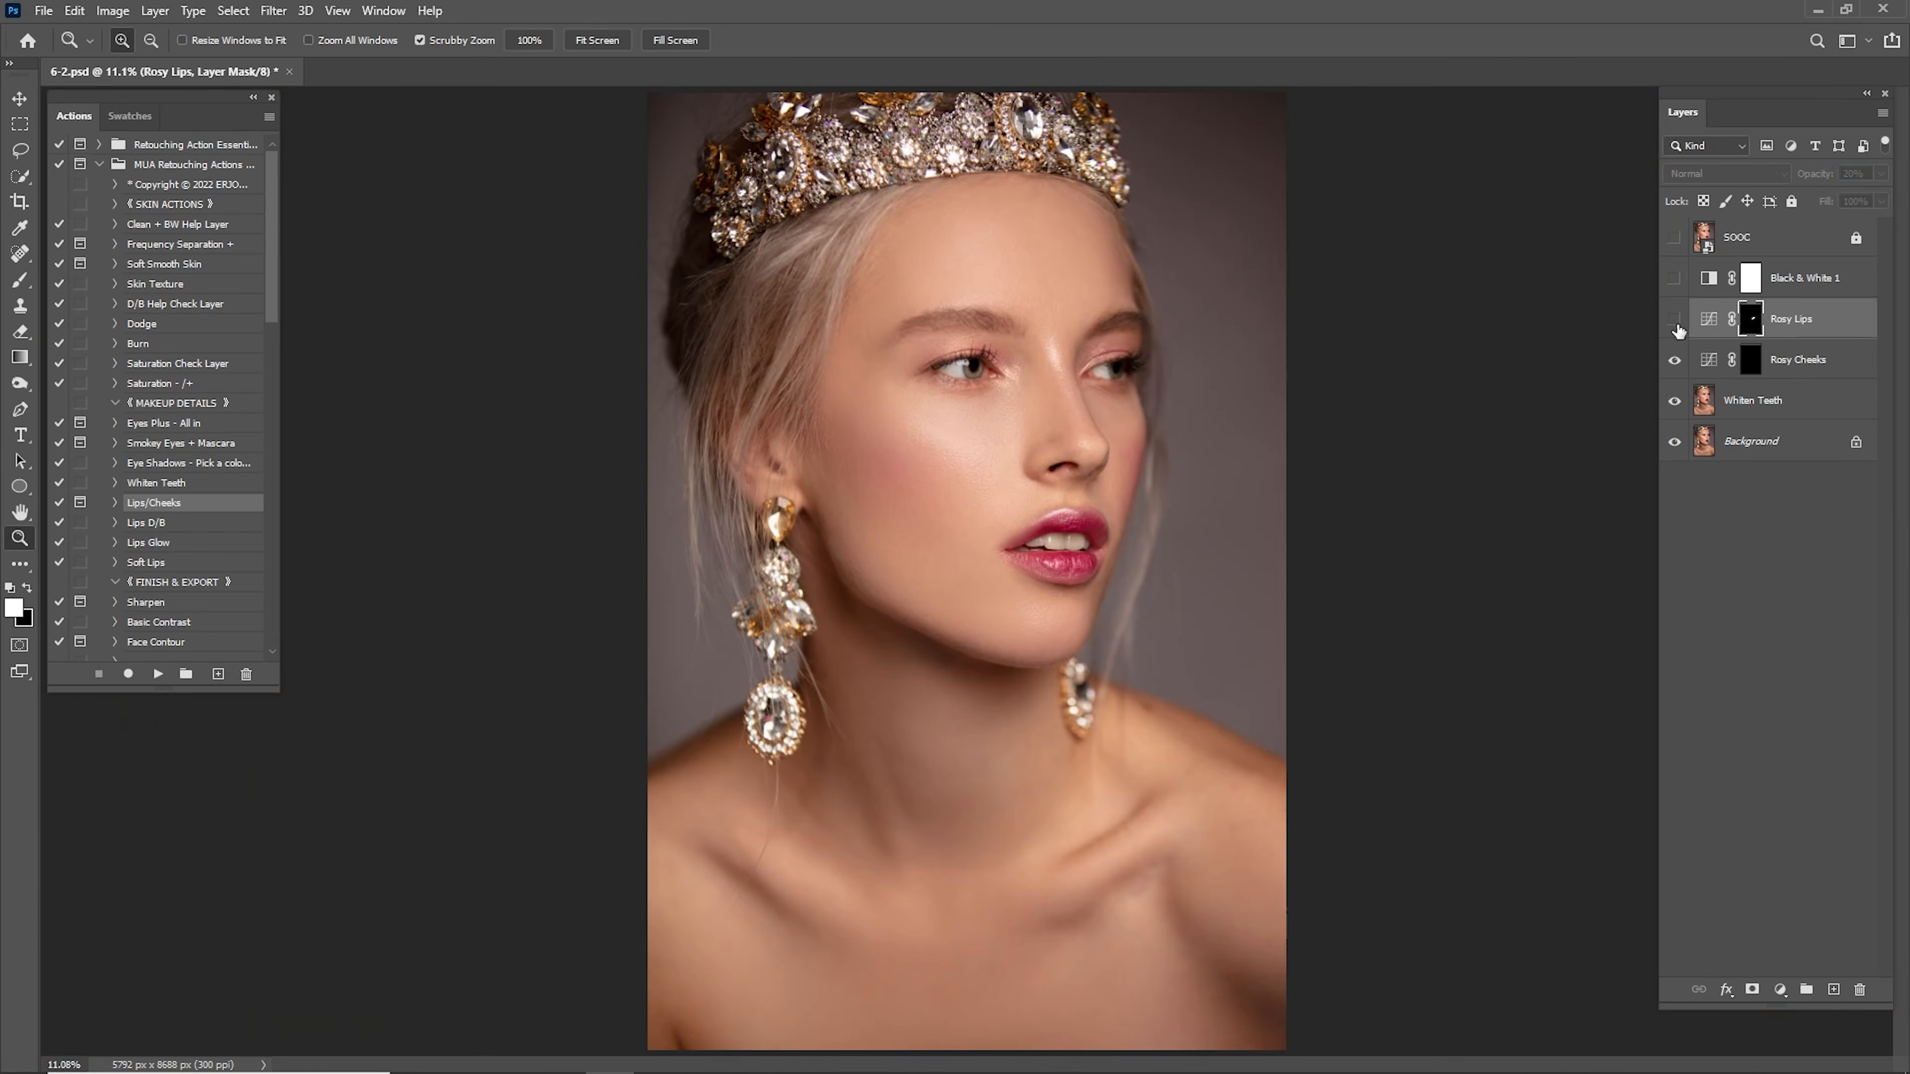
click(1678, 324)
Paint white over the cheeks on the Rosy Cheeks layer mask with a large soft brush at 10% opacity.
click(1756, 367)
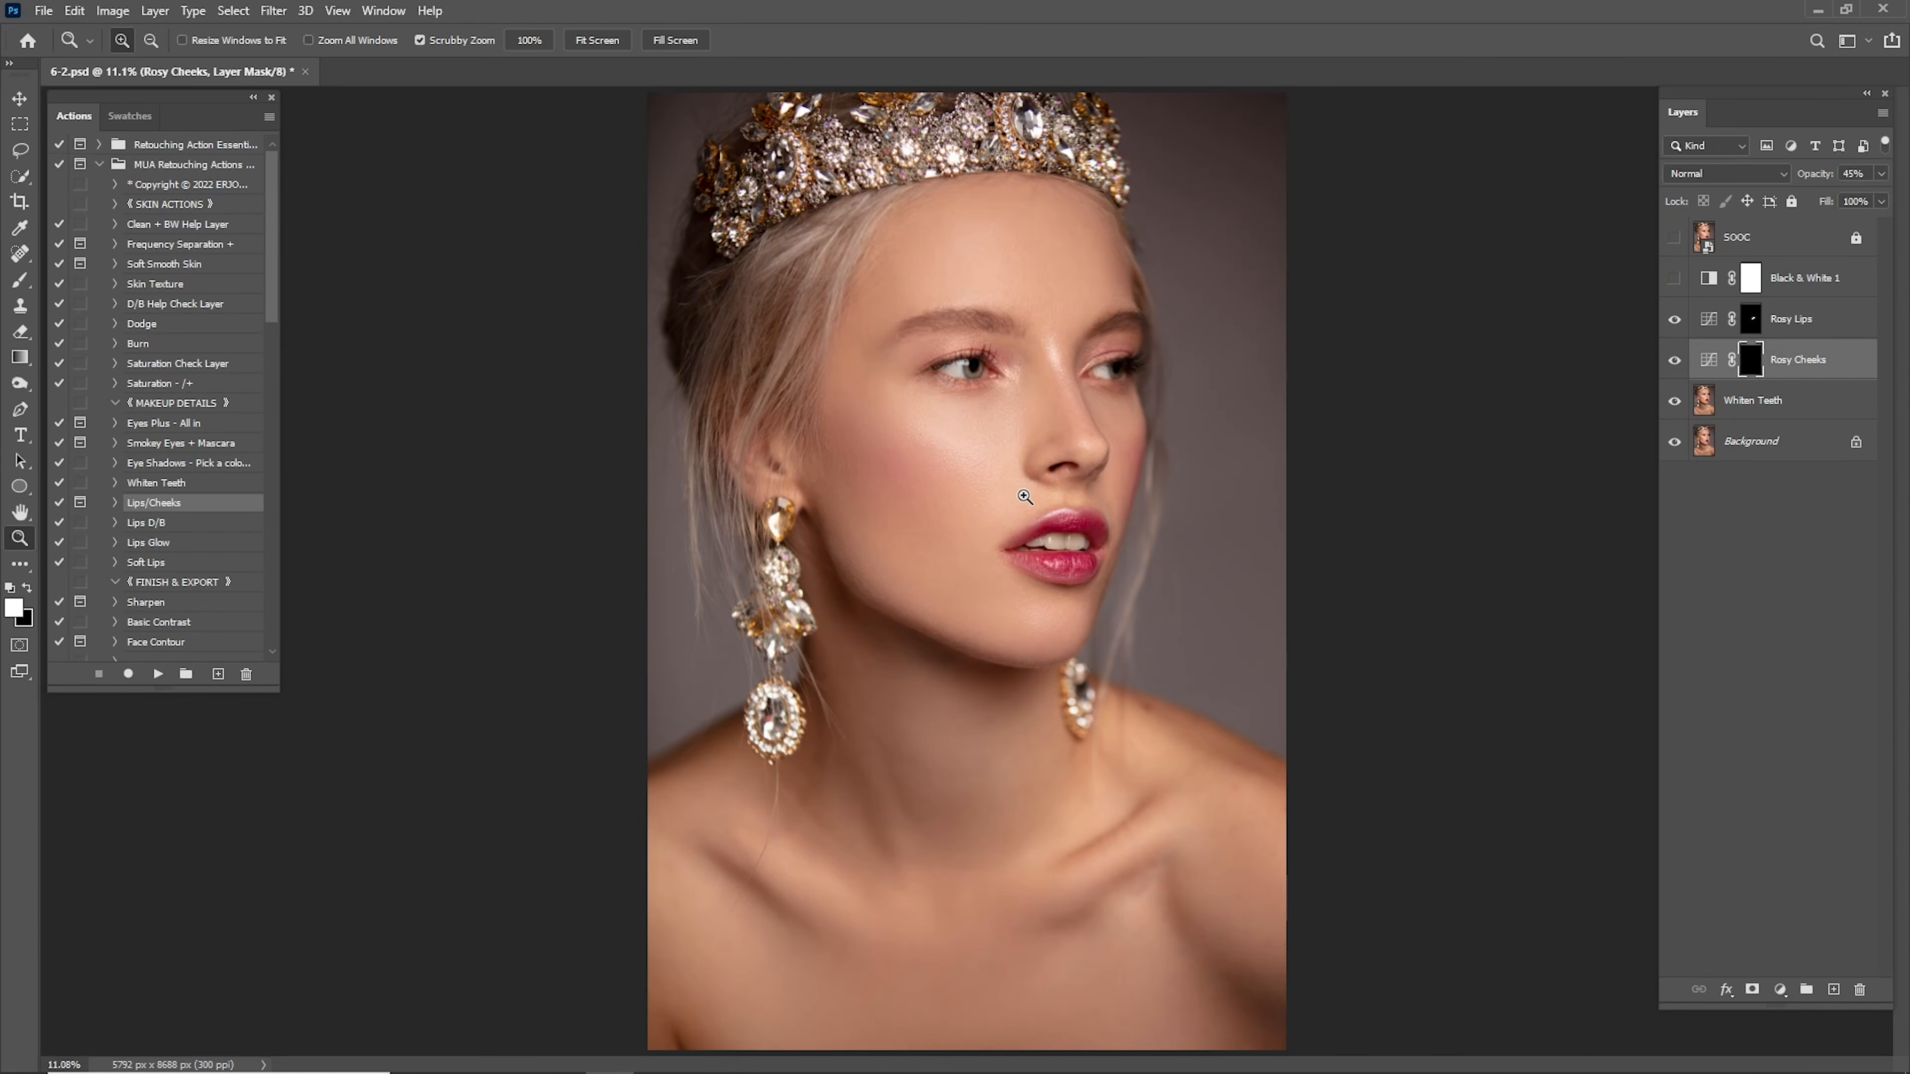
key(b)
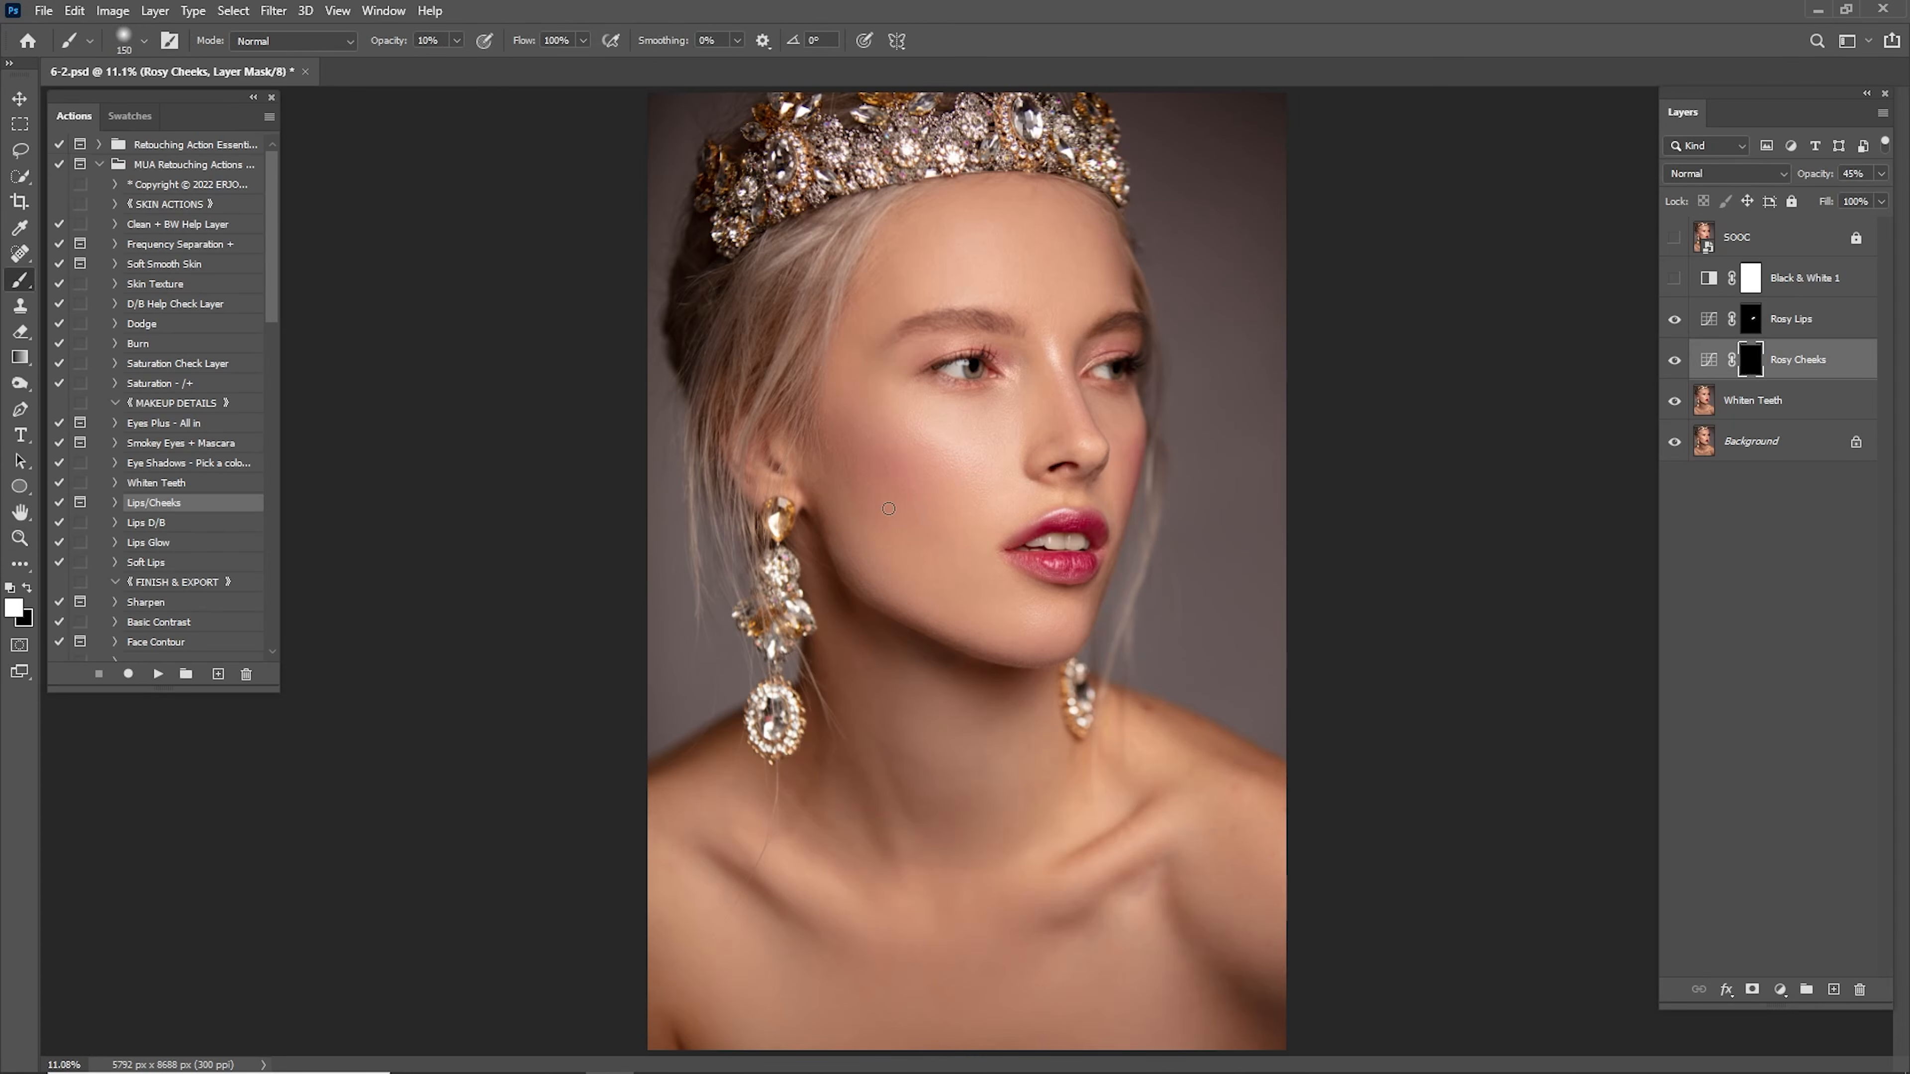
key(bracketright)
key(bracketright)
key(bracketright)
key(bracketright)
key(bracketright)
key(bracketright)
key(bracketright)
key(bracketright)
key(bracketright)
key(bracketright)
key(bracketright)
key(bracketright)
key(bracketright)
key(bracketright)
drag(878, 479, 904, 481)
key(bracketleft)
key(bracketleft)
key(bracketleft)
Compare the face with and without the Rosy Cheeks layer and set the layer's opacity to 25%.
click(1677, 362)
click(1676, 362)
click(1677, 364)
click(1676, 363)
text(25)
Merge the Rosy Lips, Rosy Cheeks and Whiten Teeth layers into one layer.
click(1790, 324)
shift+click(1769, 393)
right_click(1795, 361)
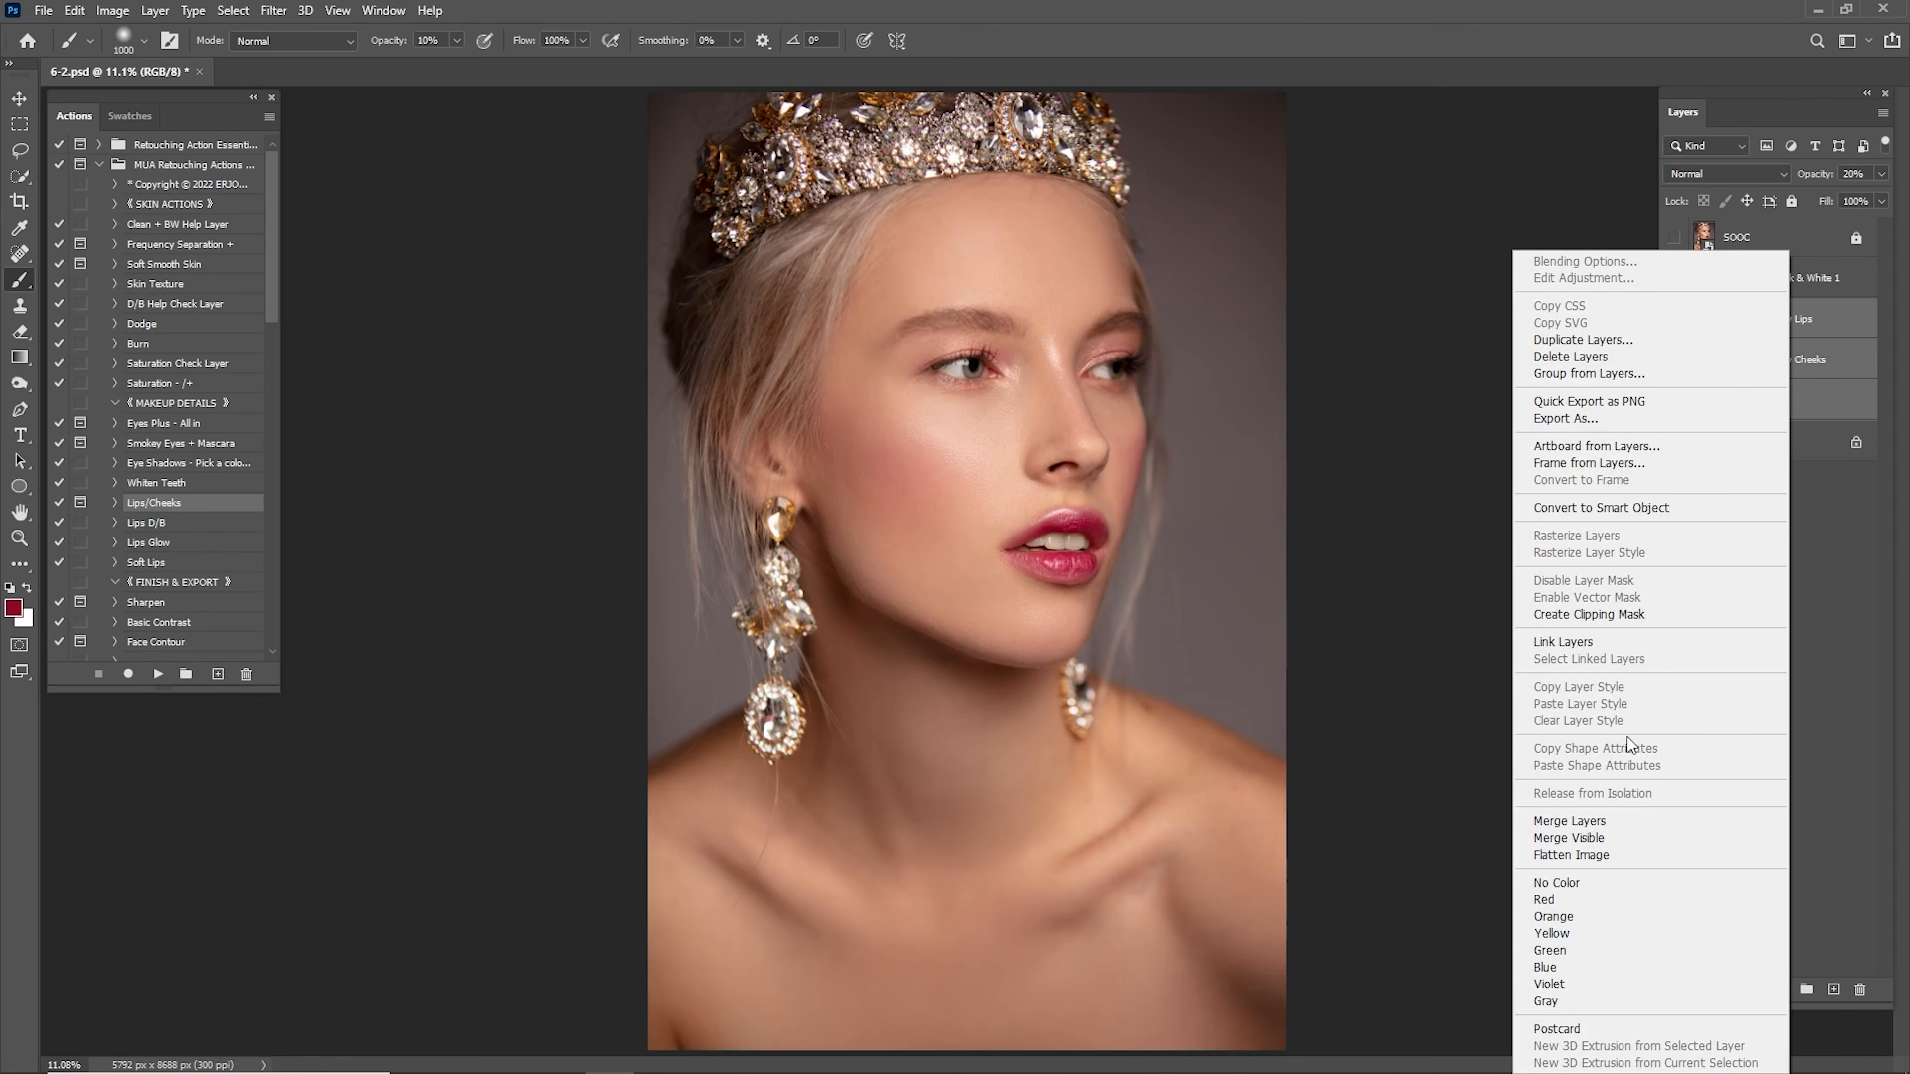
click(1601, 820)
Run the Lips D/B action on the merged Rosy Lips layer.
key(z)
drag(1064, 498, 1159, 527)
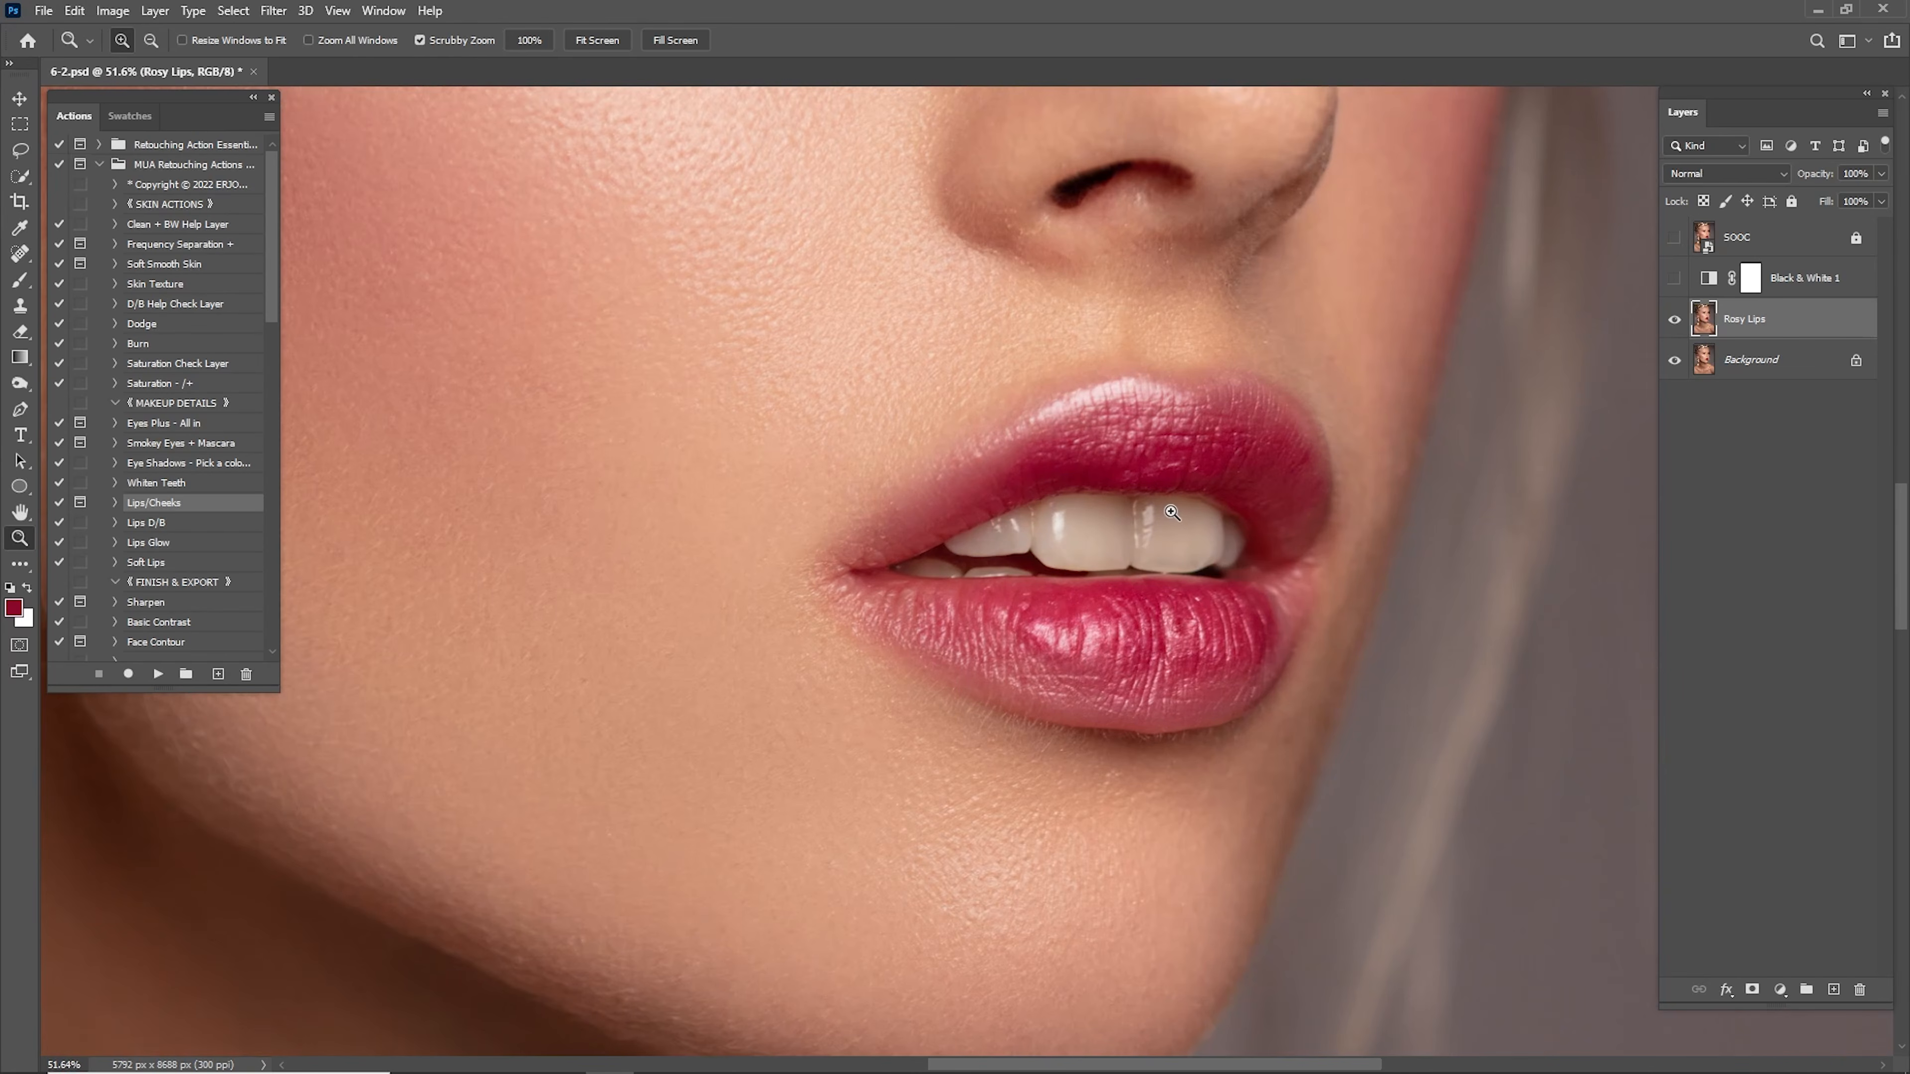
click(167, 526)
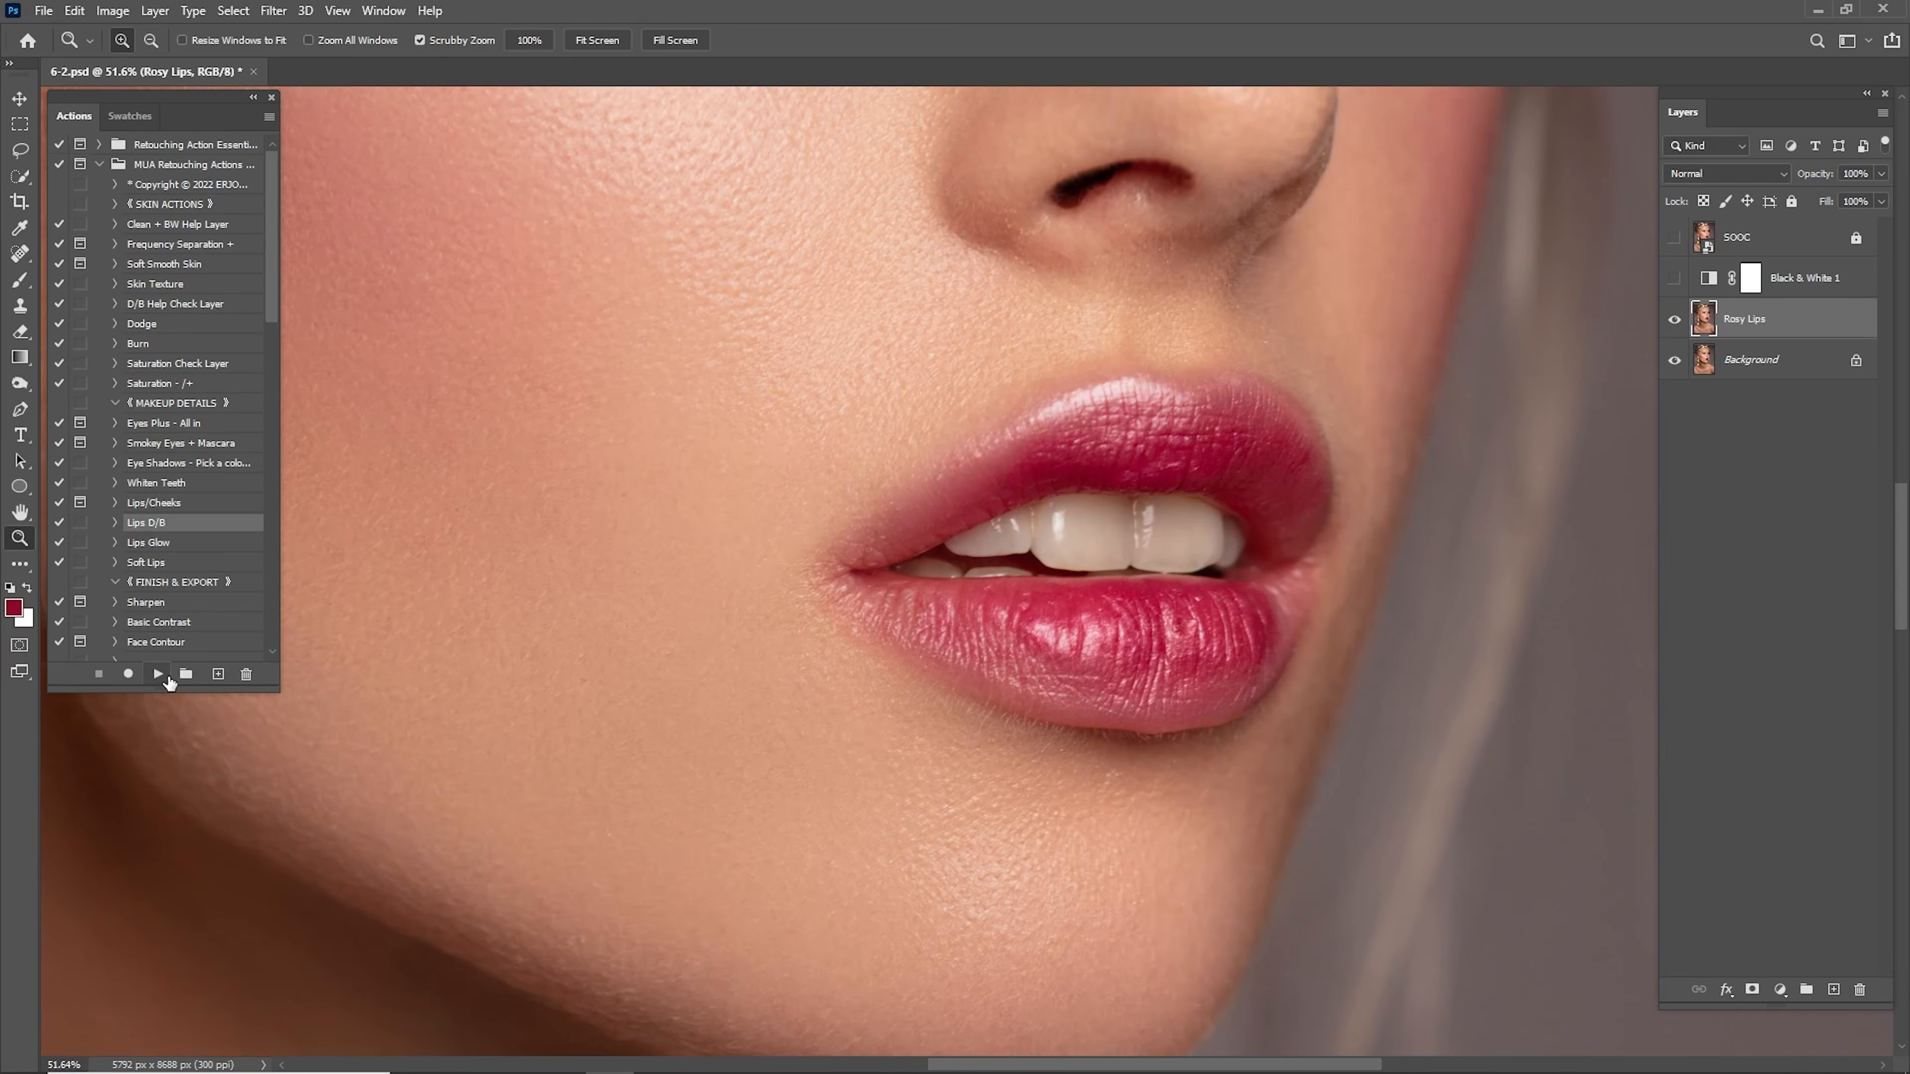
click(160, 674)
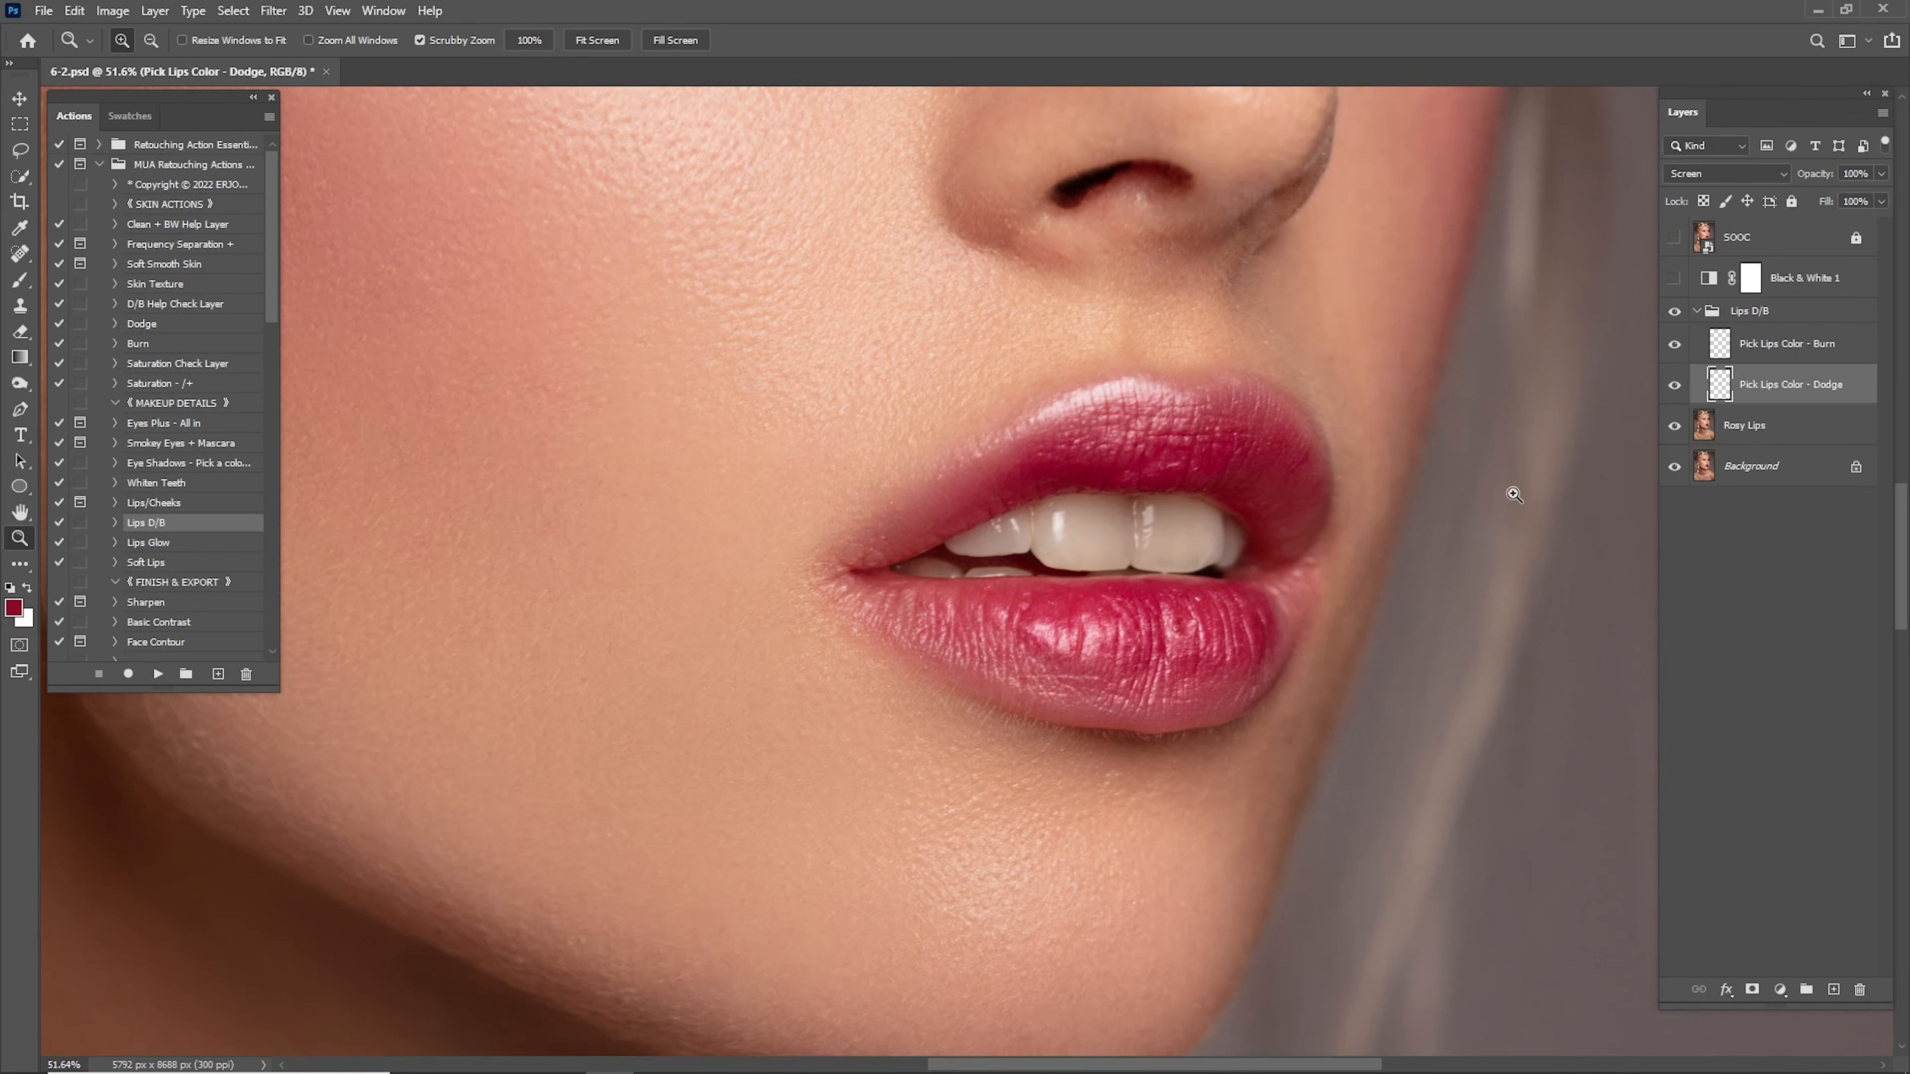
Sample the lip color and brush it over the upper lip at 10% opacity on the Pick Lips Color - Dodge layer.
drag(1124, 482, 1180, 522)
key(i)
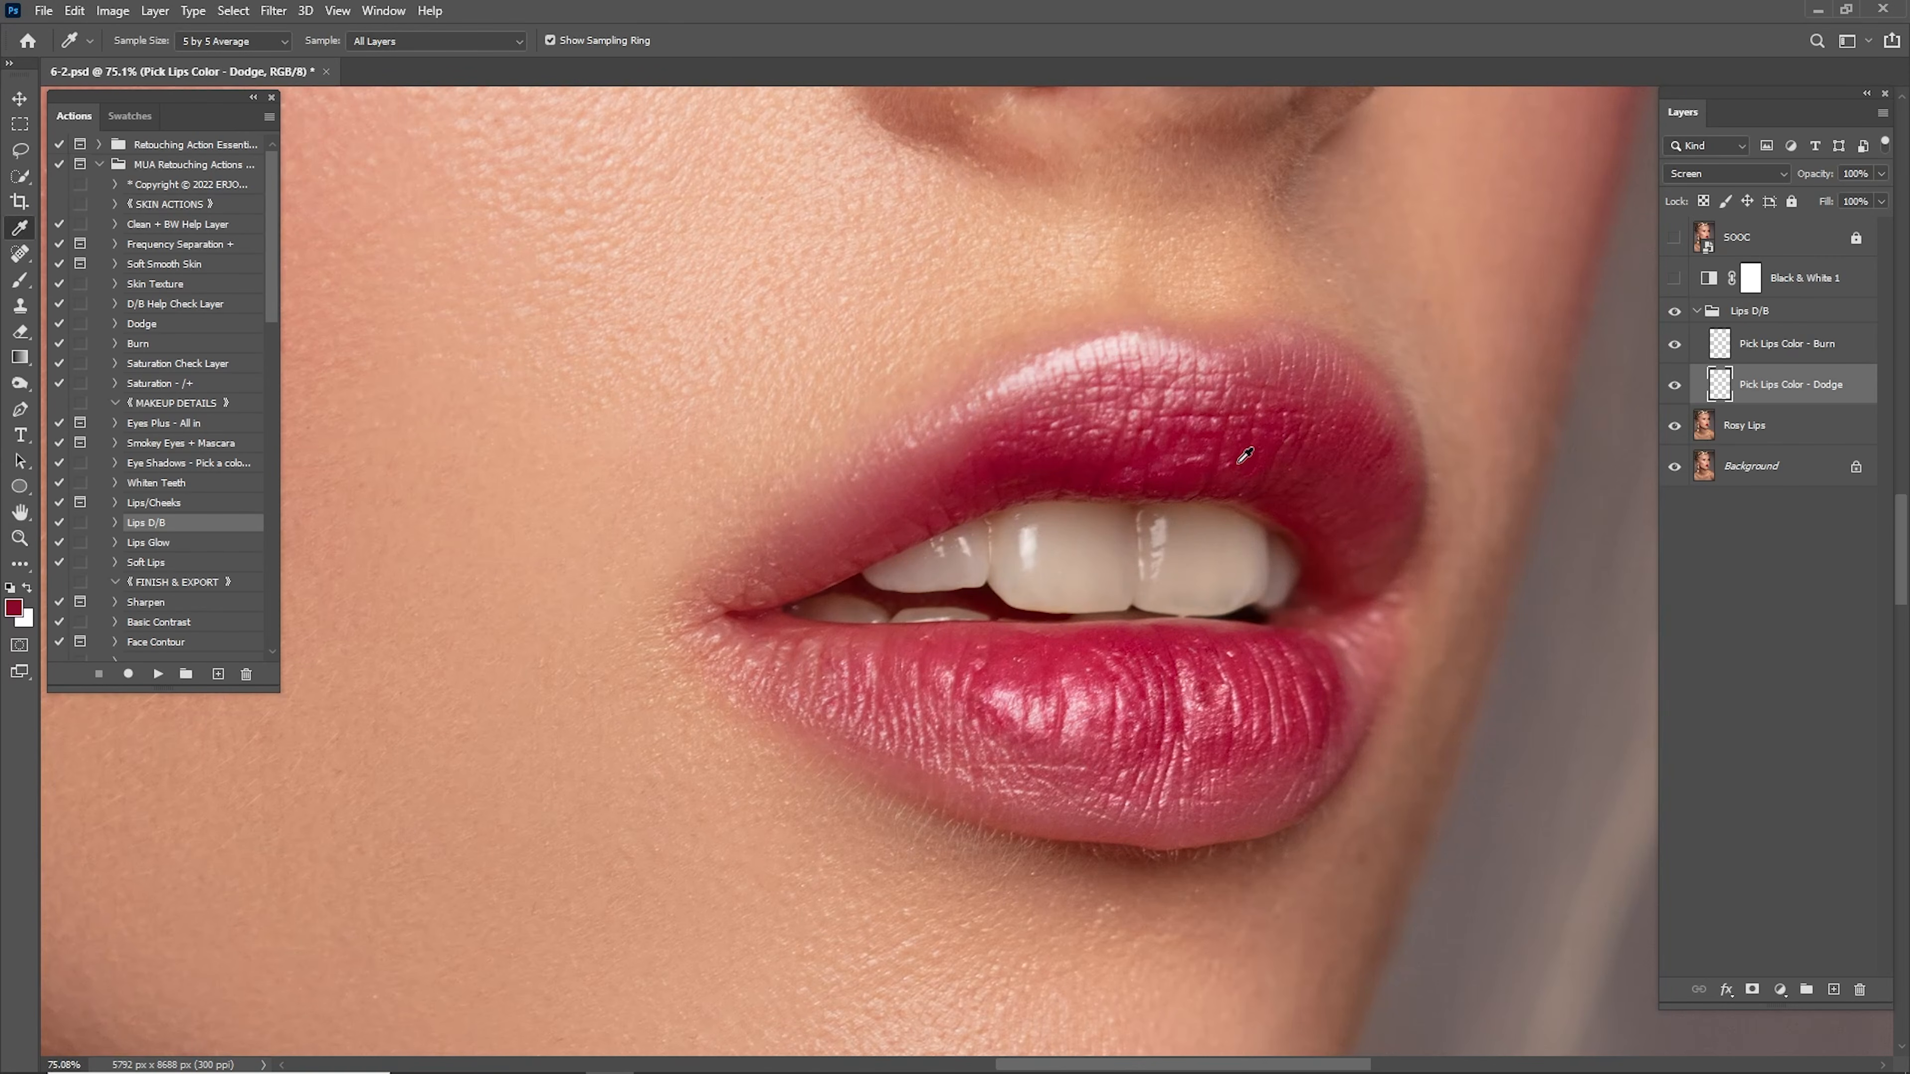
key(b)
key(bracketleft)
key(bracketleft)
key(bracketleft)
key(bracketleft)
key(bracketleft)
key(bracketleft)
key(bracketleft)
key(bracketleft)
key(bracketleft)
key(bracketleft)
key(bracketleft)
key(bracketleft)
key(bracketleft)
key(bracketleft)
key(bracketleft)
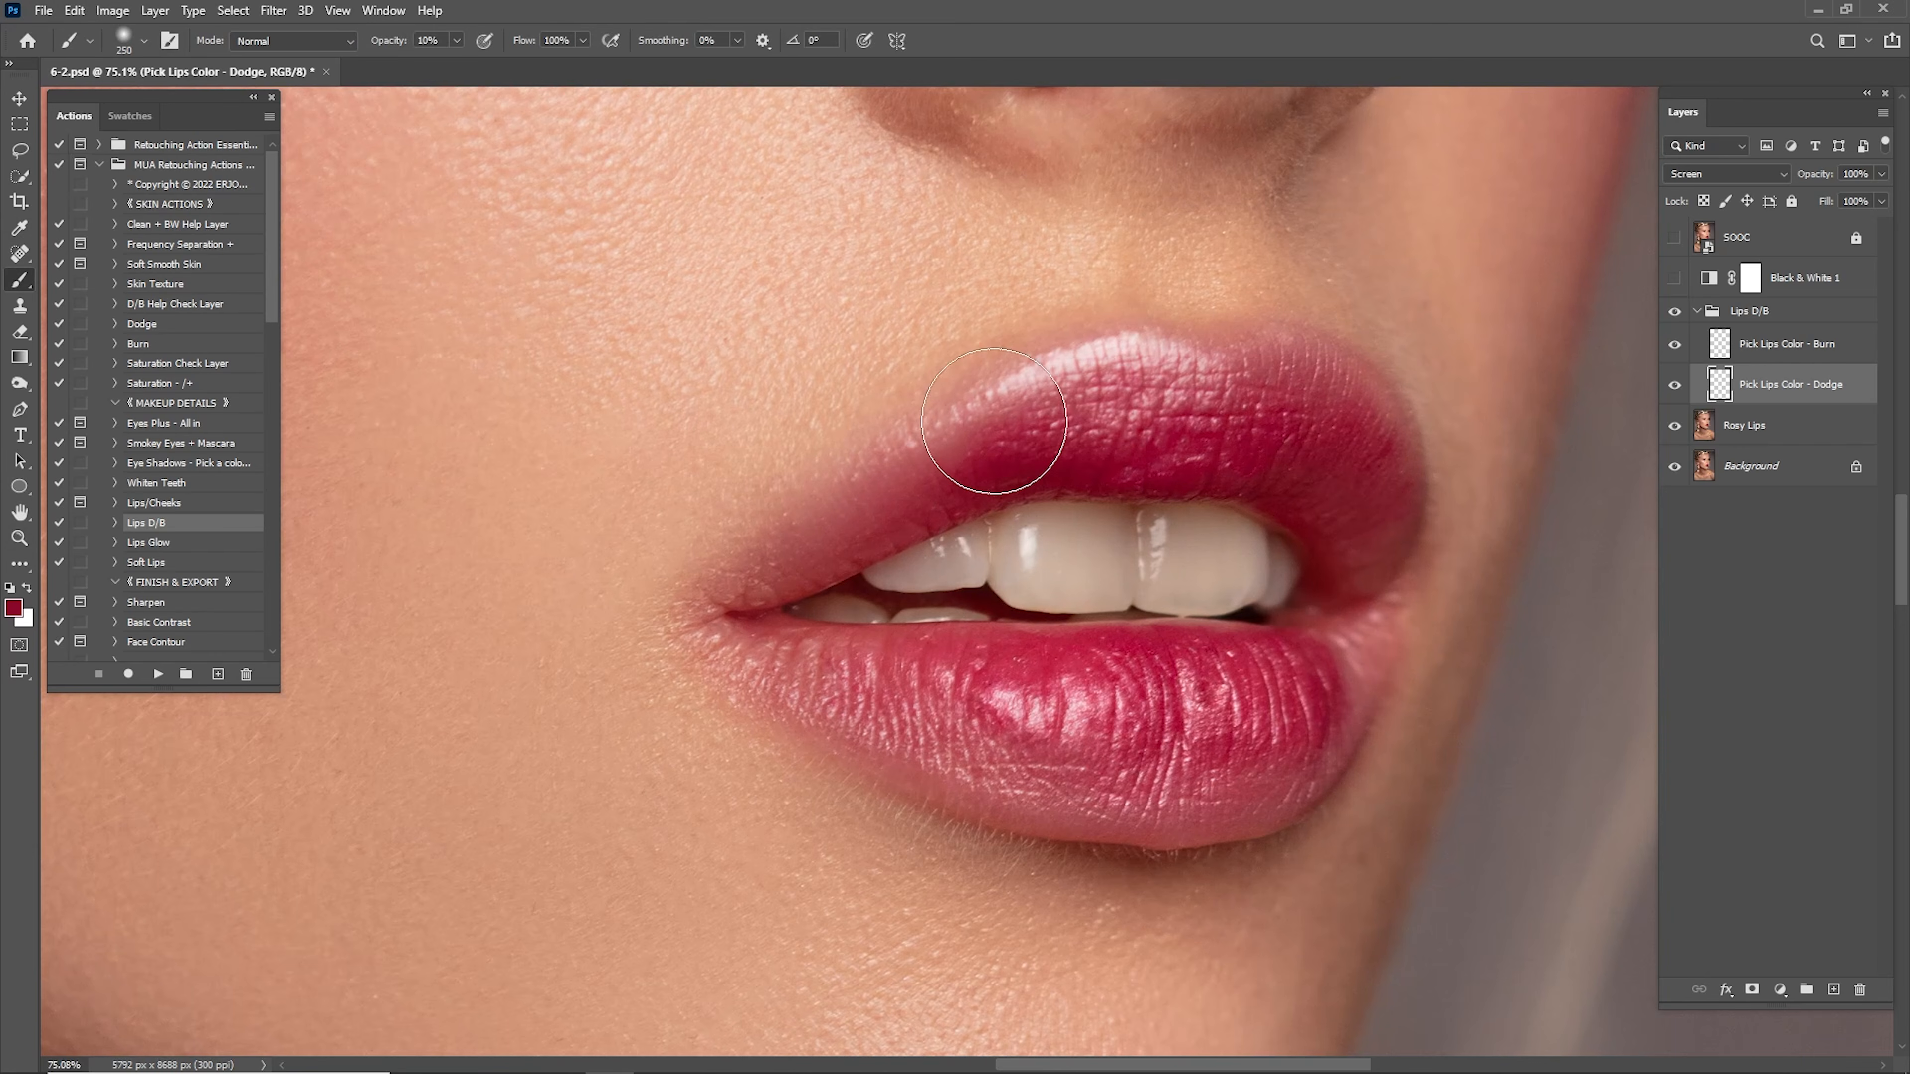
key(bracketright)
key(bracketright)
key(bracketright)
key(bracketright)
drag(990, 440, 939, 493)
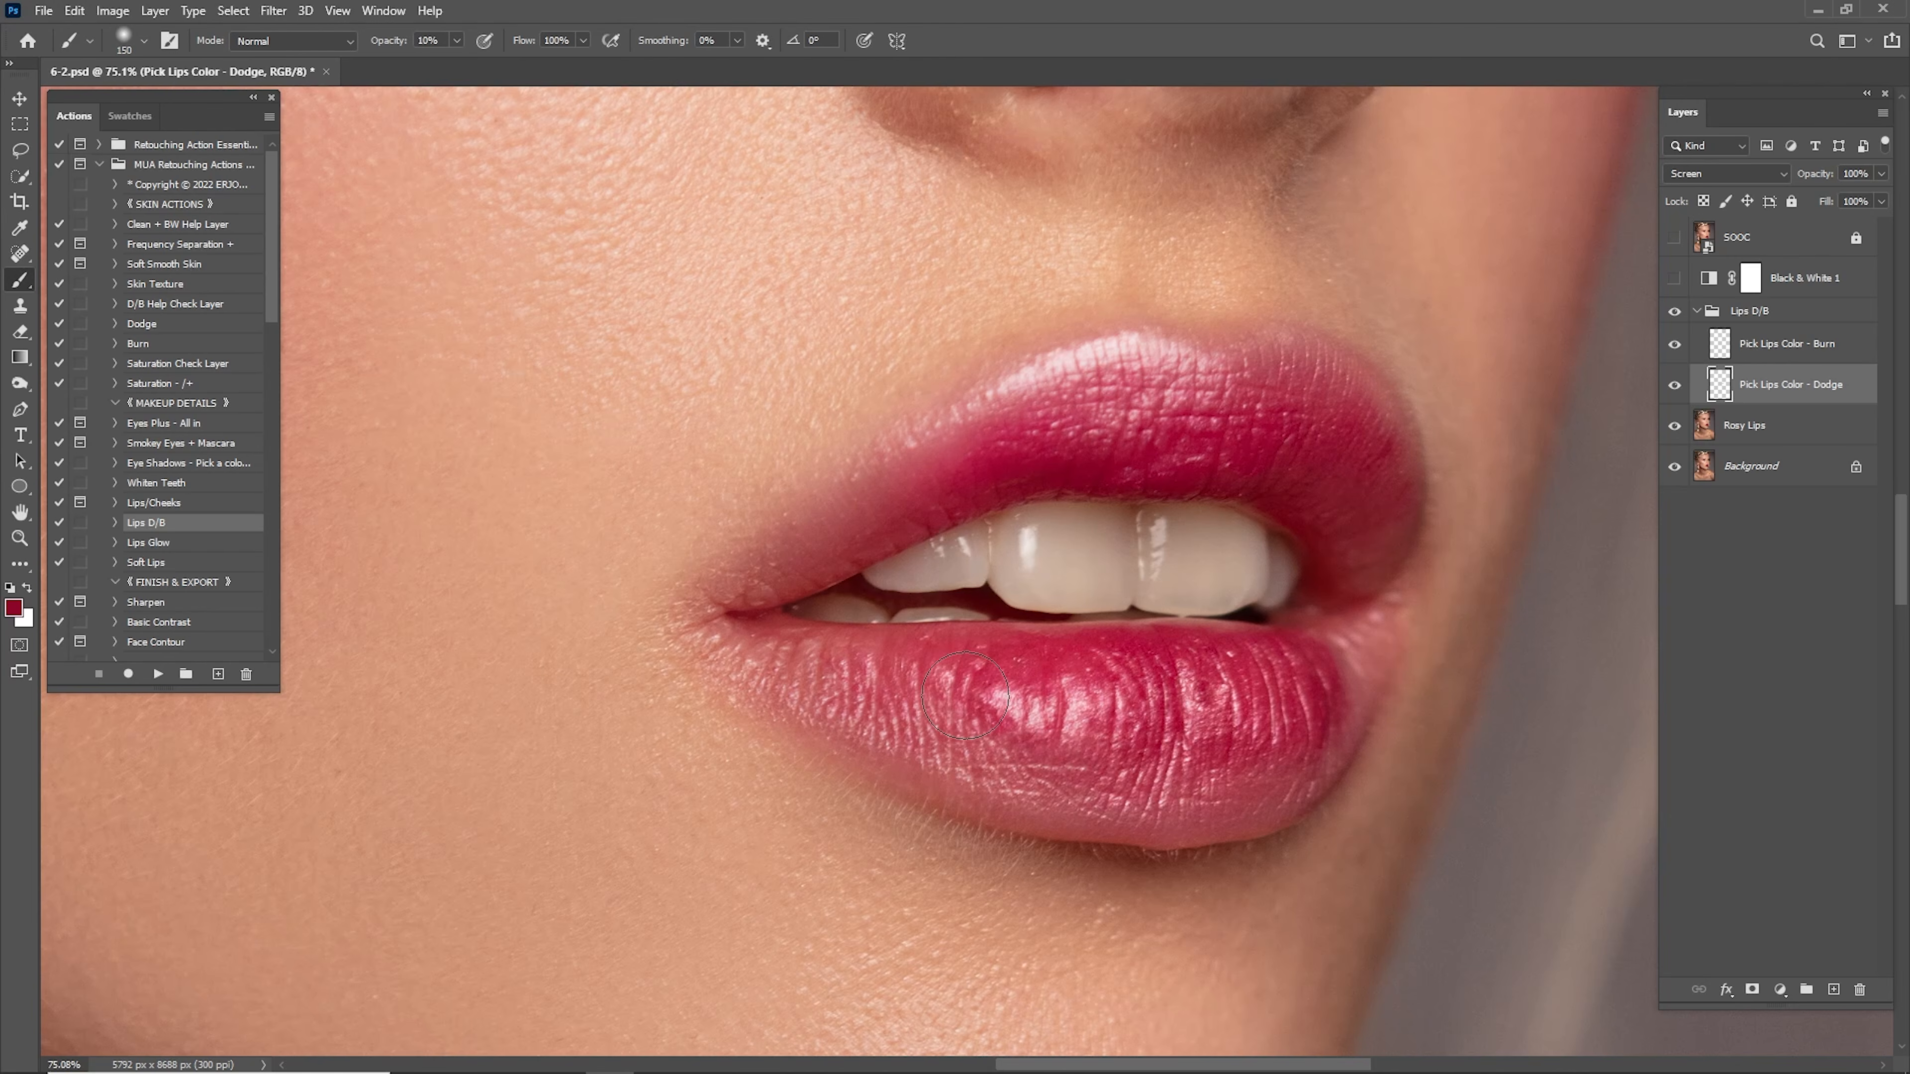
Brighten the lower lip on the Pick Lips Color - Dodge layer with a smaller soft brush at 10% opacity.
key(bracketleft)
key(bracketleft)
key(bracketleft)
key(bracketleft)
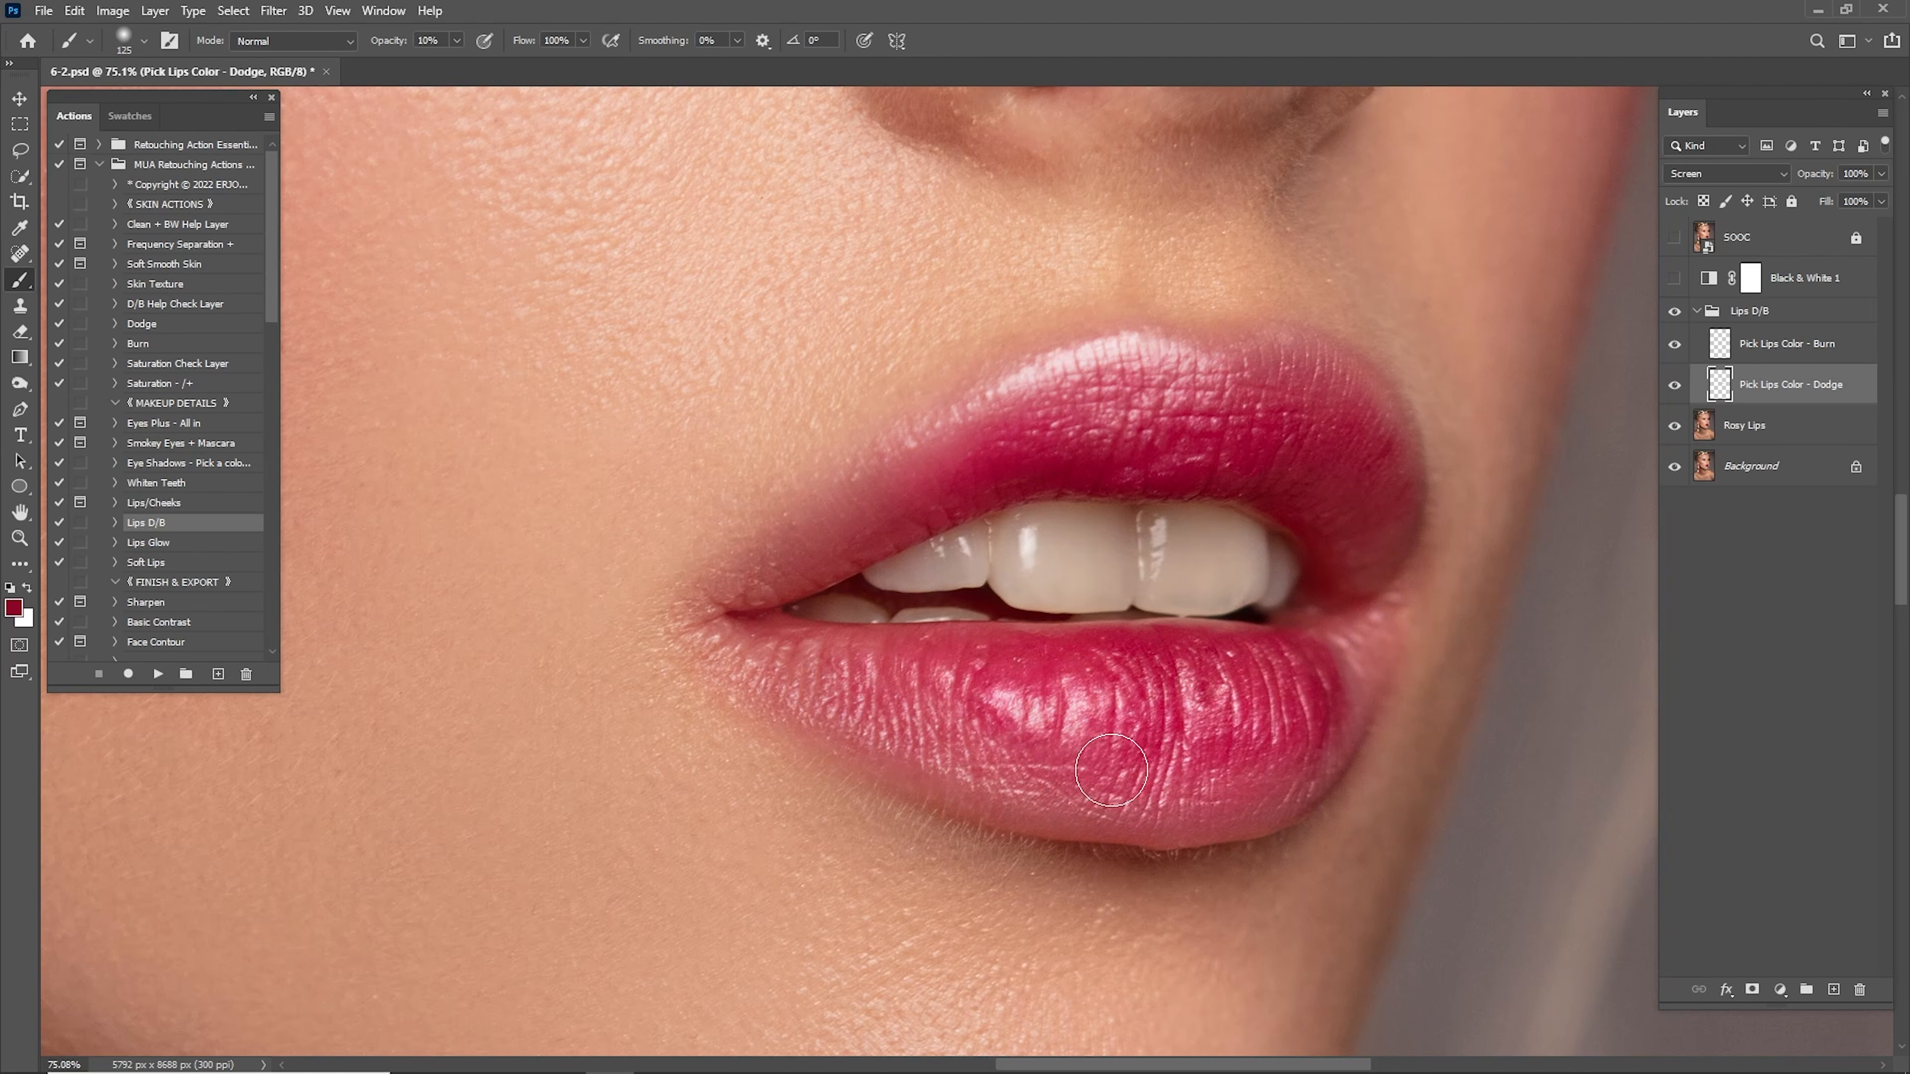
Check the portrait without the Pick Lips Color - Dodge layer and set the layer's opacity to 34%.
key(ctrl+0)
click(1674, 385)
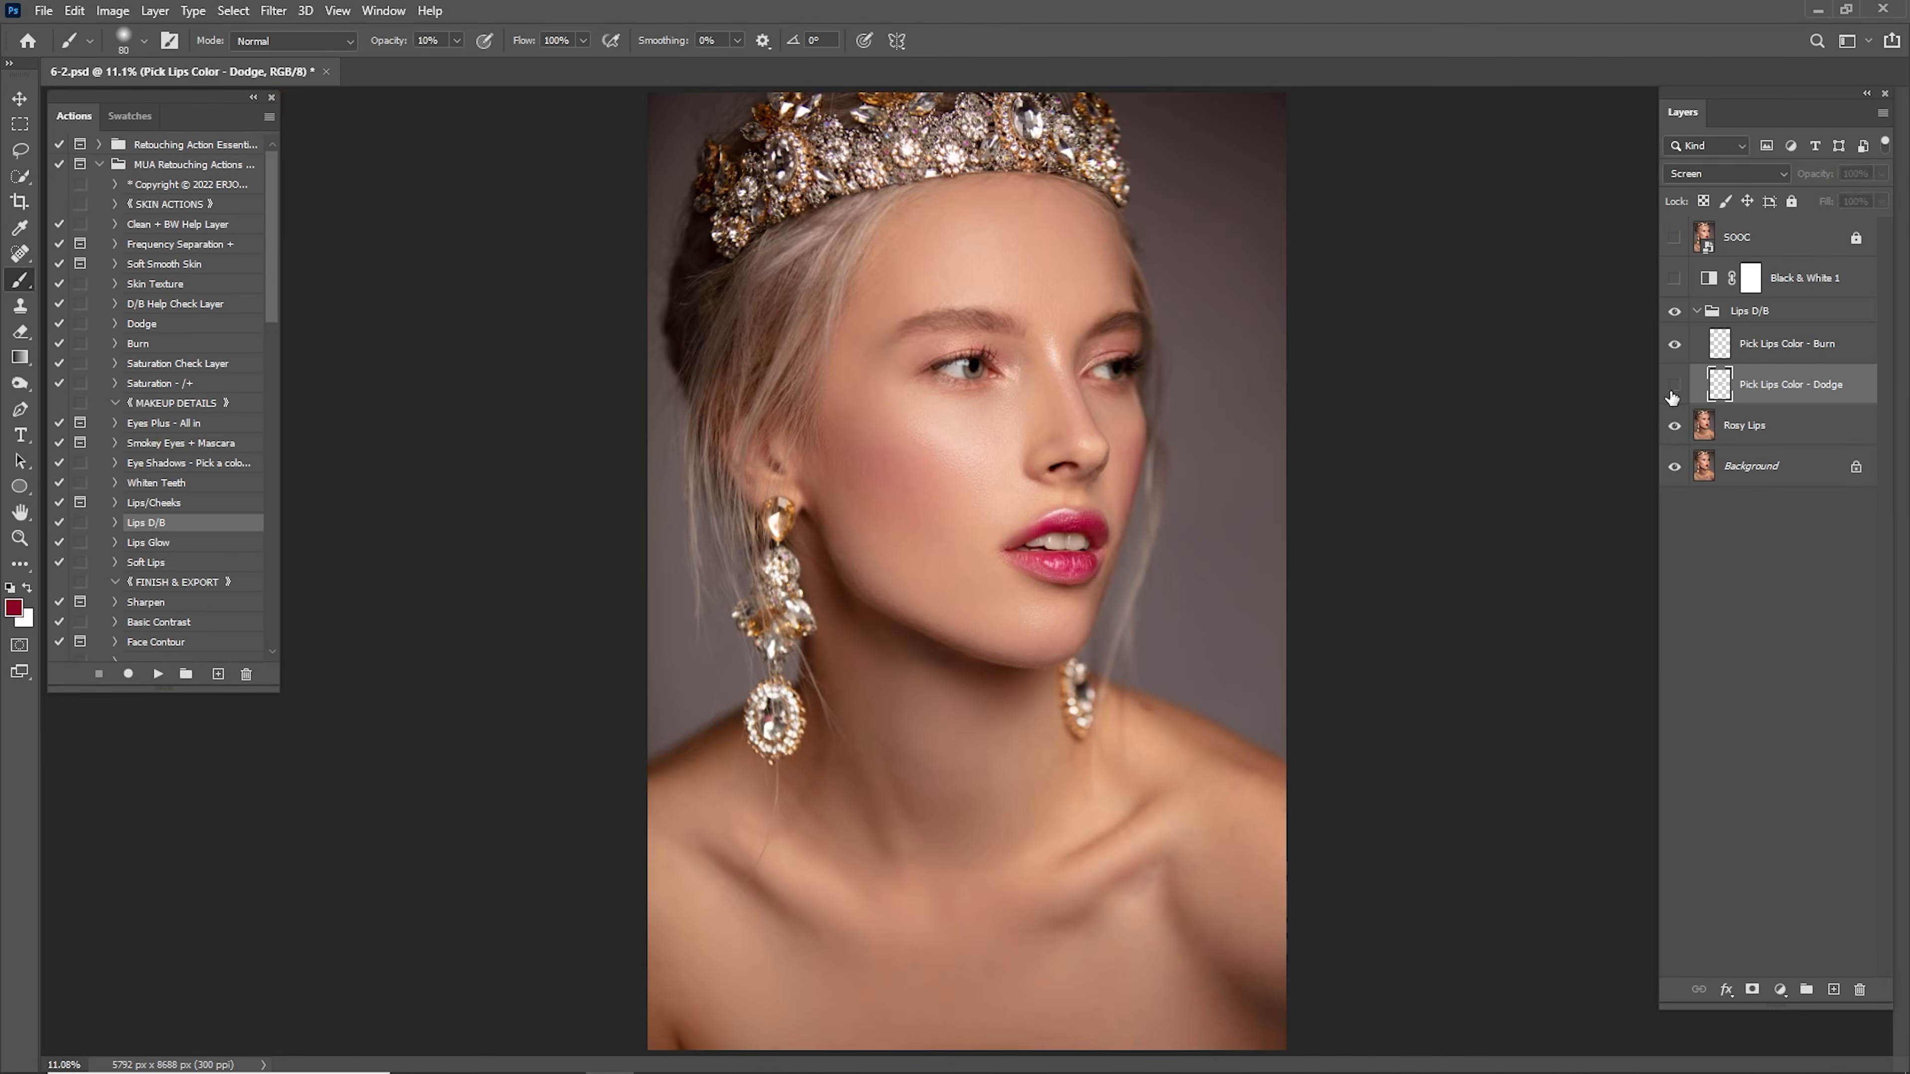
click(1675, 385)
key(z)
drag(1022, 531, 1147, 527)
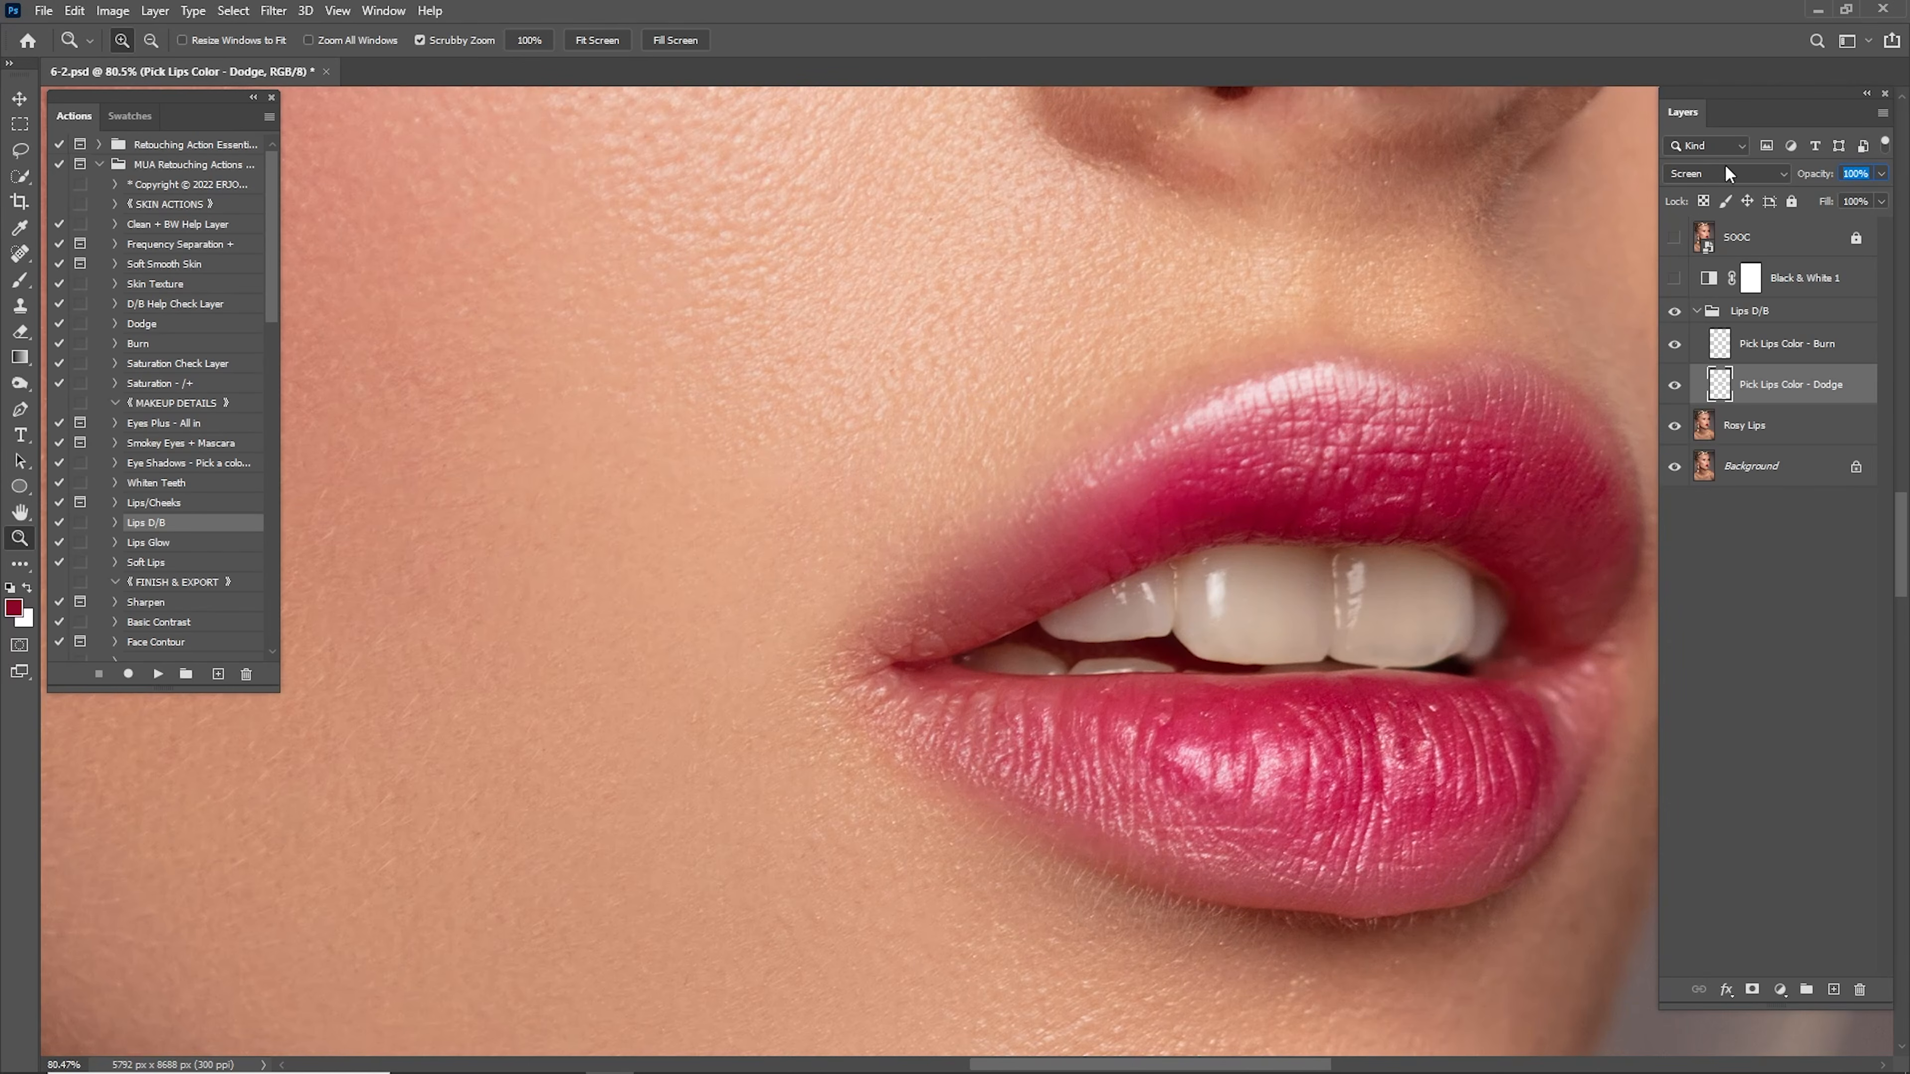
text(34)
Compare the lips with and without the Pick Lips Color - Dodge layer.
drag(1278, 561, 1097, 568)
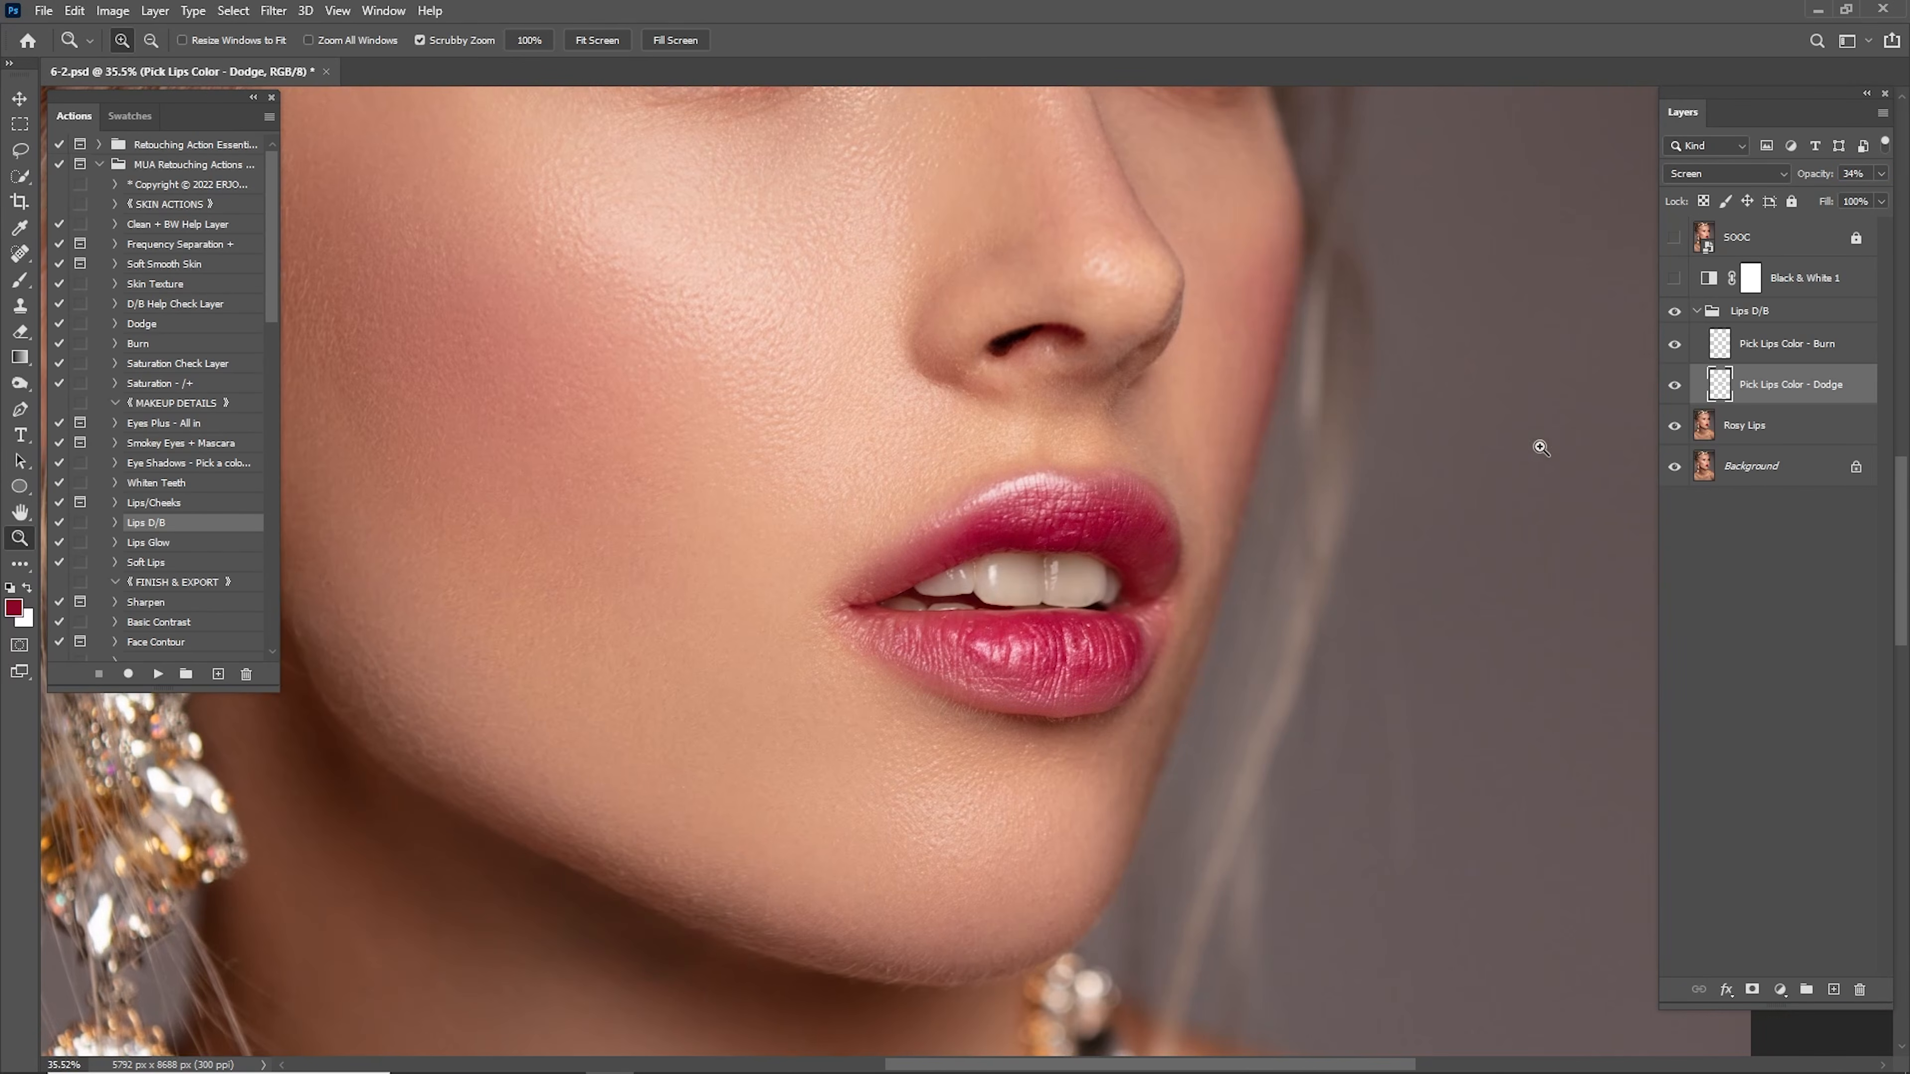
click(1675, 386)
click(1675, 386)
click(1676, 387)
click(1677, 386)
Sample the dark lip color and brush it over the upper lip at 10% opacity on the Pick Lips Color - Burn layer.
click(1801, 350)
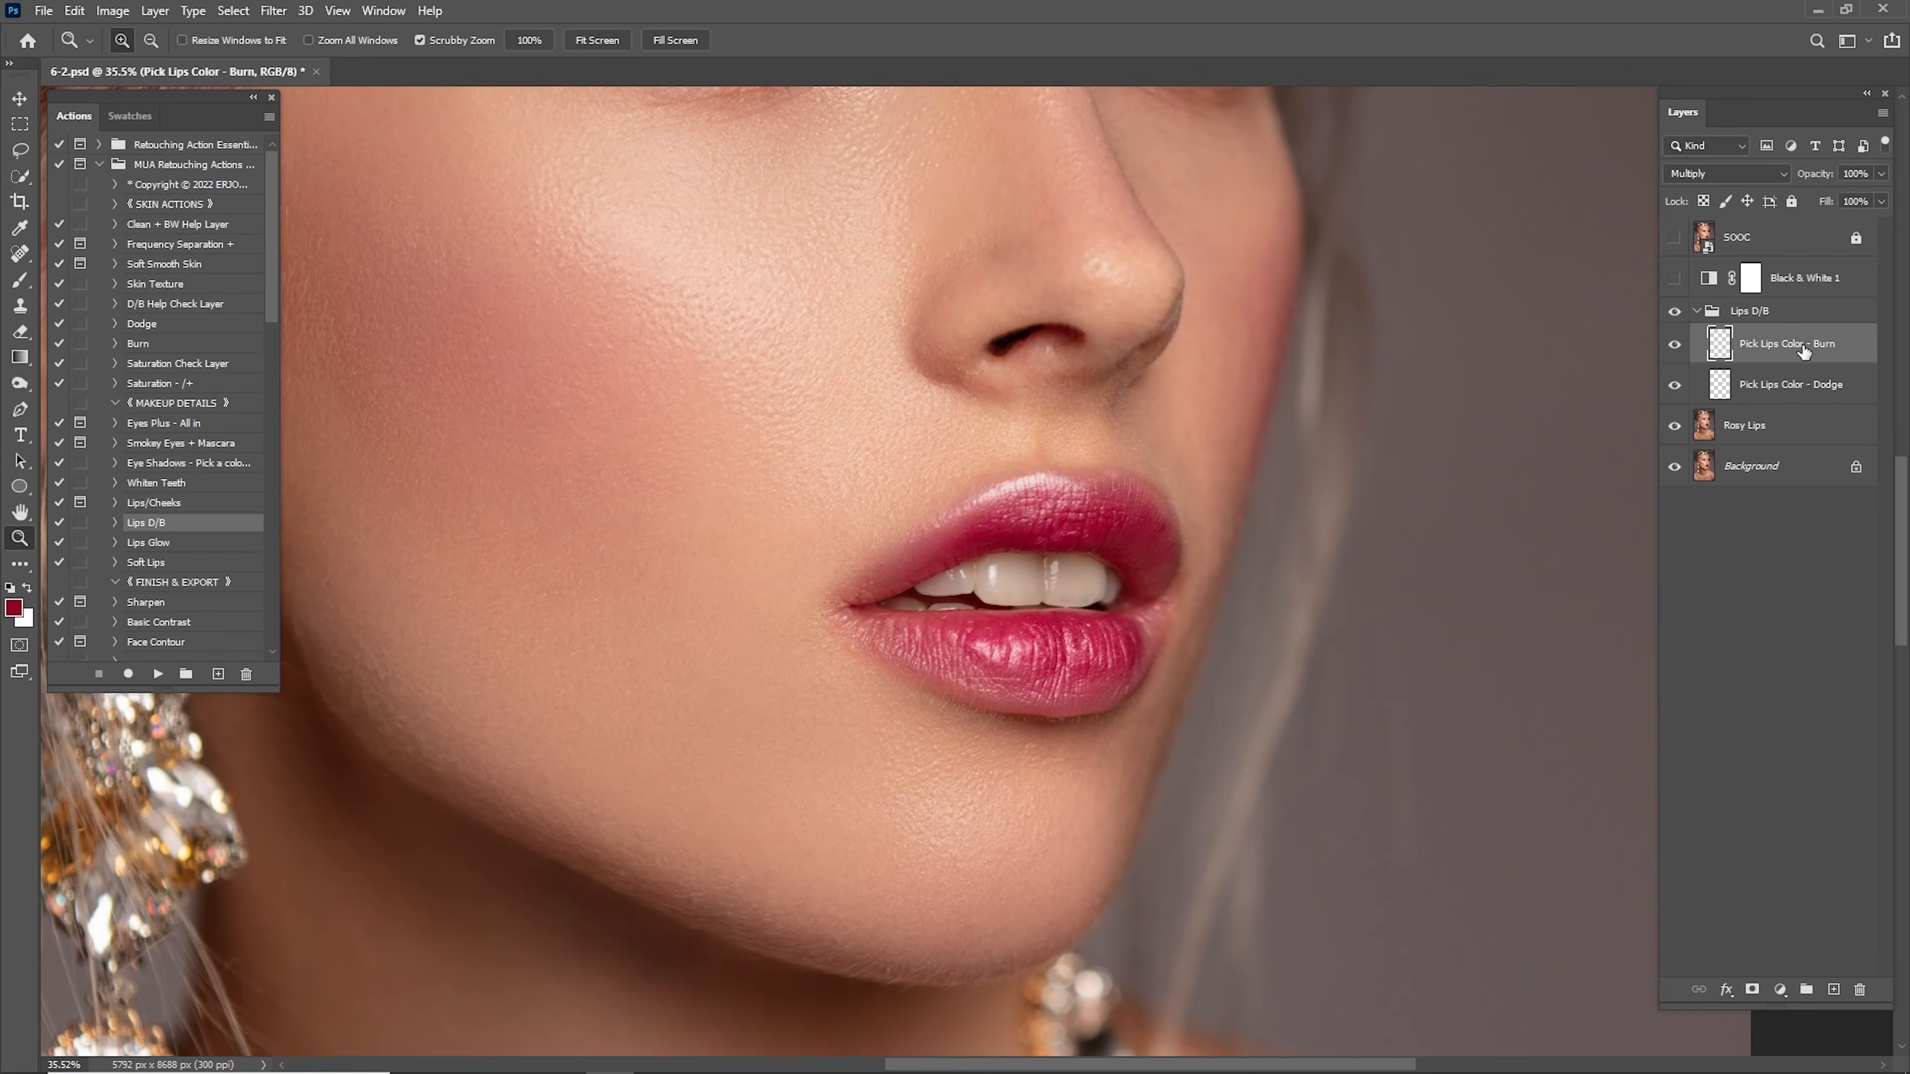
click(1011, 554)
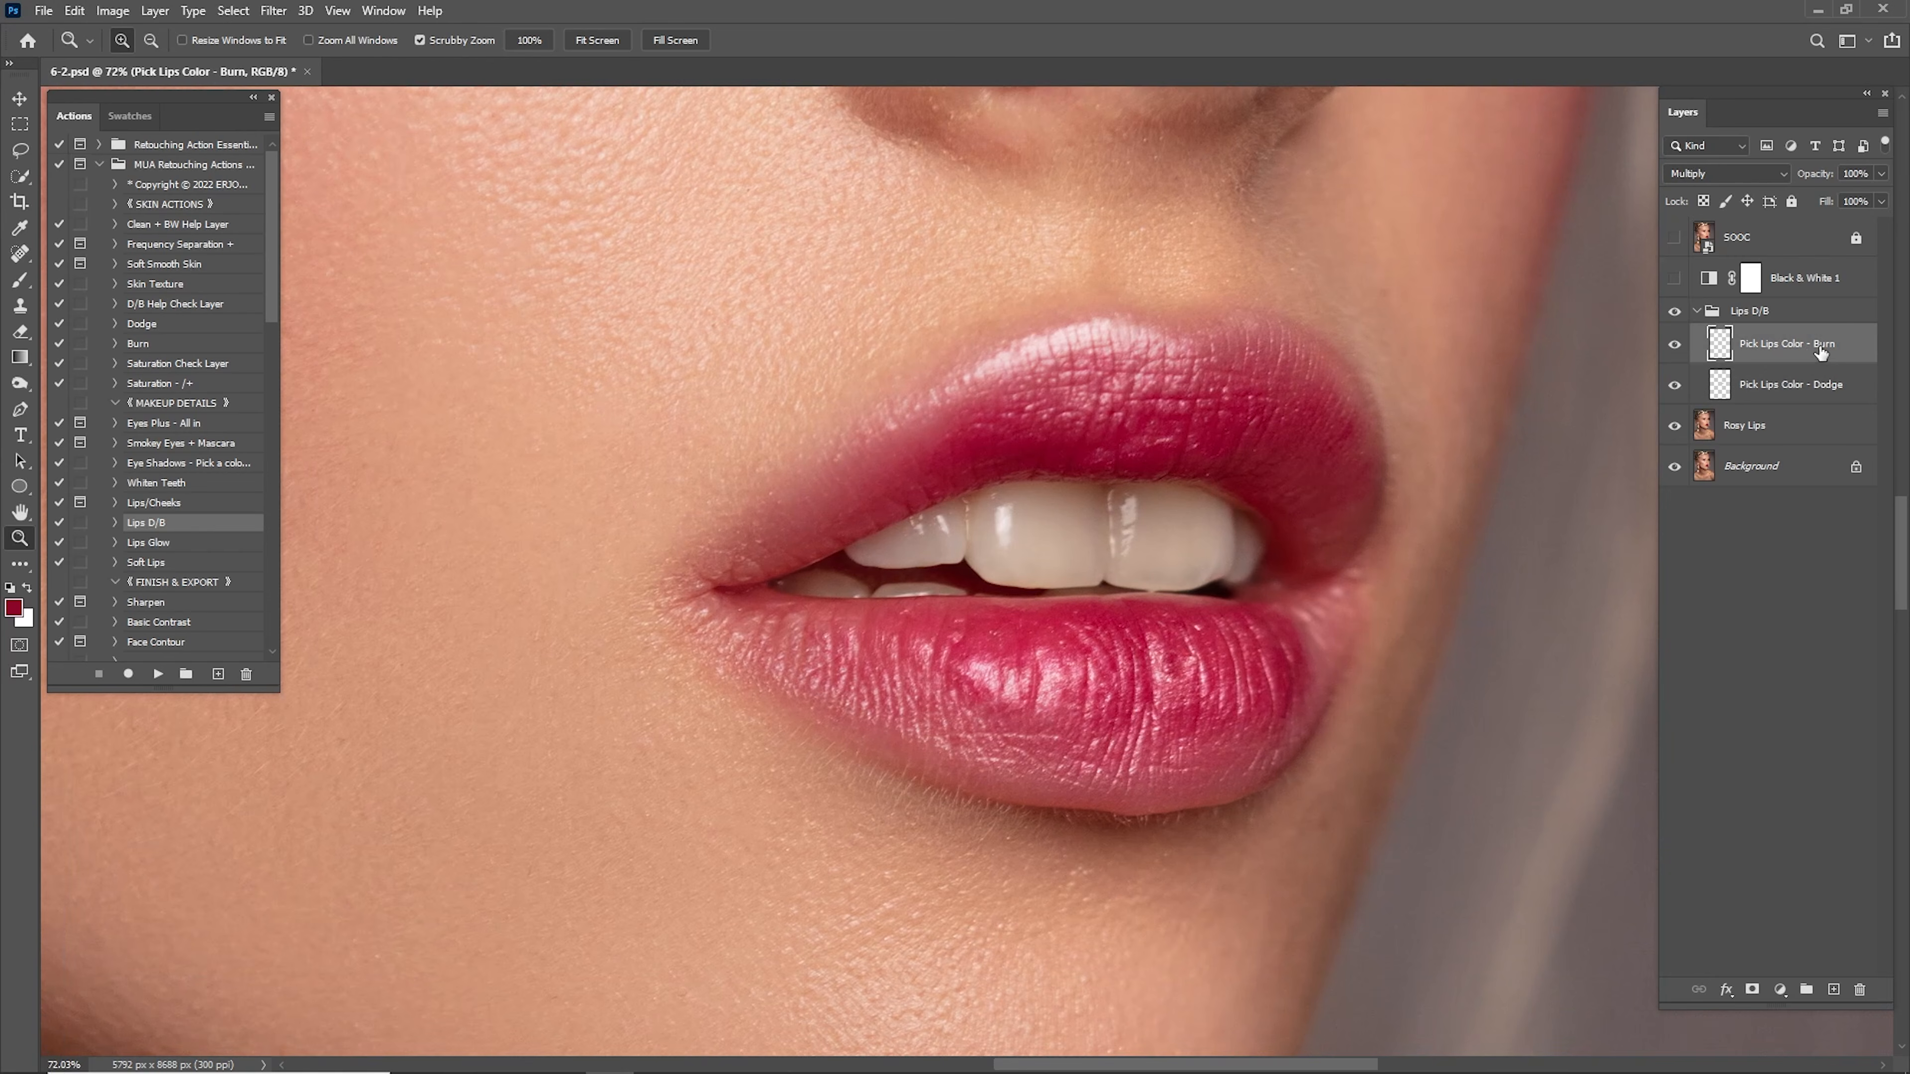
key(i)
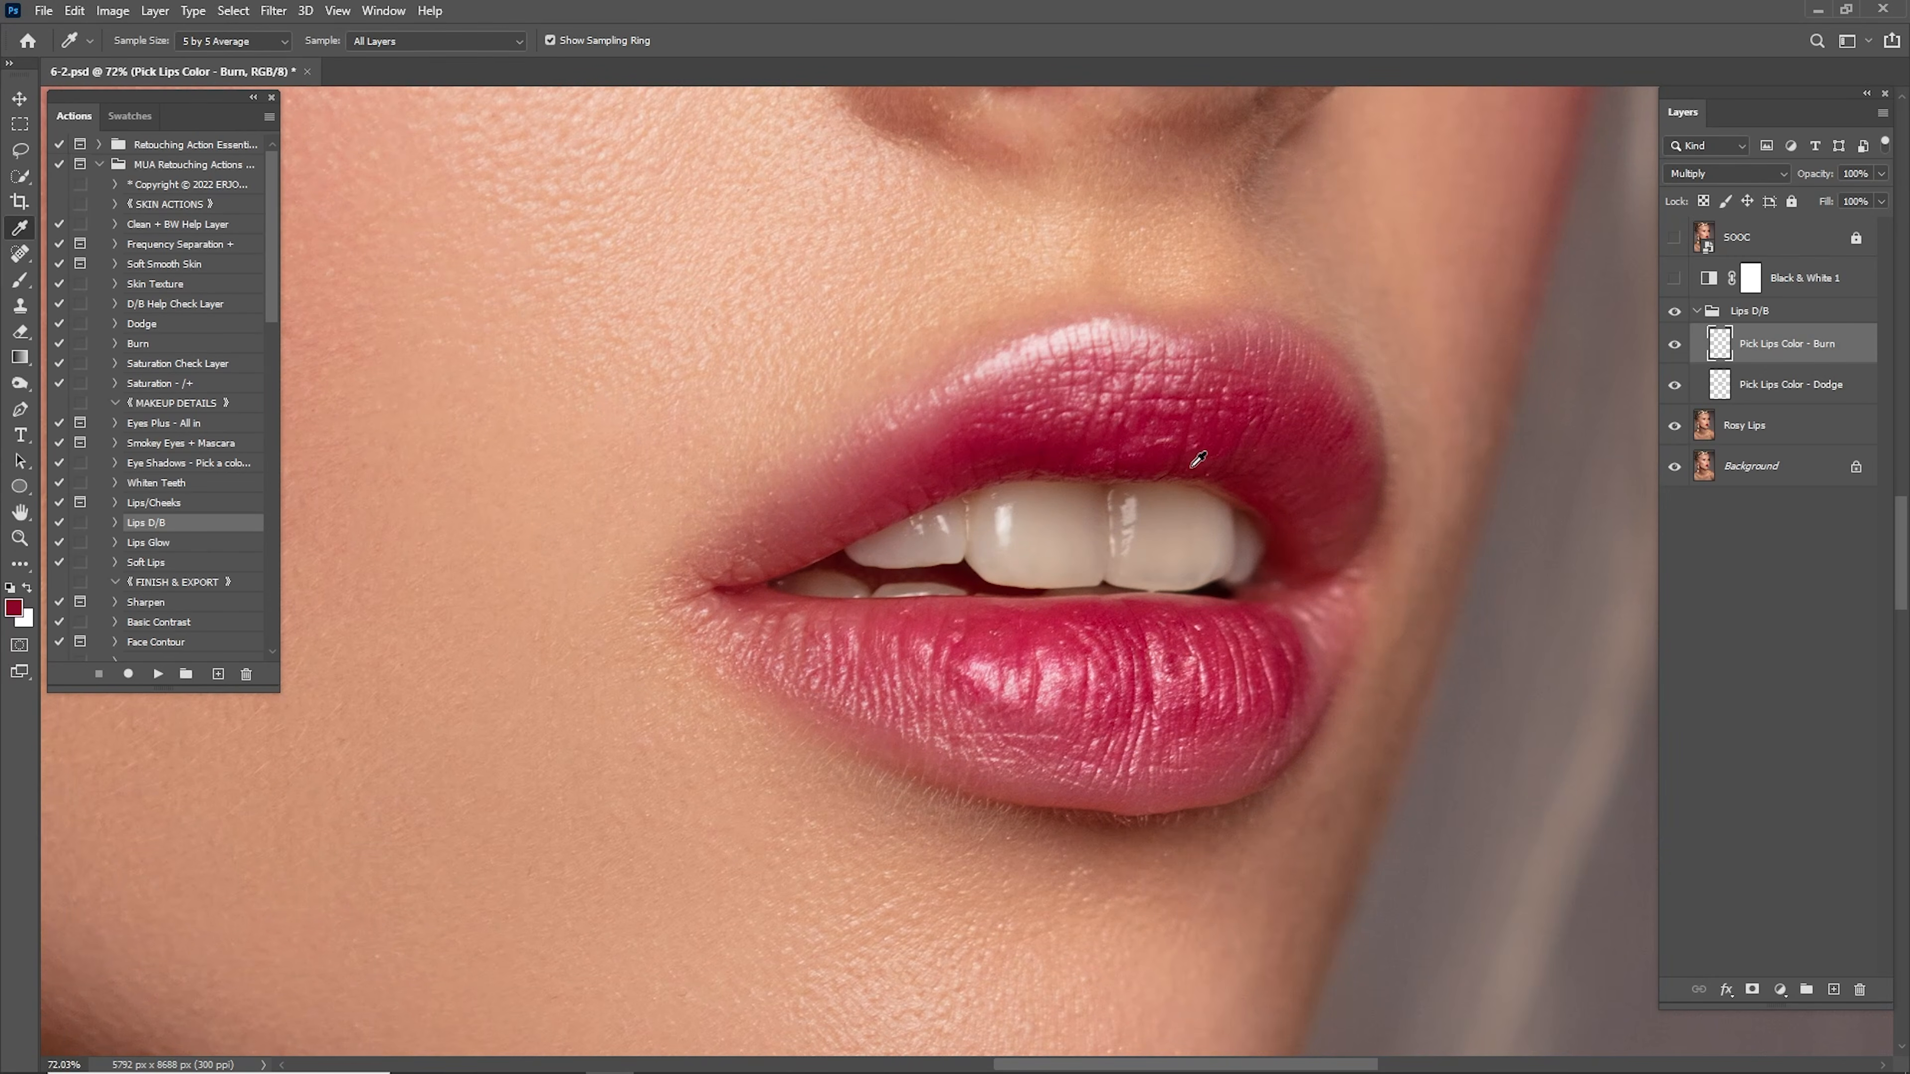
key(b)
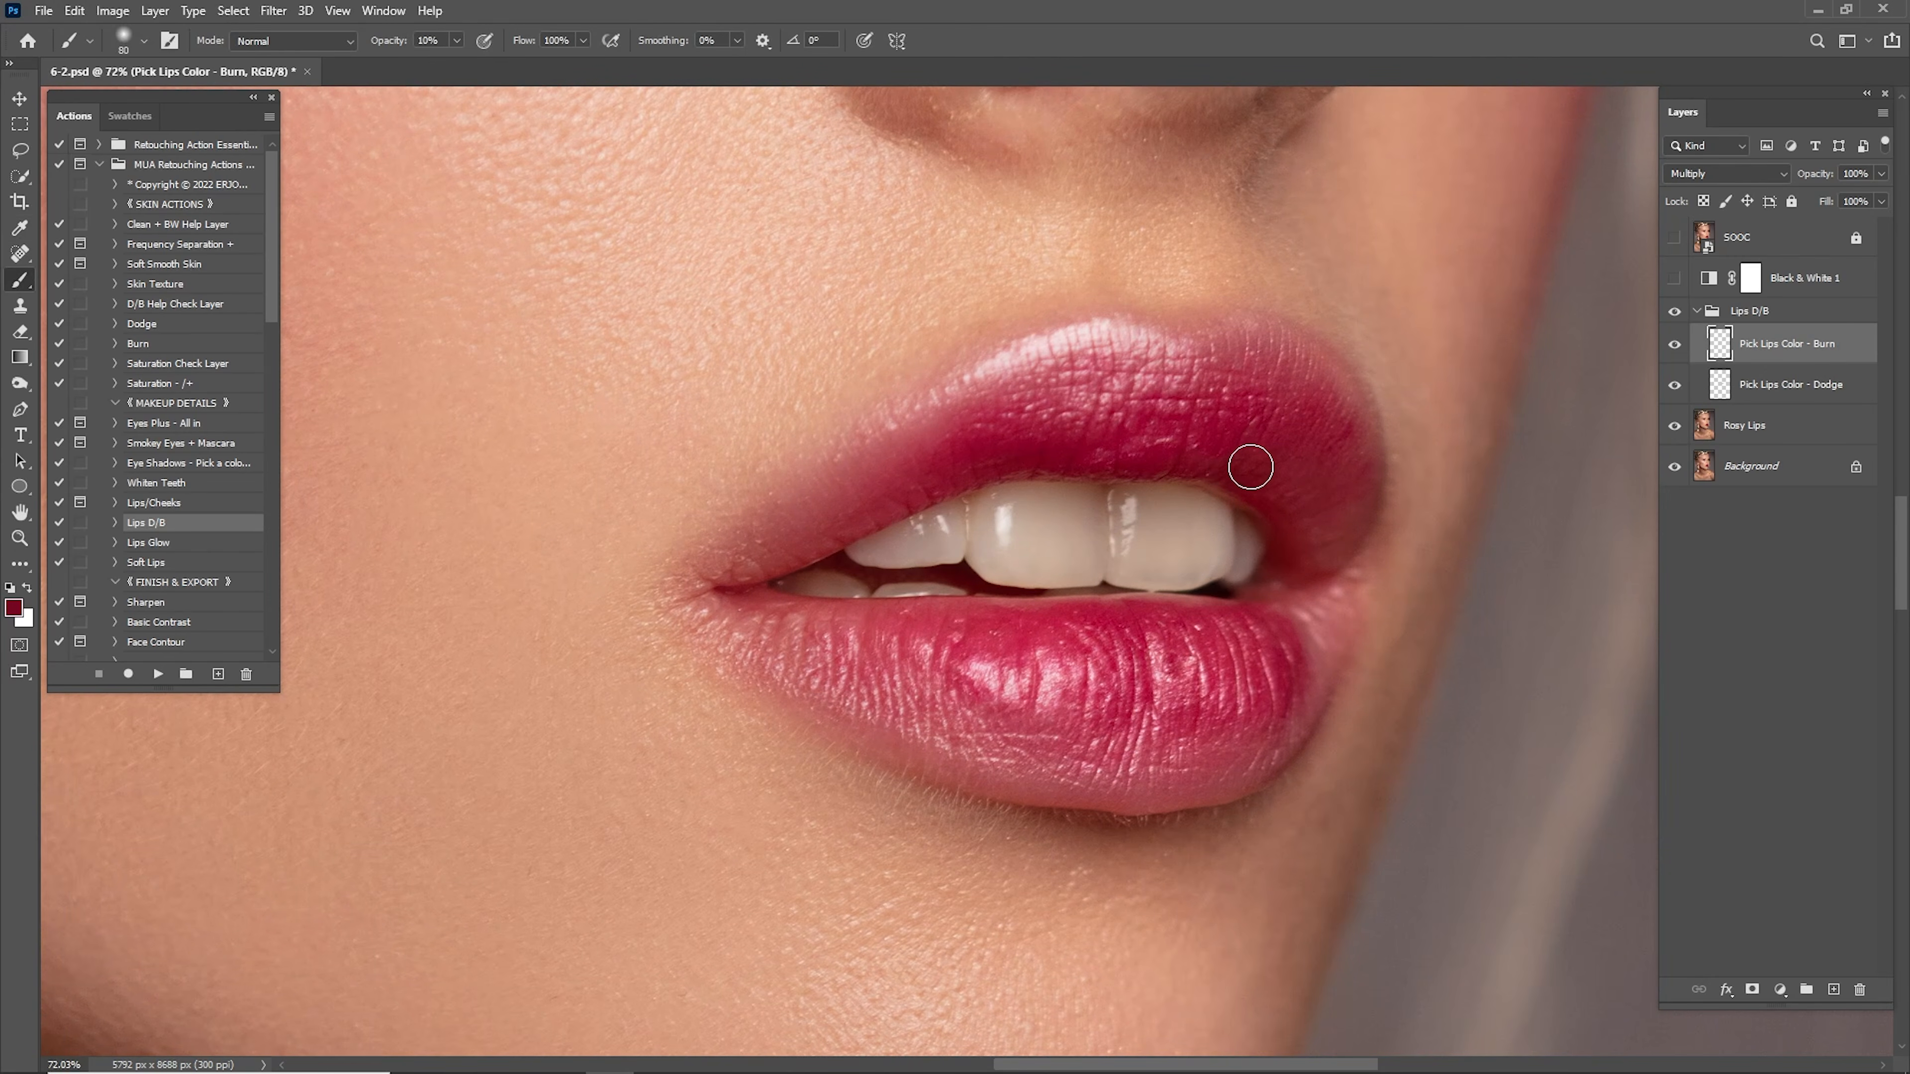
mouse_move(1333, 557)
mouse_down()
mouse_move(1333, 514)
mouse_move(1190, 450)
mouse_move(948, 441)
mouse_up()
Darken the edges of the lower lip on the Pick Lips Color - Burn layer, adjusting the soft brush size while painting.
mouse_move(758, 627)
mouse_down()
mouse_move(977, 682)
mouse_move(1142, 679)
mouse_move(1257, 735)
mouse_move(902, 741)
mouse_up()
key(bracketleft)
key(bracketleft)
key(bracketright)
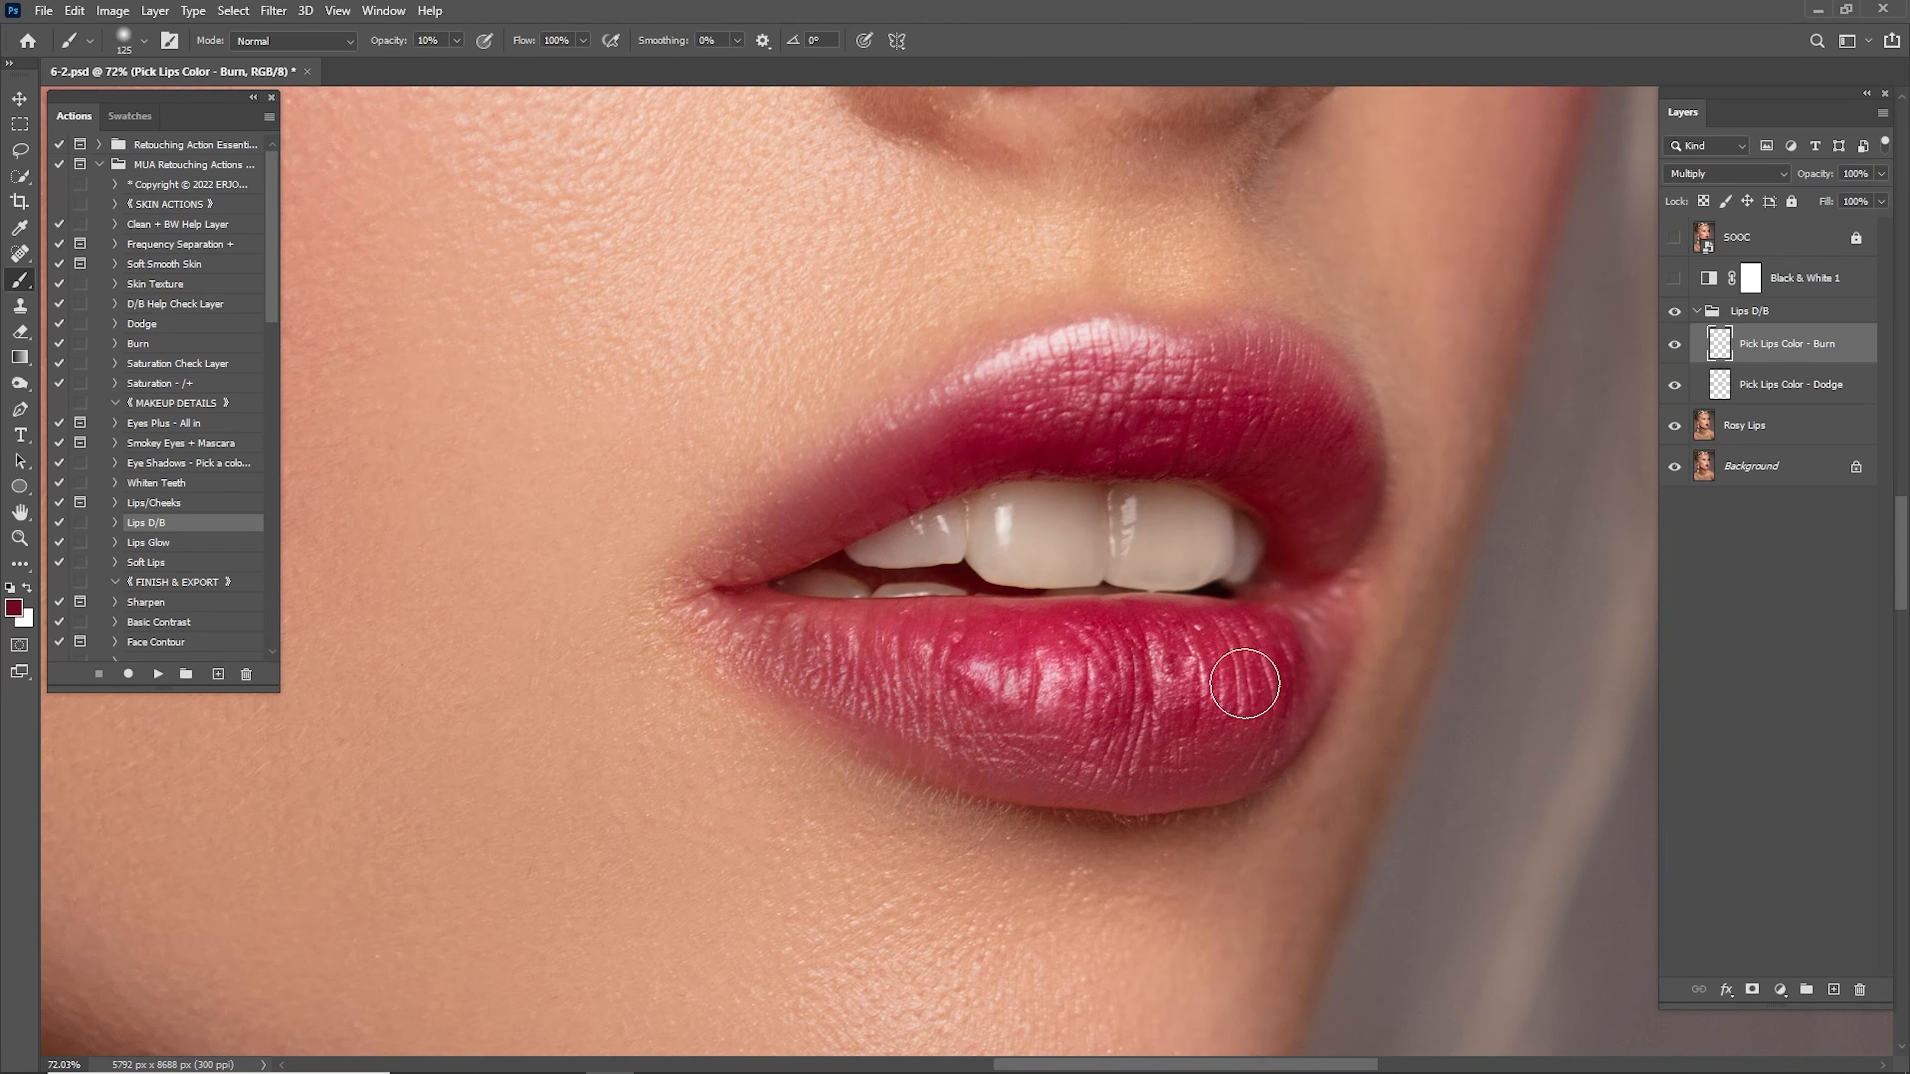
key(bracketright)
key(bracketright)
key(bracketleft)
key(bracketleft)
Compare the full portrait with and without the Pick Lips Color - Burn layer.
key(ctrl+0)
click(1675, 348)
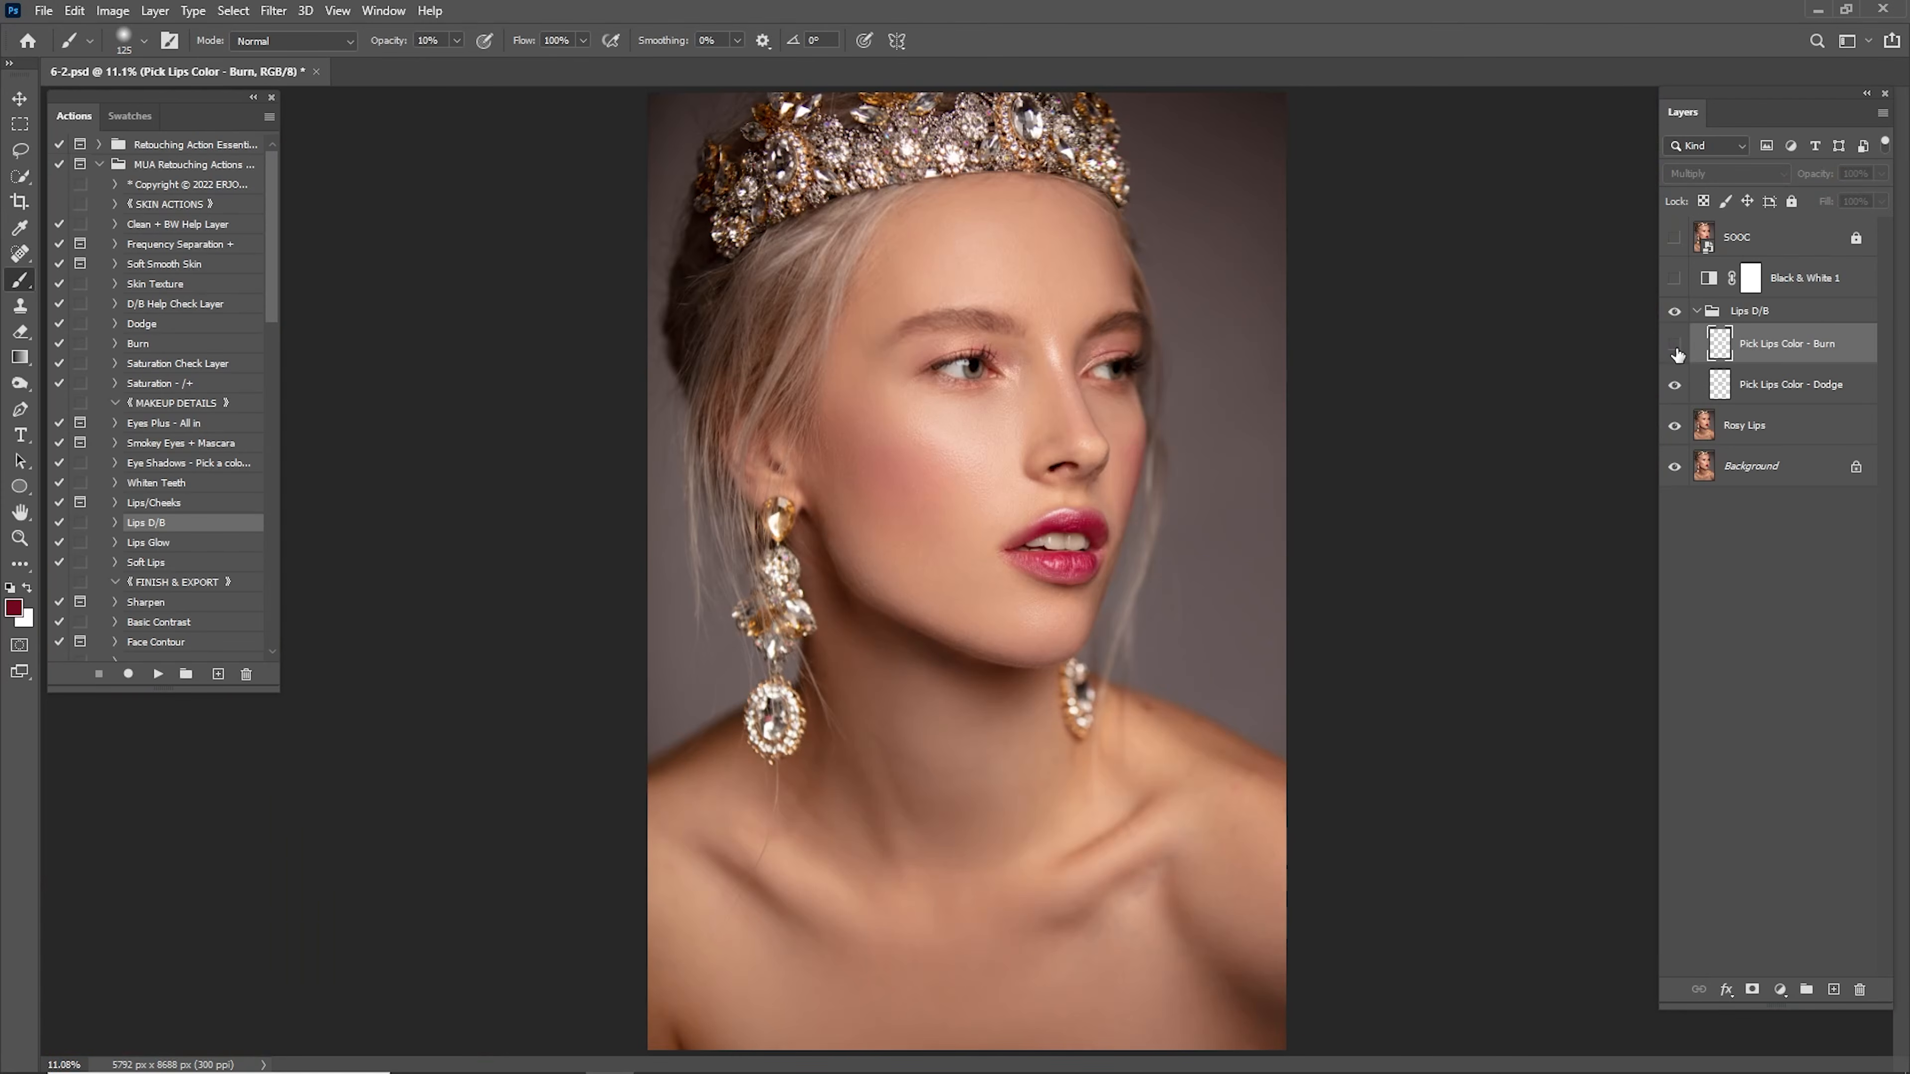
click(1678, 351)
click(1683, 354)
click(1675, 346)
Darken the upper lip's highlight area and set the Pick Lips Color - Burn layer's opacity to 25%.
scroll(1036, 530, up, 5)
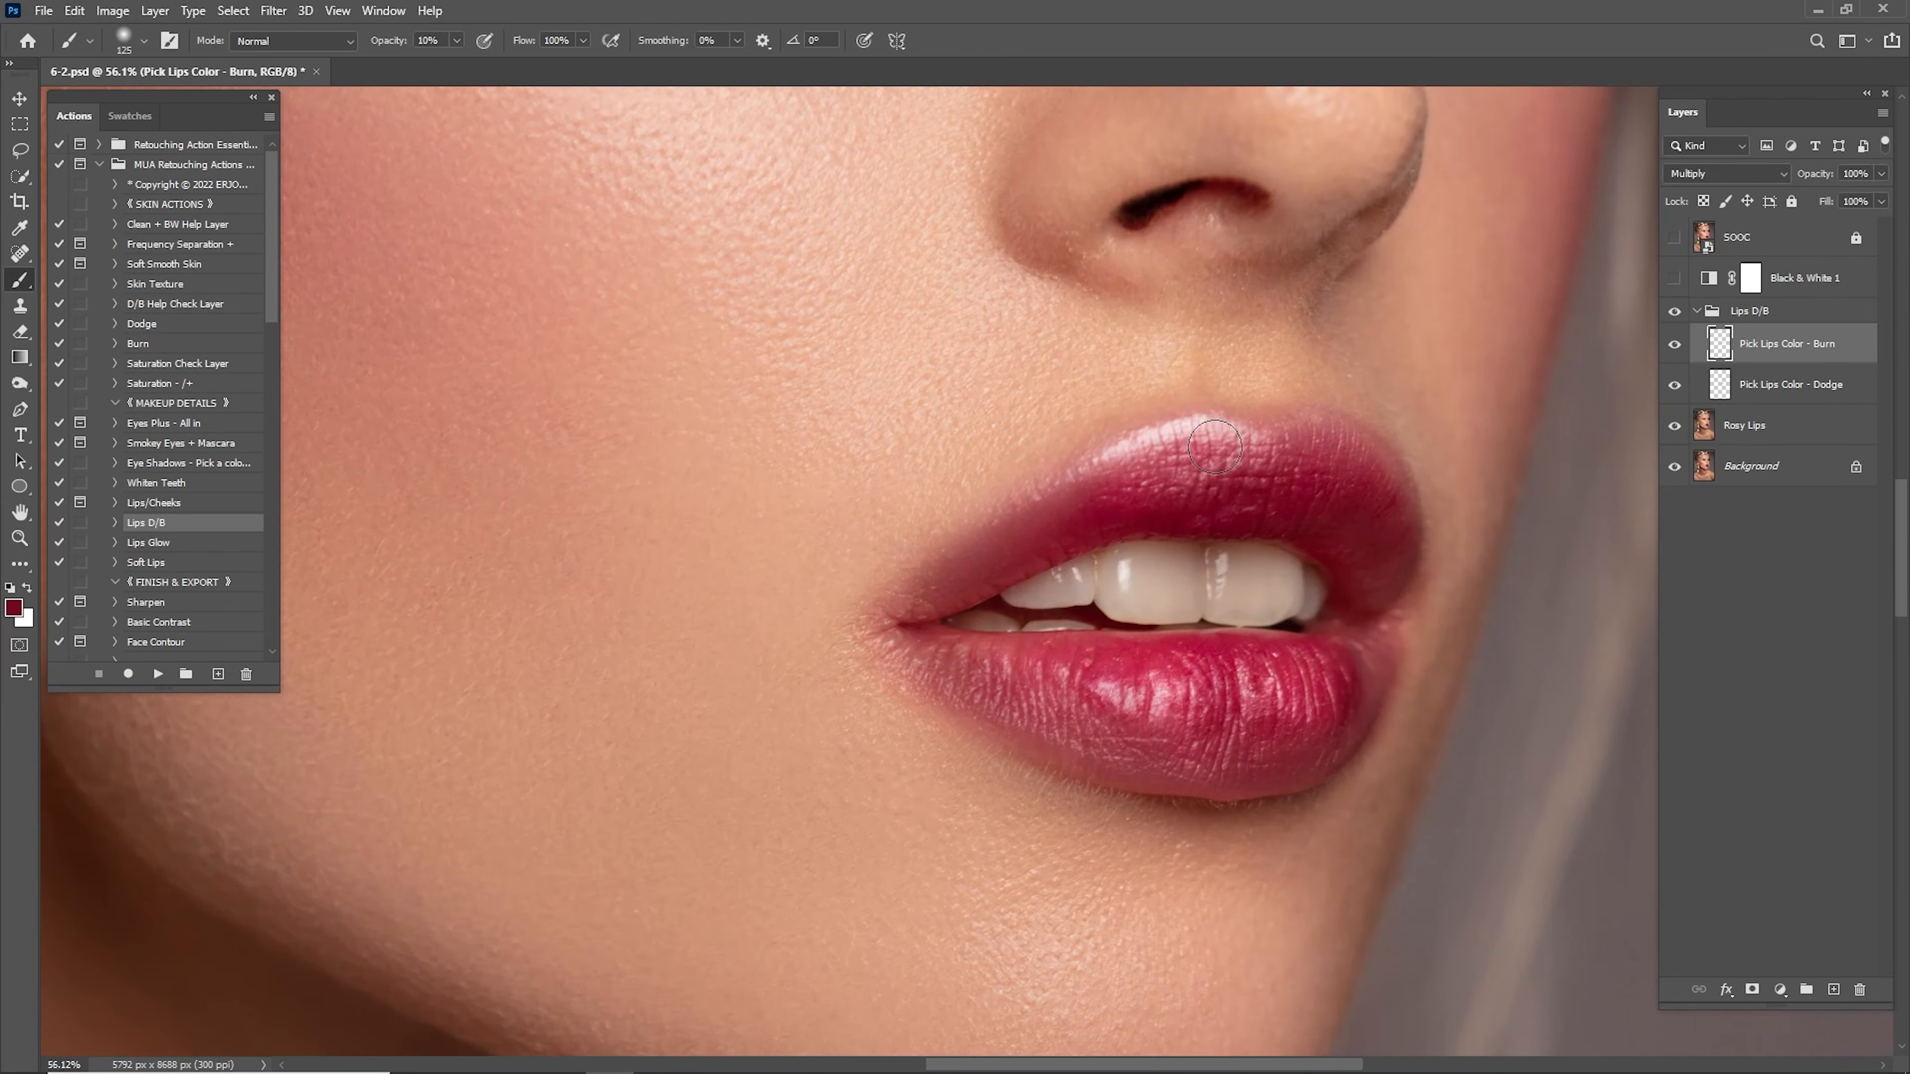
drag(1215, 447, 1137, 482)
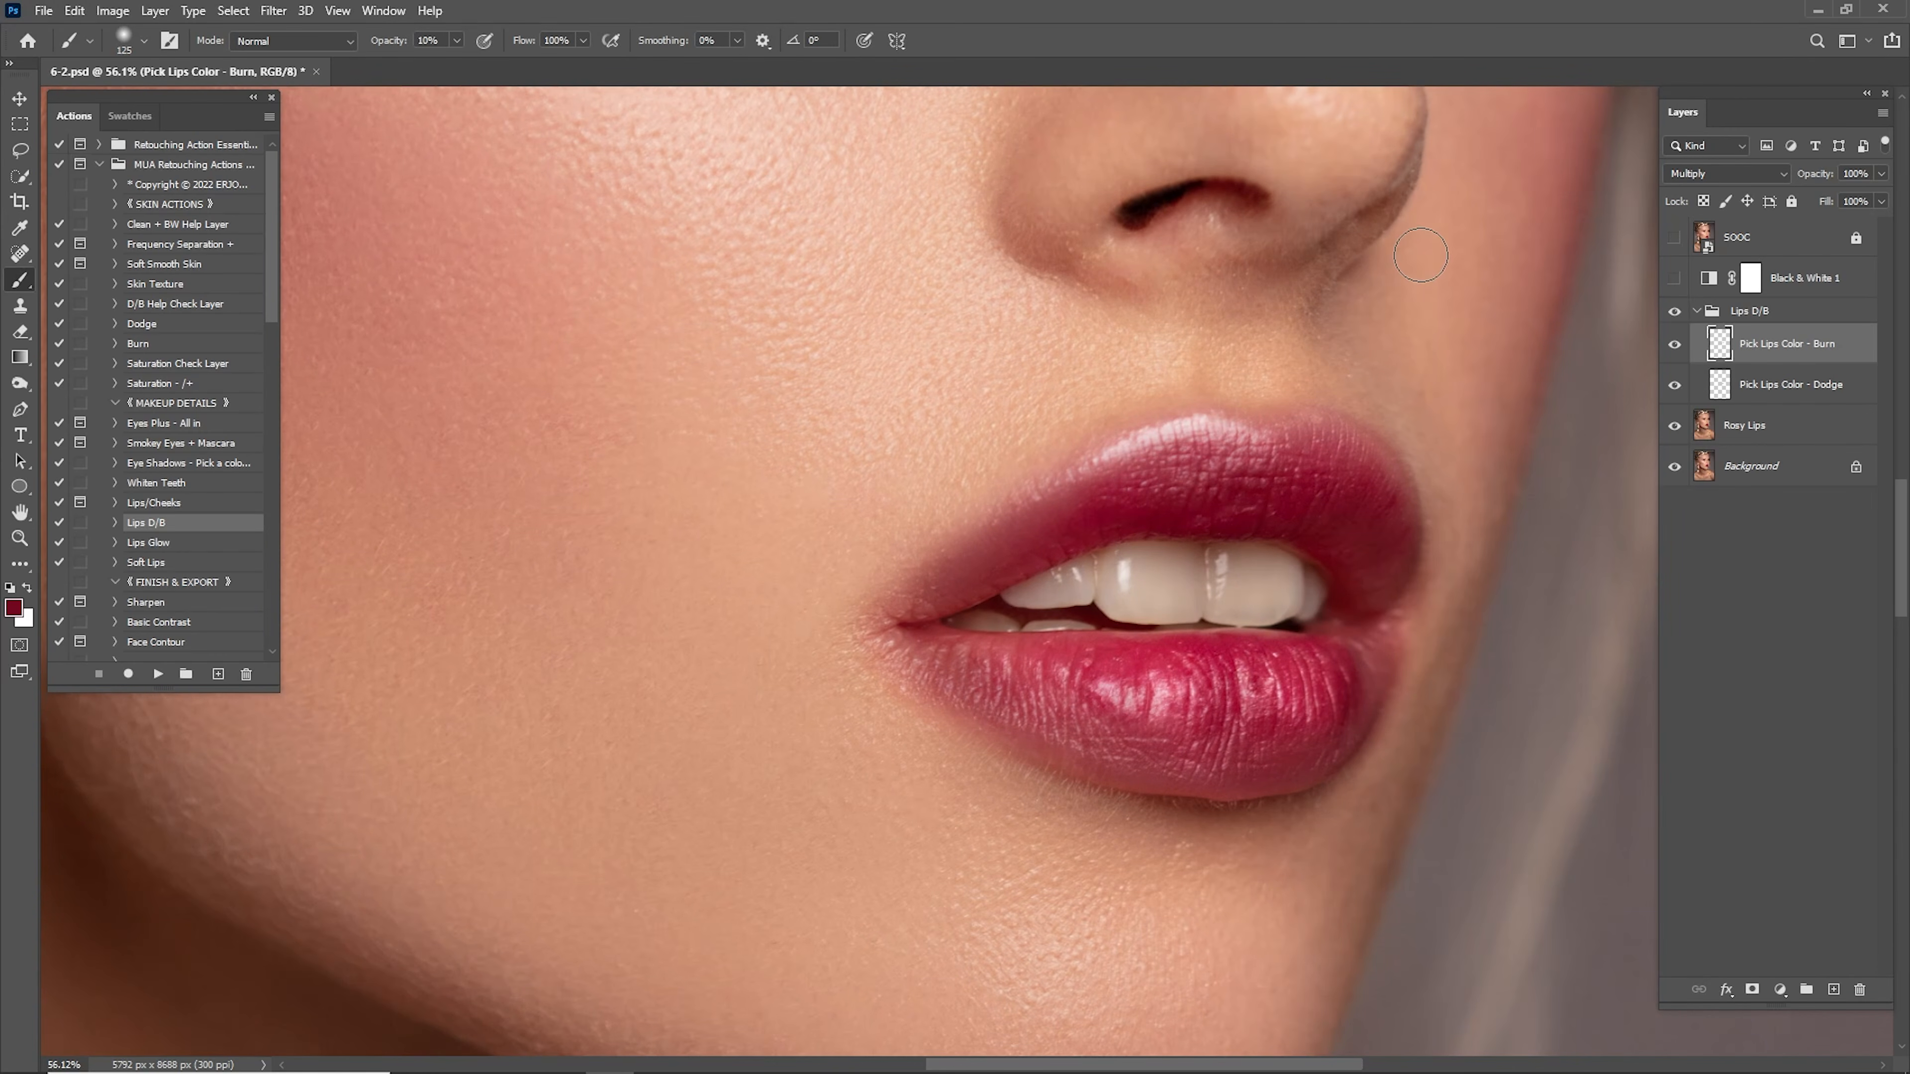
scroll(1421, 255, down, 5)
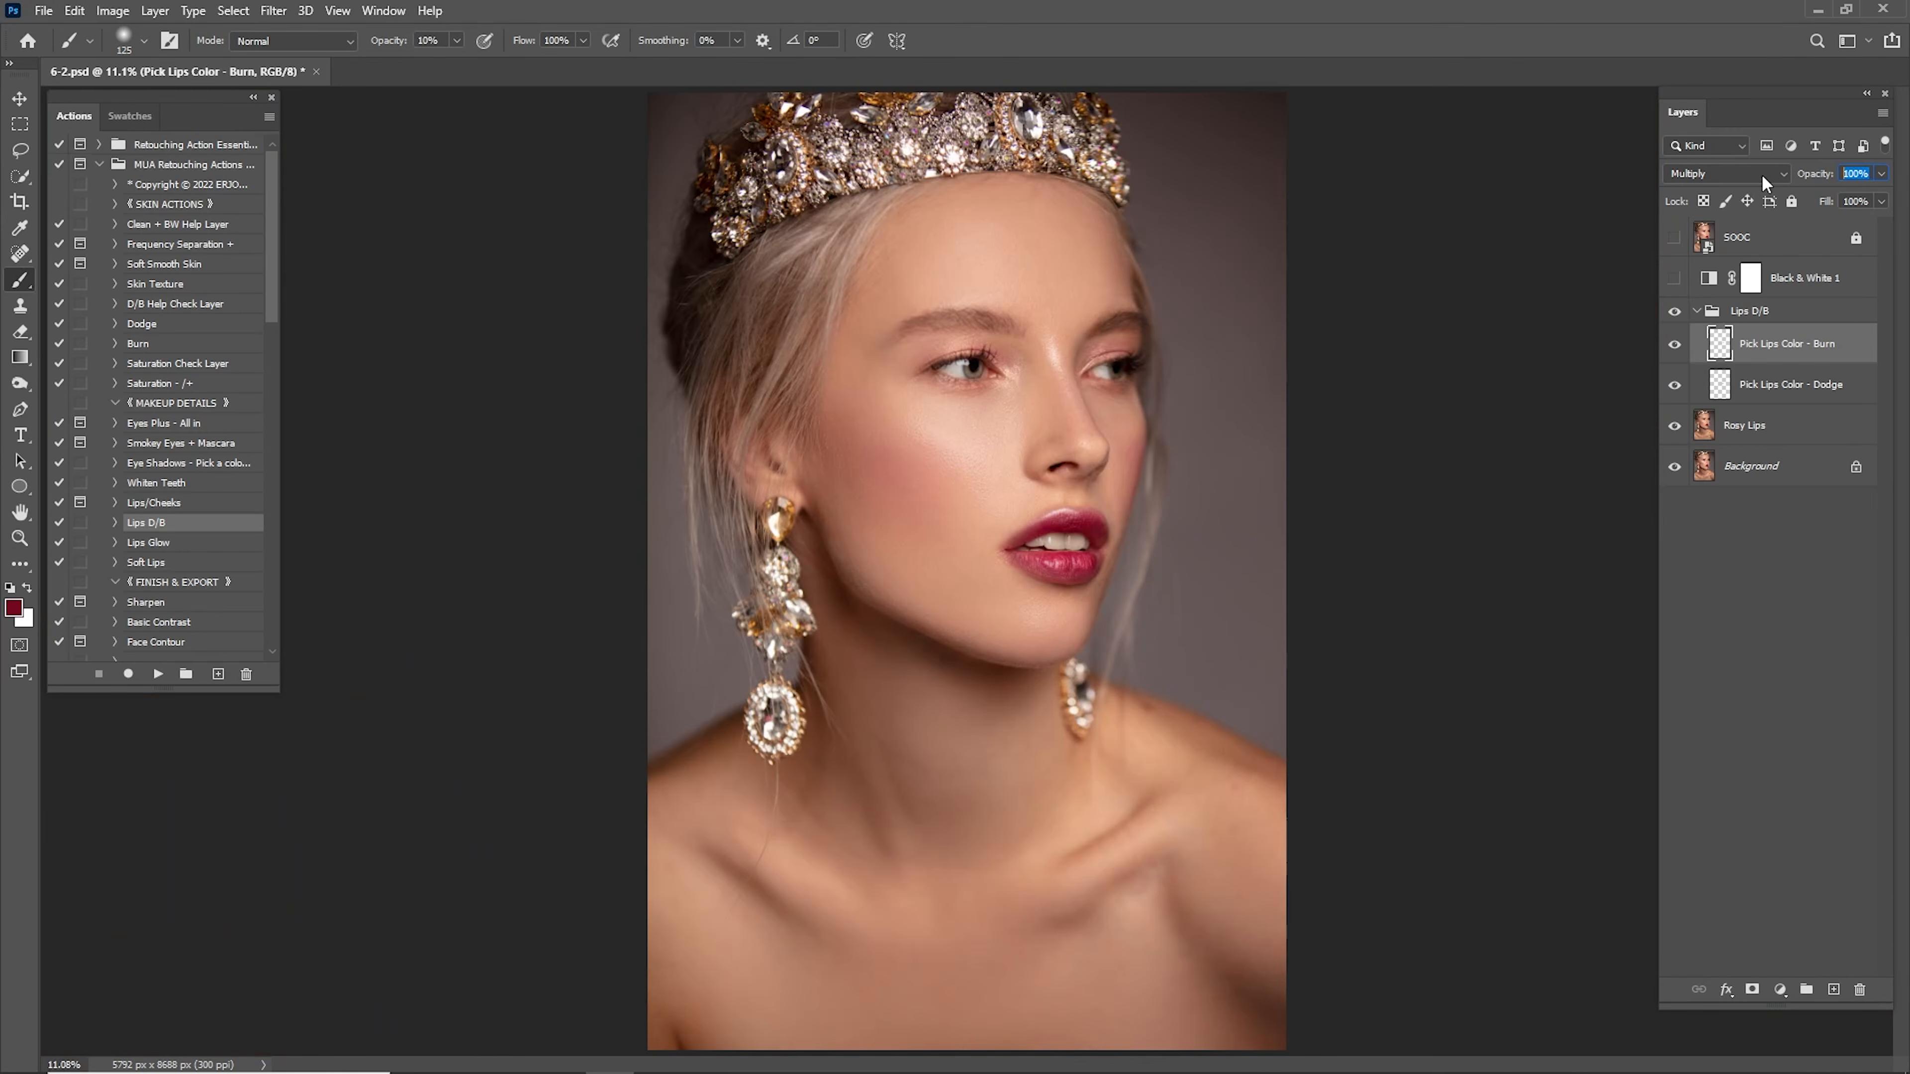
text(25)
key(Return)
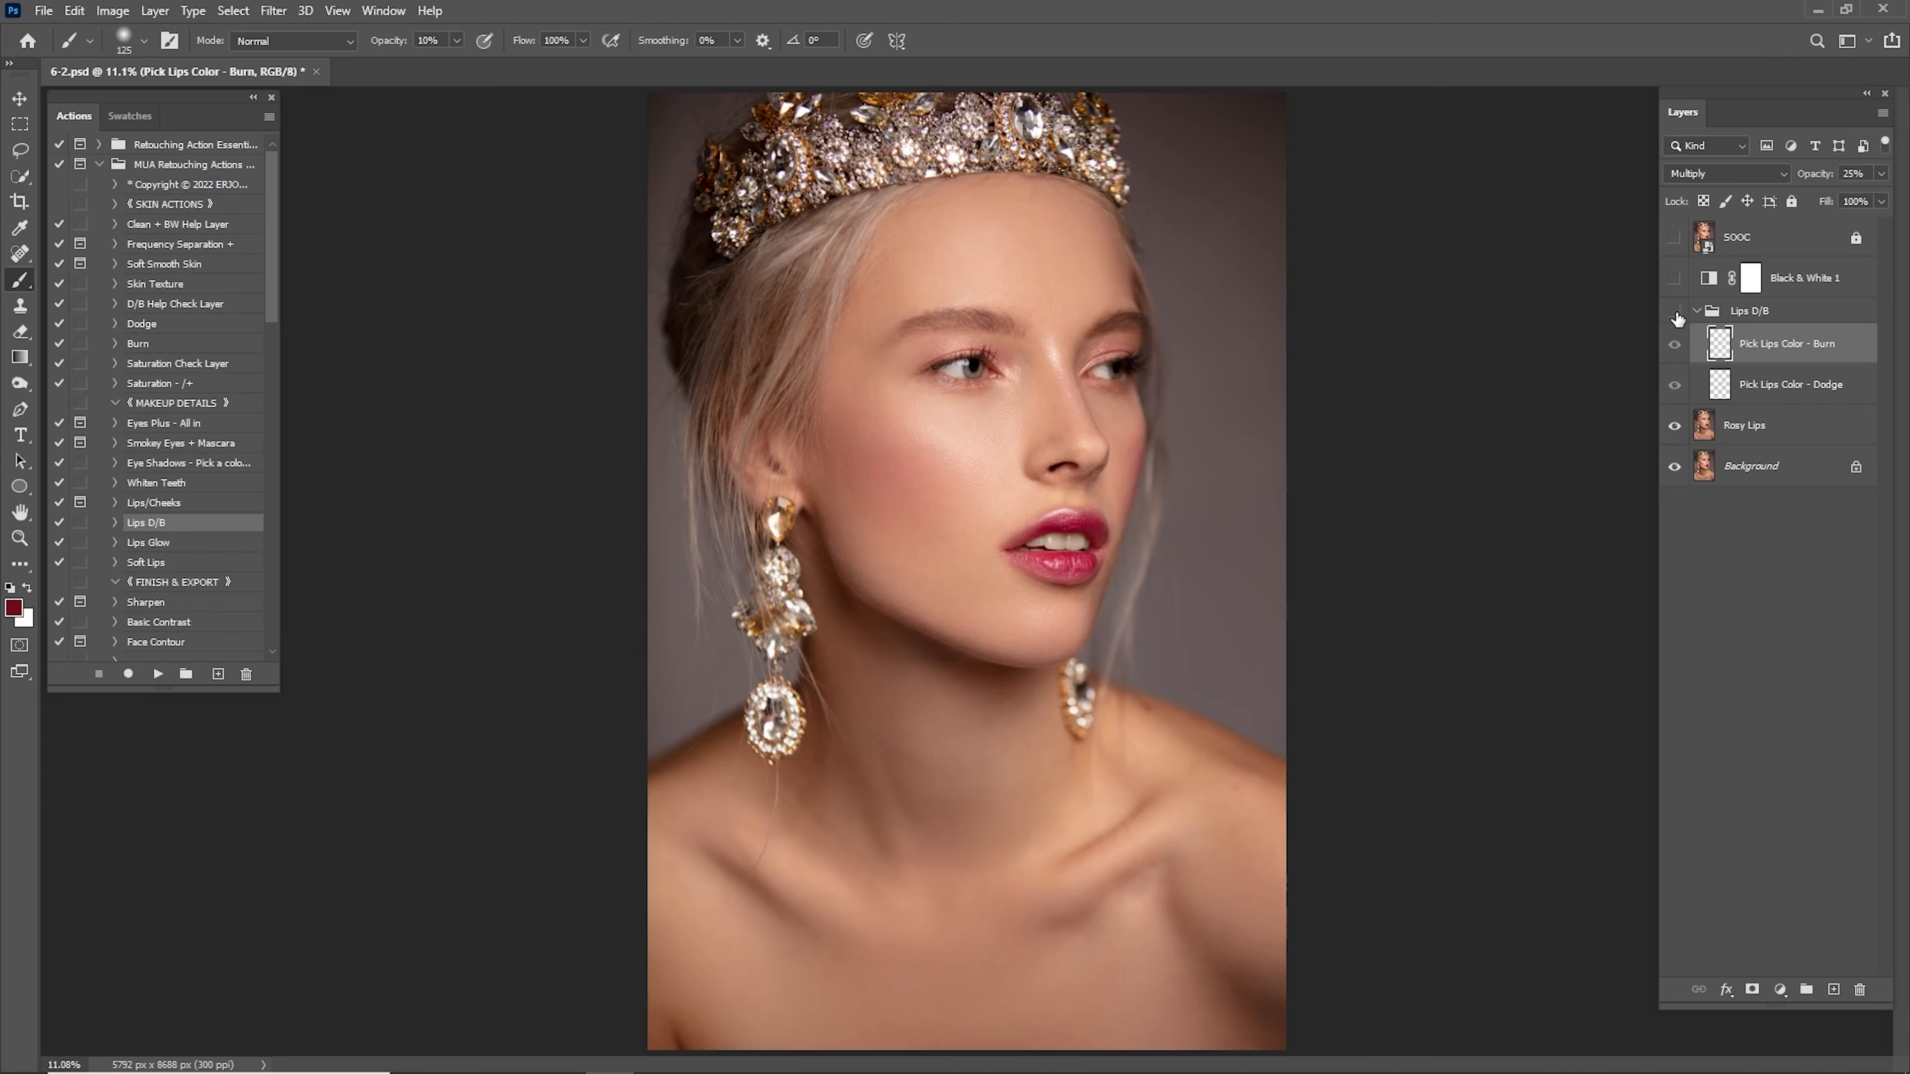
Merge the Lips D/B group and its layers with the Rosy Lips layer.
click(1752, 312)
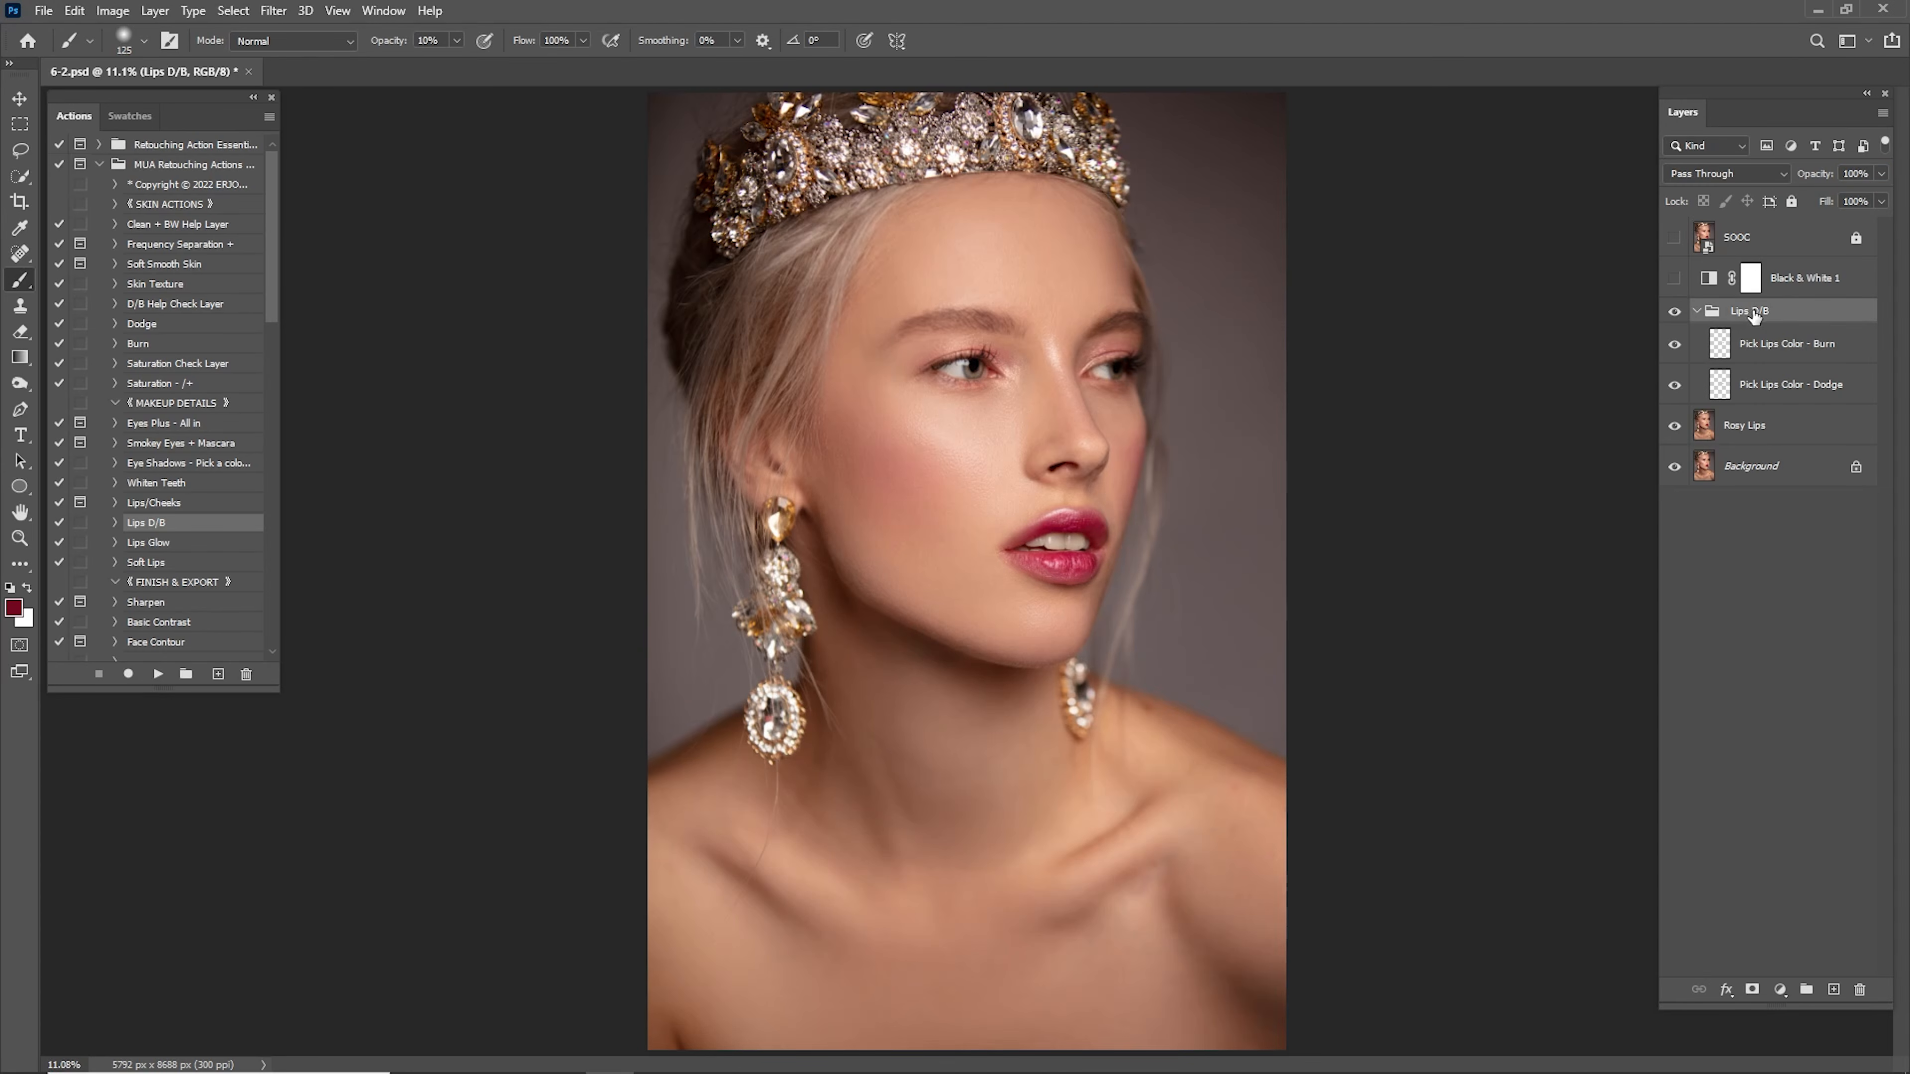
shift+click(1745, 427)
right_click(1745, 427)
click(1583, 820)
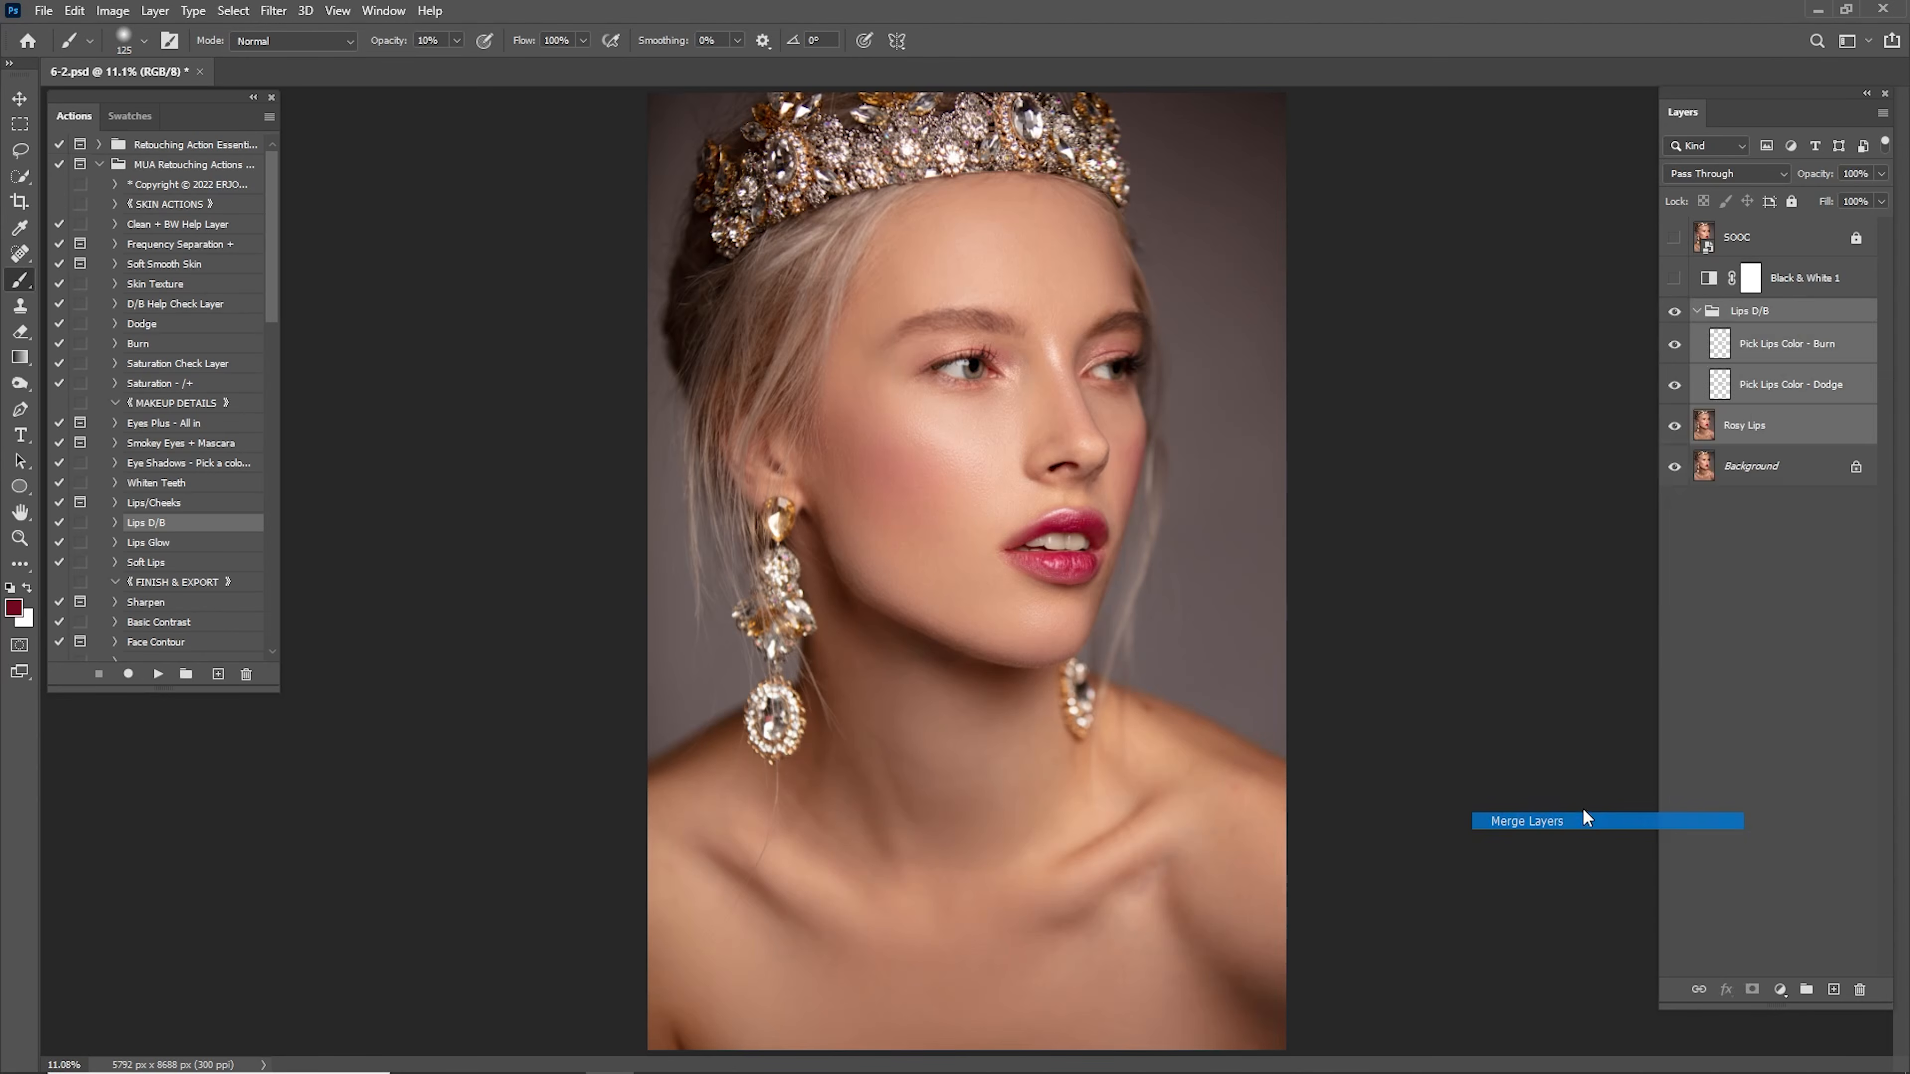
Compare the portrait with and without the merged Lips D/B layer.
click(1682, 322)
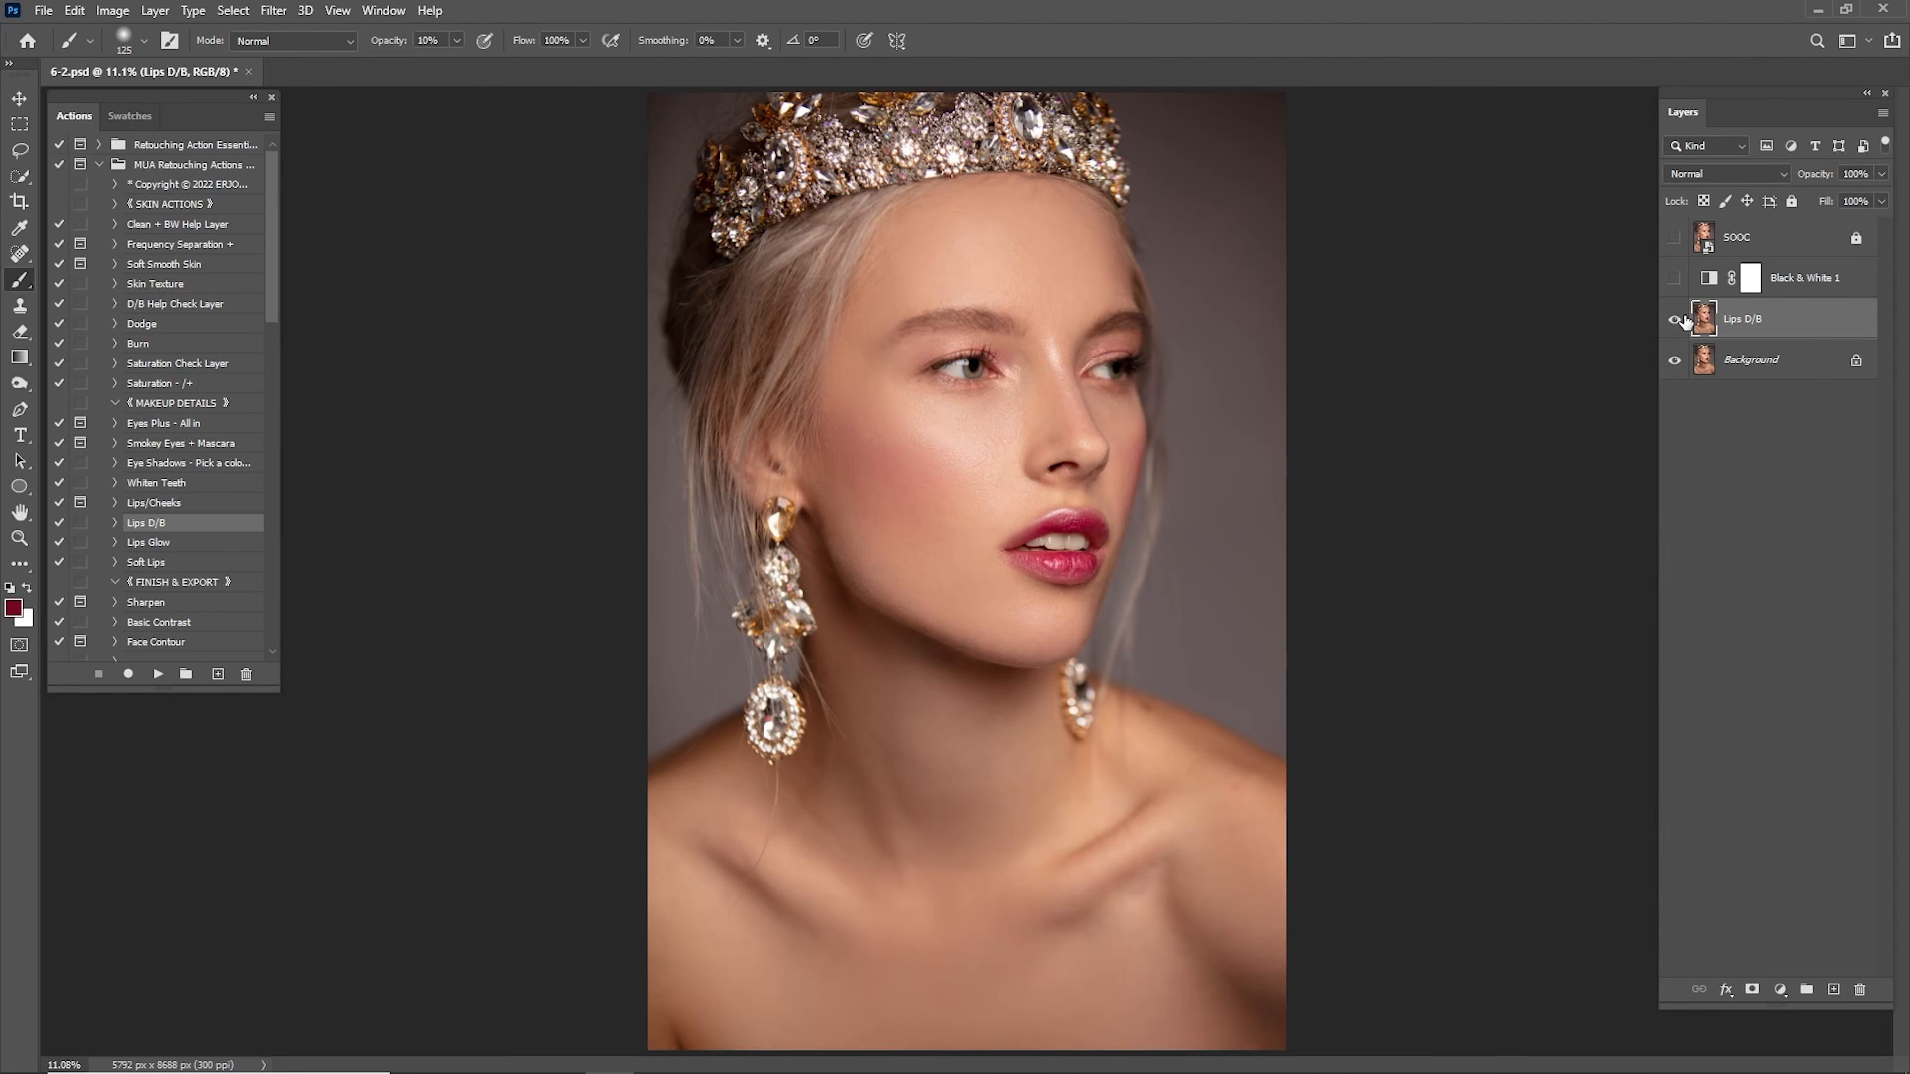
click(1683, 322)
click(1683, 322)
click(1683, 322)
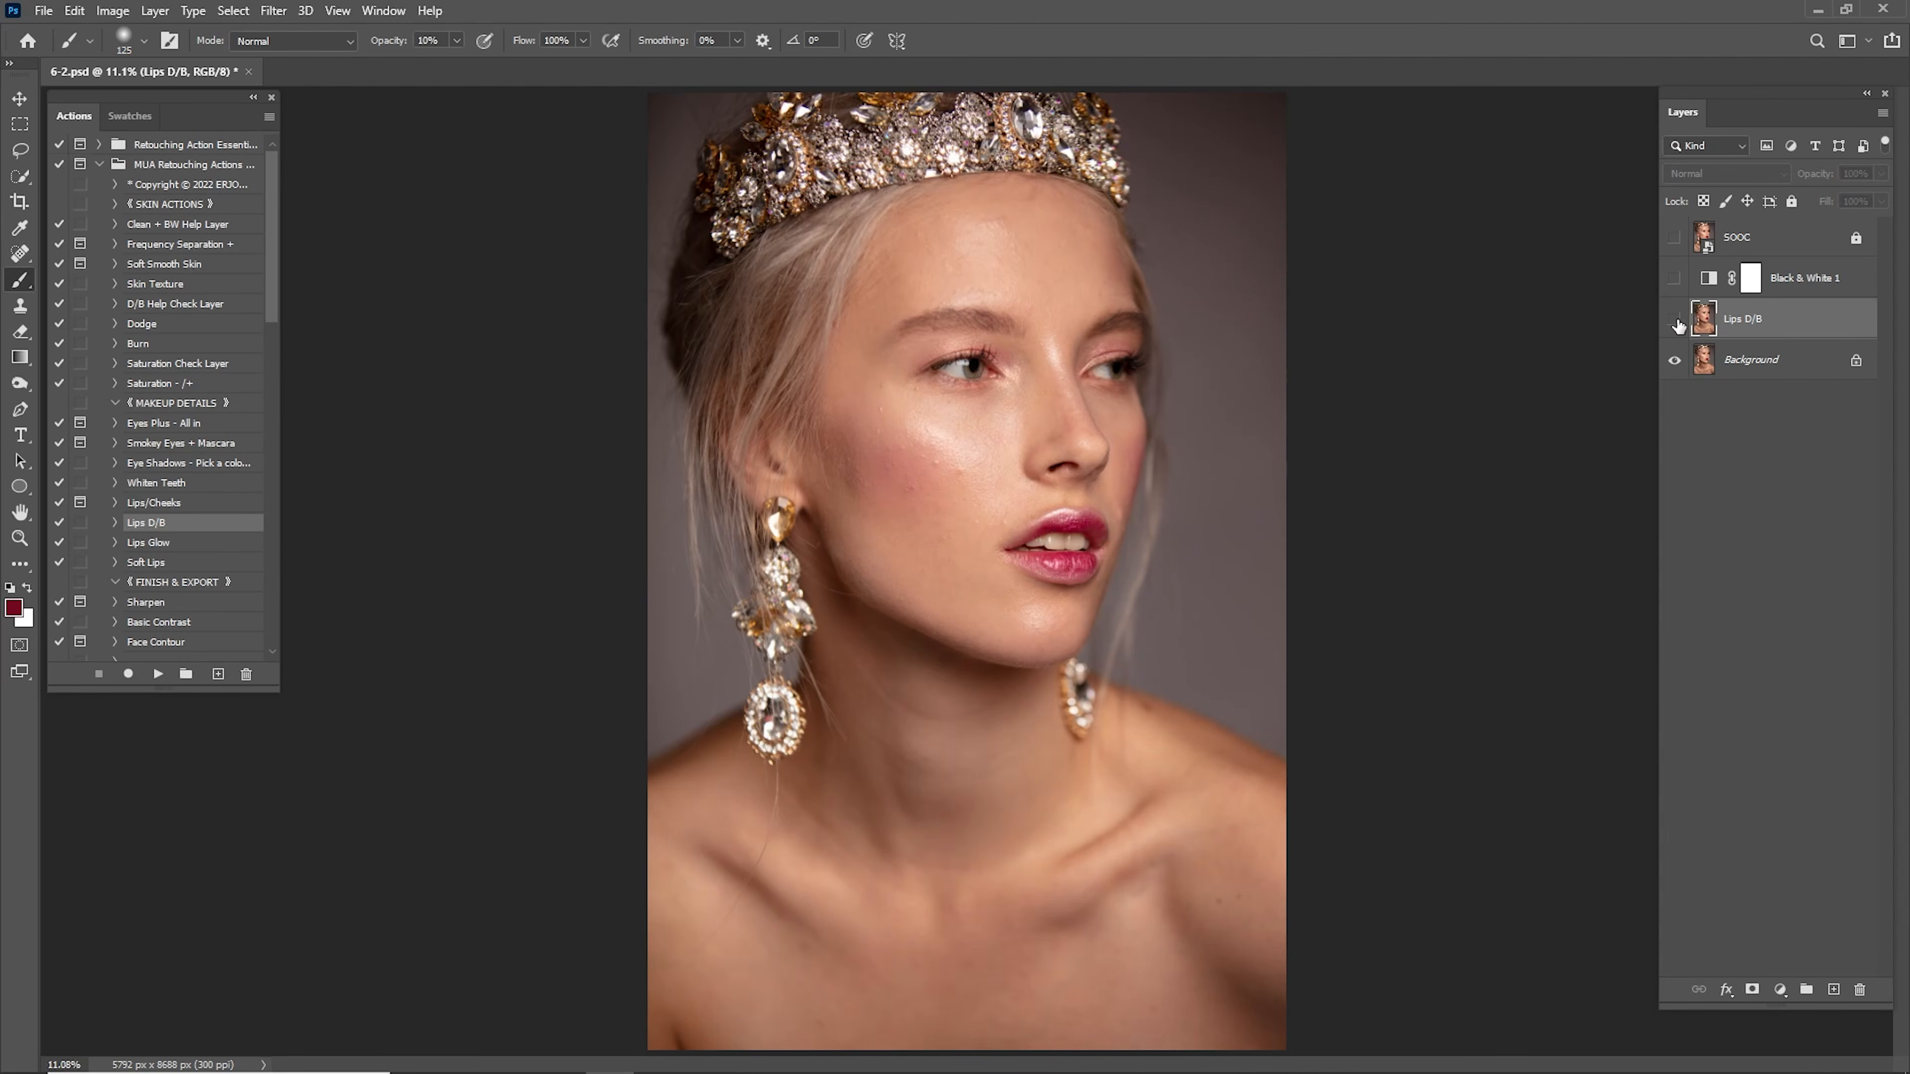
click(1681, 321)
click(1679, 322)
click(1678, 322)
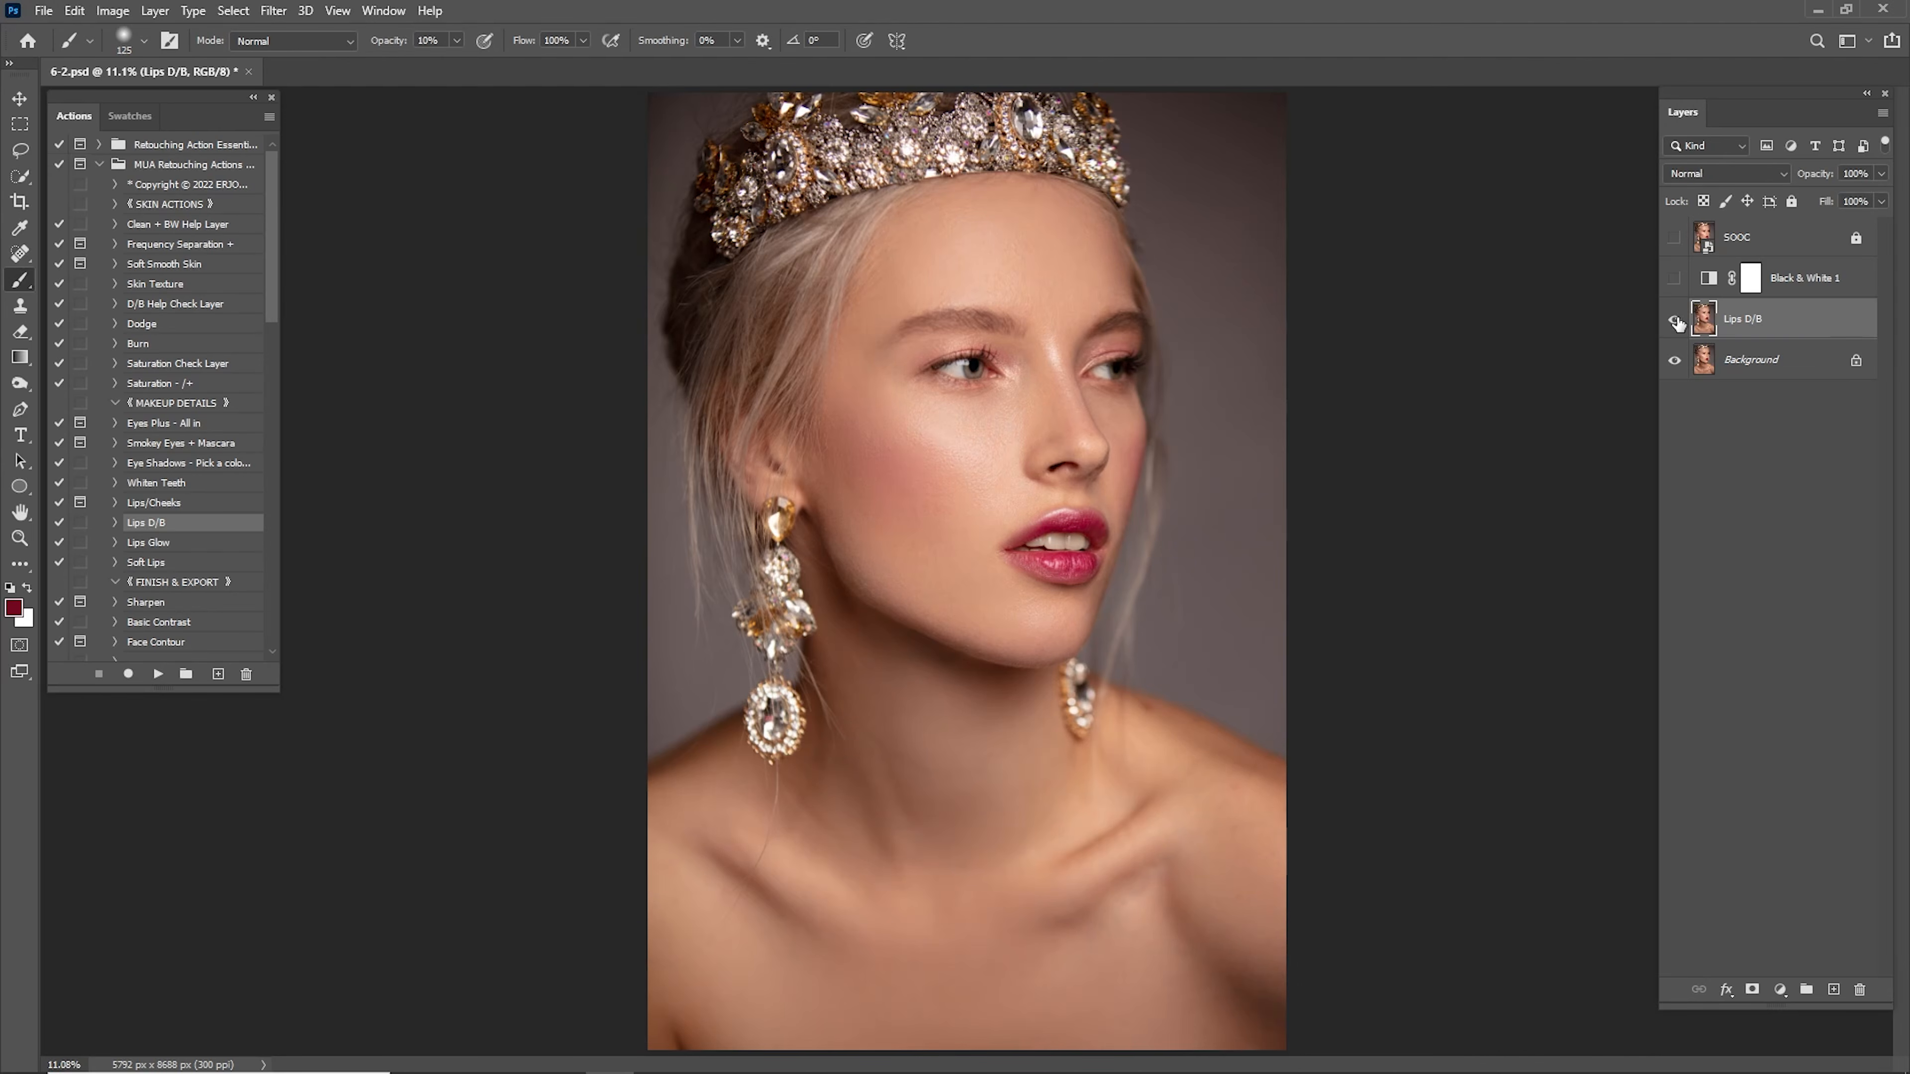
Run the Lips Glow action and paint the glow over both lips on its mask with a 100% opacity soft brush.
click(164, 545)
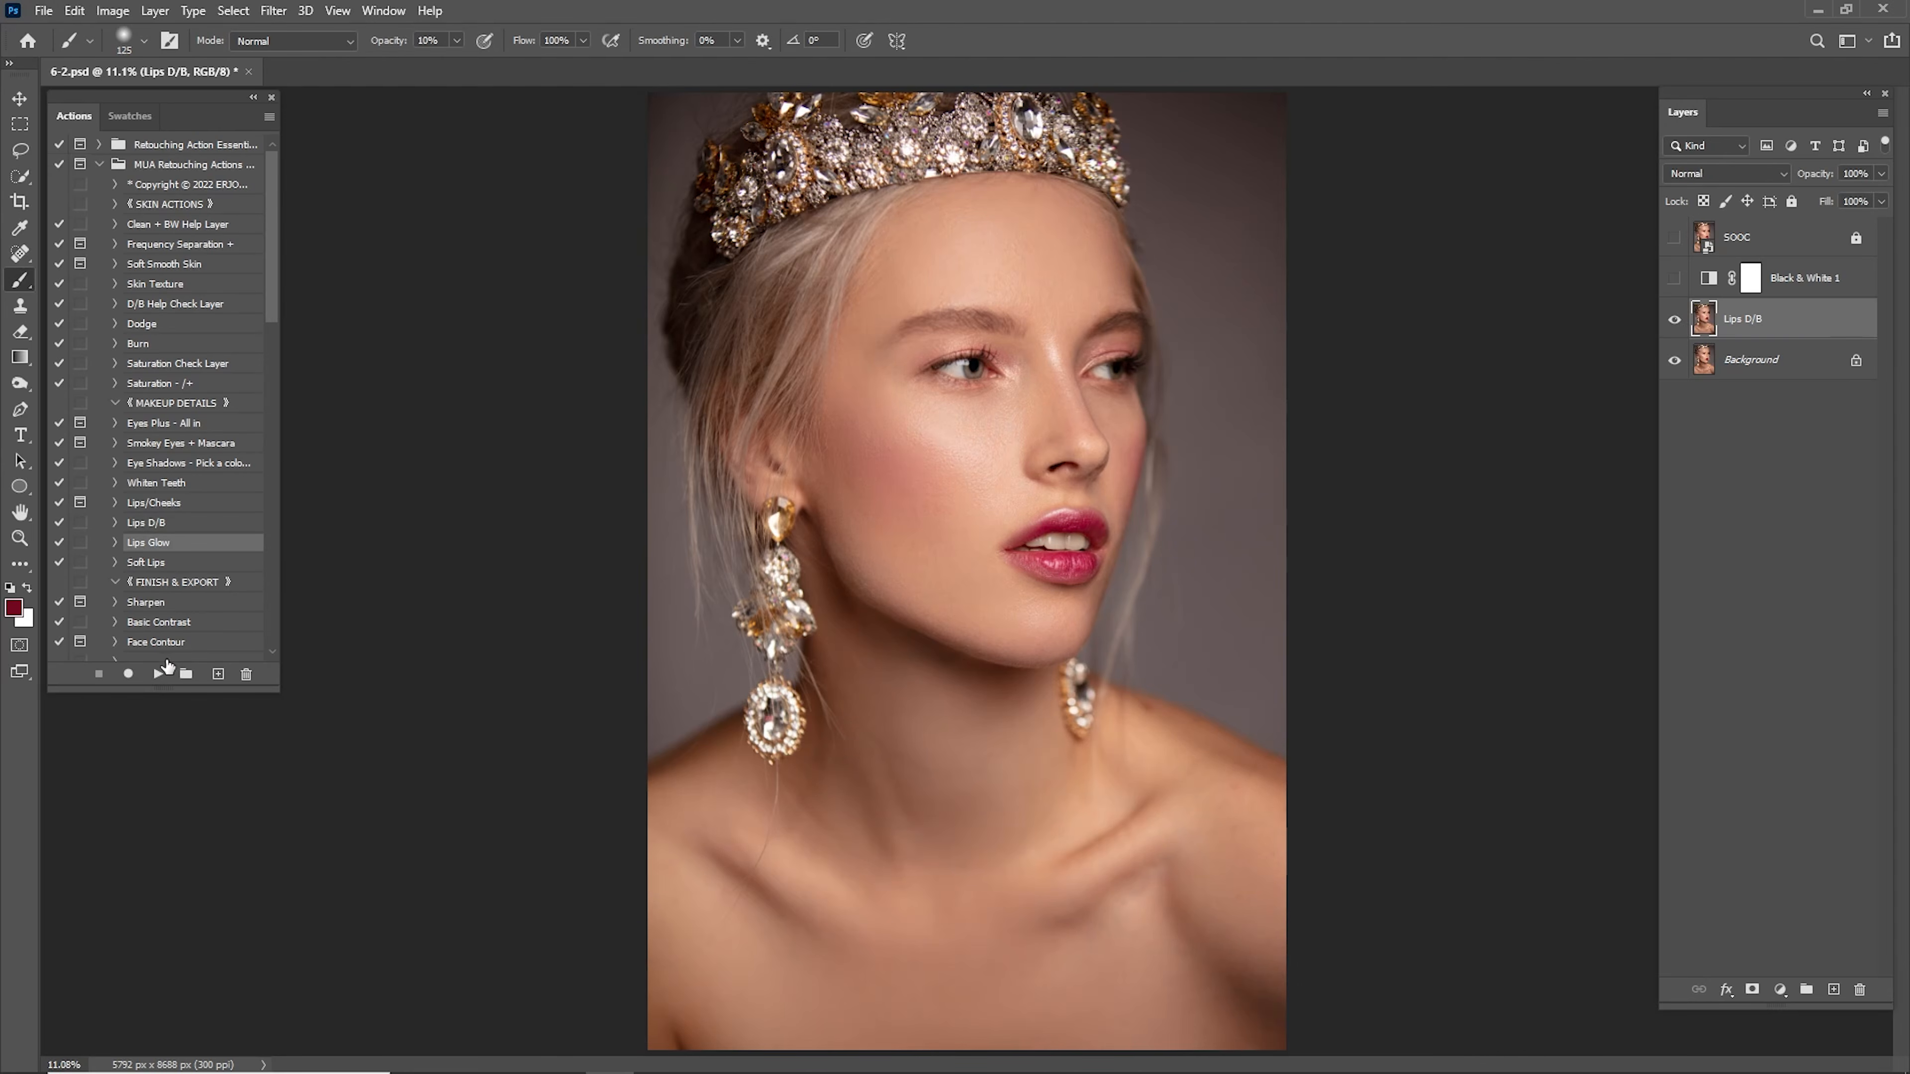
click(169, 673)
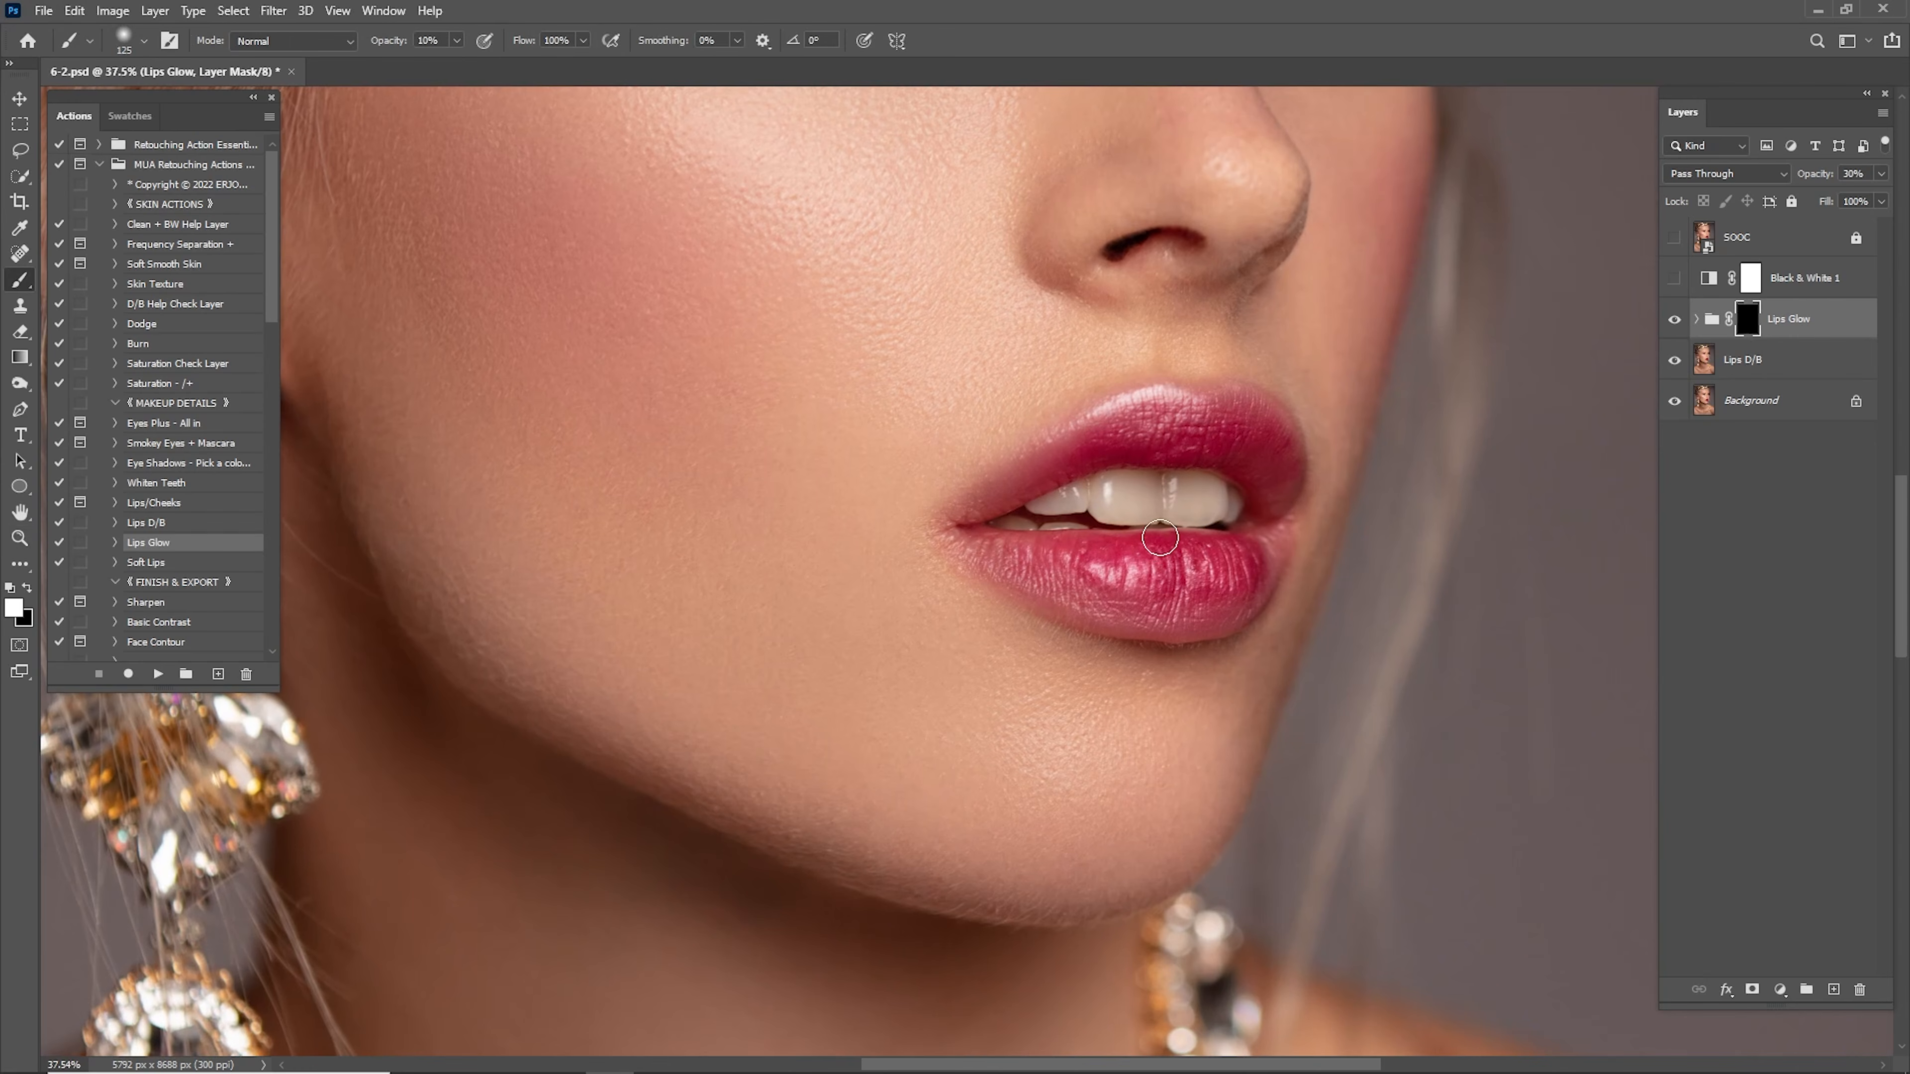
key(bracketright)
mouse_move(1173, 427)
mouse_down()
mouse_move(1089, 447)
mouse_move(965, 517)
mouse_move(991, 502)
mouse_move(970, 538)
mouse_move(1168, 589)
mouse_move(1199, 572)
mouse_move(1221, 613)
mouse_move(1238, 579)
mouse_move(1205, 578)
mouse_move(1276, 538)
mouse_move(1269, 429)
mouse_move(1222, 417)
mouse_move(1071, 449)
mouse_move(958, 542)
mouse_move(1143, 570)
mouse_move(1055, 574)
mouse_move(1091, 591)
mouse_move(1214, 594)
mouse_move(1136, 611)
mouse_move(1241, 573)
mouse_up()
key(bracketleft)
key(ctrl+0)
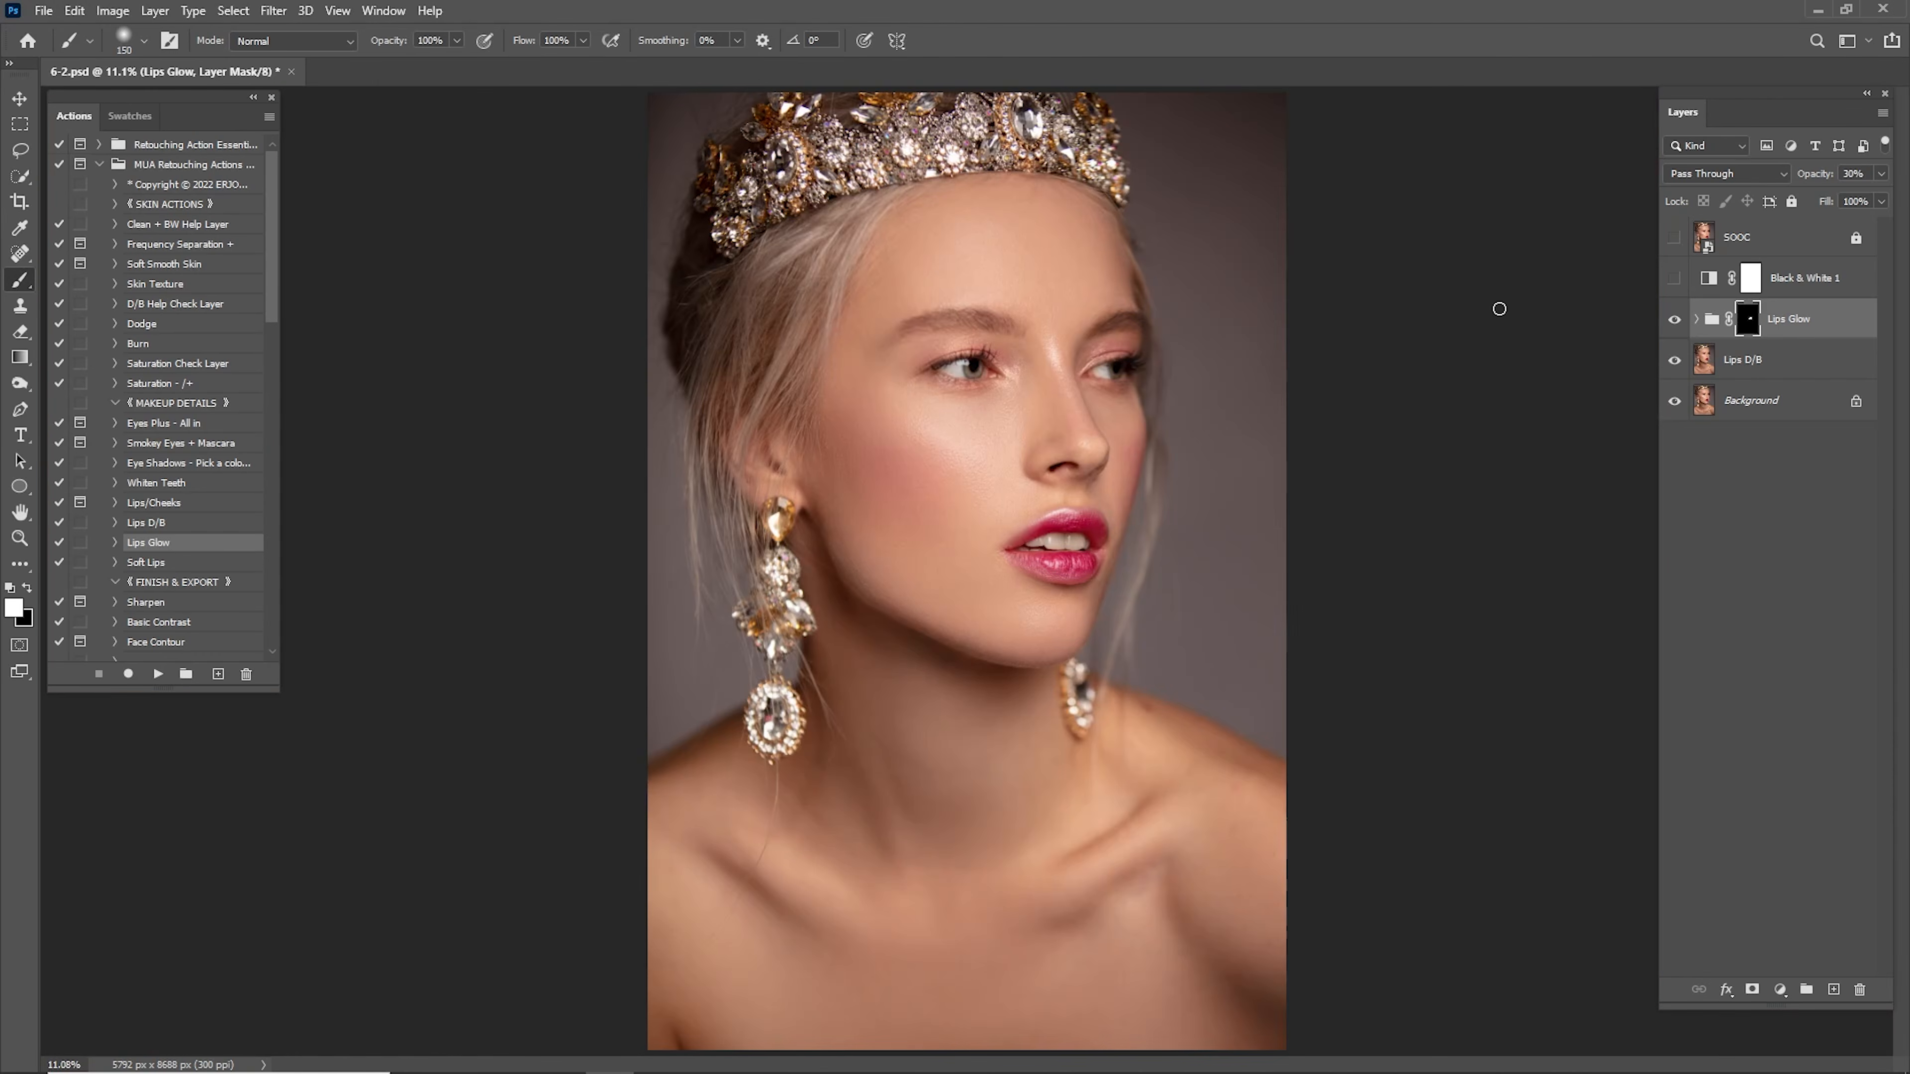
Compare the full portrait with and without the Lips Glow group.
click(1682, 319)
click(1683, 319)
click(1682, 319)
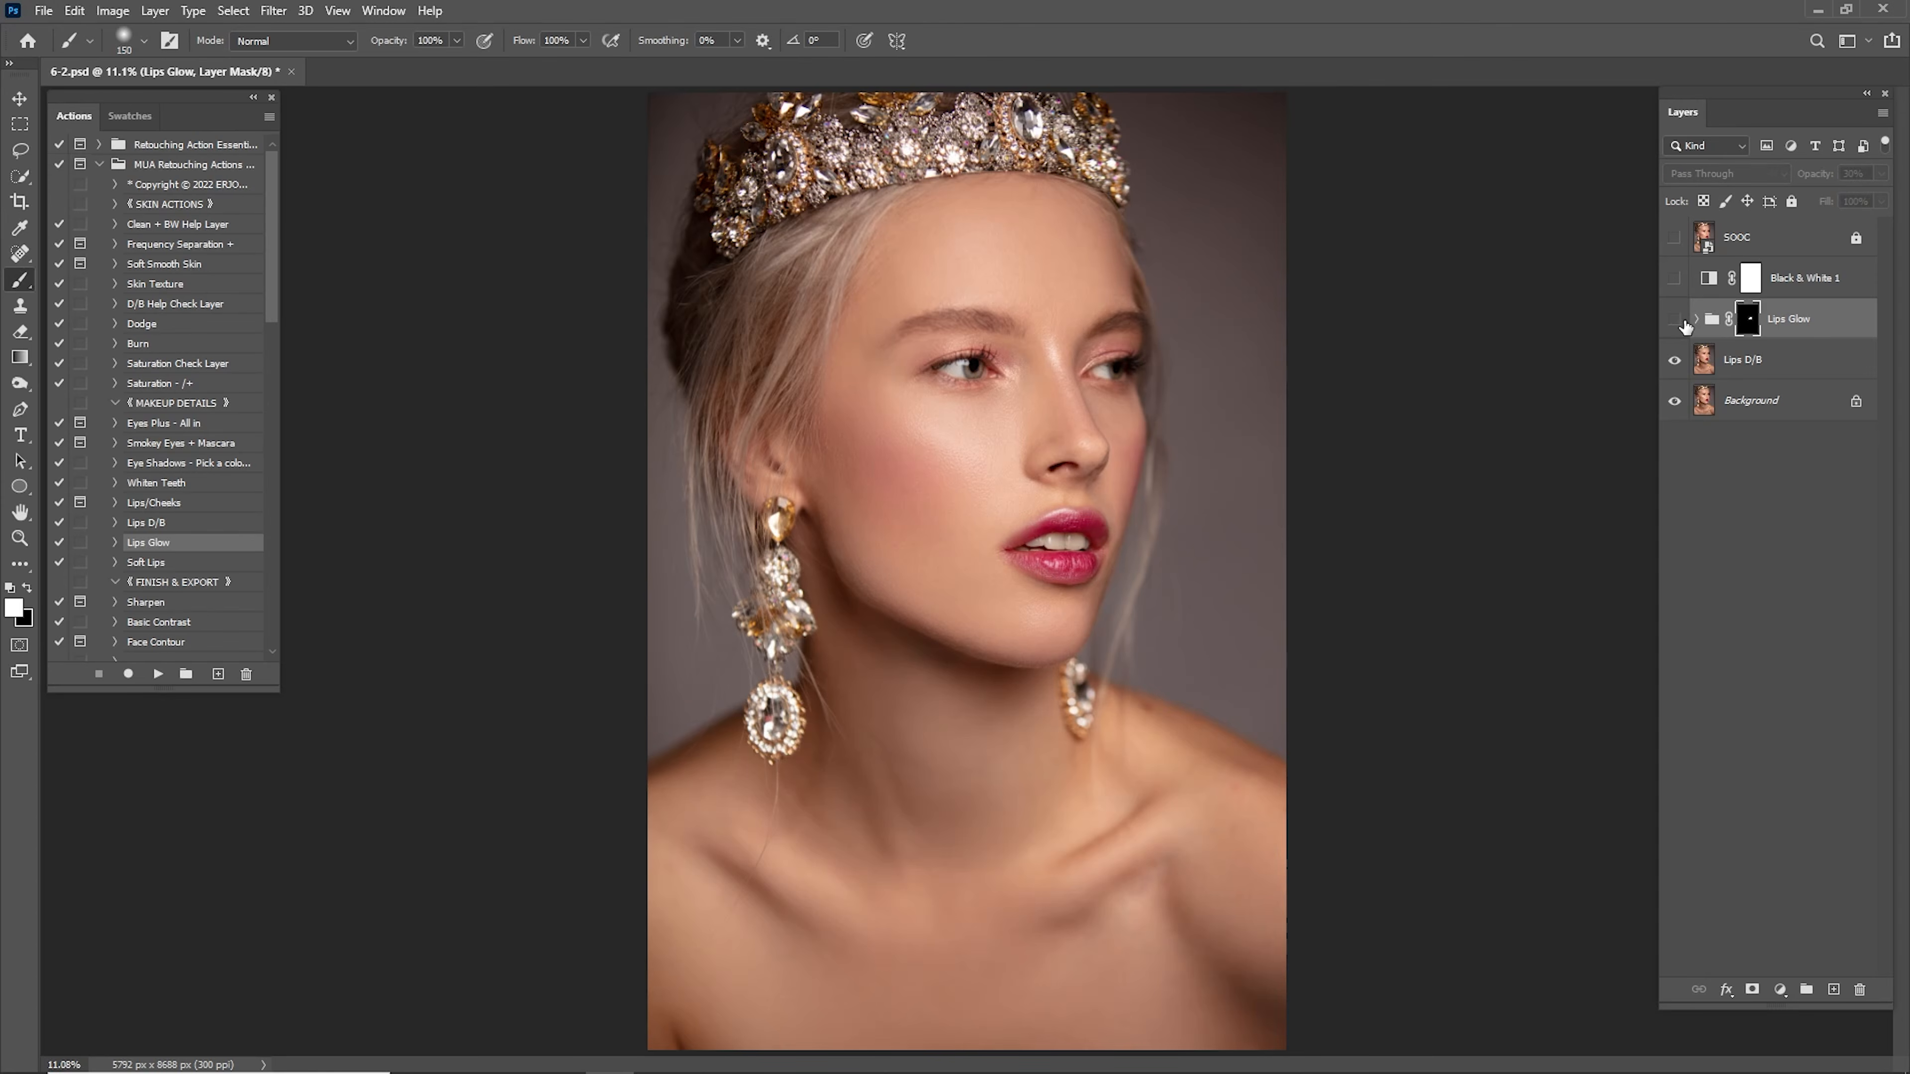
click(1683, 319)
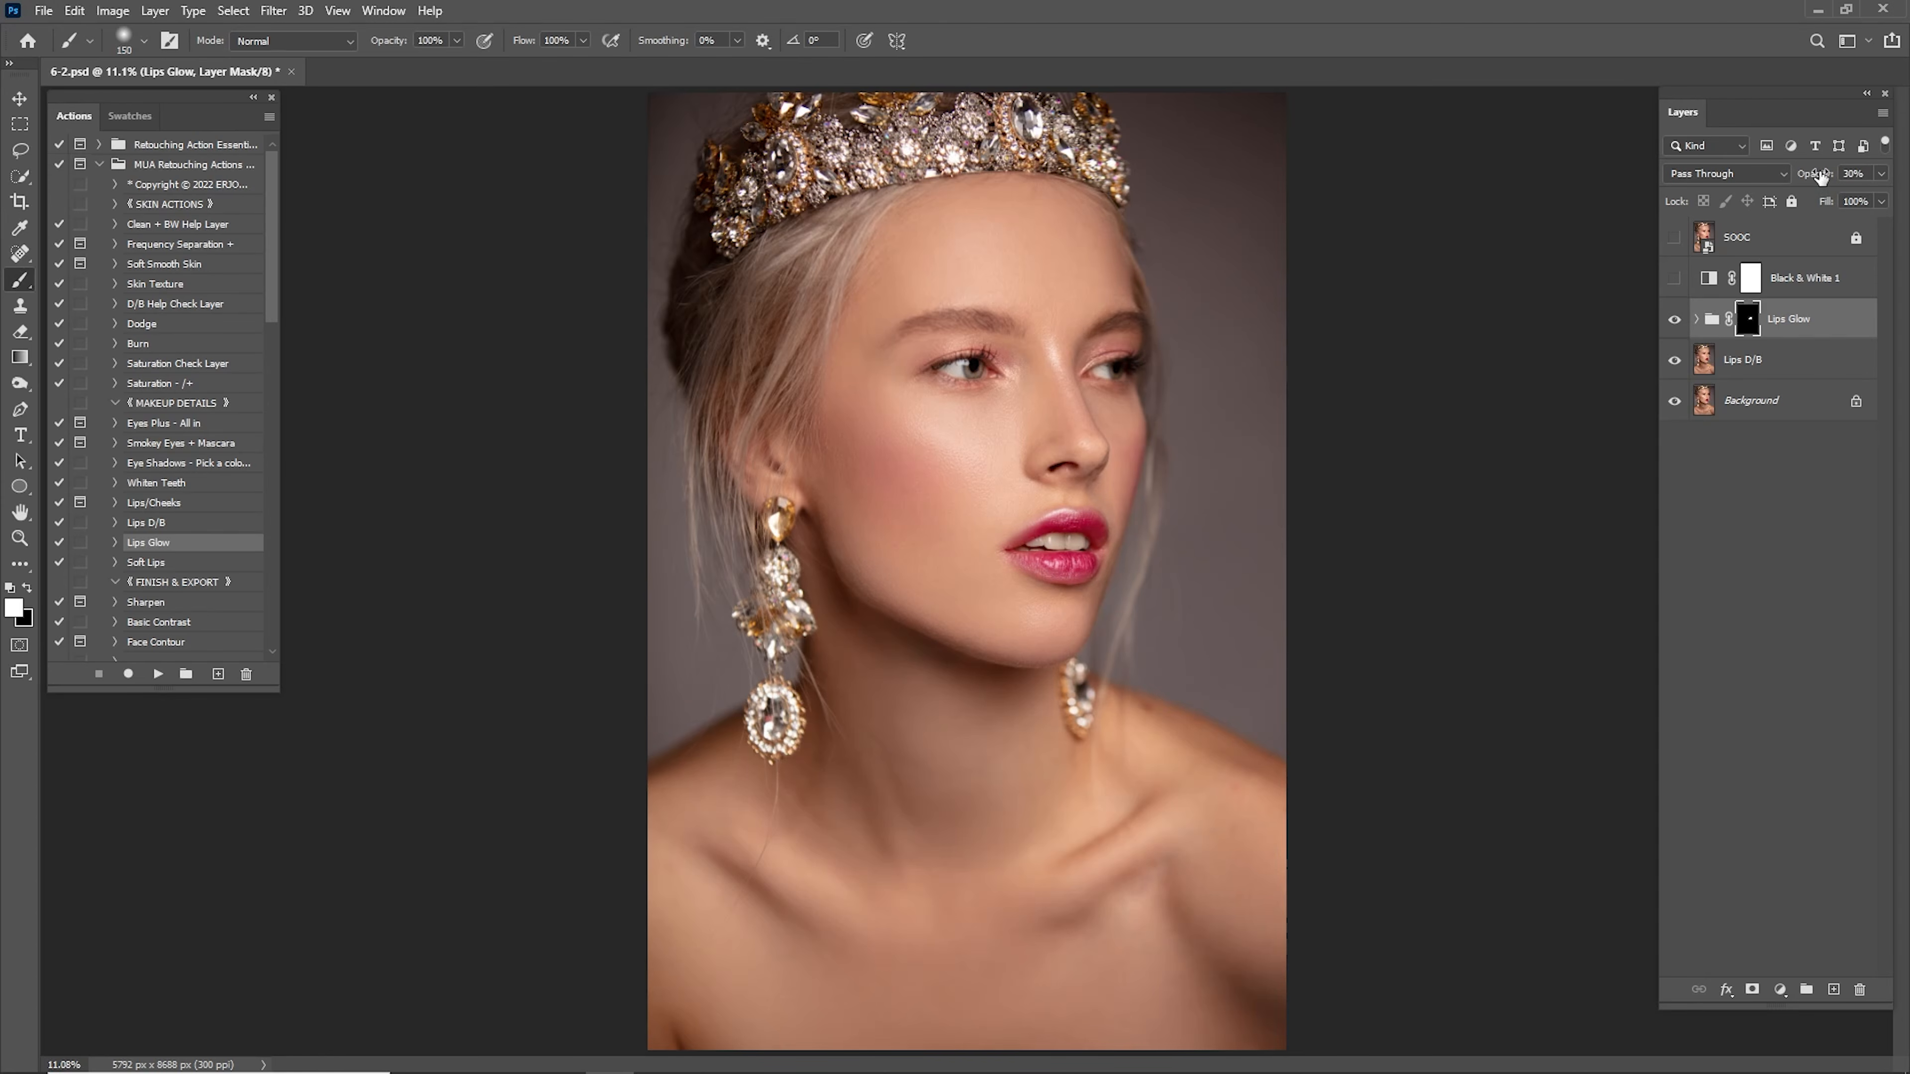
Set the Lips Glow group's opacity to 15% and check the lips with and without it.
drag(1820, 175, 1869, 199)
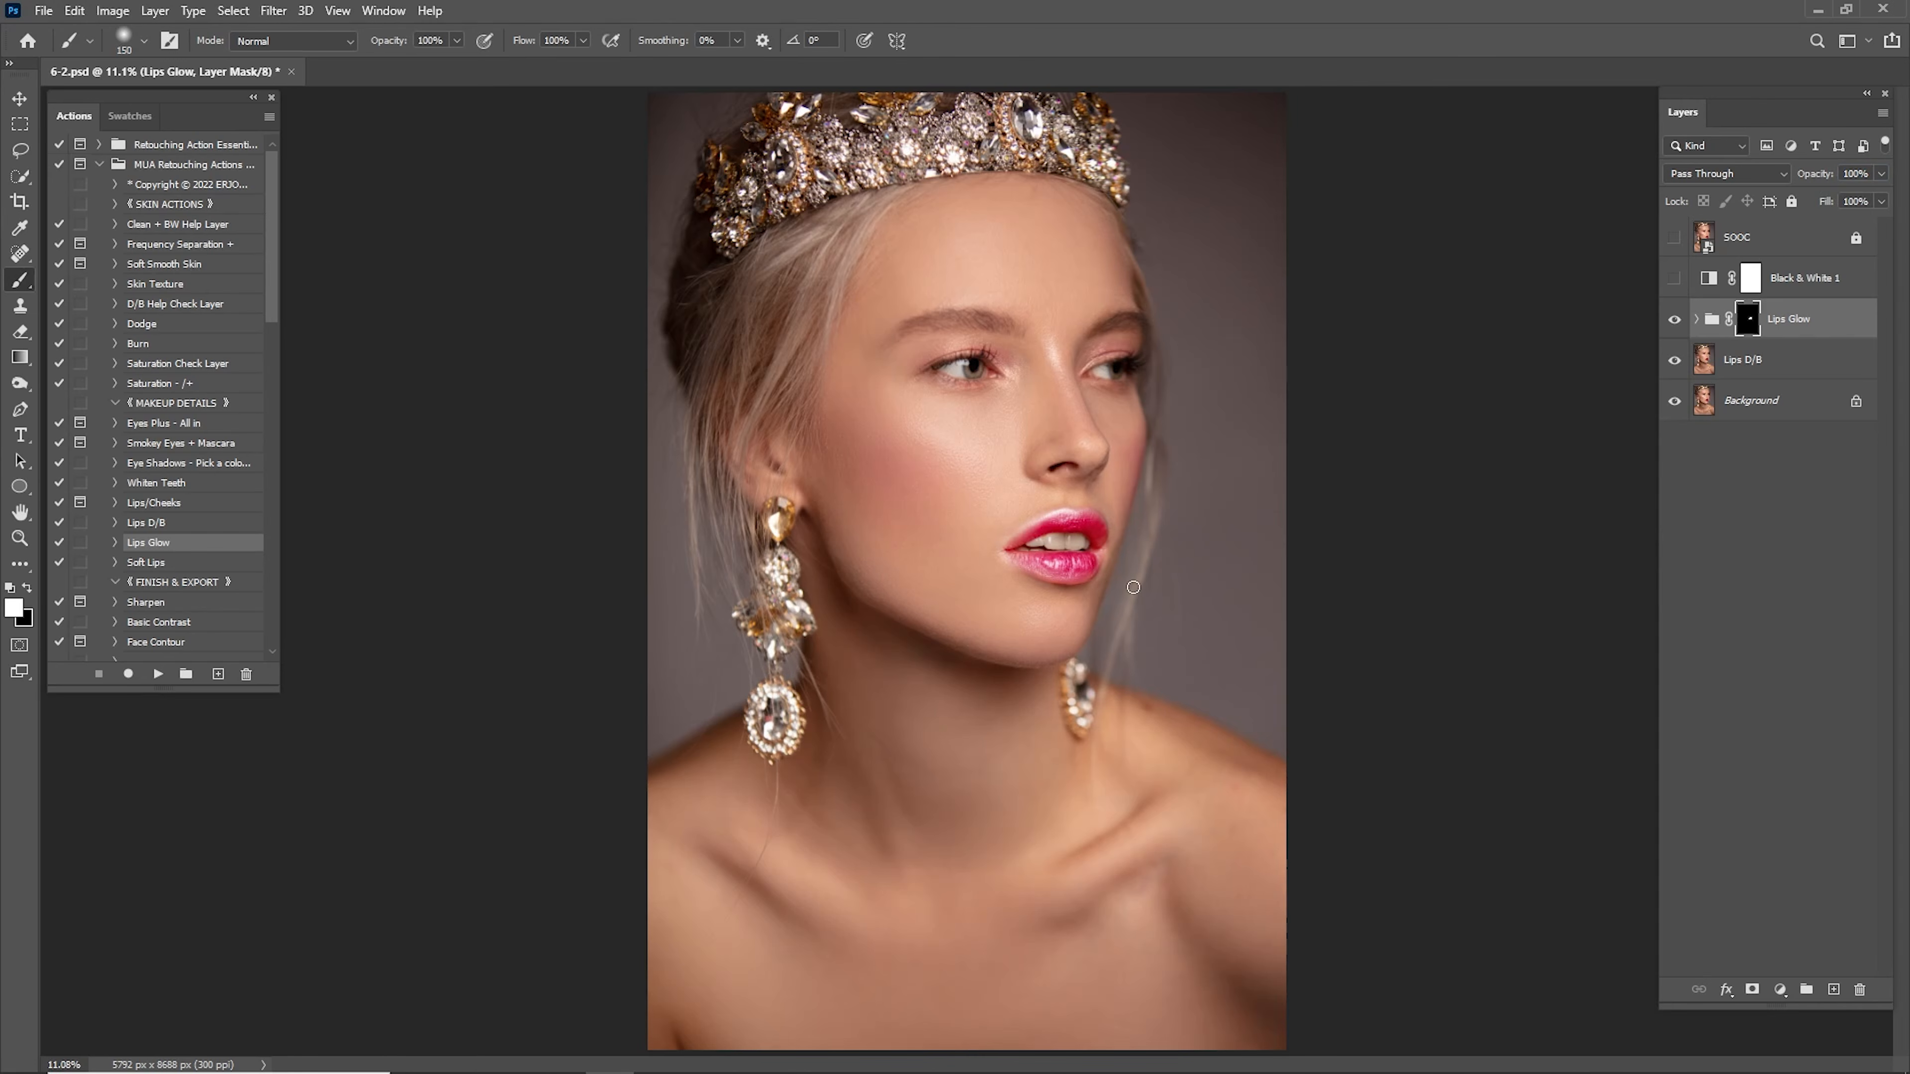
key(ctrl+z)
key(z)
drag(1079, 523, 1478, 512)
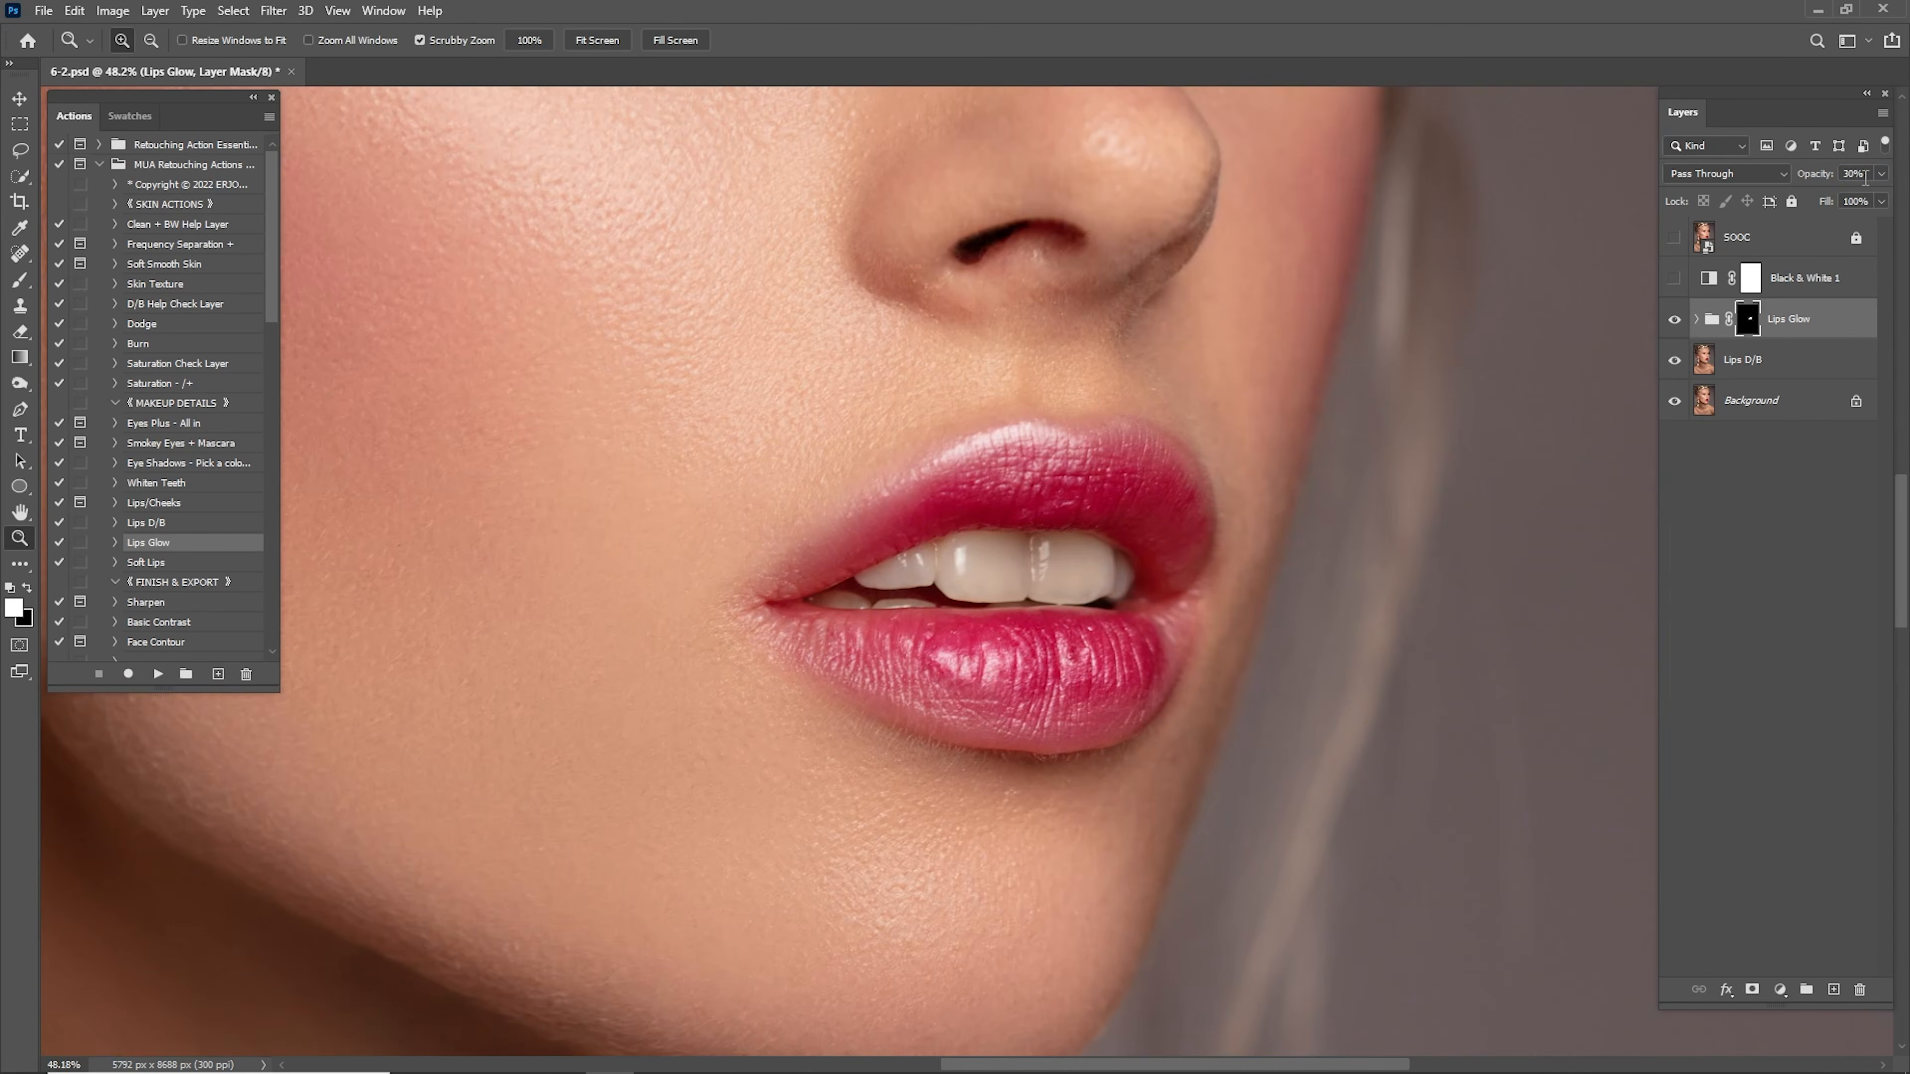
text(15)
drag(1343, 493, 1318, 512)
click(1675, 321)
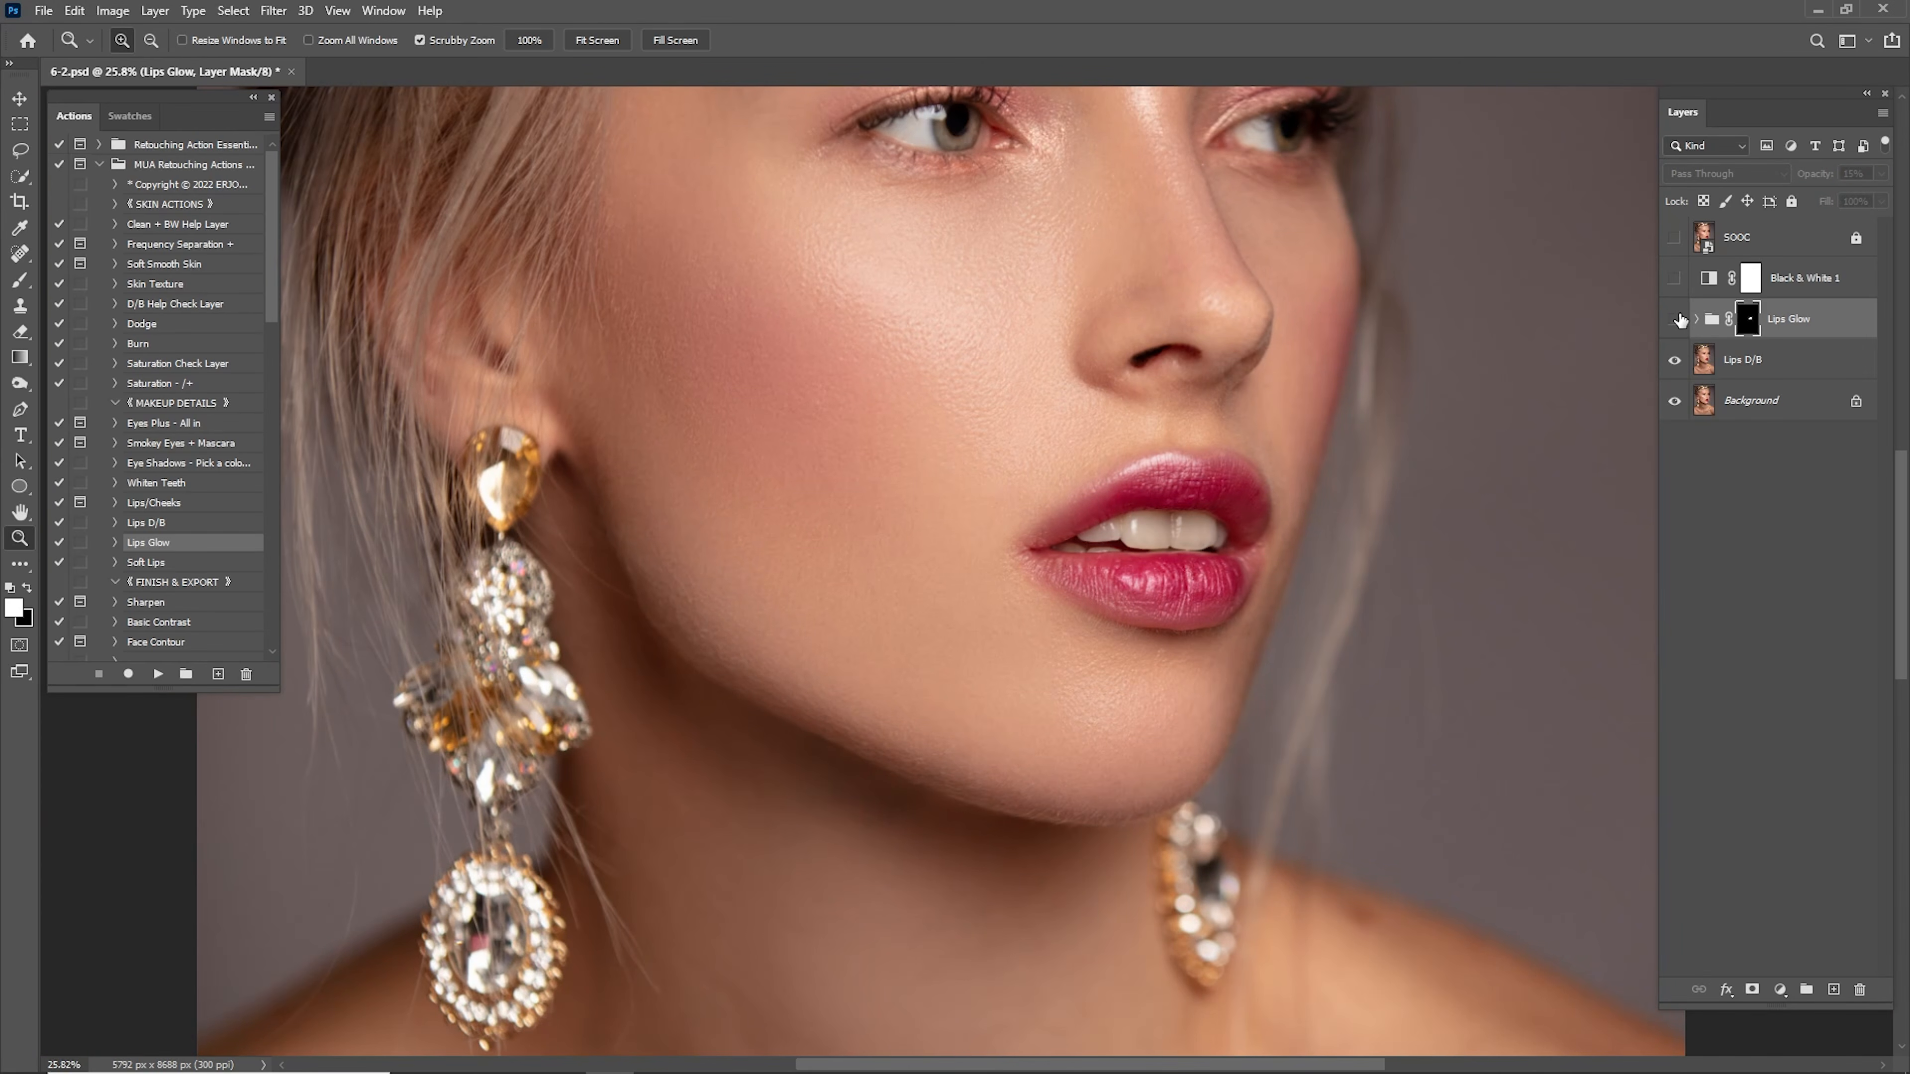
click(1678, 320)
Merge the Lips Glow group with the Lips D/B layer.
shift+click(1744, 359)
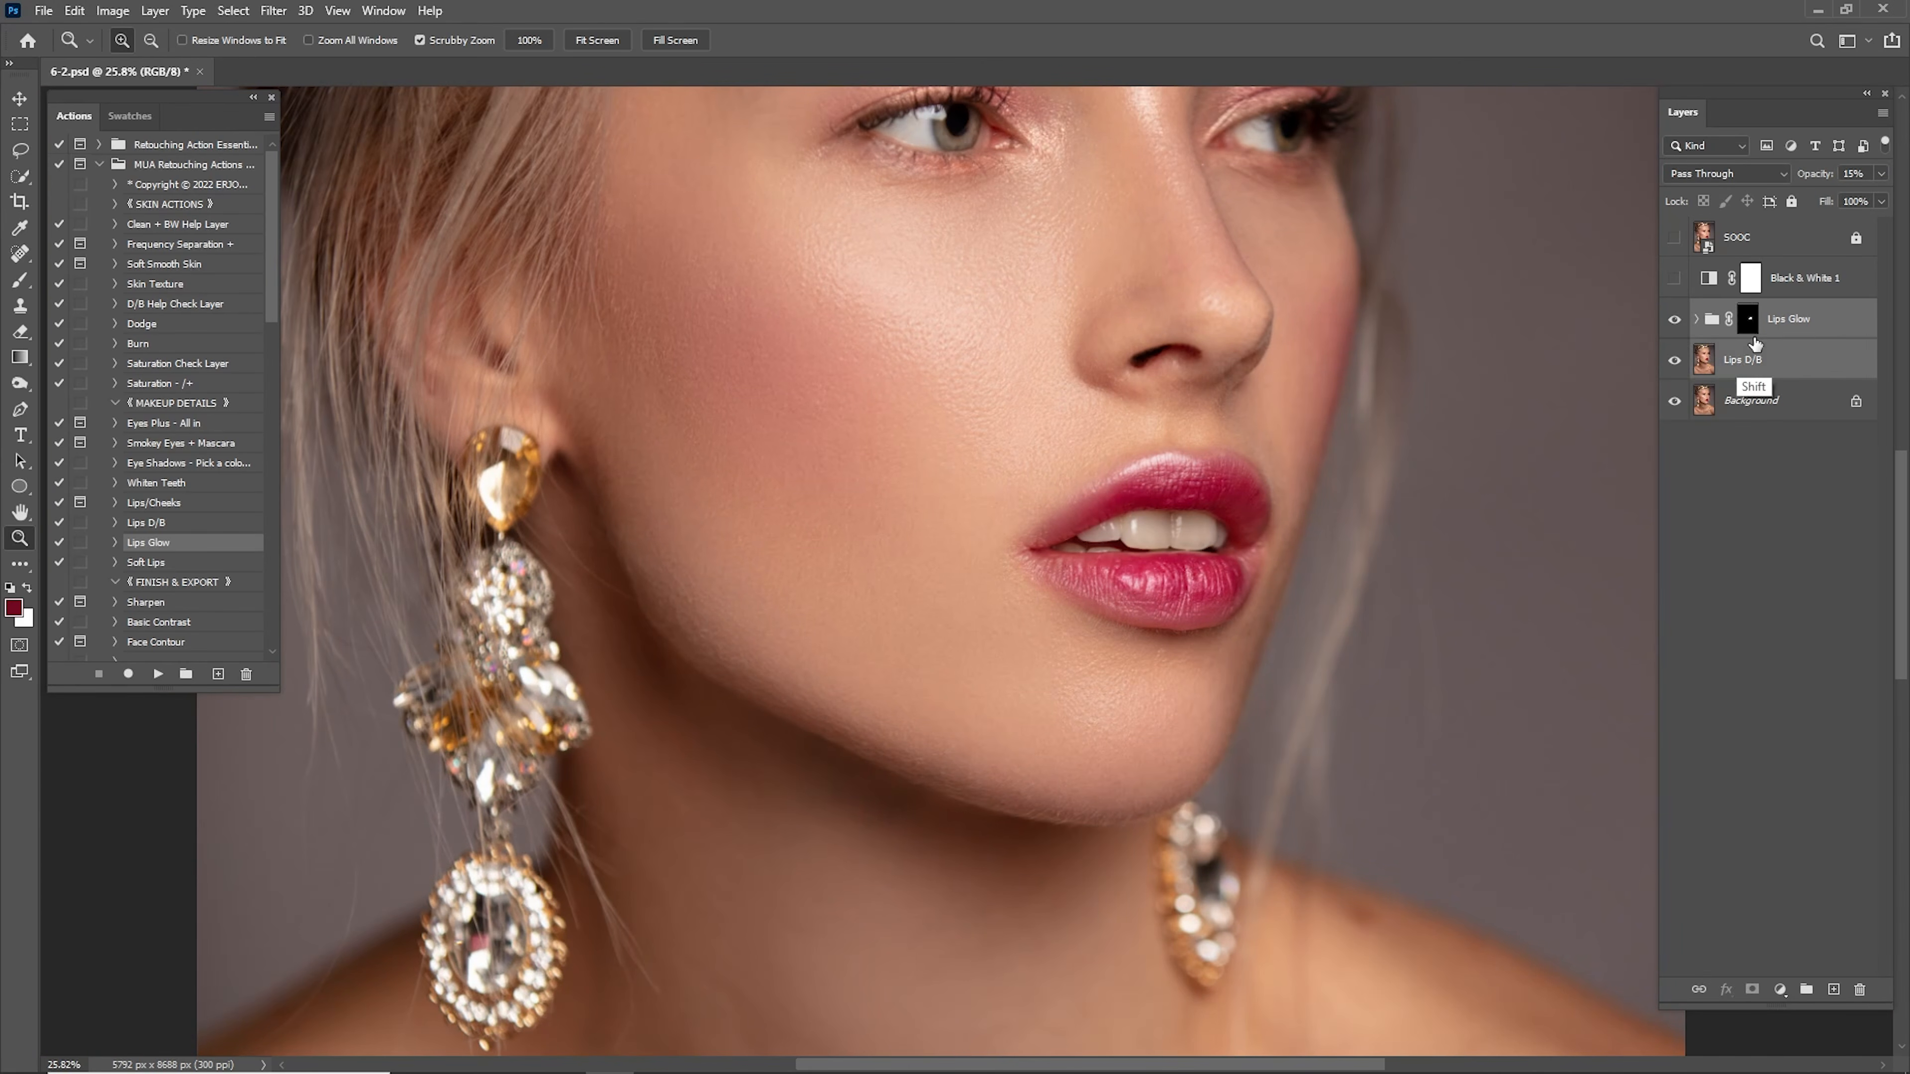
right_click(1801, 361)
click(1664, 915)
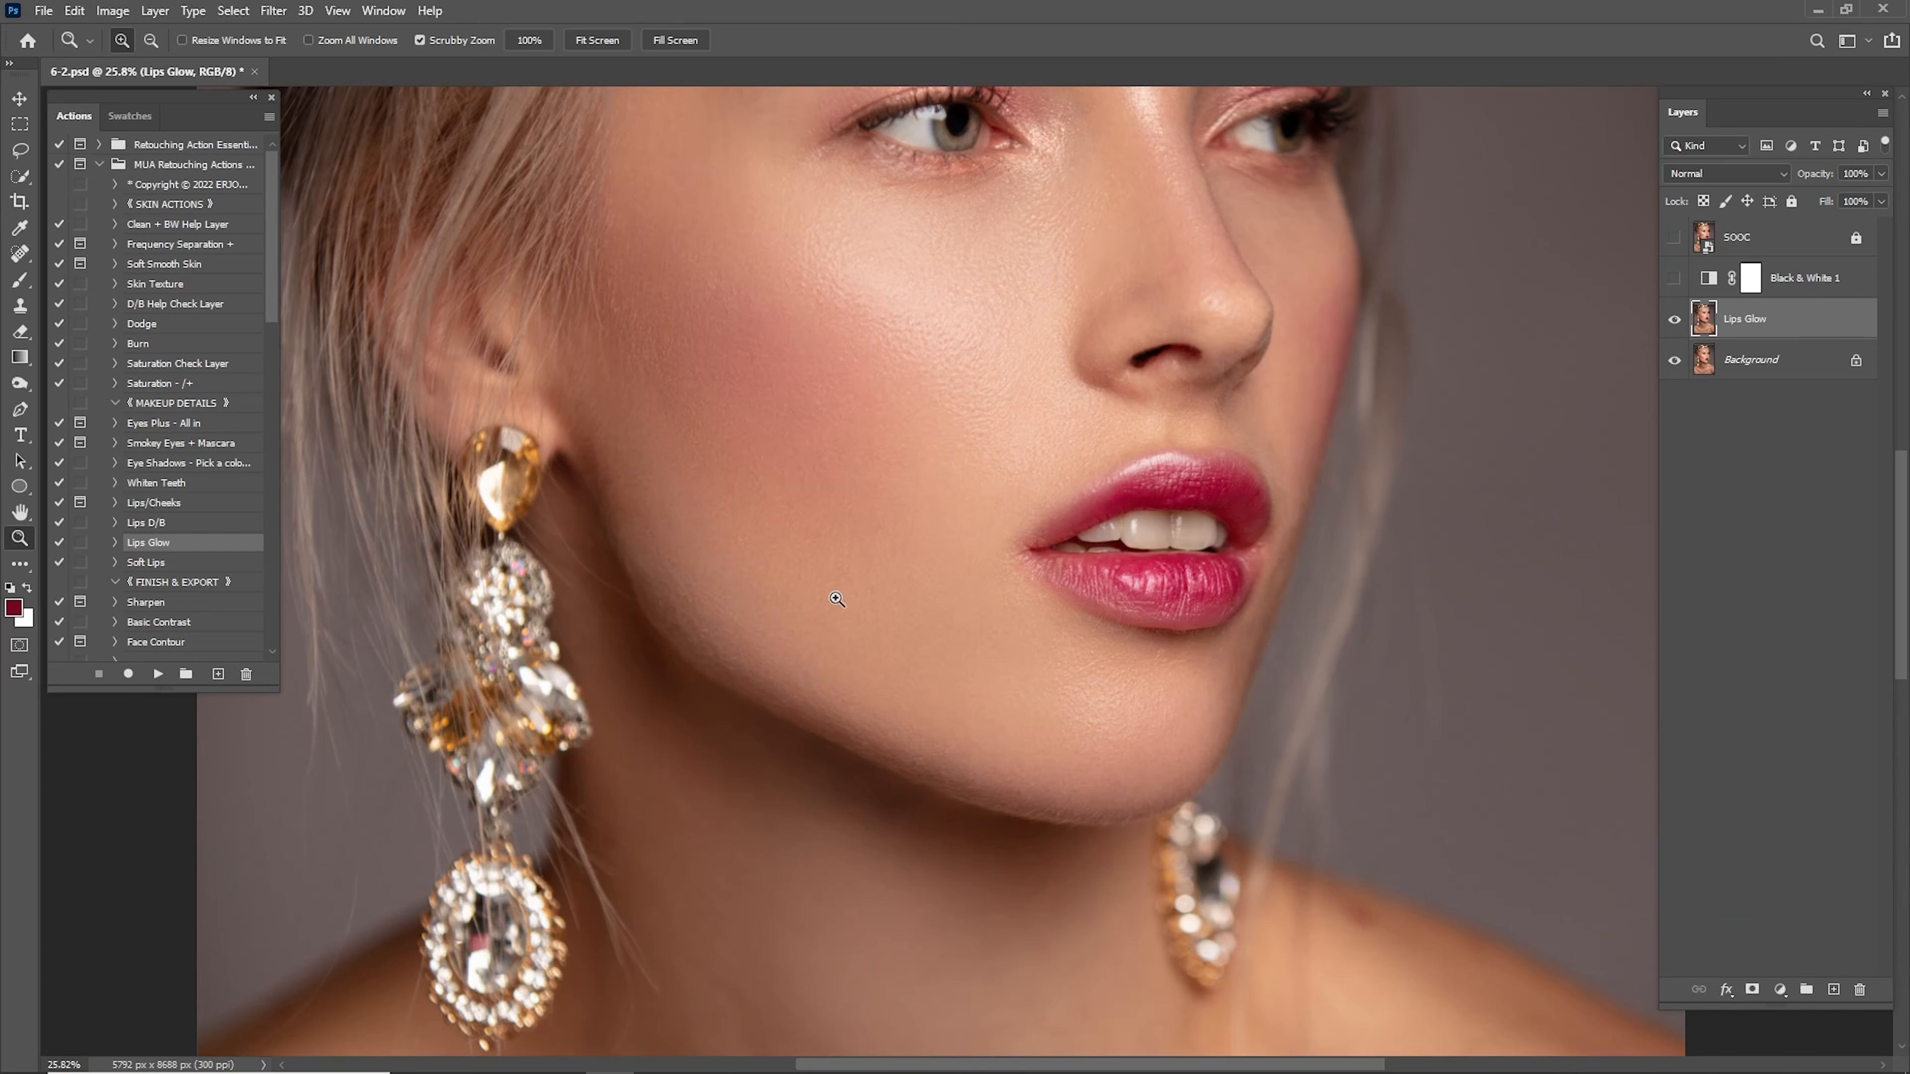
Run the Soft Lips action and paint the softening over the upper and lower lips on its mask.
click(150, 563)
click(157, 673)
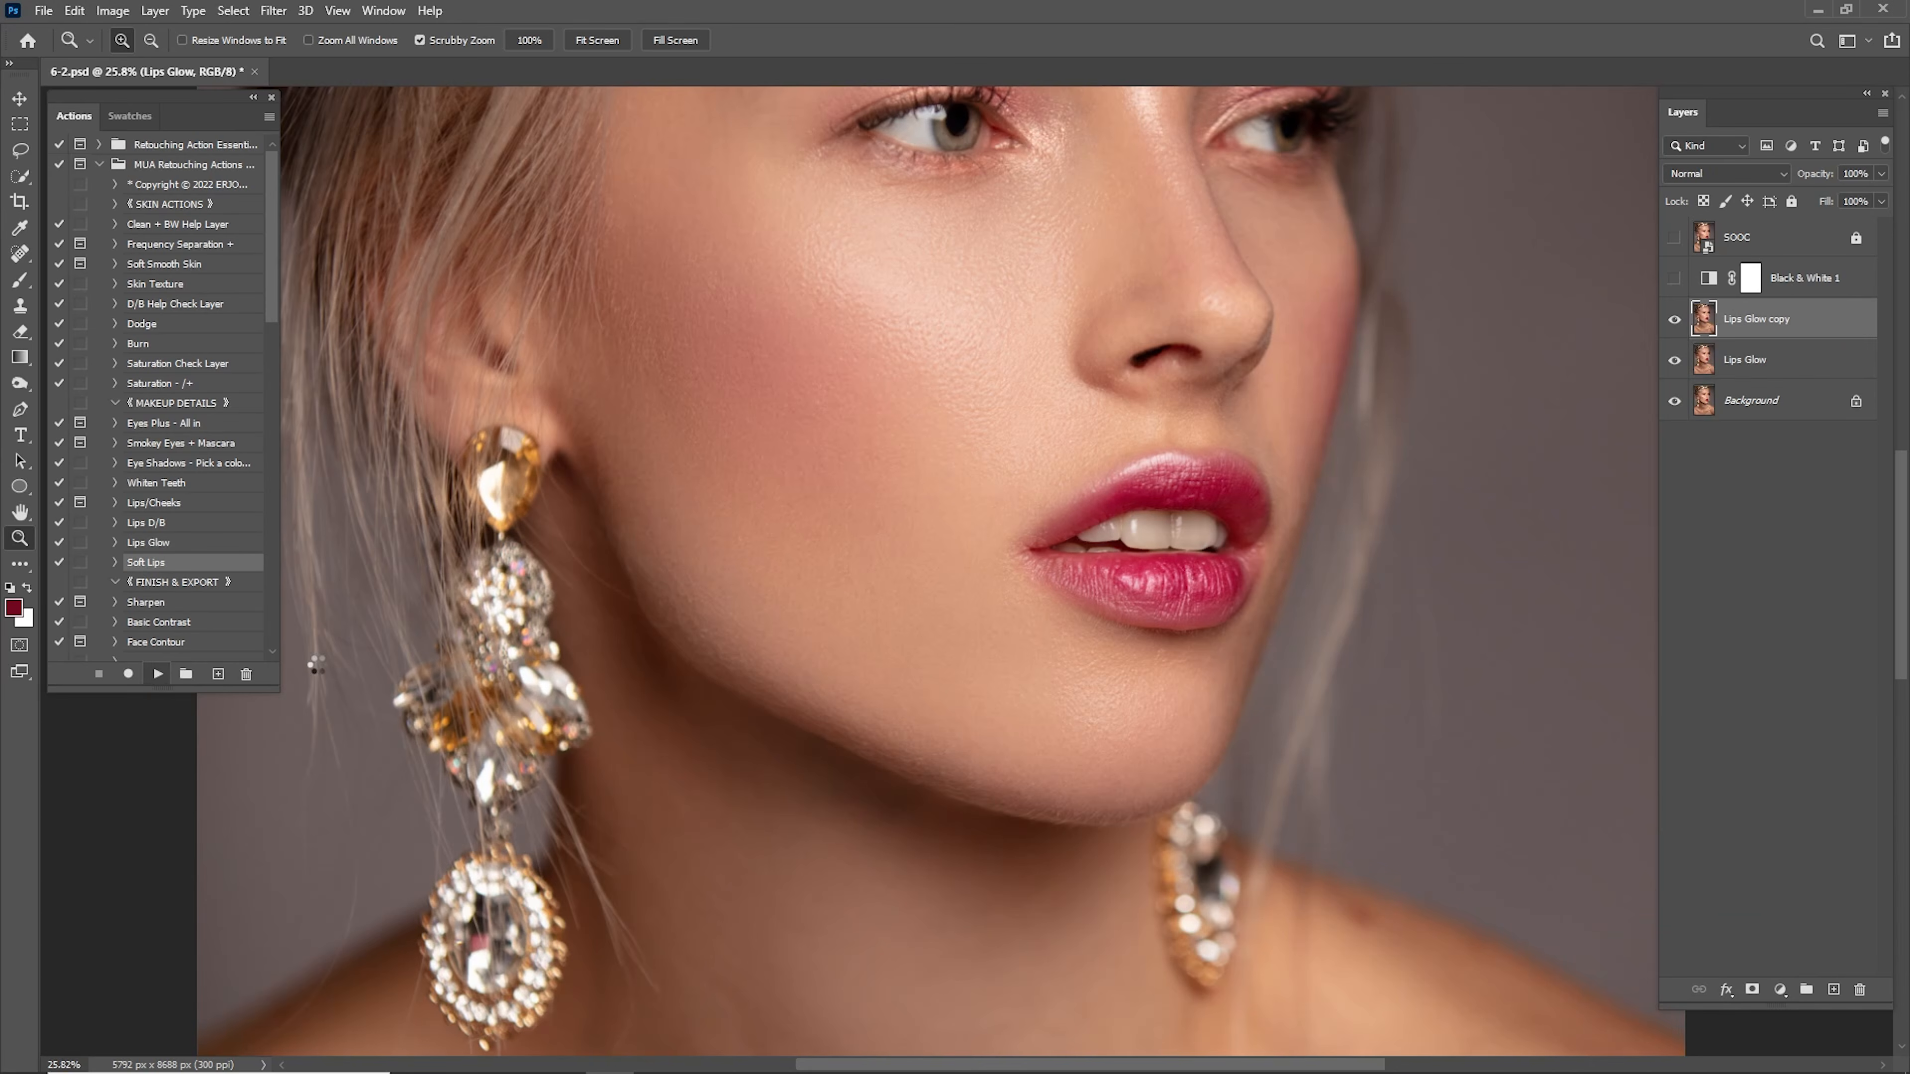
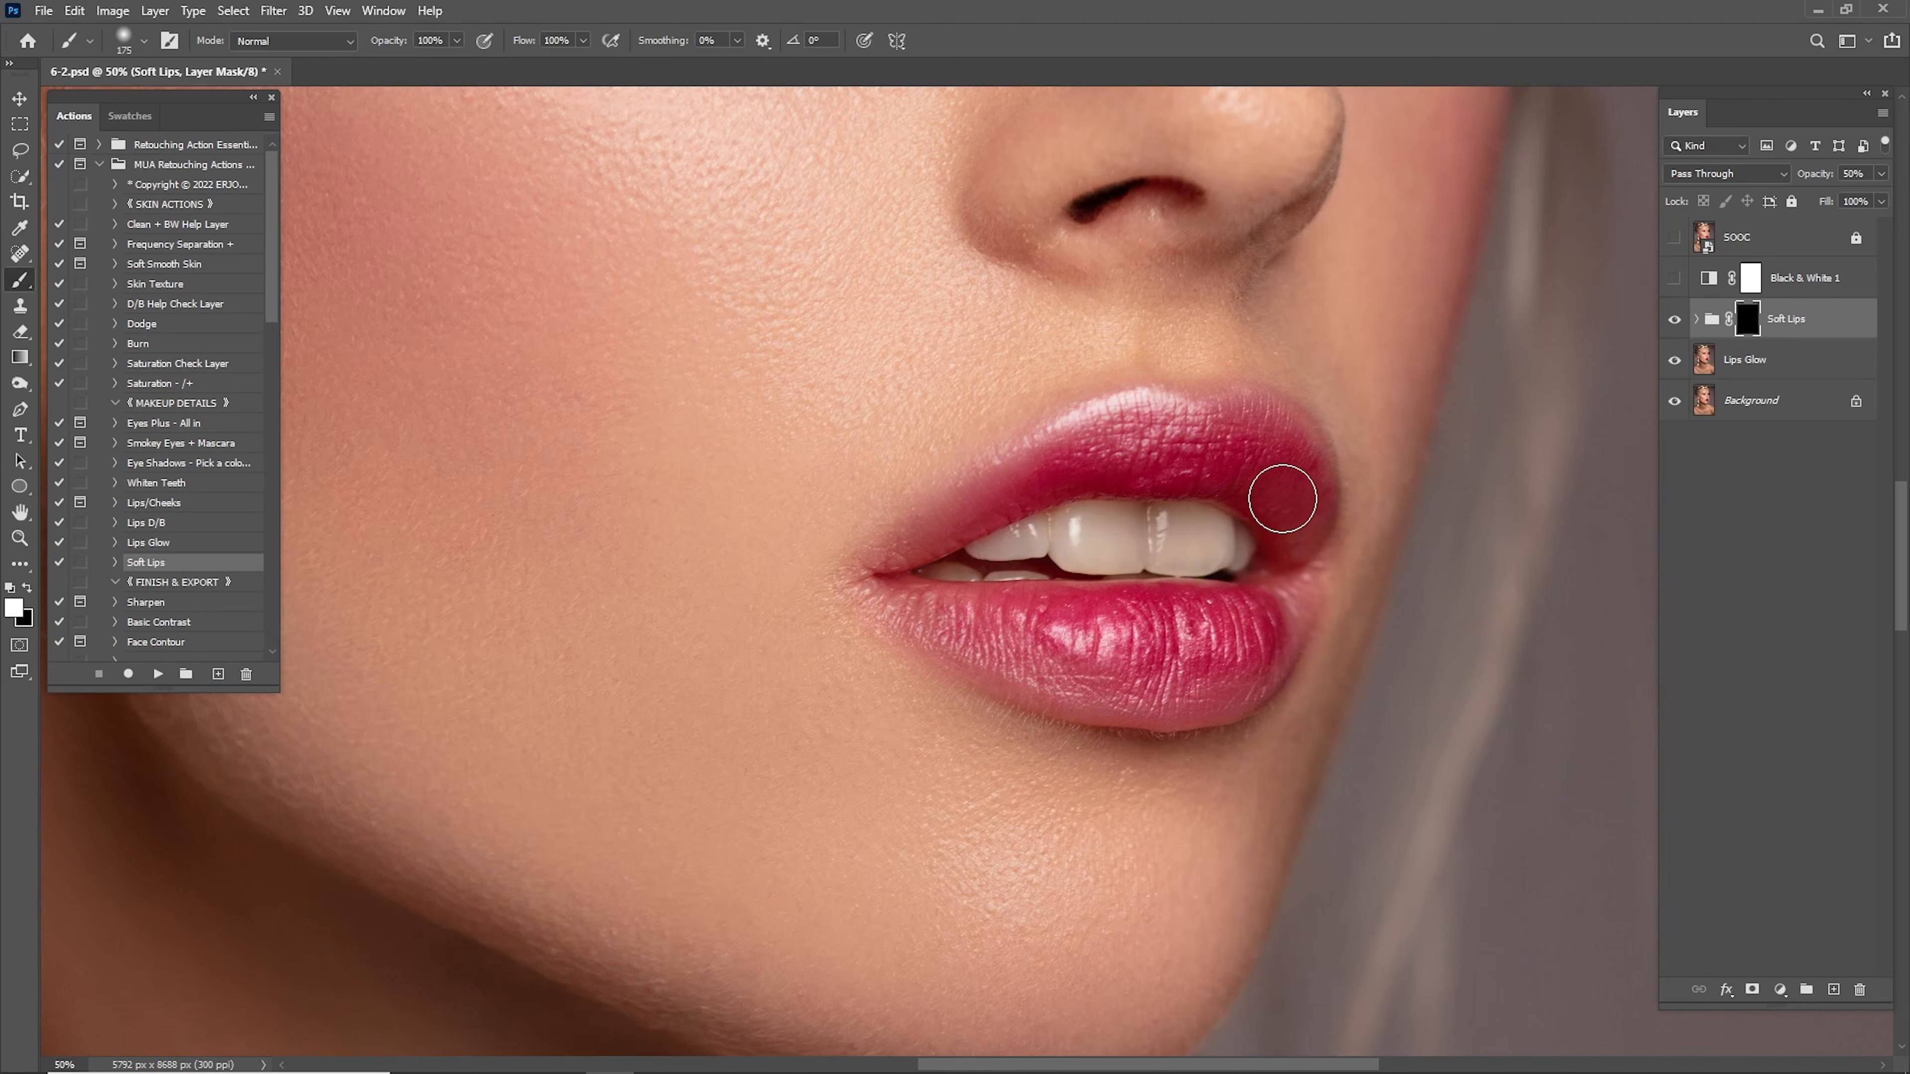
mouse_move(1283, 498)
mouse_down()
mouse_move(1283, 475)
mouse_move(1189, 435)
mouse_move(1112, 440)
mouse_move(1004, 489)
mouse_up()
key(bracketleft)
mouse_move(1094, 659)
mouse_down()
mouse_move(1212, 671)
mouse_move(1255, 642)
mouse_move(1121, 625)
mouse_up()
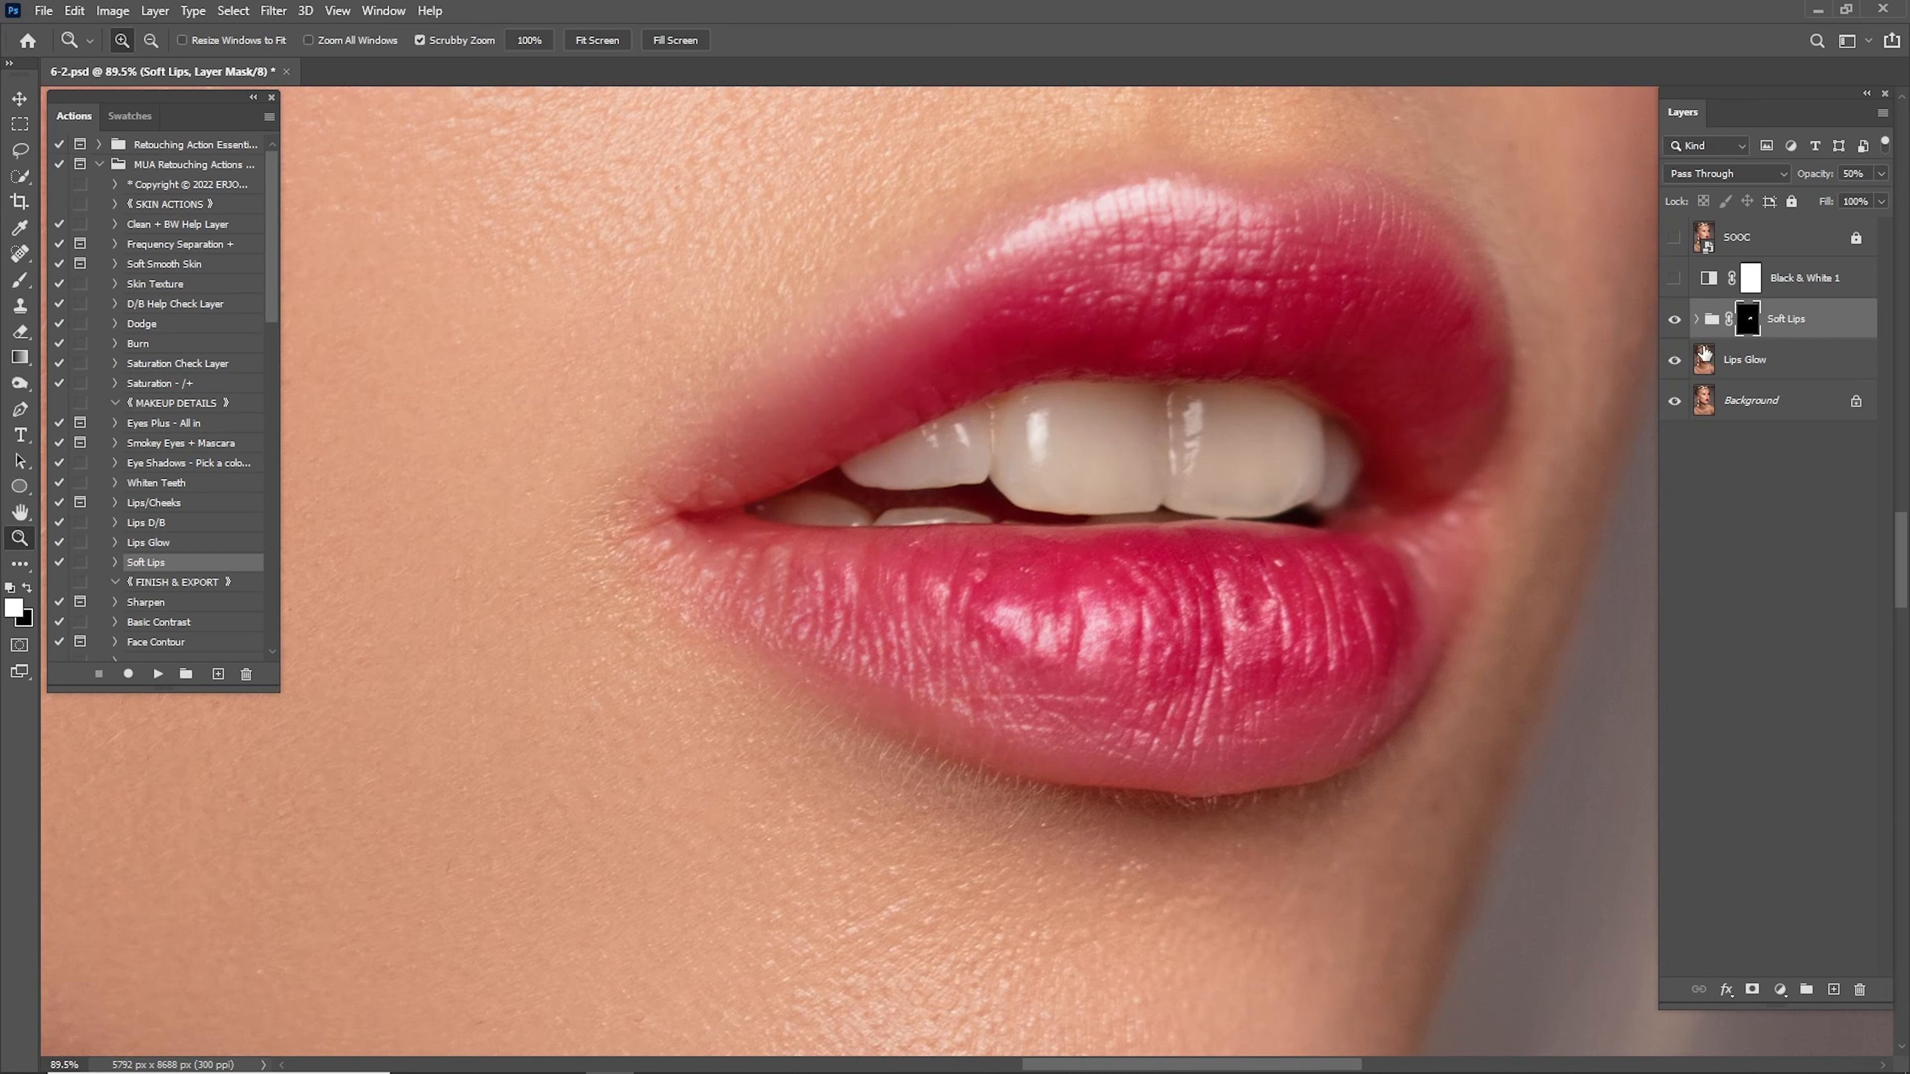
Set the Soft Lips group's opacity to 20% and check the lips with and without it.
click(1673, 324)
click(1678, 322)
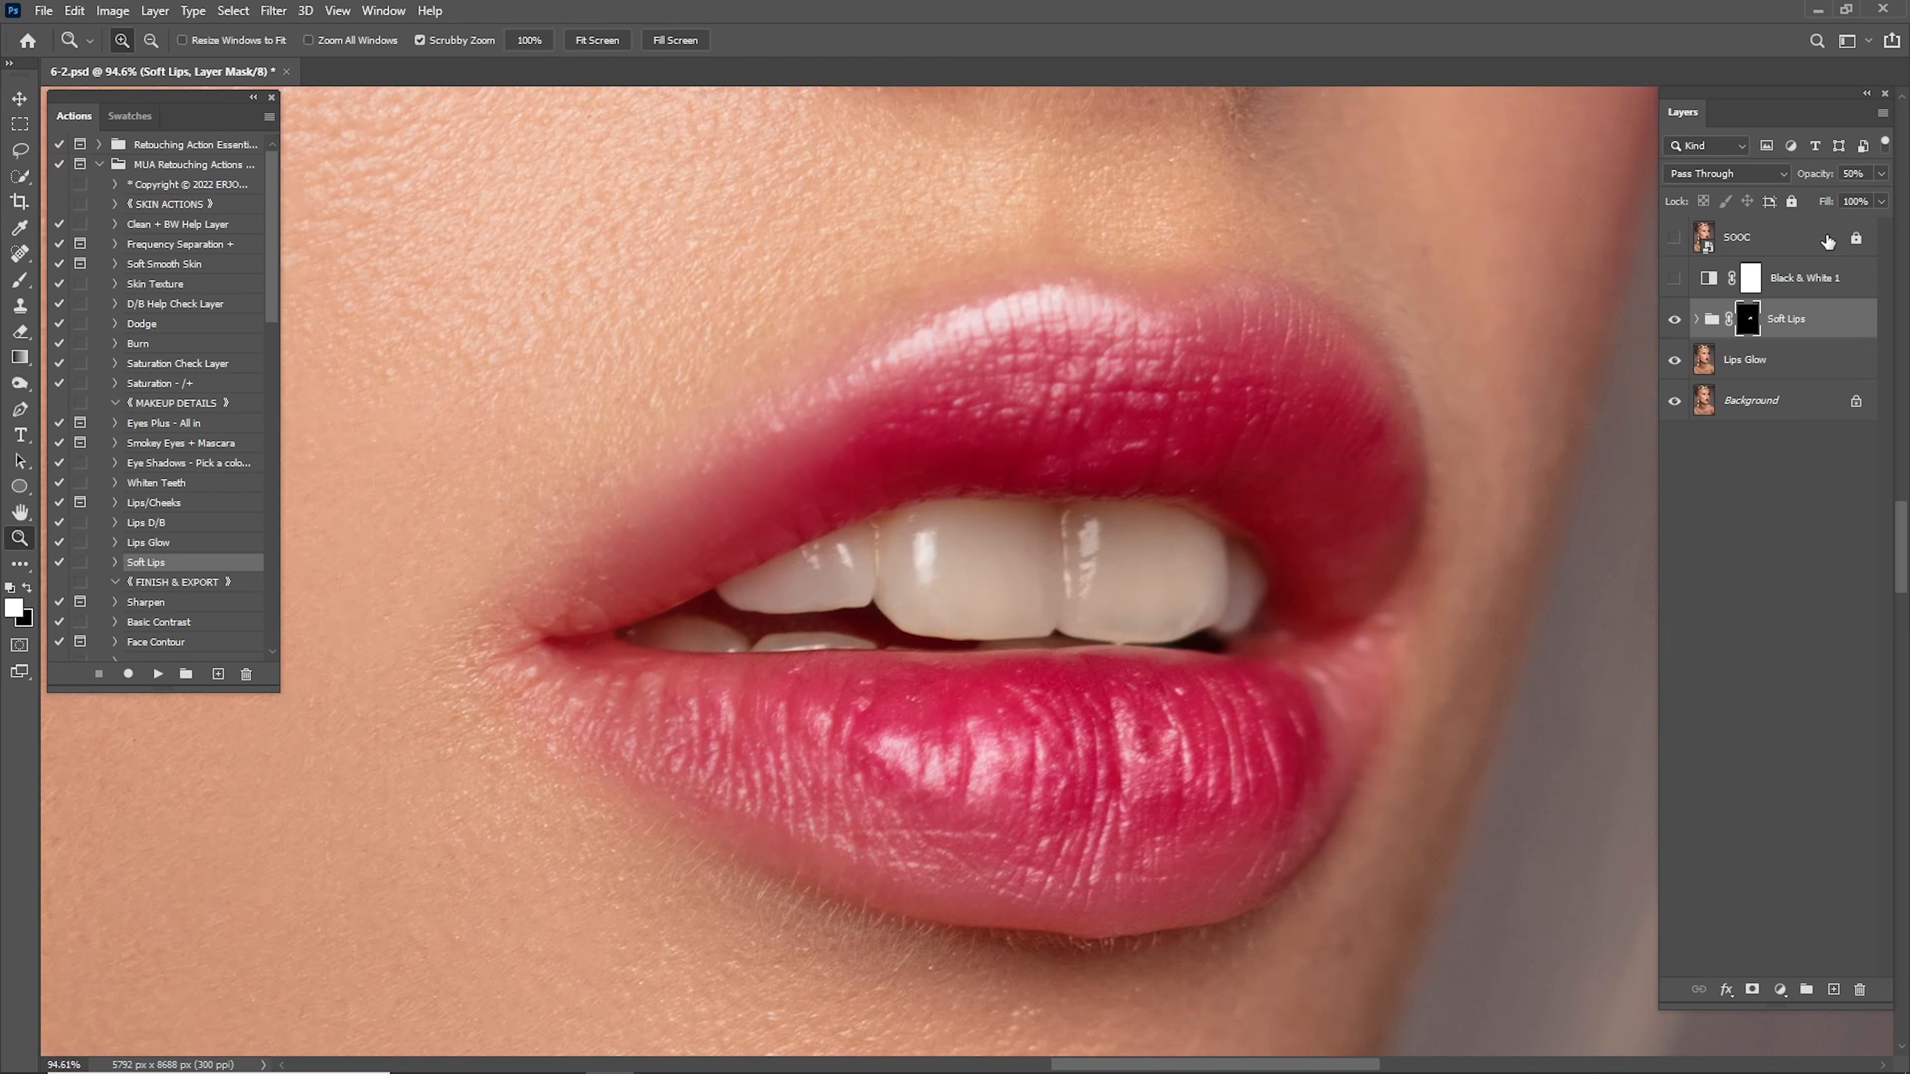
text(20)
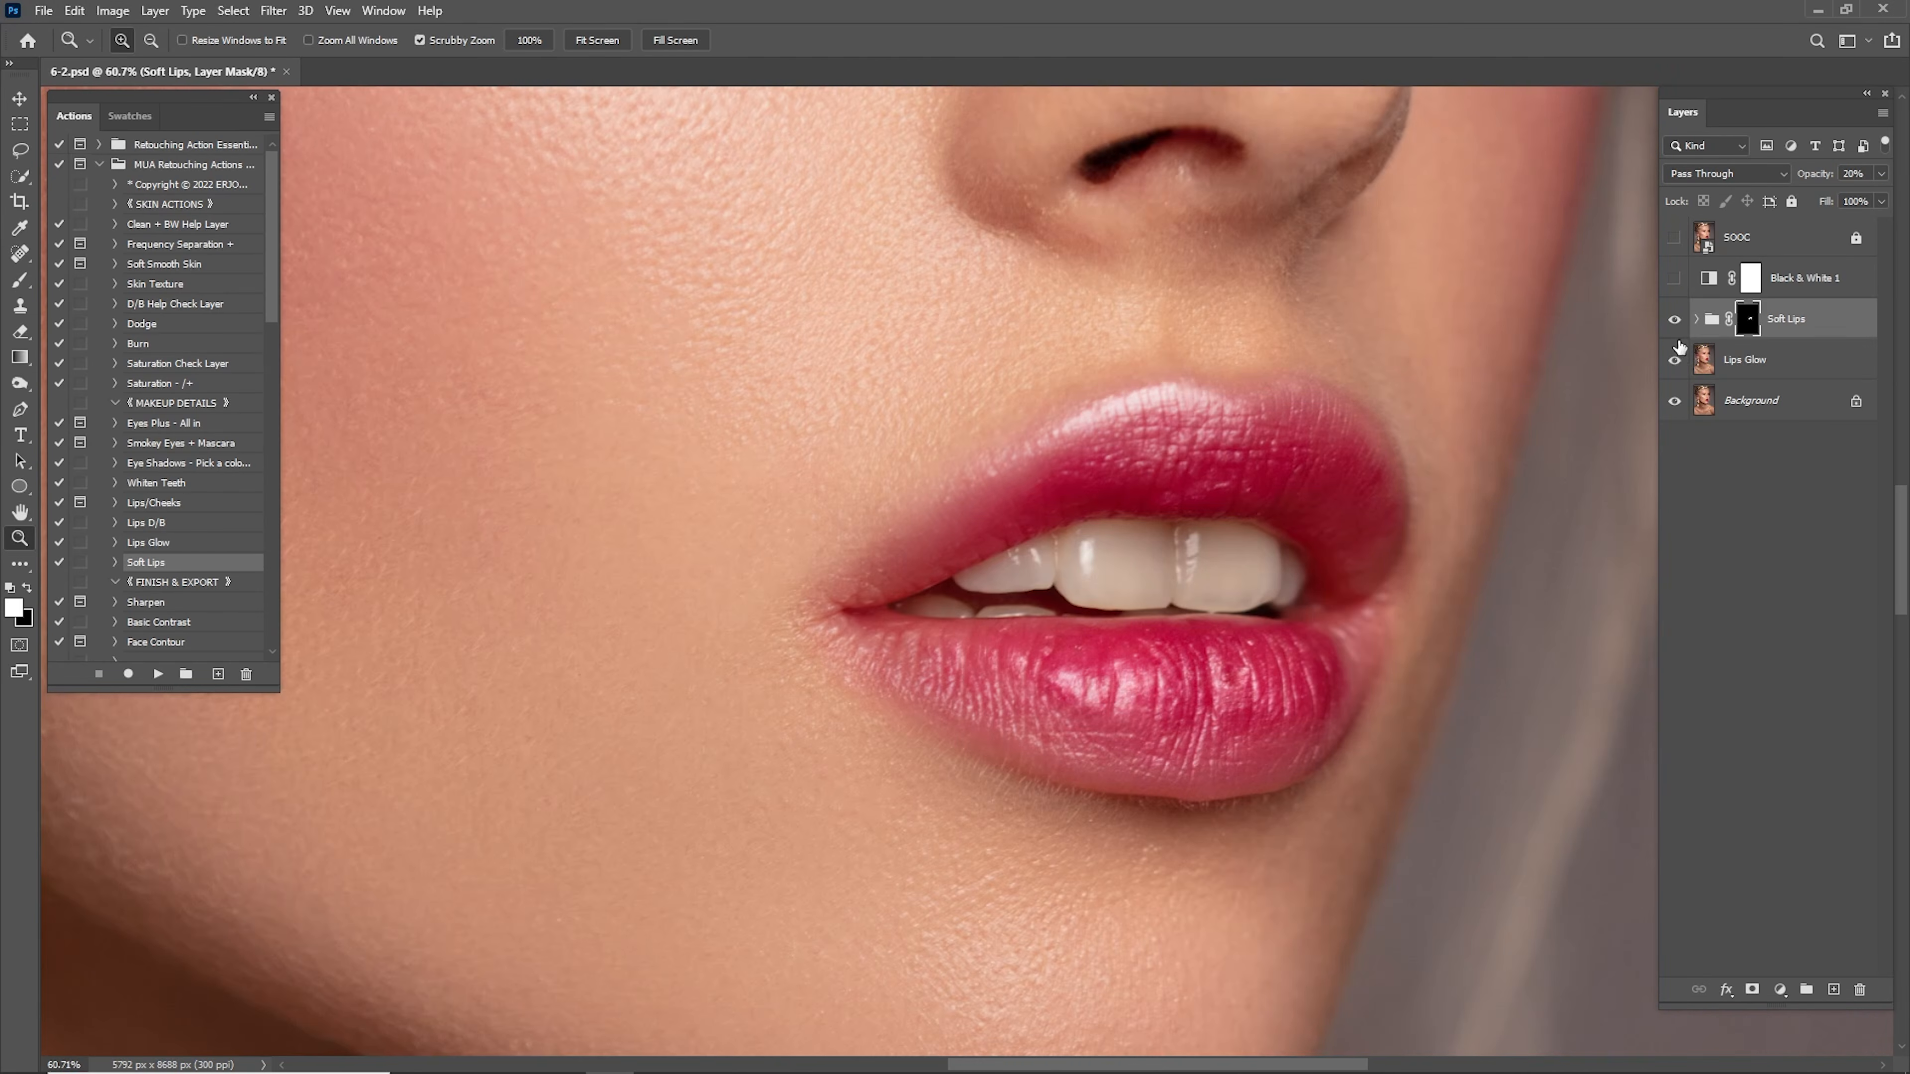
click(1673, 319)
click(1675, 320)
Merge the Soft Lips group with the Lips Glow layer.
shift+click(1752, 365)
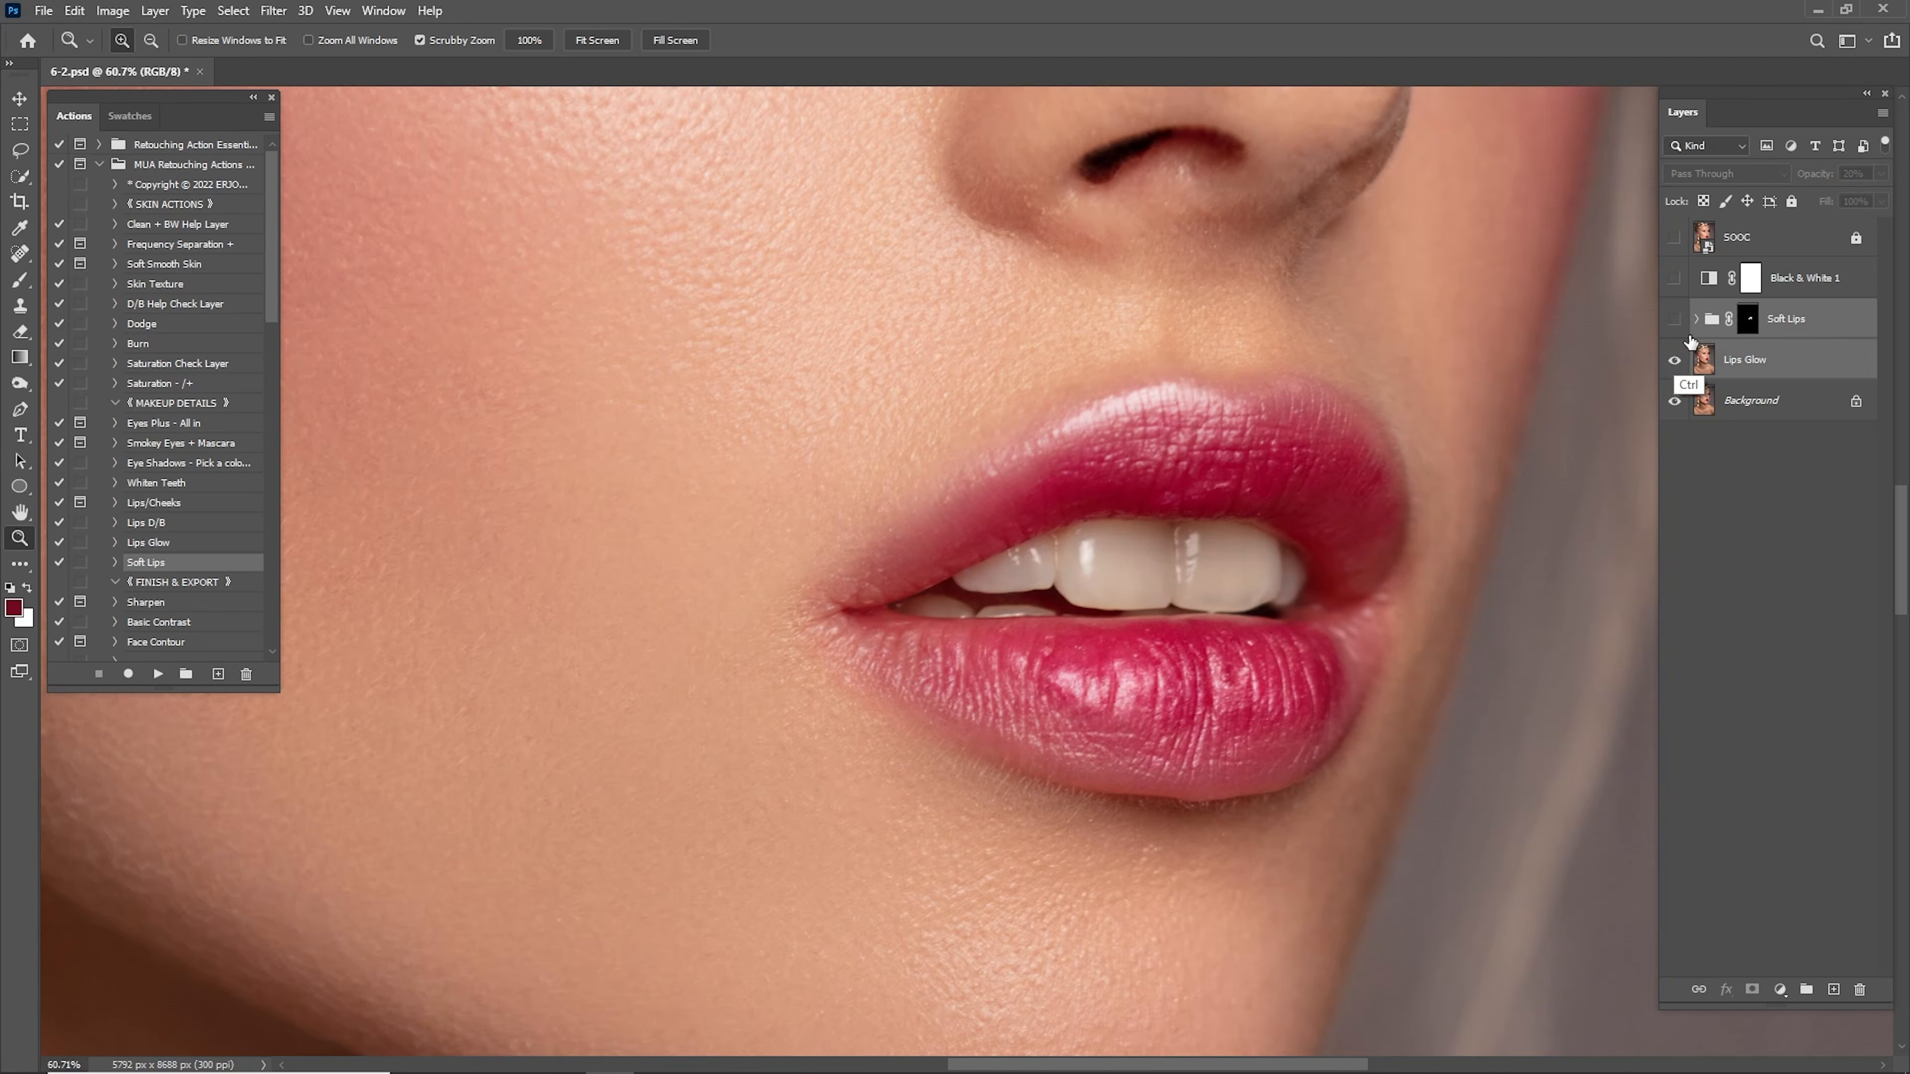
right_click(1736, 328)
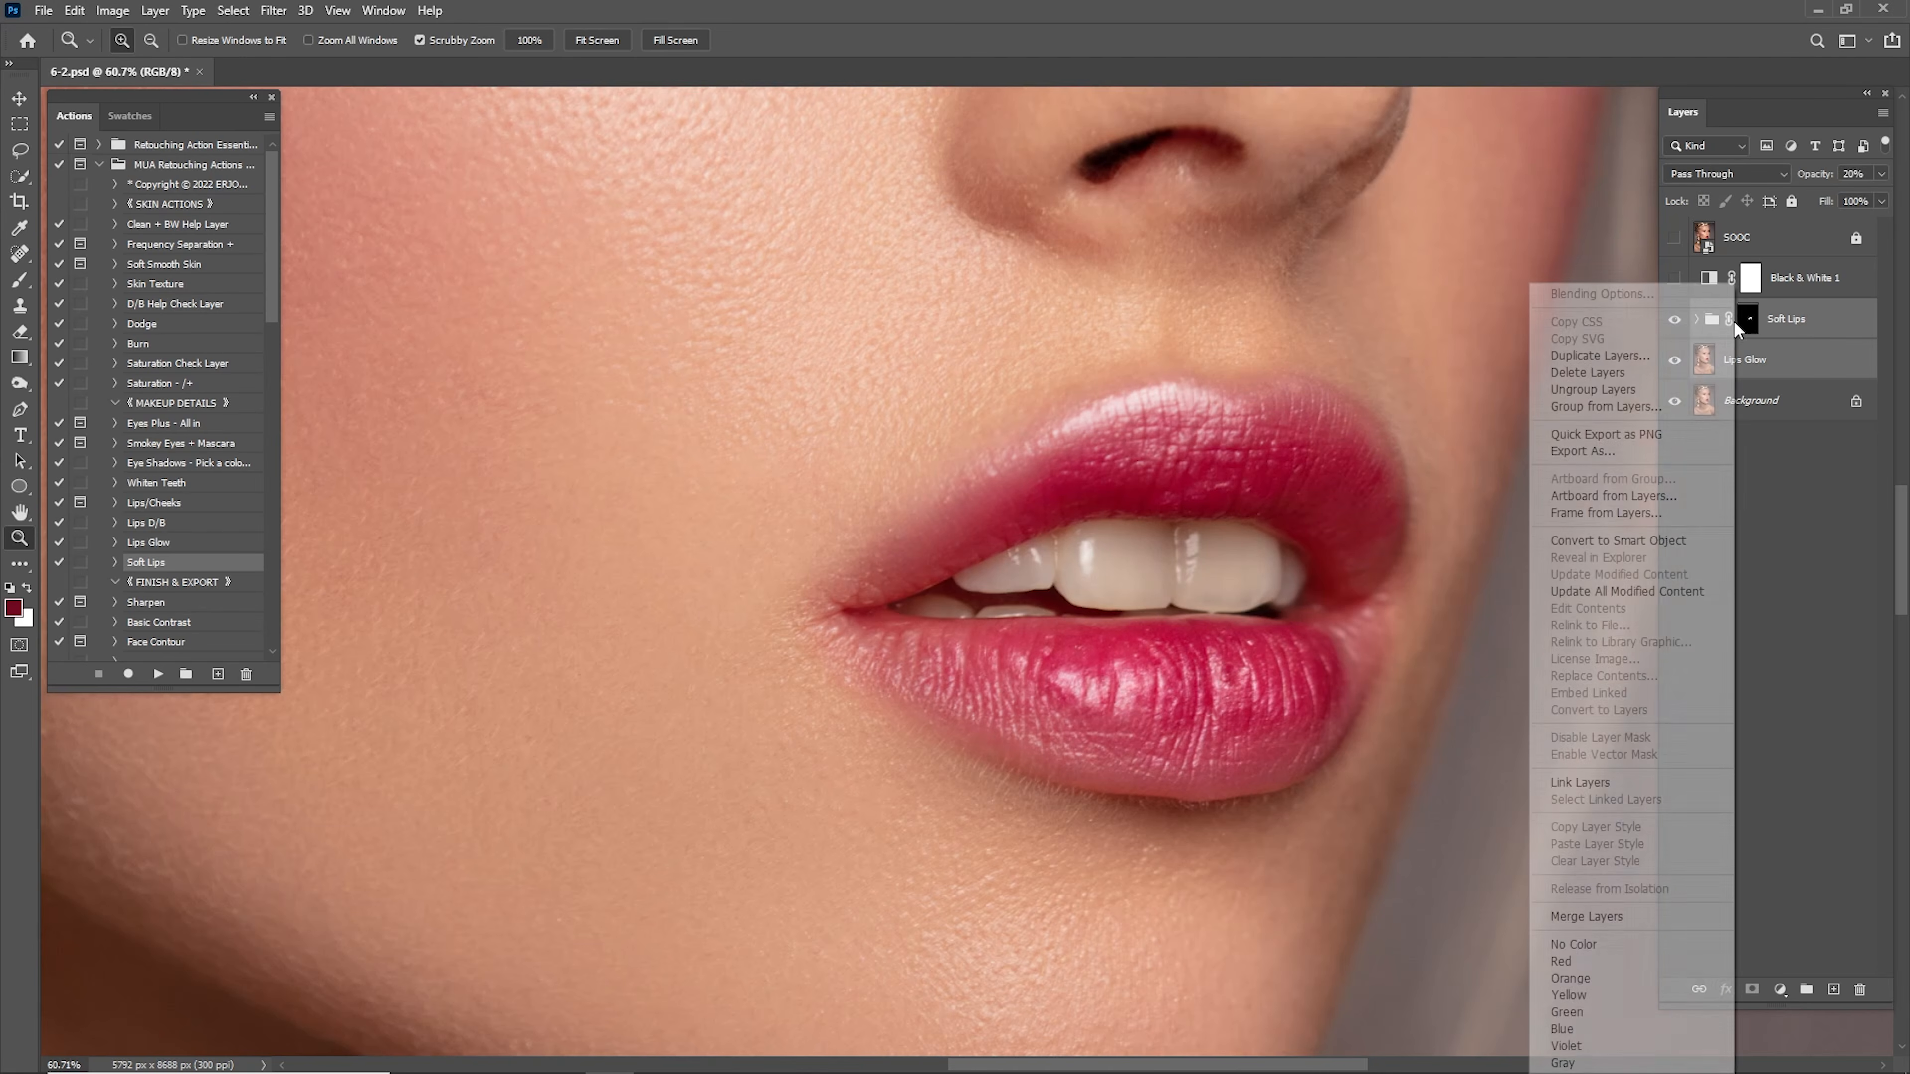
click(1617, 914)
Compare the full portrait with and without the merged Soft Lips layer and inspect the lips and face up close.
key(ctrl+0)
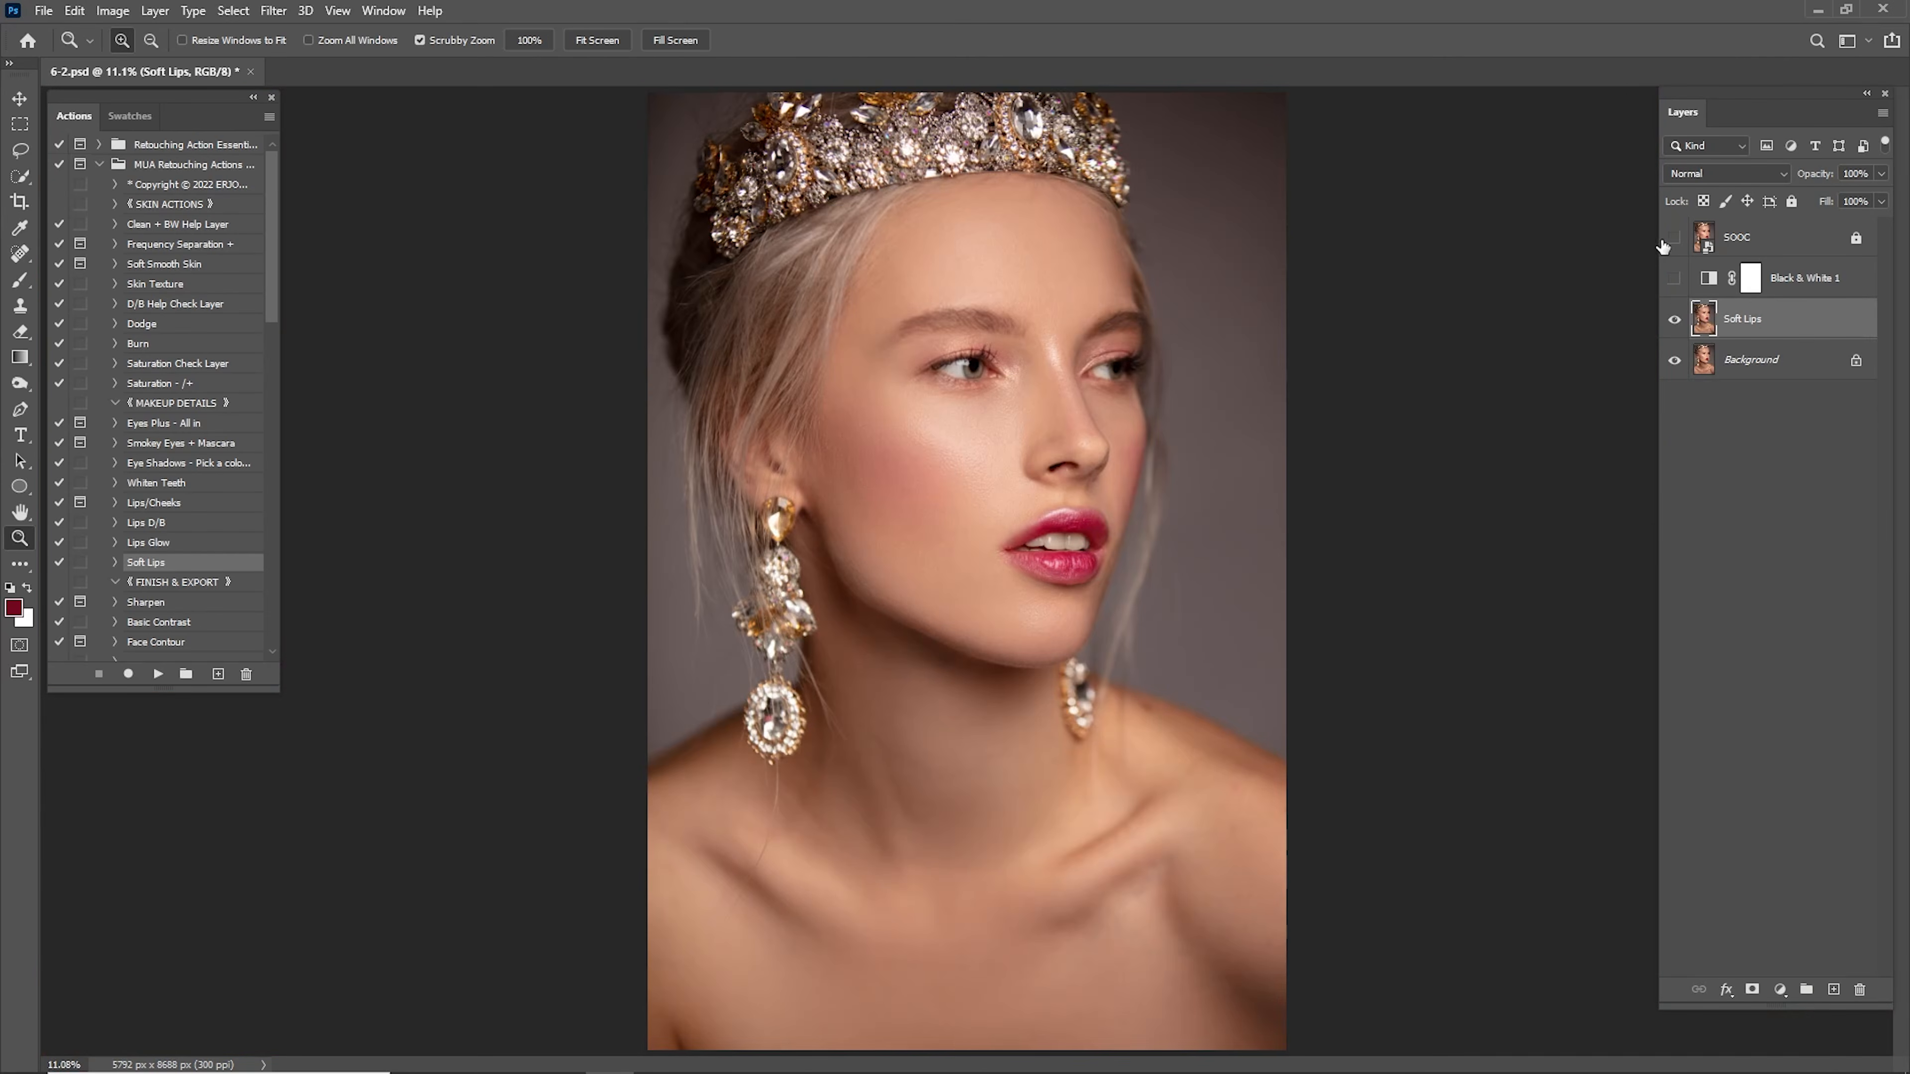
click(1673, 320)
click(1673, 320)
click(1675, 320)
click(1675, 320)
click(1674, 321)
click(1675, 321)
drag(1066, 562, 1152, 584)
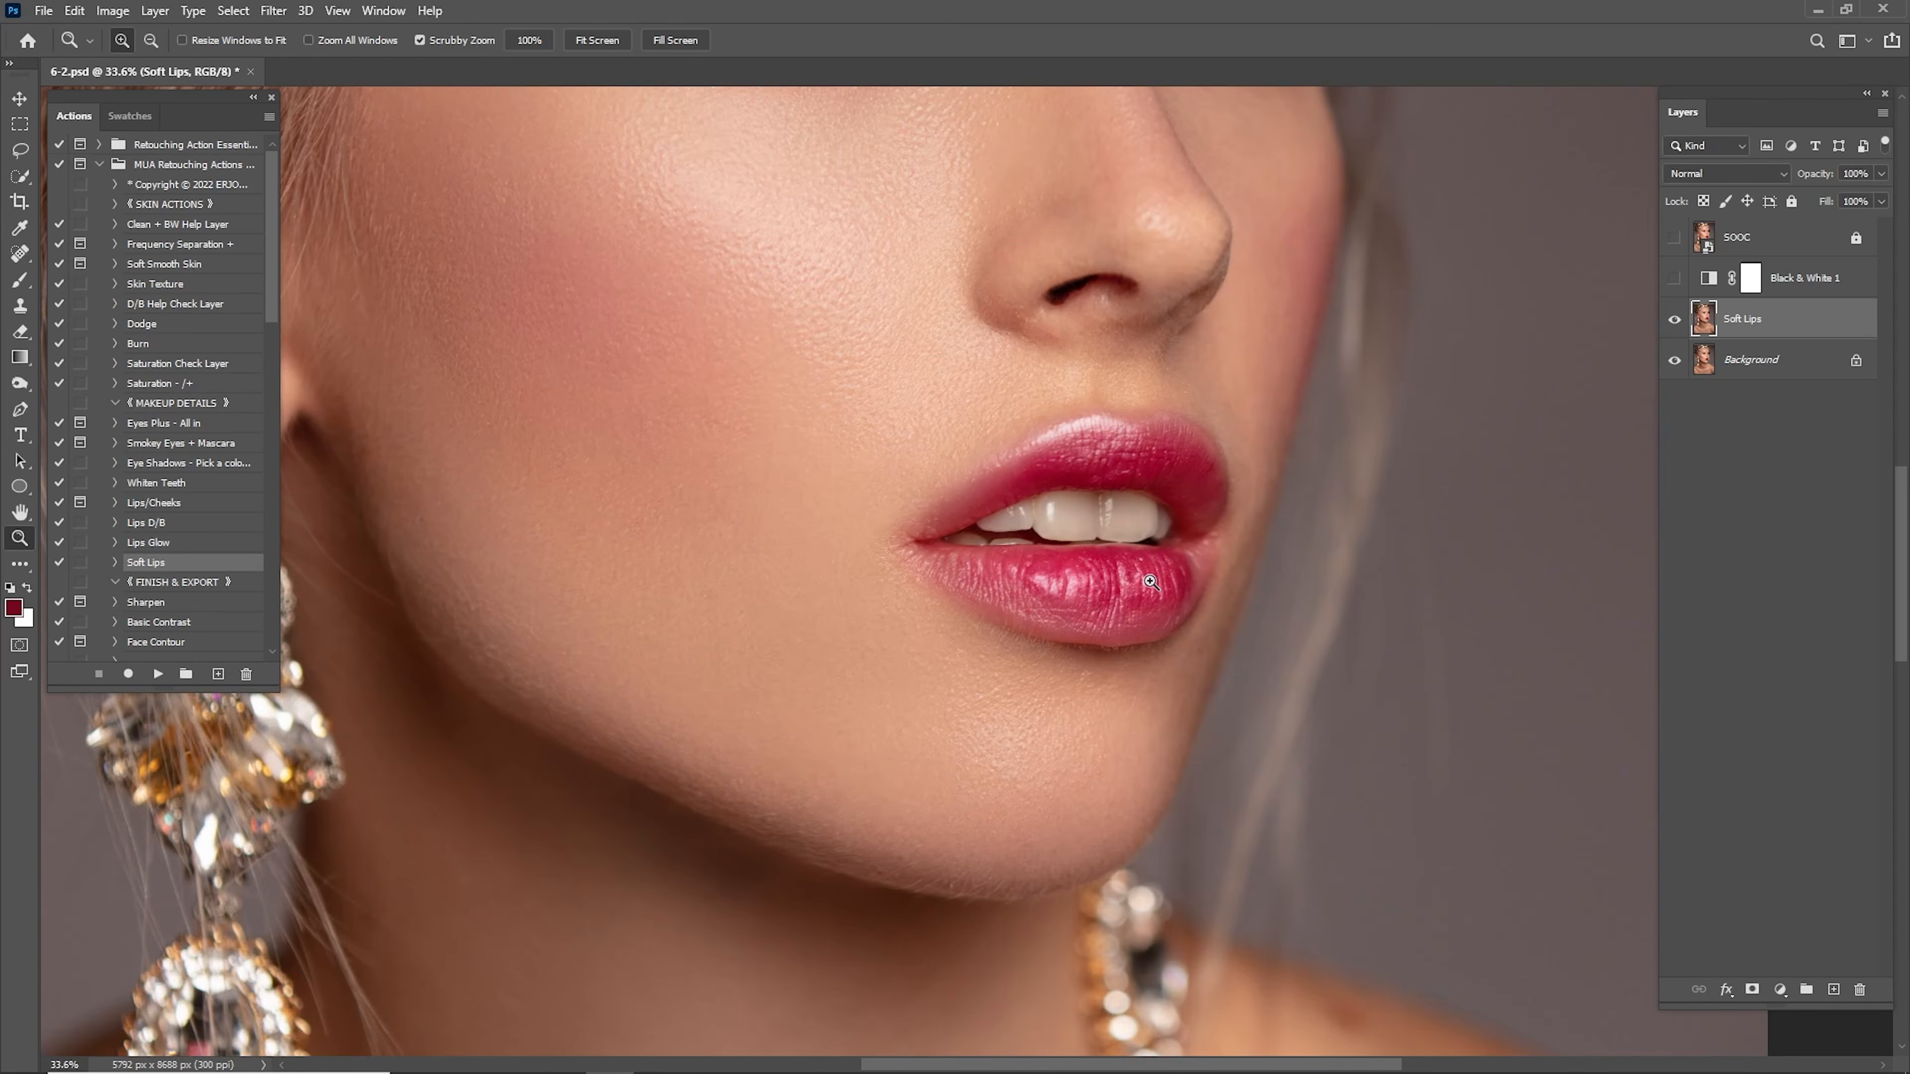
drag(1012, 317, 1123, 668)
drag(1061, 608, 1195, 525)
drag(1196, 525, 1125, 634)
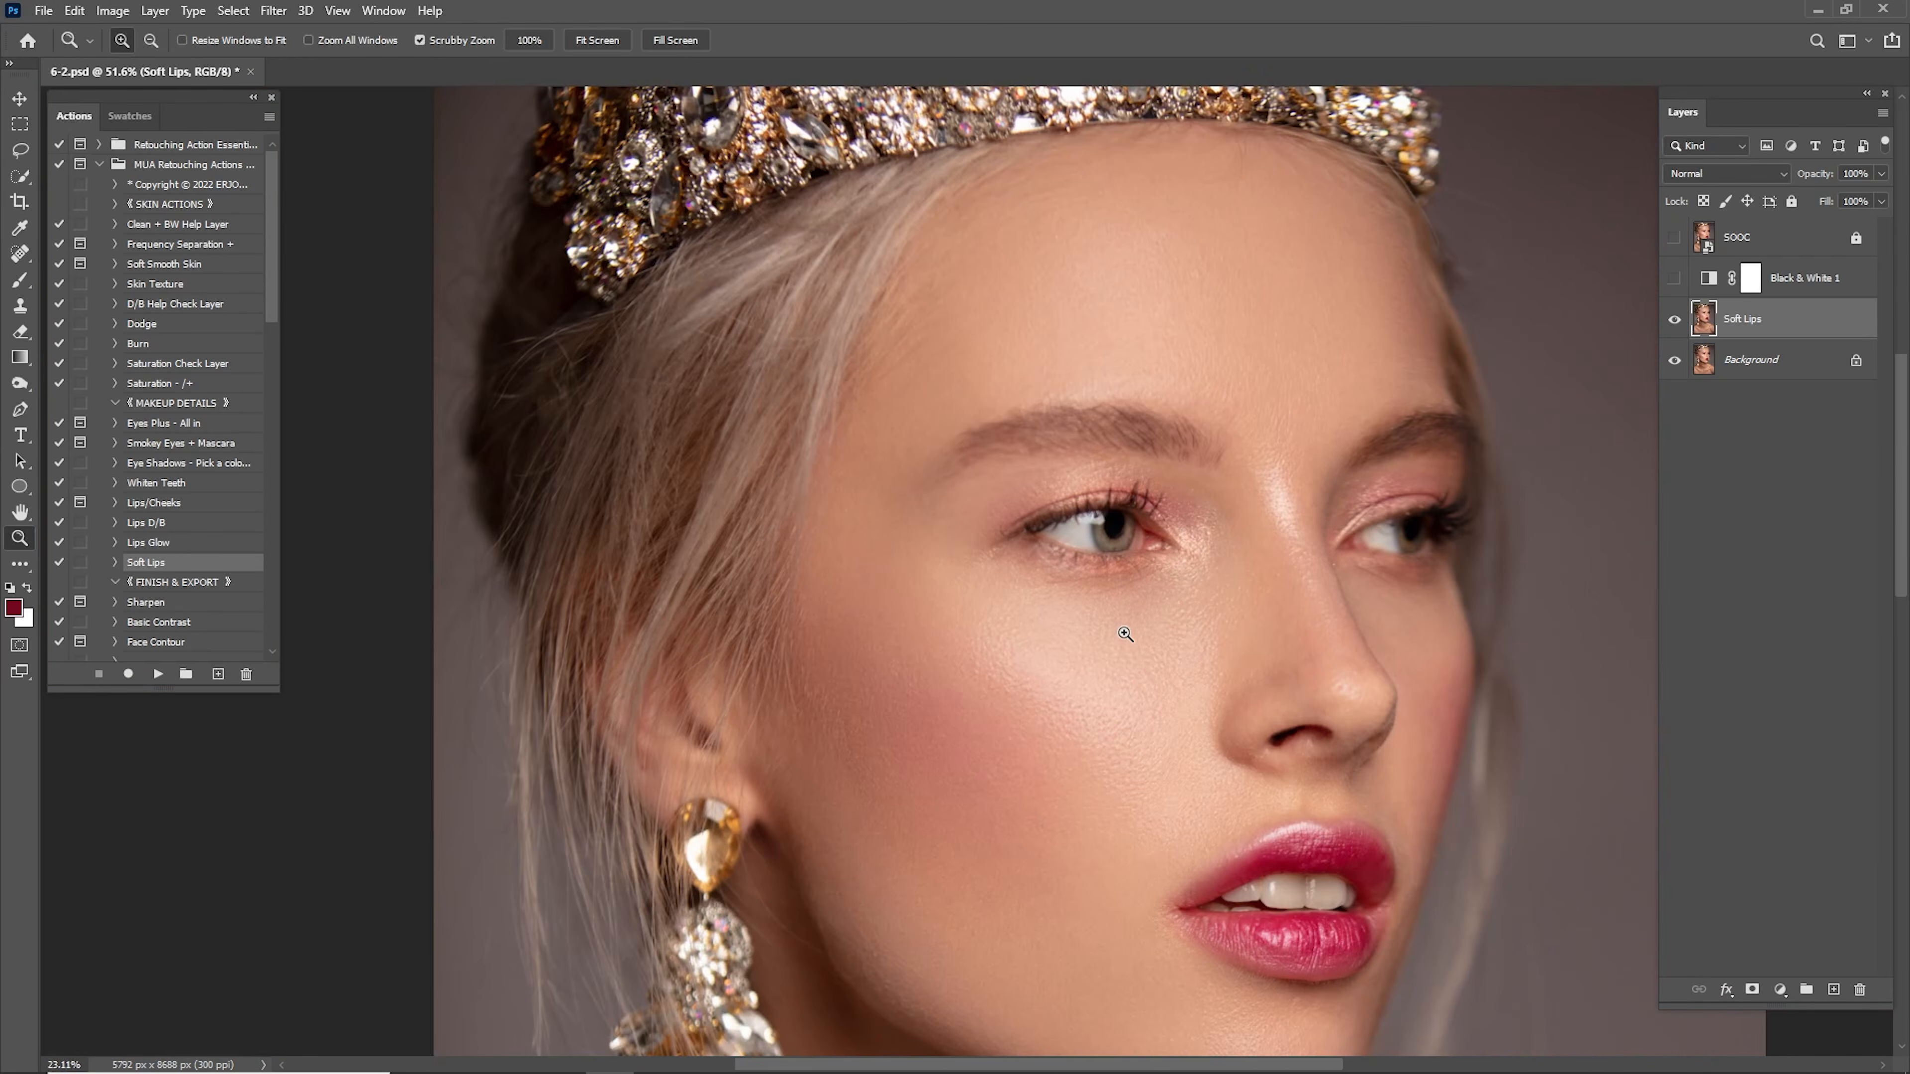
Run the Smokey Eyes + Mascara action and move the Mascara layer above the Soft Lips layer.
drag(1172, 531, 1150, 550)
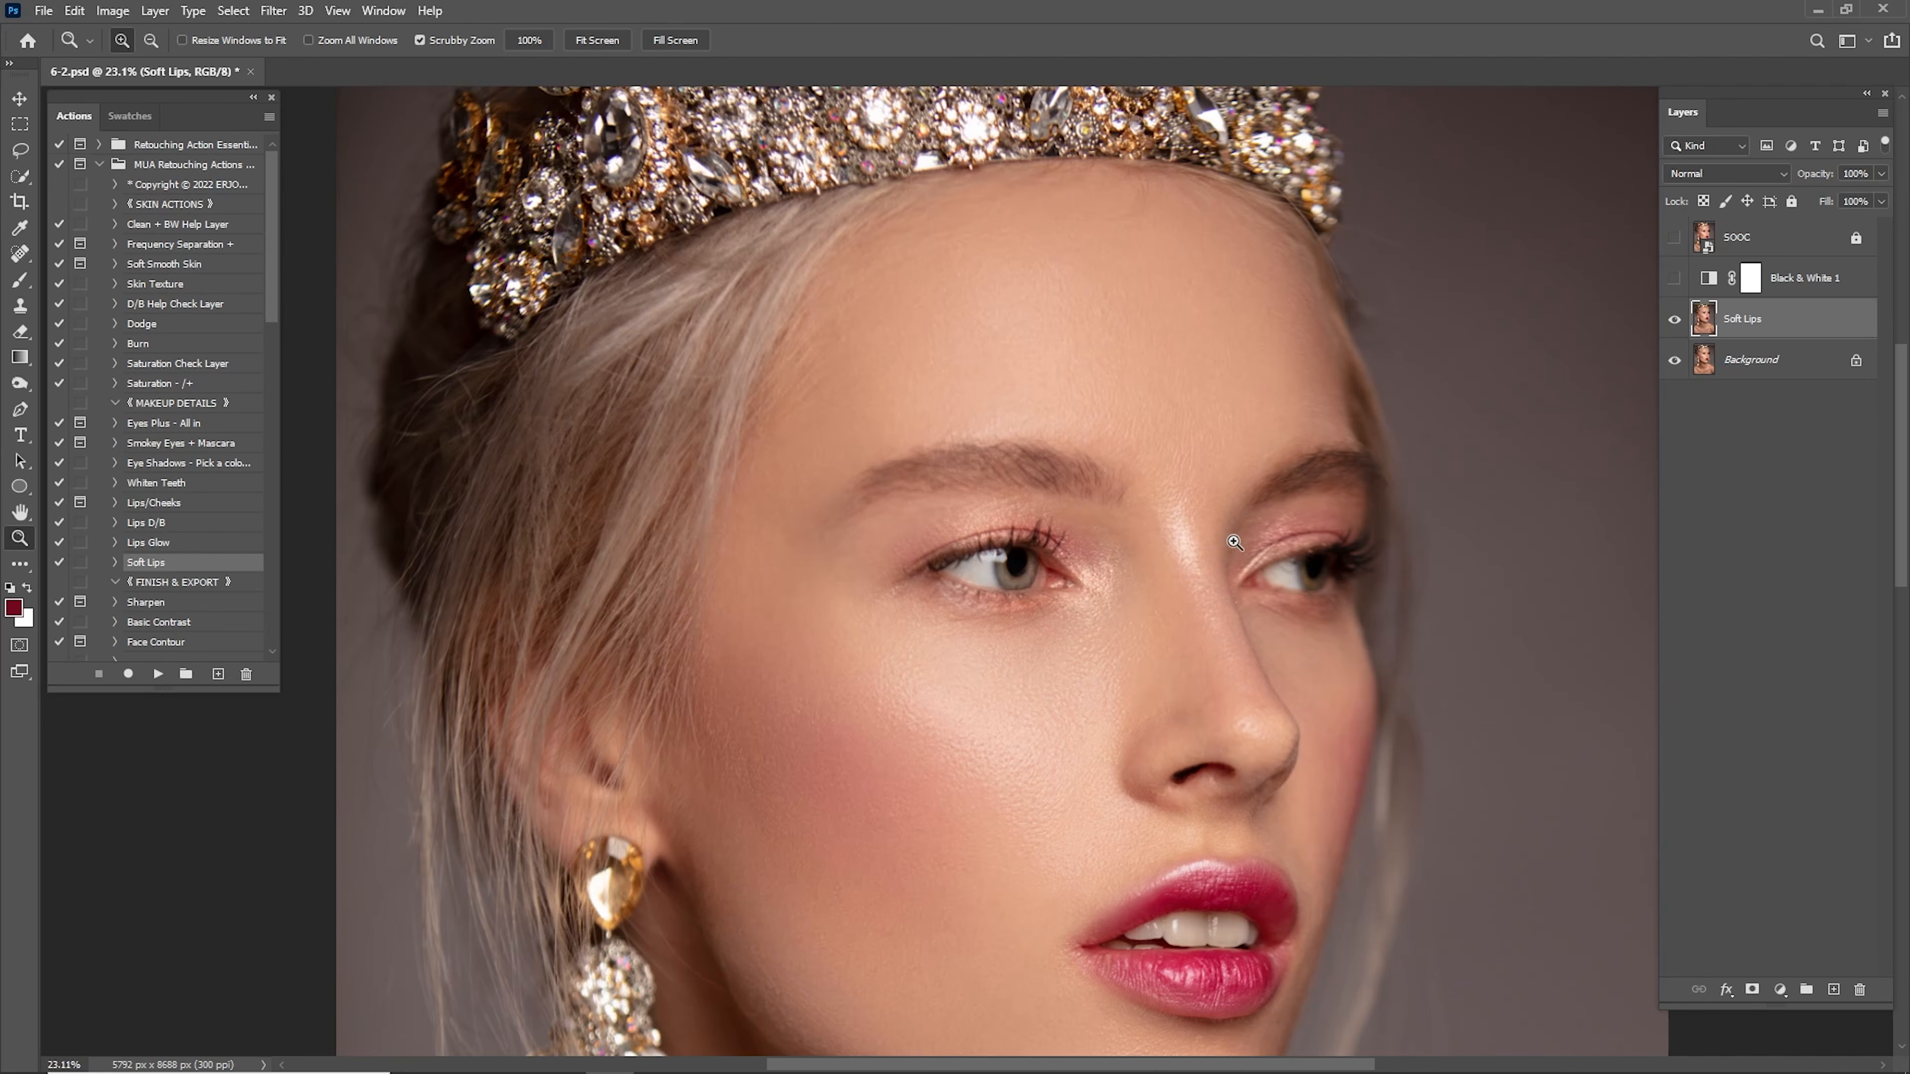
click(172, 445)
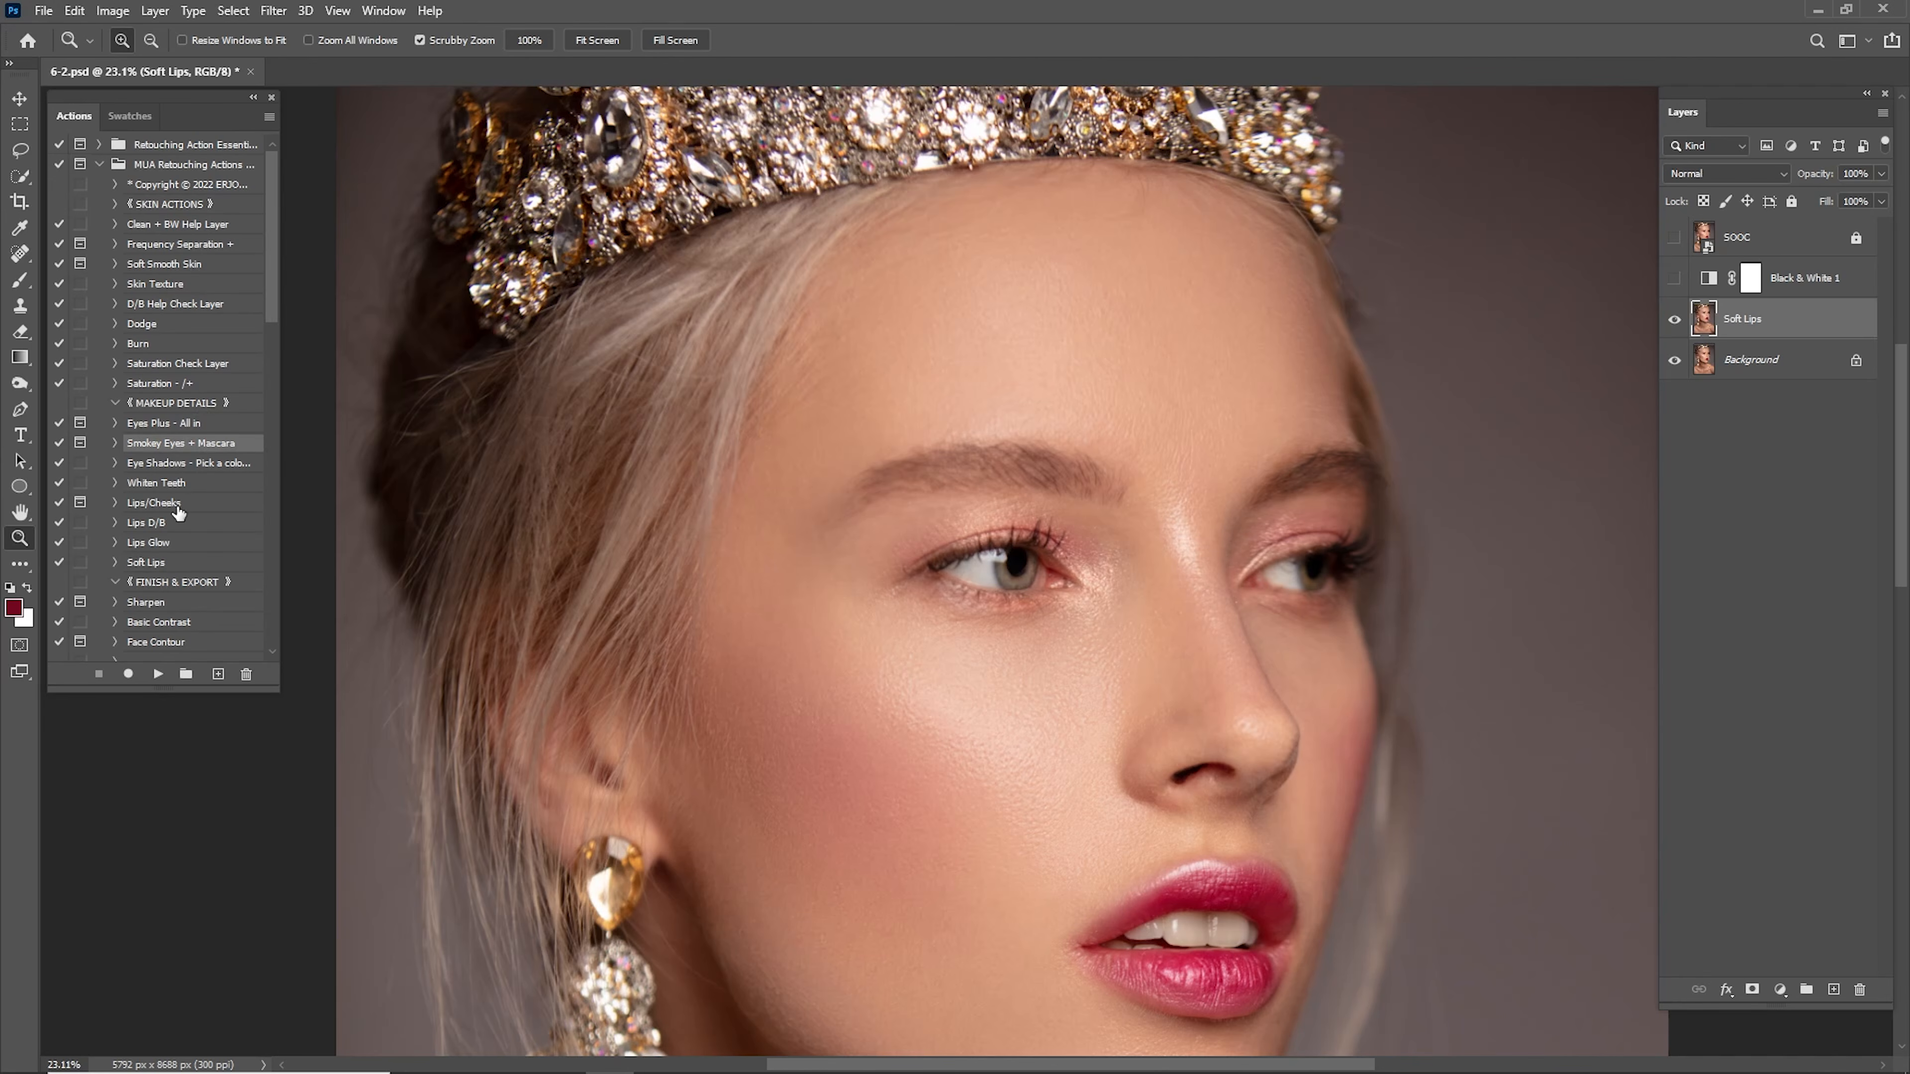
click(157, 673)
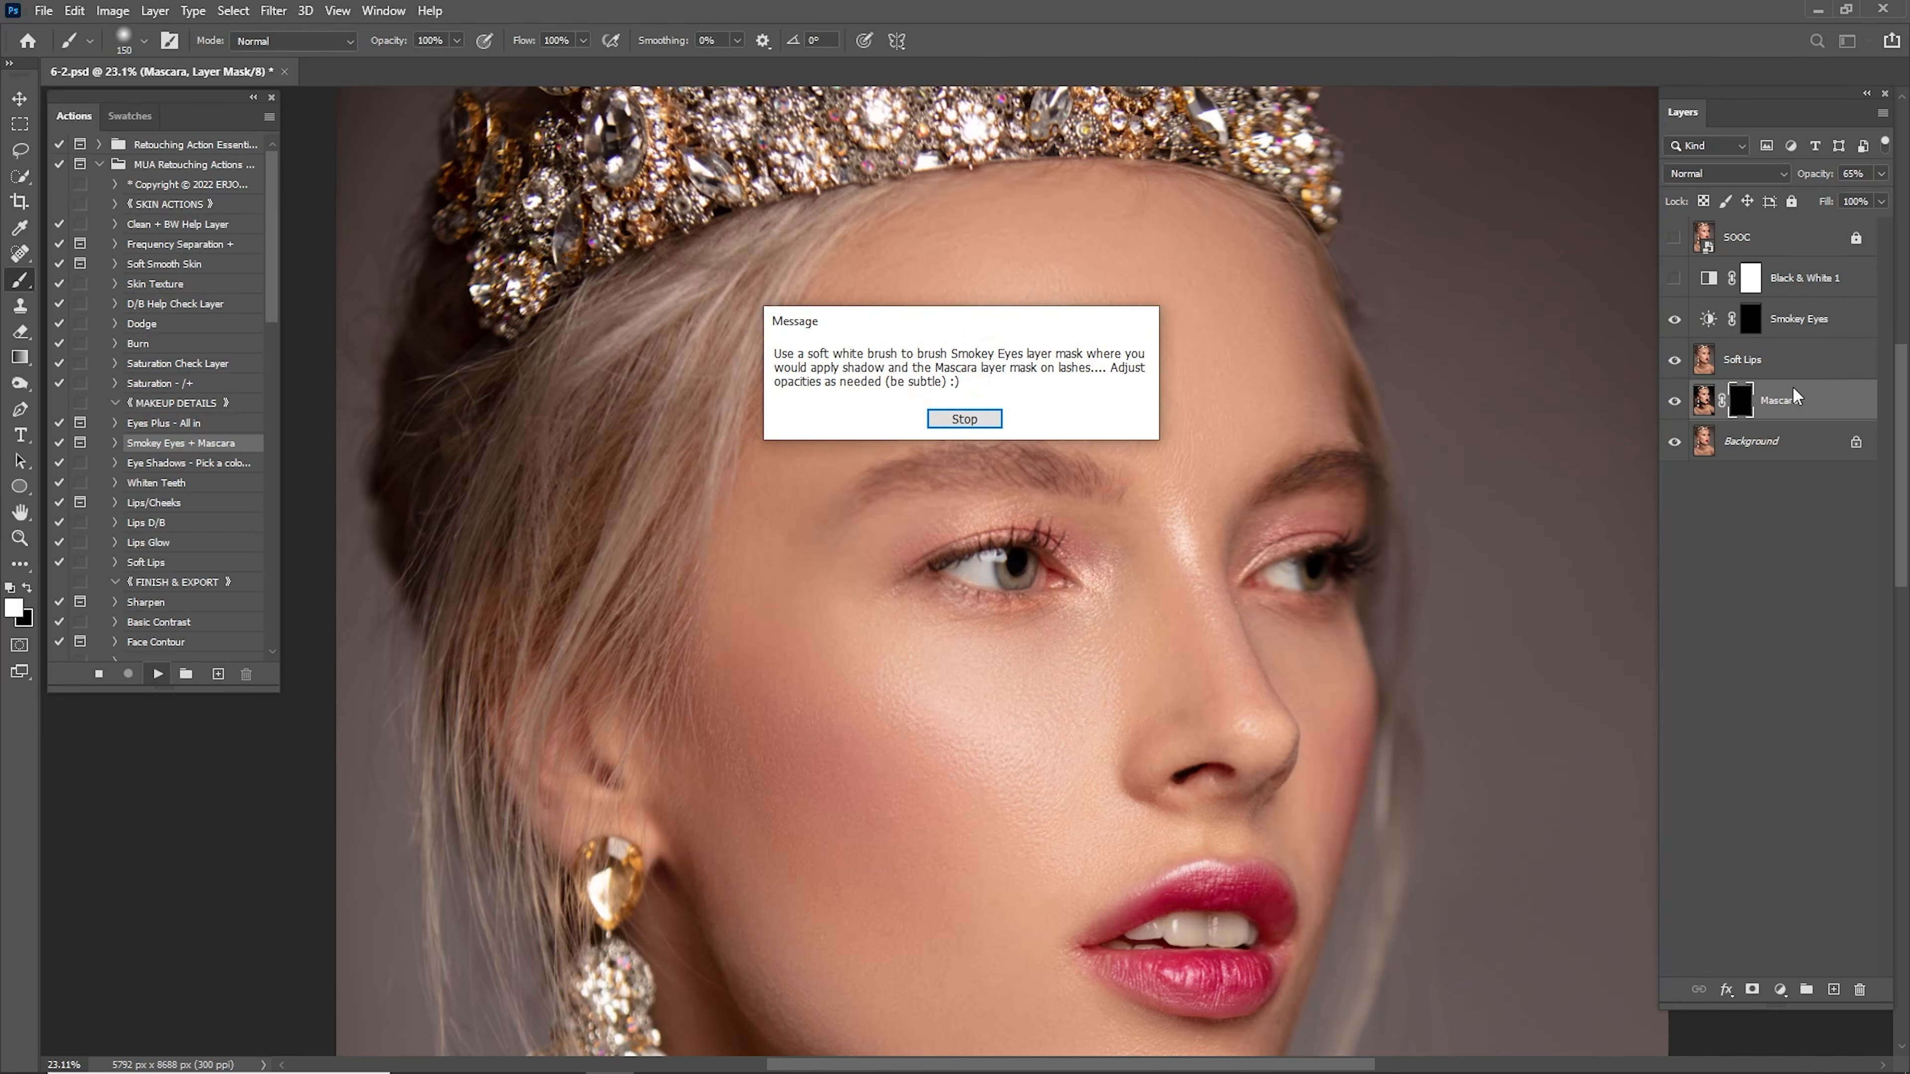
click(965, 419)
drag(1712, 401, 1713, 366)
Delete the Black & White 1 adjustment layer.
key(z)
click(1806, 296)
key(Delete)
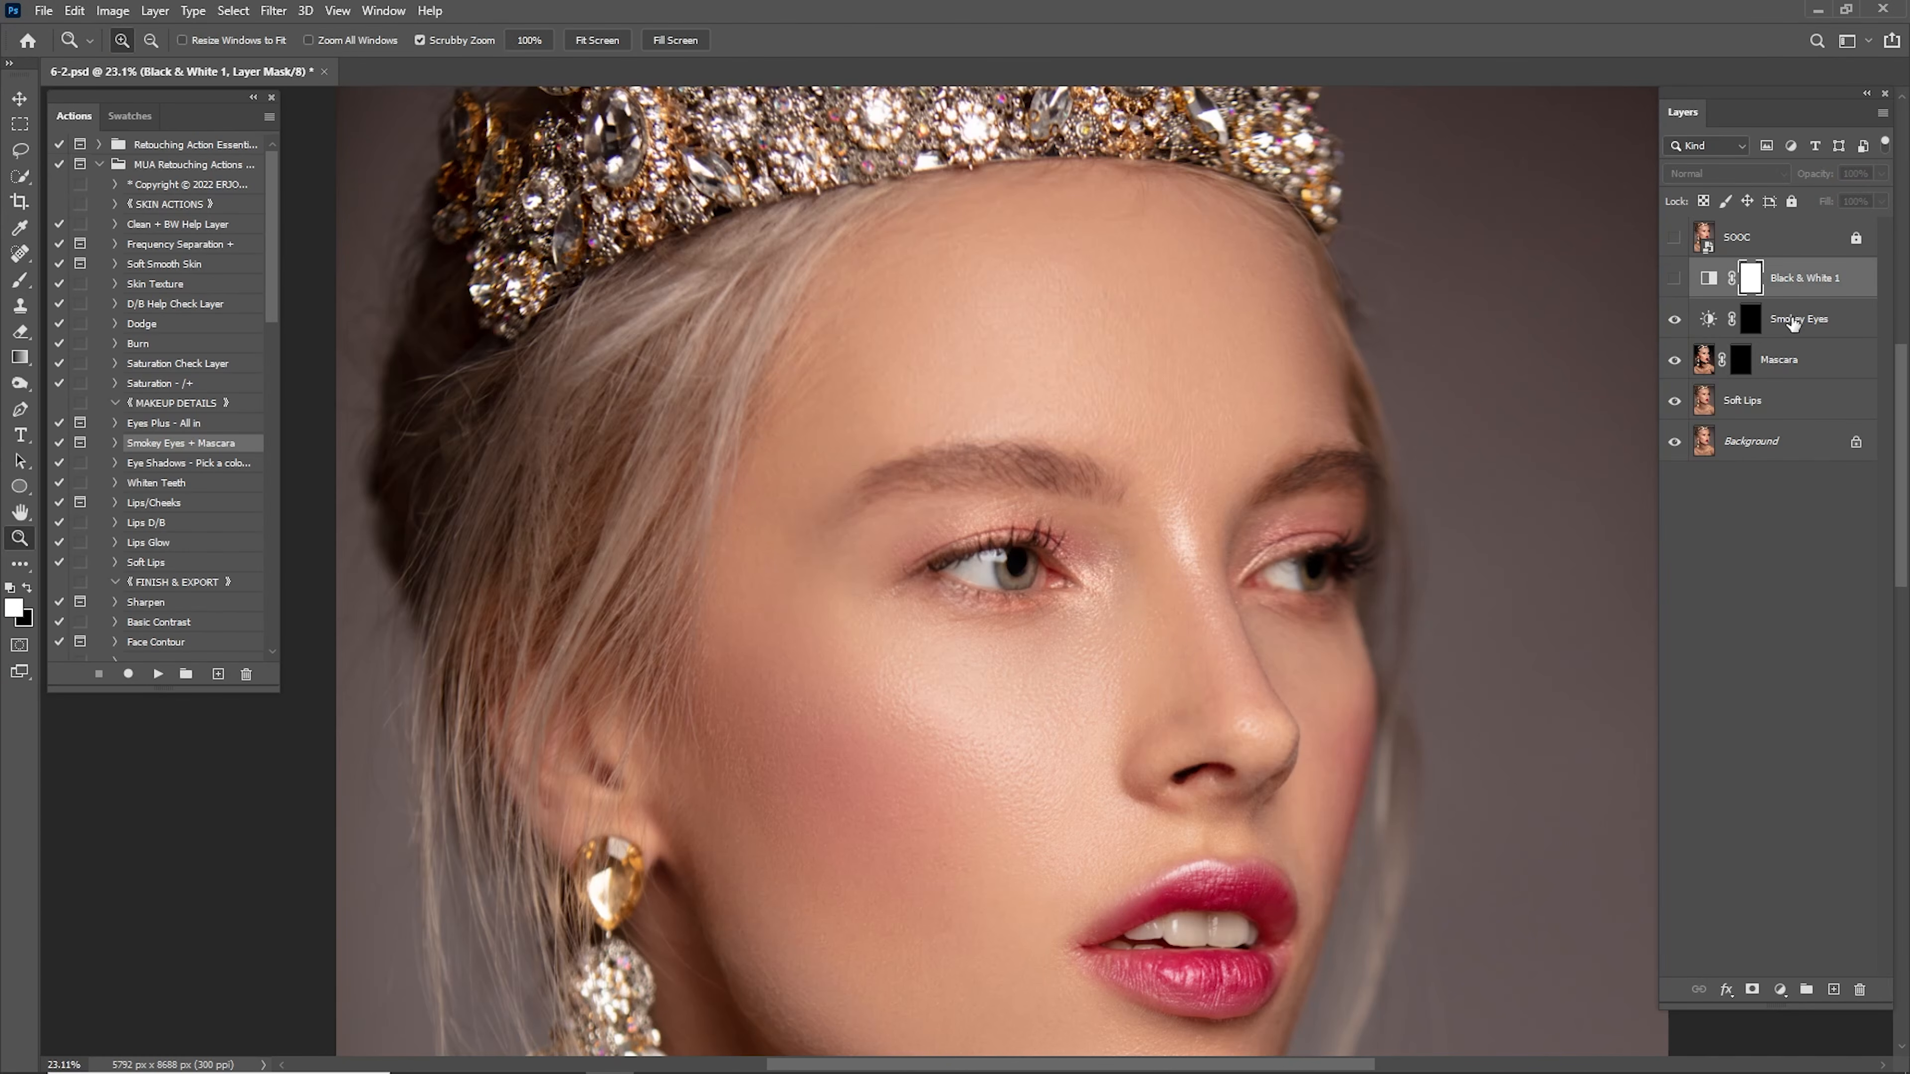
Paint shadow around both eyes on the Smokey Eyes mask with a large soft white brush at 10% and 20% opacity.
drag(967, 526, 1071, 482)
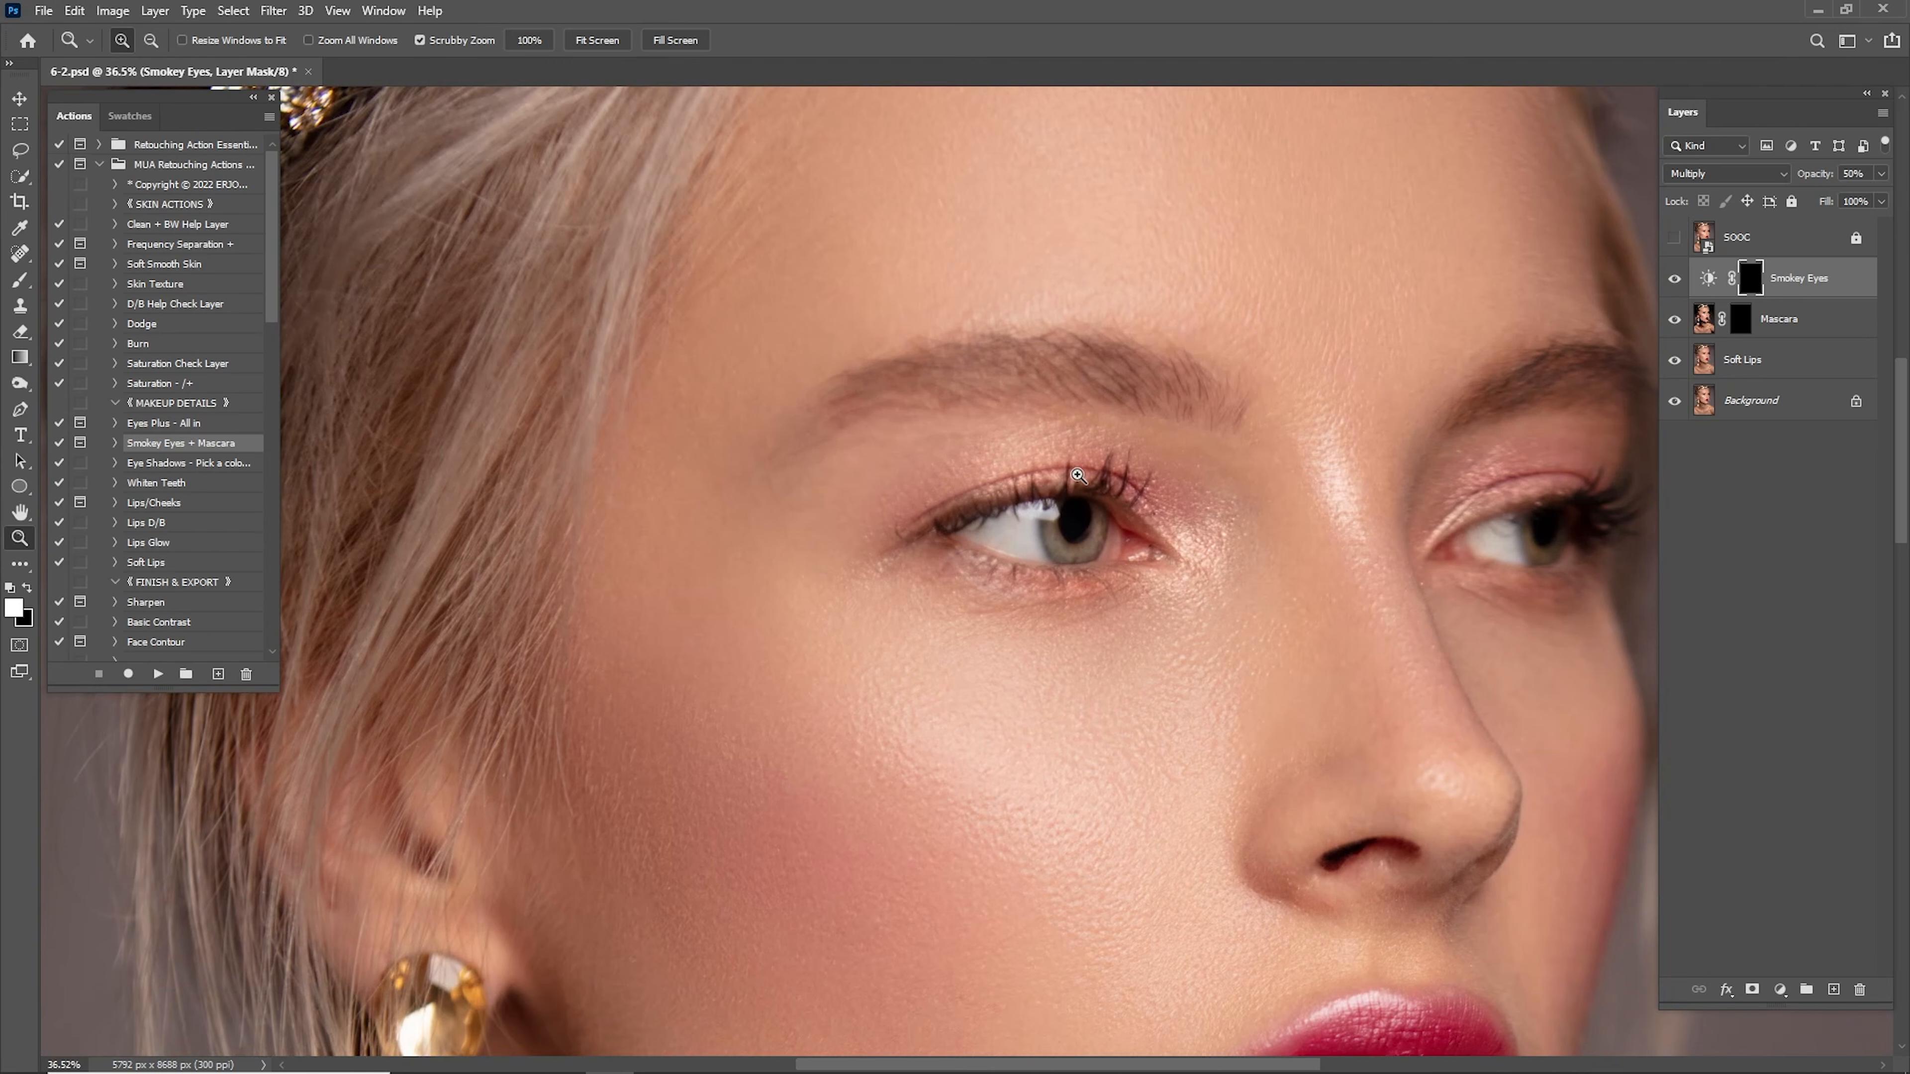
key(b)
key(bracketright)
key(bracketright)
key(bracketright)
key(bracketright)
key(bracketright)
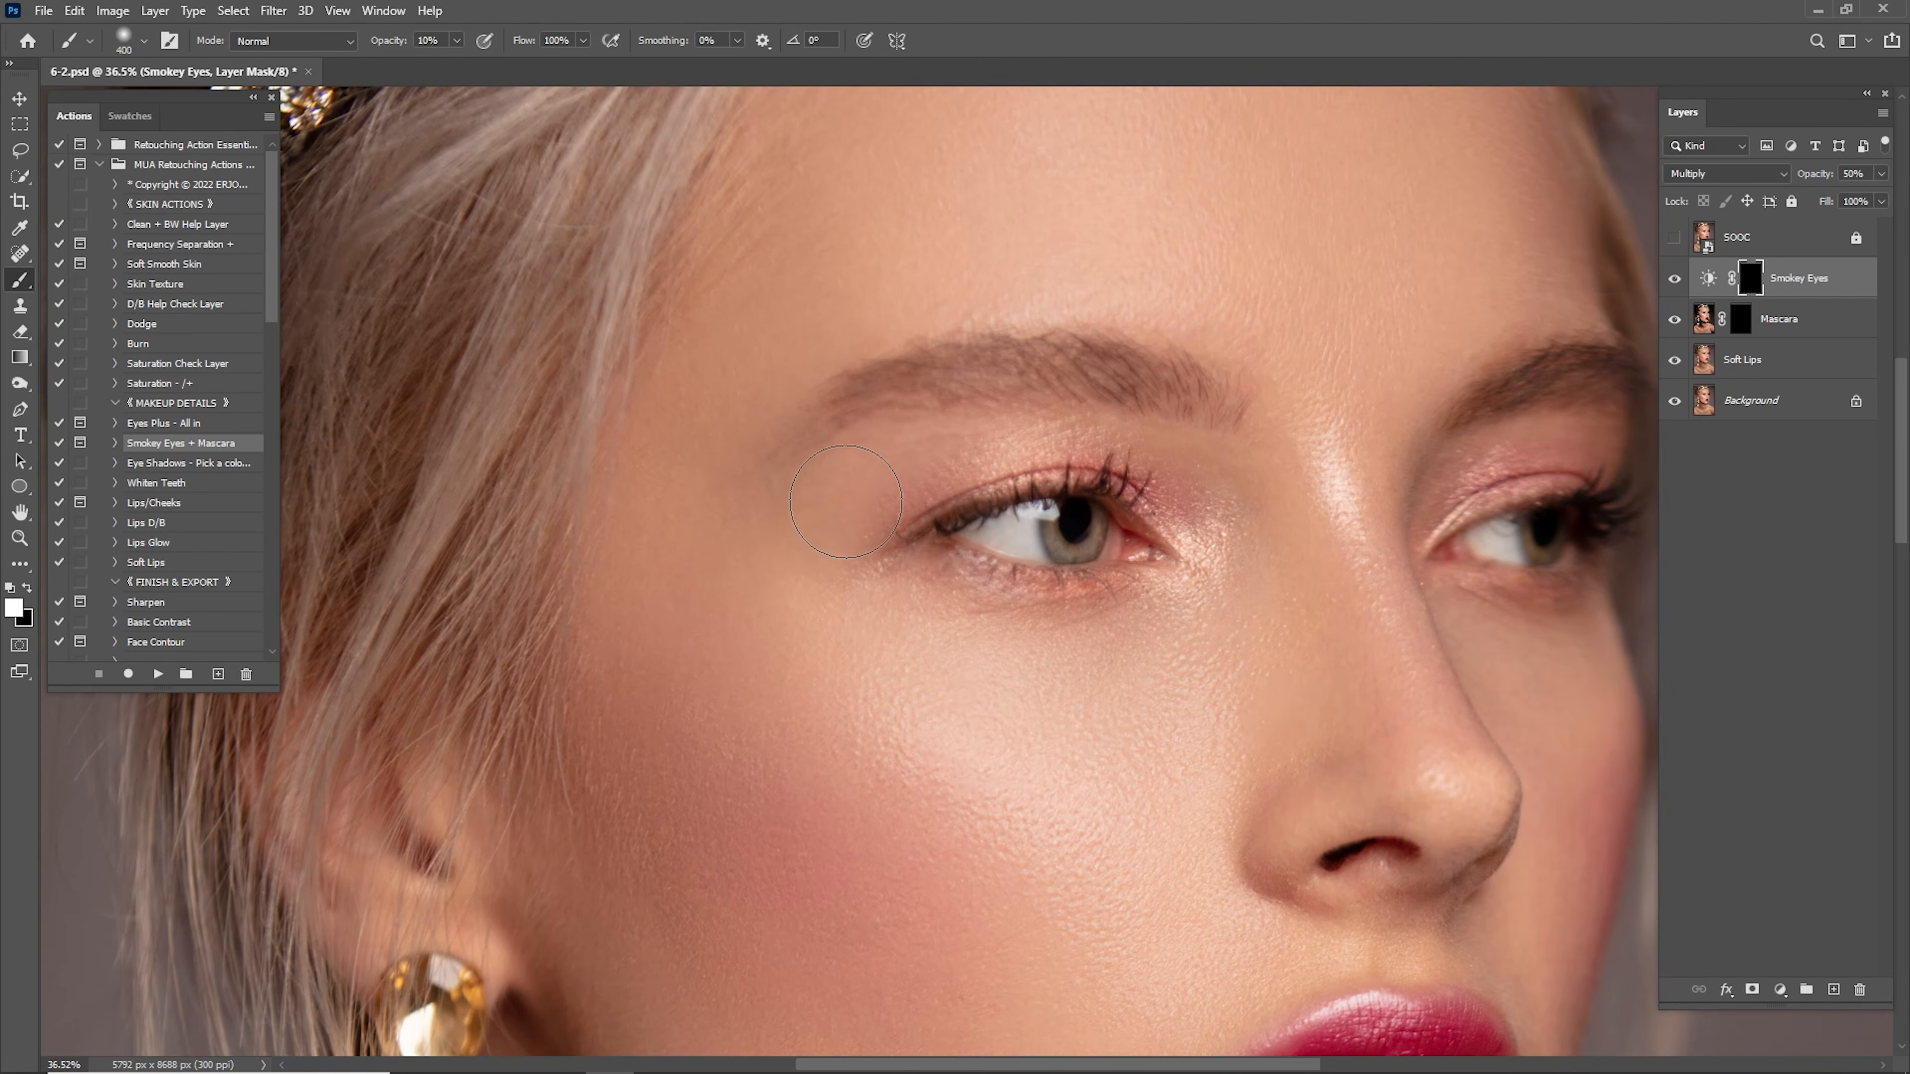
drag(827, 531, 1024, 607)
drag(1542, 469, 1285, 479)
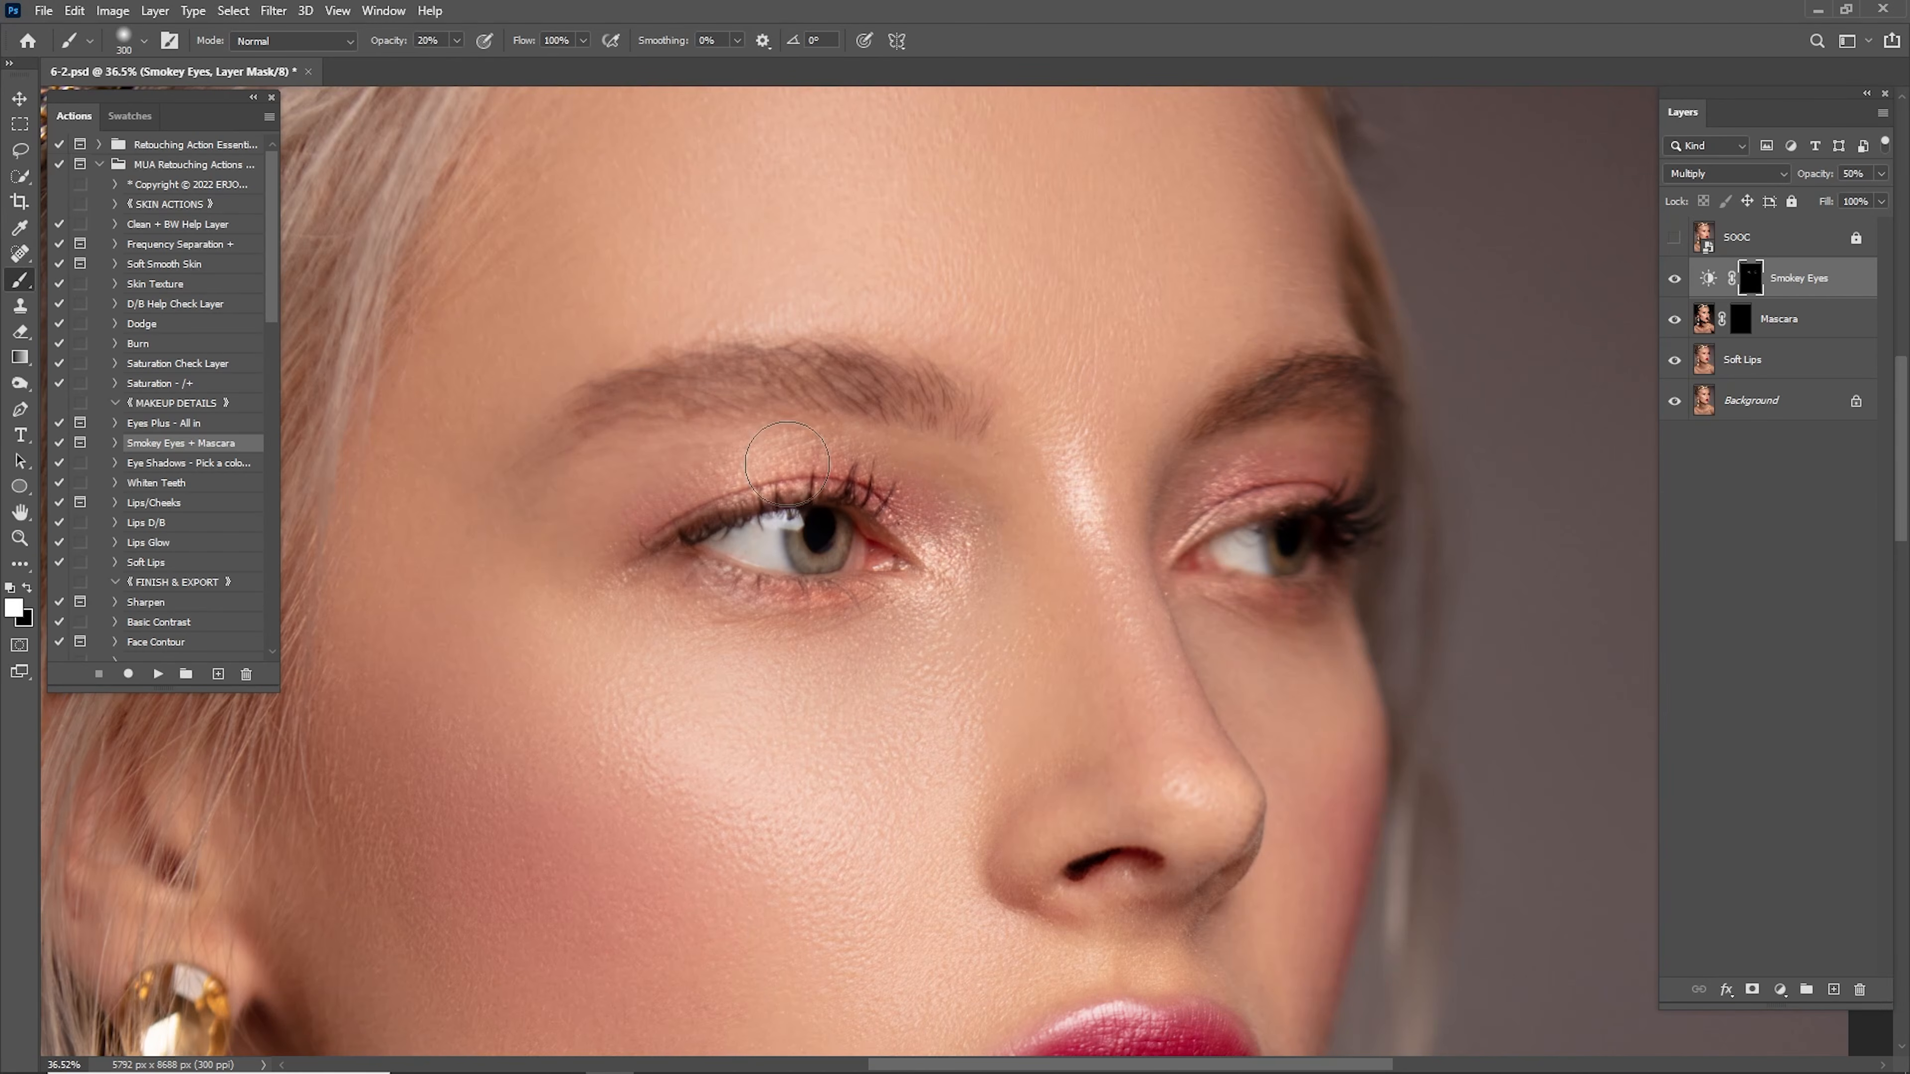
drag(792, 538, 547, 533)
key(bracketright)
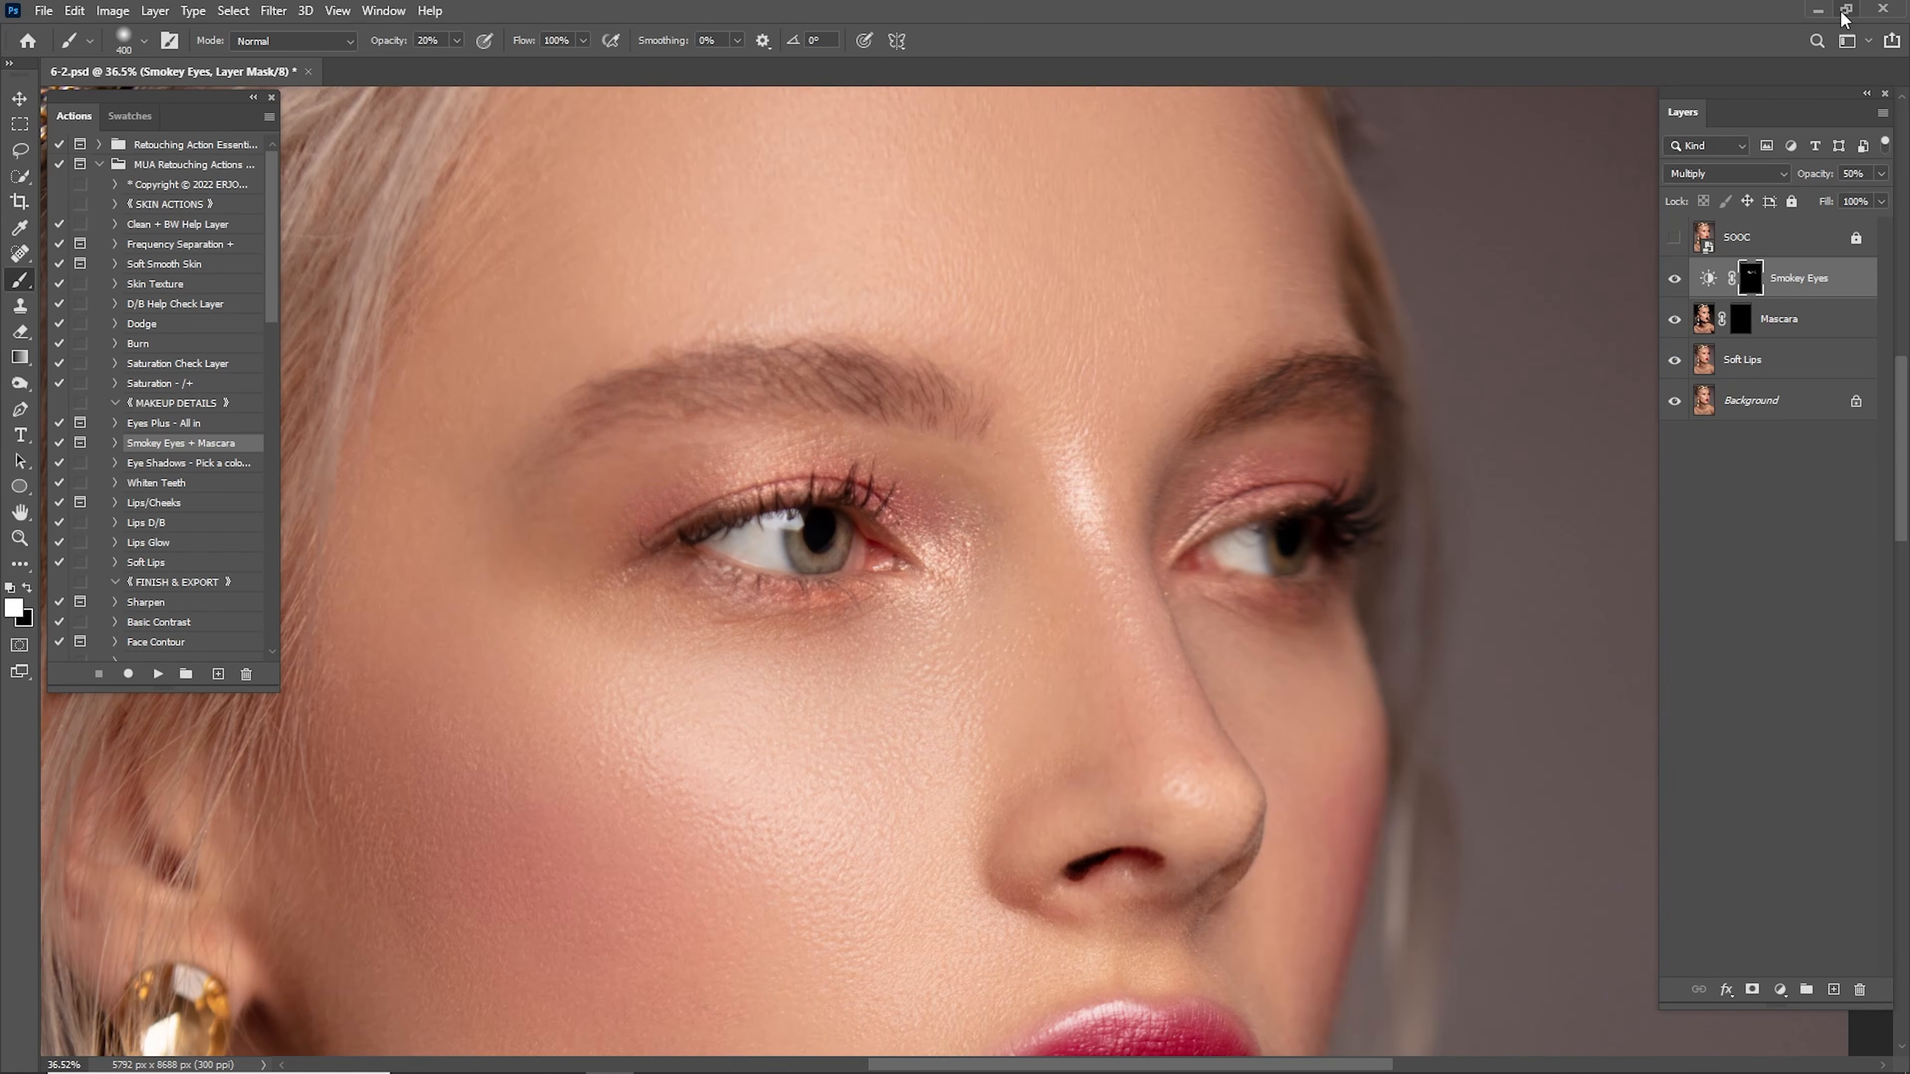
Compare the portrait with and without the Smokey Eyes layer and set its opacity to 15%.
key(ctrl+0)
click(1675, 279)
click(1674, 279)
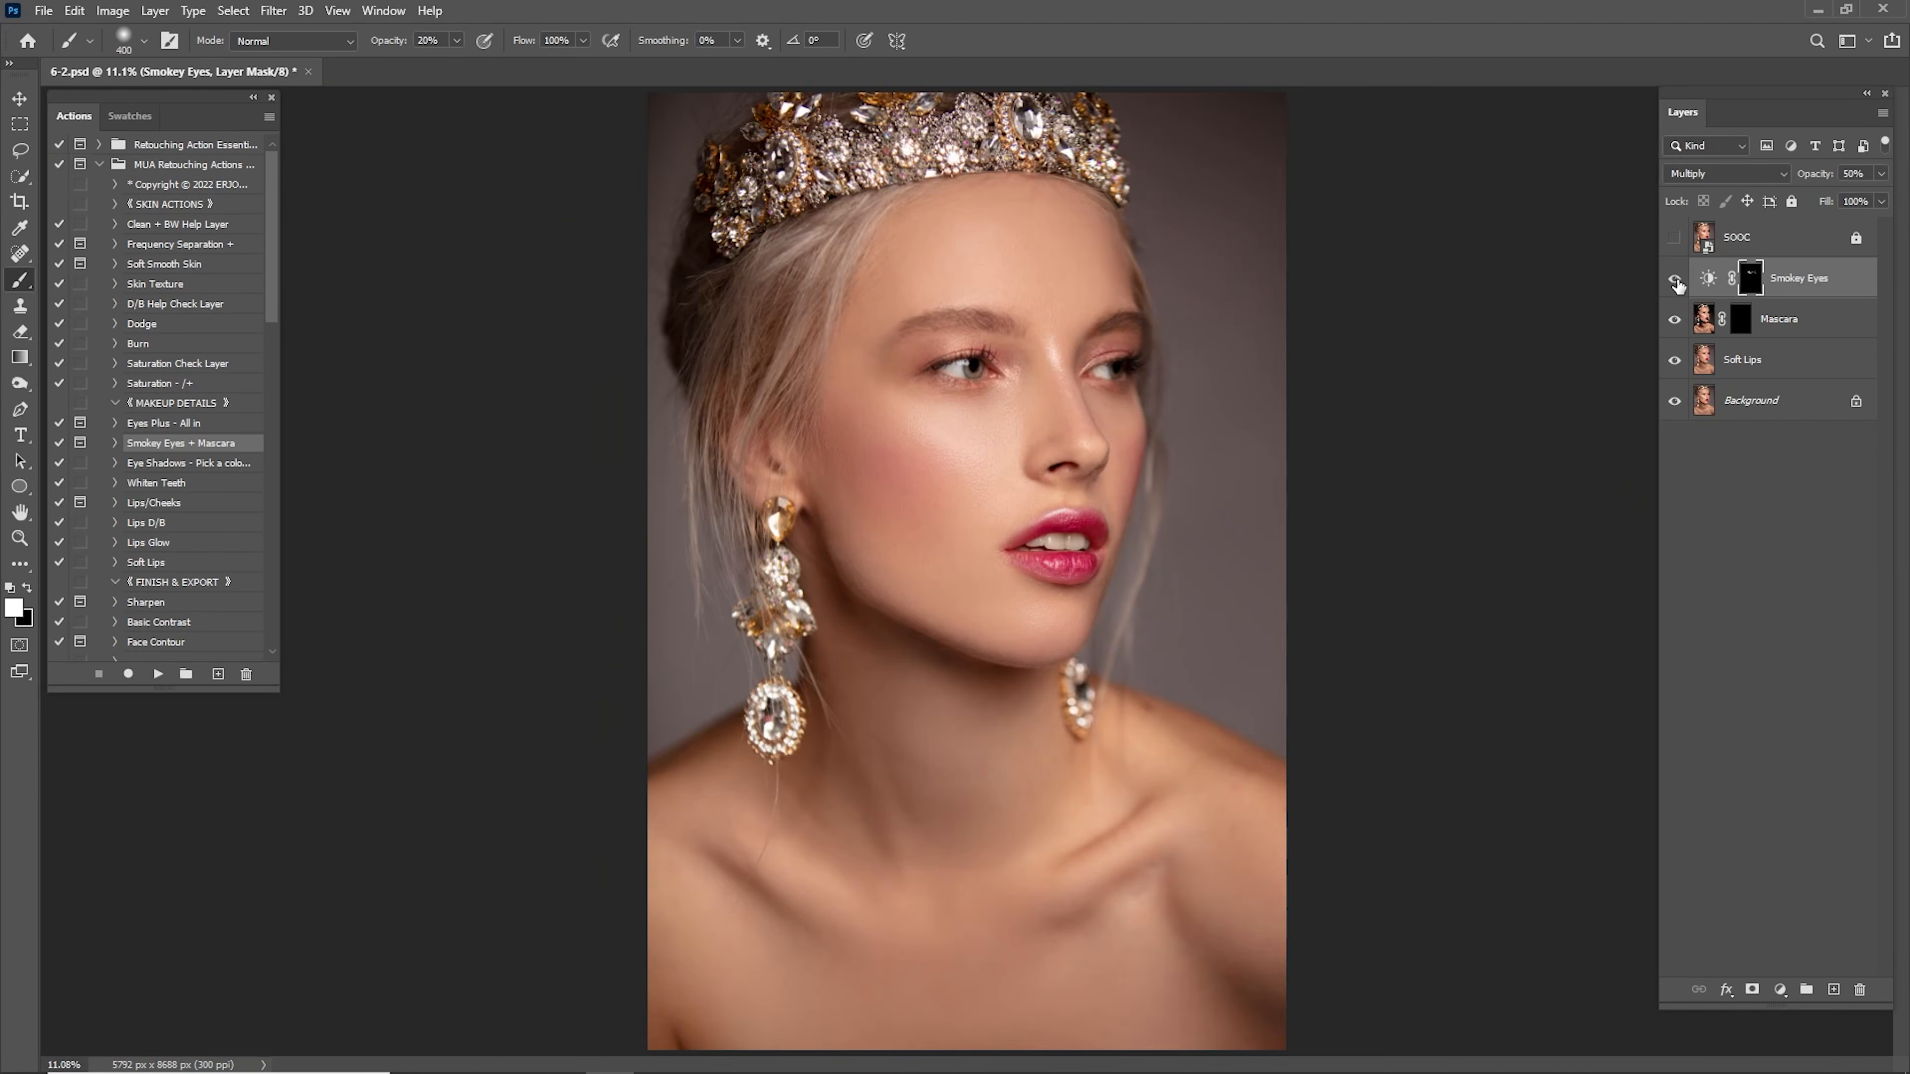
click(1674, 279)
click(1675, 279)
key(z)
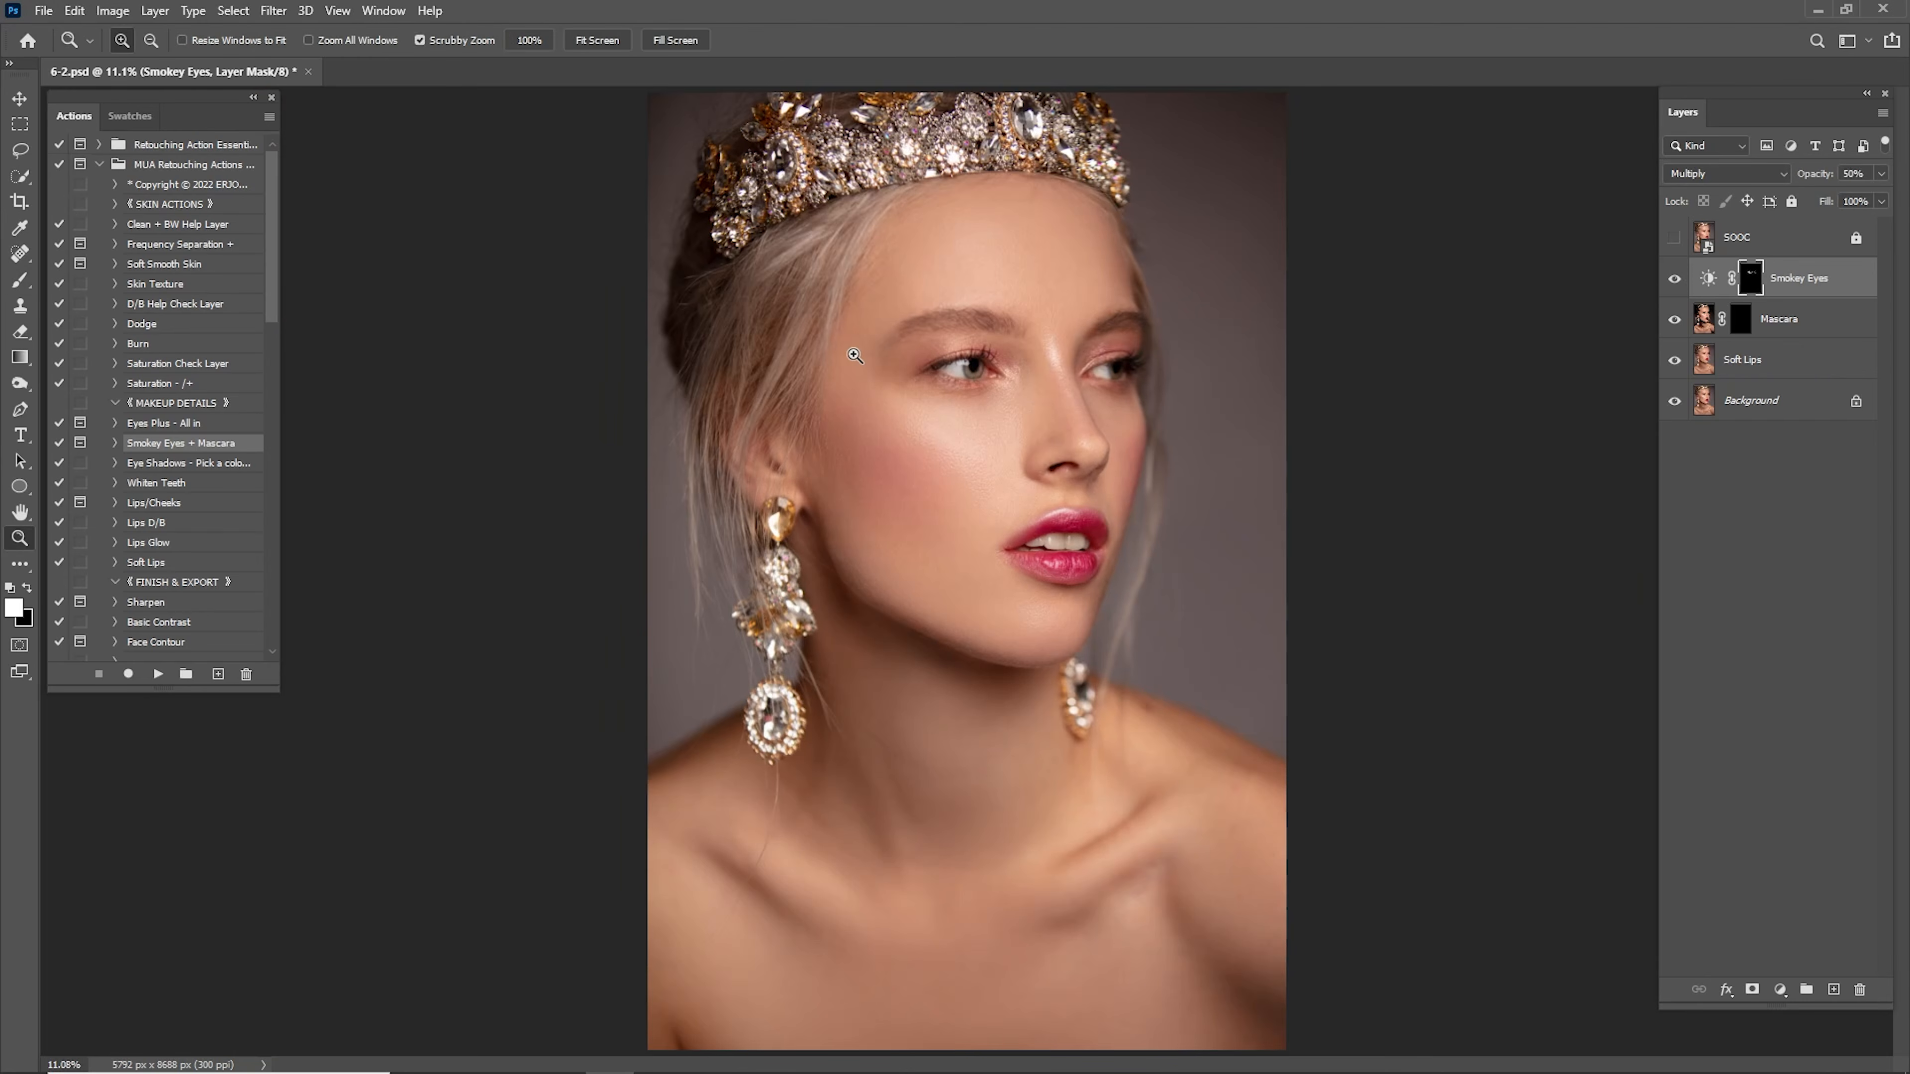
drag(1166, 379, 1247, 396)
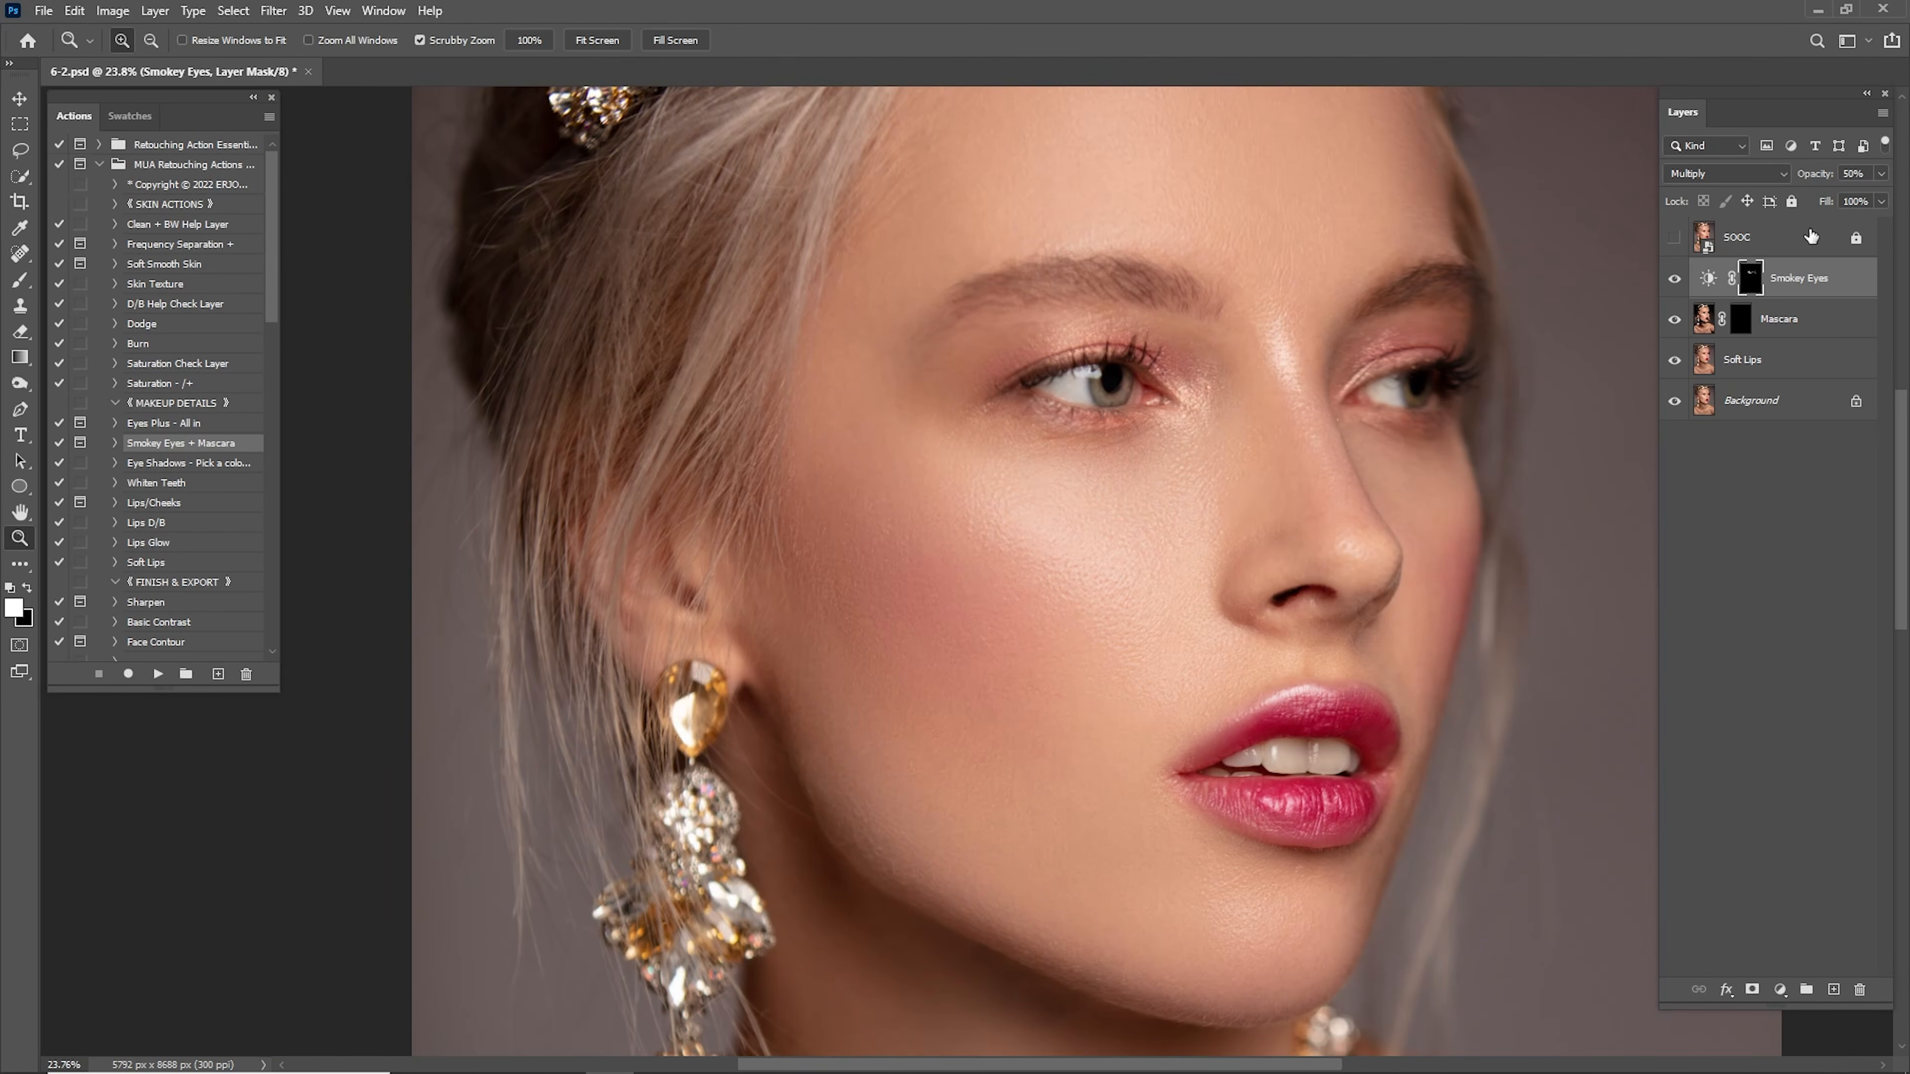
text(15)
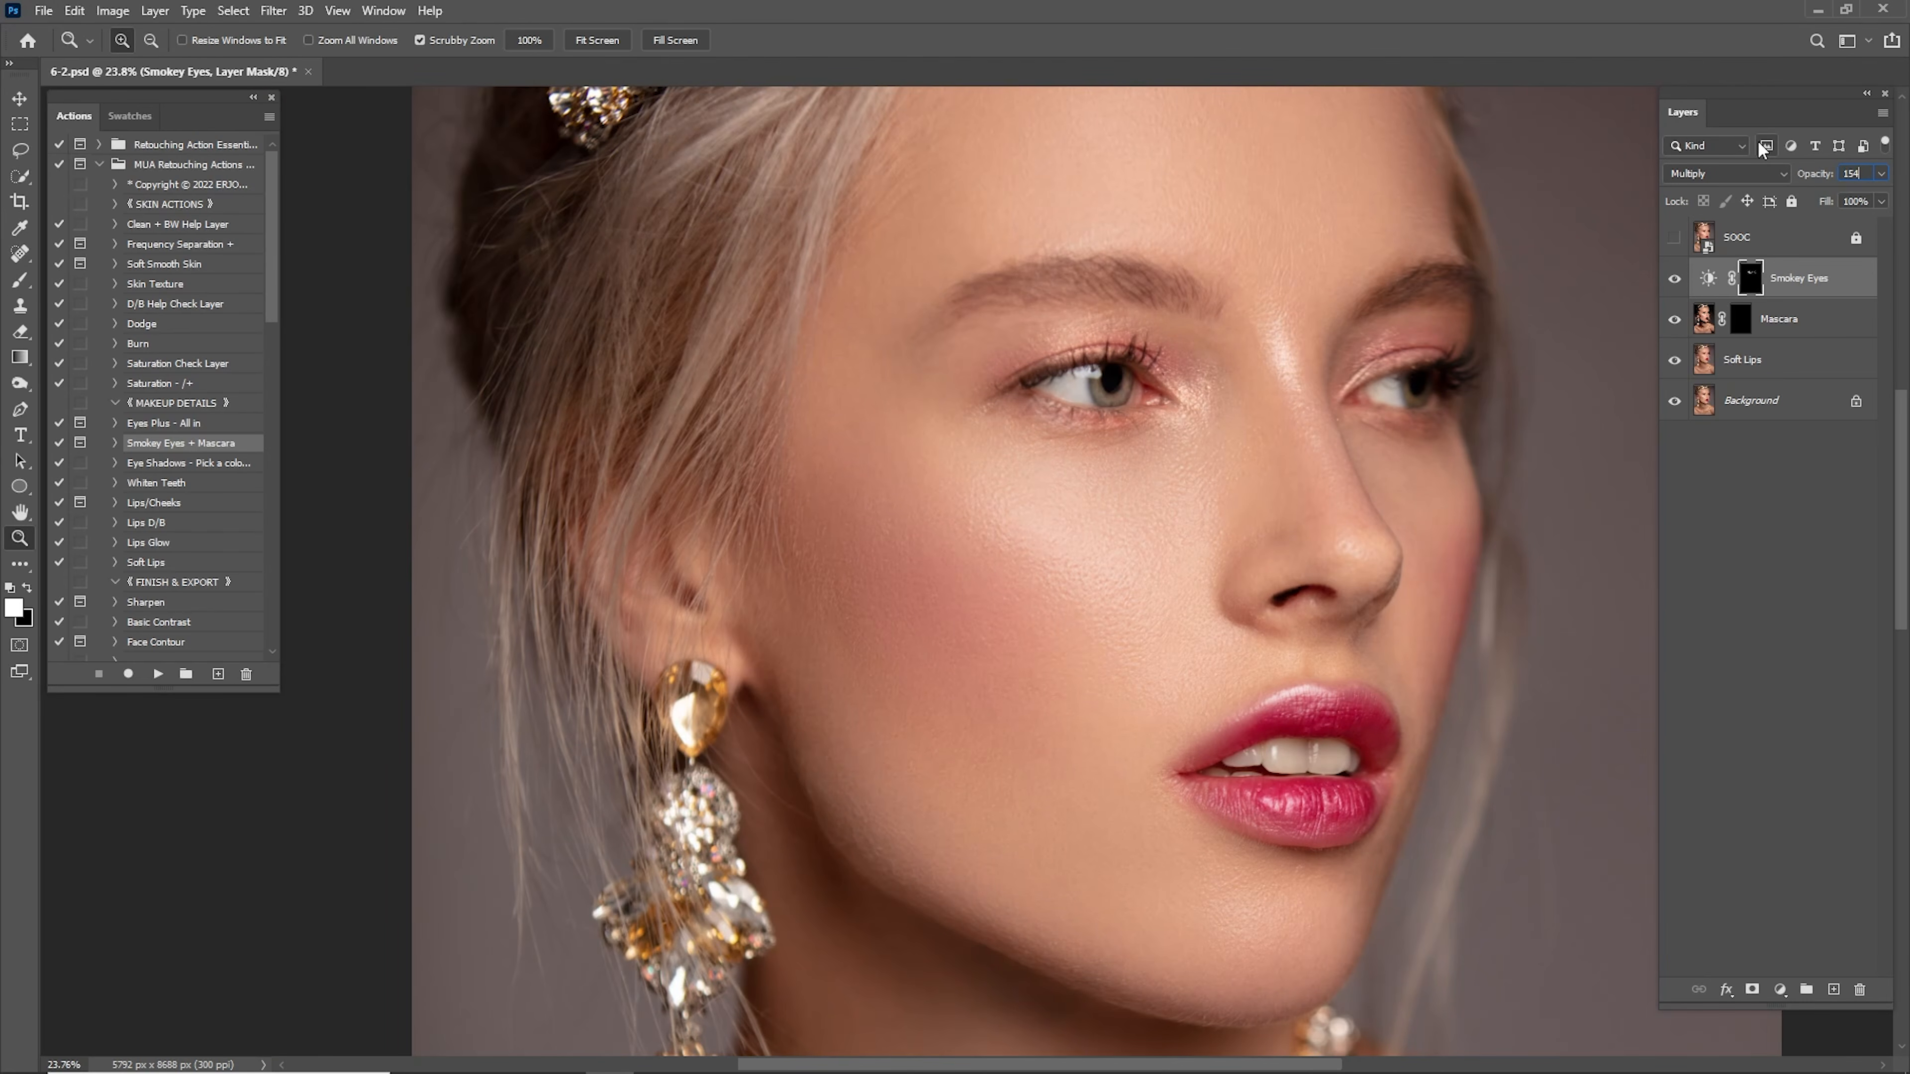
key(Return)
key(Return)
Paint over the lashes of both eyes on the Mascara mask with a small soft white brush at 100% opacity.
click(1744, 322)
drag(1053, 387, 1105, 392)
key(b)
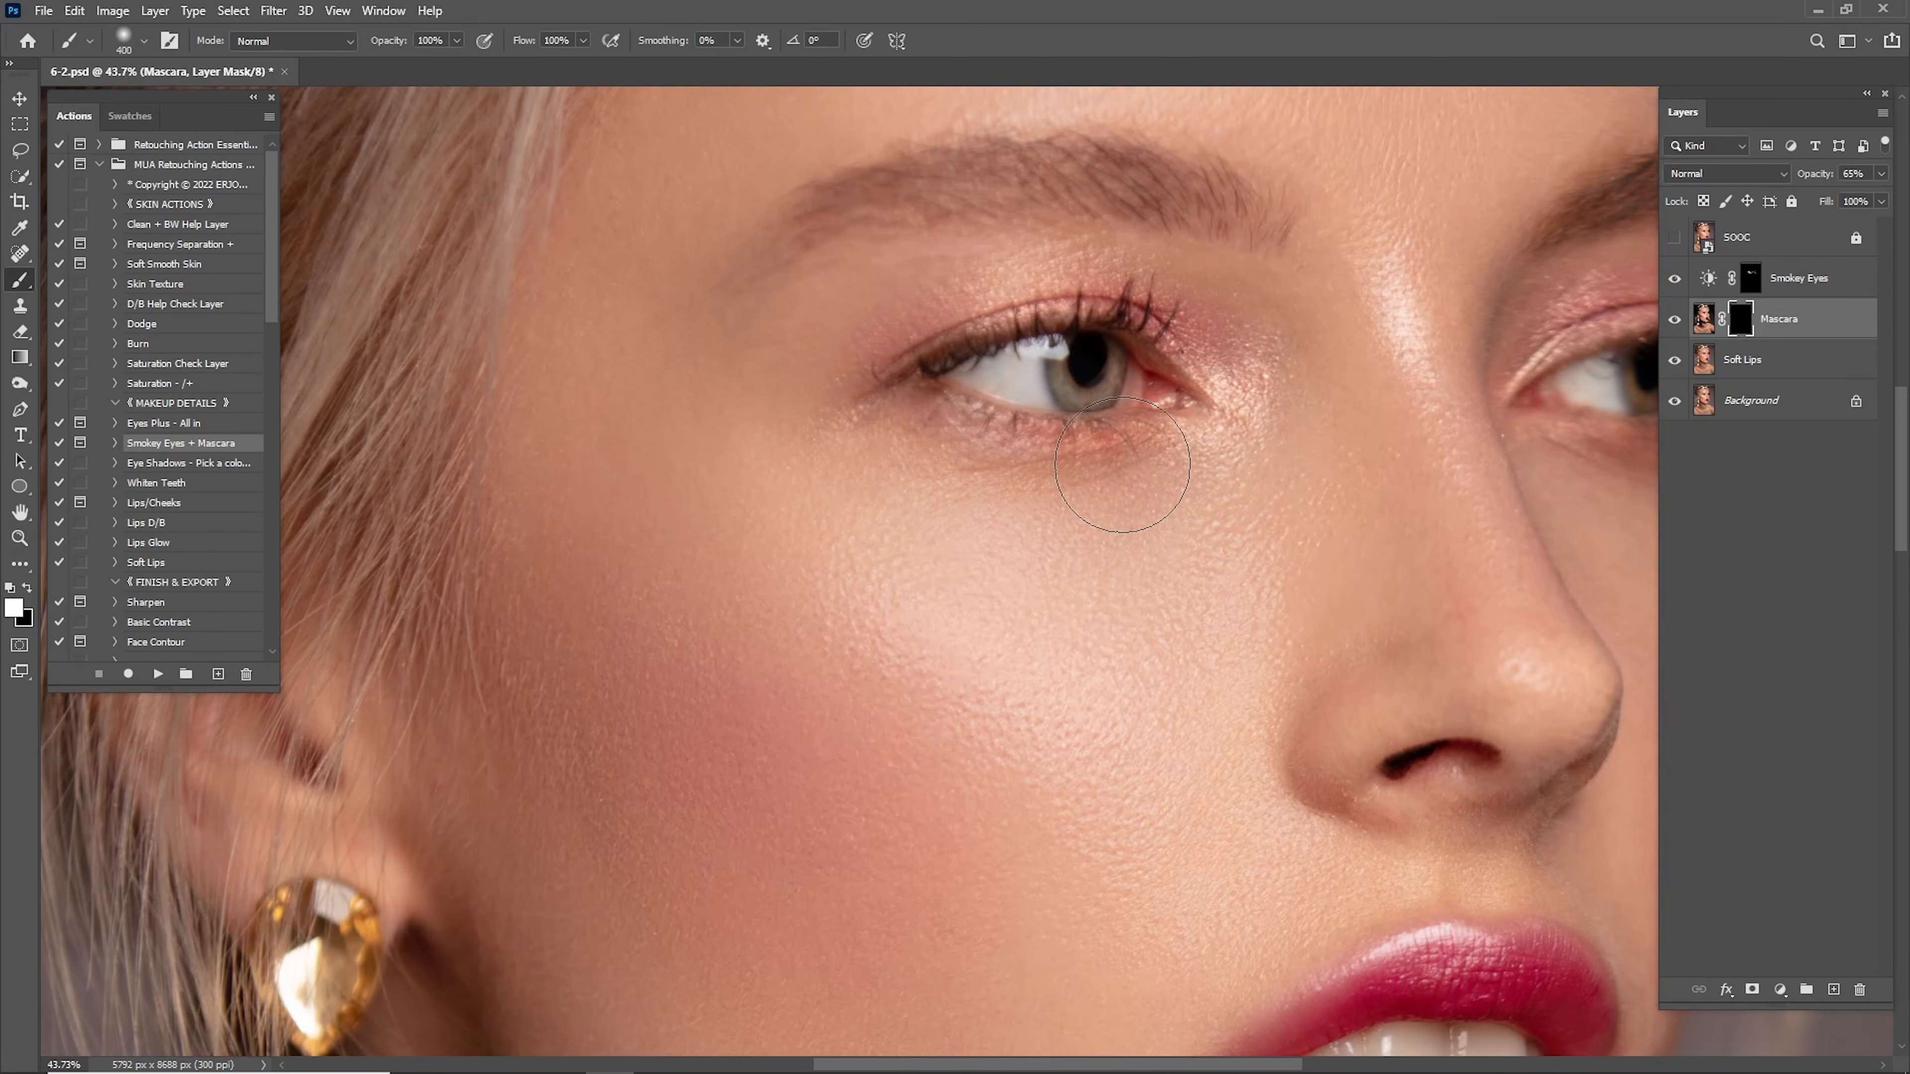
key(bracketleft)
key(bracketleft)
key(bracketleft)
key(bracketleft)
key(bracketleft)
key(bracketleft)
drag(1123, 309, 918, 361)
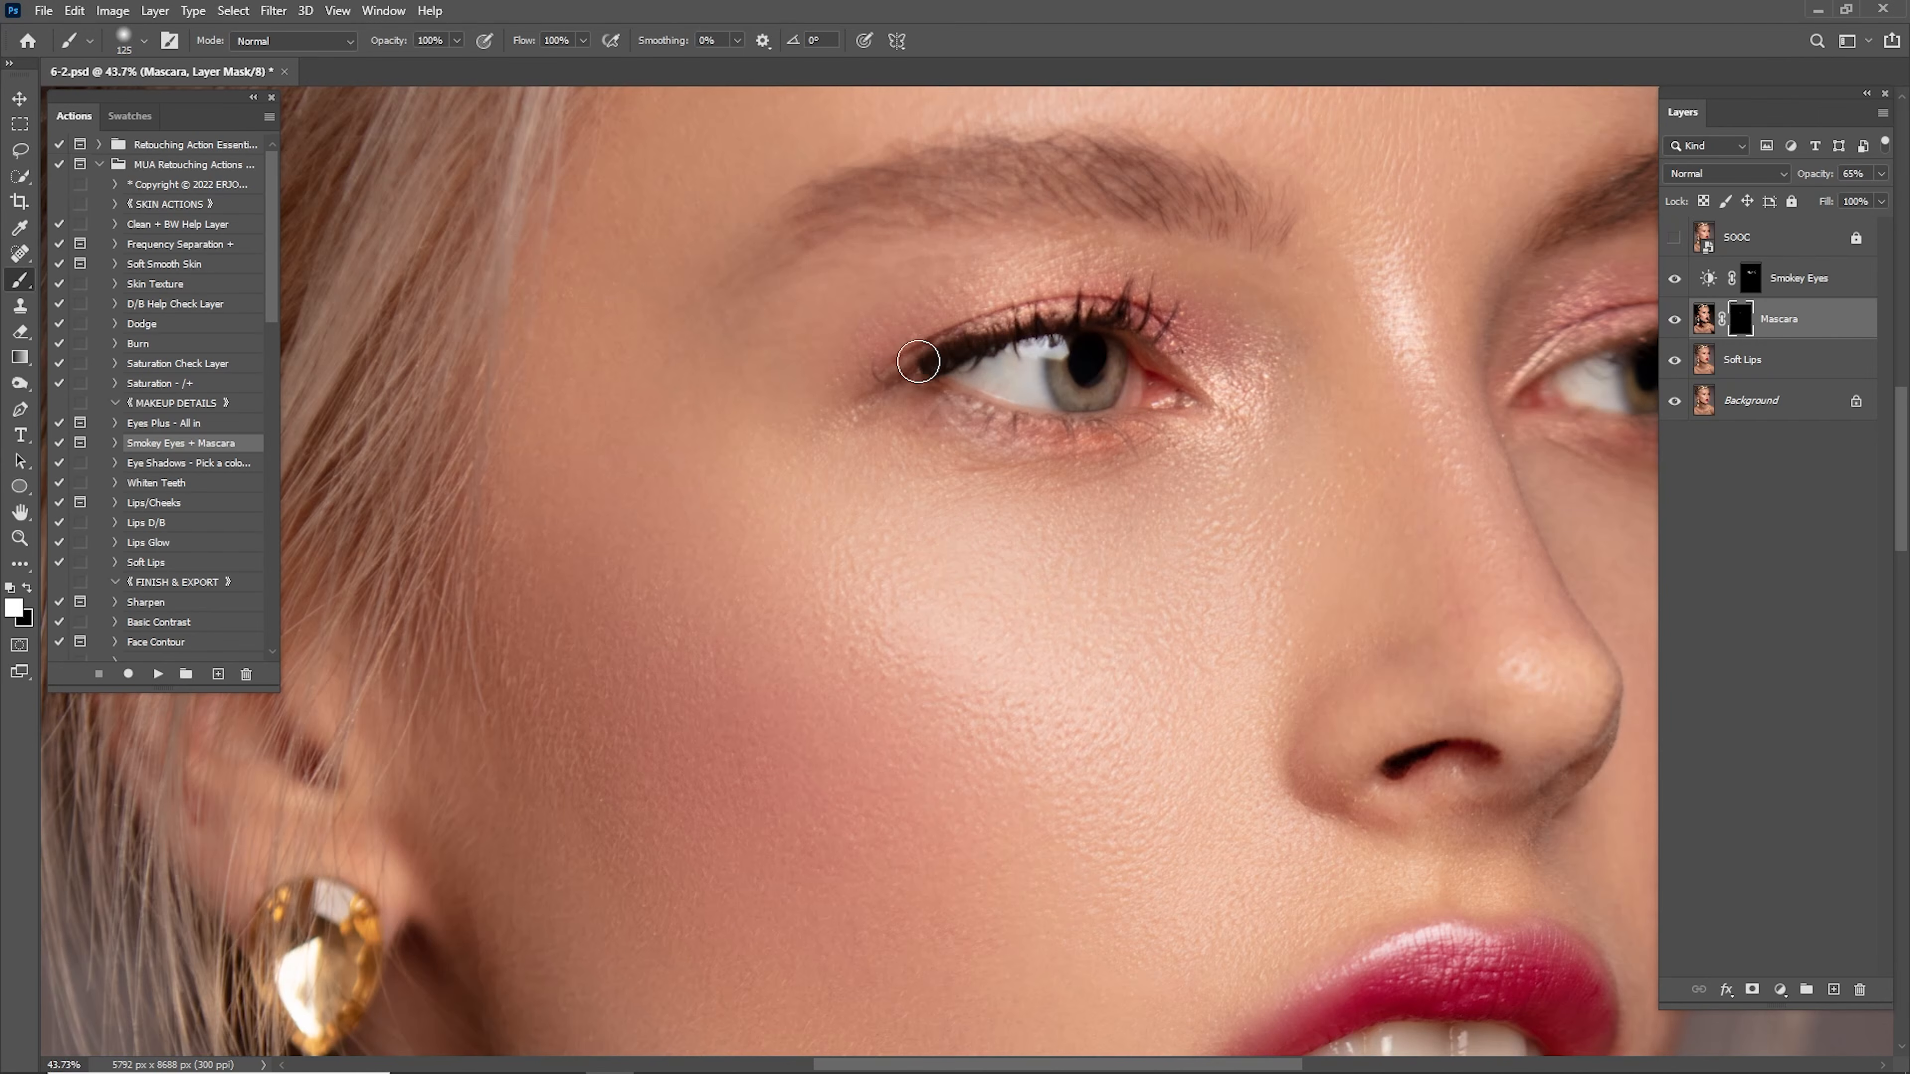
key(bracketleft)
scroll(1215, 353, right, 5)
mouse_move(1280, 341)
mouse_down()
mouse_move(1353, 327)
mouse_move(1368, 343)
mouse_move(1309, 371)
mouse_up()
key(bracketright)
drag(740, 373, 1091, 415)
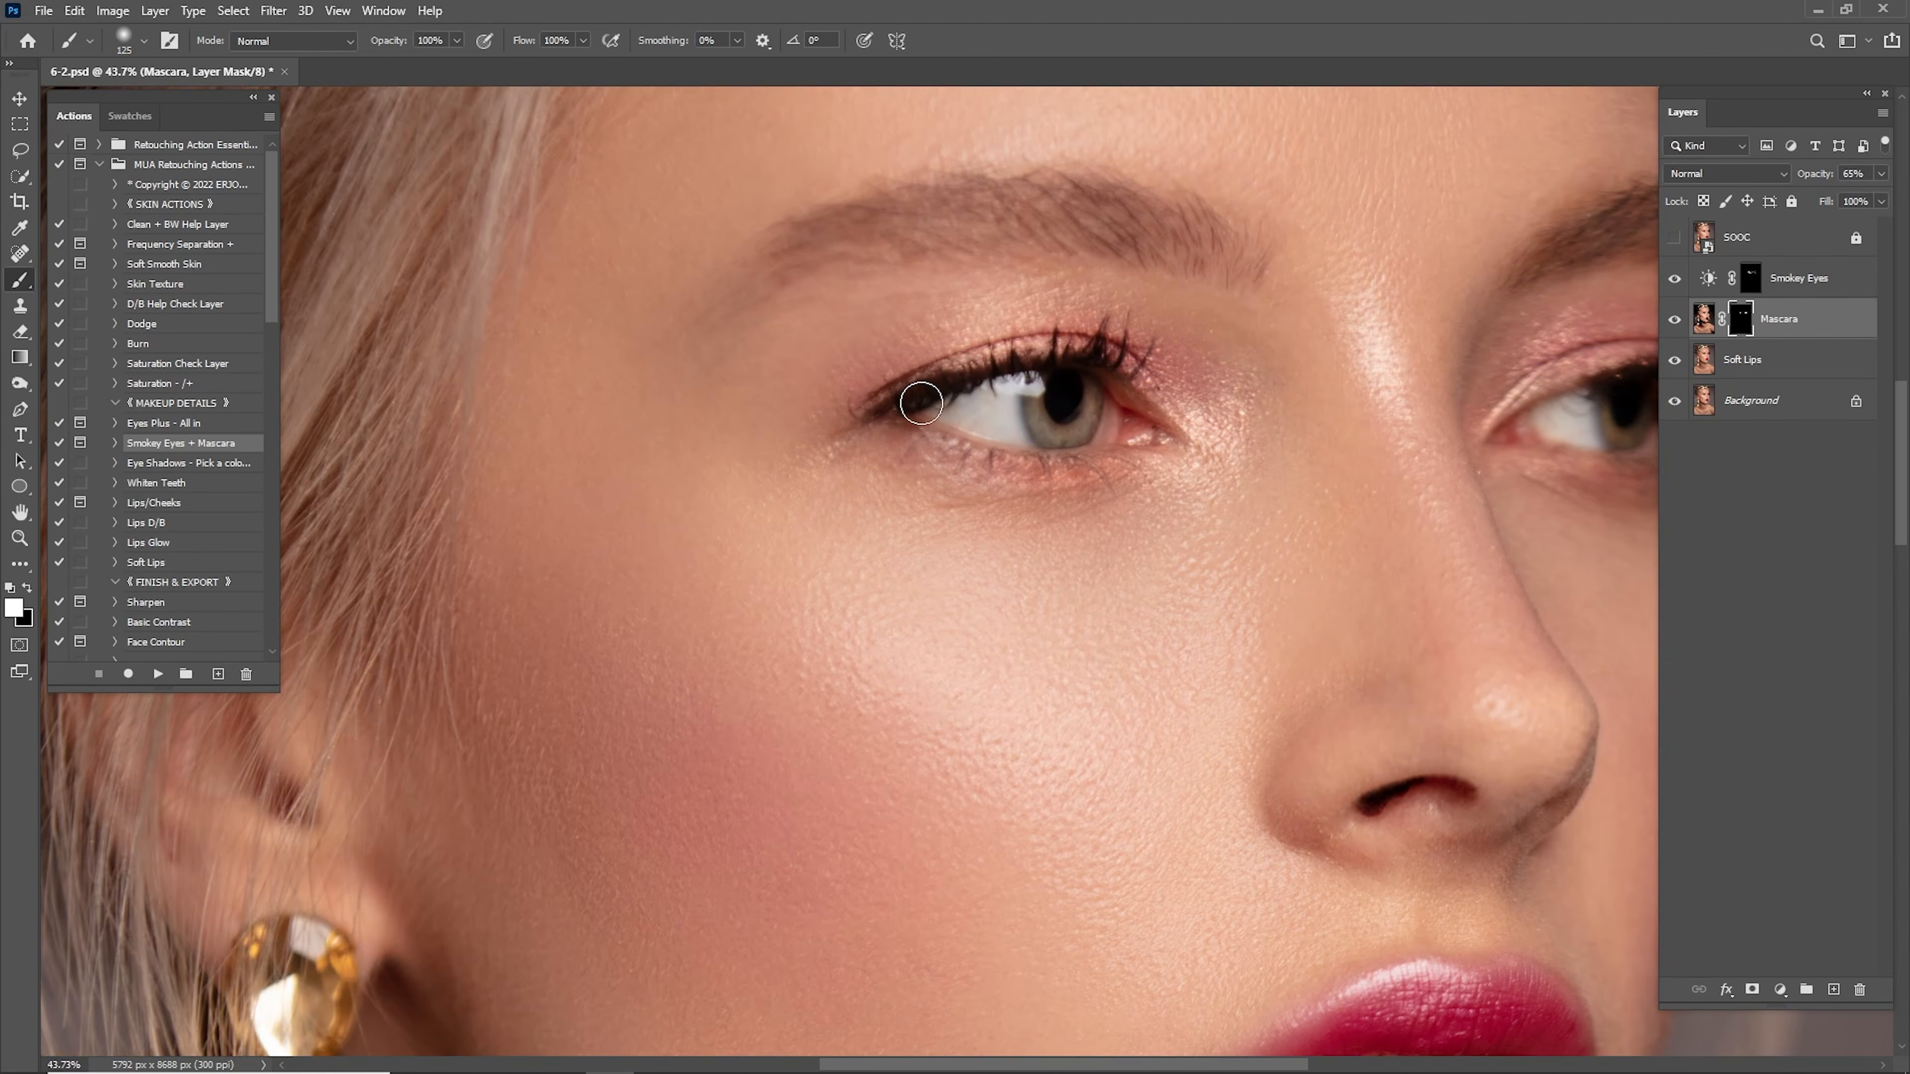
Compare the full portrait with and without the Mascara layer and set its opacity to 15%.
key(ctrl+0)
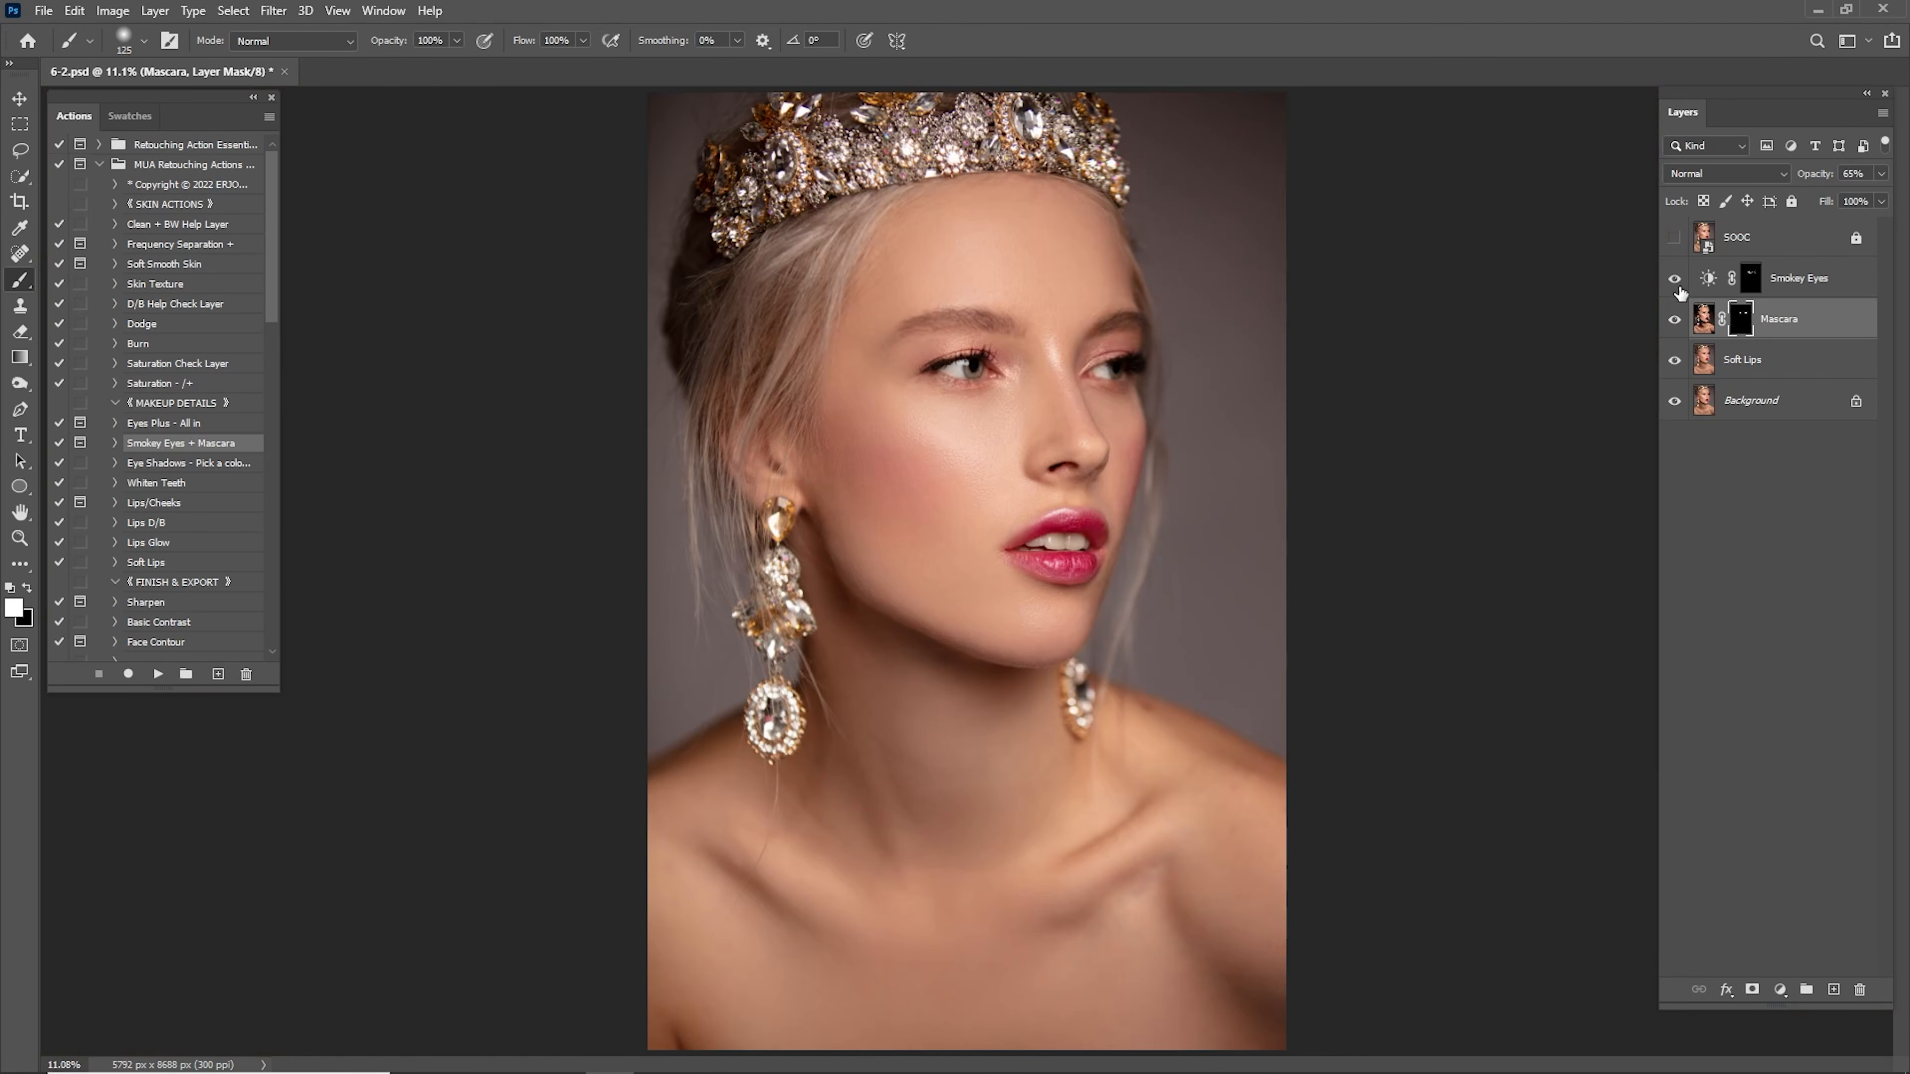
click(1673, 321)
click(1676, 331)
click(1679, 334)
click(1681, 335)
text(15)
key(Return)
Compare the retouched portrait with the original SOOC layer.
click(1680, 246)
click(1678, 242)
click(1676, 240)
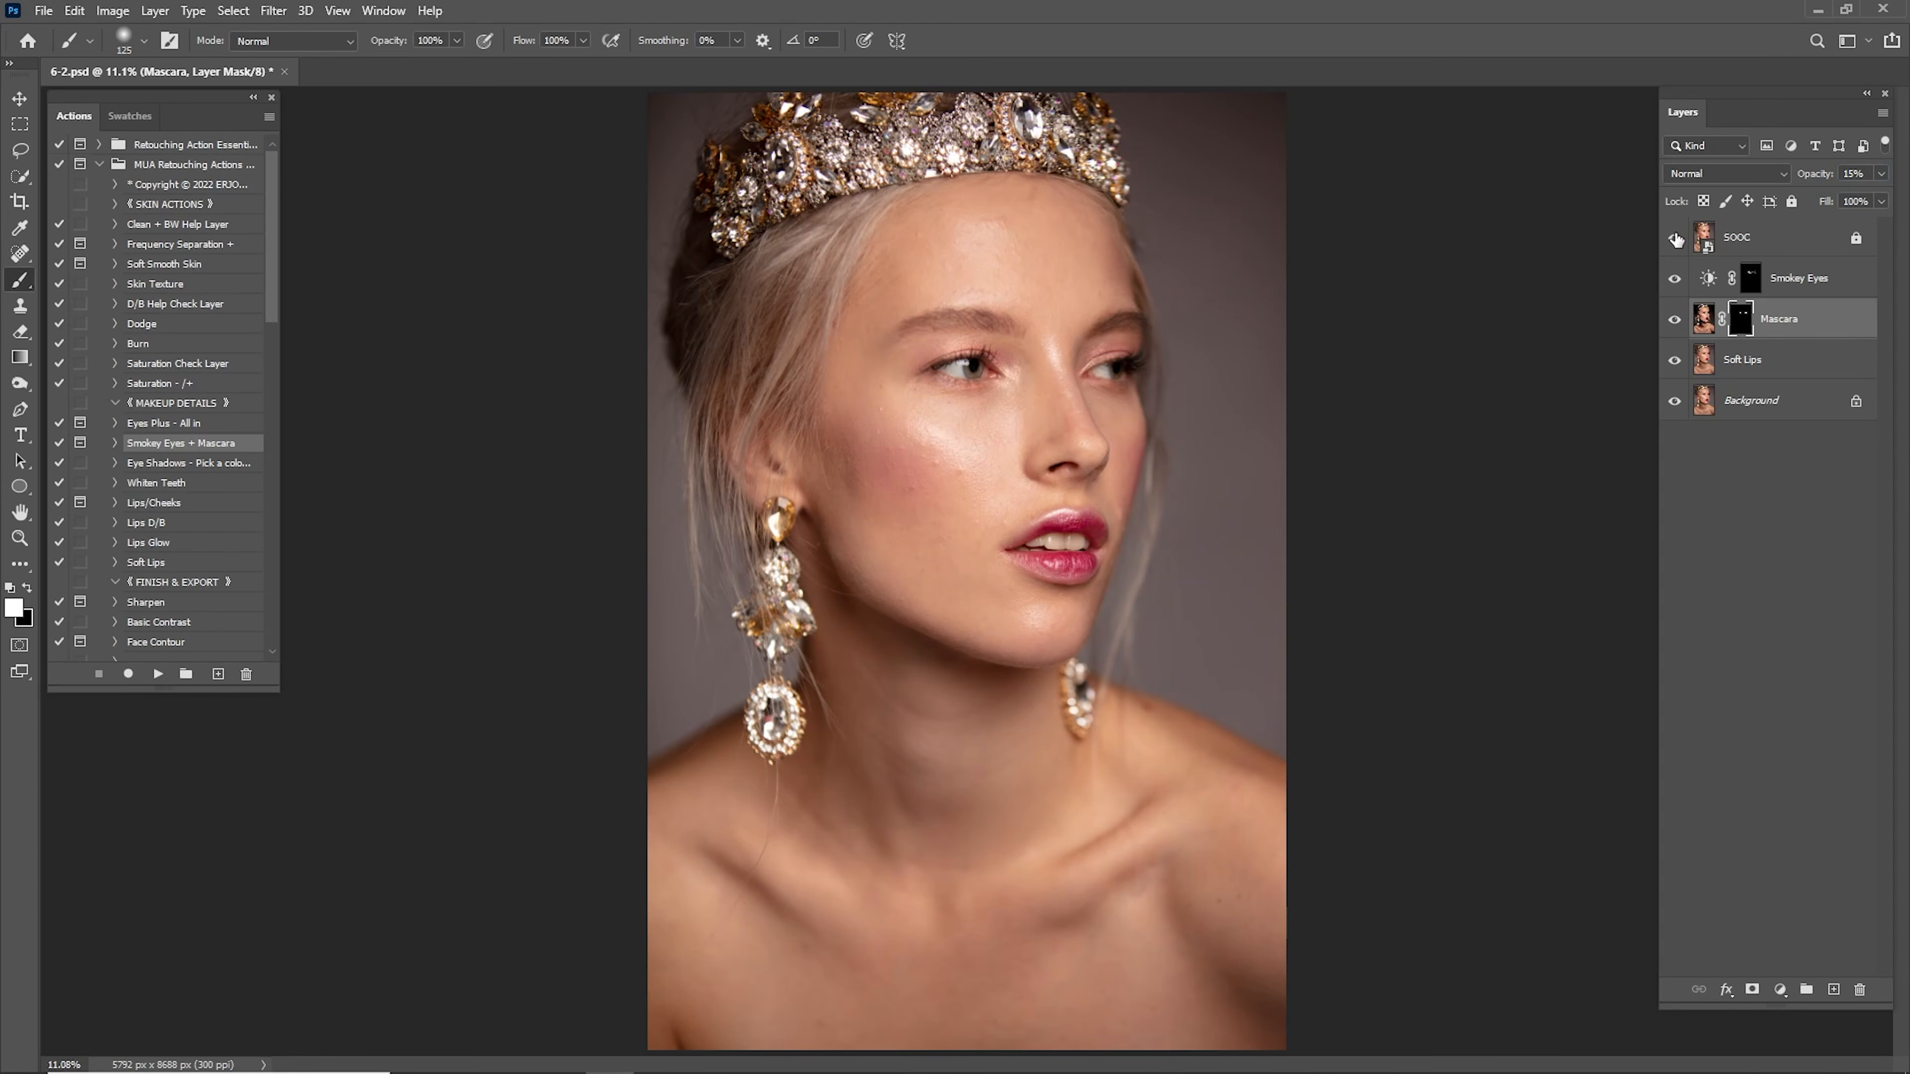
click(1680, 235)
Merge the Smokey Eyes, Mascara and Soft Lips layers into the Background layer.
click(1794, 280)
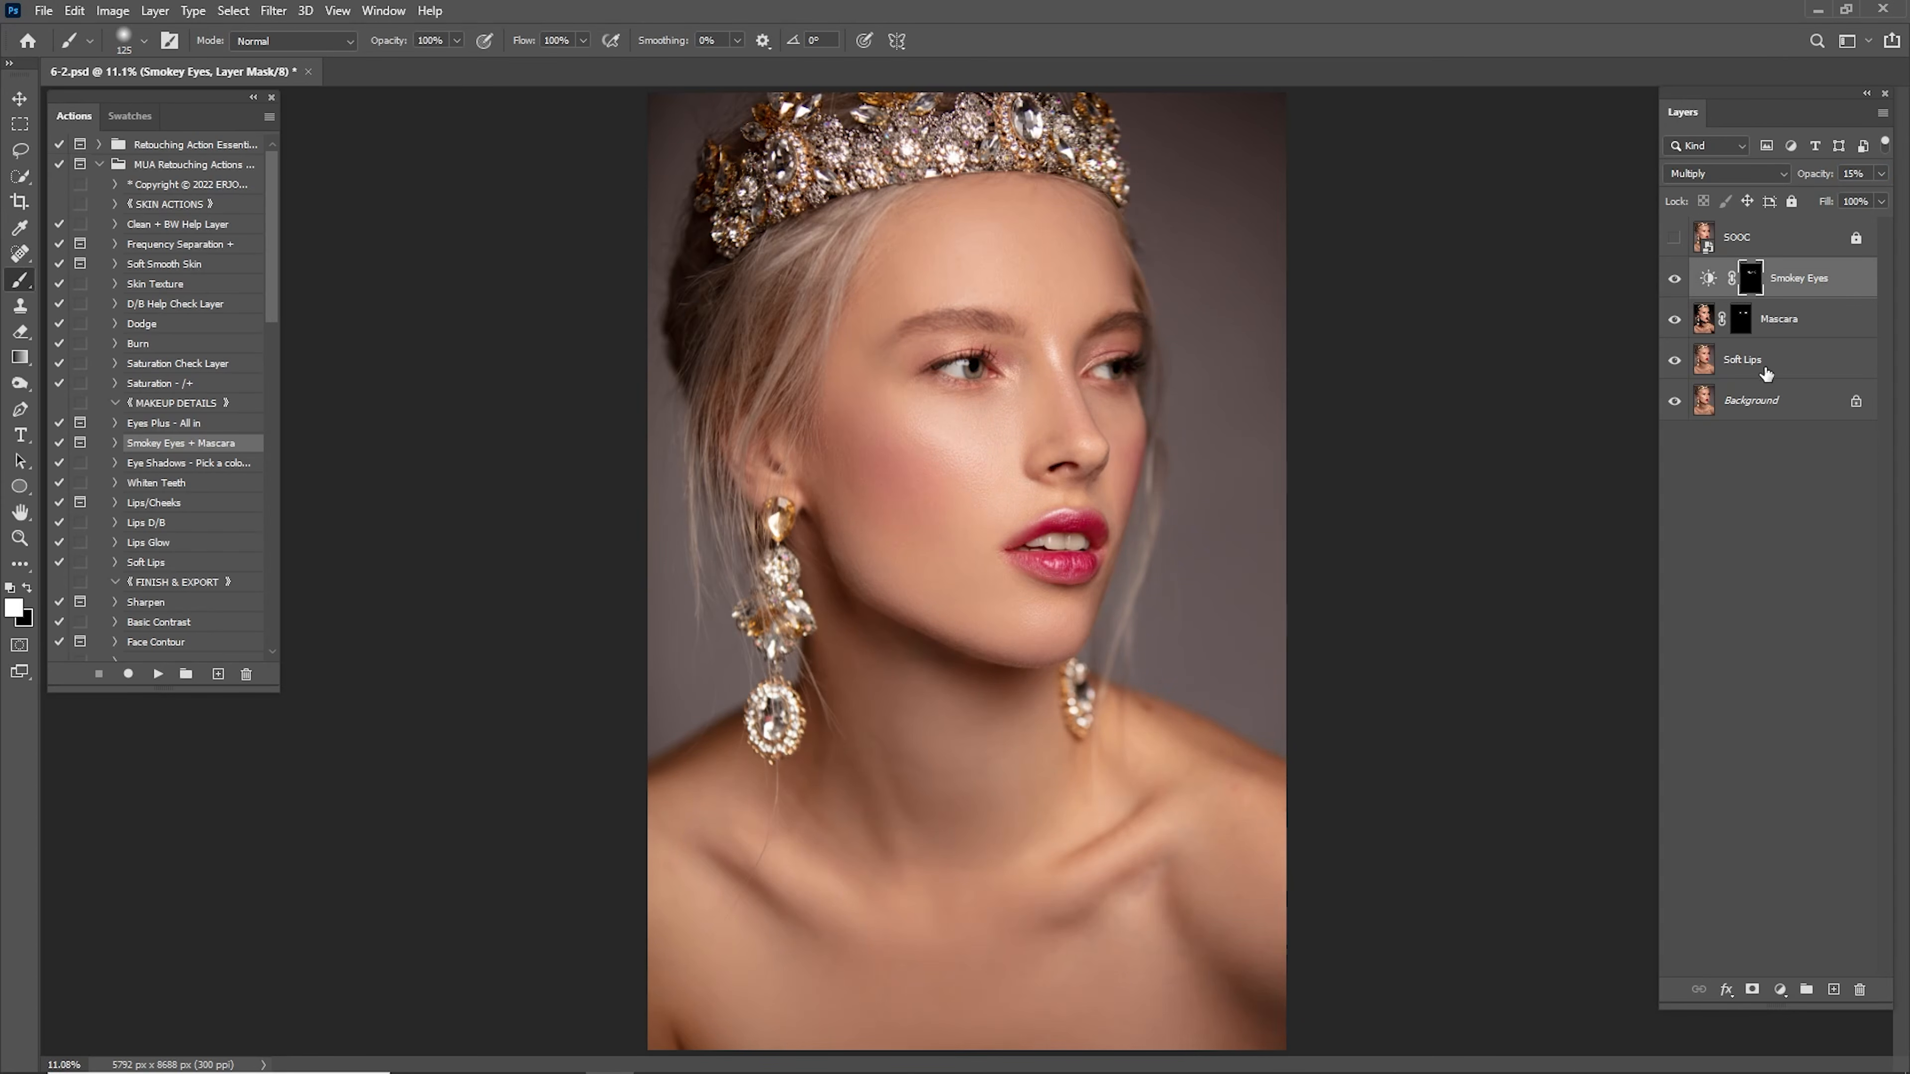
shift+click(1767, 399)
right_click(1764, 394)
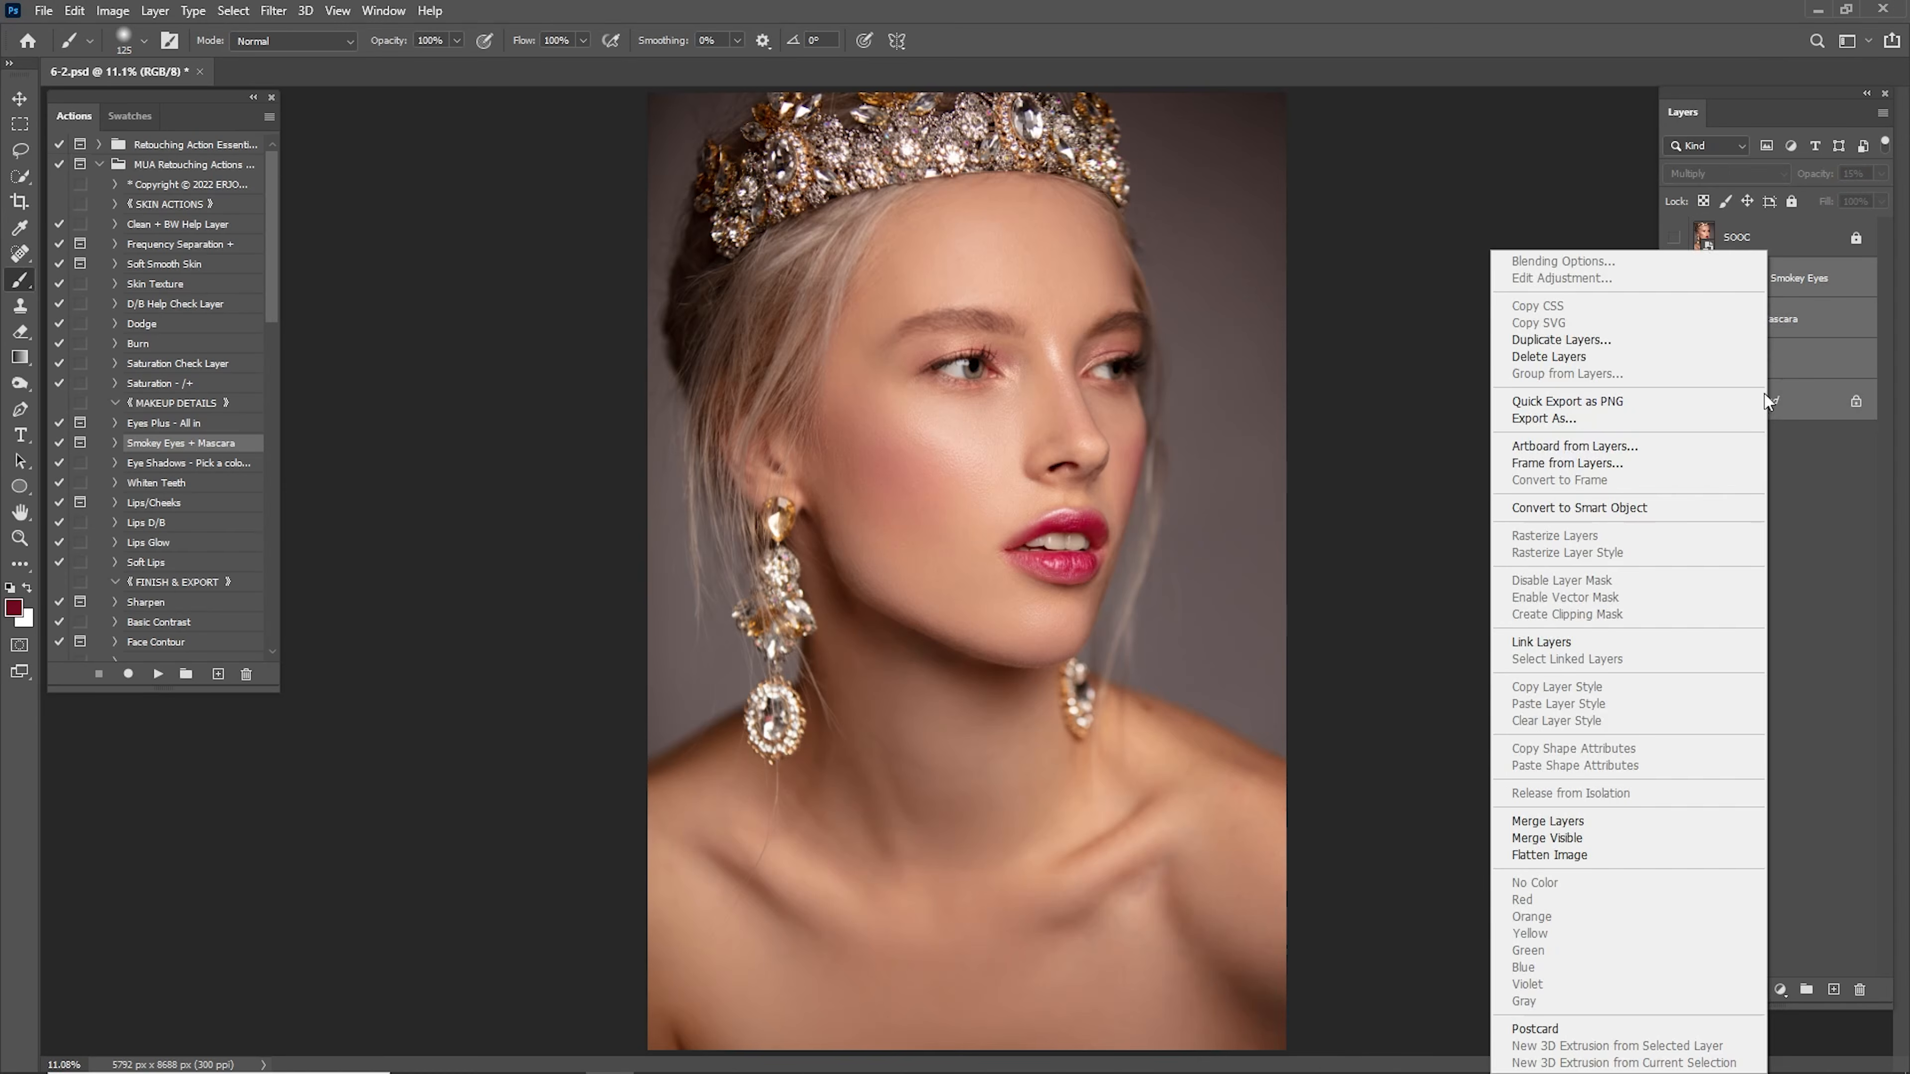
click(1616, 817)
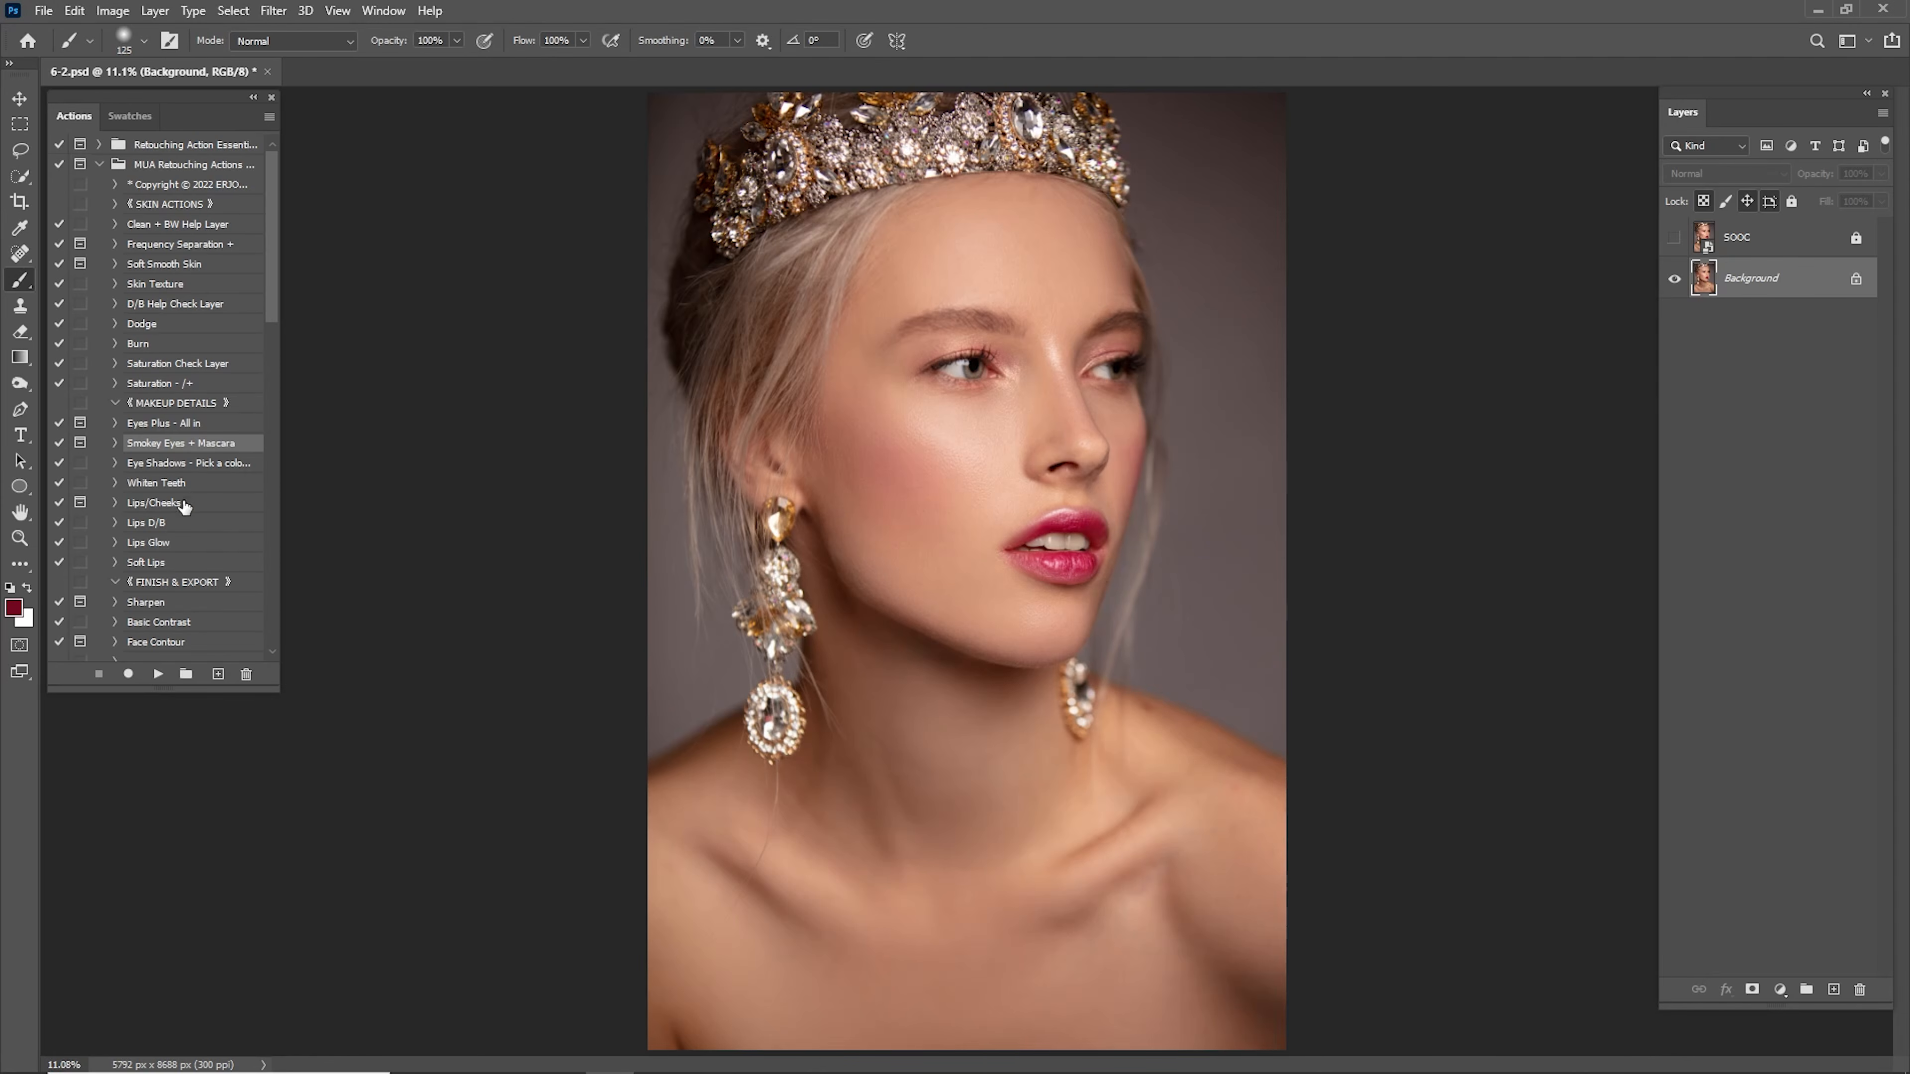
Run the Eye Shadows - Pick a color action and duplicate the resulting layer.
click(182, 466)
click(158, 673)
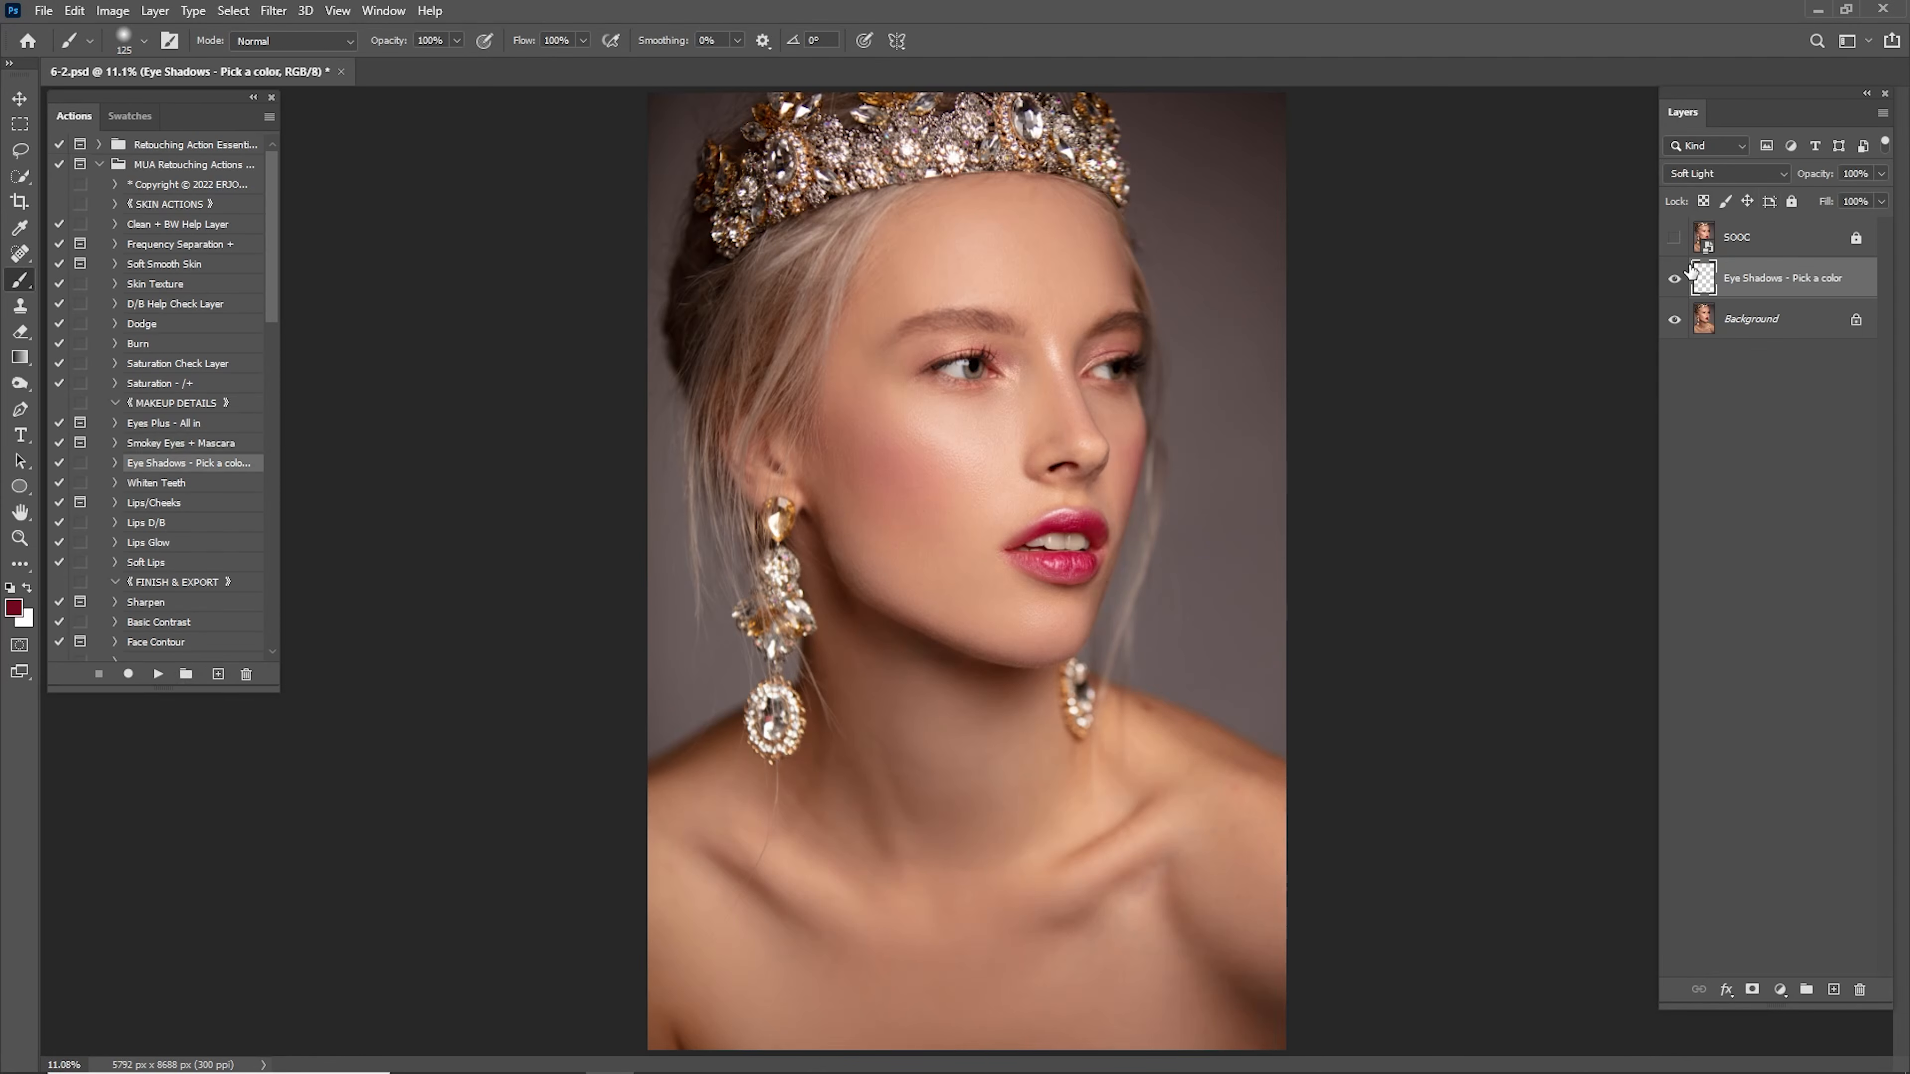
key(z)
drag(949, 342, 1051, 462)
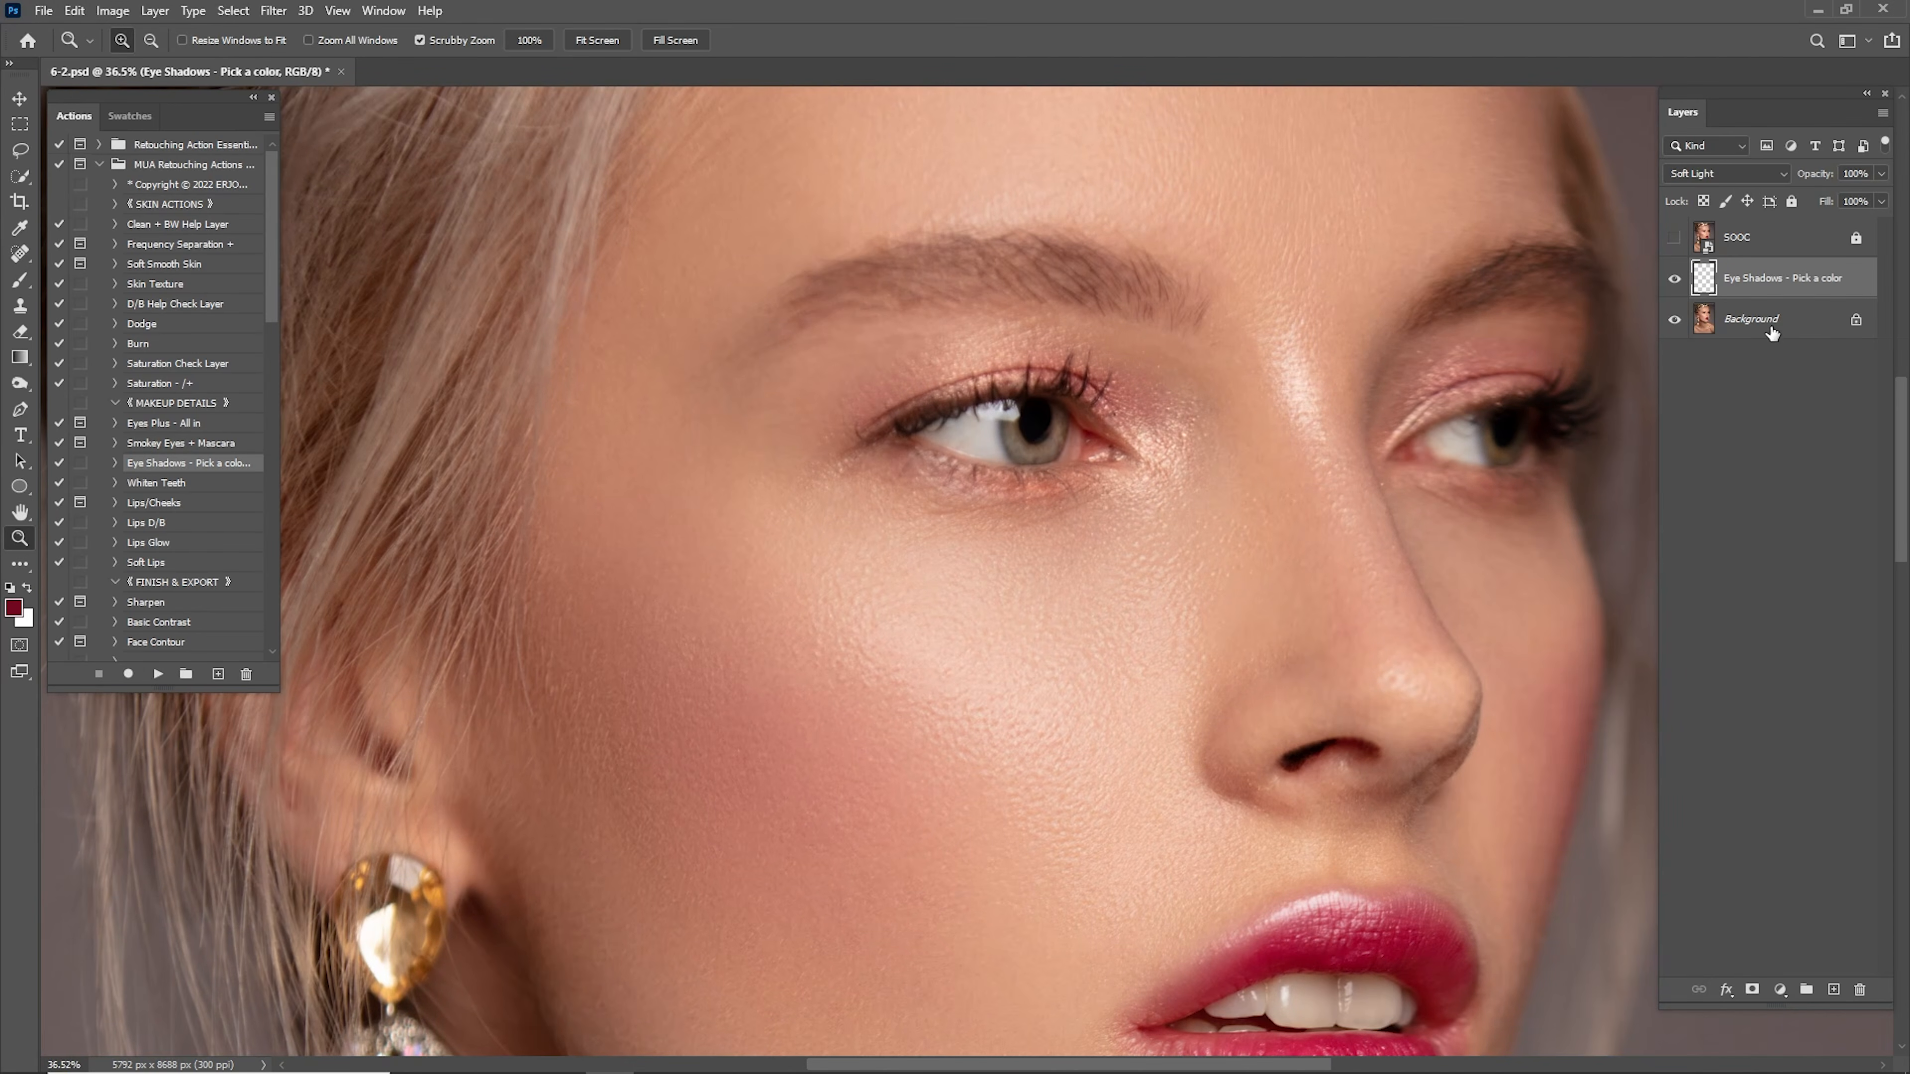
drag(1779, 292, 1833, 989)
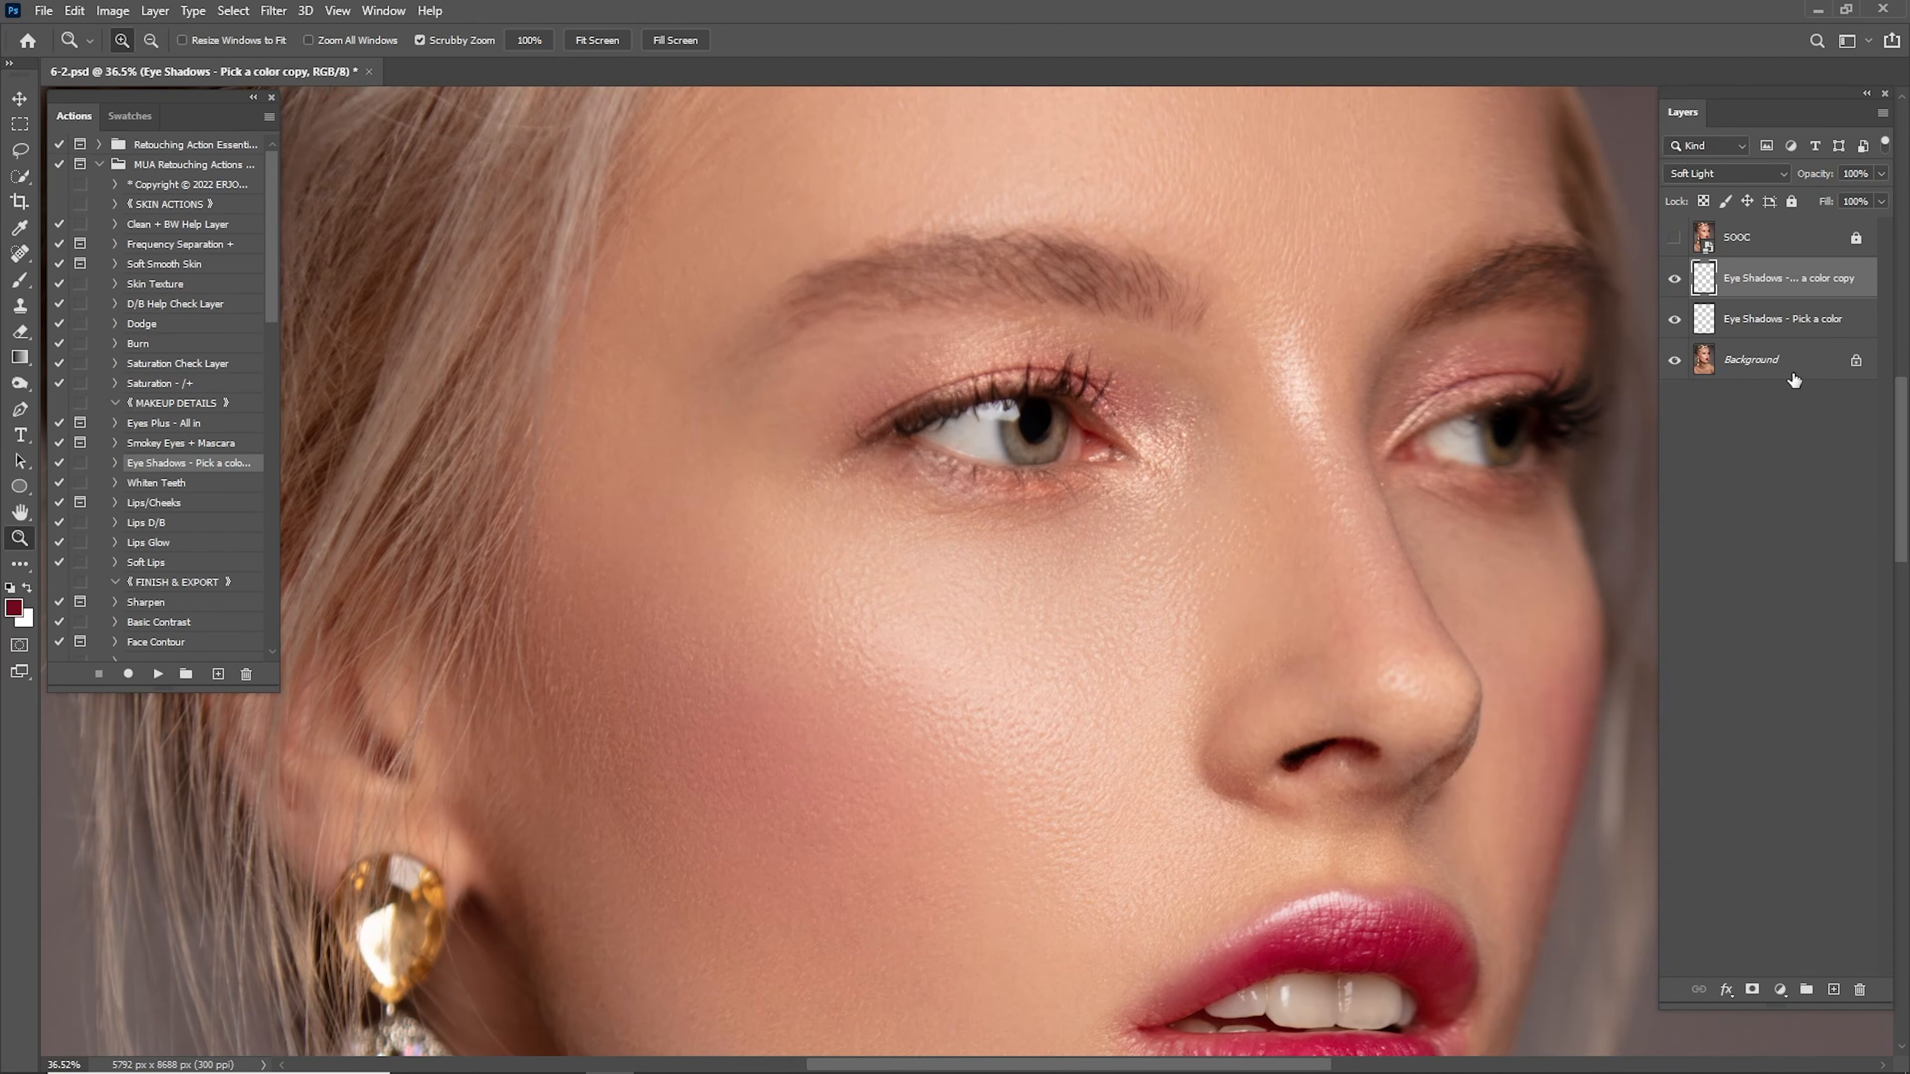
Sample the deep pink of the upper lip and paint it around both eyes on the original Eye Shadows layer at 100% brush opacity.
click(1801, 329)
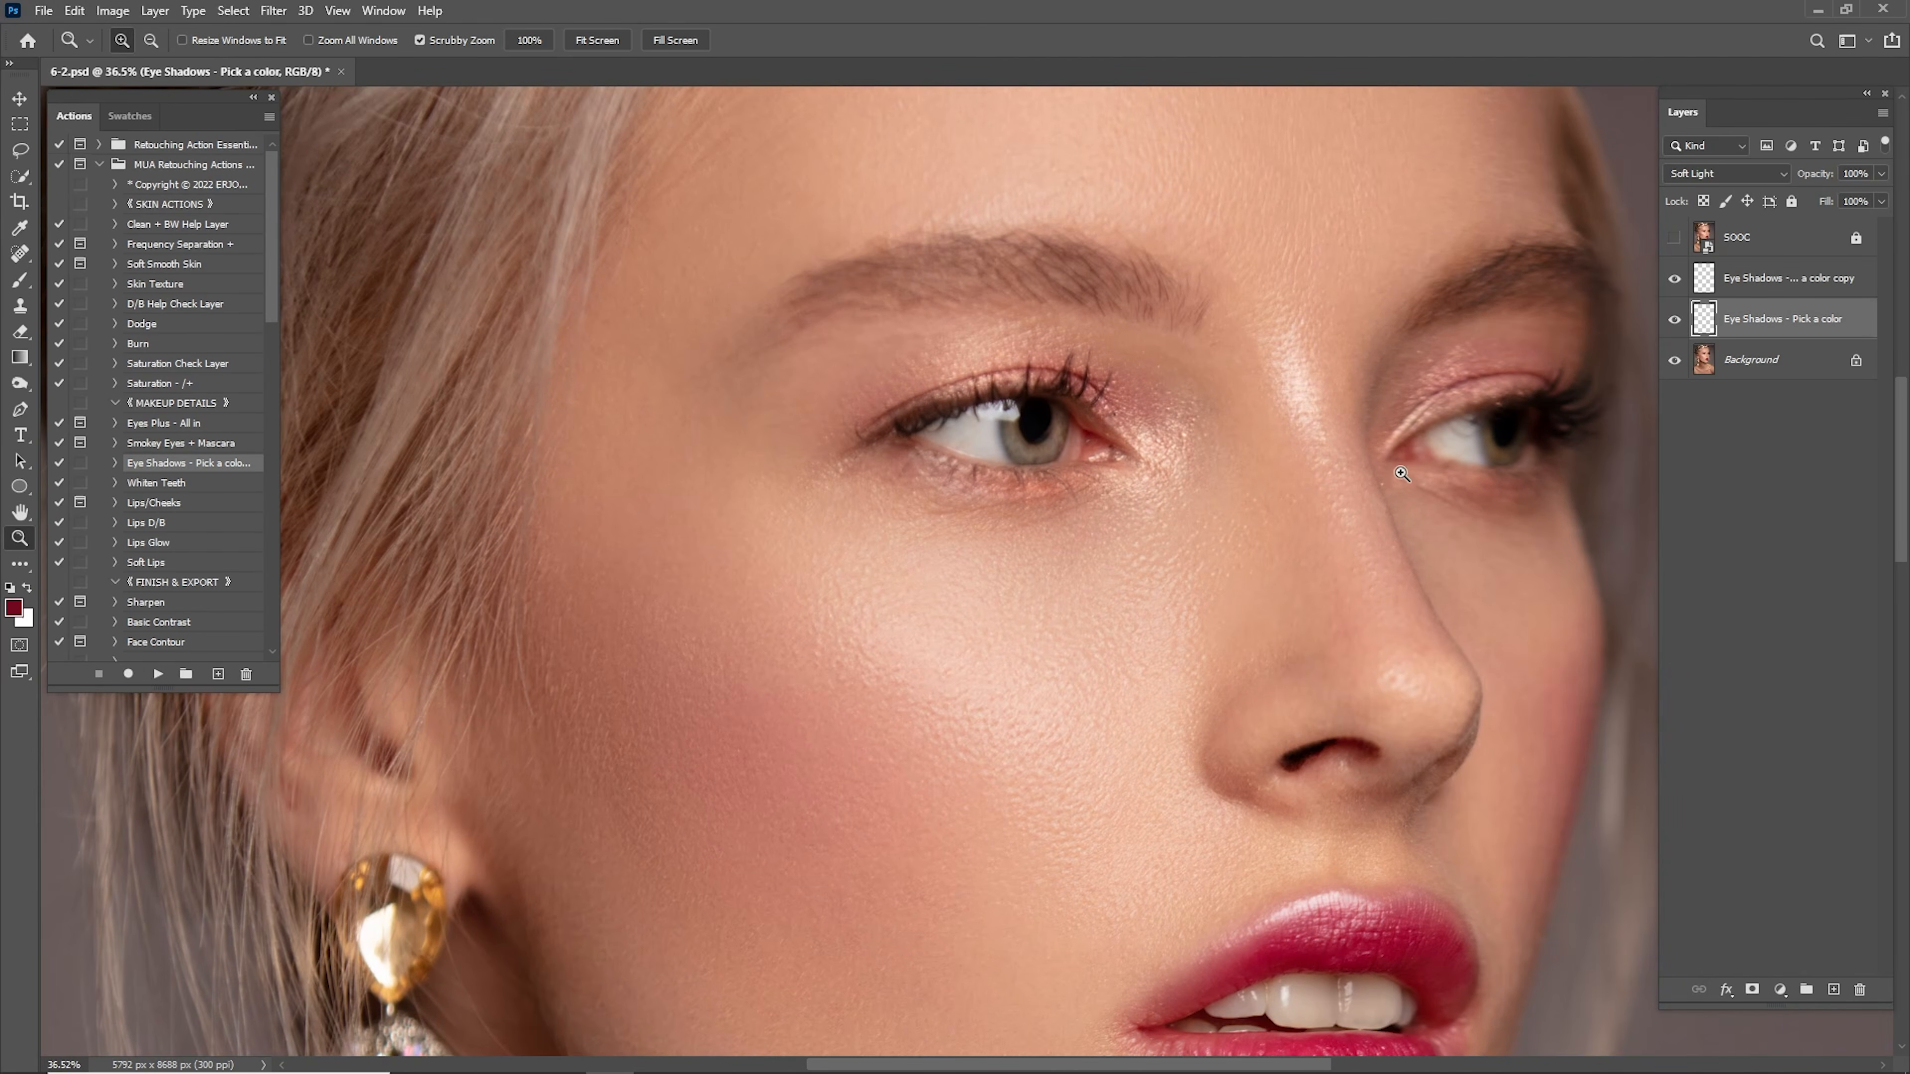
key(i)
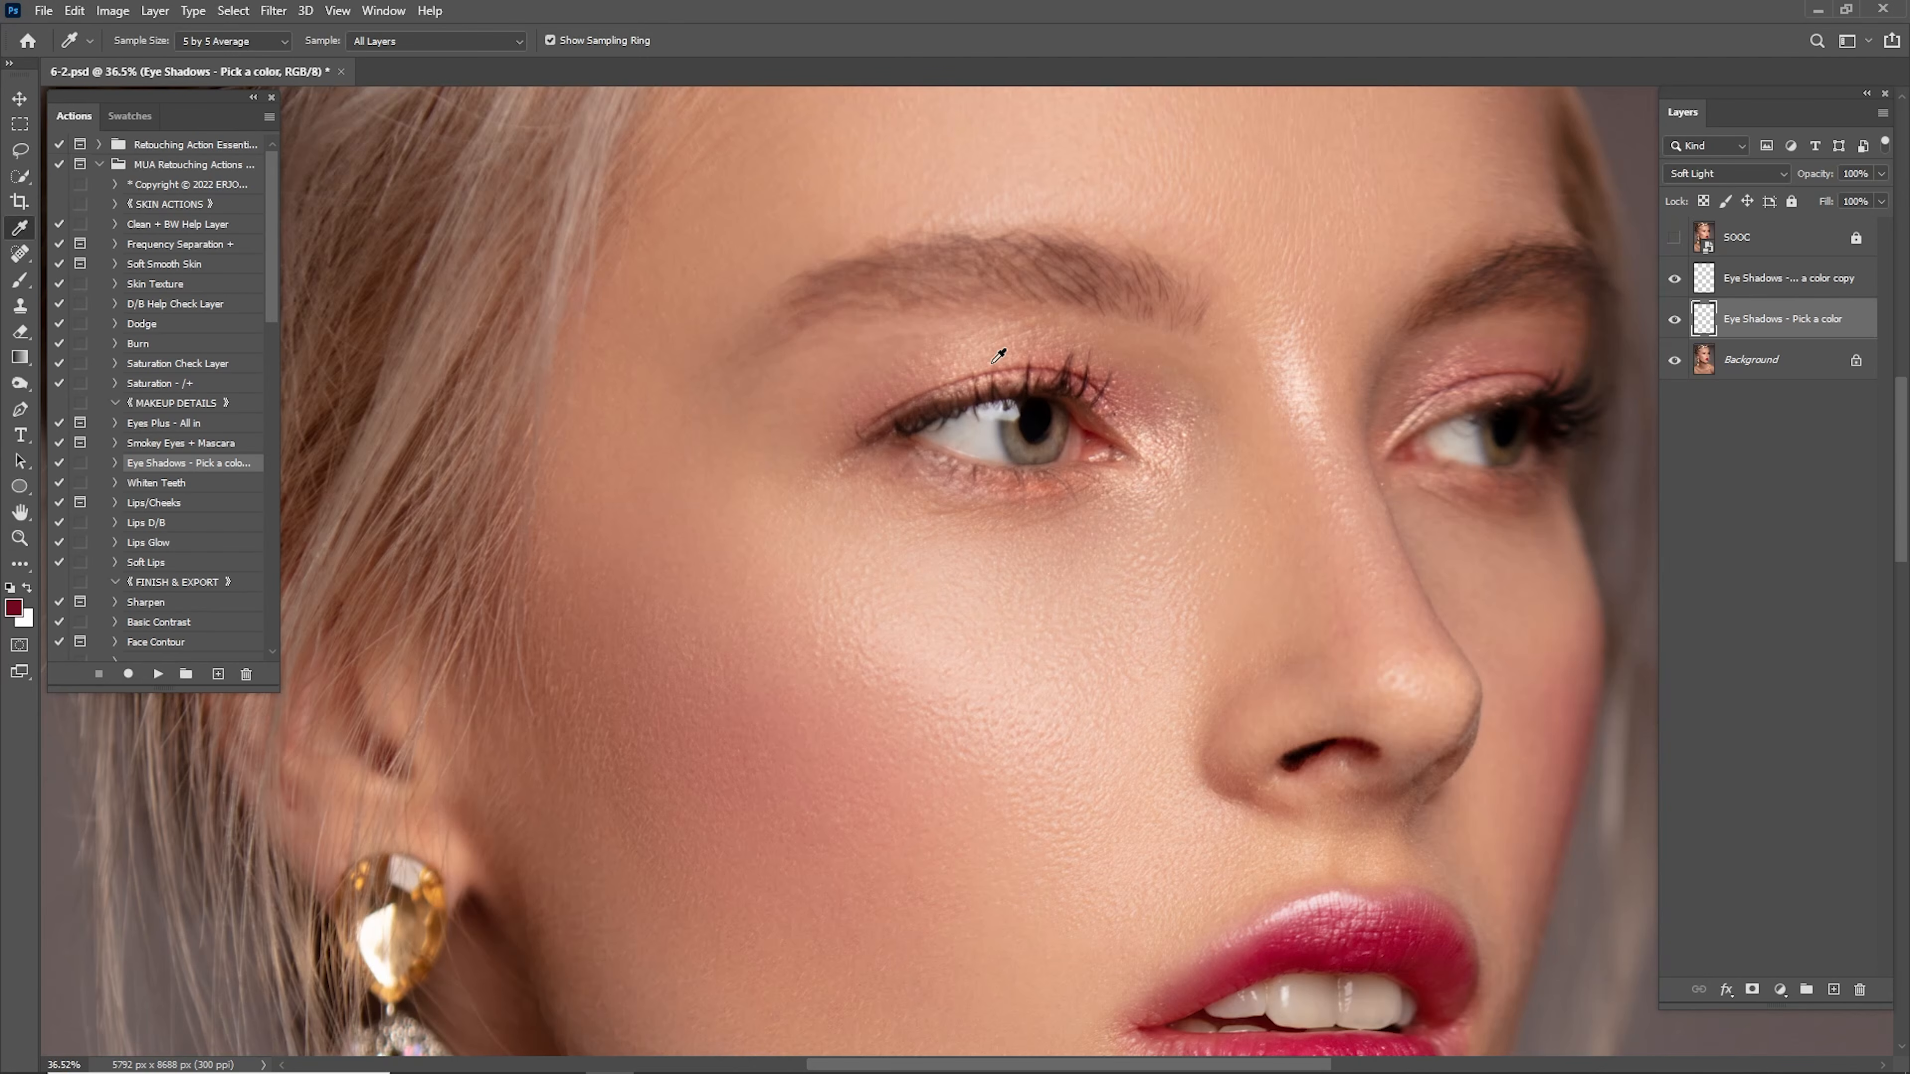
drag(1332, 769, 1252, 707)
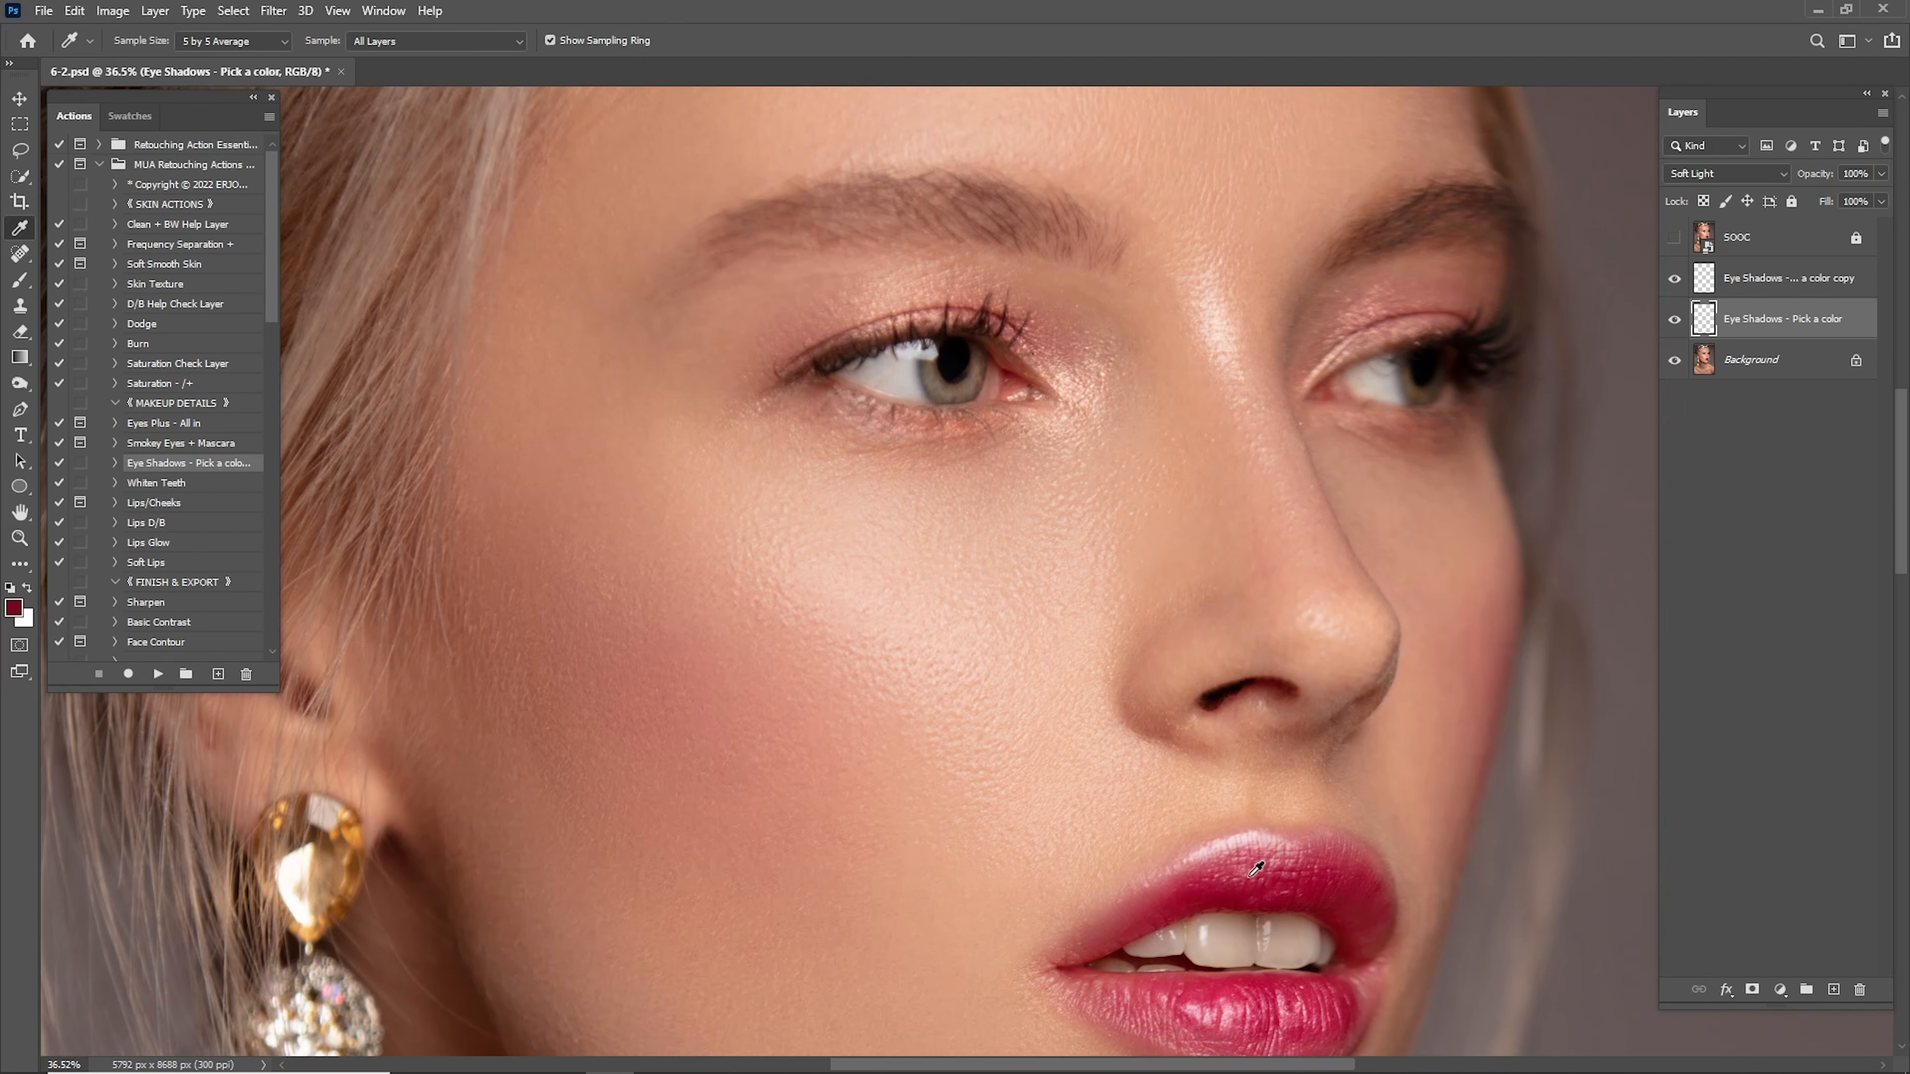
click(1257, 892)
drag(1047, 507, 1080, 649)
key(b)
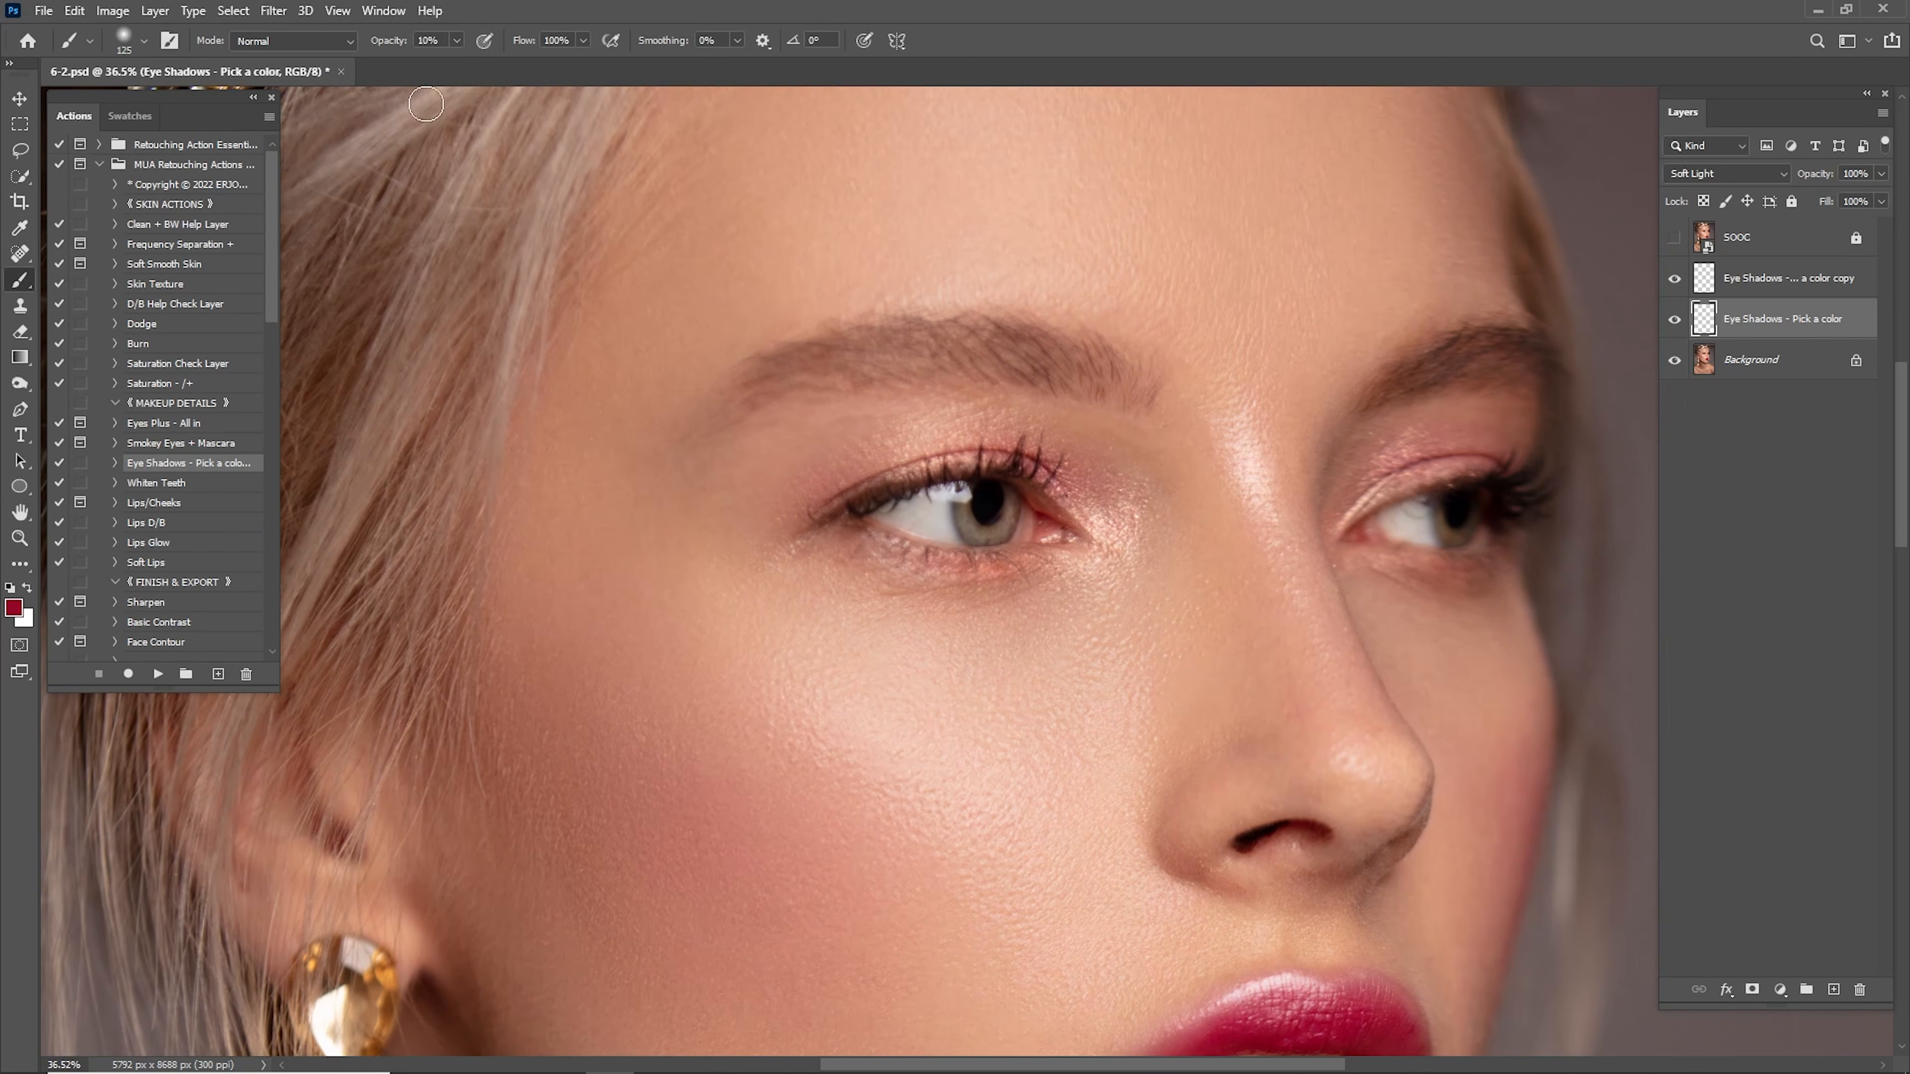
key(bracketright)
key(bracketright)
key(bracketright)
key(bracketright)
mouse_move(1098, 481)
mouse_down()
mouse_move(915, 436)
mouse_move(814, 464)
mouse_move(732, 522)
mouse_move(874, 589)
mouse_move(1004, 606)
mouse_up()
drag(1417, 482, 1477, 431)
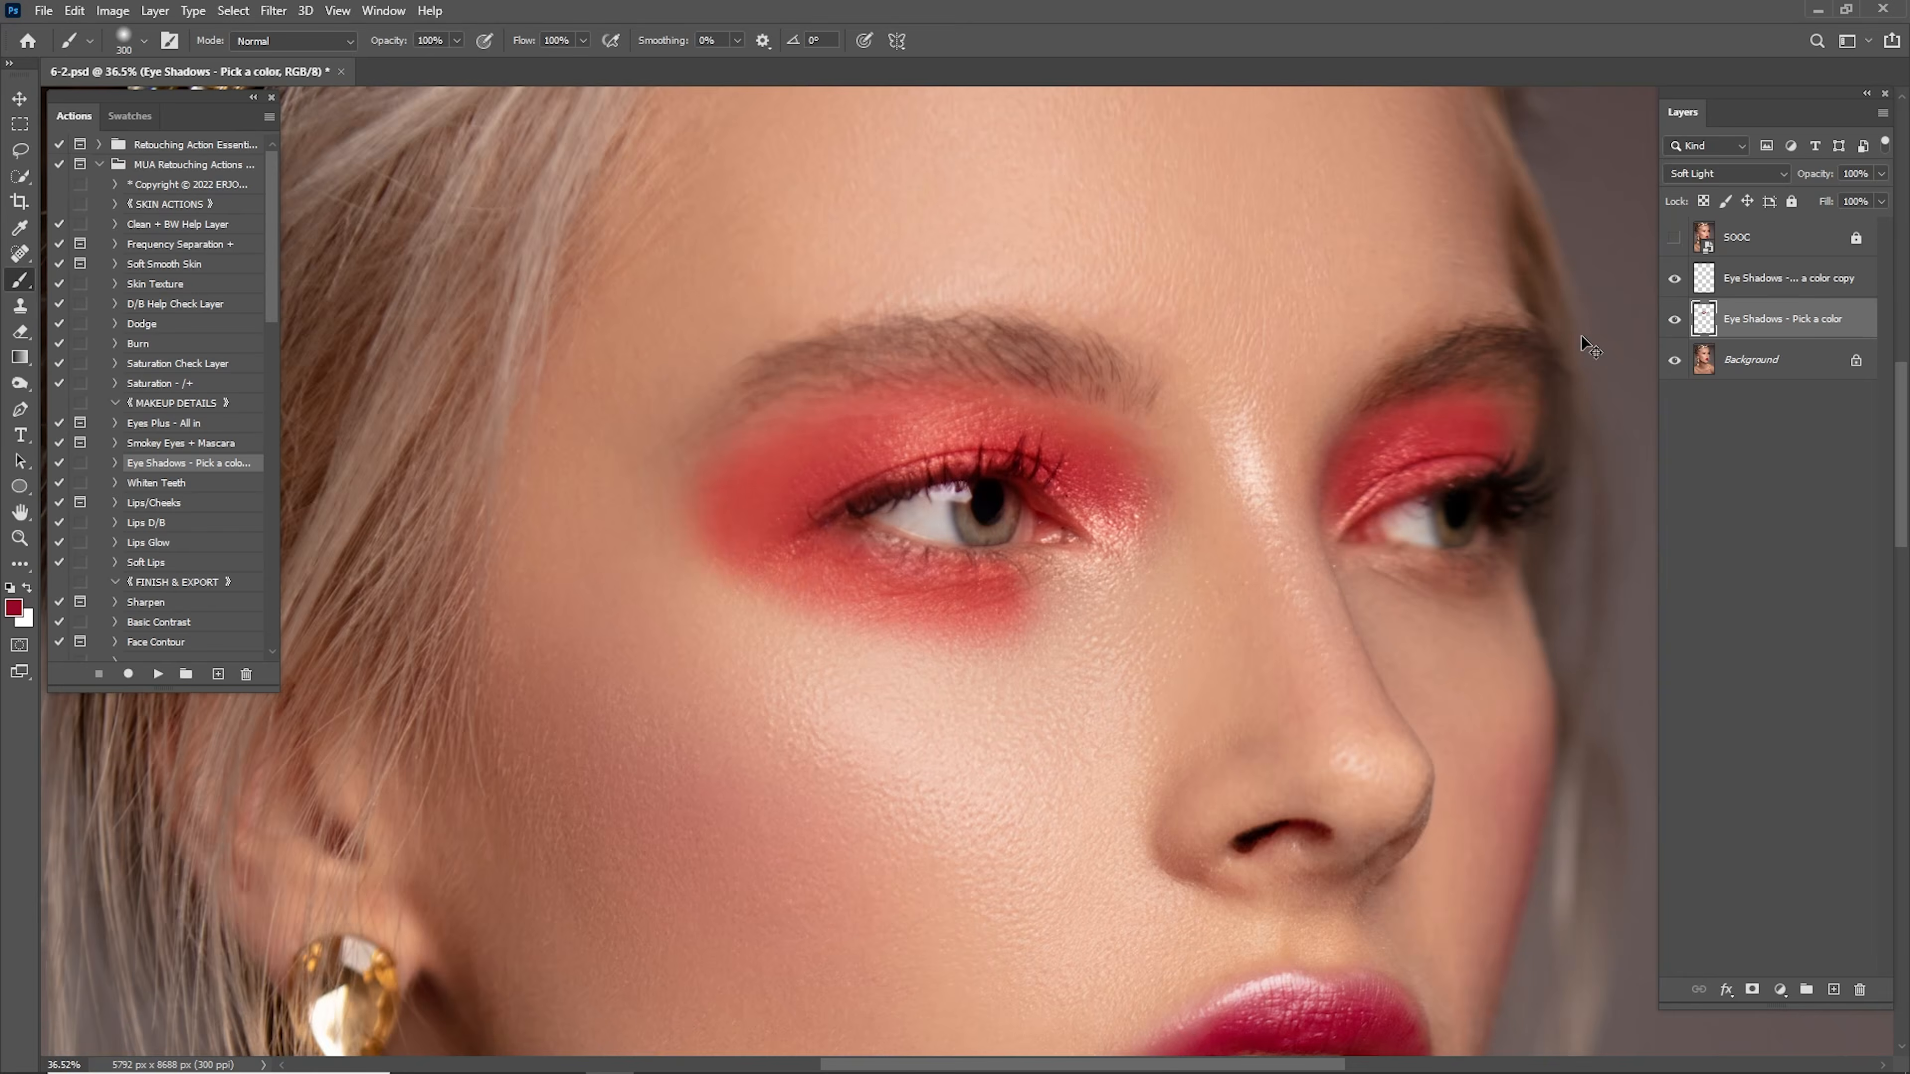
Set the painted eye shadow layer's opacity to 25%, review the makeup and delete that layer.
key(ctrl+0)
key(z)
drag(974, 398, 1100, 422)
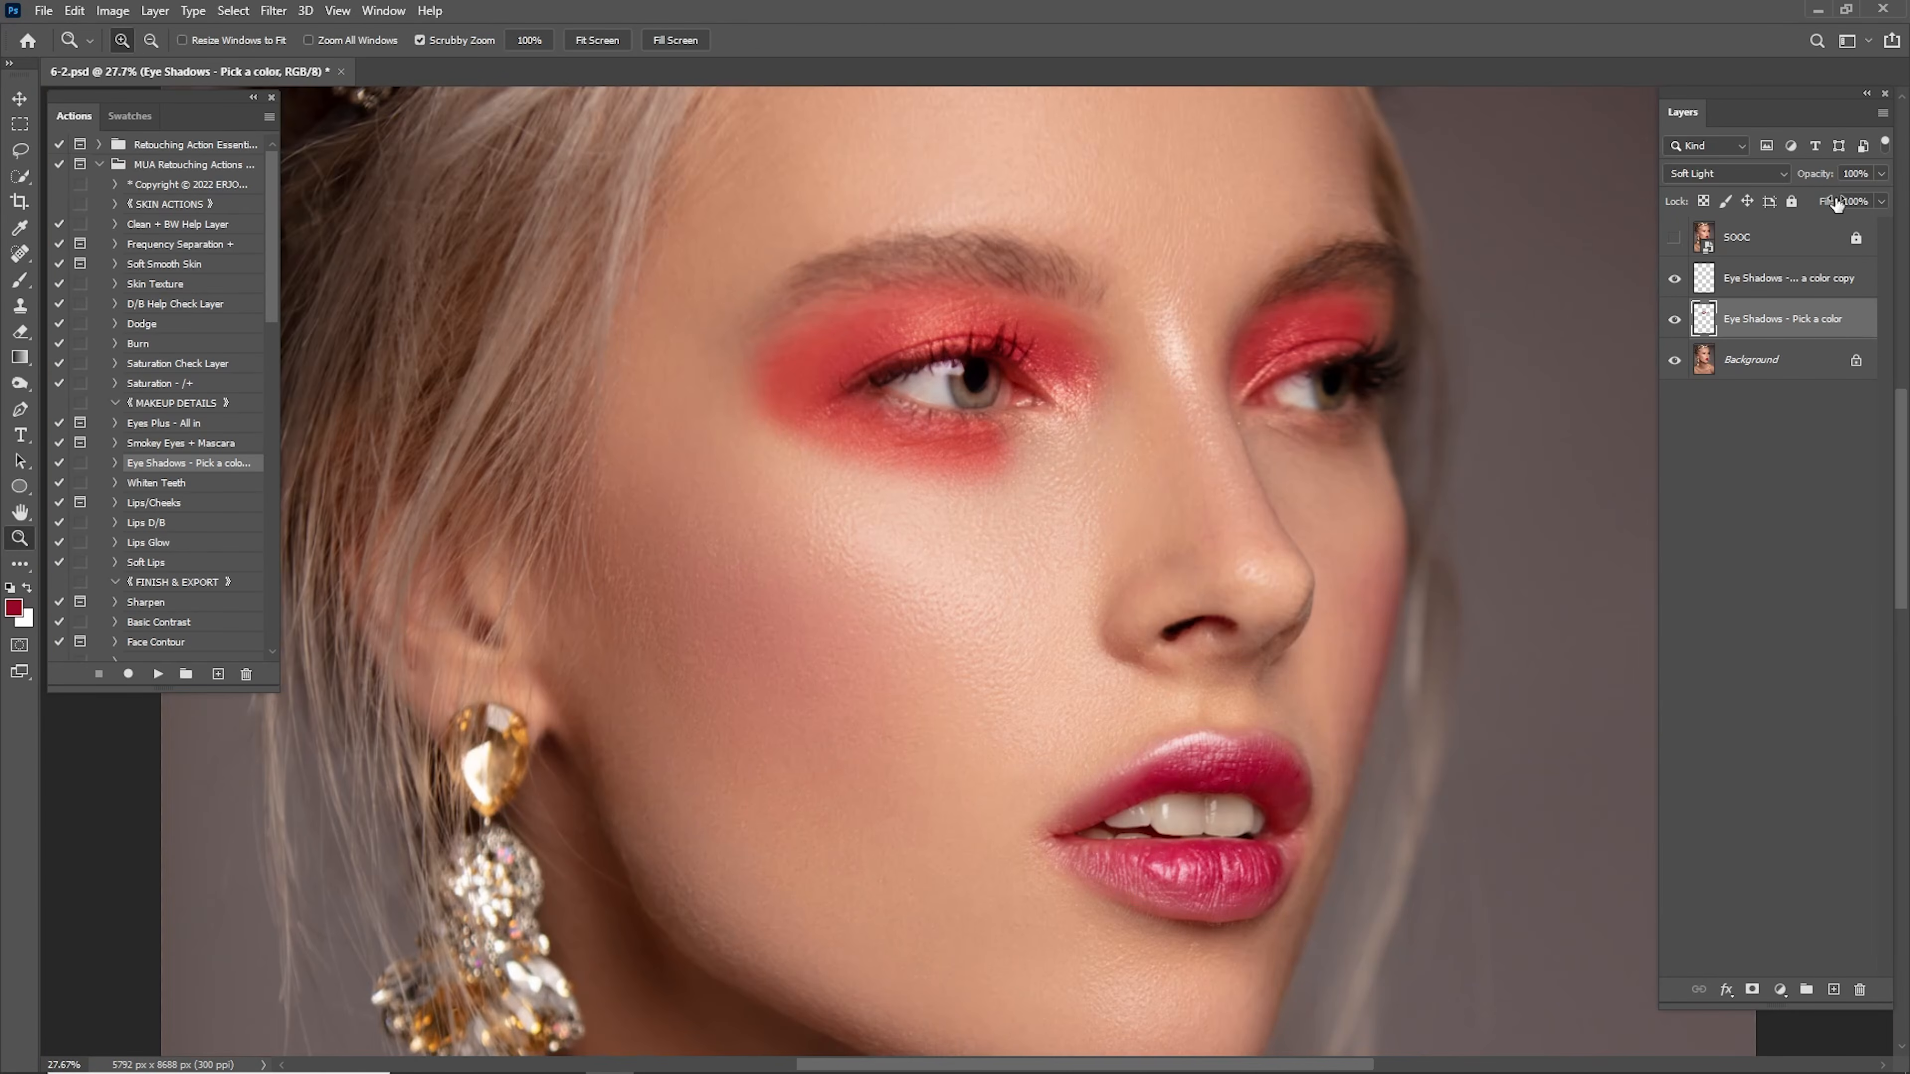
text(25)
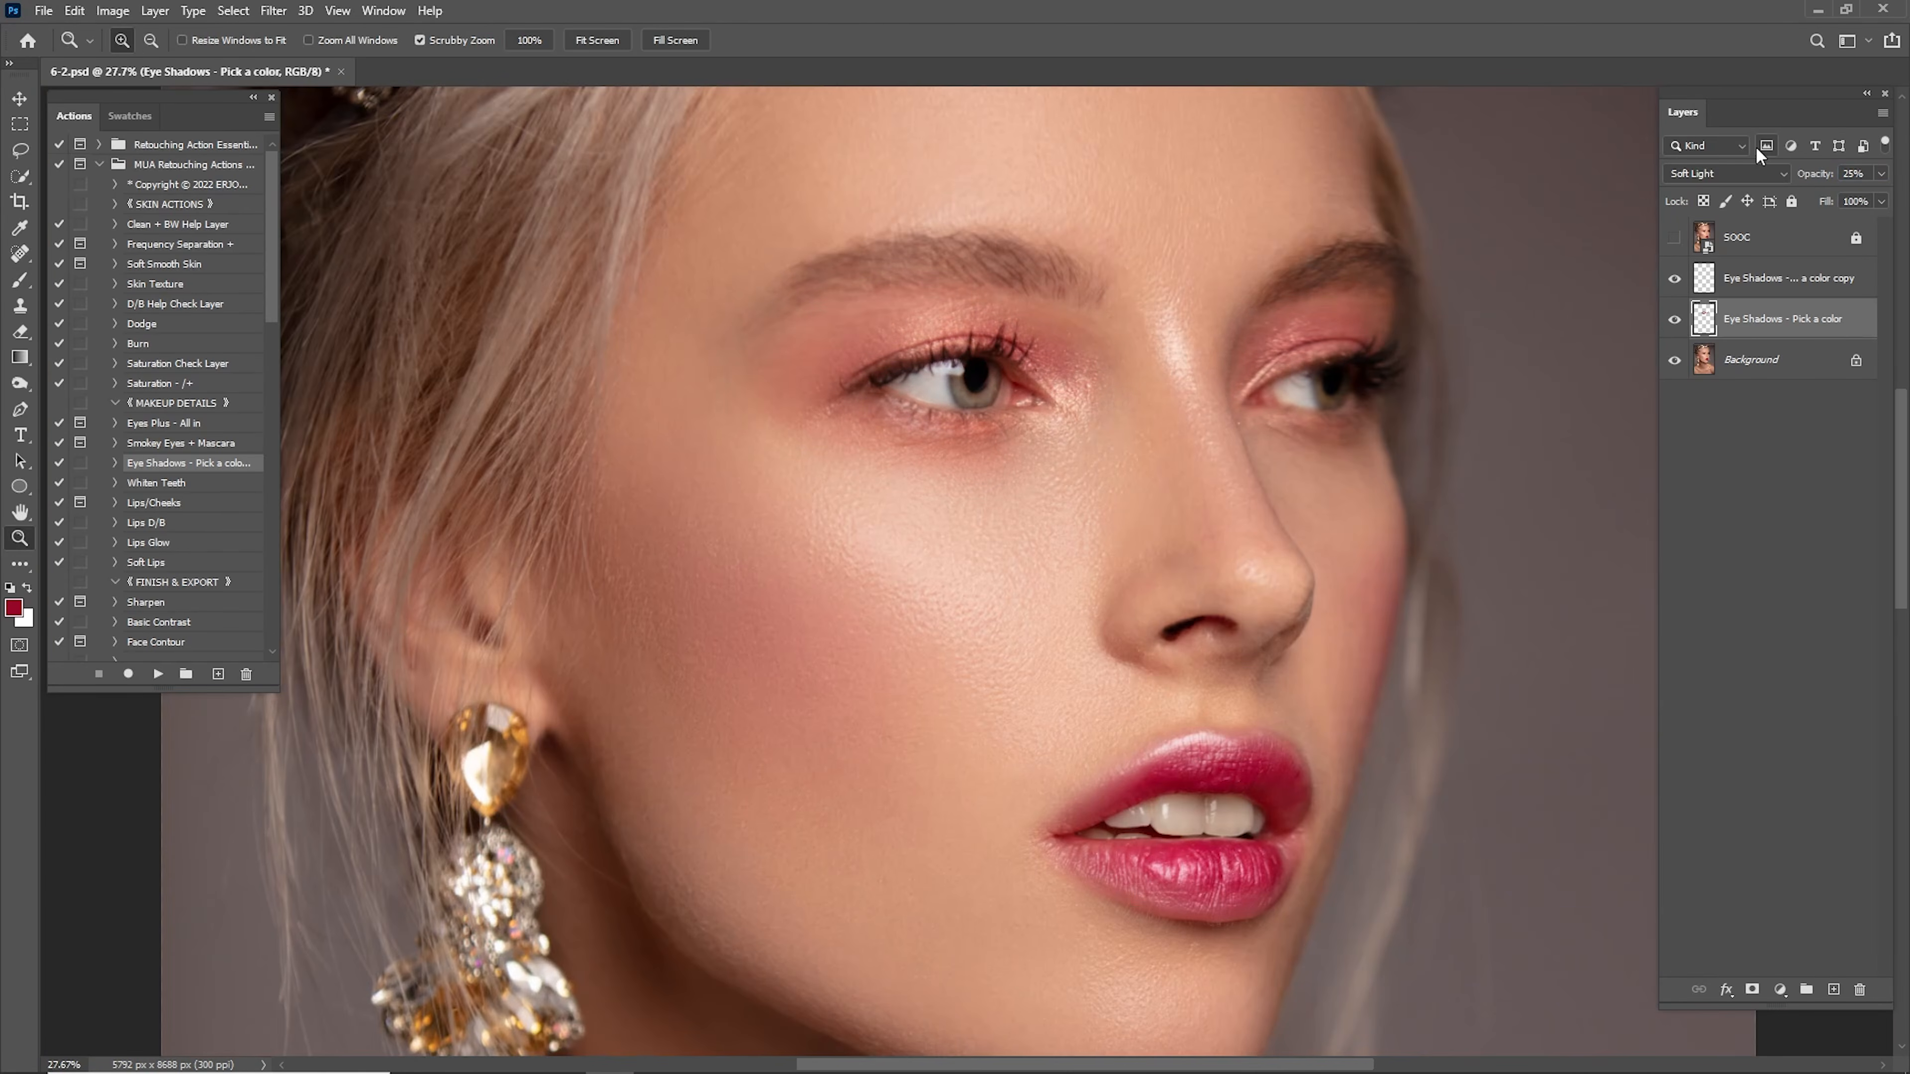
drag(1213, 465, 1127, 475)
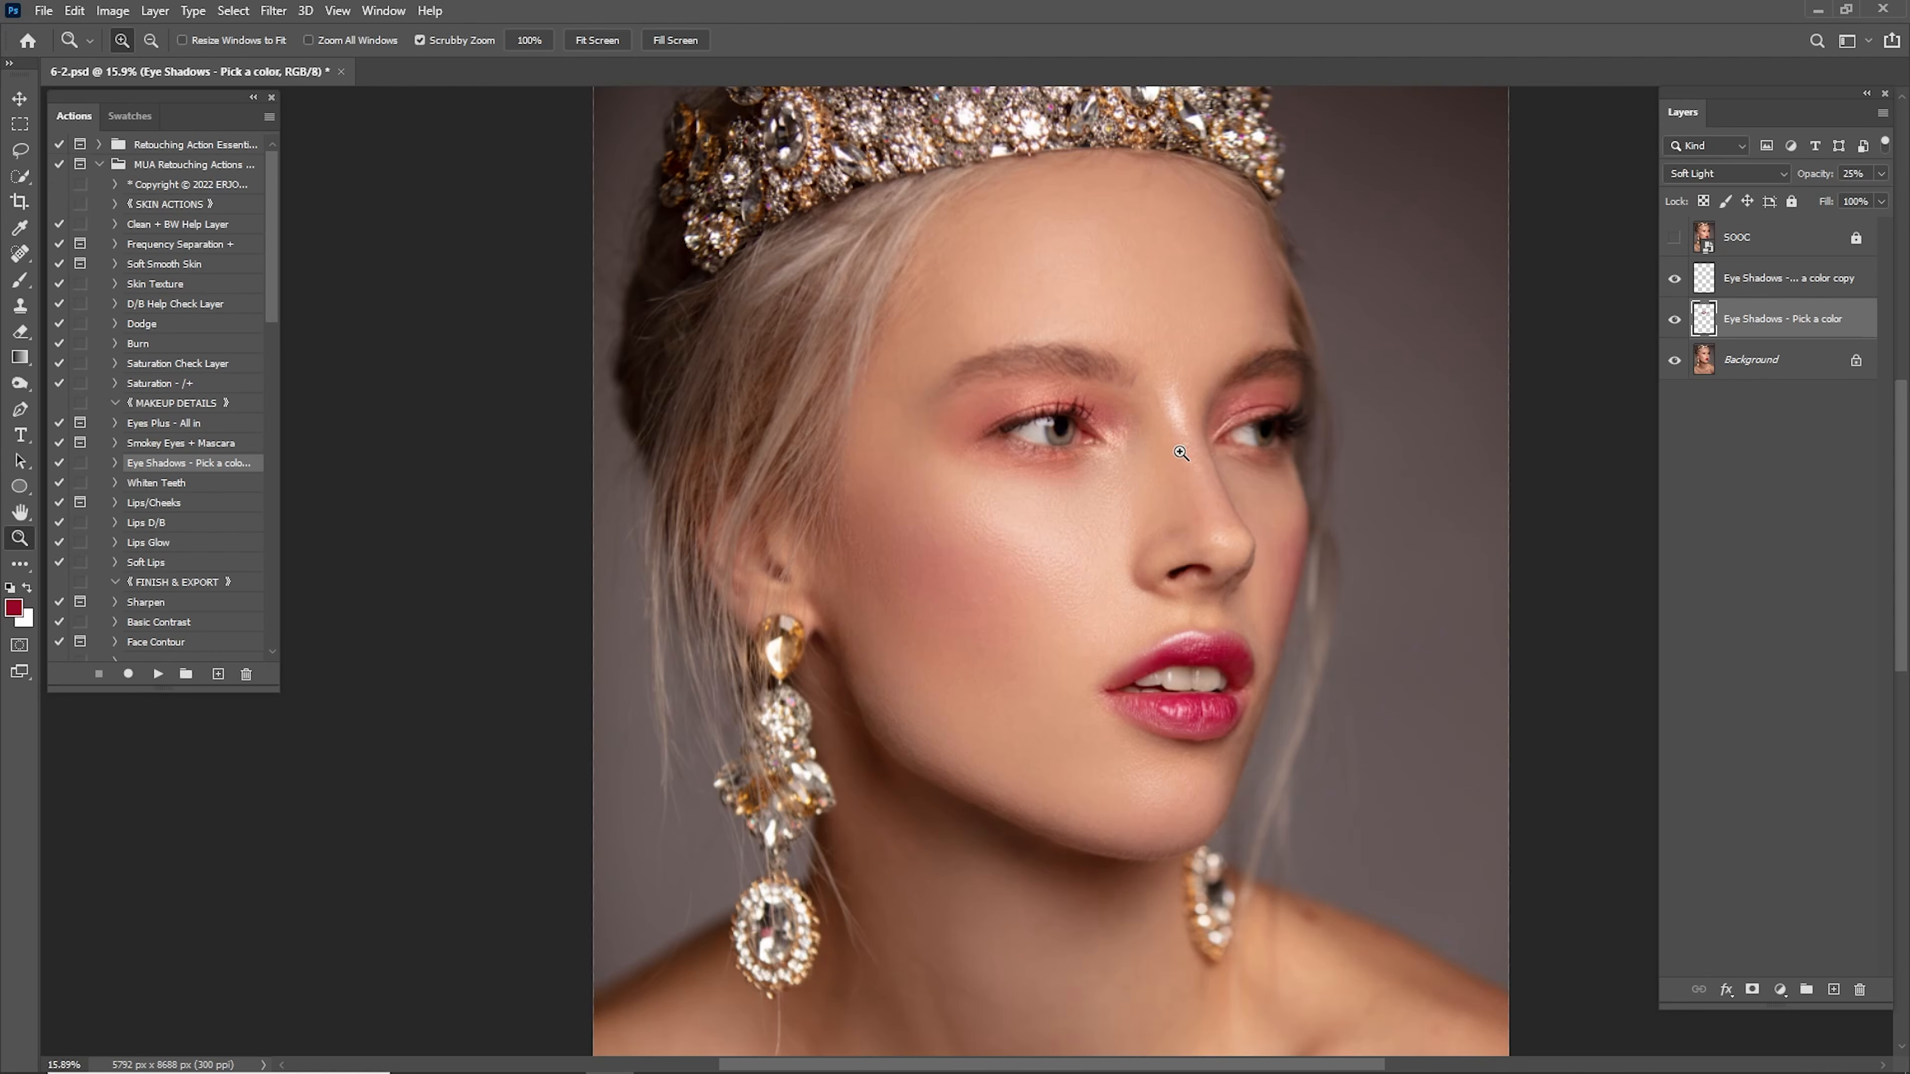
key(Delete)
Select the Eye Shadows copy layer and sample the soft pink of the eyelids as the painting color.
click(1742, 286)
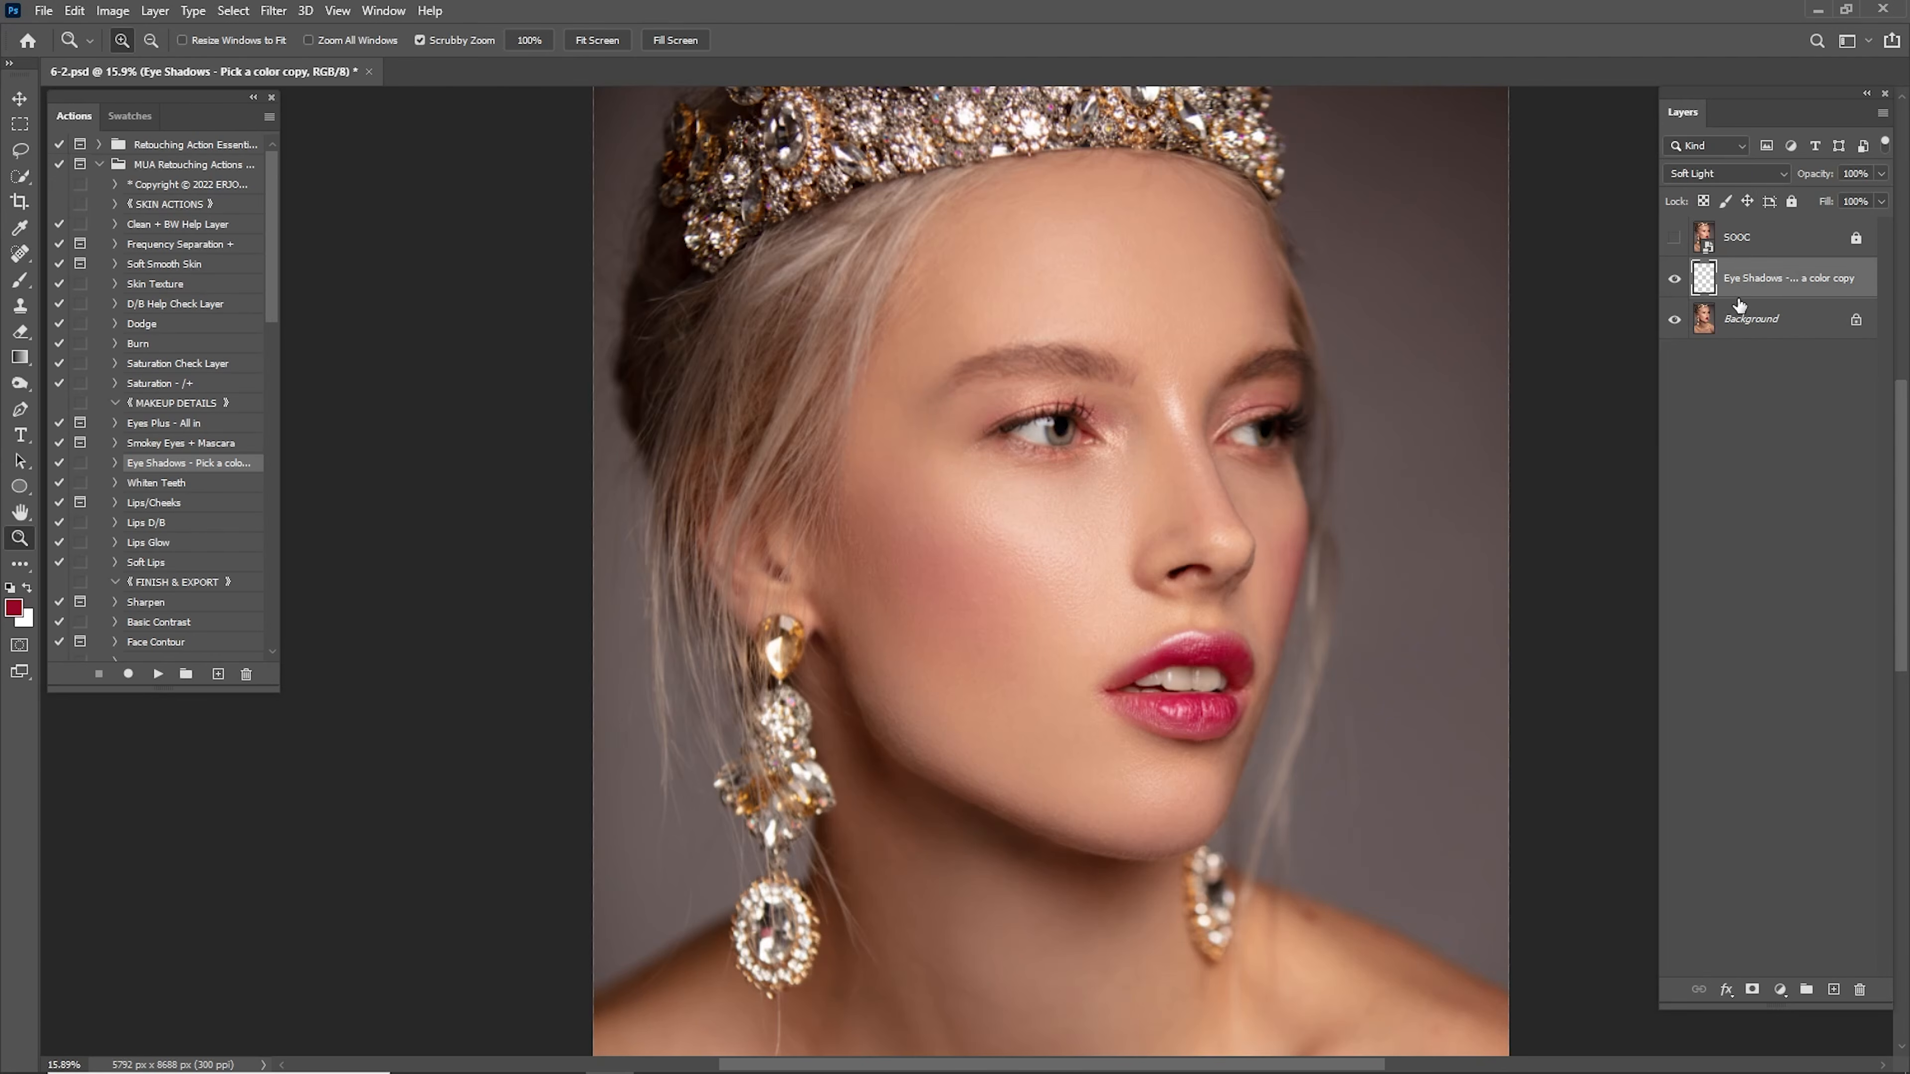
drag(977, 414, 1214, 420)
drag(1499, 416, 1497, 423)
key(u)
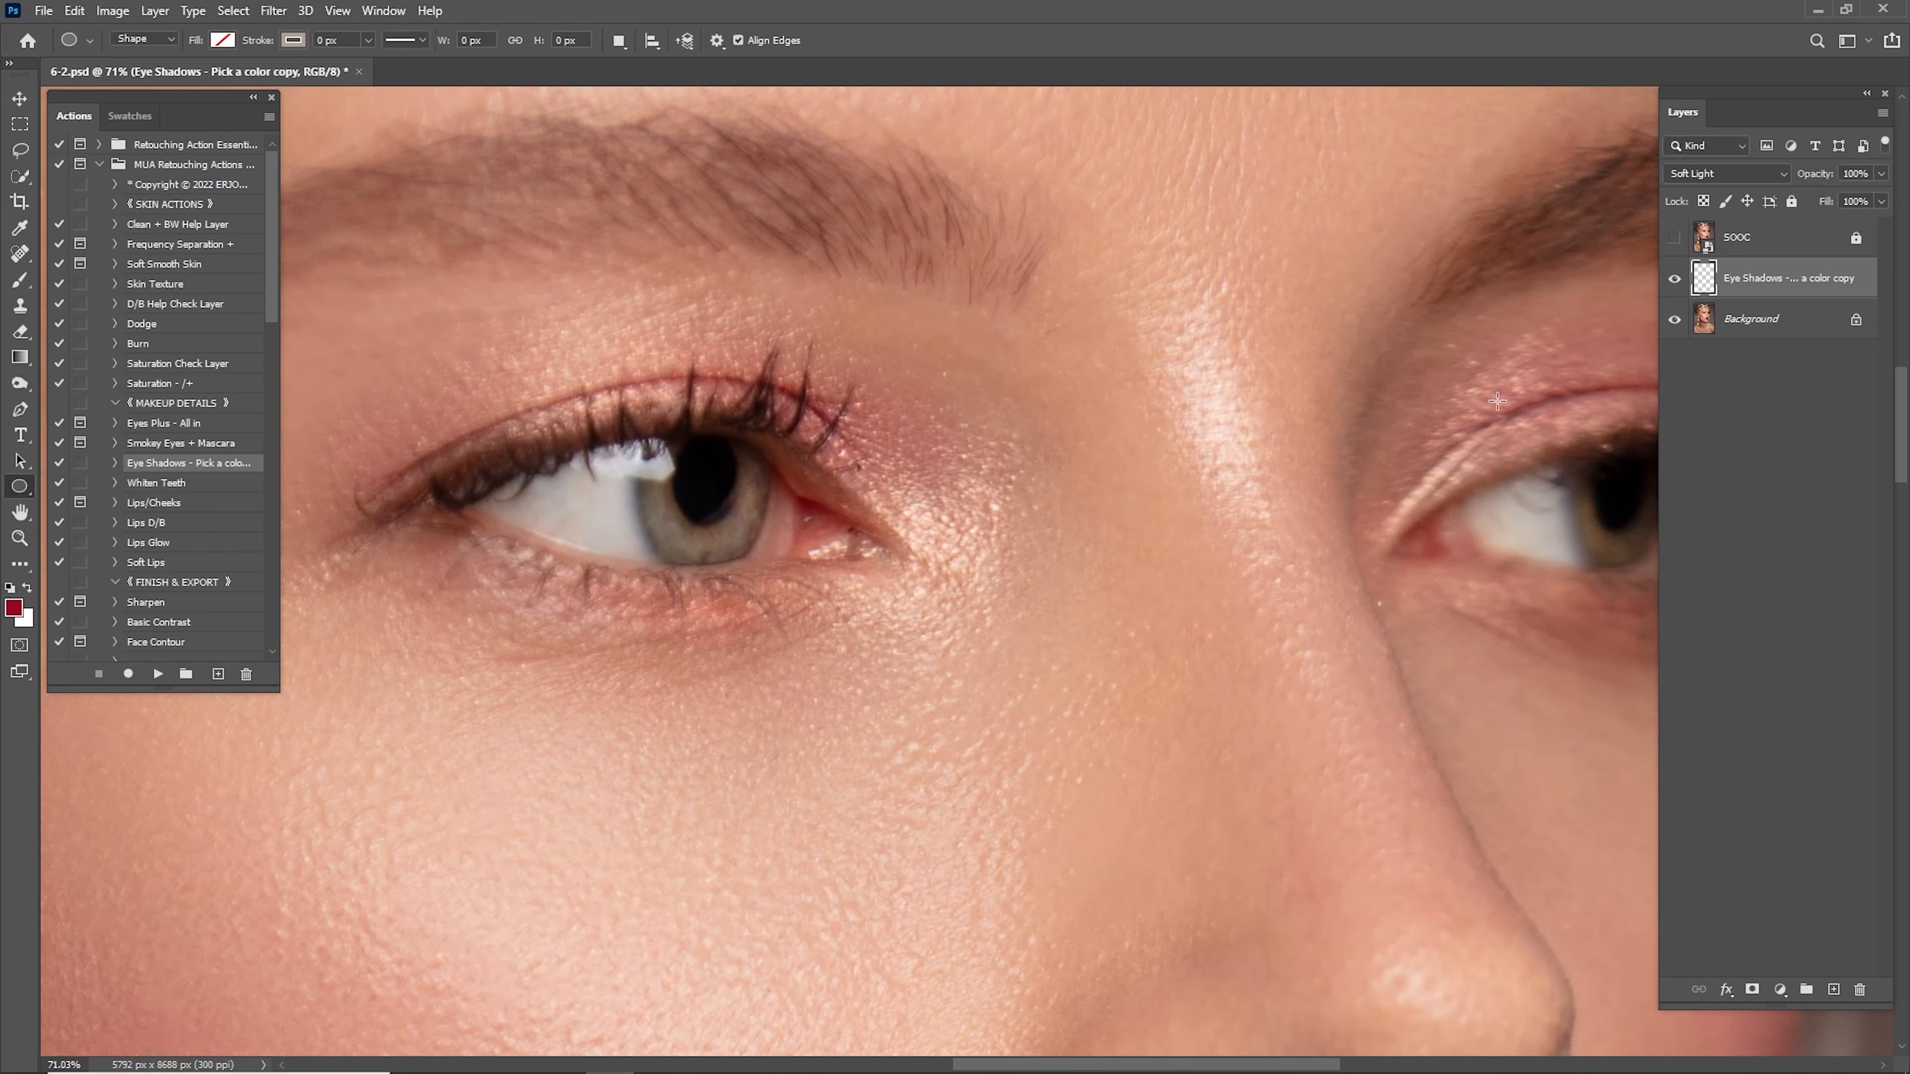
key(i)
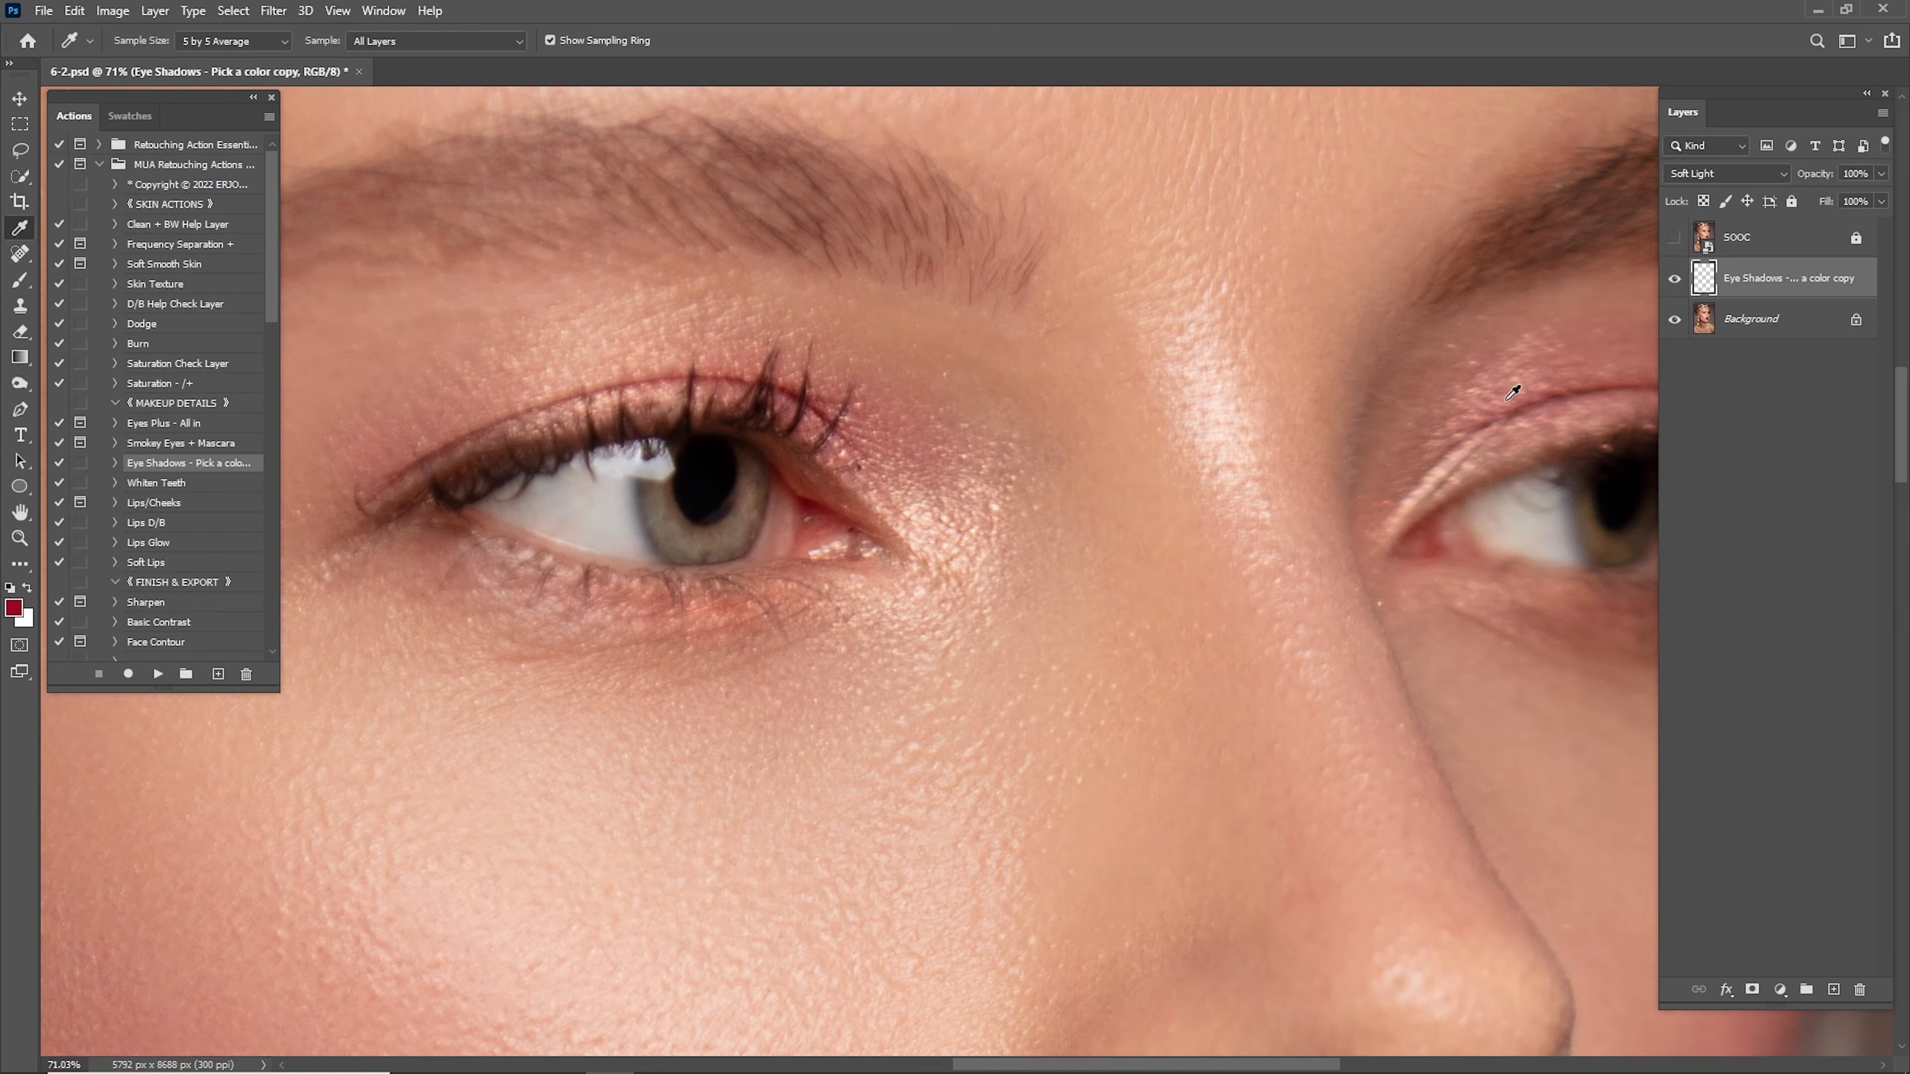
click(1497, 399)
drag(1190, 461, 1510, 475)
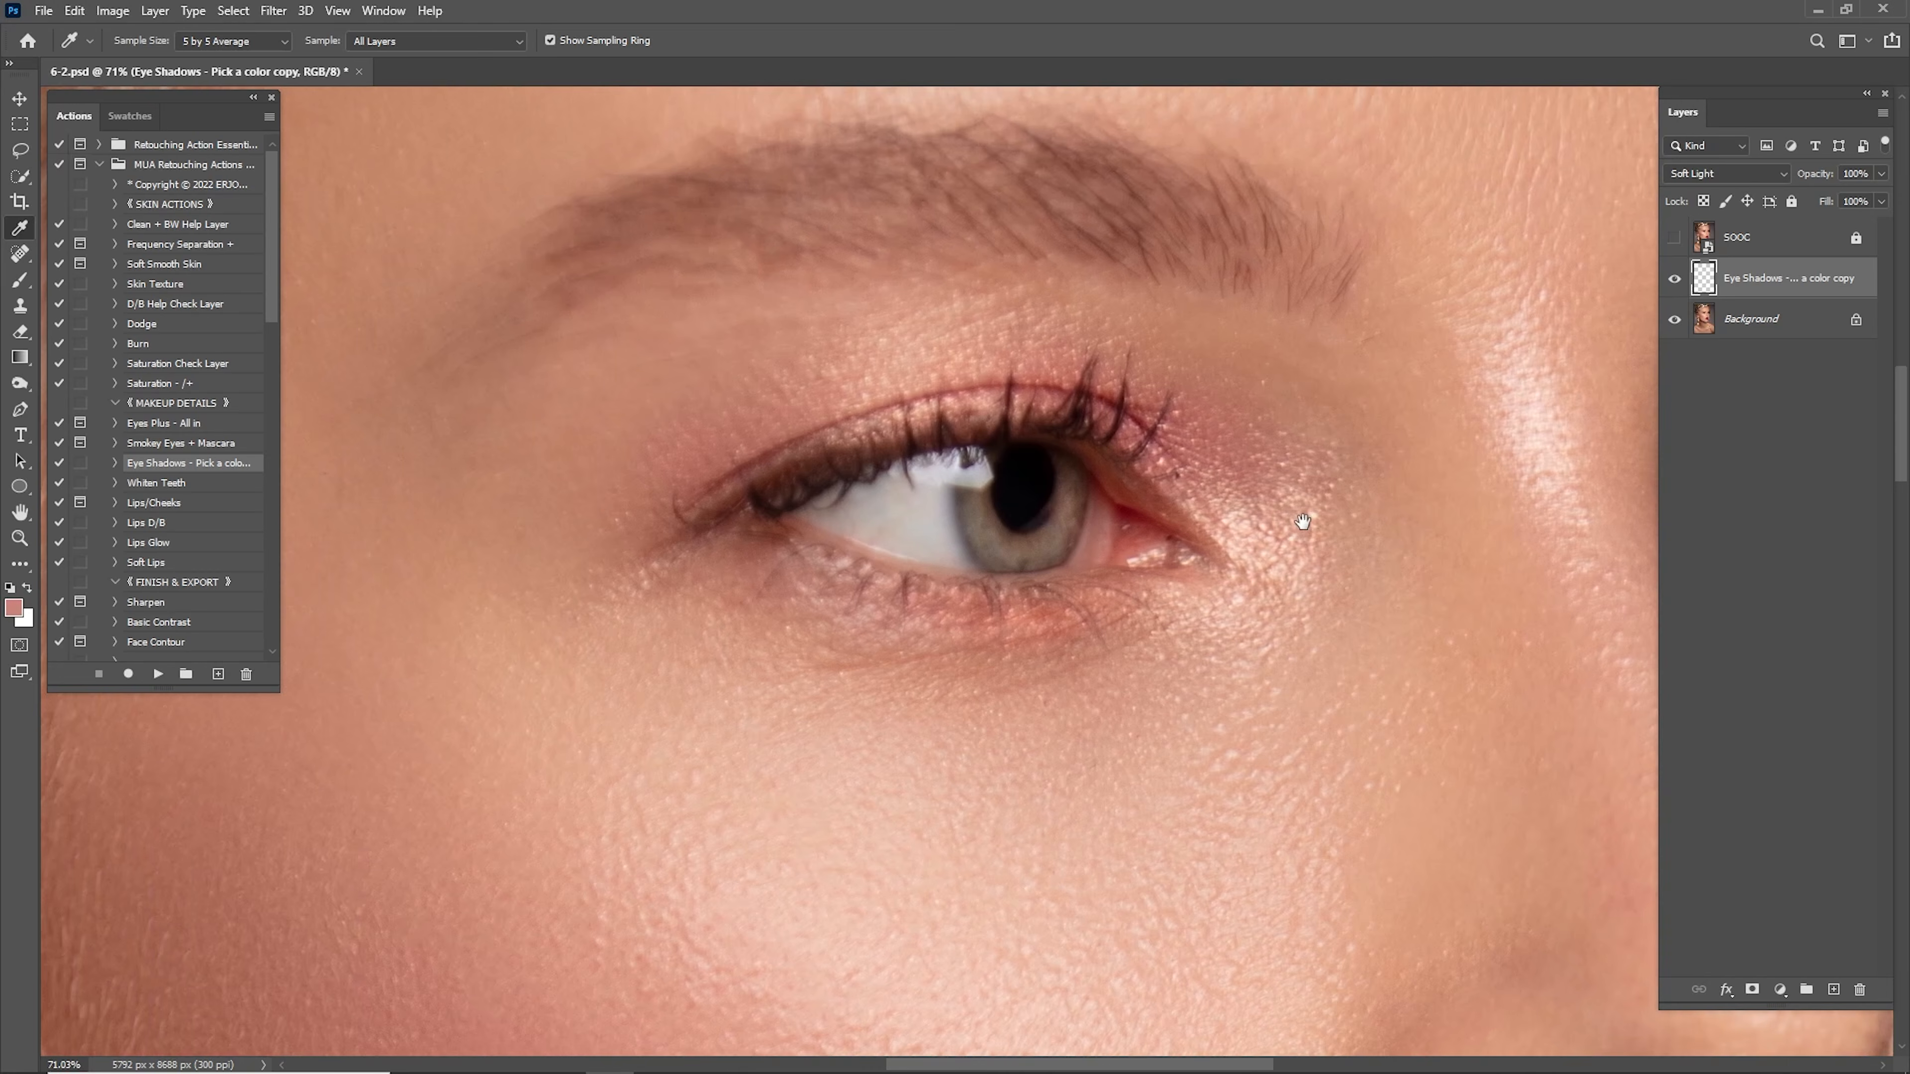
click(1036, 386)
Paint the sampled pink around both eyes on the Eye Shadows copy layer with a soft 200 to 300 px brush at 10% opacity.
scroll(1044, 392, down, 3)
key(b)
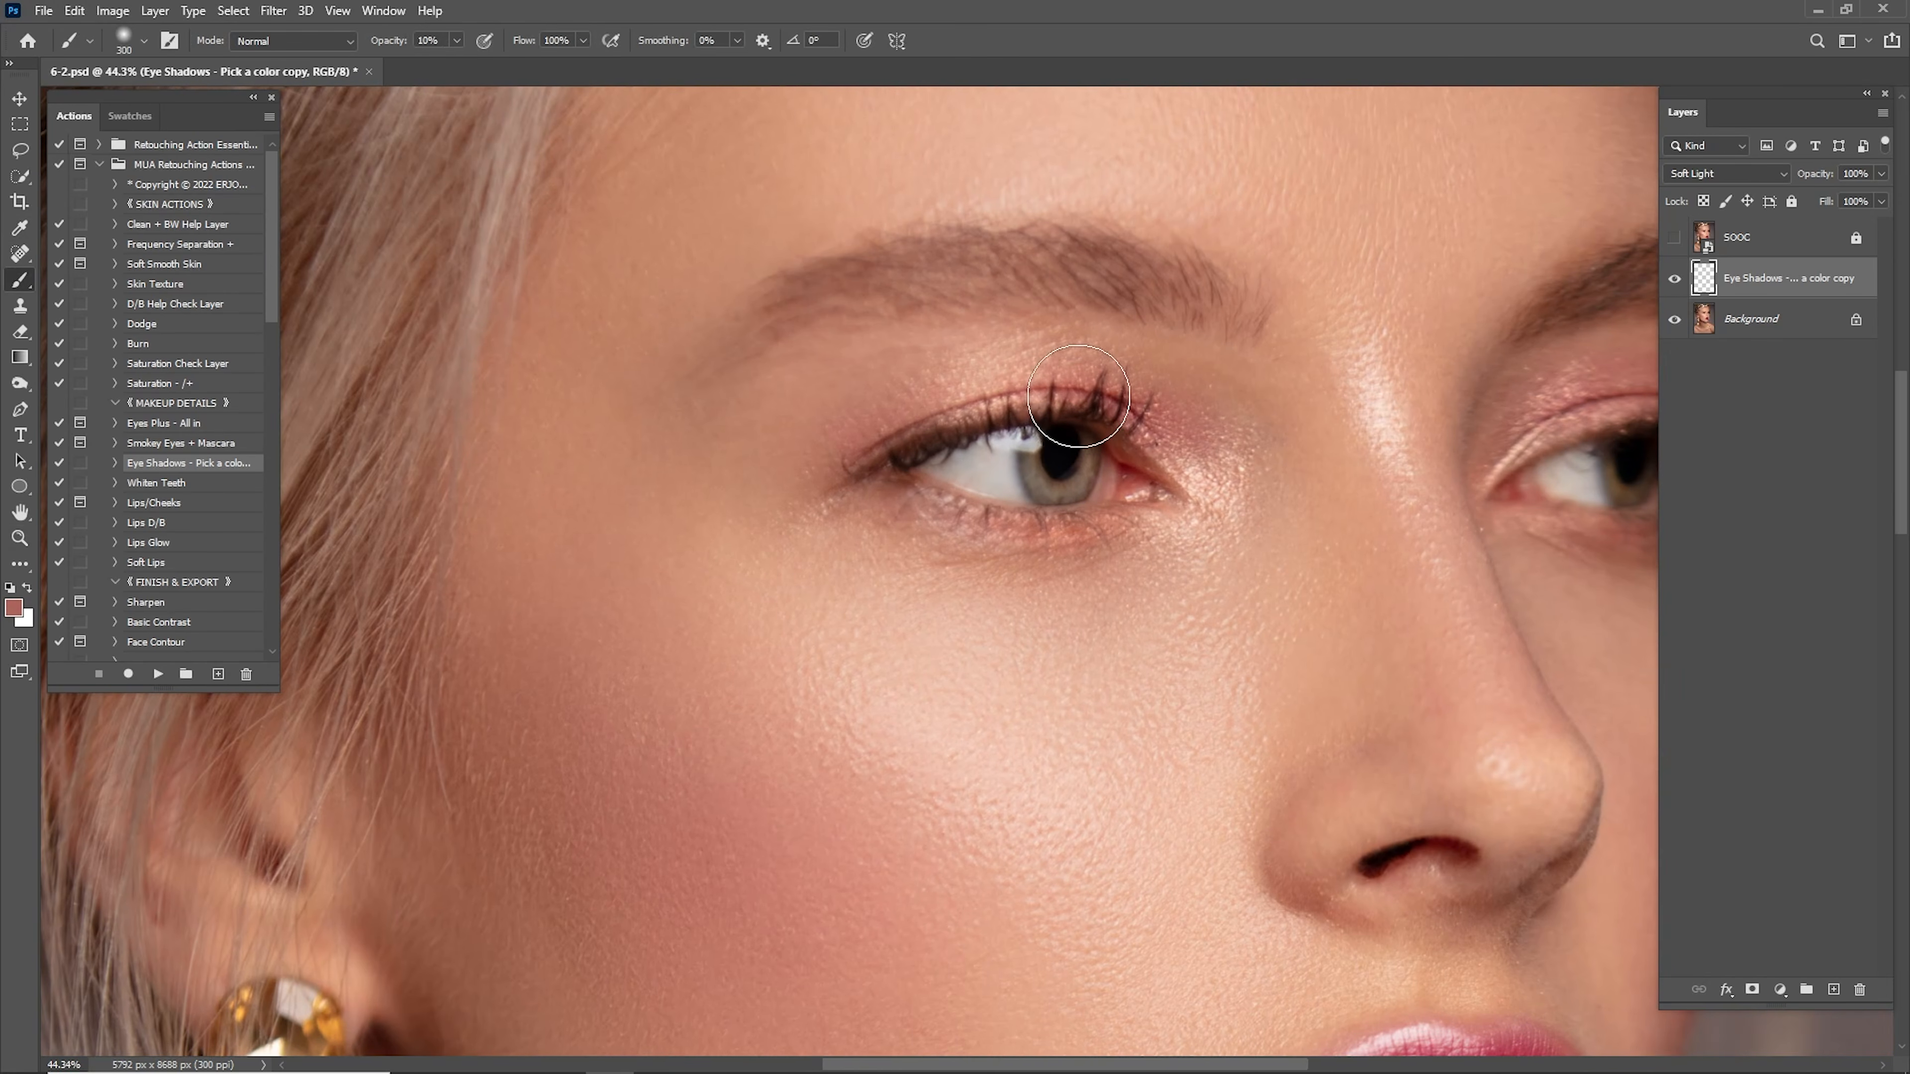
key(bracketleft)
key(bracketleft)
key(bracketright)
drag(1463, 433, 1001, 456)
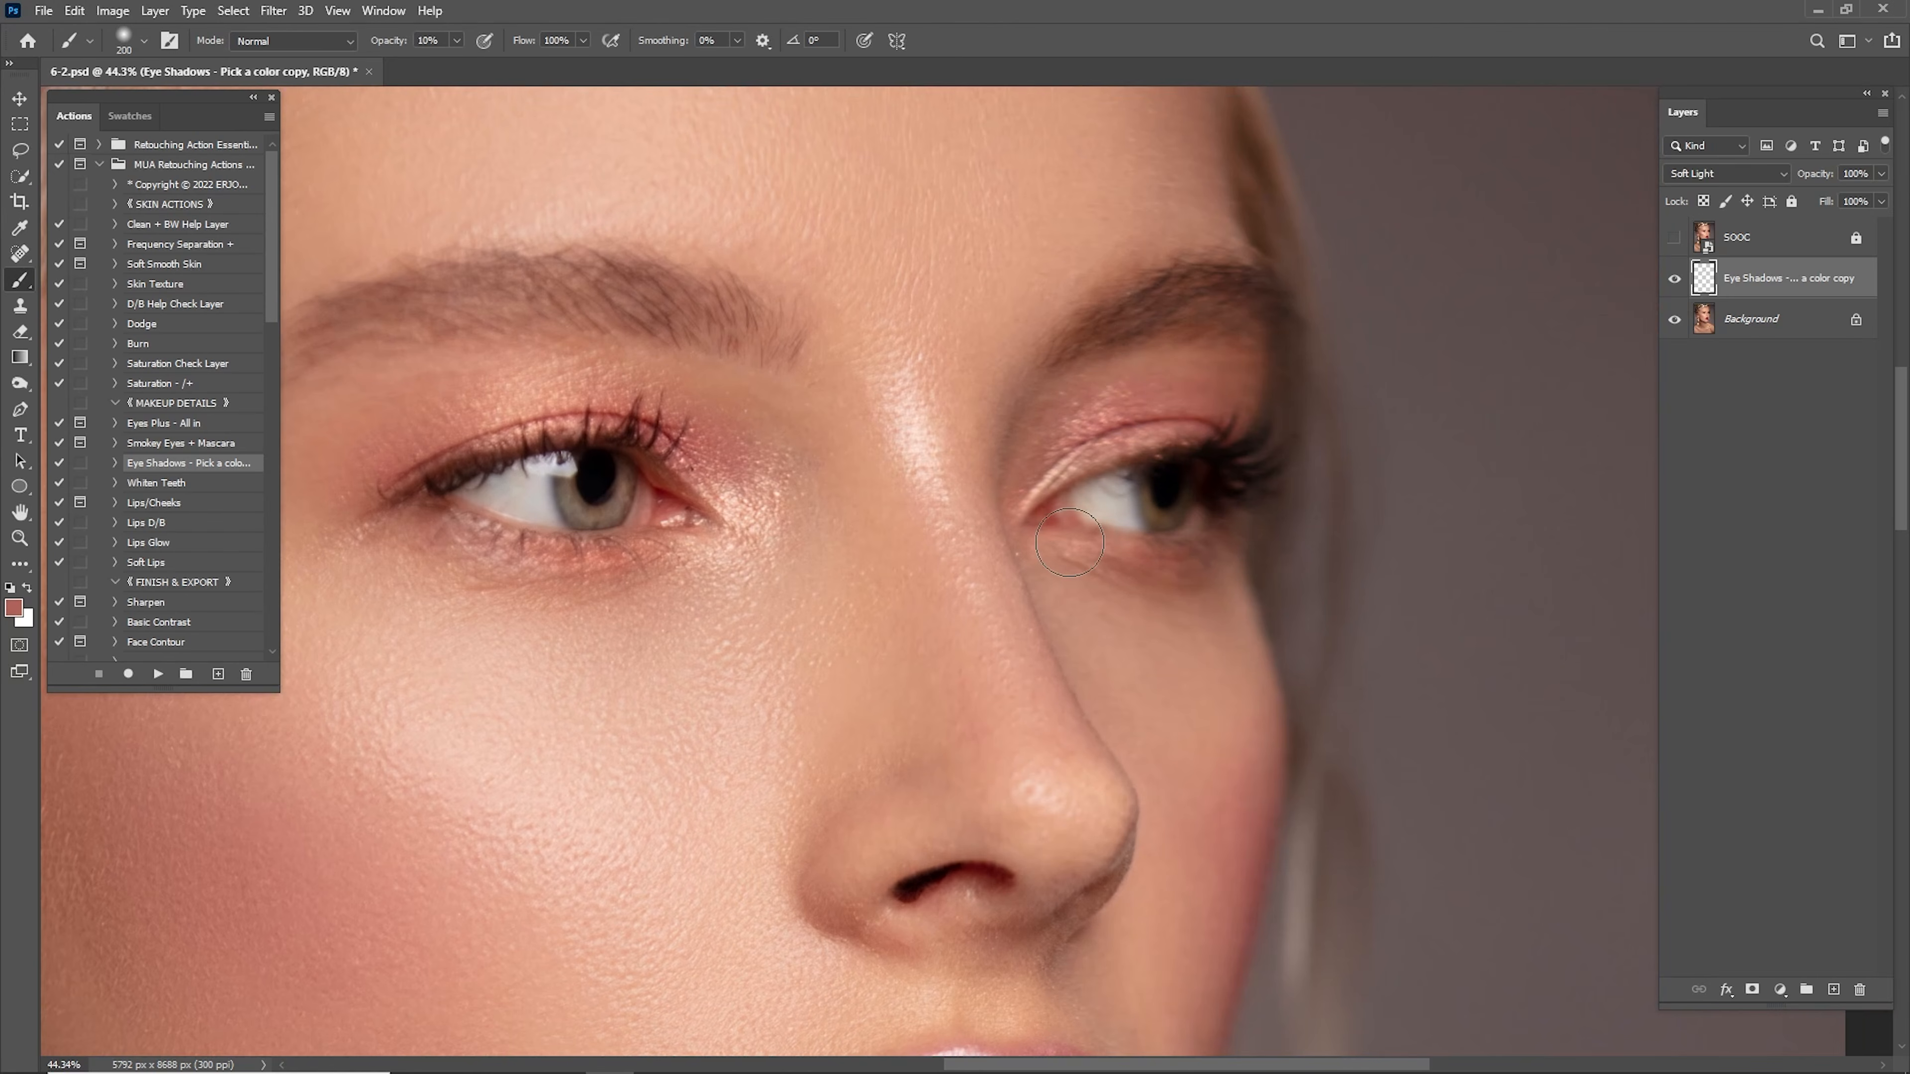
drag(774, 495, 1125, 487)
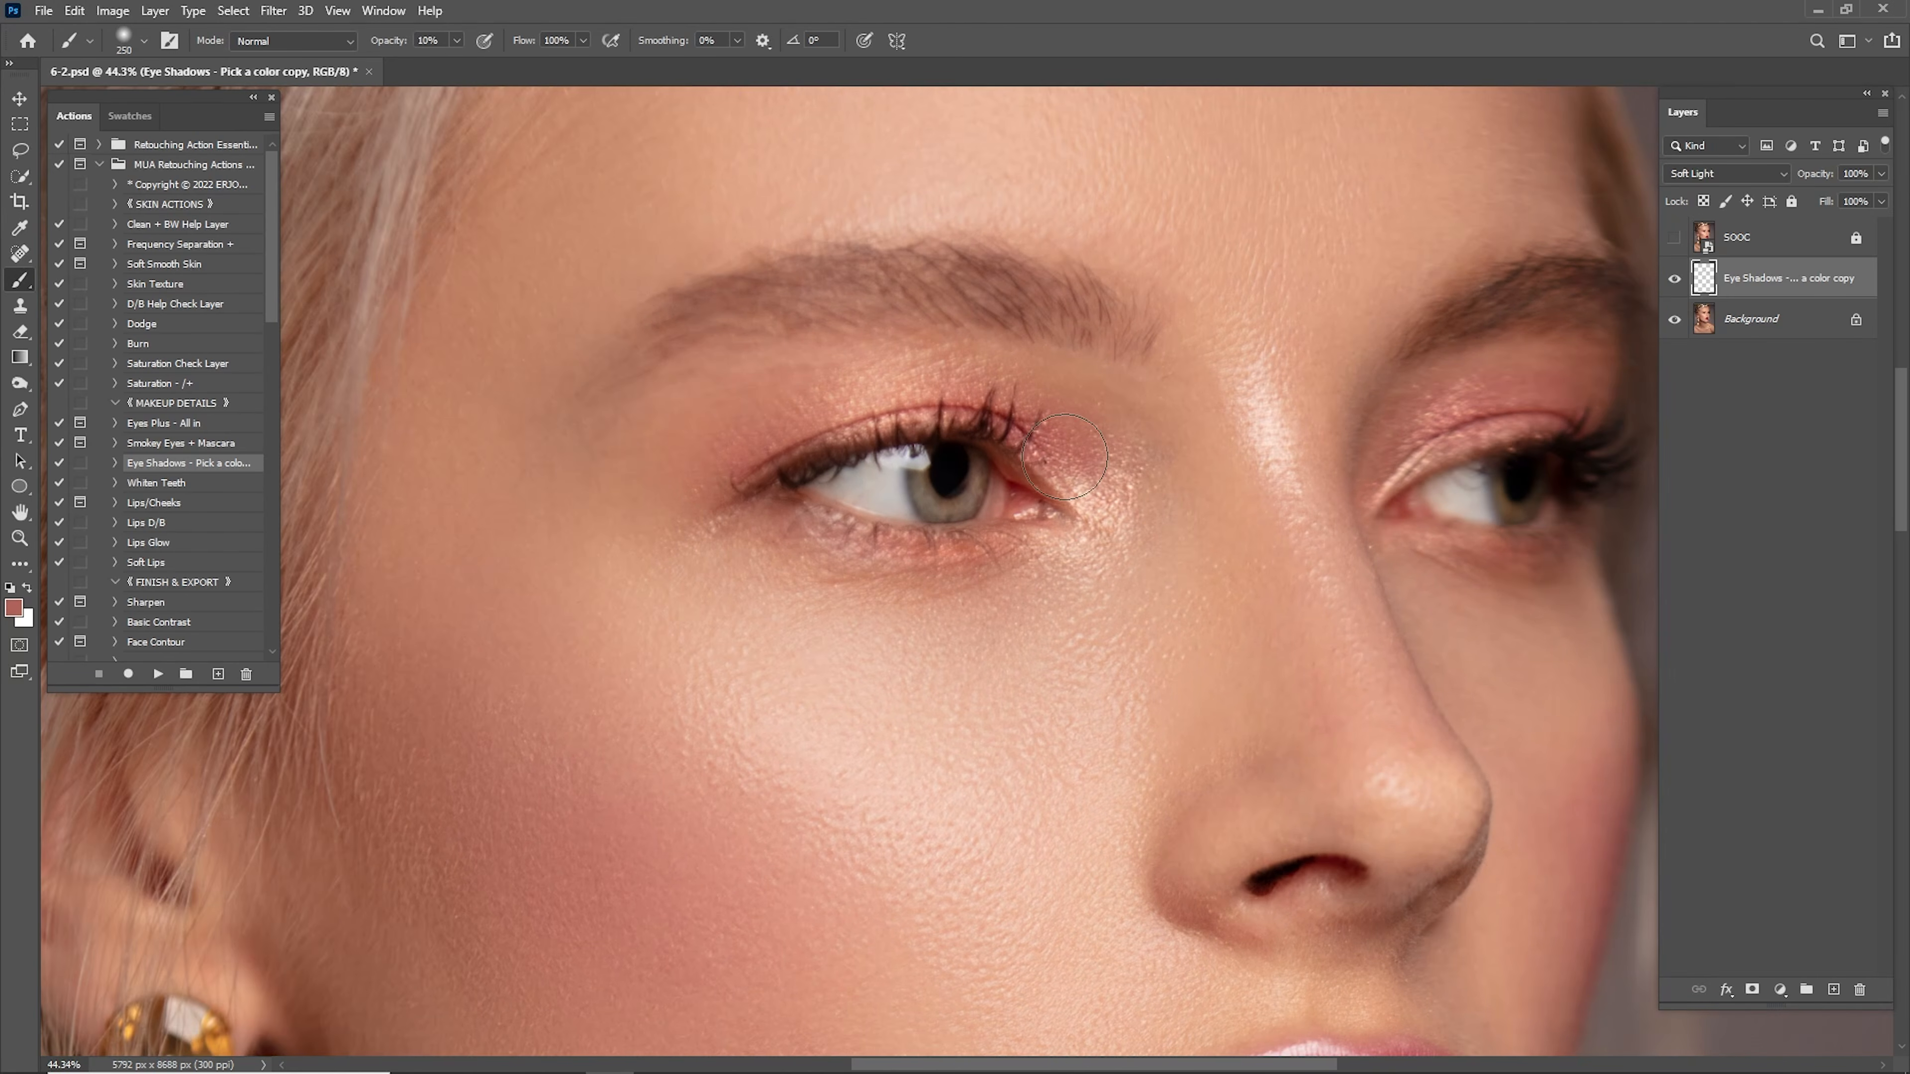
key(bracketright)
key(bracketright)
key(bracketleft)
drag(1247, 433, 973, 448)
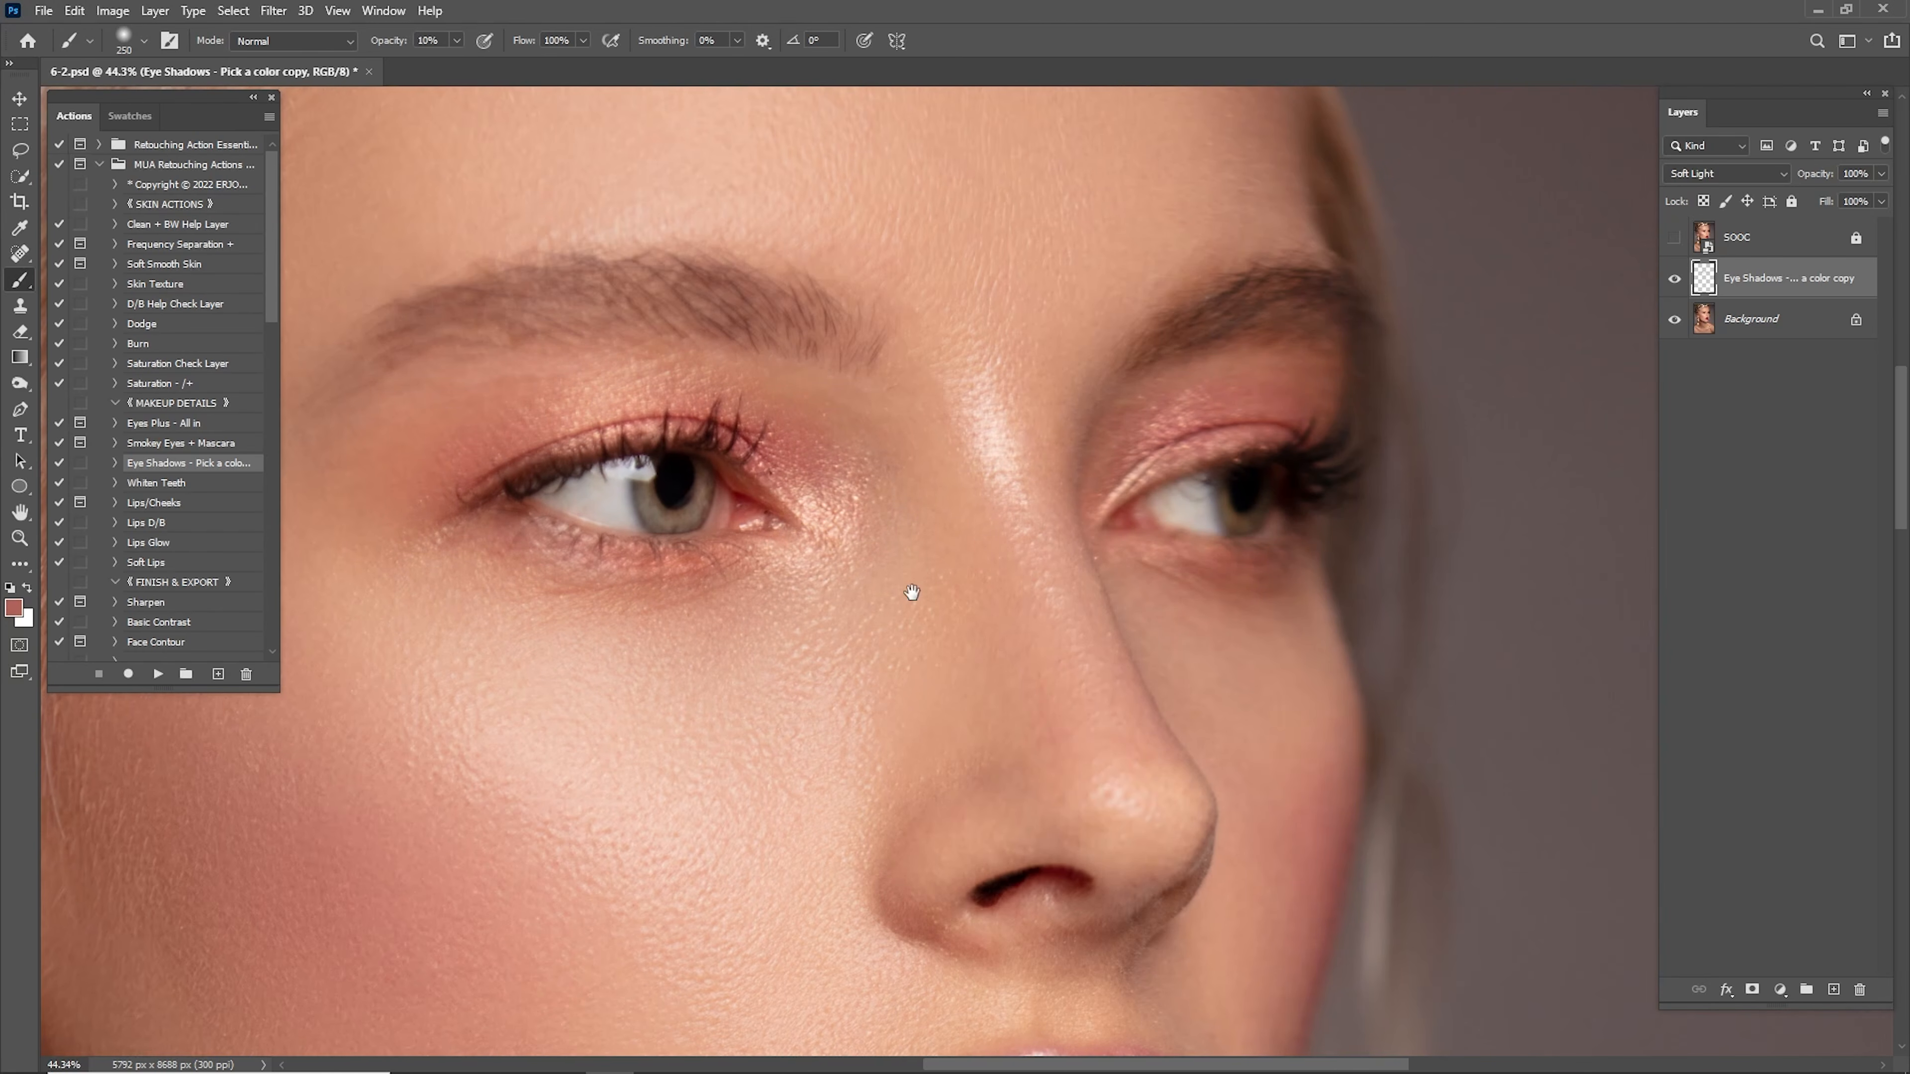
drag(908, 592, 1254, 539)
key(bracketright)
key(ctrl+0)
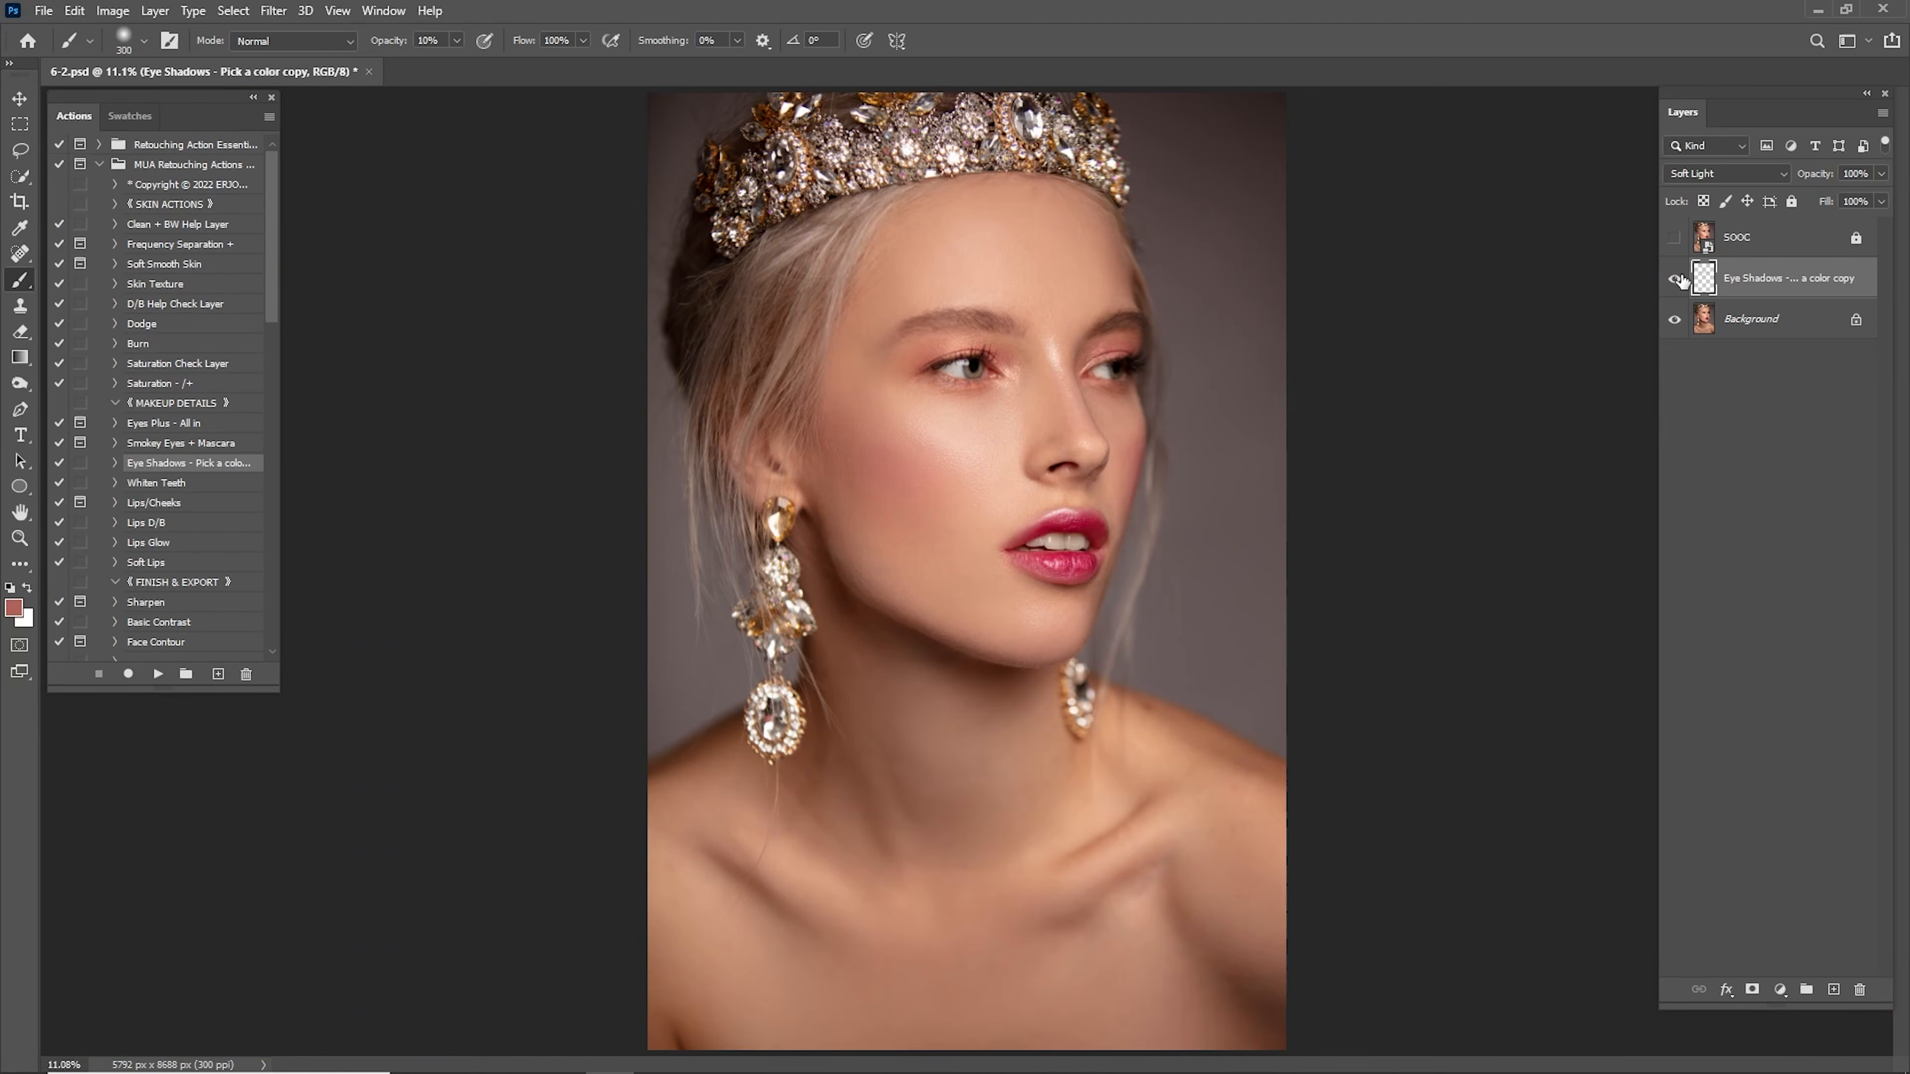
Compare the makeup with the Eye Shadows copy layer hidden and shown, and merge that layer into Background.
click(1675, 279)
click(1674, 279)
click(1675, 279)
shift+click(1754, 322)
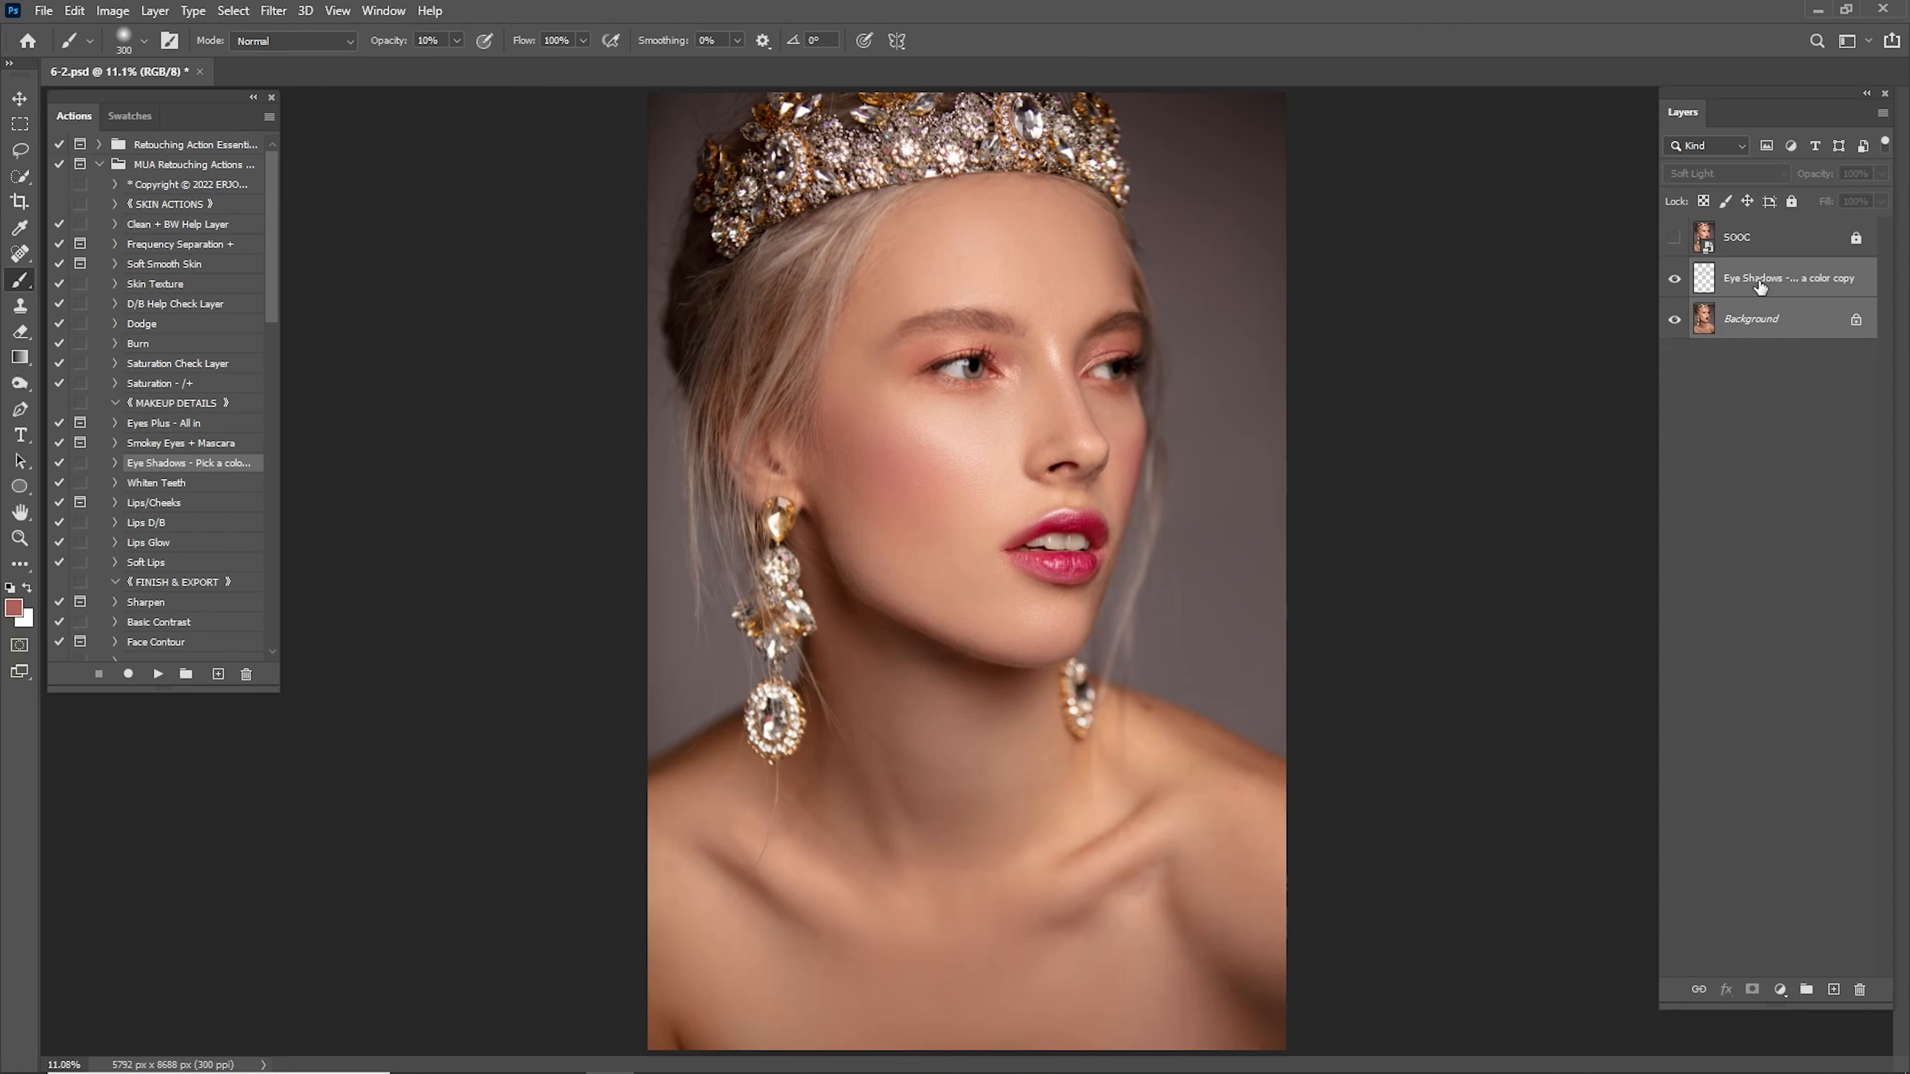
right_click(1751, 276)
click(1579, 820)
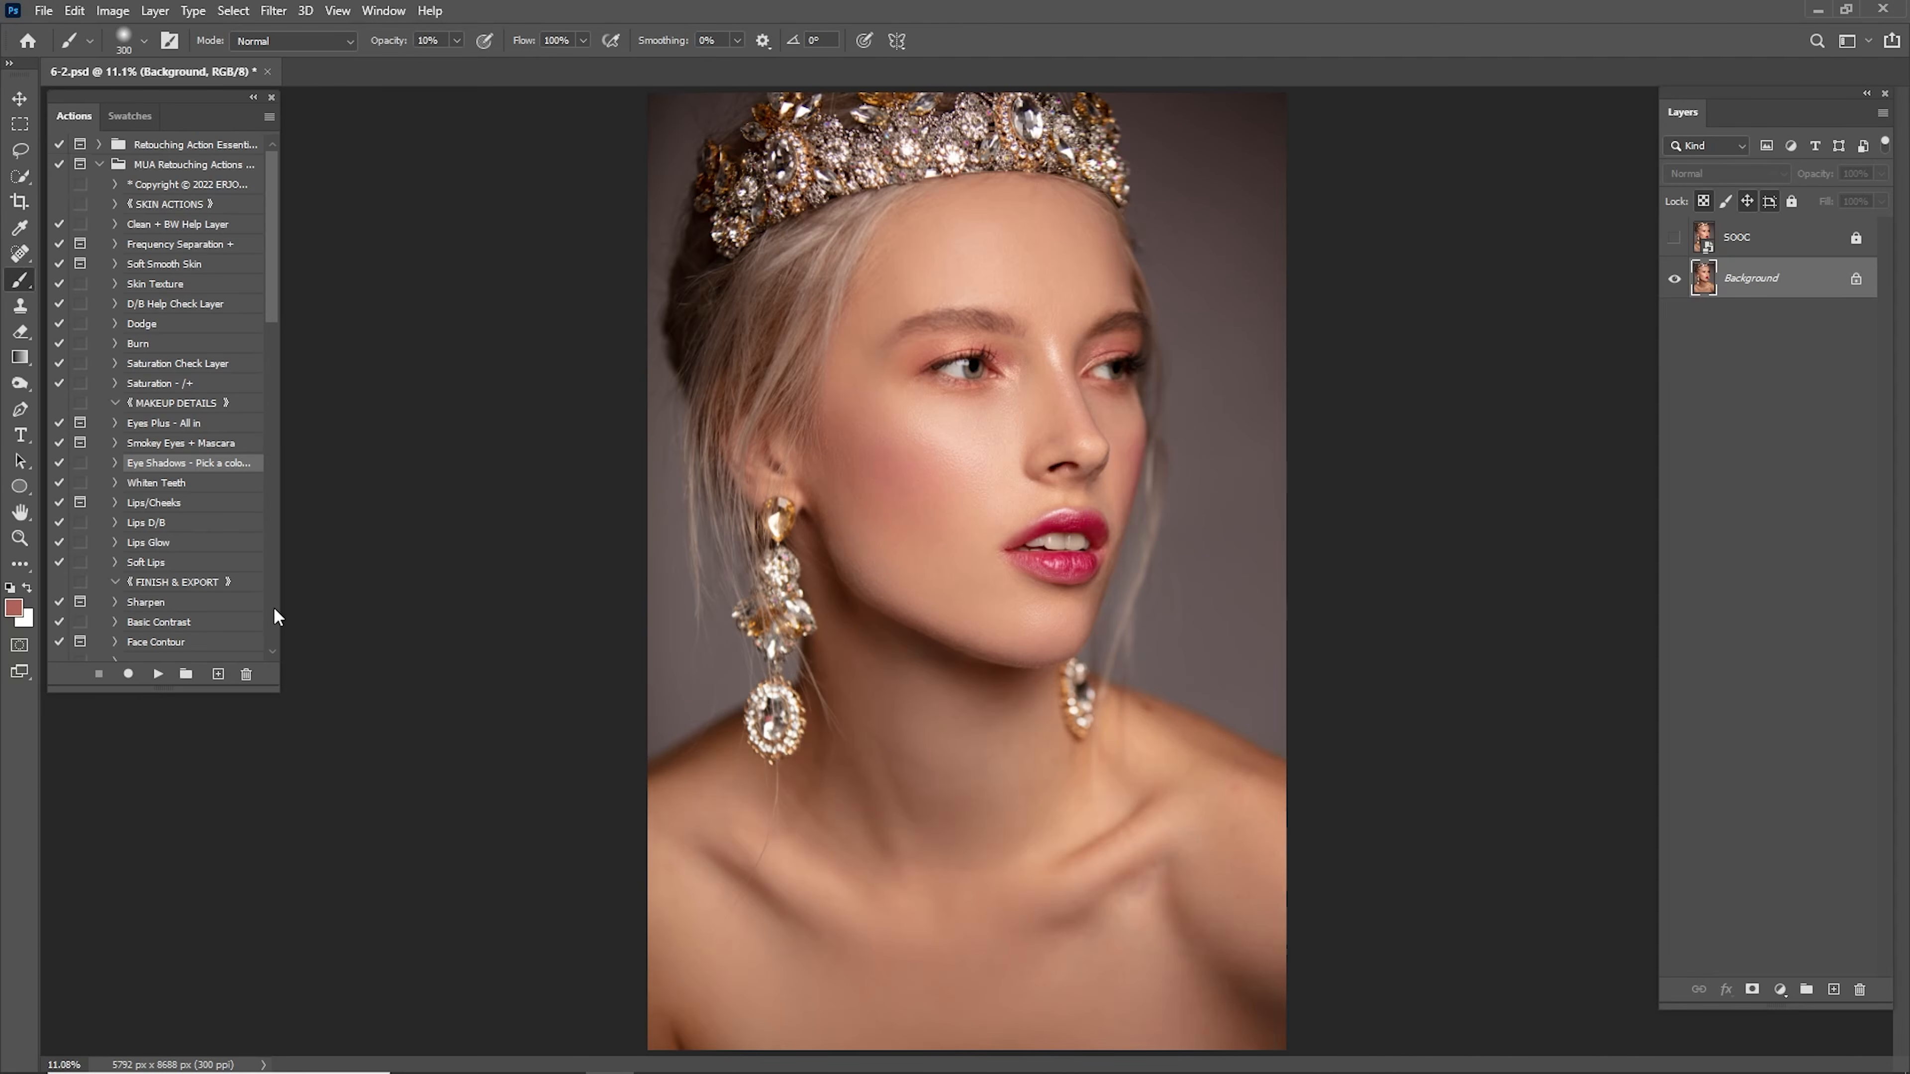
Run the Soft Smooth Skin action on the Background layer.
click(176, 265)
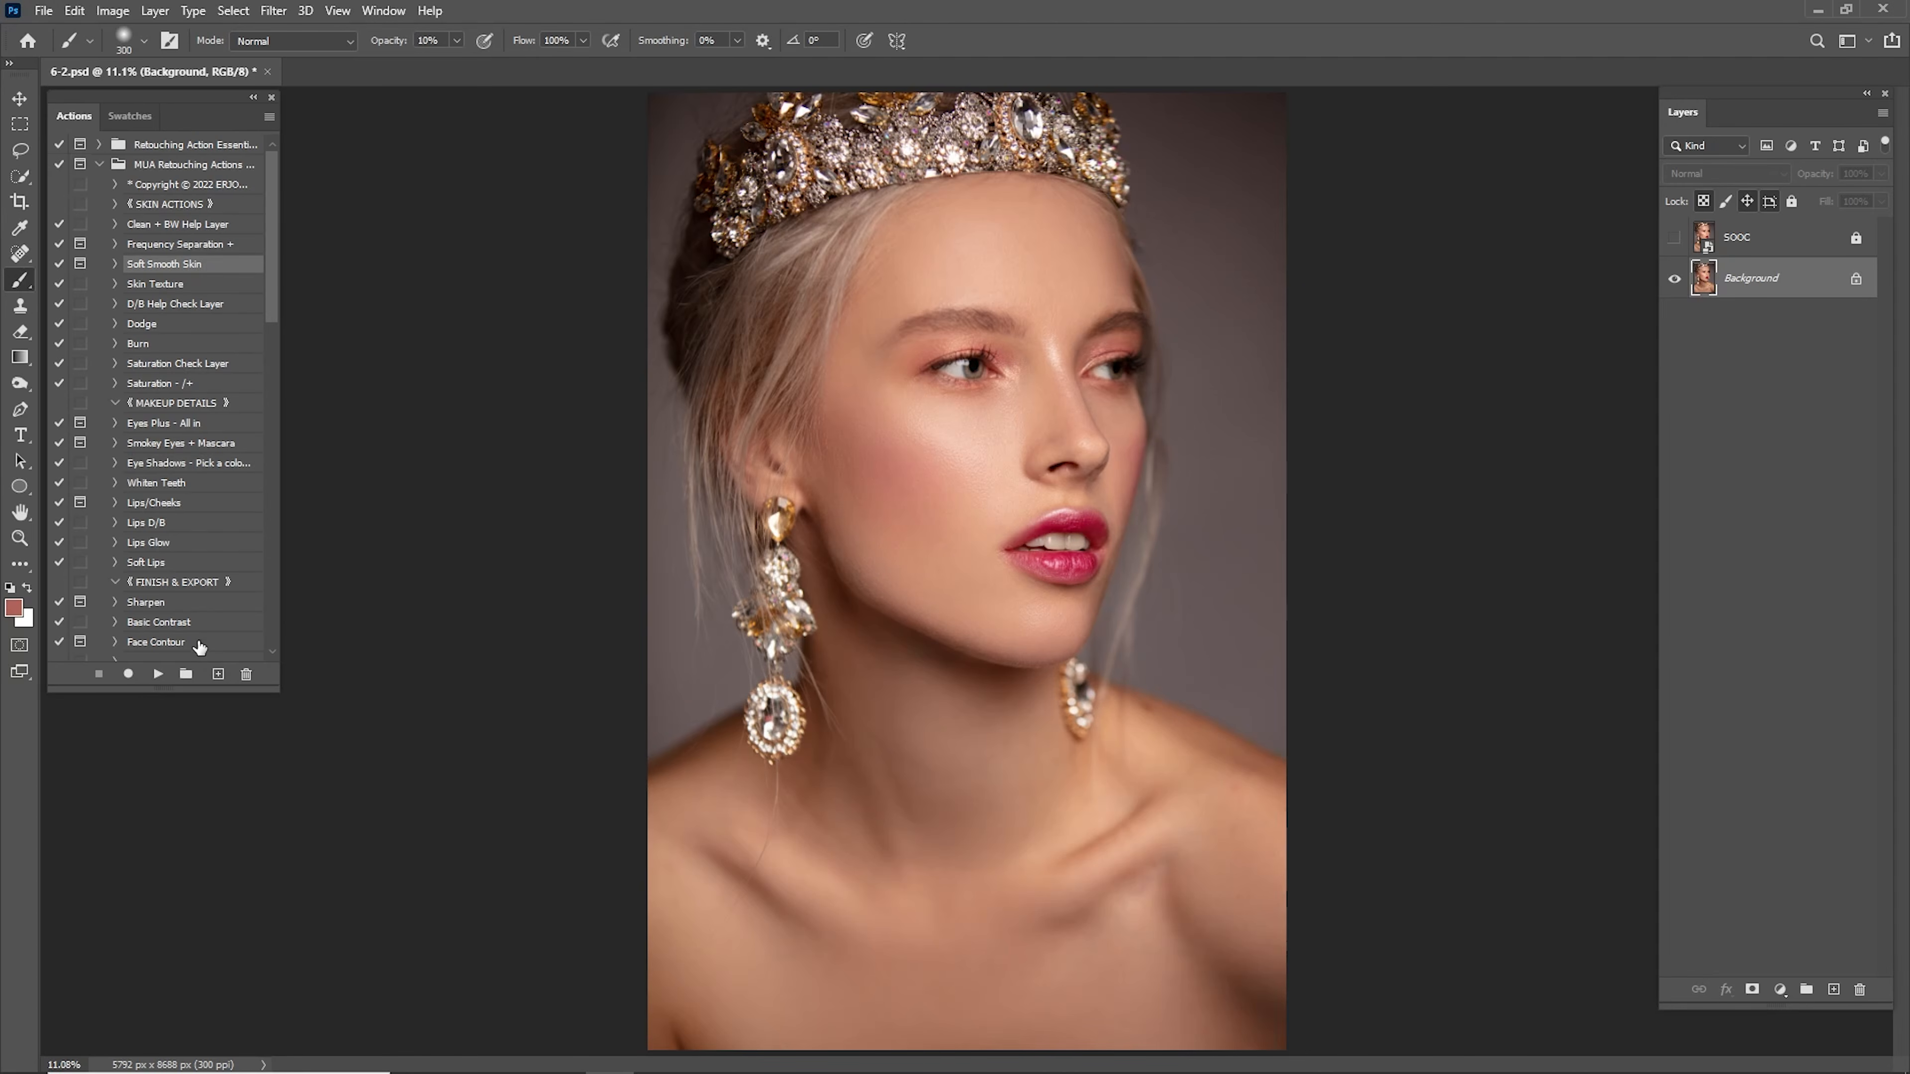
click(158, 673)
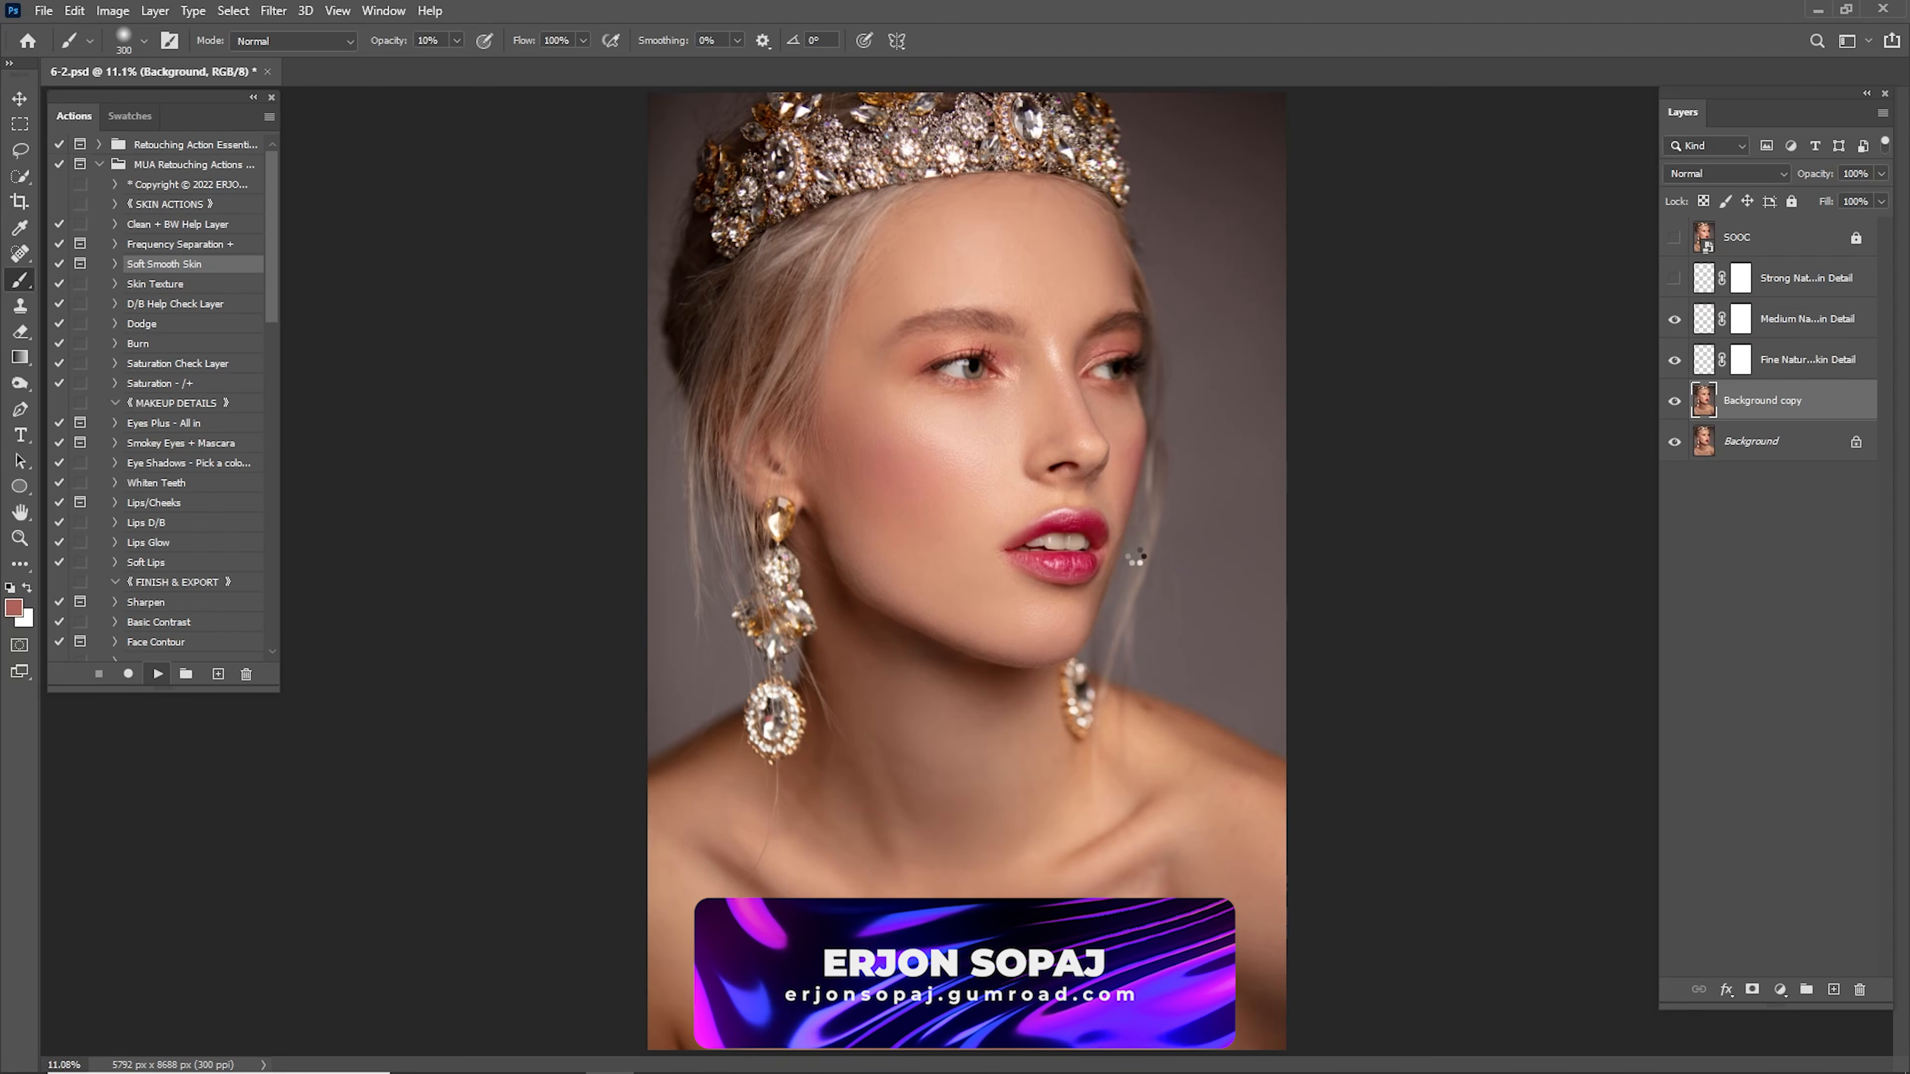
click(982, 421)
Paint white at 100% brush opacity on the Soft Skin mask over the cheeks, forehead, nose and chin.
key(z)
drag(940, 470, 981, 491)
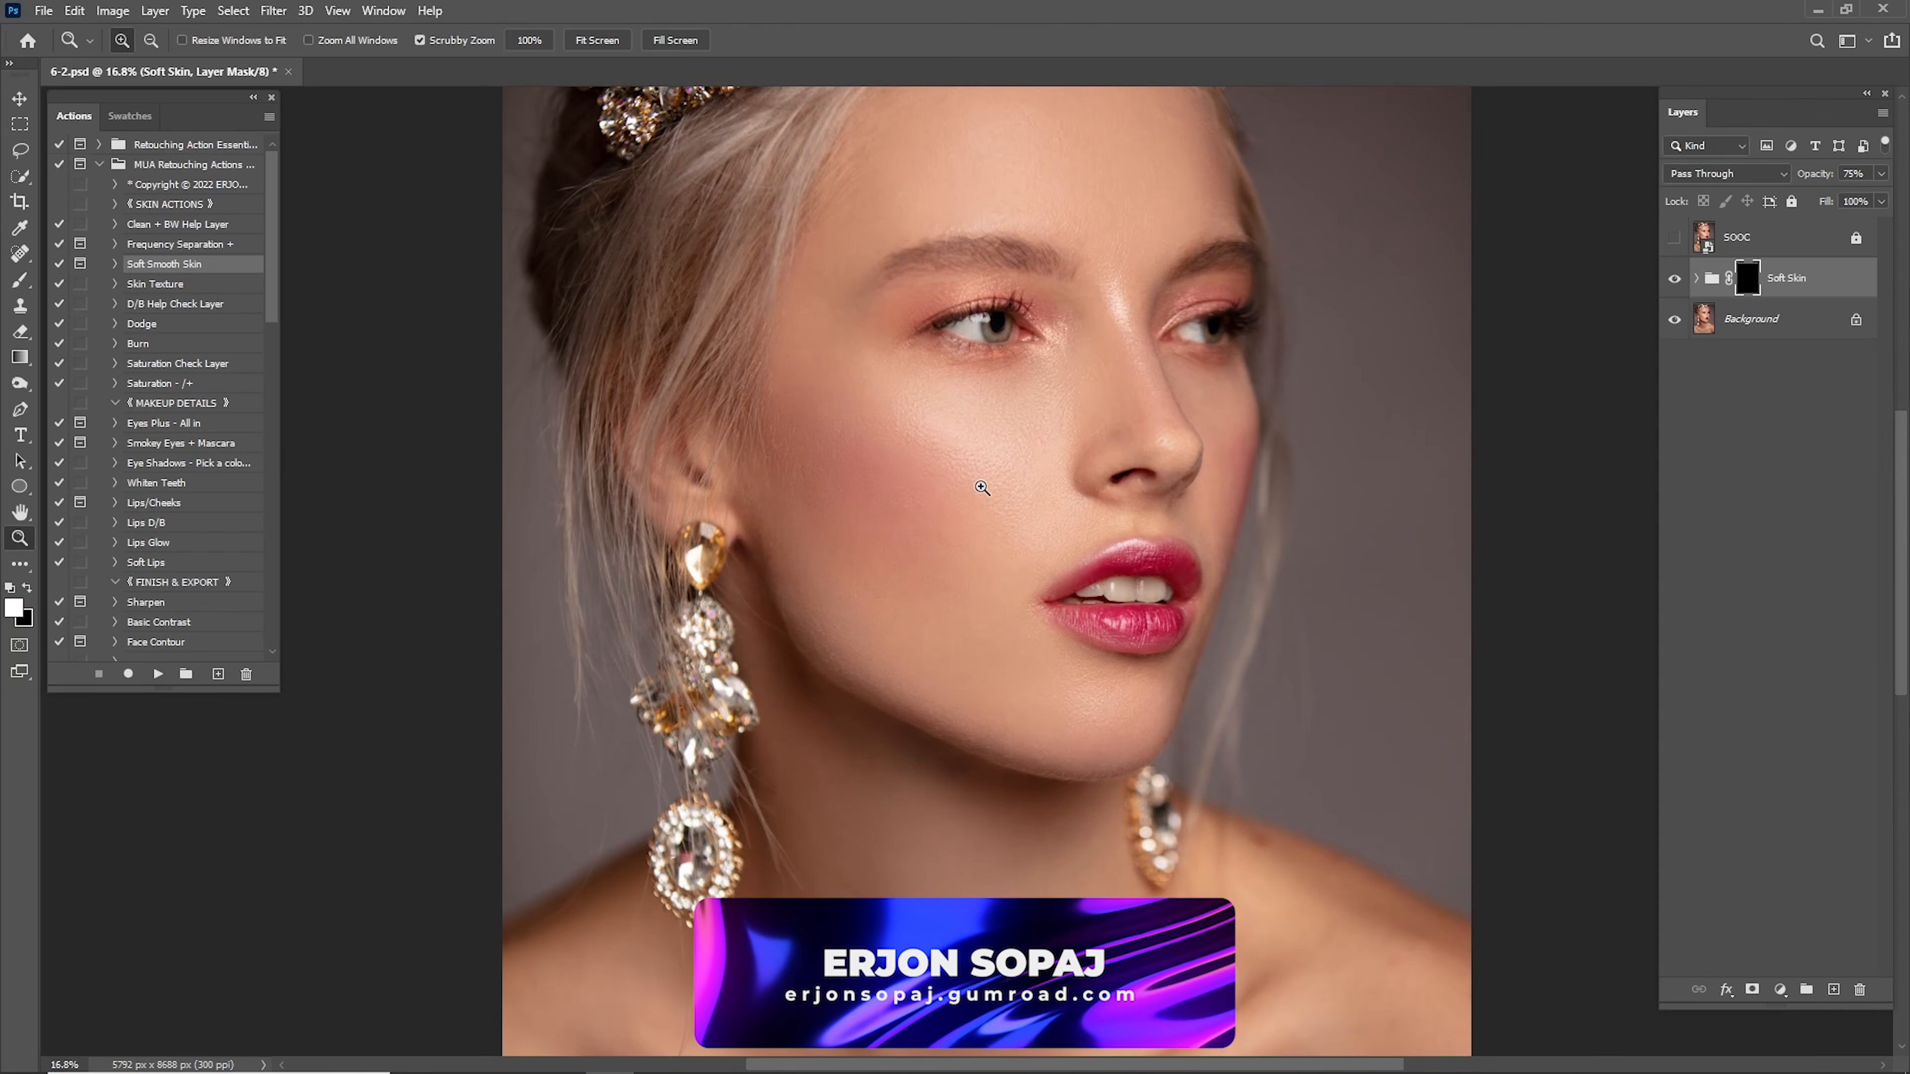
key(b)
key(bracketright)
key(bracketright)
key(bracketright)
key(bracketright)
key(bracketright)
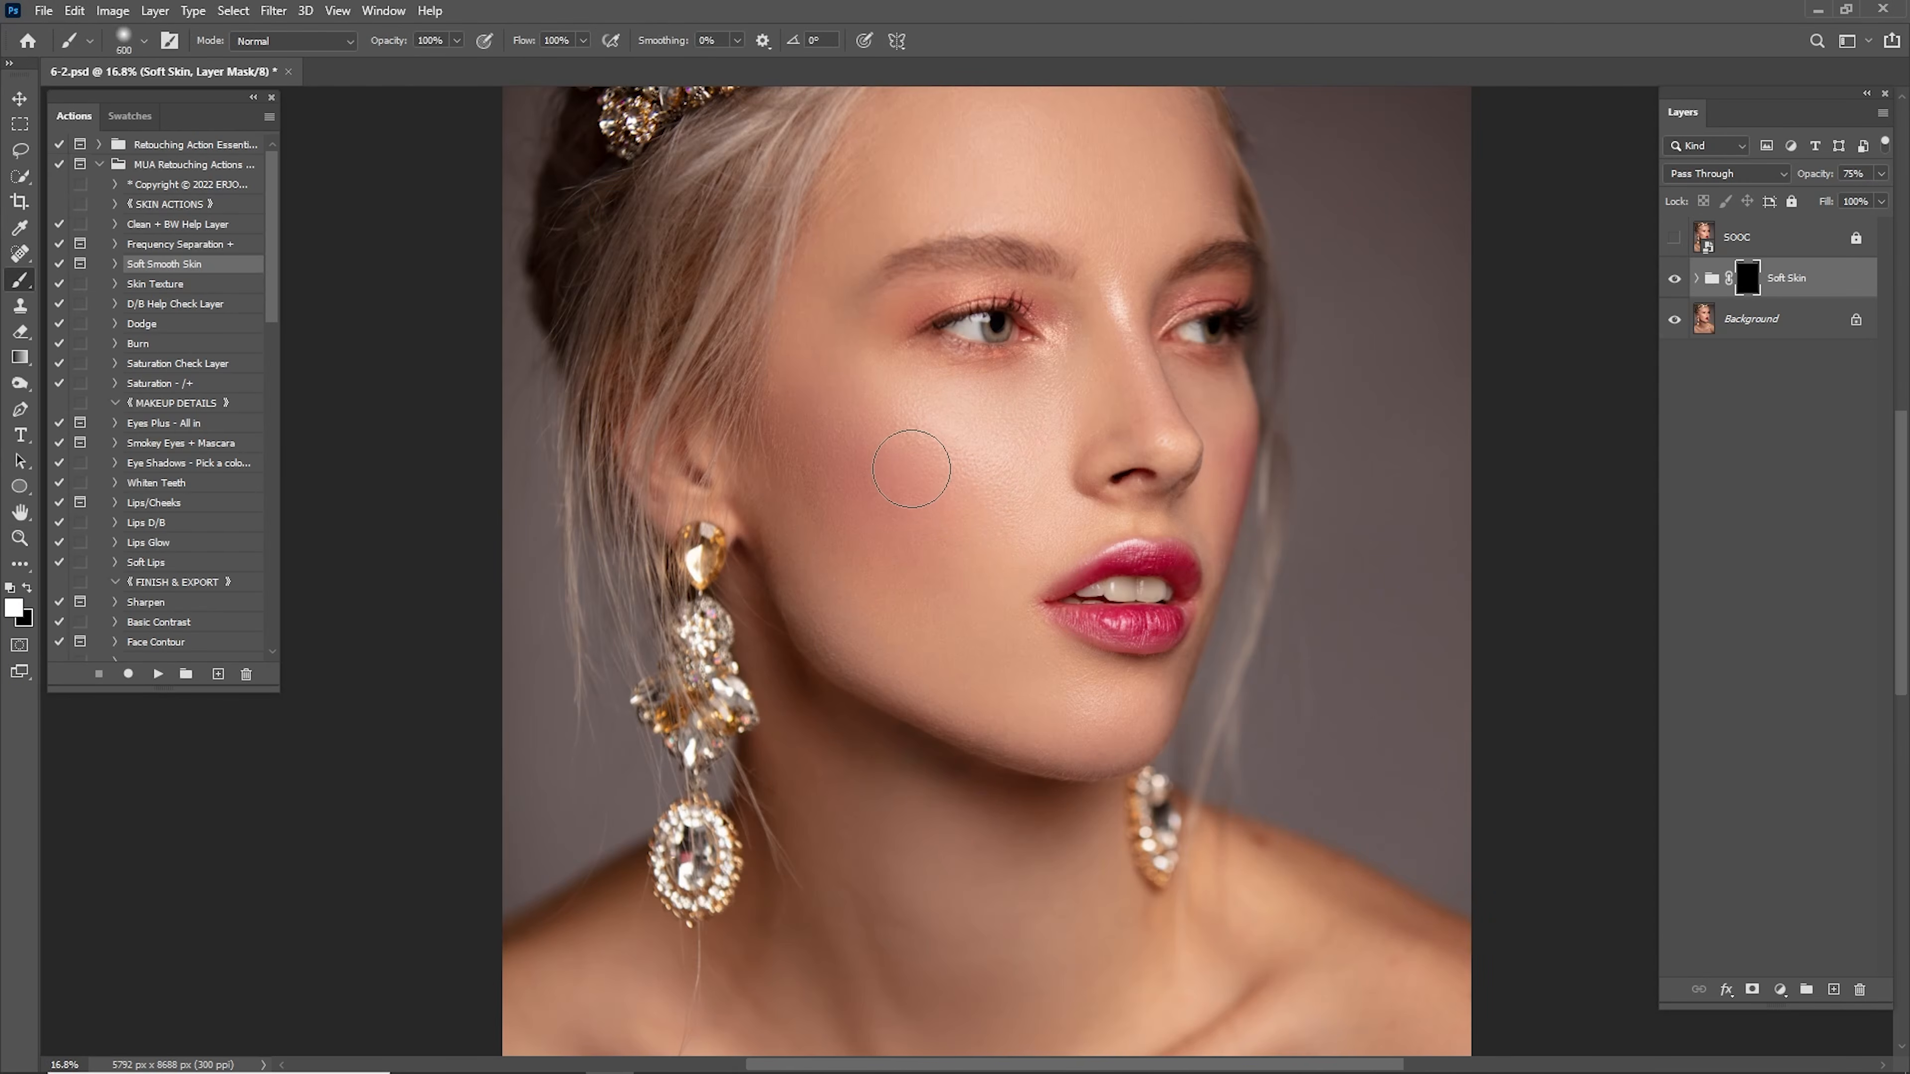
mouse_move(898, 442)
mouse_down()
mouse_move(885, 534)
mouse_move(986, 460)
mouse_move(842, 515)
mouse_move(1050, 698)
mouse_up()
drag(876, 408, 828, 589)
key(bracketleft)
key(bracketleft)
mouse_move(1034, 548)
mouse_down()
mouse_move(1089, 378)
mouse_move(938, 316)
mouse_up()
key(bracketleft)
key(bracketleft)
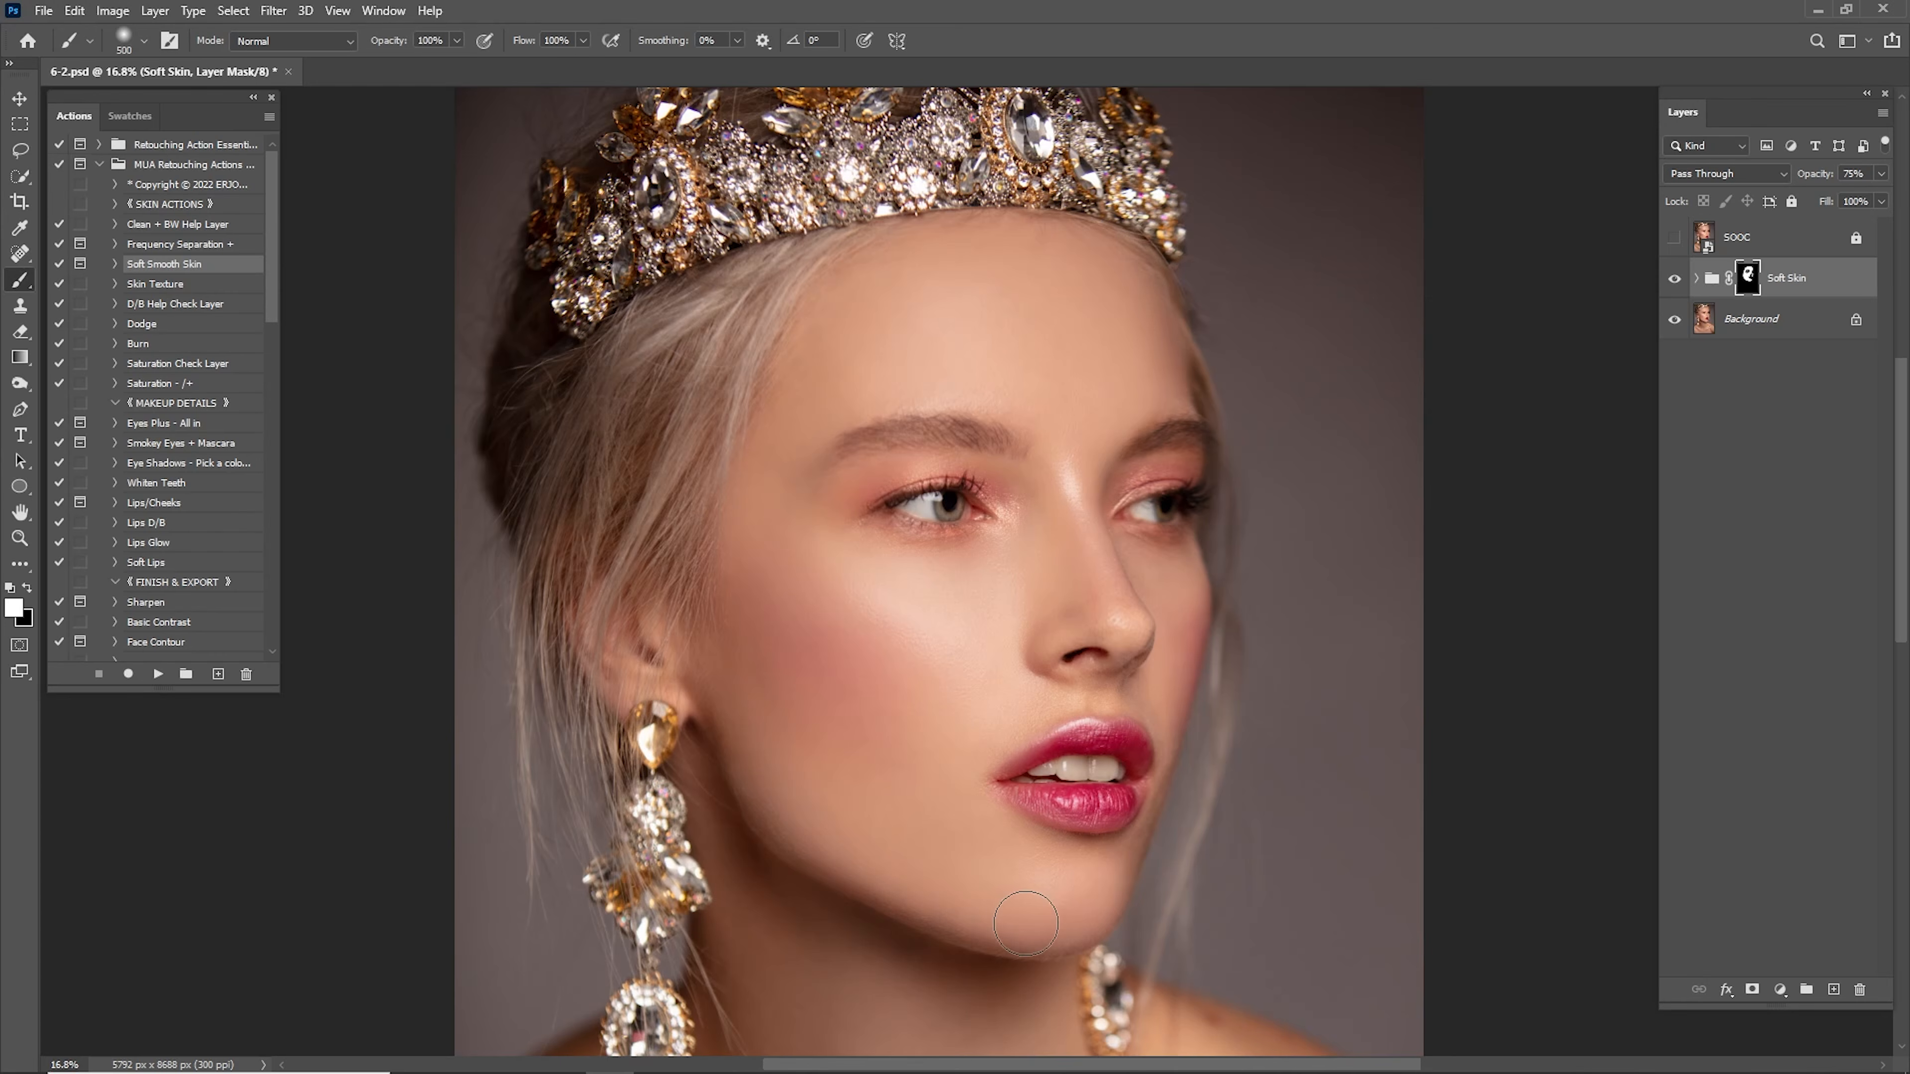
Compare the Soft Skin effect up close and paint black on its mask along the nearer eyebrow.
key(z)
mouse_move(901, 655)
mouse_down()
mouse_move(953, 677)
mouse_move(979, 653)
mouse_up()
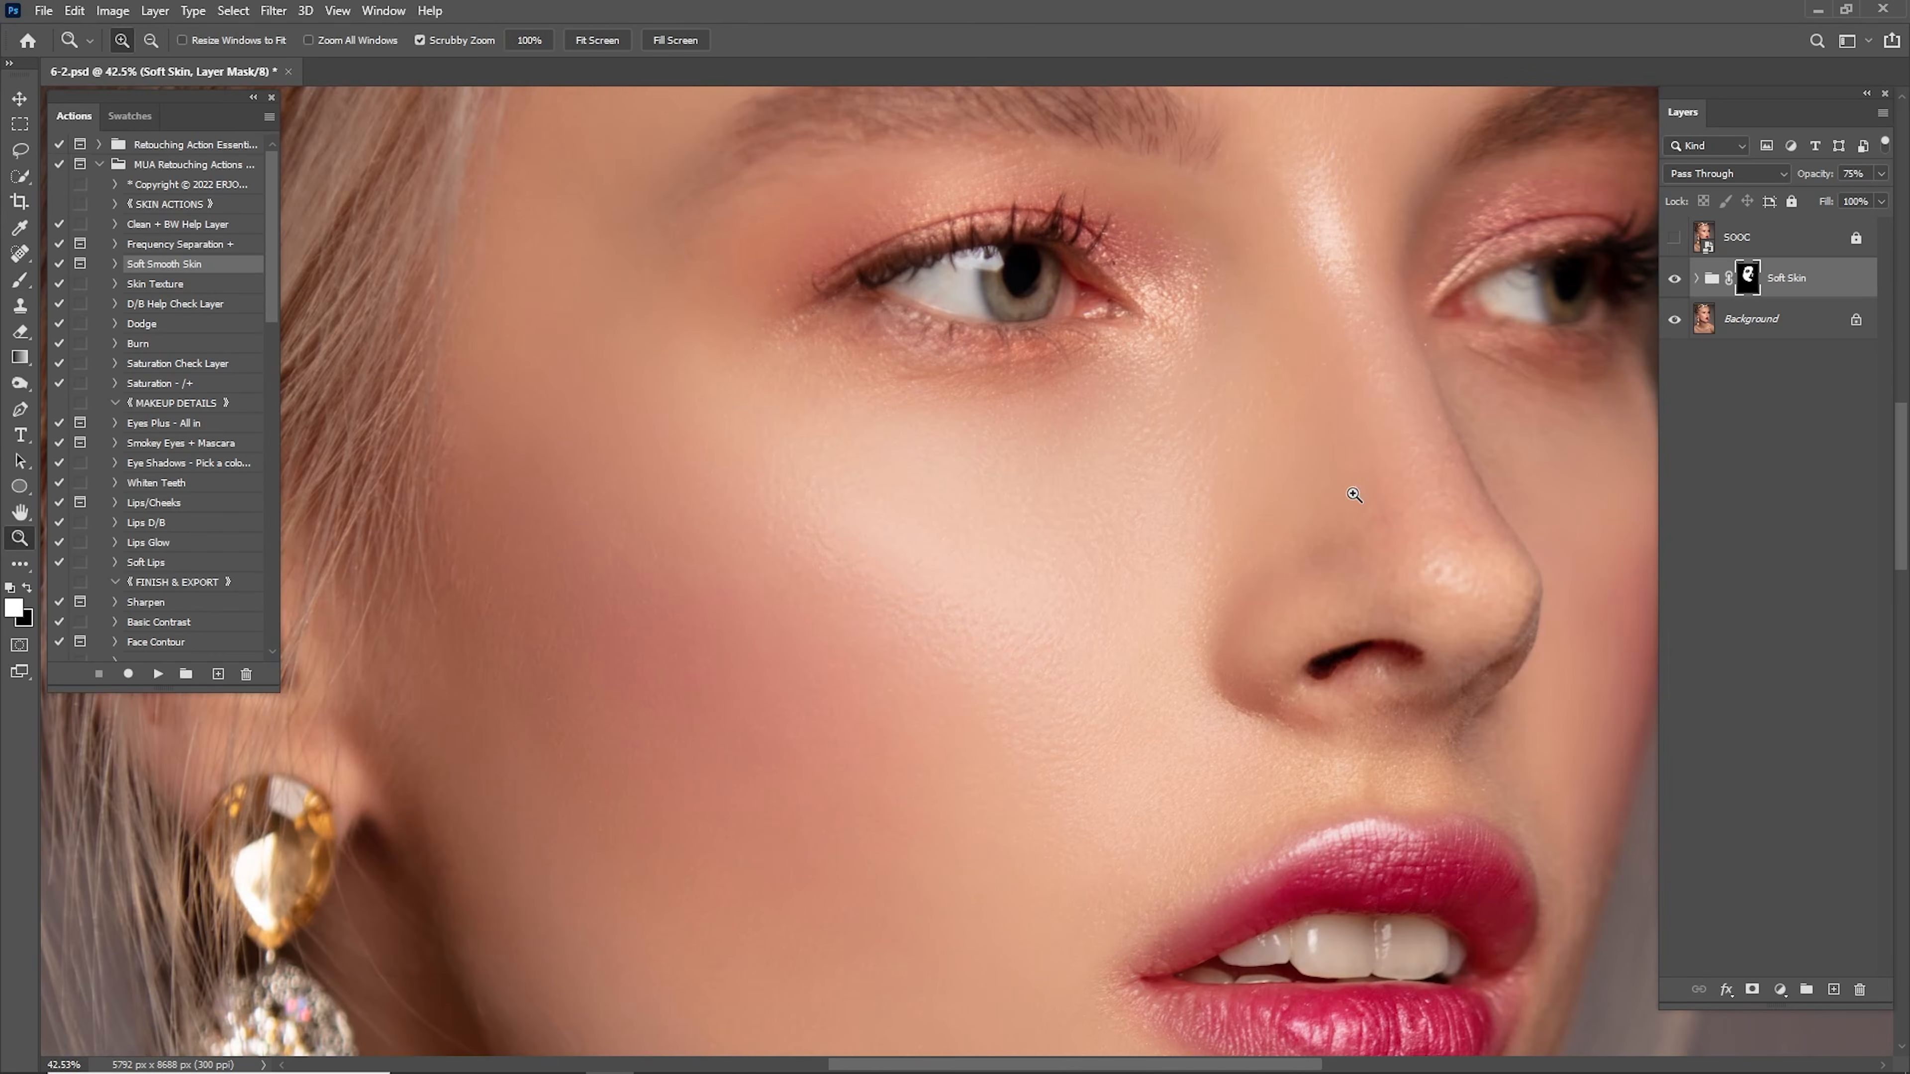
click(1675, 281)
click(1673, 293)
drag(1199, 588, 1216, 662)
key(x)
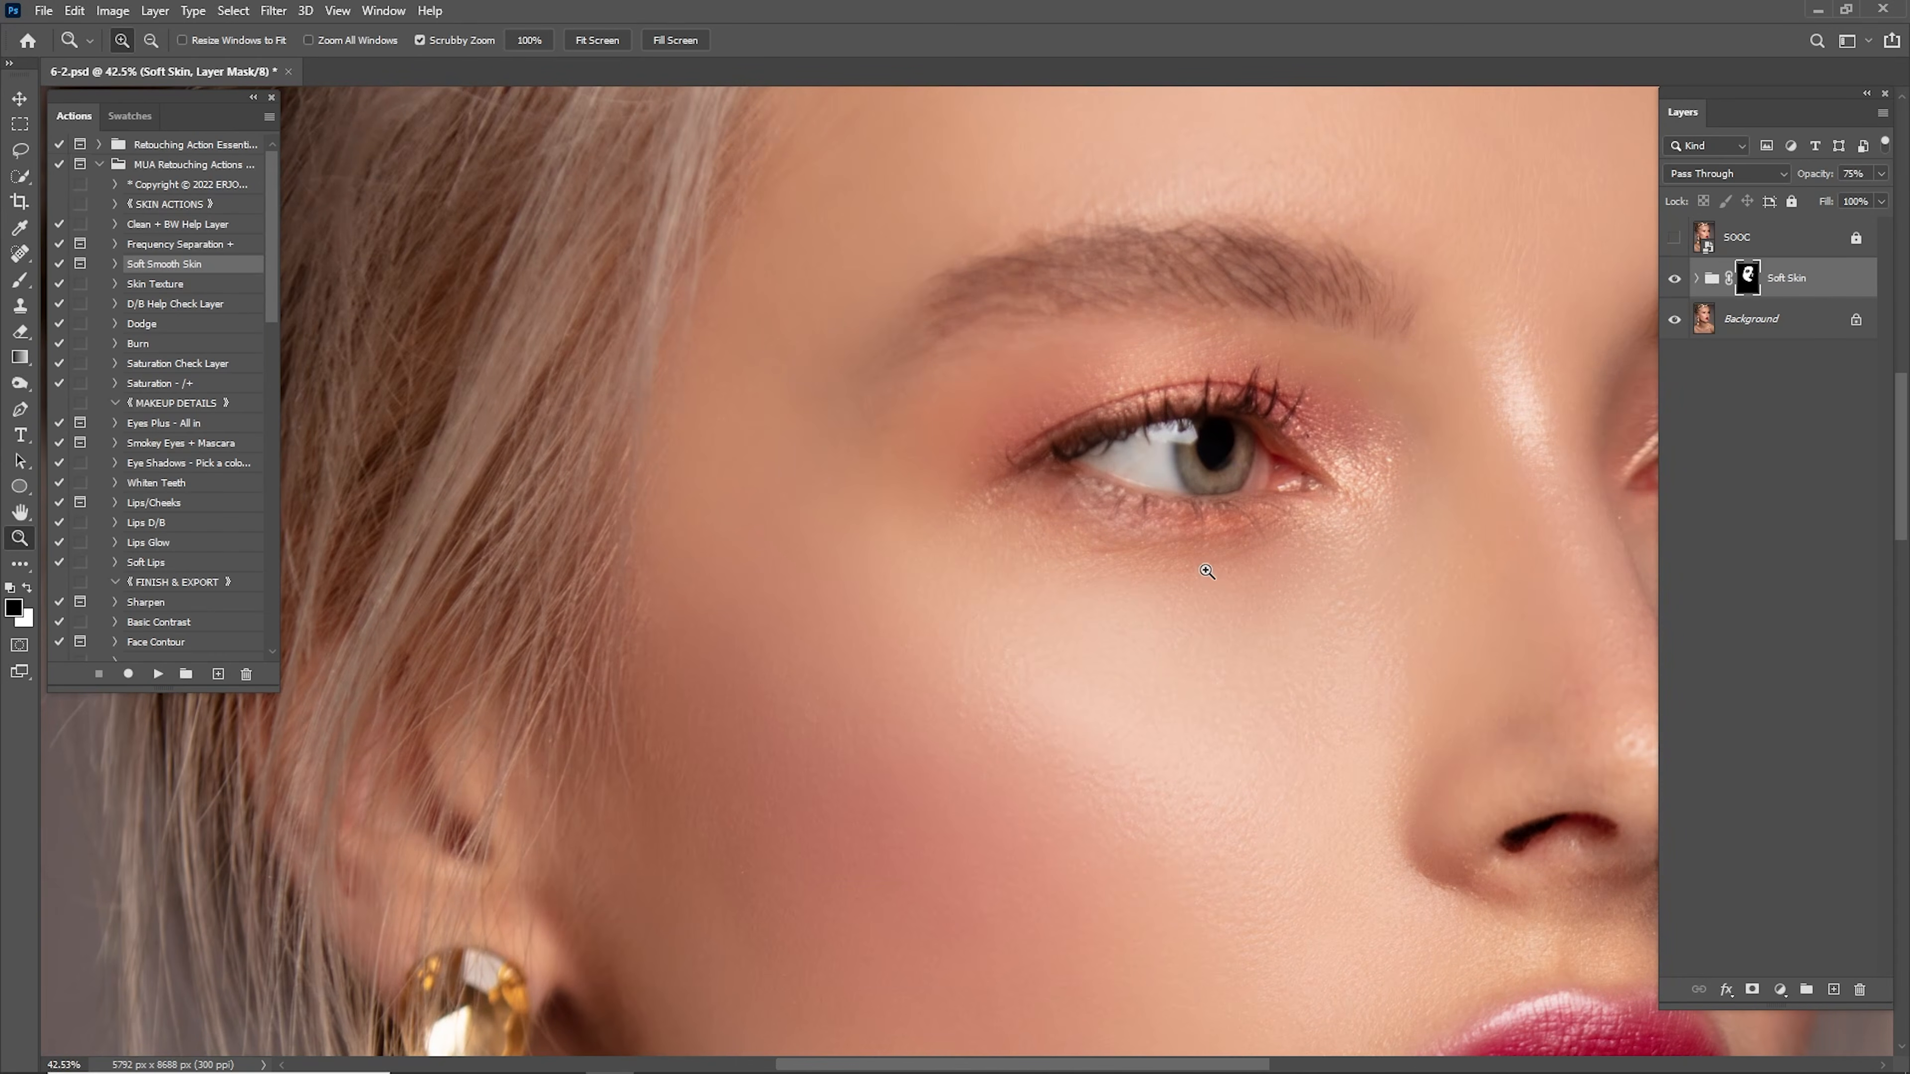
key(b)
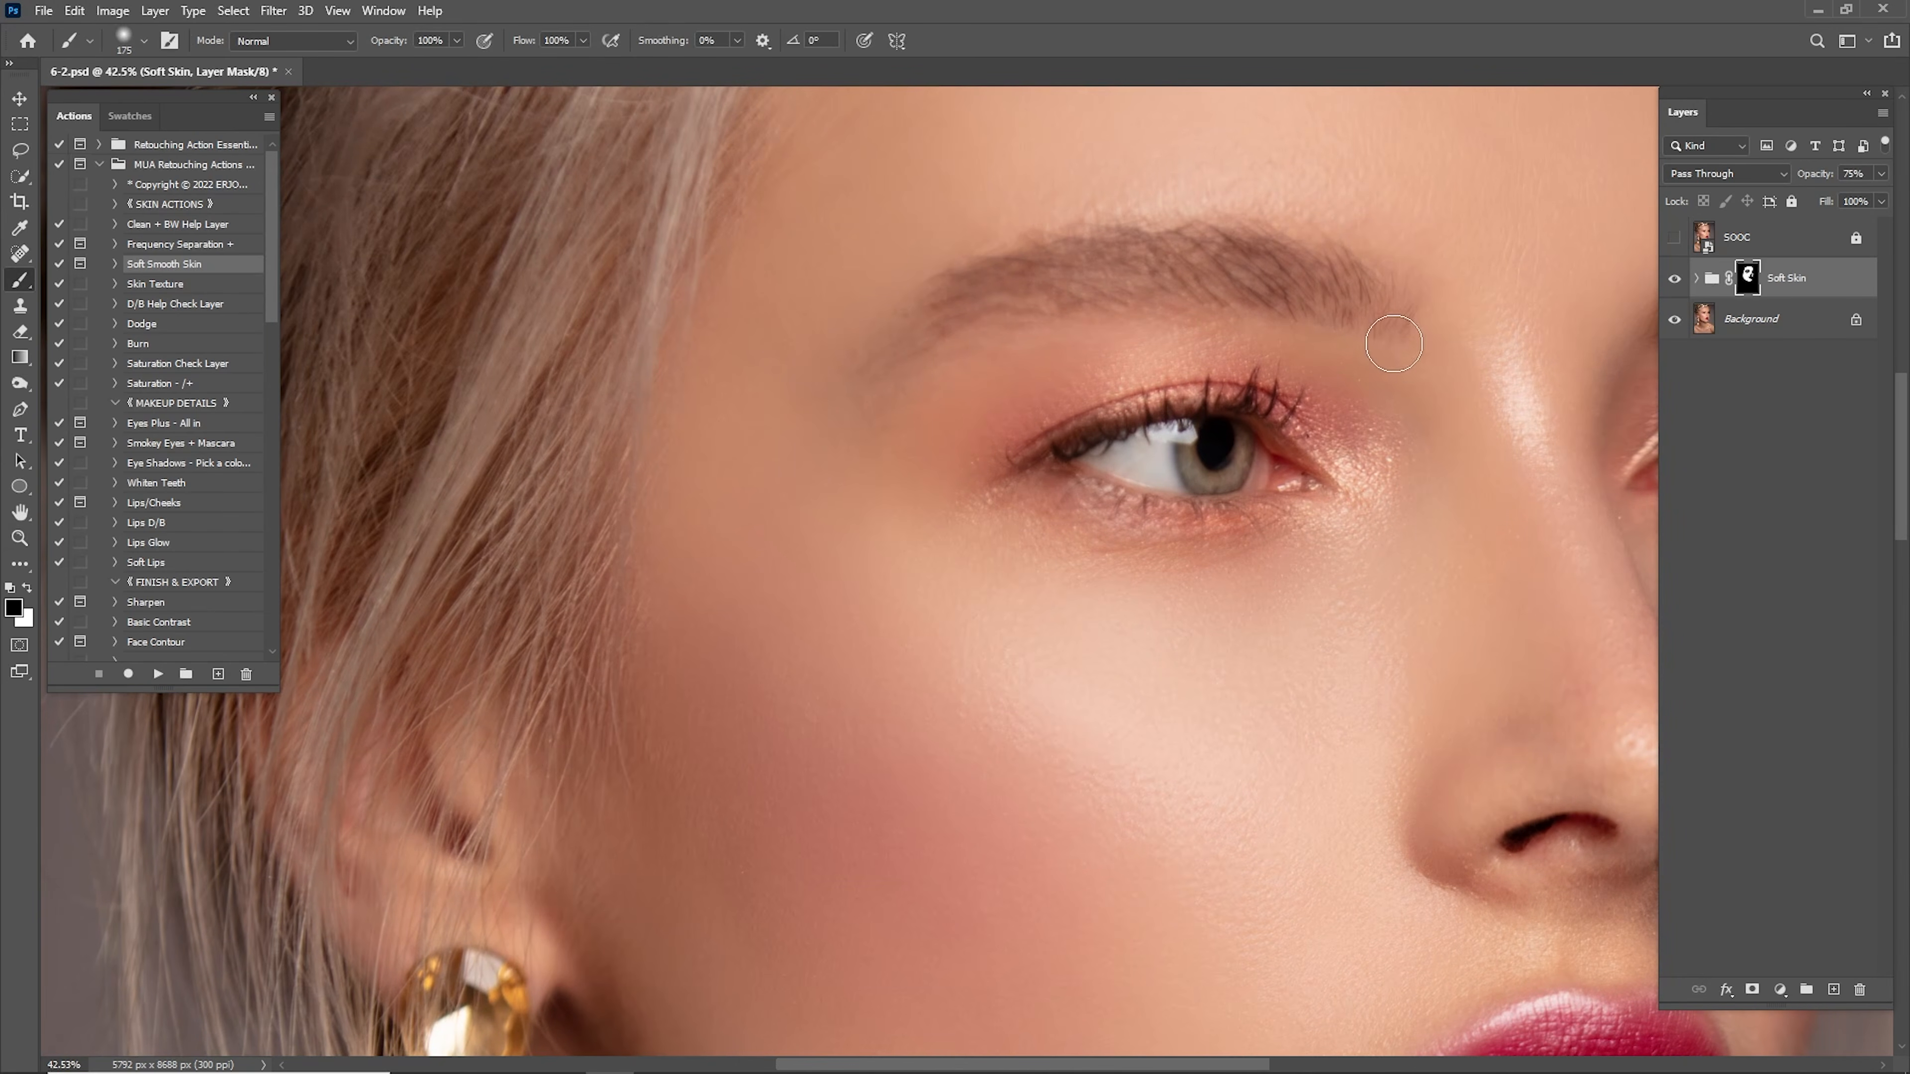
drag(1393, 343, 1188, 245)
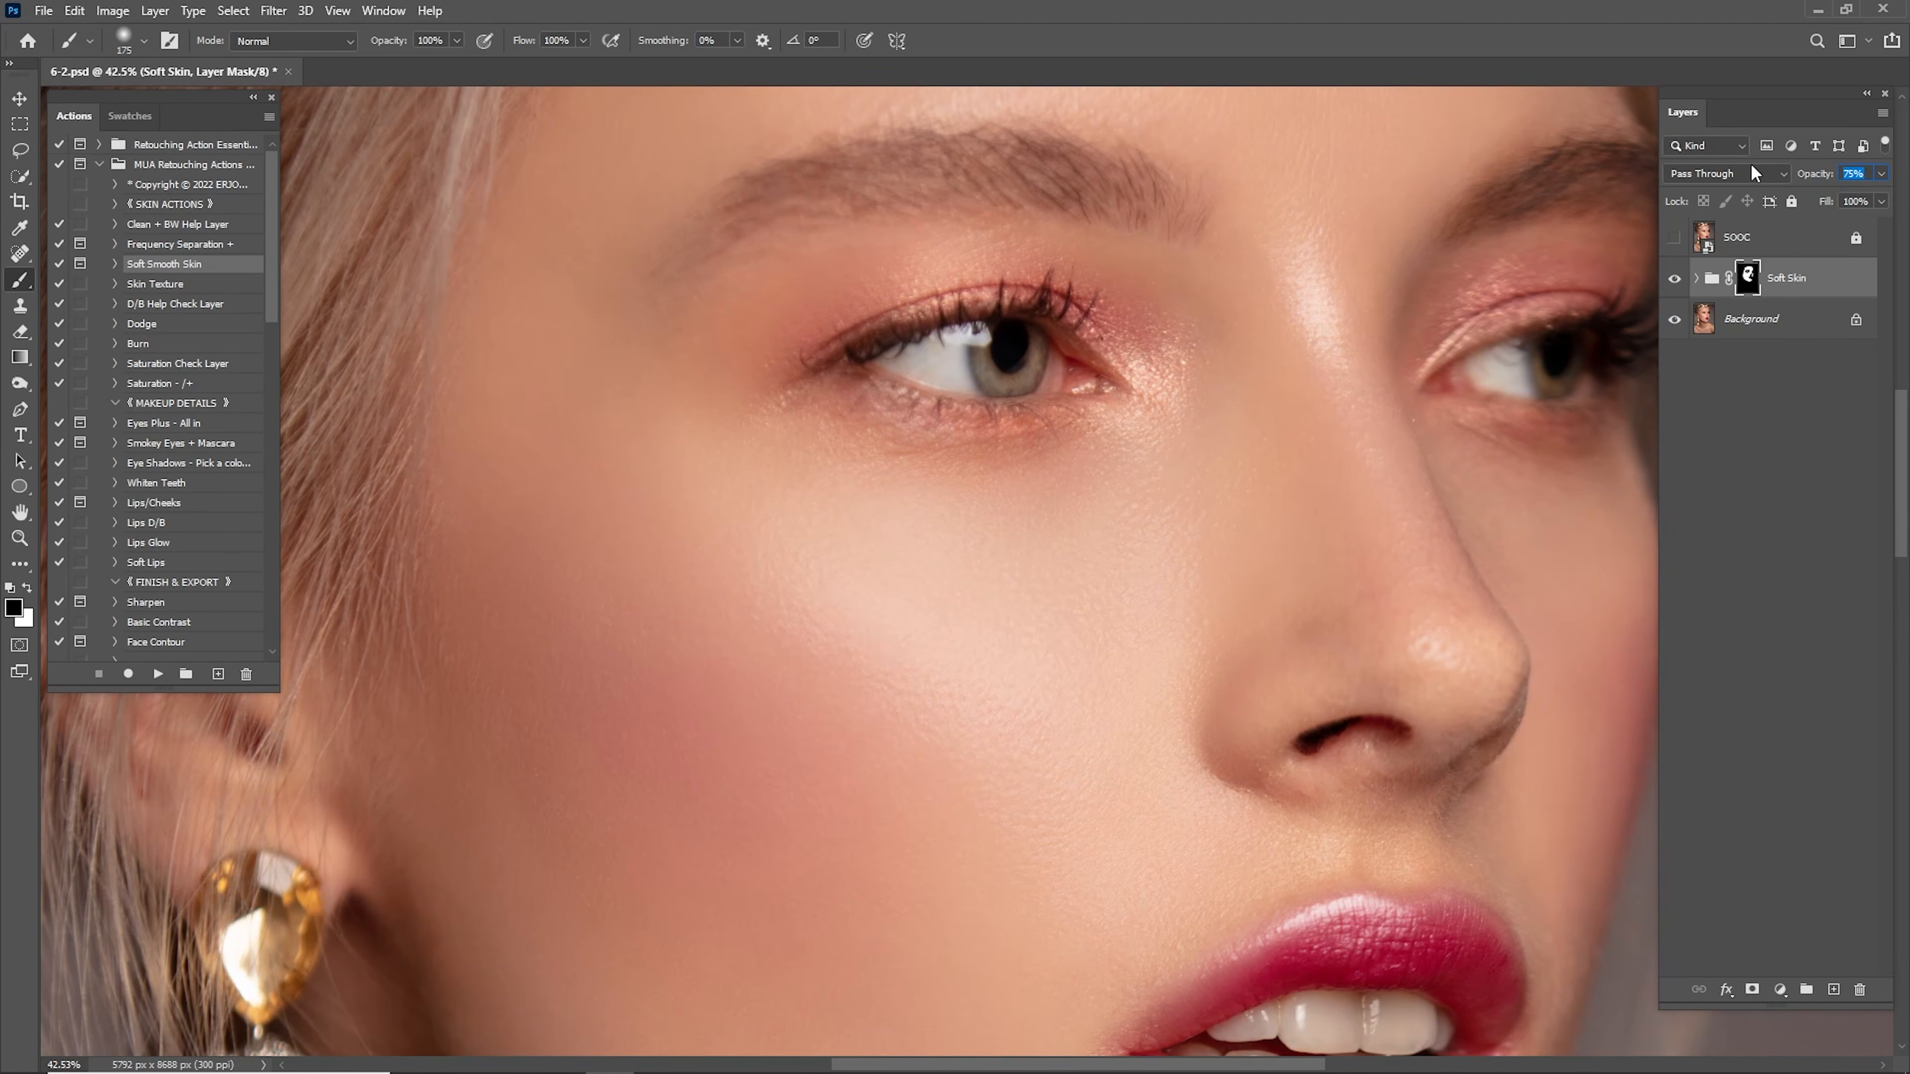
Lower the Soft Skin group's opacity to 30%, compare the skin with the group hidden and shown, and reduce it to 20%.
text(30)
key(Return)
drag(1271, 615, 1247, 438)
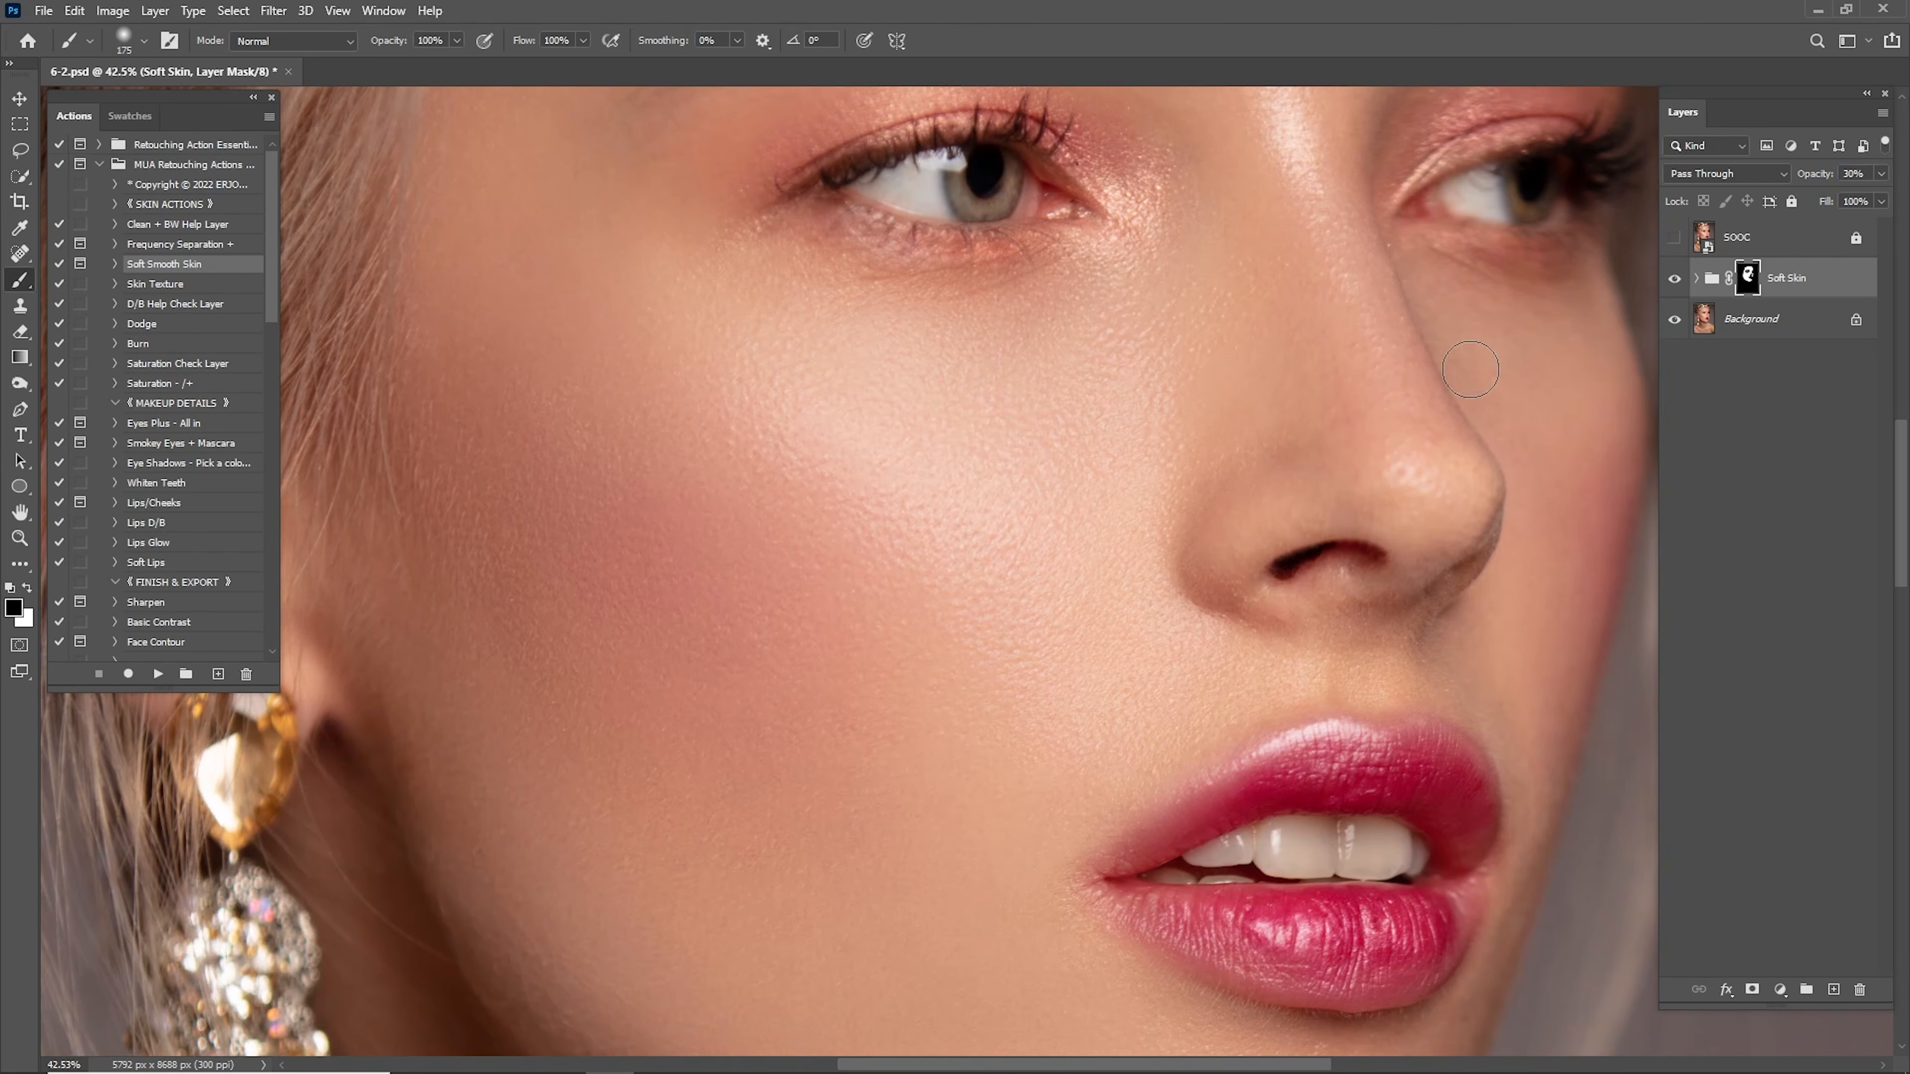
click(1676, 279)
click(1675, 279)
key(z)
drag(1128, 590, 1091, 593)
mouse_move(1245, 387)
mouse_down()
mouse_move(1156, 550)
mouse_move(1075, 561)
mouse_up()
mouse_move(1136, 564)
mouse_down()
mouse_move(1105, 521)
mouse_move(1124, 565)
mouse_up()
drag(998, 624, 1077, 573)
Run the Skin Texture action and paint white on the texture layer's mask over the facial skin with an enlarged brush.
click(170, 286)
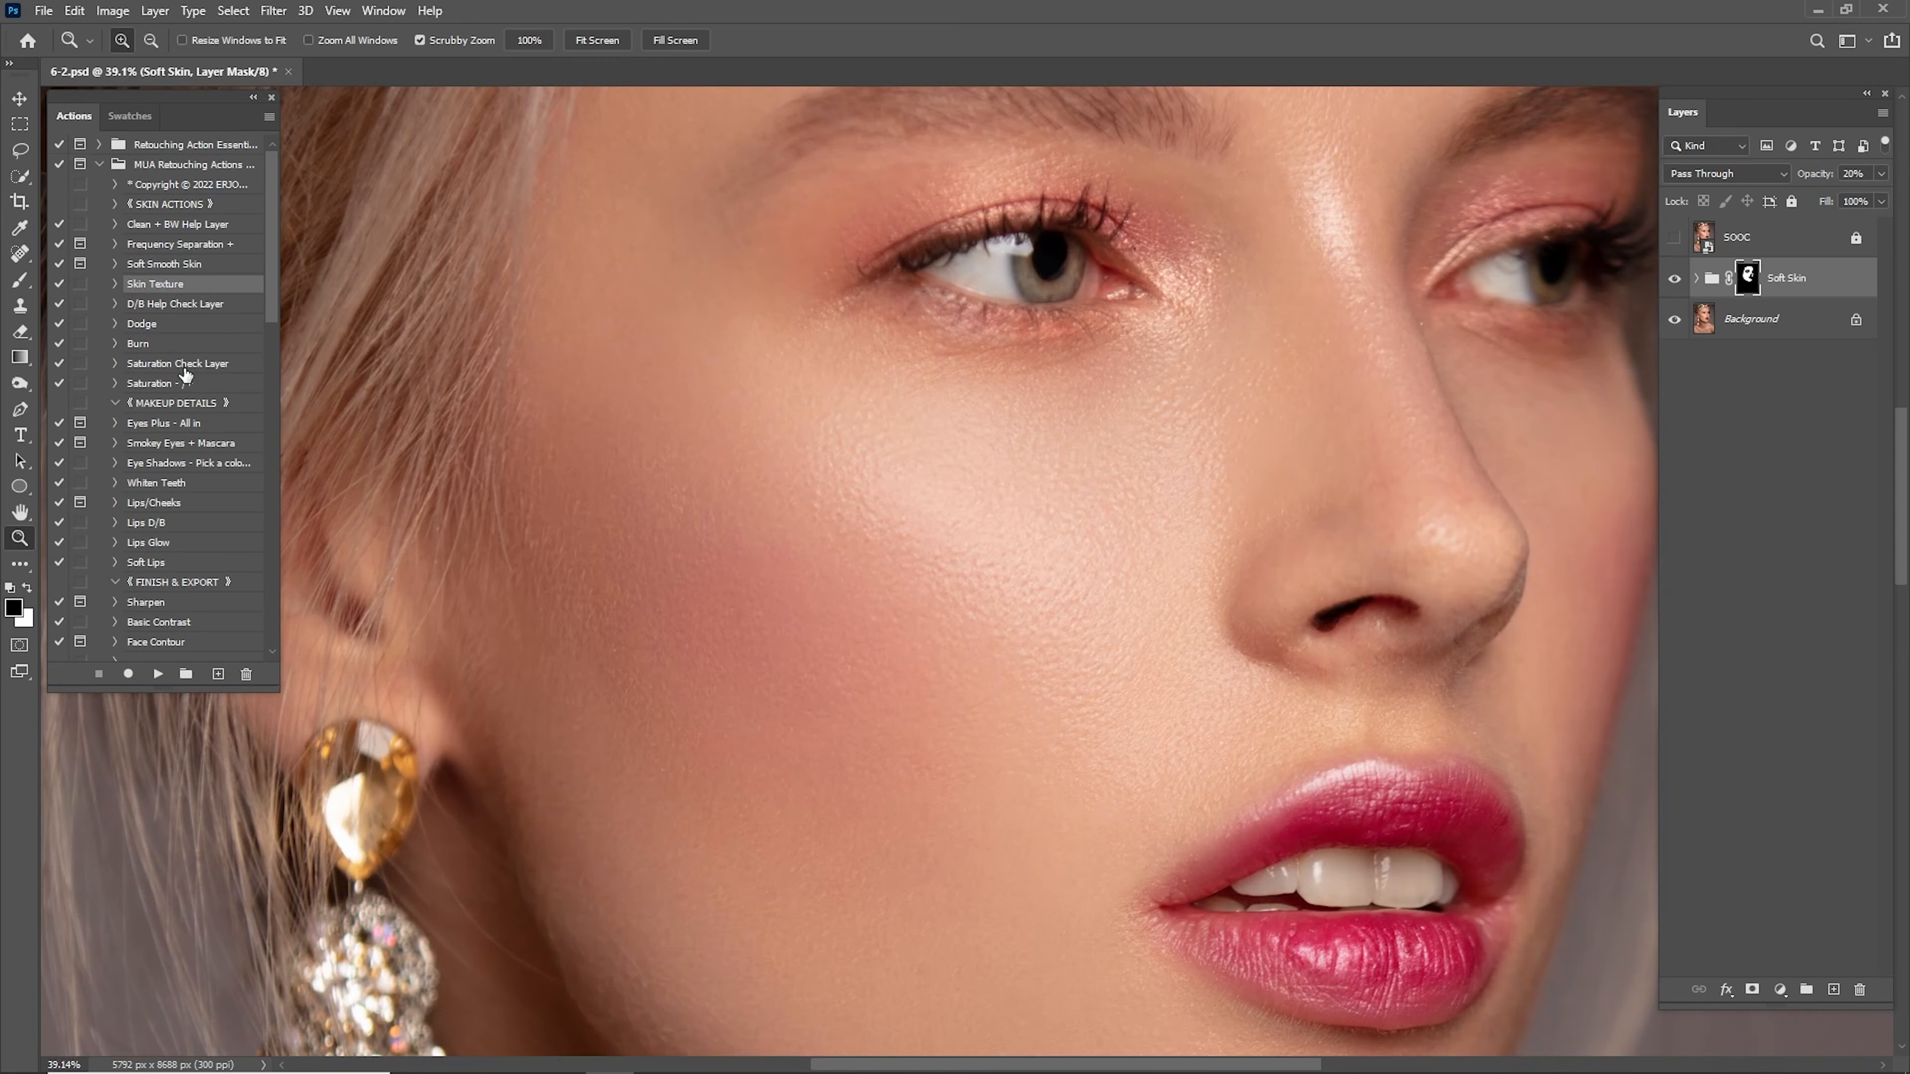
click(158, 673)
mouse_move(1268, 488)
mouse_down()
mouse_move(1245, 457)
mouse_move(1129, 513)
mouse_up()
key(x)
key(b)
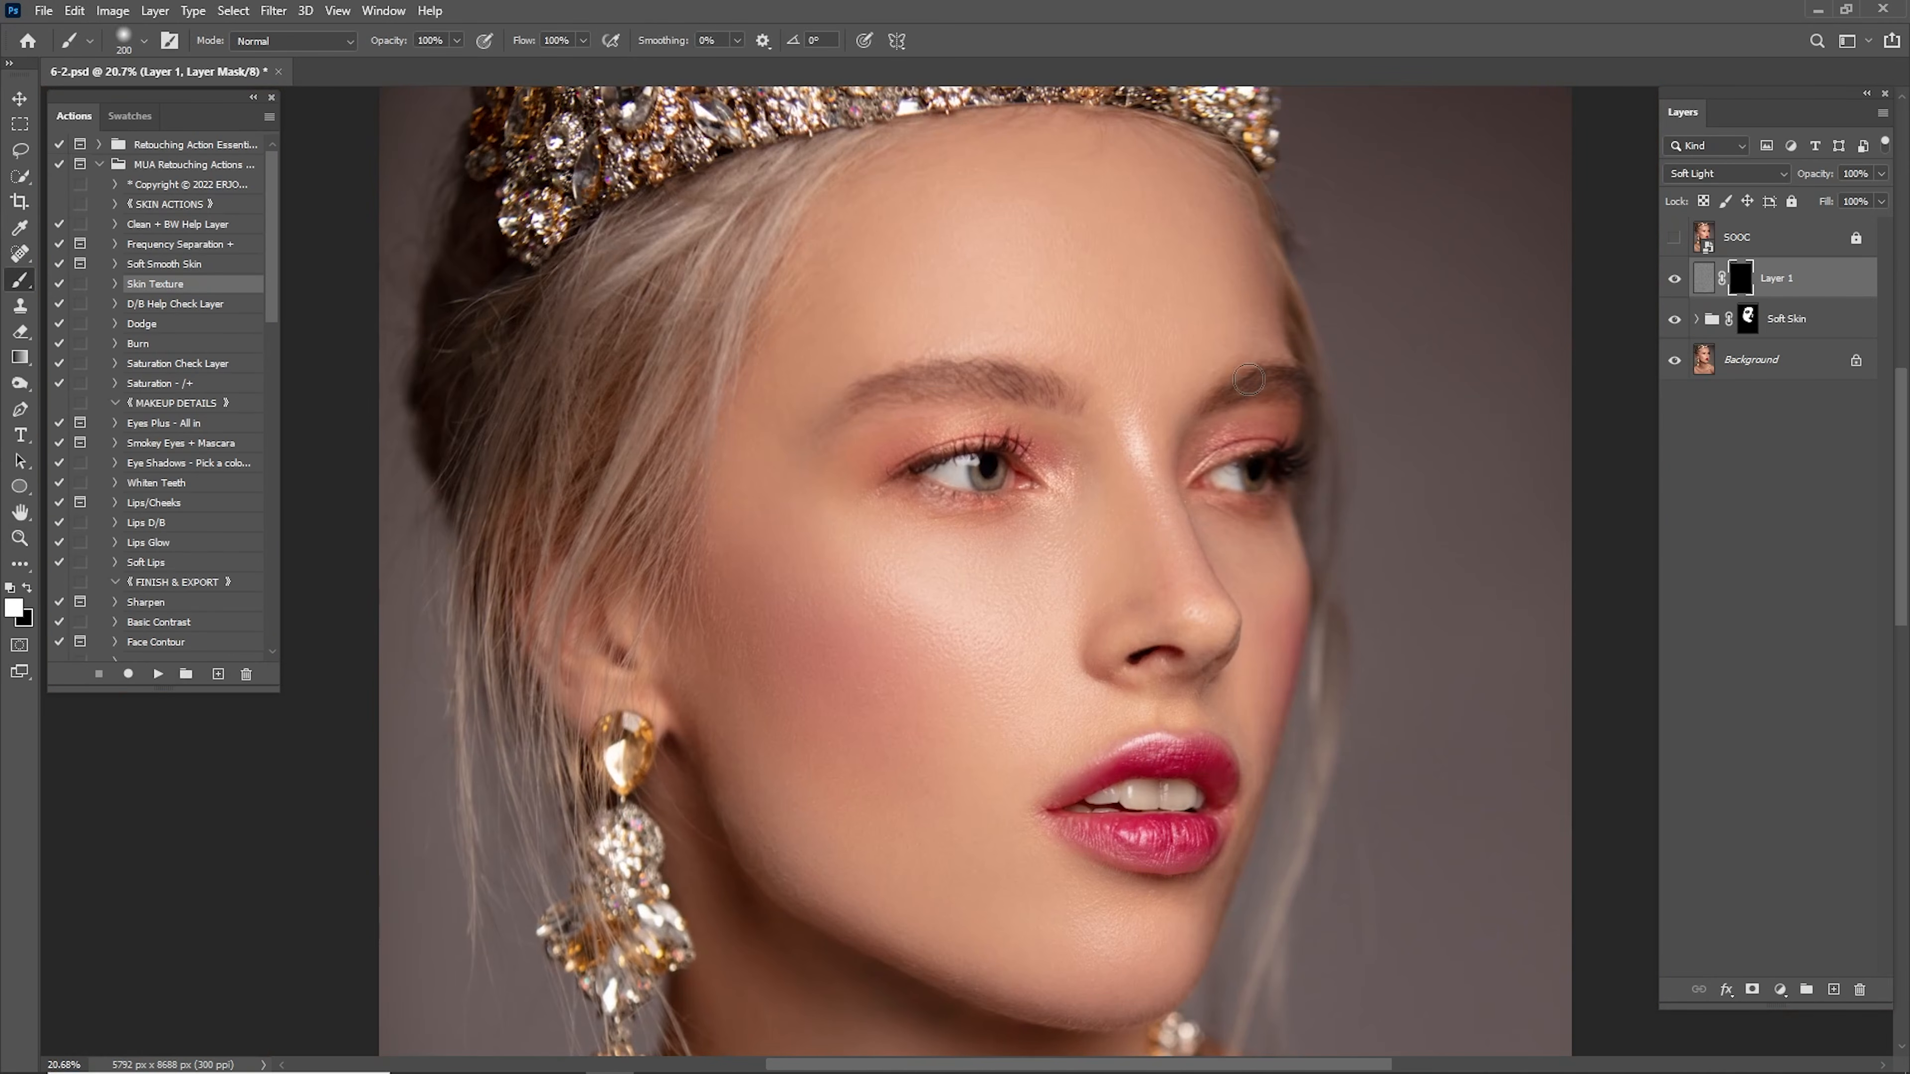
key(bracketright)
key(bracketright)
key(bracketright)
key(bracketright)
key(bracketright)
mouse_move(1150, 315)
mouse_down()
mouse_move(1206, 276)
mouse_move(1099, 215)
mouse_up()
mouse_move(813, 532)
mouse_down()
mouse_move(1252, 565)
mouse_move(1244, 290)
mouse_up()
Compare the cheek with the skin texture layer hidden and shown, and set that layer's opacity to 25%.
key(z)
drag(826, 574, 928, 611)
mouse_move(929, 611)
mouse_down()
mouse_move(1014, 491)
mouse_move(995, 395)
mouse_up()
drag(1104, 634, 1175, 672)
drag(1174, 672, 1149, 534)
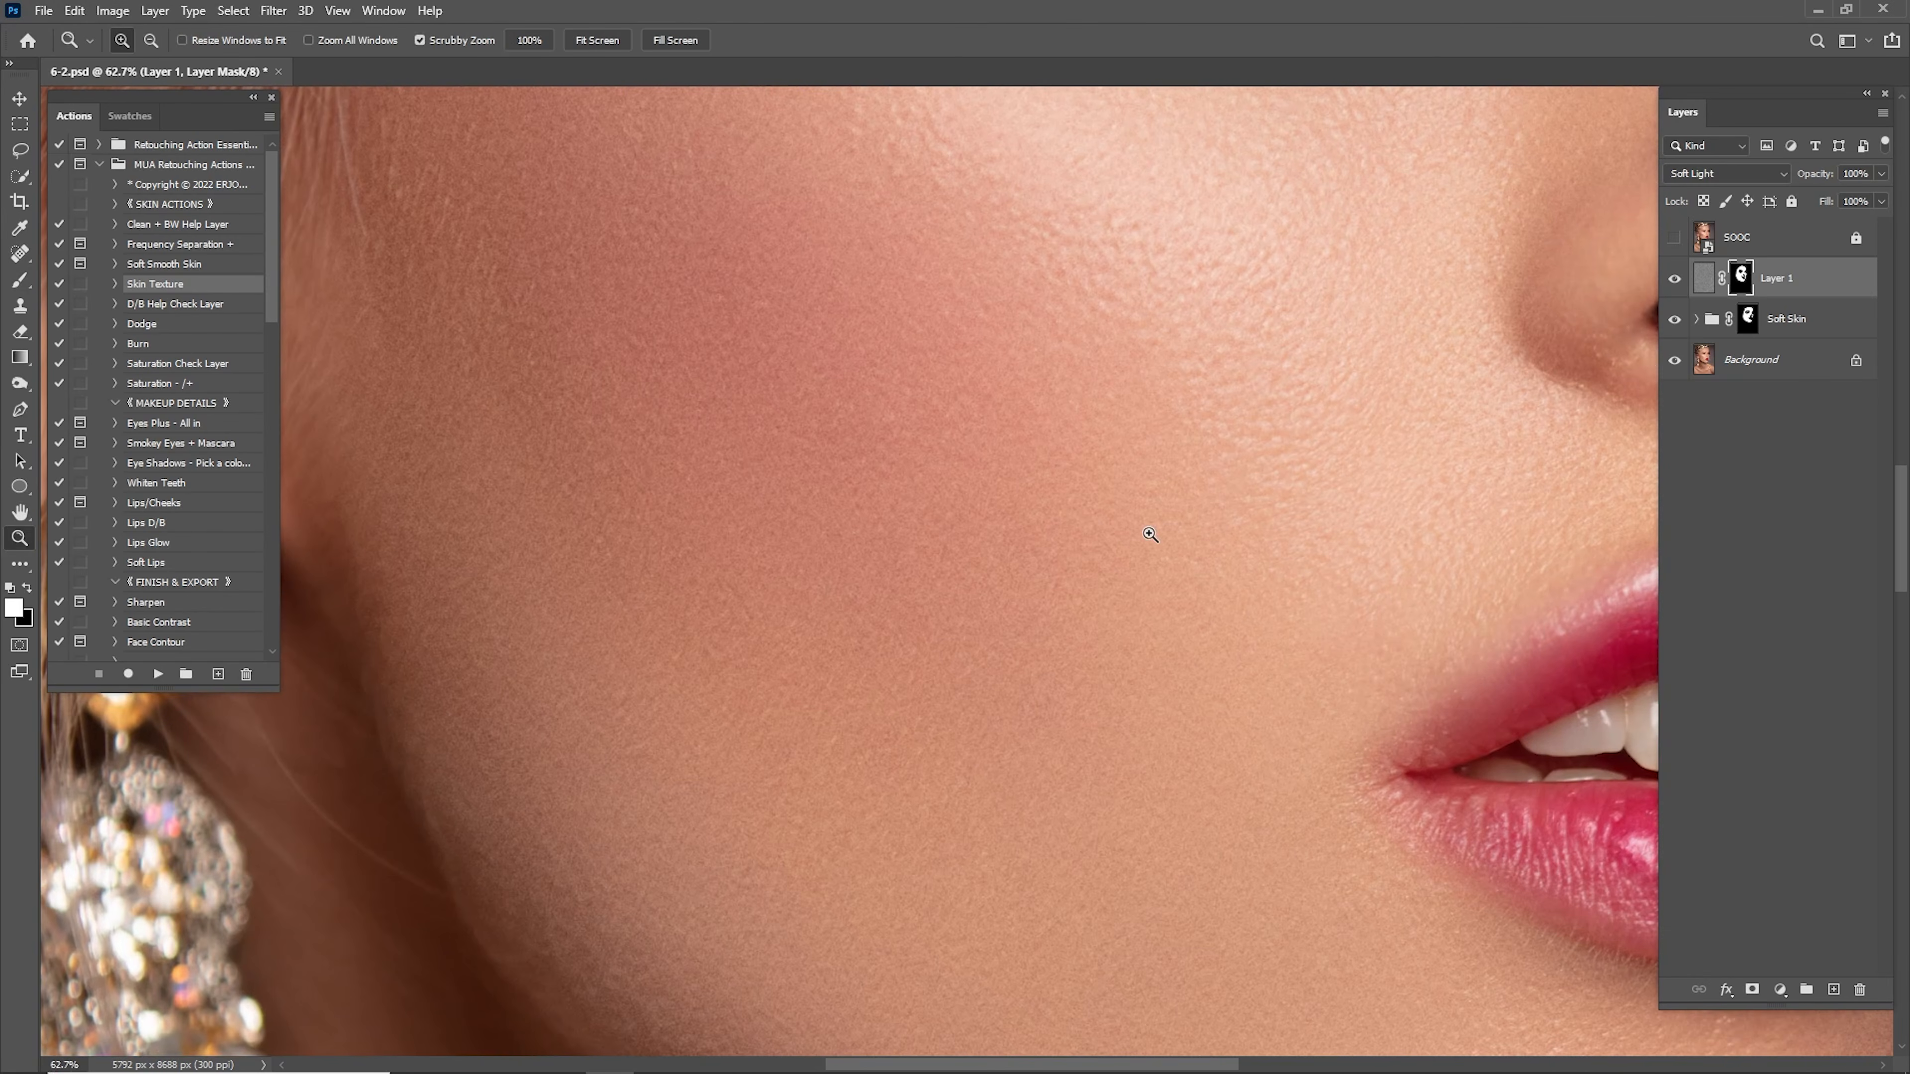
click(1674, 284)
click(1674, 284)
drag(884, 506, 1098, 613)
drag(1152, 529, 963, 514)
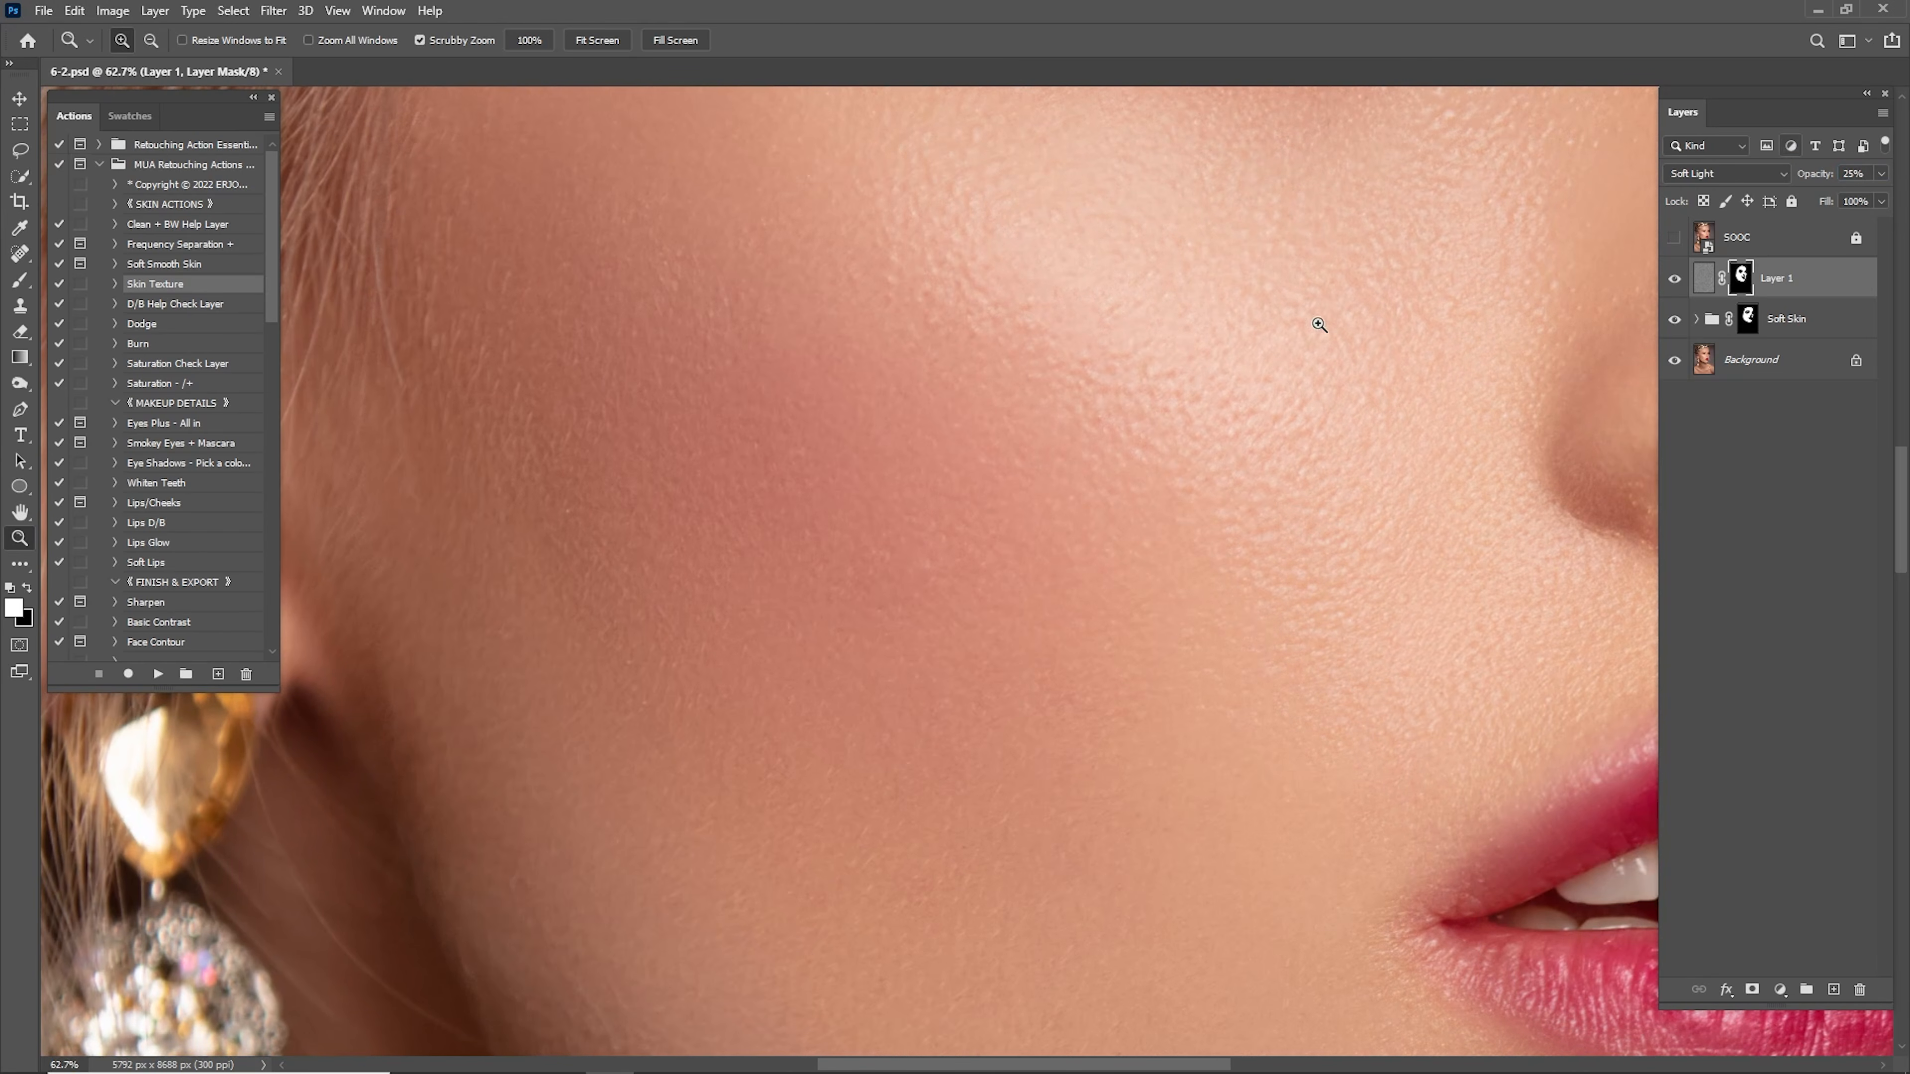
Compare the retouch with the SOOC original, and merge the skin texture and Soft Skin layers into Background.
key(ctrl+0)
click(1676, 239)
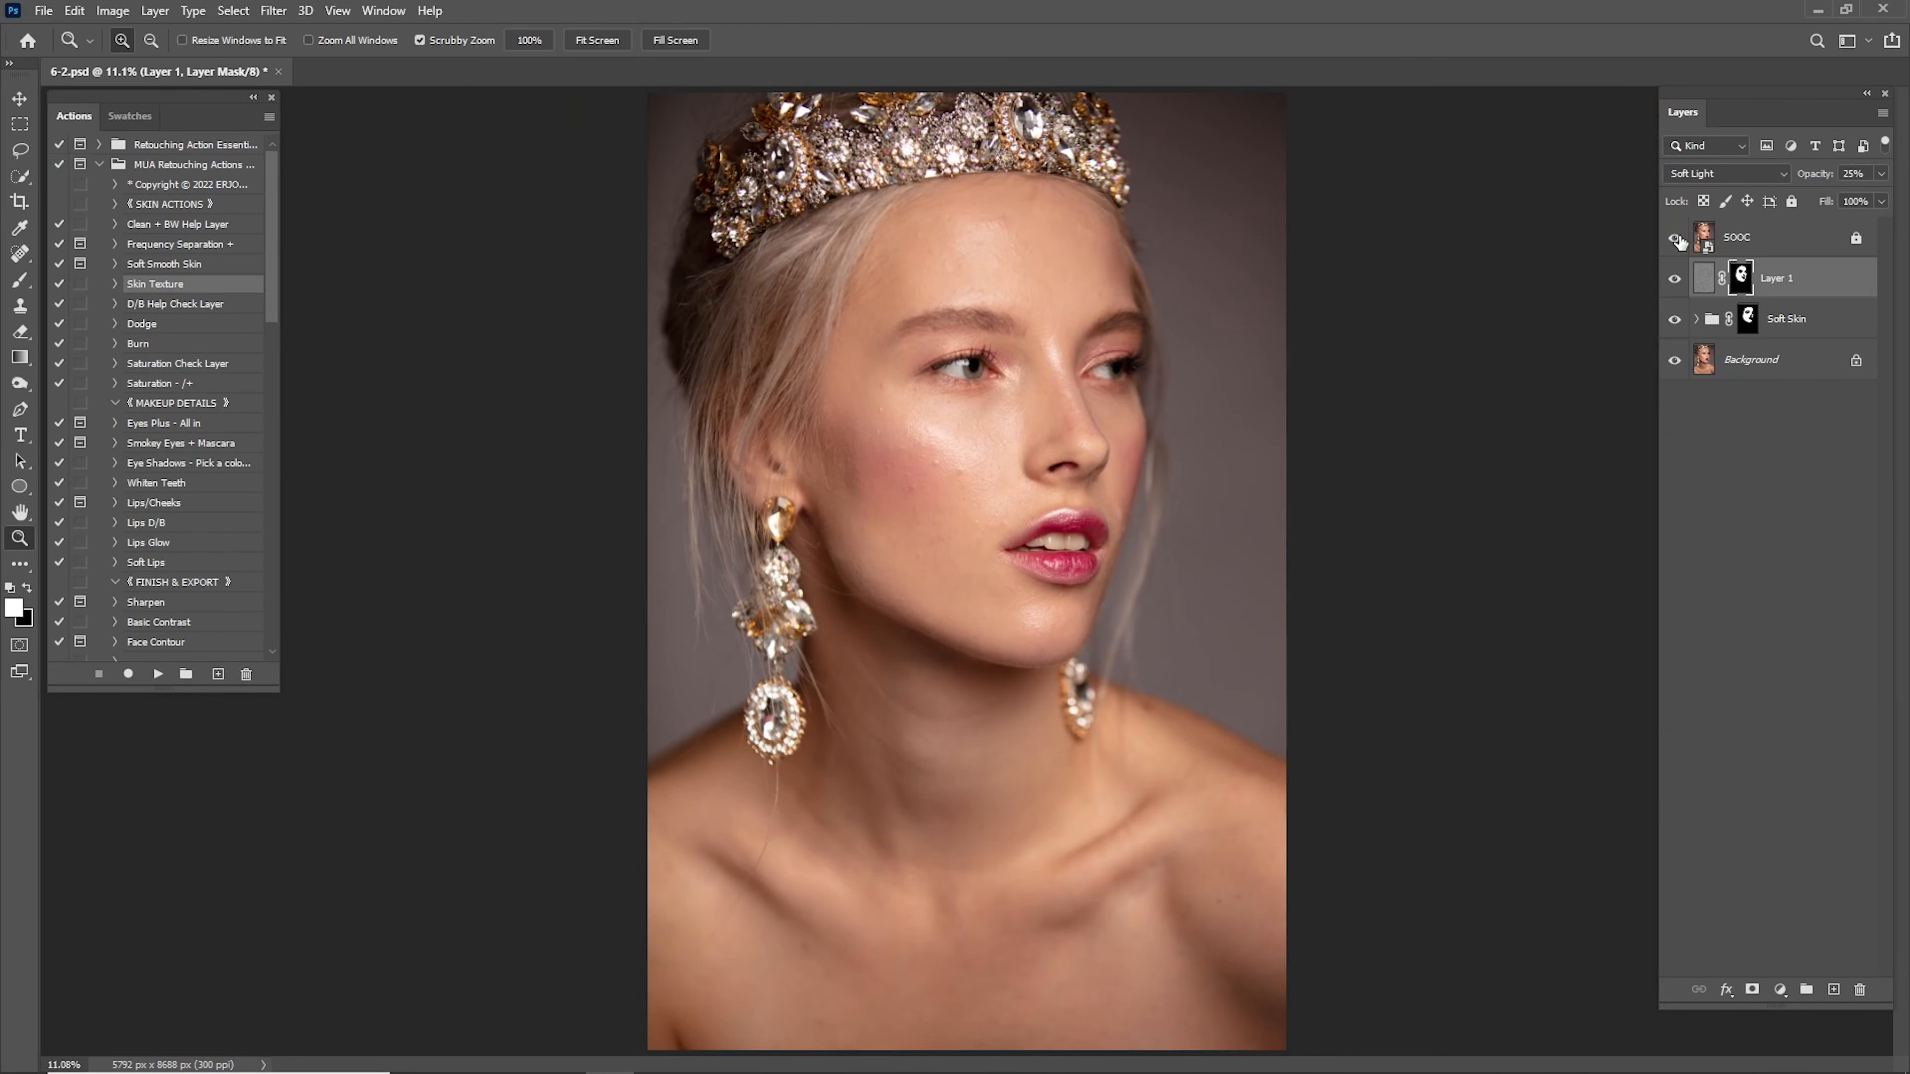
click(1677, 238)
click(1677, 238)
click(1678, 236)
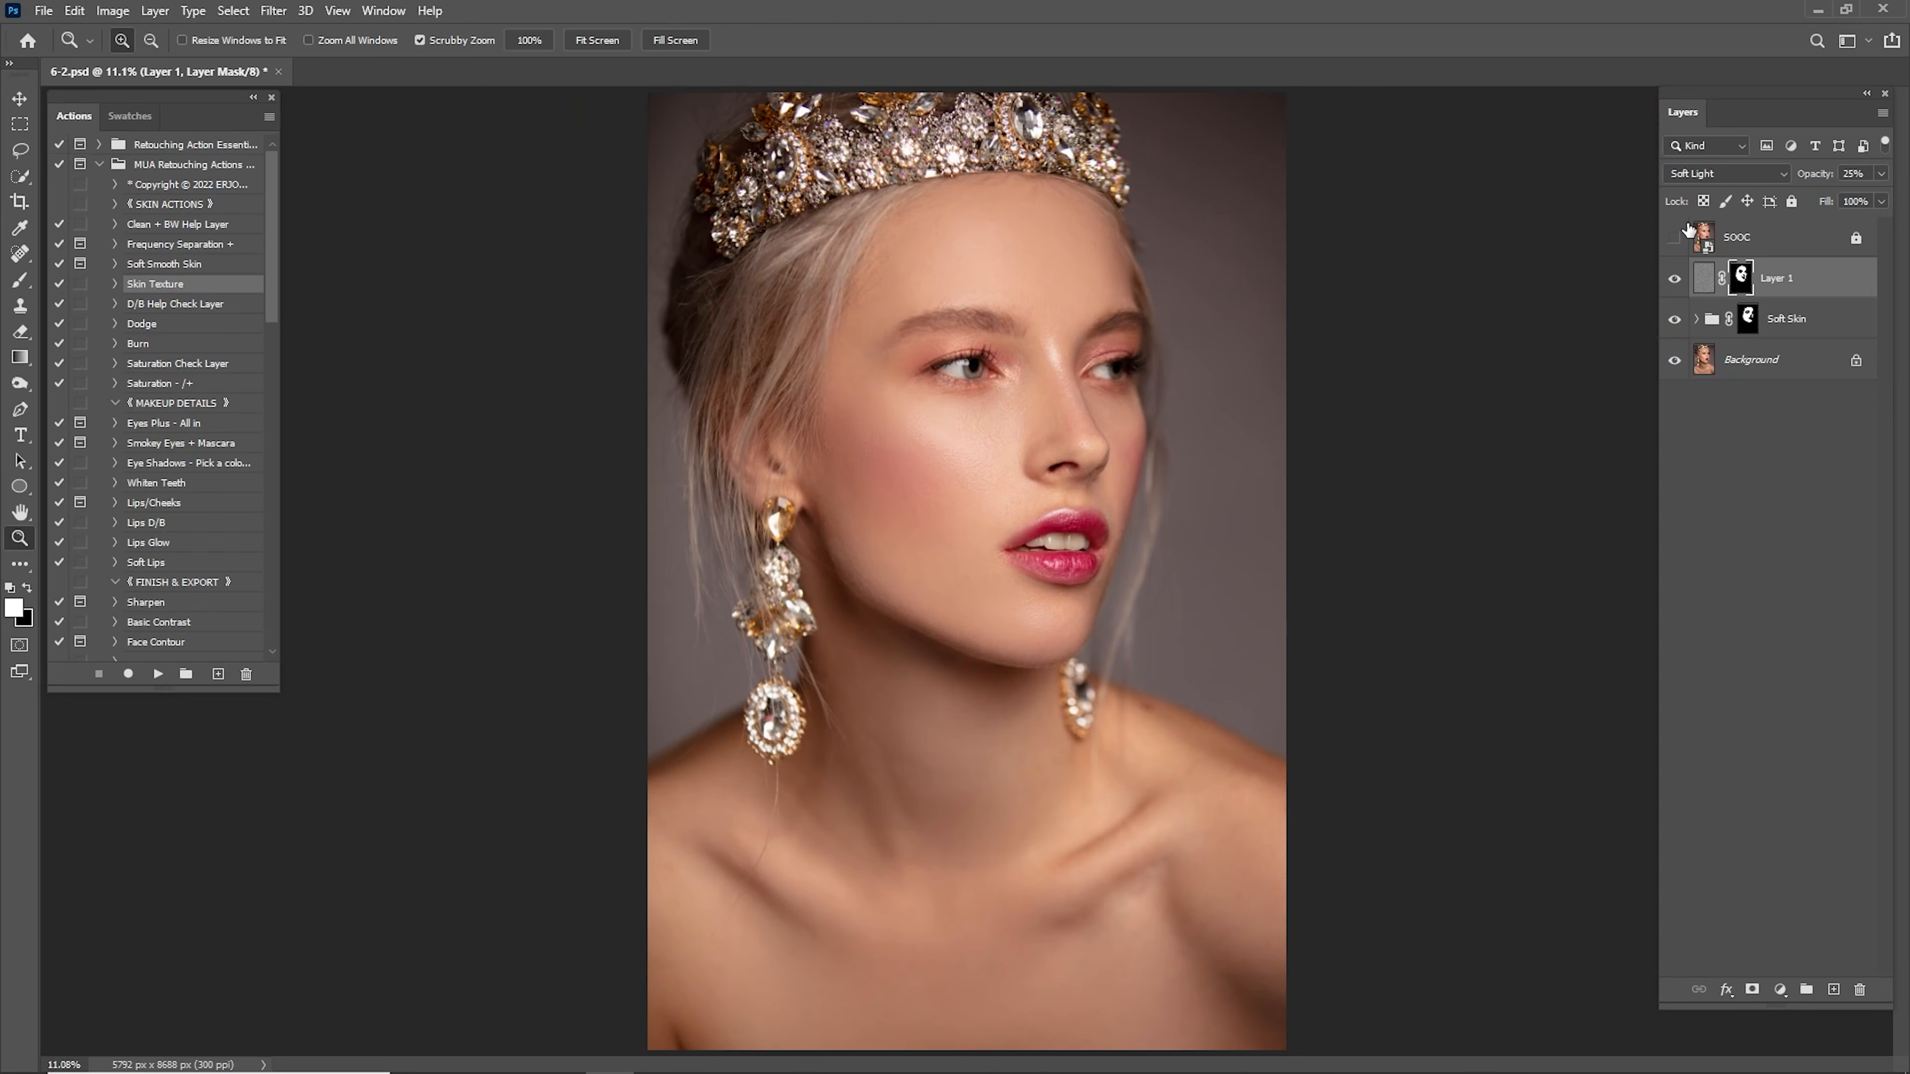
shift+click(1771, 360)
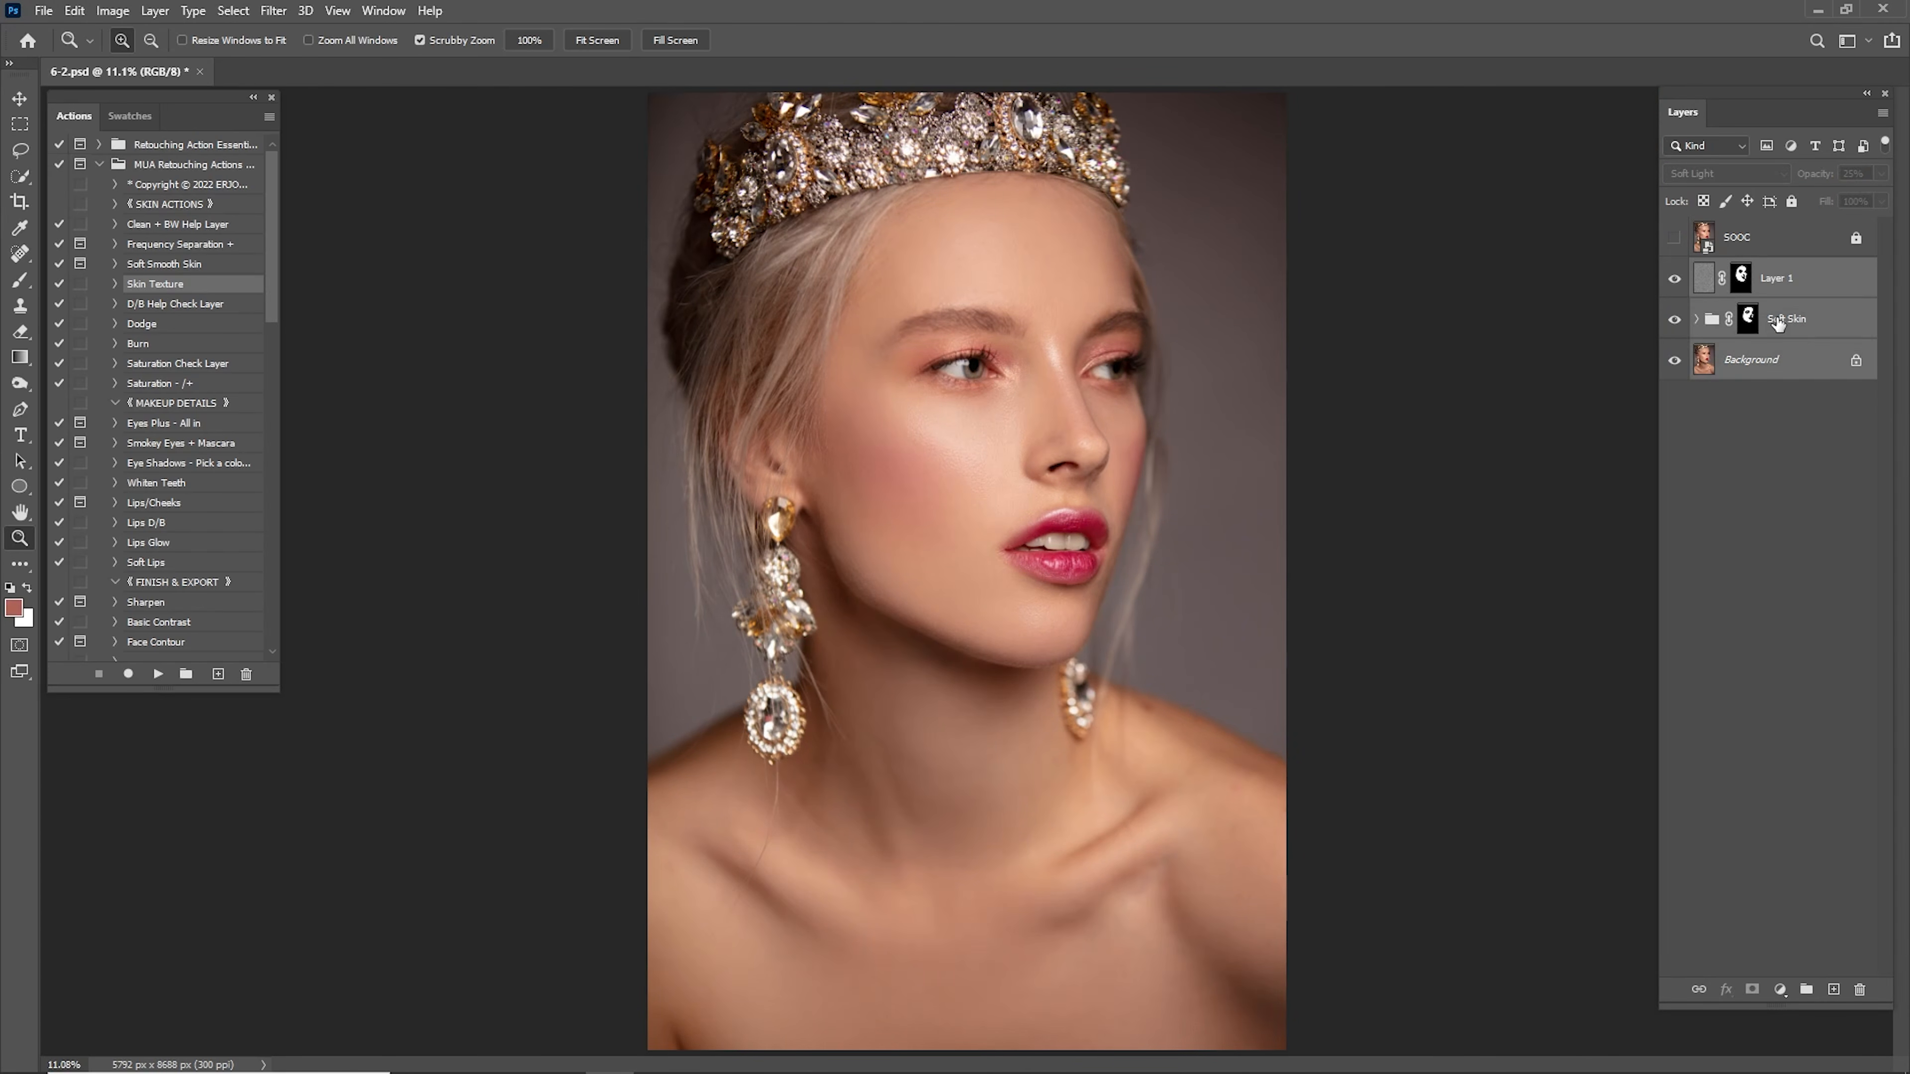
right_click(1788, 319)
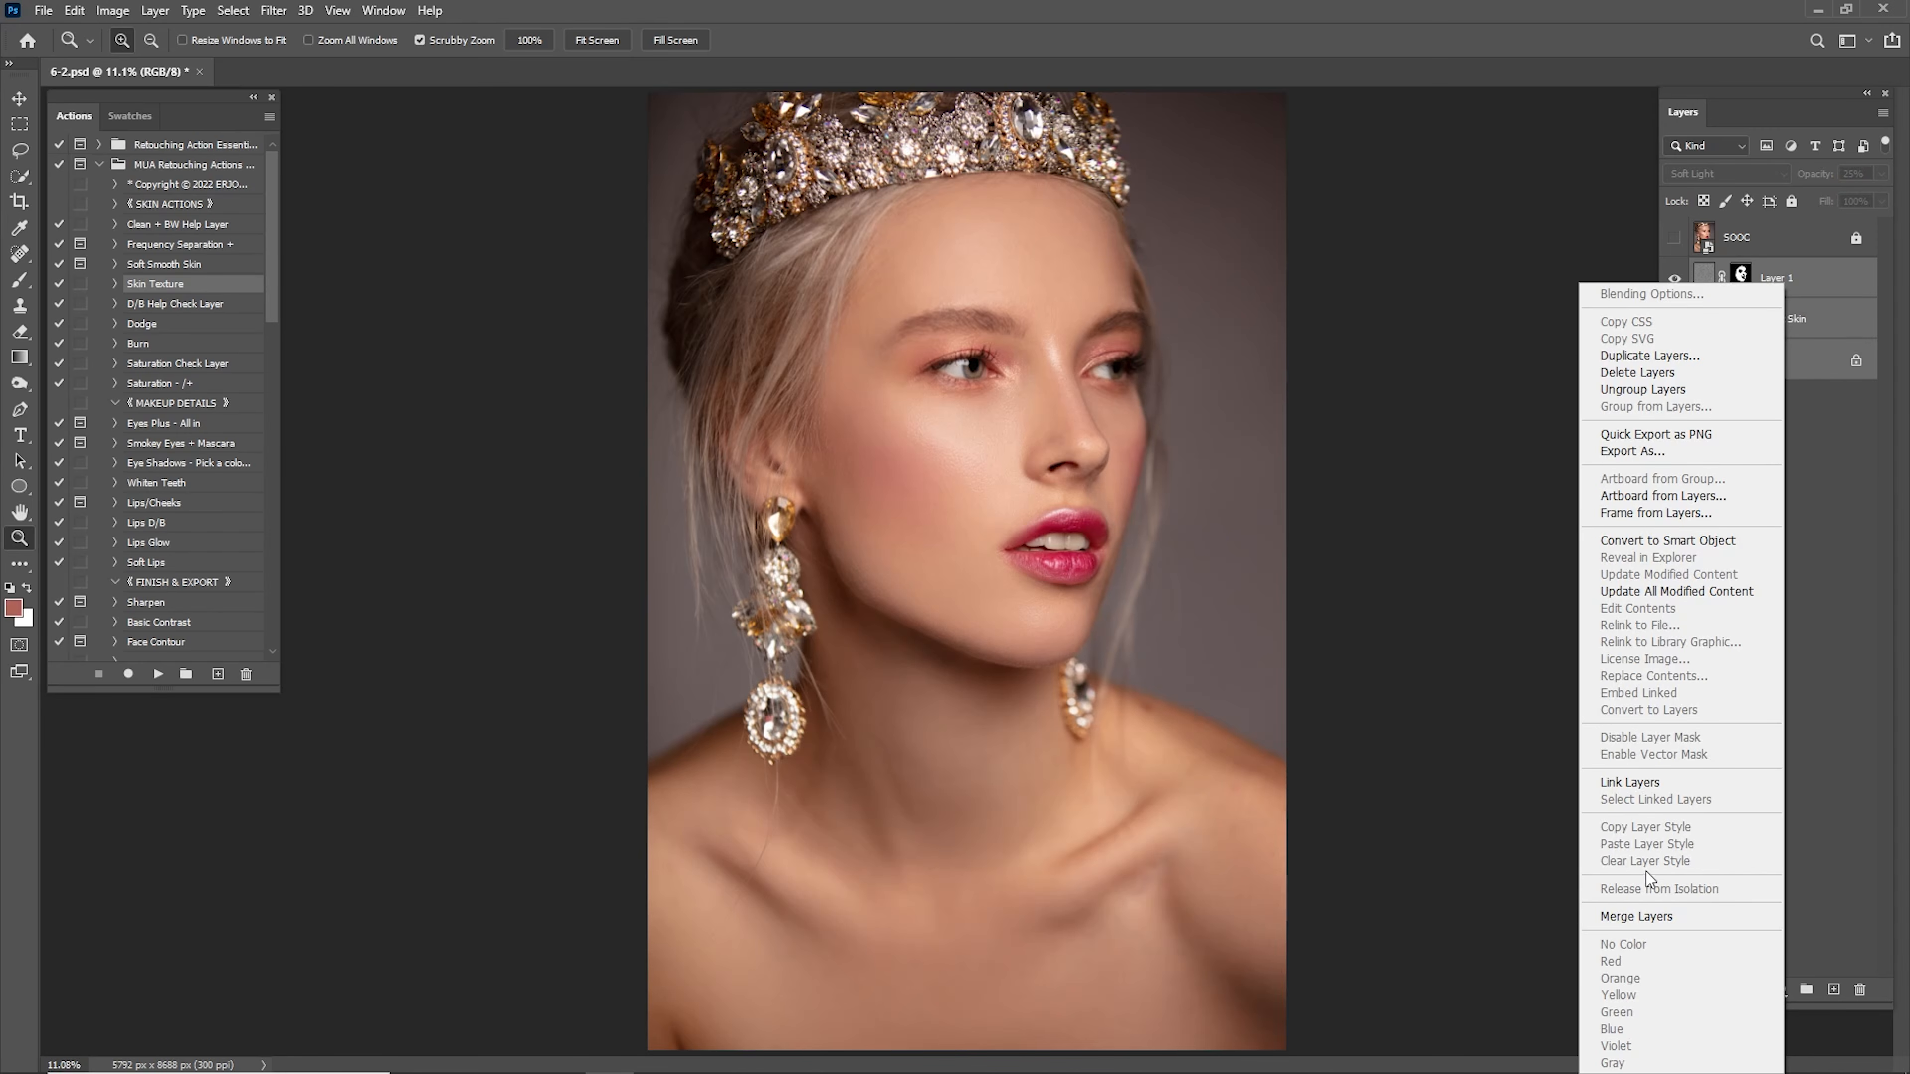
click(1646, 914)
Run the Dodge and Burn actions on the merged Background layer.
click(174, 325)
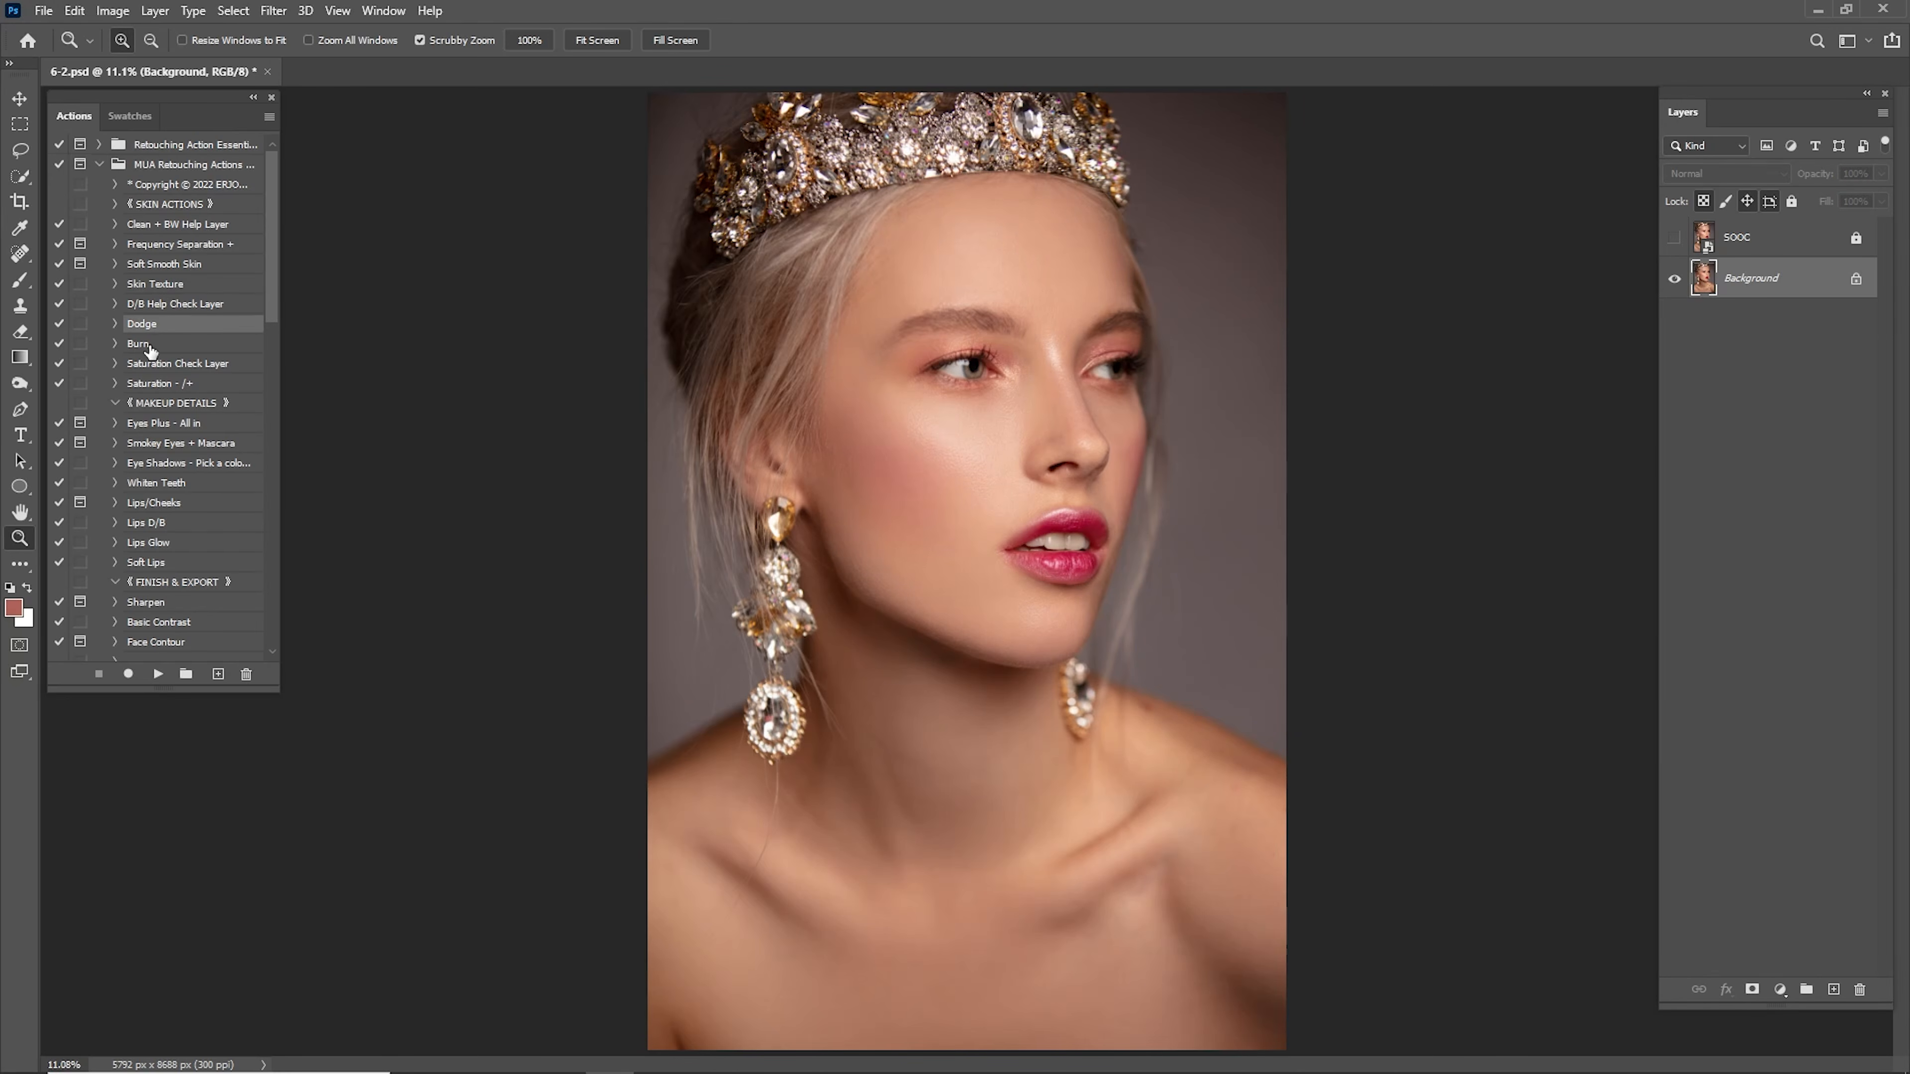
shift+click(144, 346)
click(157, 673)
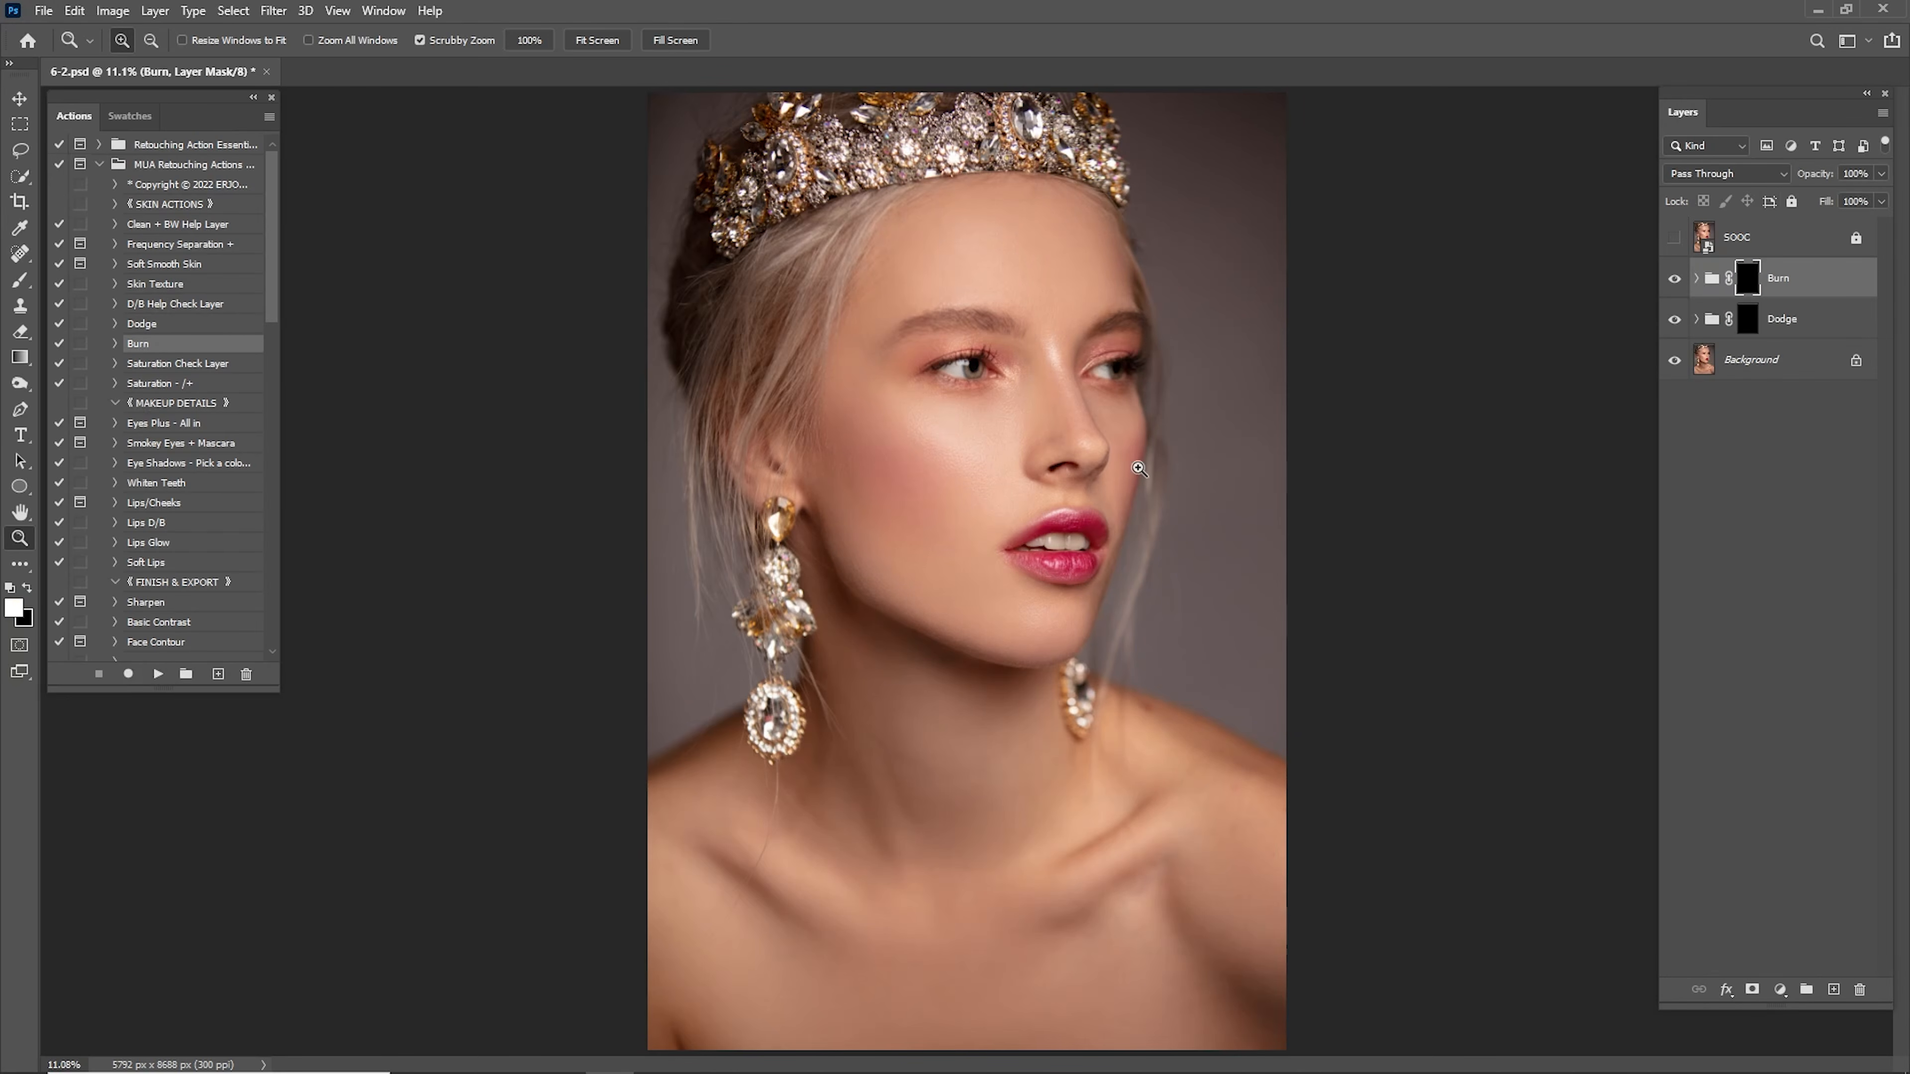
drag(1020, 420, 1076, 486)
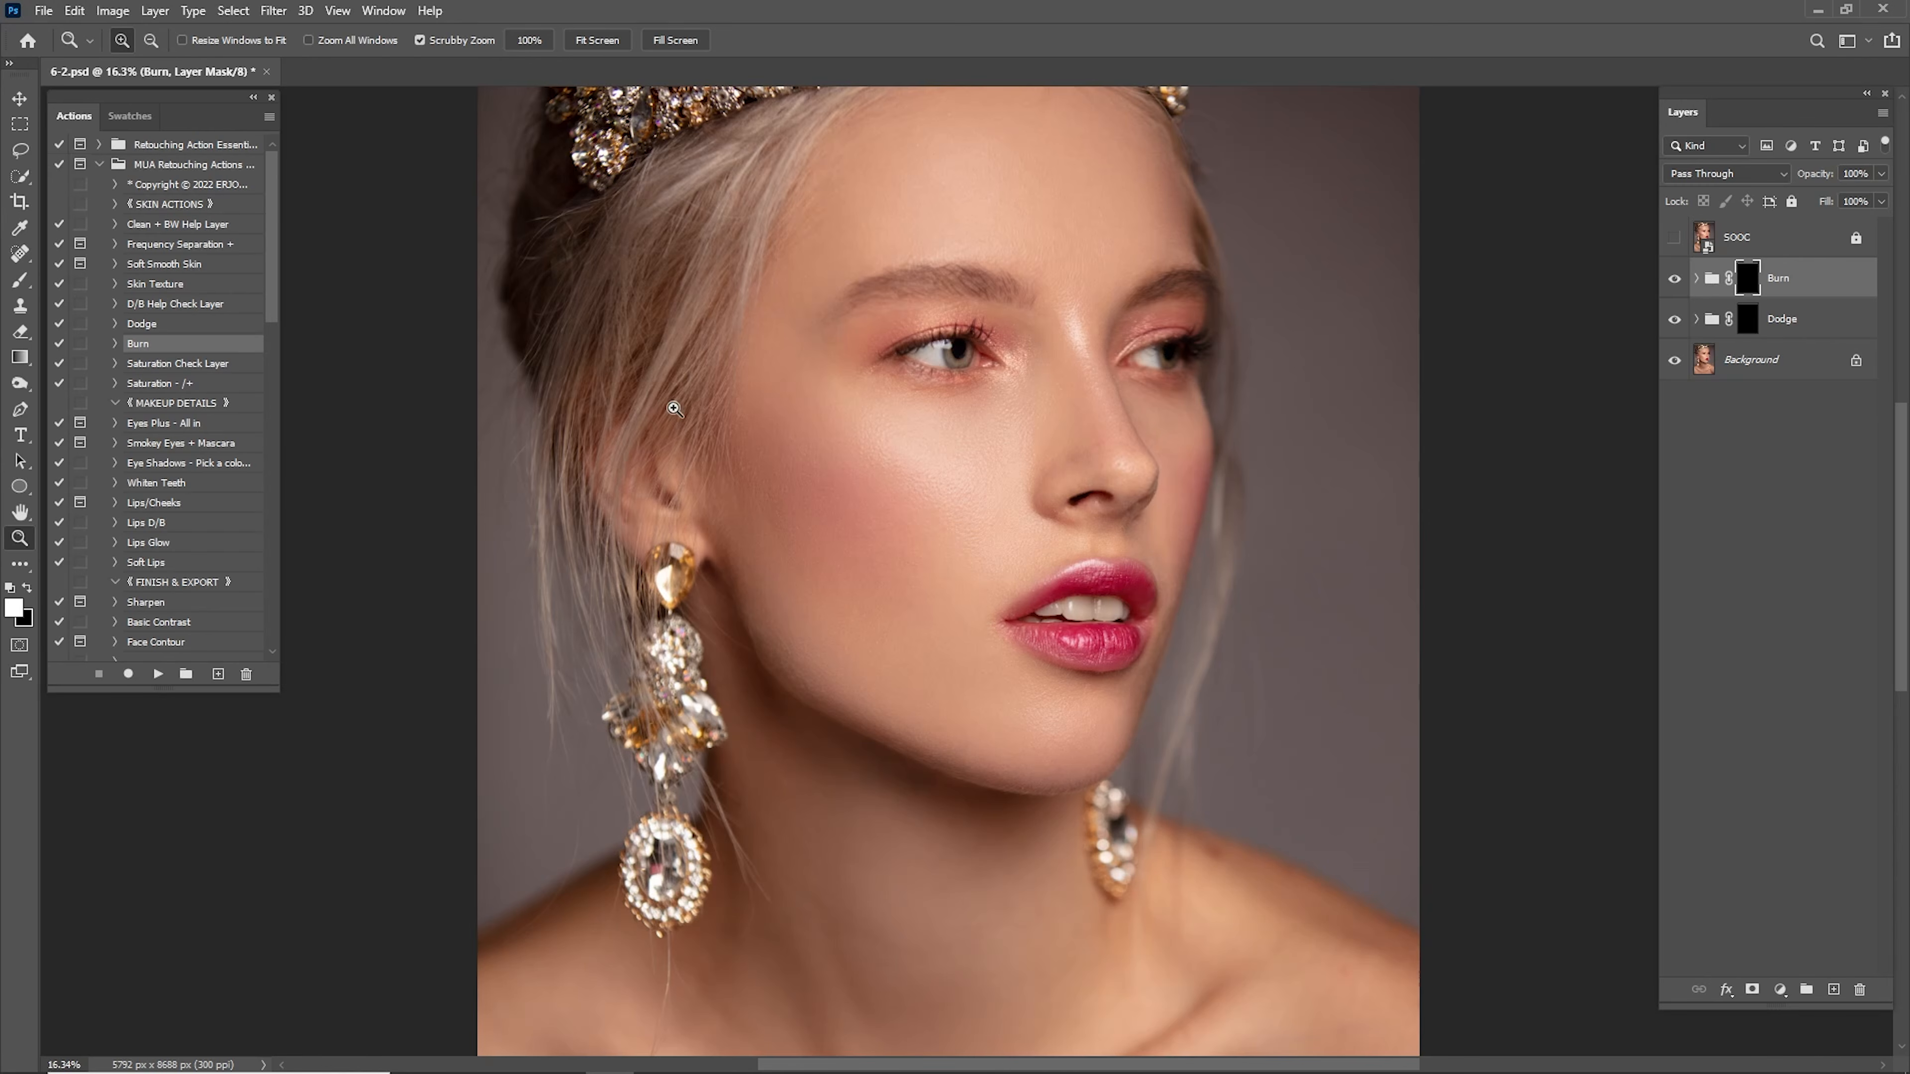
Paint white on the Dodge group's mask over the facial highlights with a soft brush at 10% opacity, resizing it as needed.
click(1774, 316)
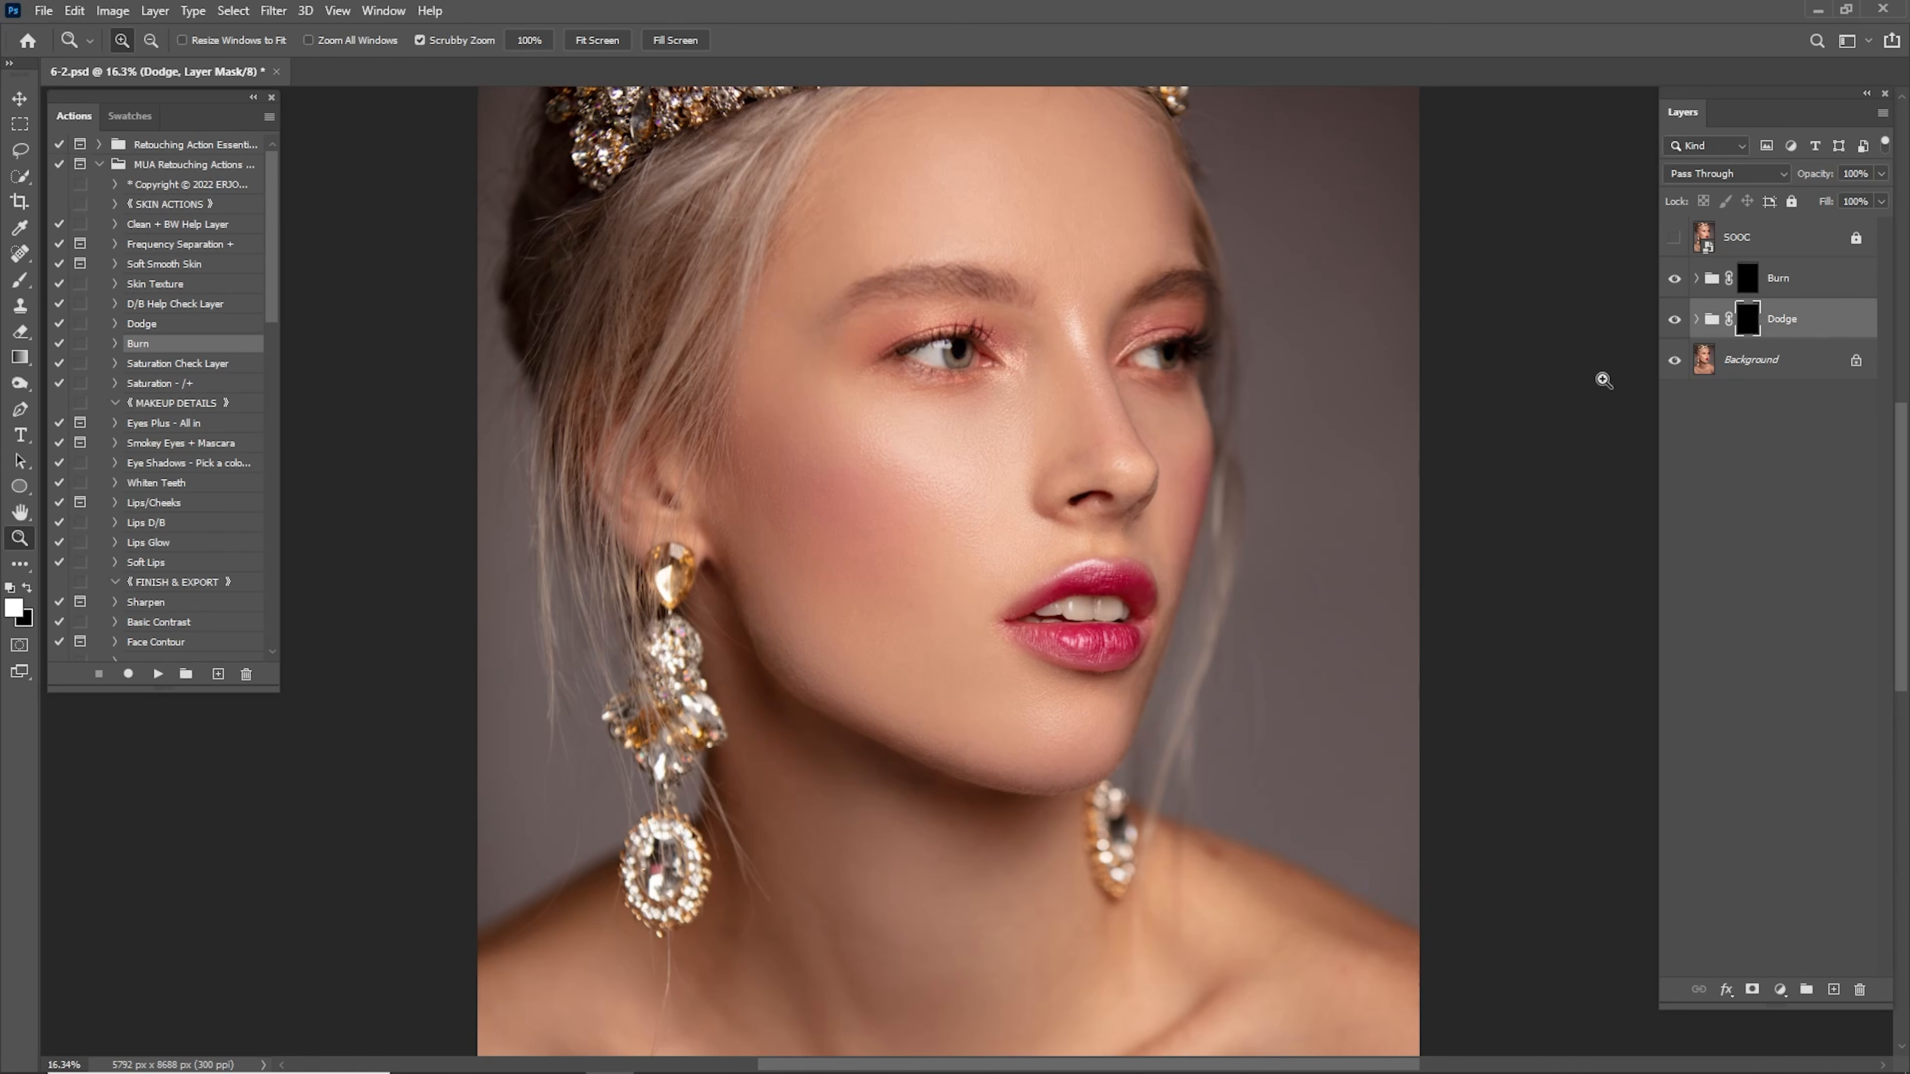
drag(1049, 403, 1050, 527)
key(b)
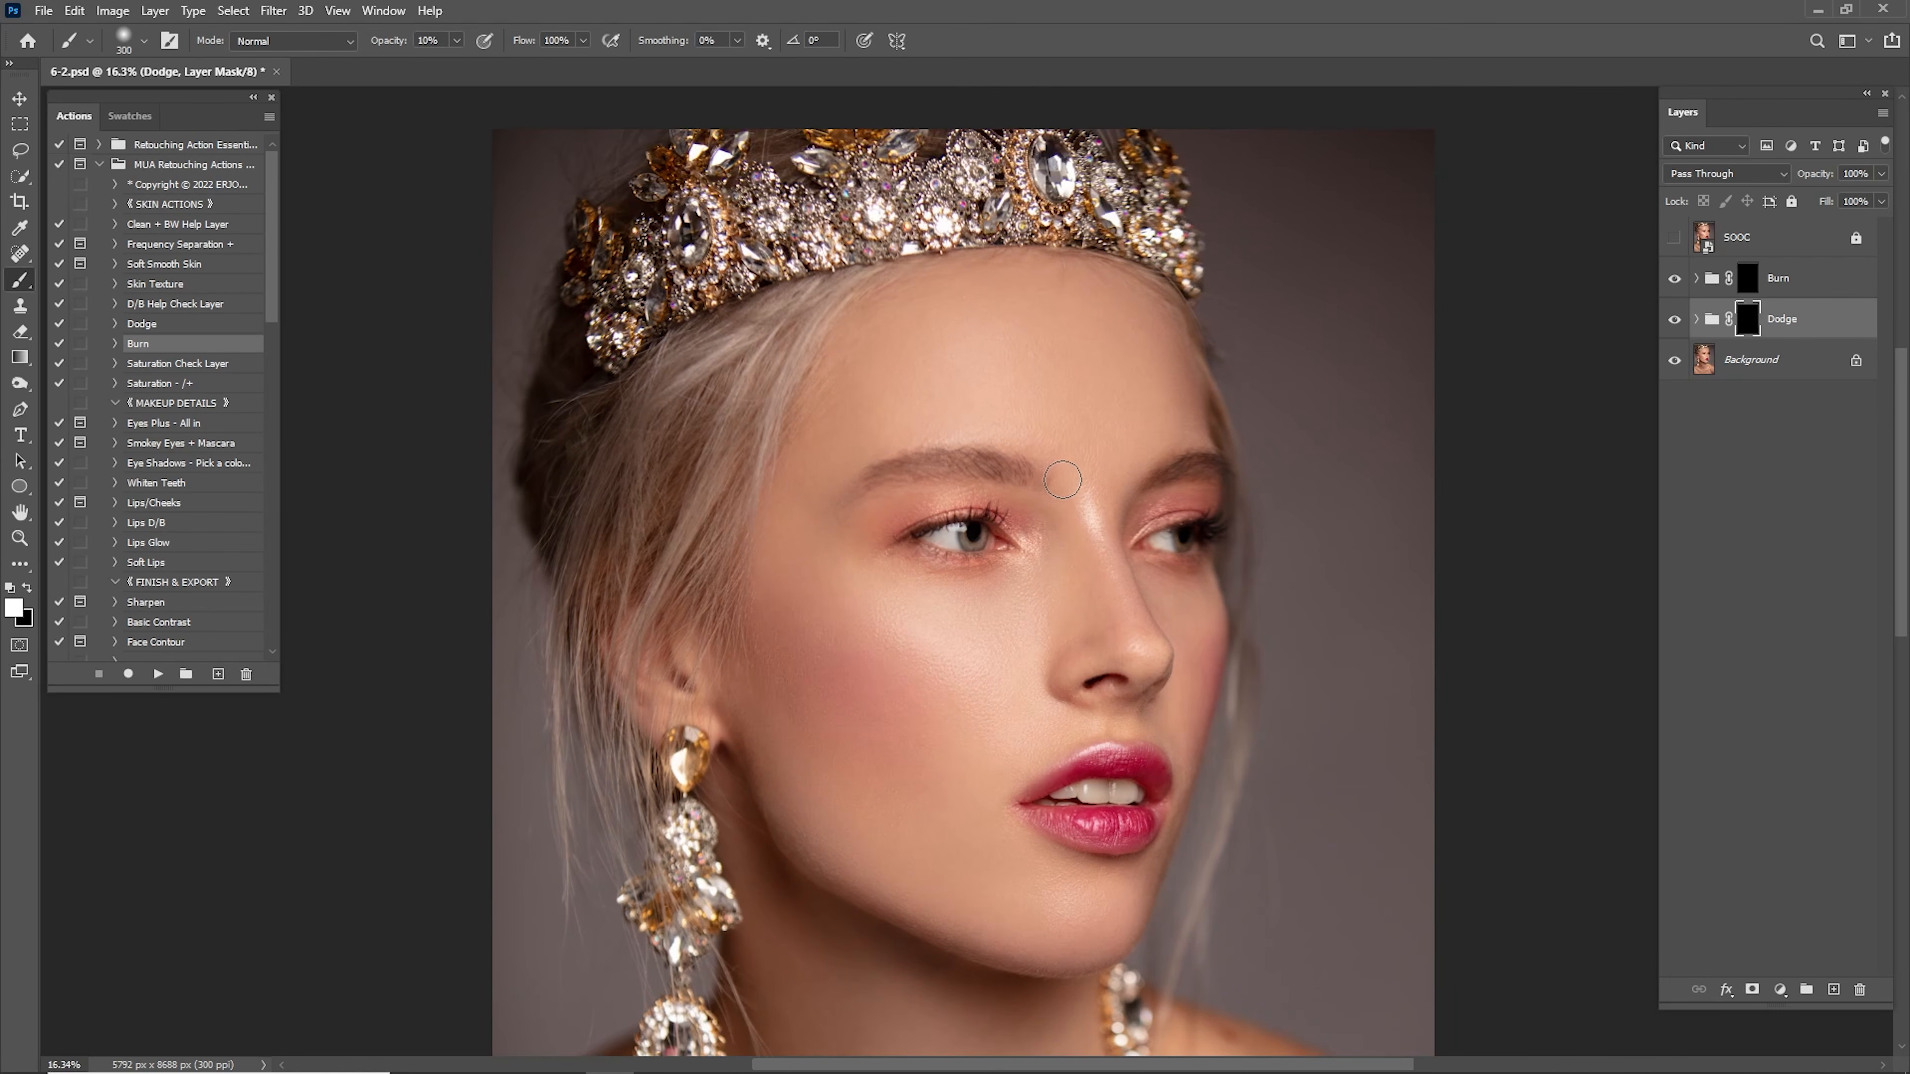
key(bracketright)
key(bracketright)
key(bracketright)
key(bracketright)
key(bracketright)
key(bracketright)
key(bracketright)
key(bracketleft)
key(bracketleft)
key(bracketleft)
key(bracketleft)
key(bracketleft)
drag(994, 689, 941, 585)
key(bracketleft)
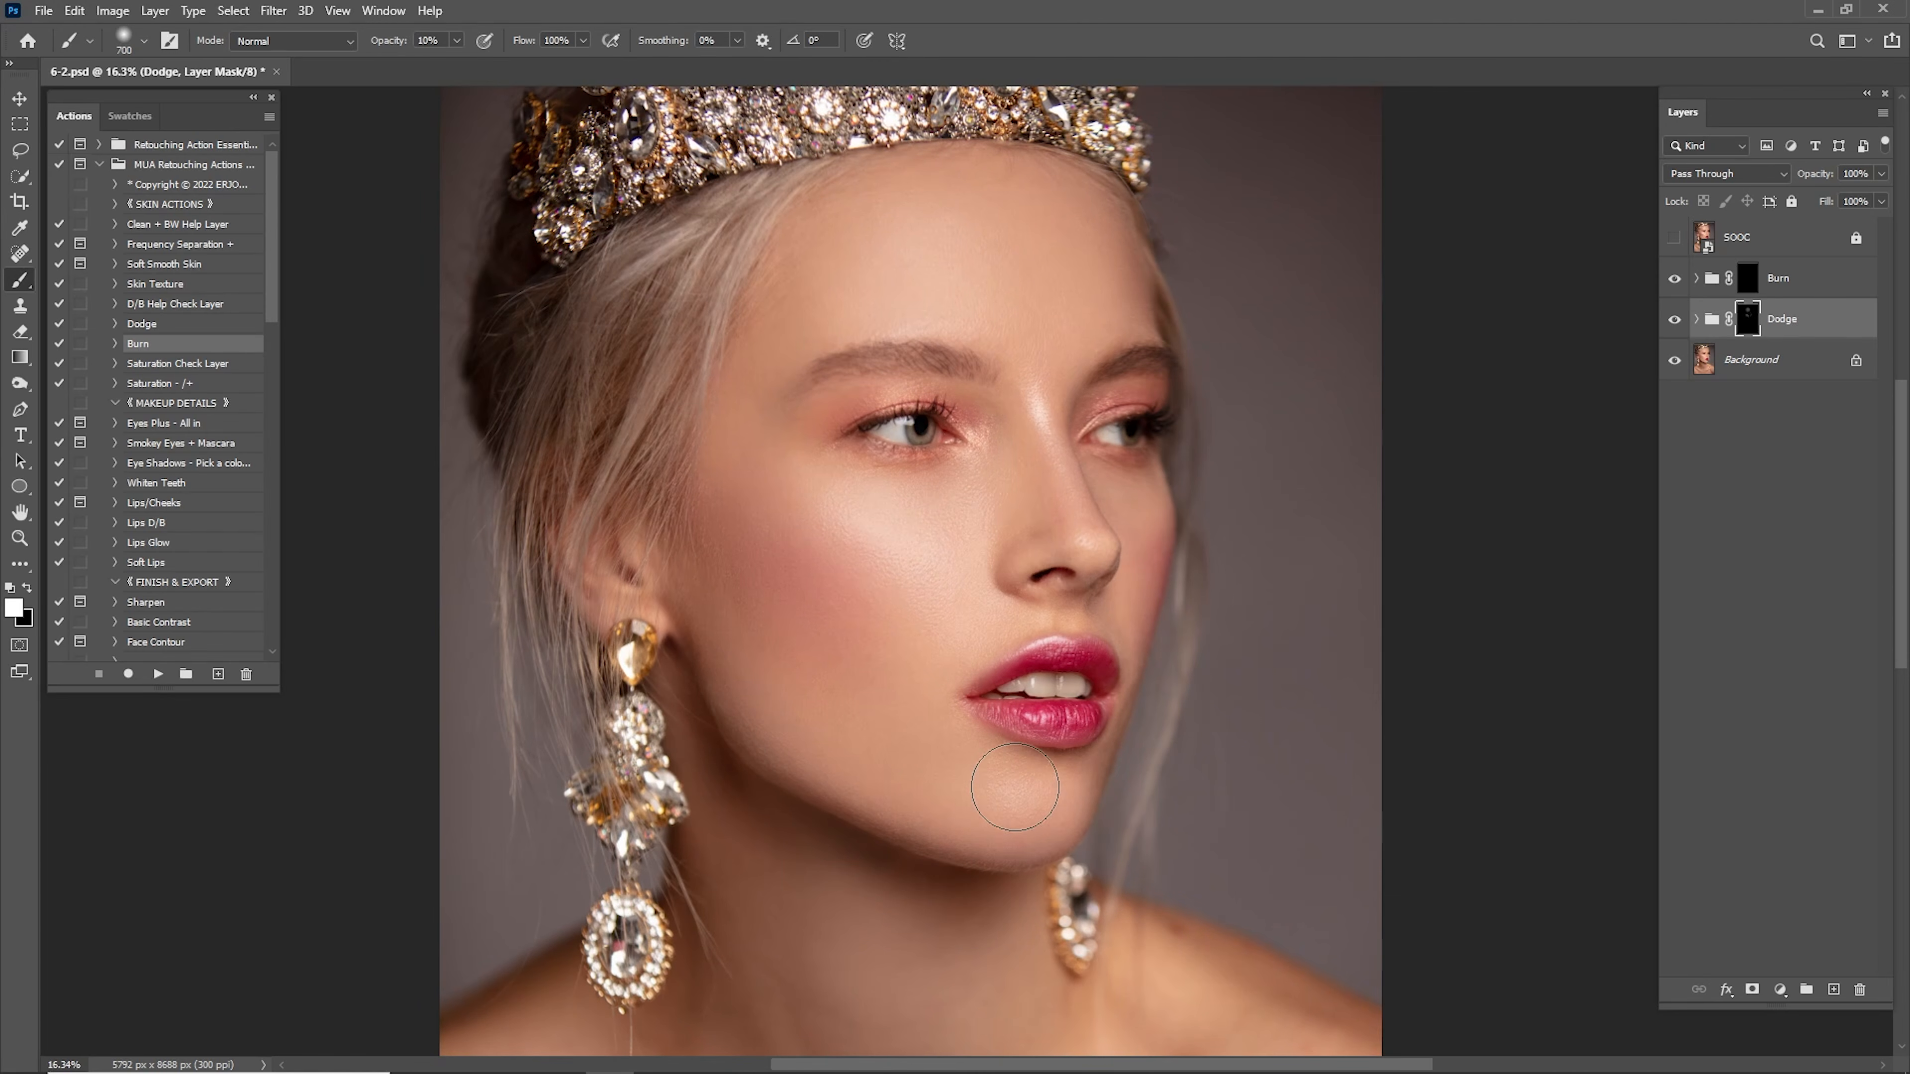
key(bracketright)
key(bracketright)
key(bracketright)
key(bracketright)
key(bracketleft)
key(bracketright)
key(bracketright)
key(bracketright)
Compare the full portrait with the Dodge group hidden and shown, and set the group's opacity to 56%.
click(1676, 321)
click(1676, 328)
key(bracketleft)
key(bracketleft)
key(bracketleft)
key(ctrl+0)
click(1675, 319)
click(1676, 323)
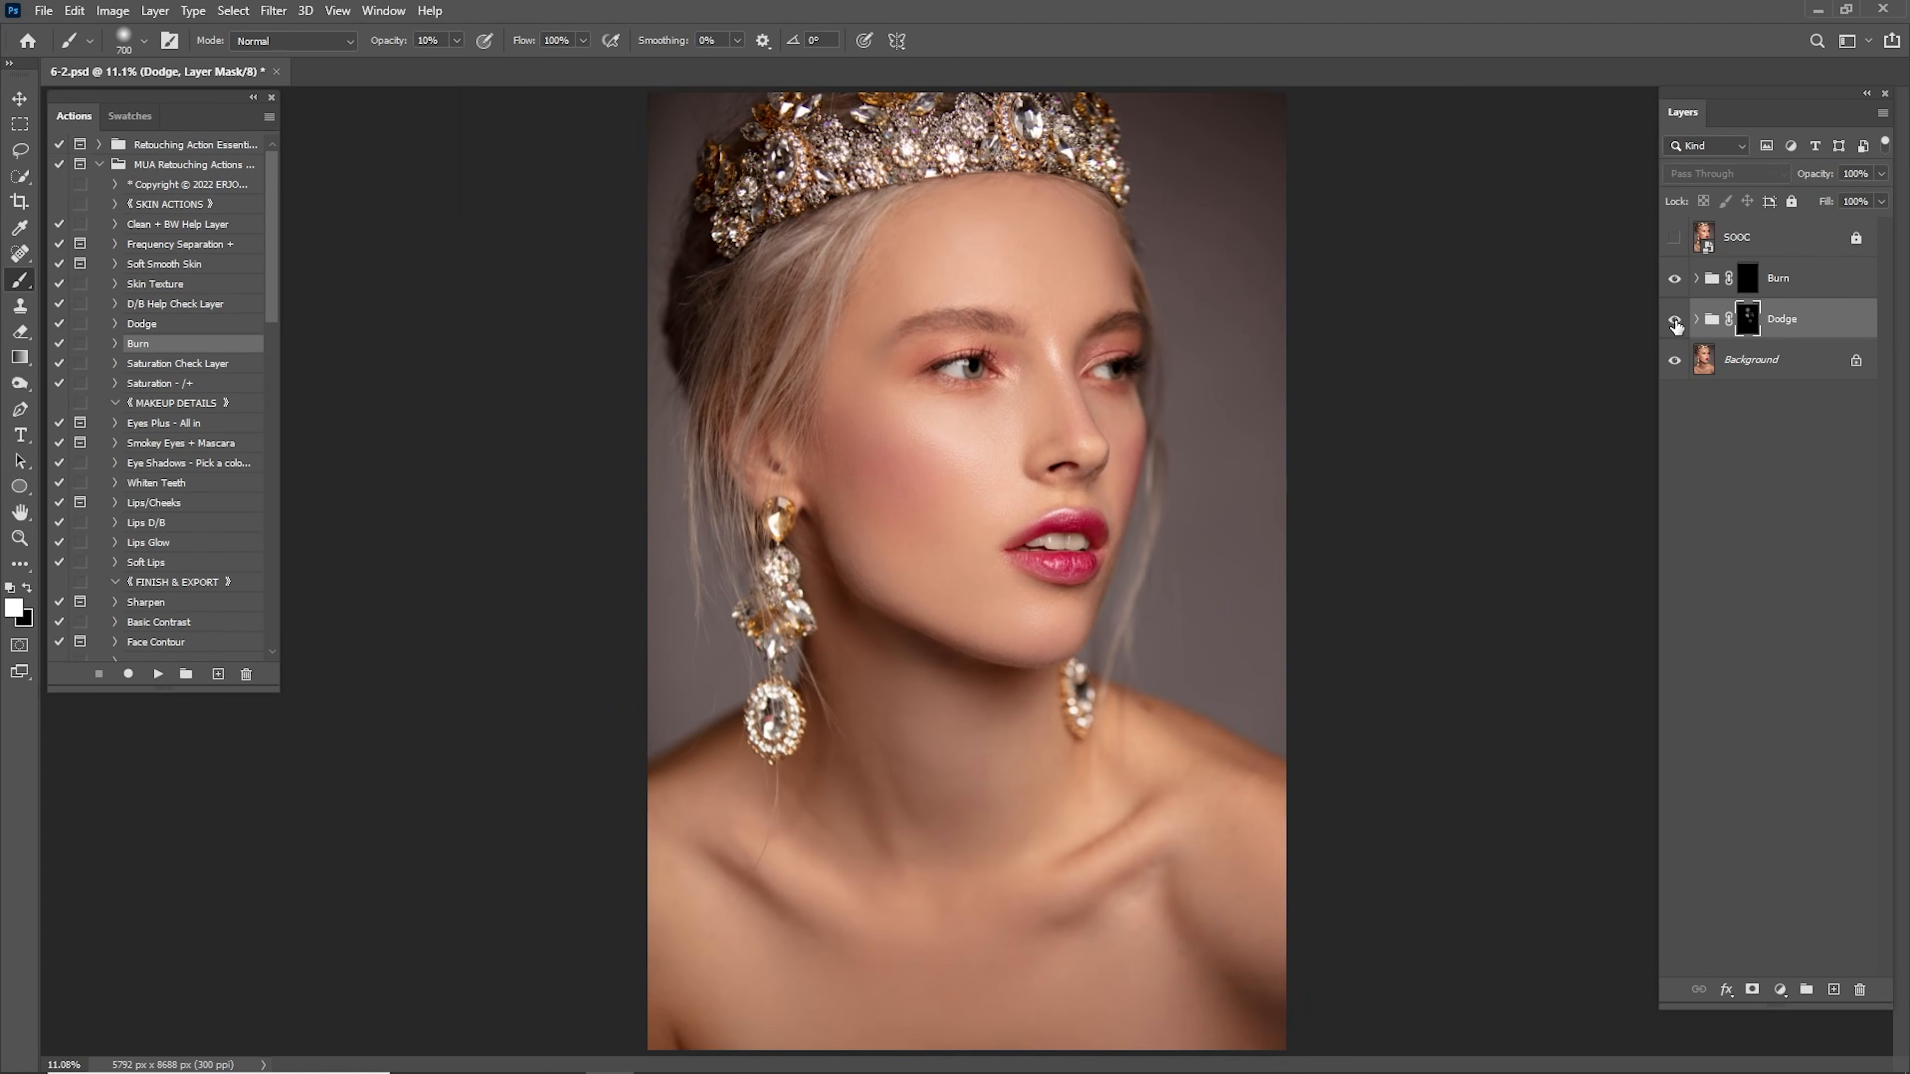
click(1679, 328)
click(1676, 320)
drag(1829, 181, 1808, 188)
click(1697, 320)
click(1697, 322)
Paint white on the Burn group's mask along the forehead, hairline and outer face contours, varying the brush size.
click(1746, 281)
key(bracketright)
key(bracketright)
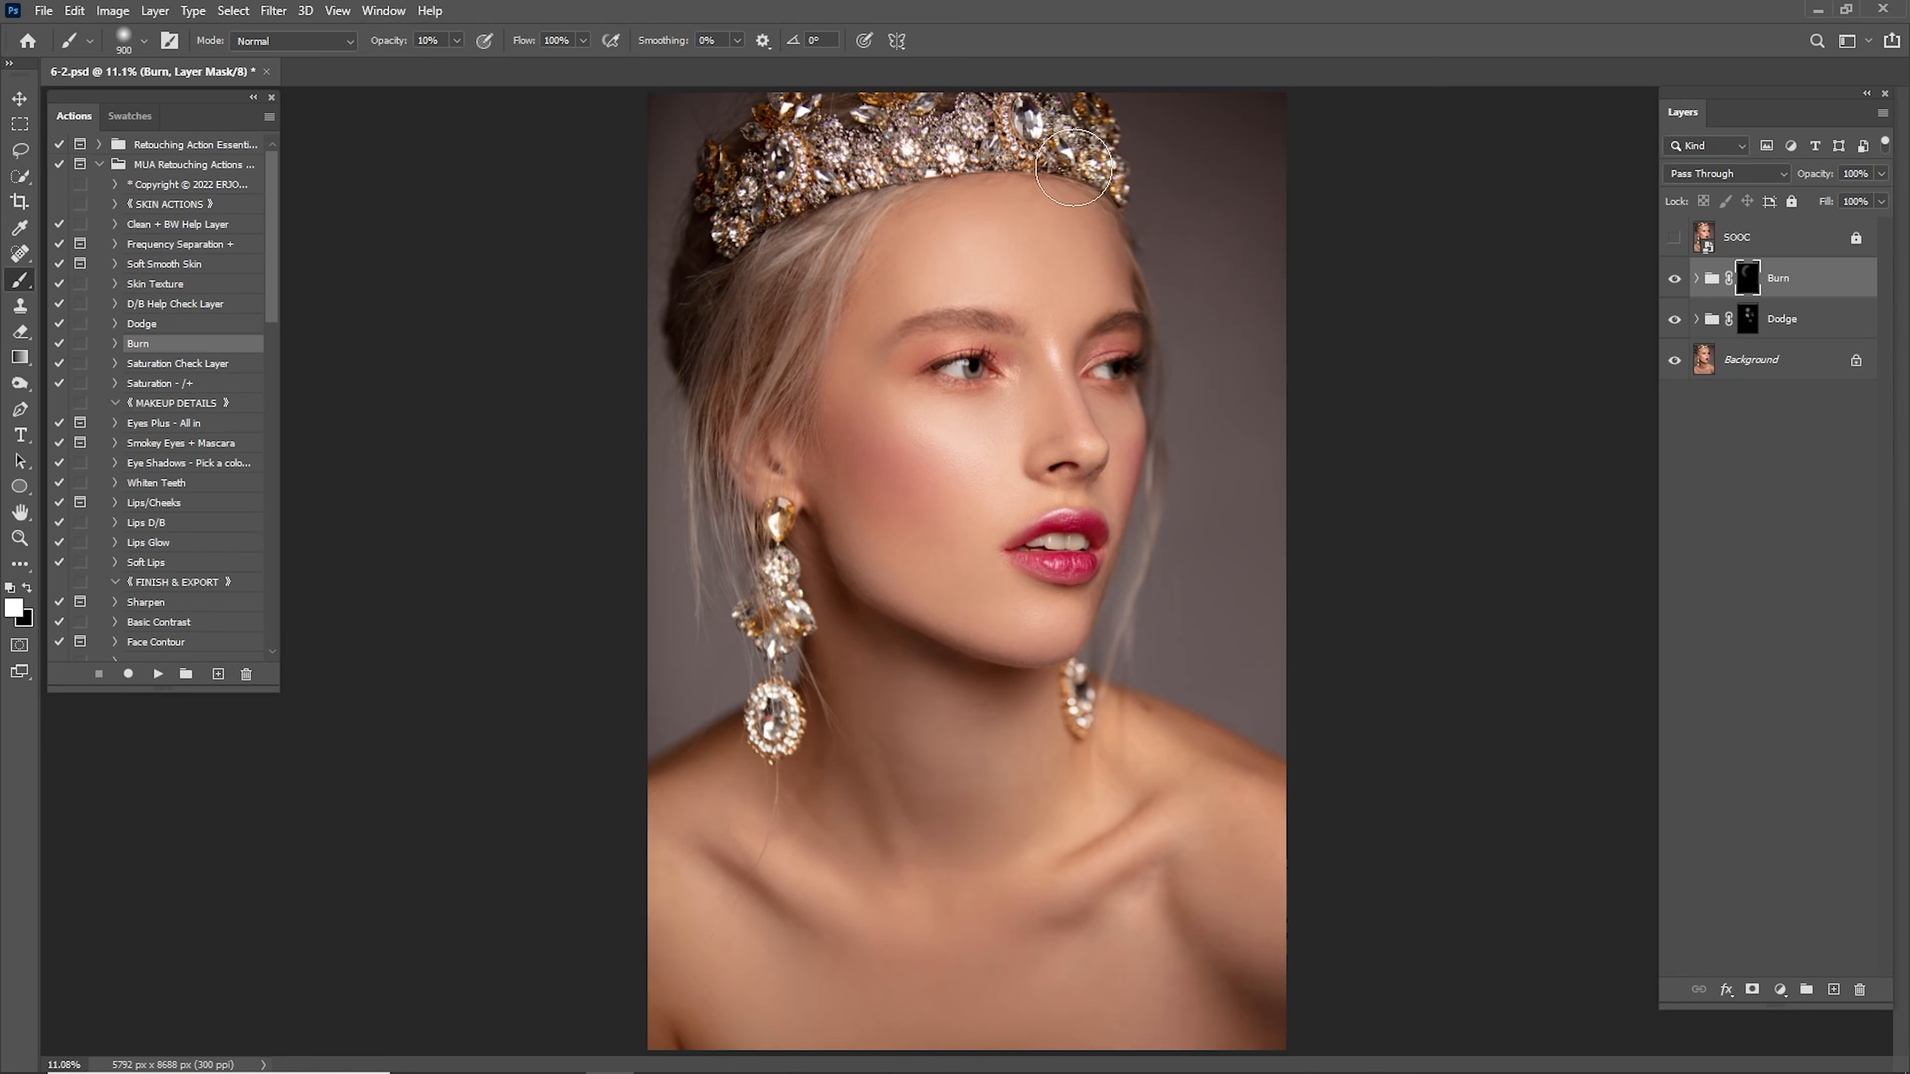
mouse_move(1074, 167)
mouse_down()
mouse_move(867, 223)
mouse_move(861, 446)
mouse_move(889, 496)
mouse_move(795, 392)
mouse_up()
key(bracketleft)
key(bracketright)
key(bracketright)
key(bracketright)
key(bracketright)
key(bracketleft)
key(bracketleft)
key(bracketleft)
key(bracketright)
key(bracketright)
key(bracketright)
key(bracketright)
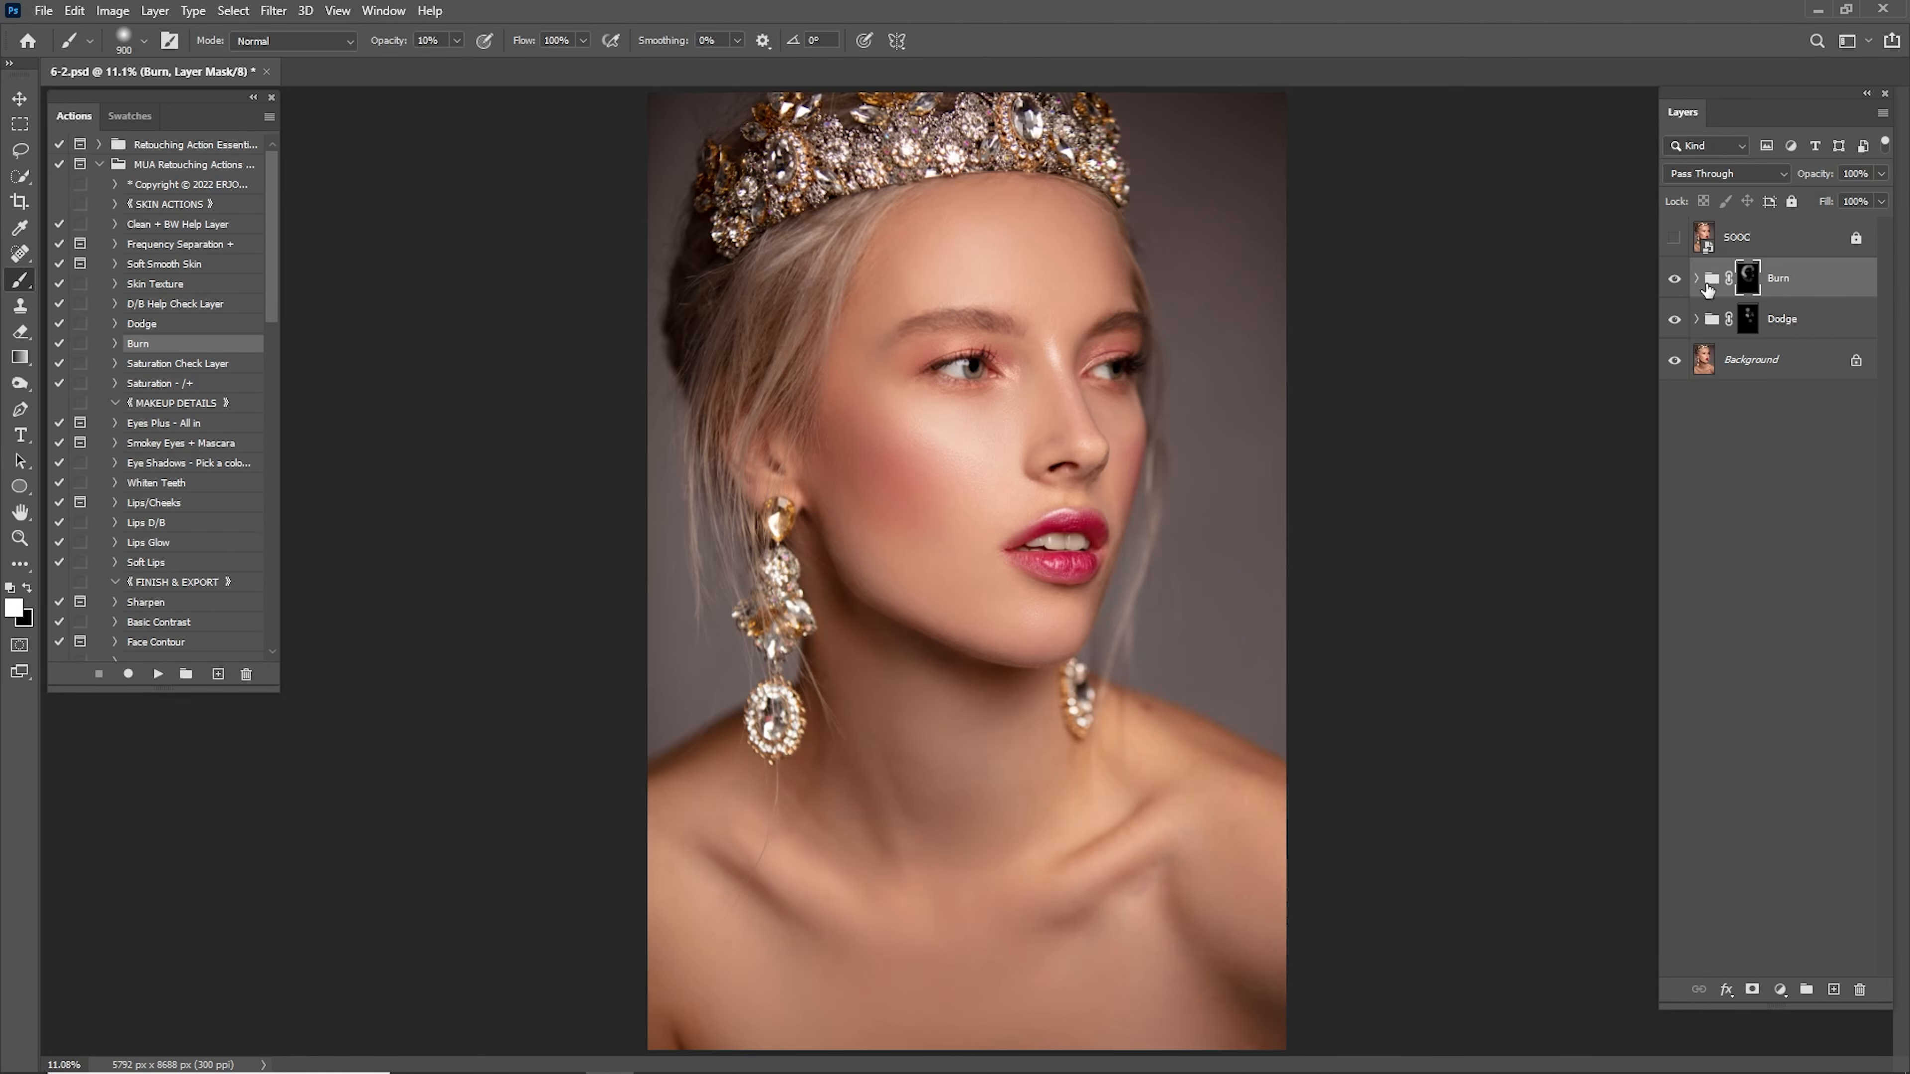
Compare the portrait with the Burn group hidden and shown, and reduce the group's opacity.
click(1676, 284)
click(1676, 285)
click(1675, 280)
click(1675, 280)
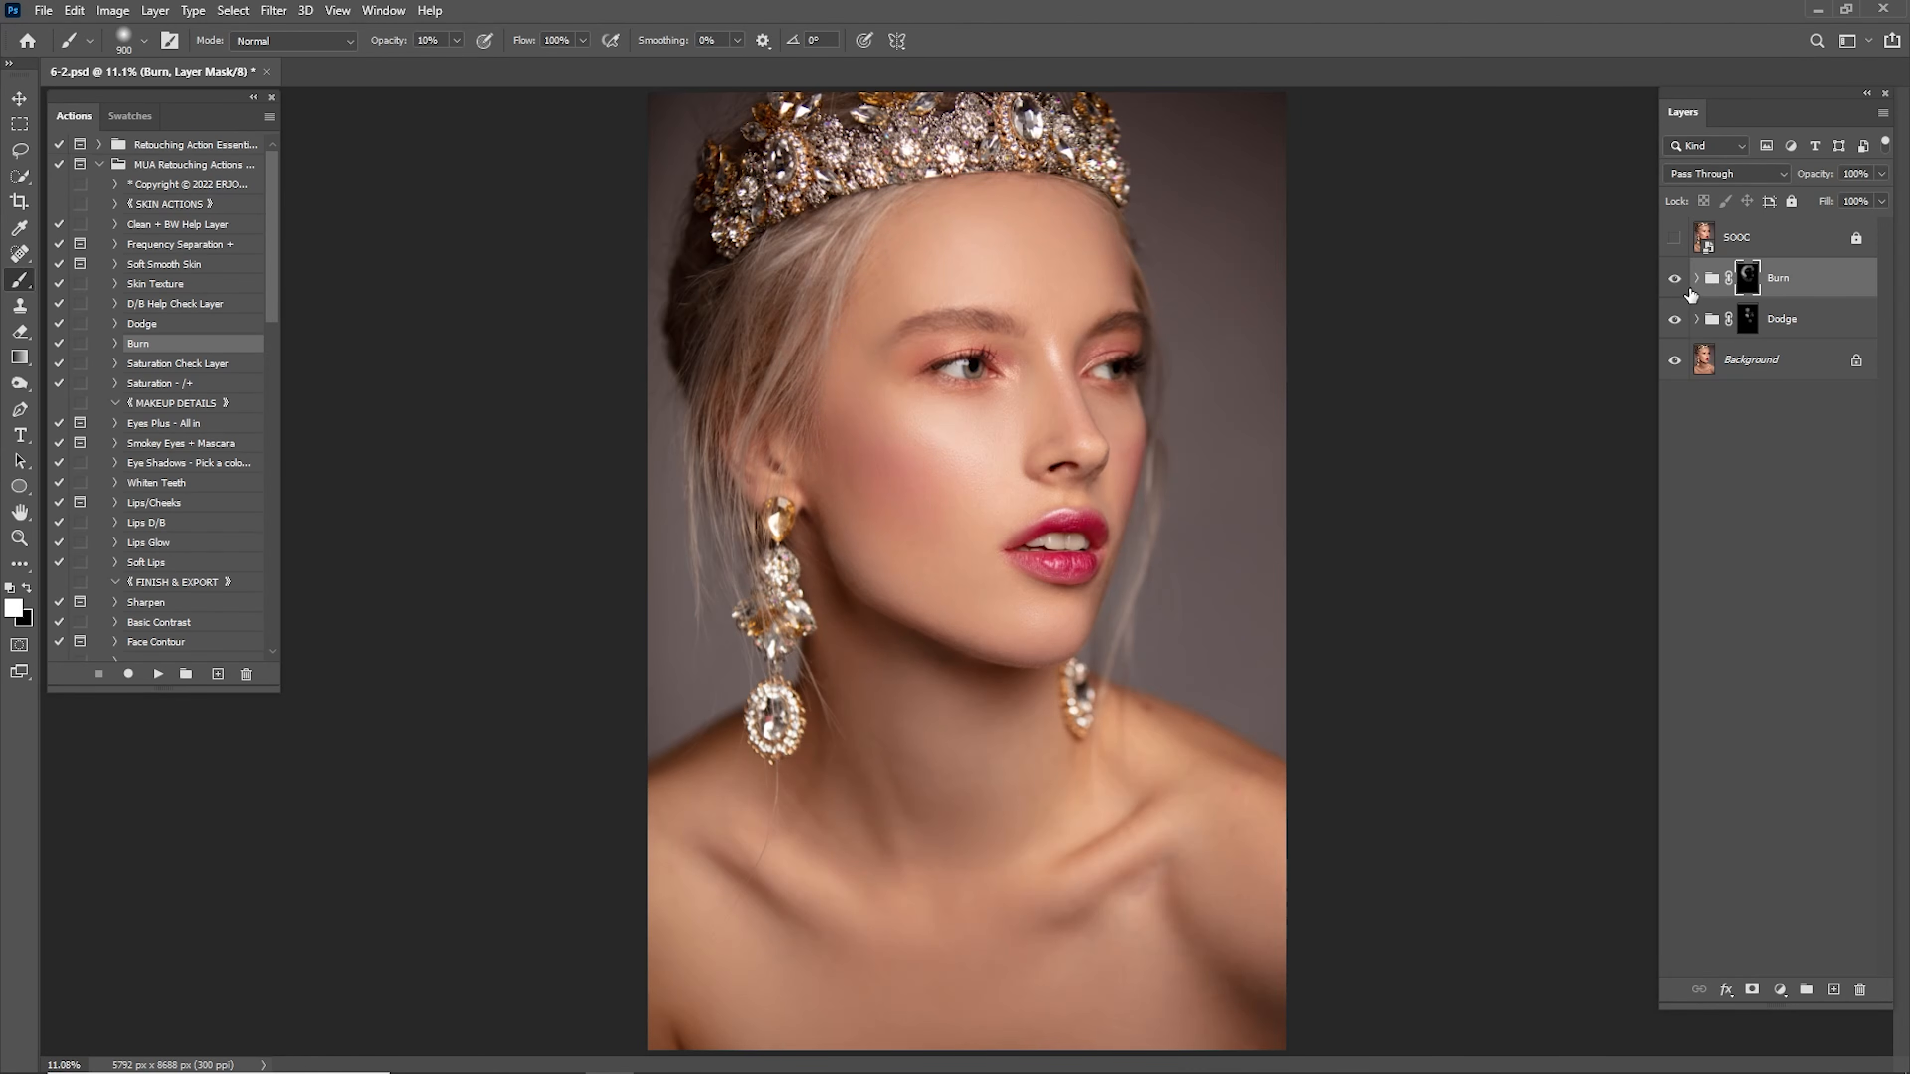
drag(1823, 177, 1786, 188)
Paint additional highlights on the Dodge group's mask with a resized brush.
click(1747, 324)
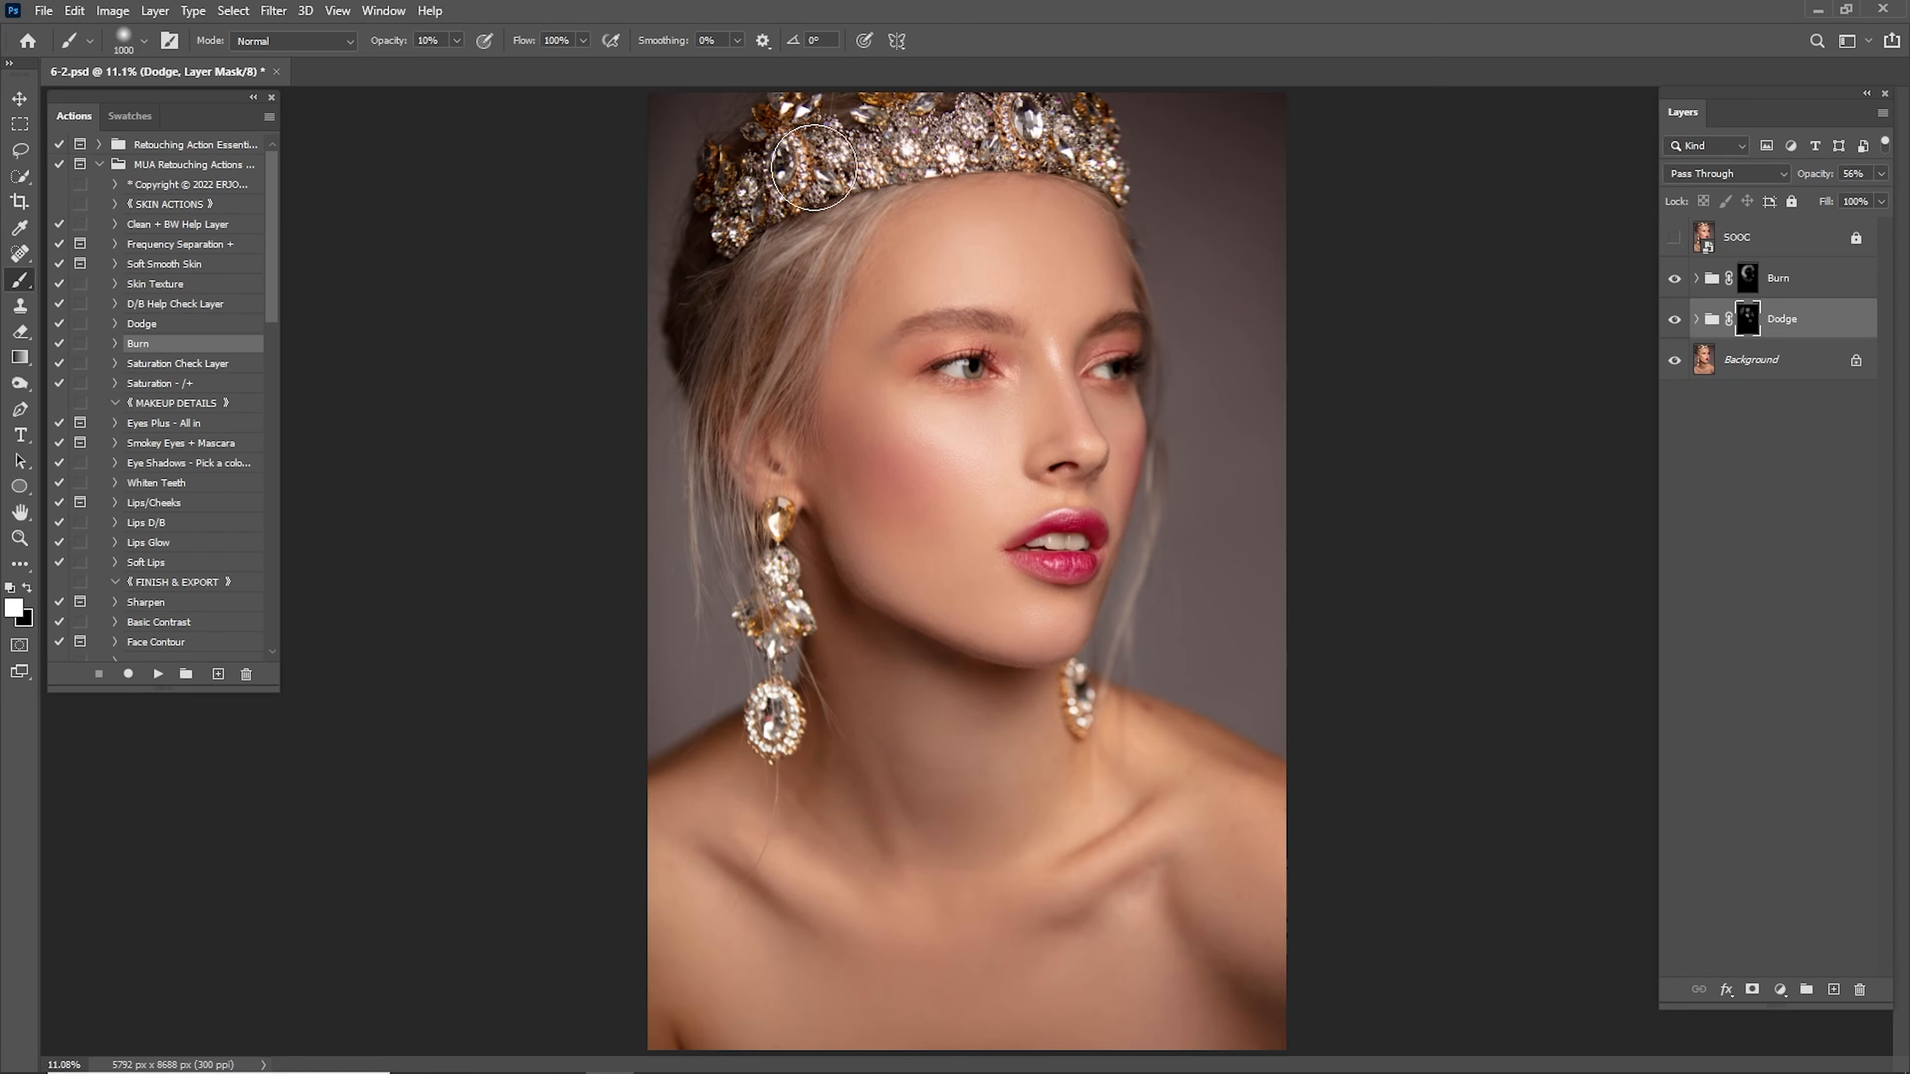
key(bracketleft)
key(bracketleft)
key(bracketright)
key(bracketright)
key(alt)
Check the Burn group's effect by hiding and showing it, and set its opacity to 43%.
click(1673, 283)
click(1674, 280)
click(1673, 280)
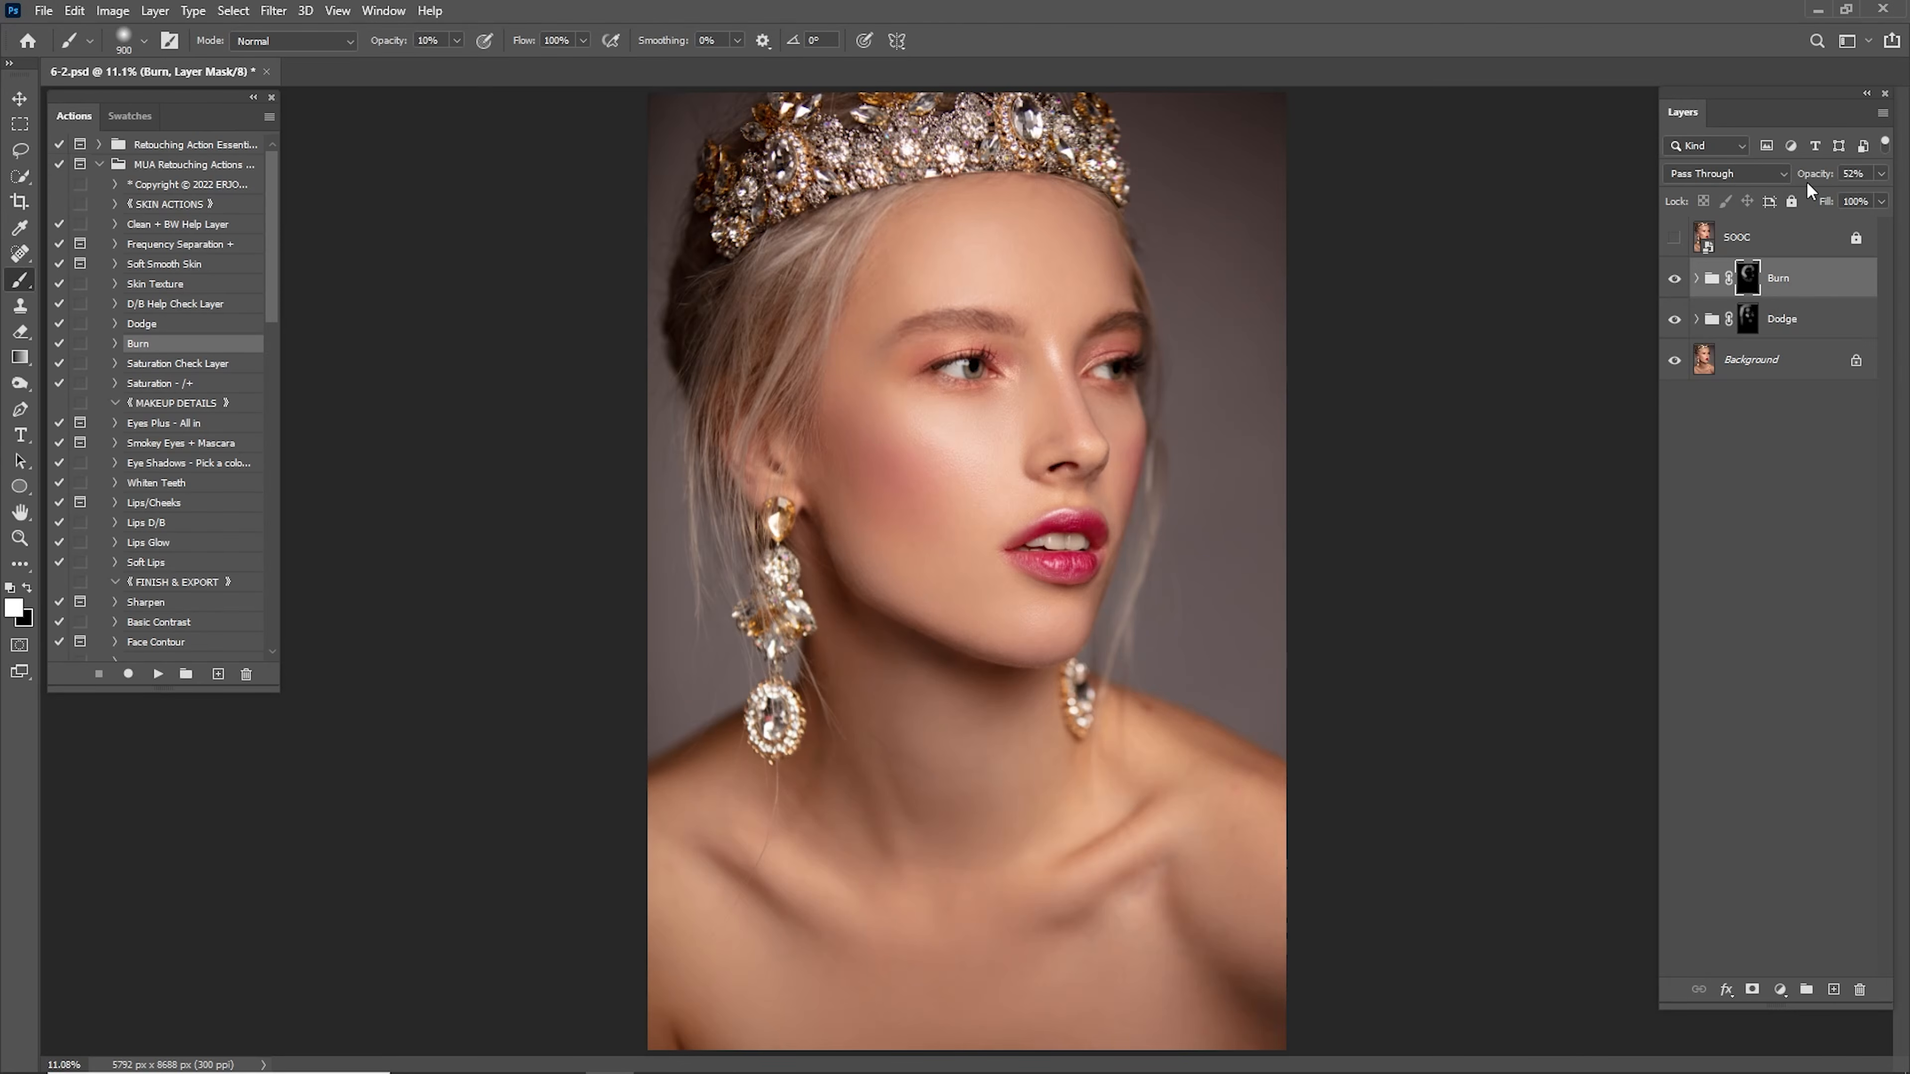
Compare the contouring with the SOOC original, and merge the Burn and Dodge groups into Background.
click(1674, 240)
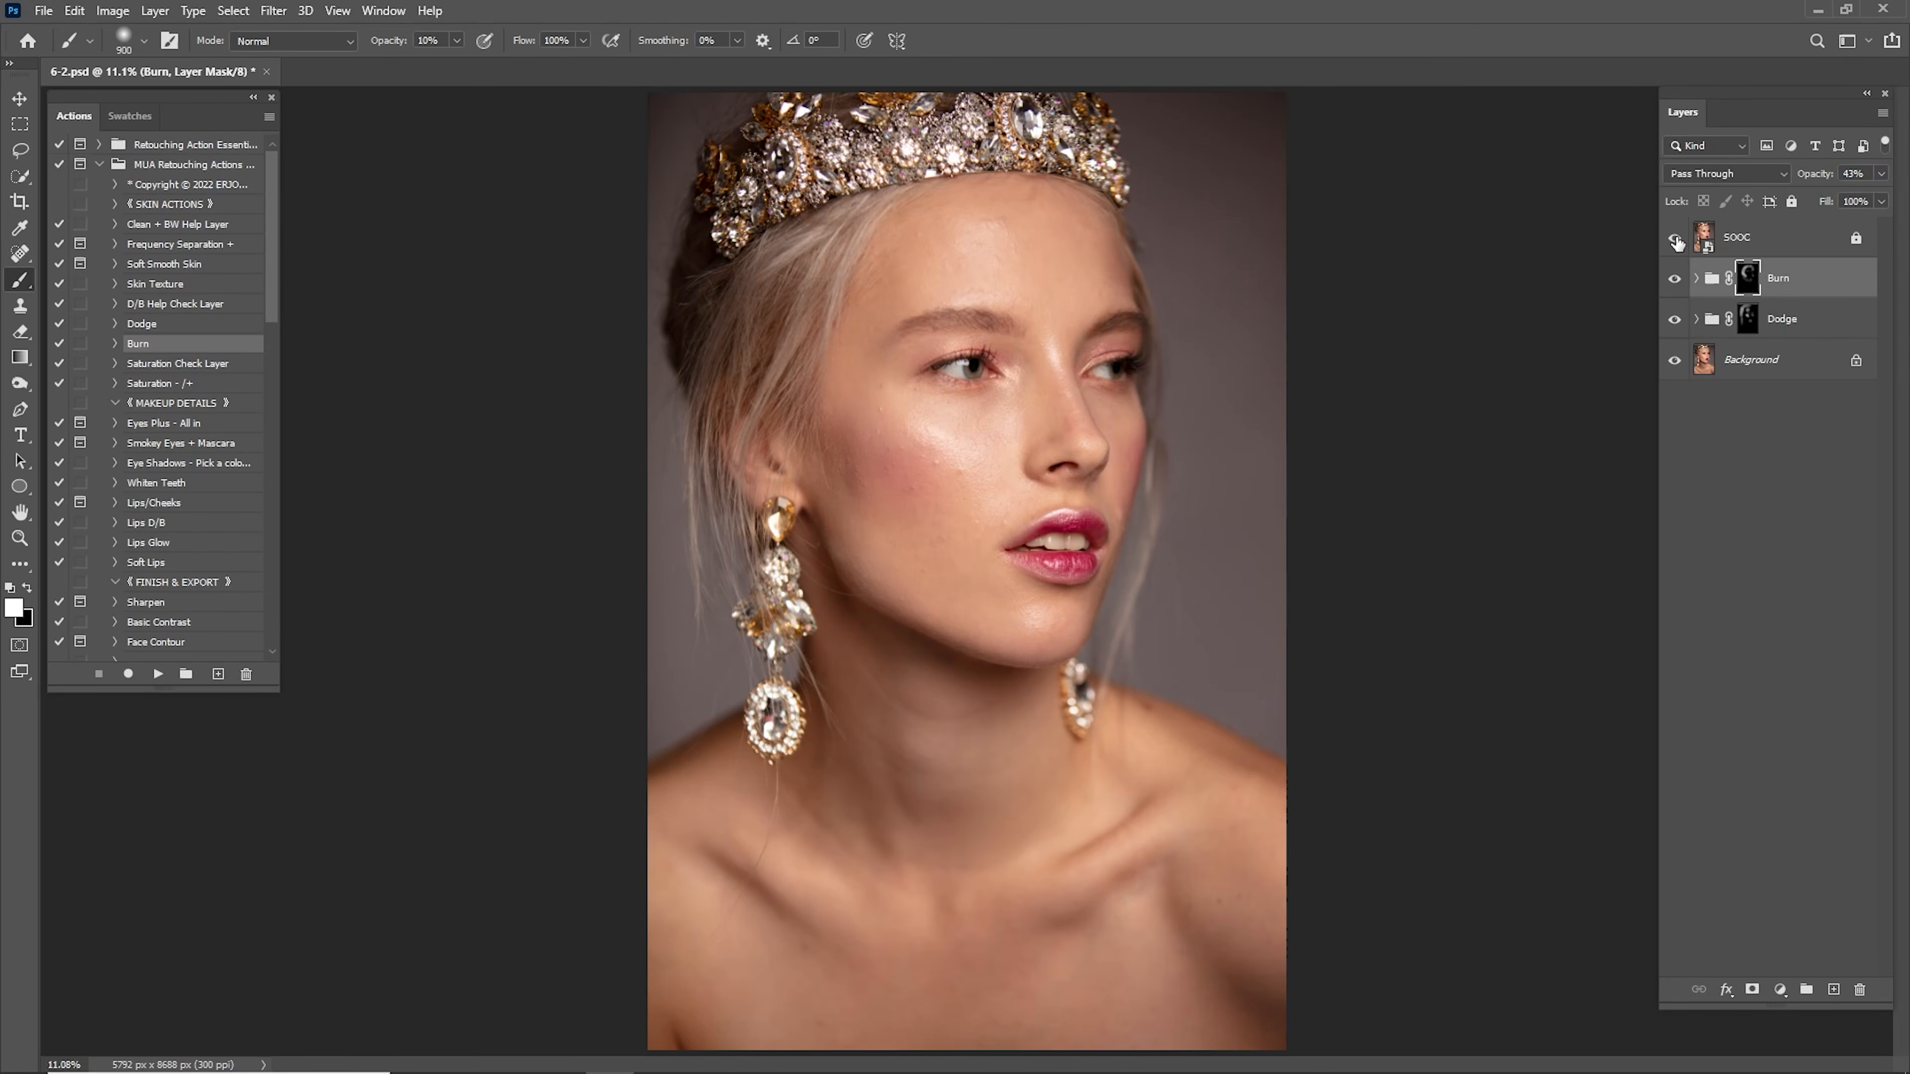
click(1674, 241)
click(1673, 241)
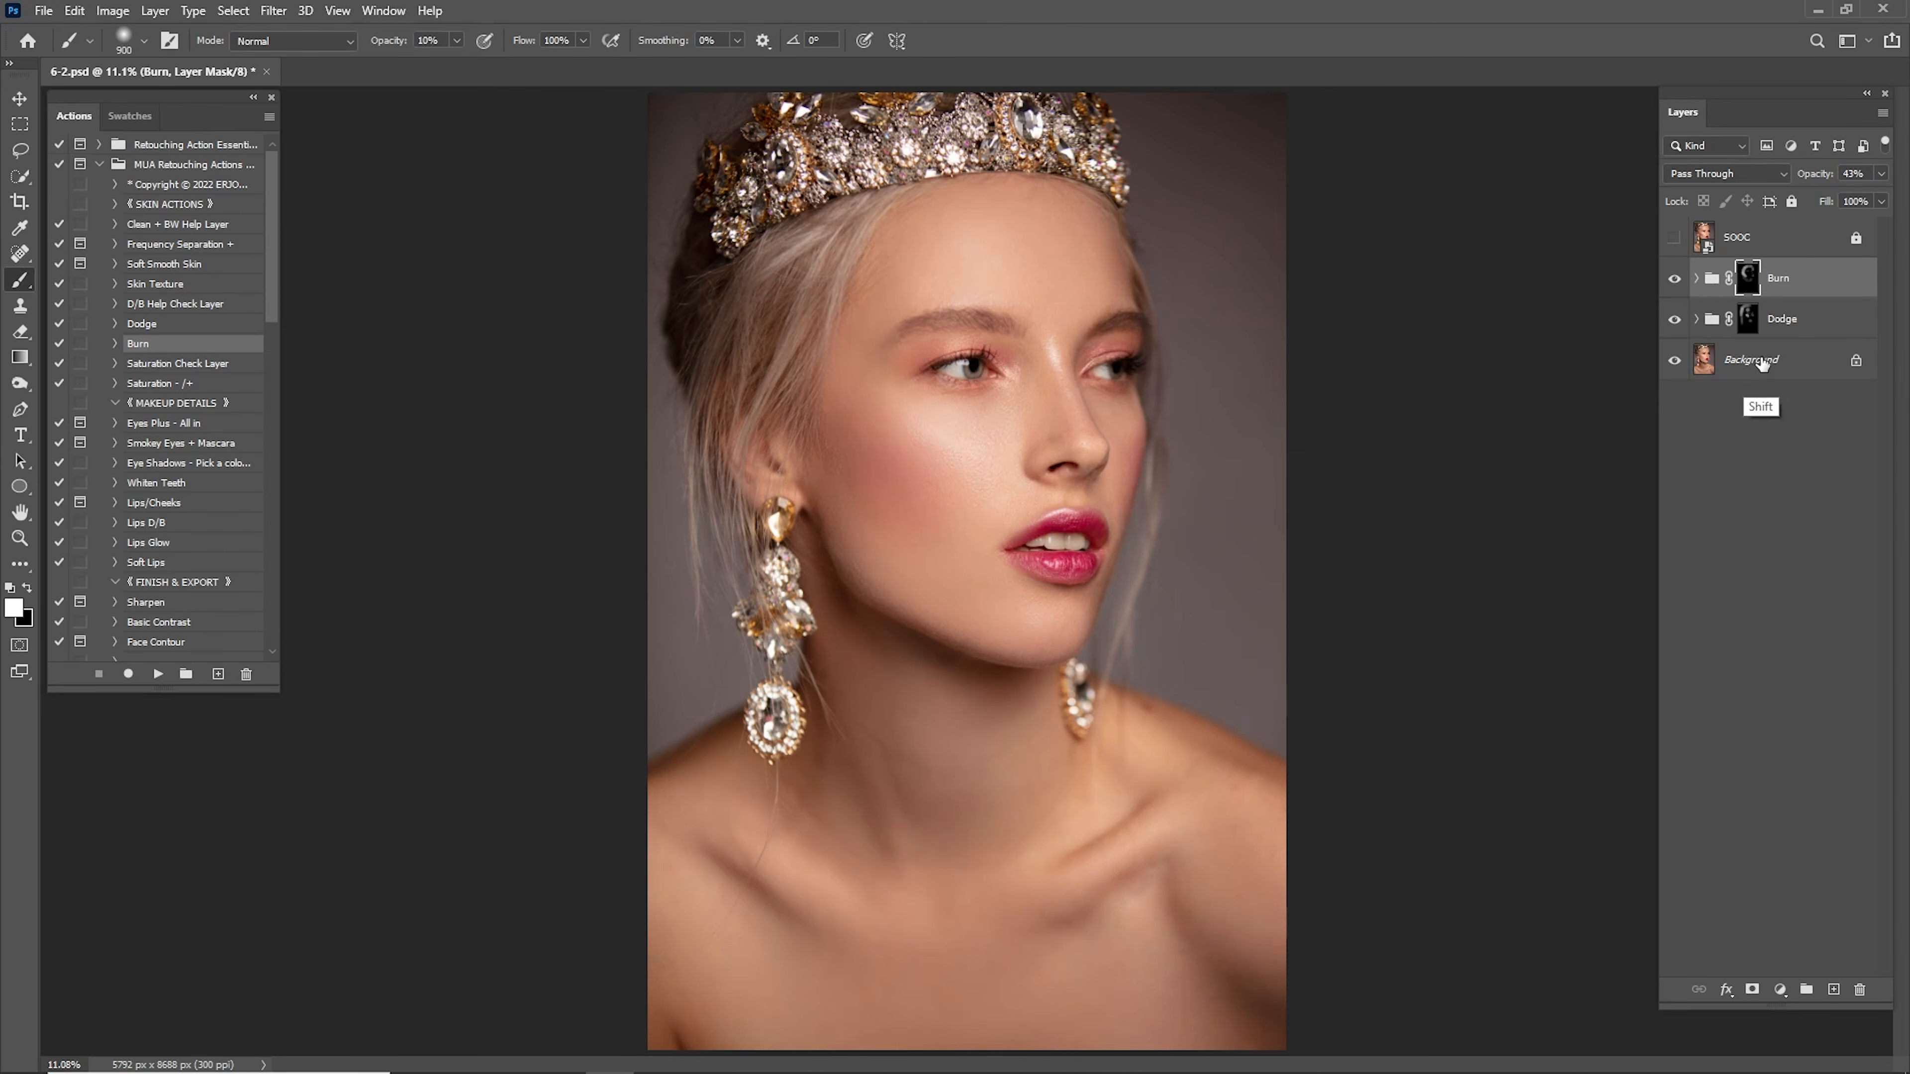
shift+click(1767, 367)
right_click(1774, 288)
click(1769, 899)
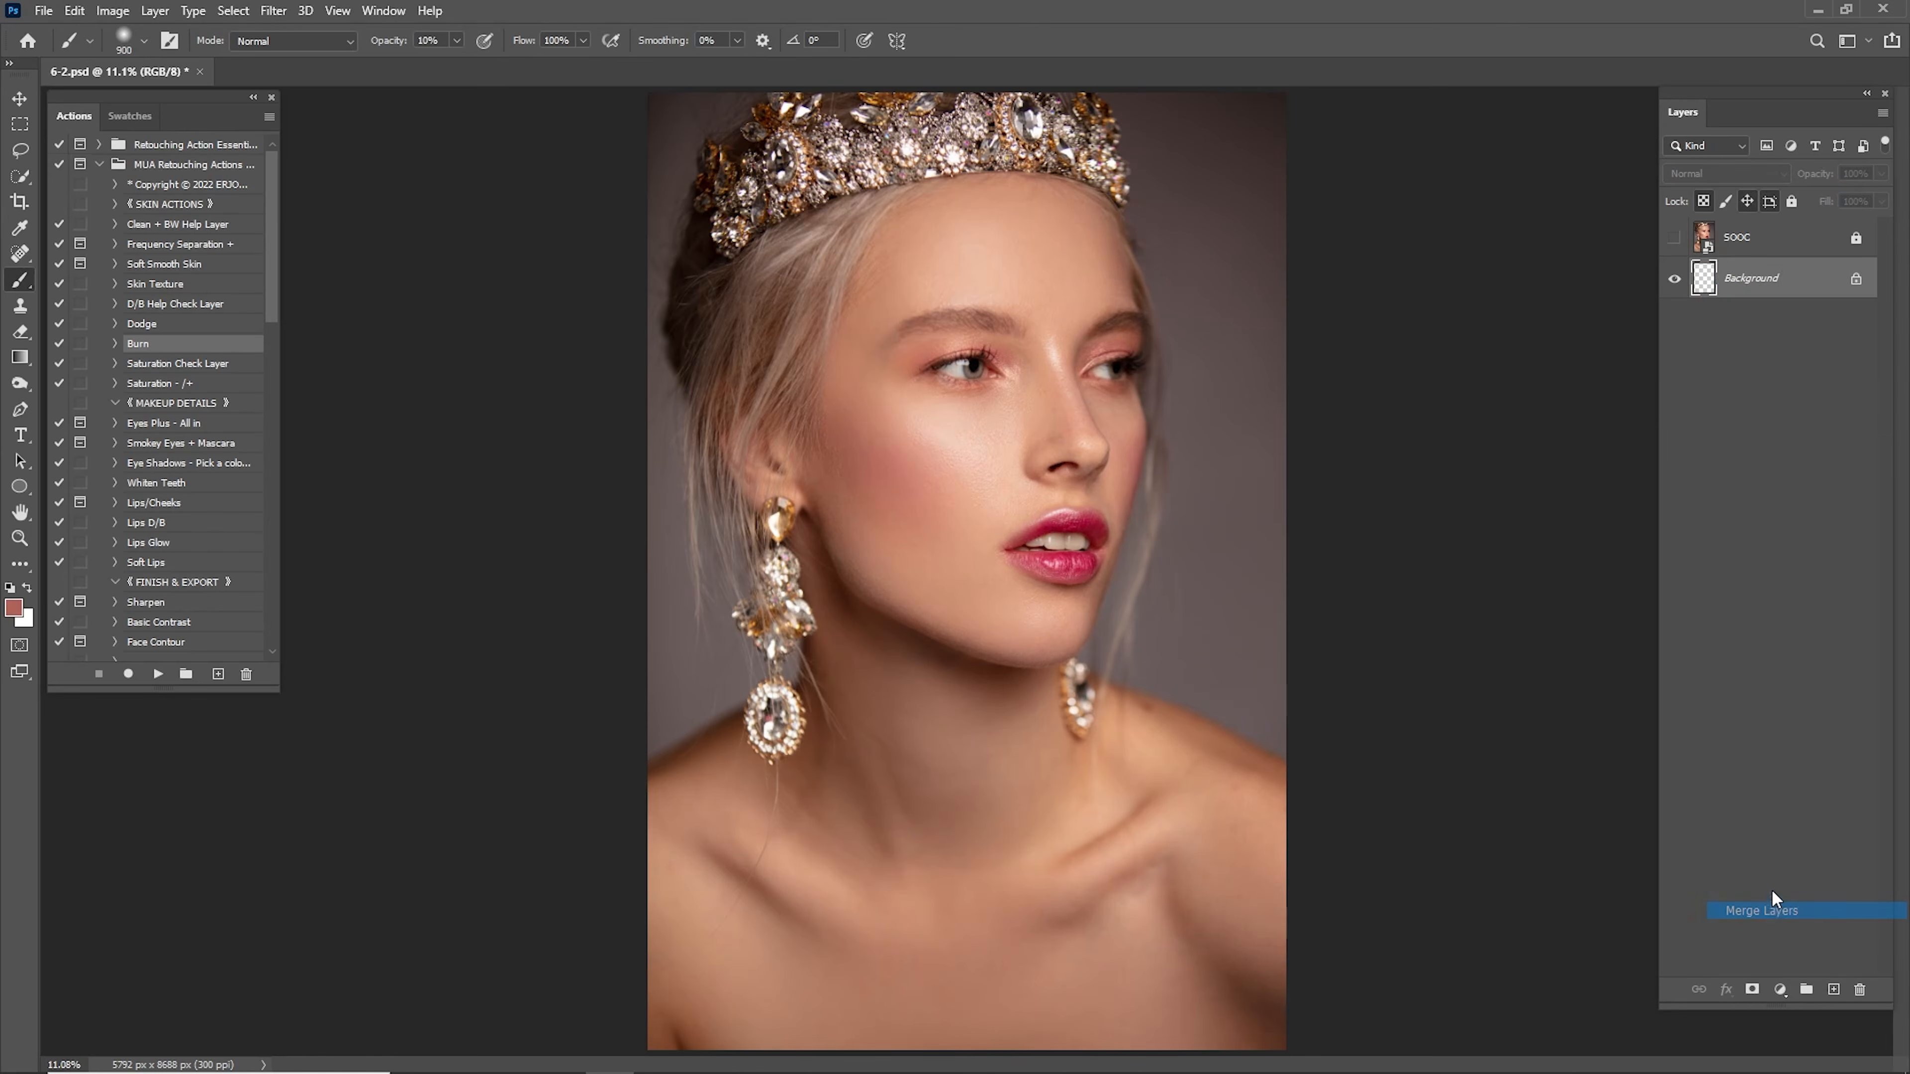
Run the Sharpen, Basic Contrast and Face Contour actions together, accepting a Gaussian Blur radius of 2.5 pixels.
click(167, 605)
shift+click(171, 640)
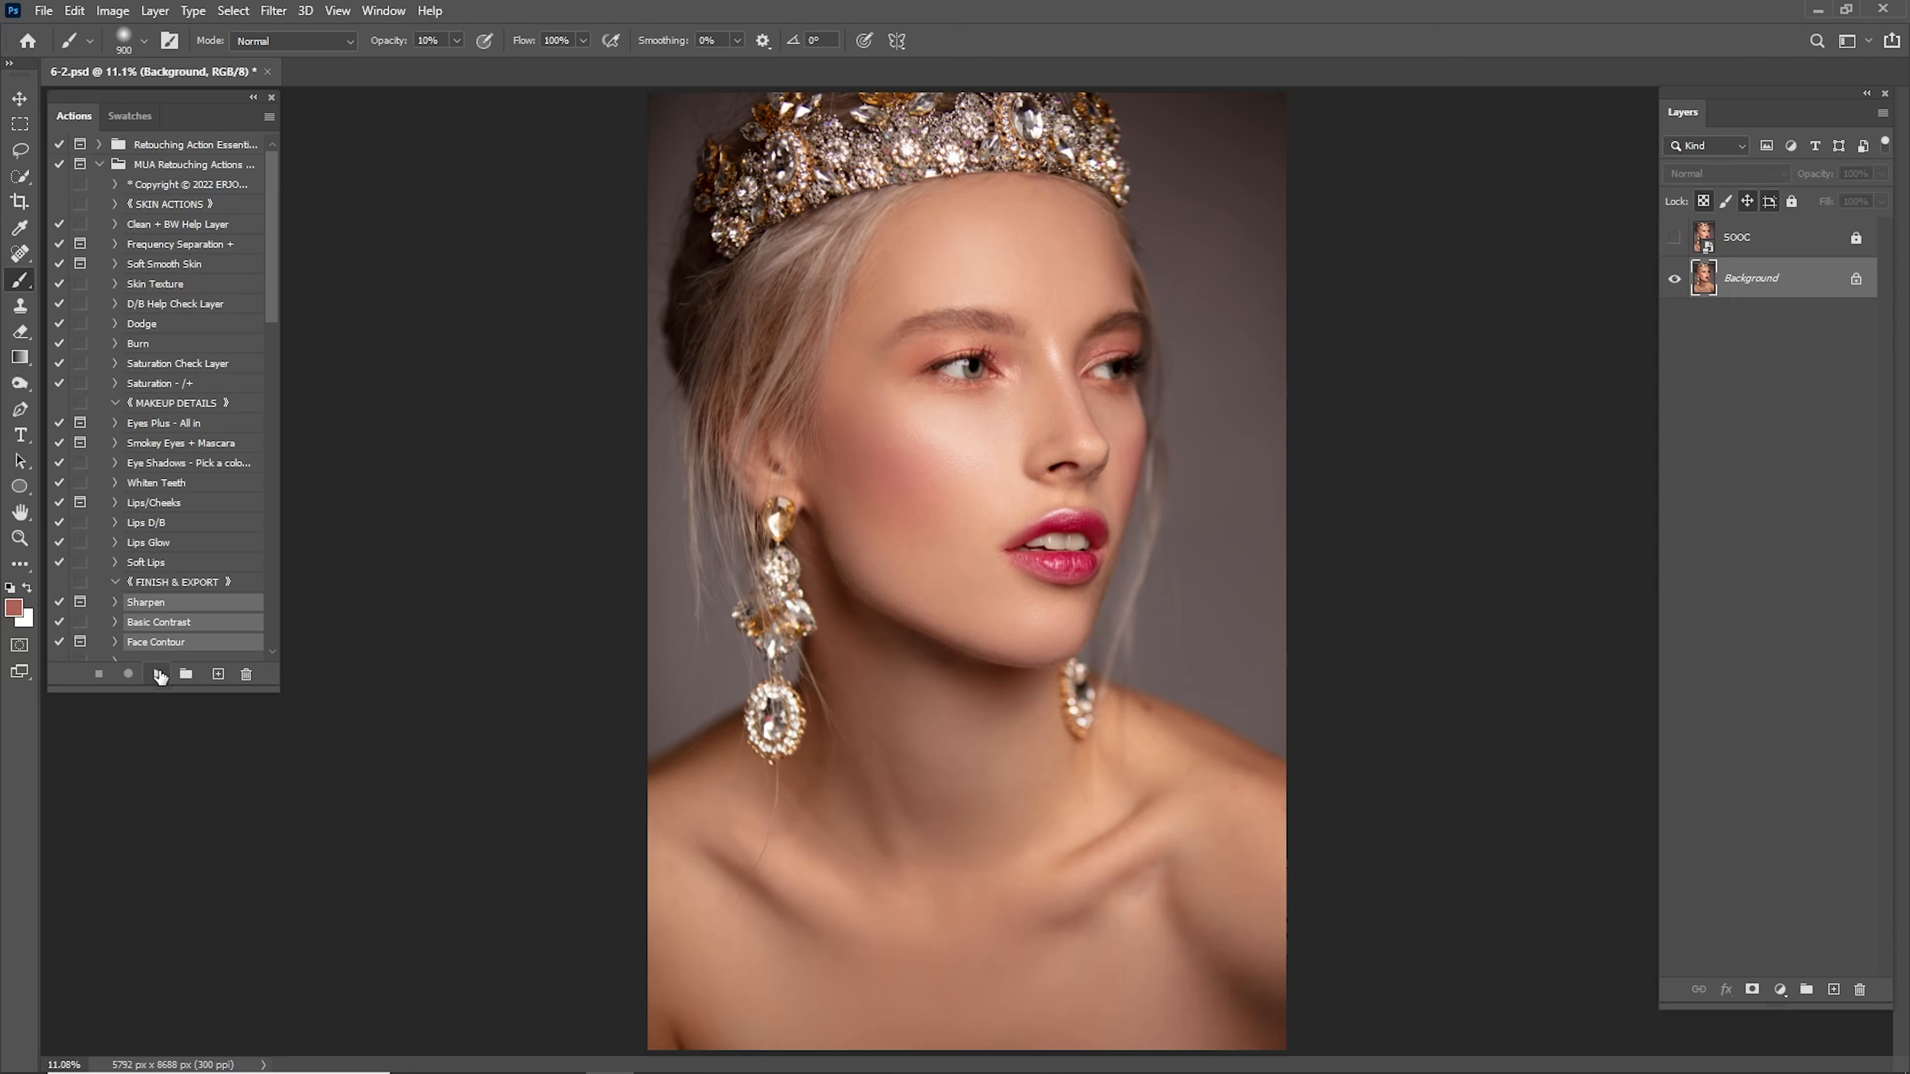
click(159, 674)
click(911, 427)
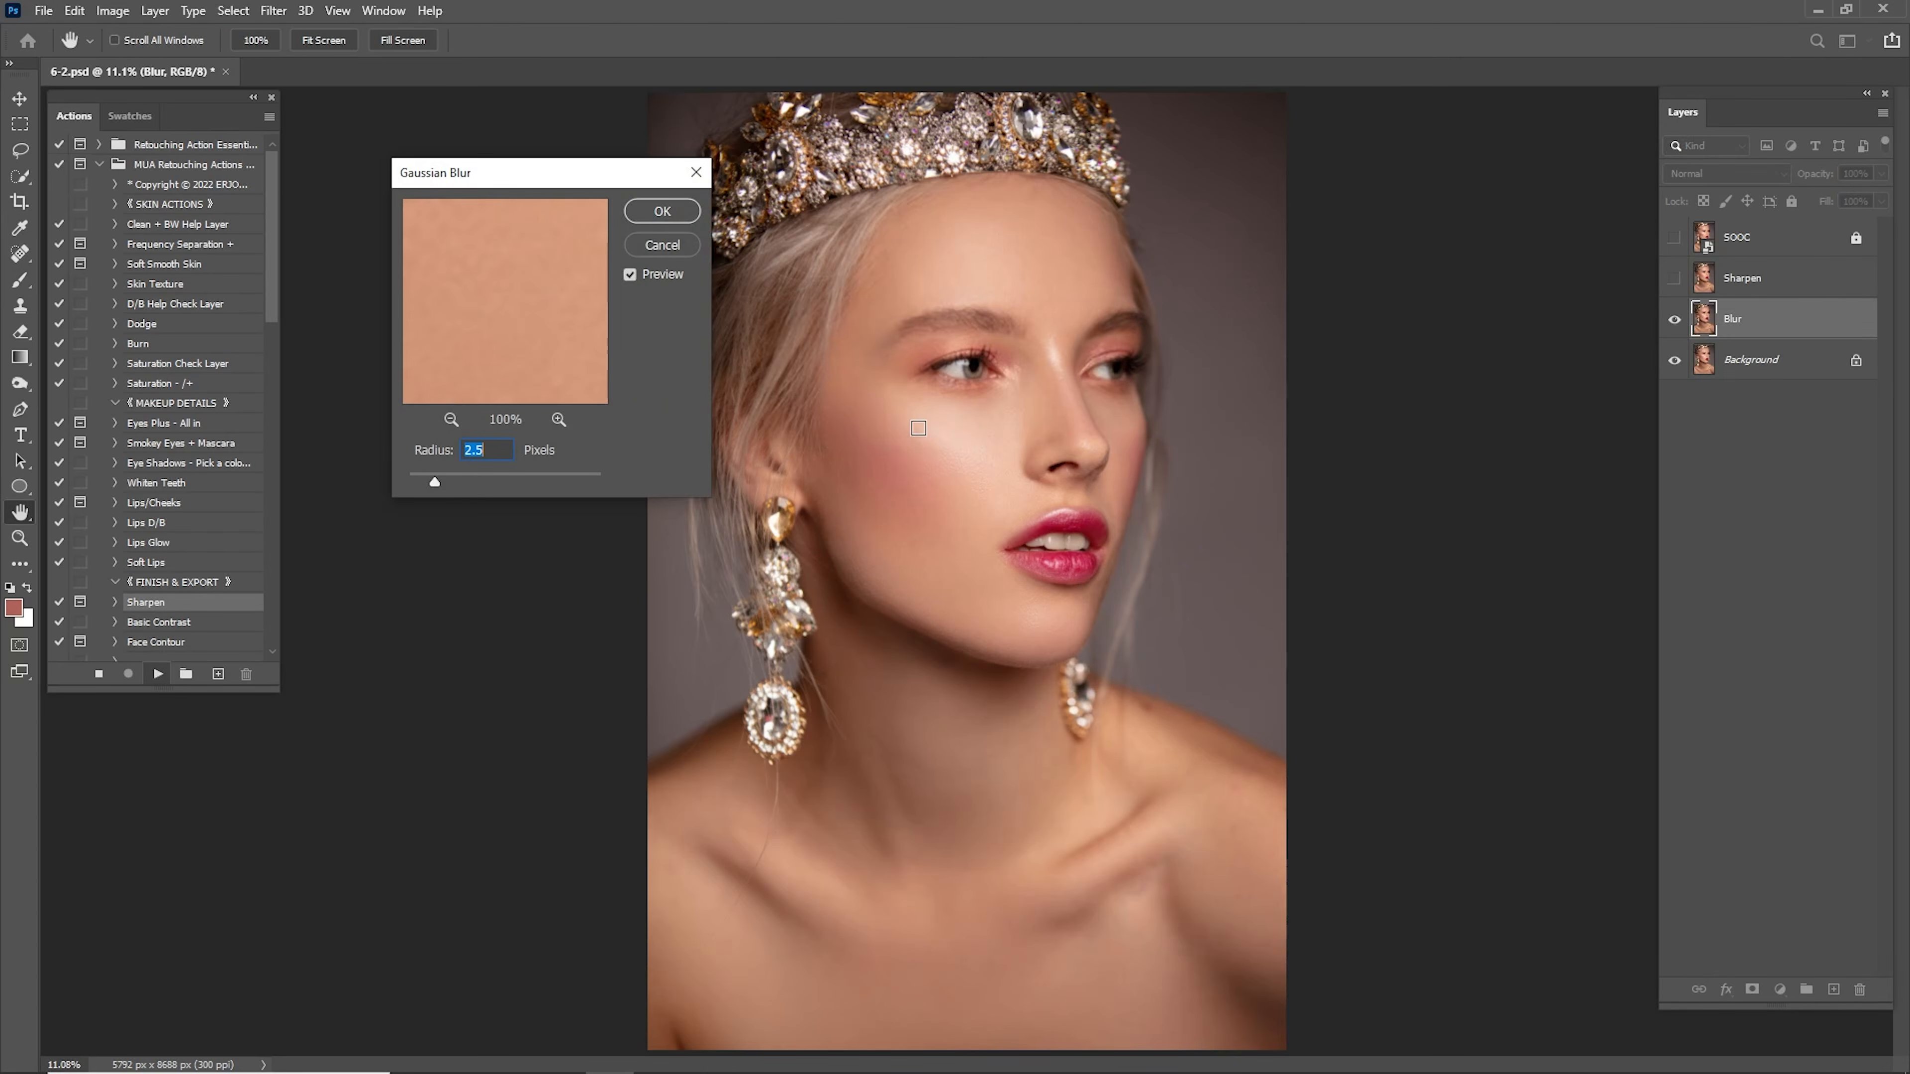
key(Return)
key(Return)
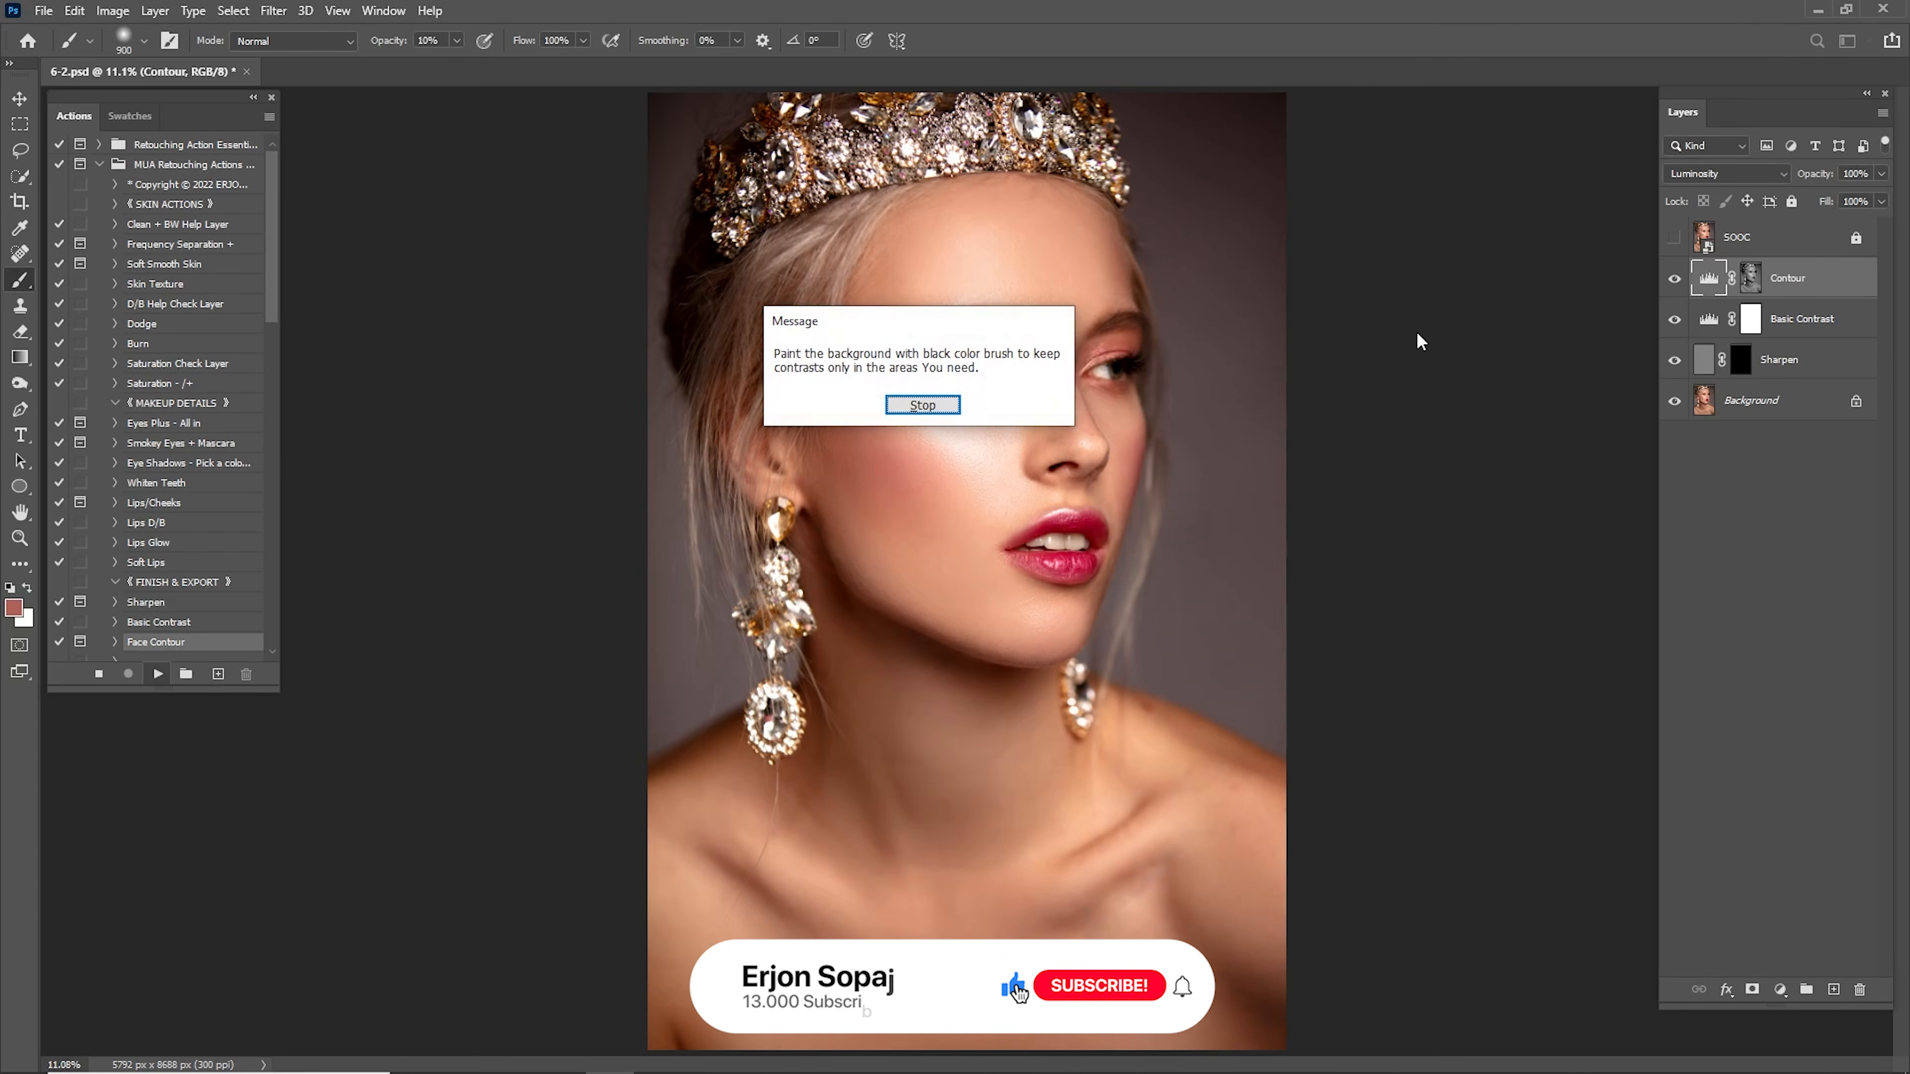
key(Return)
Hide the Contour and Basic Contrast layers, and invert the Sharpen layer's mask to white.
drag(1675, 313, 1674, 280)
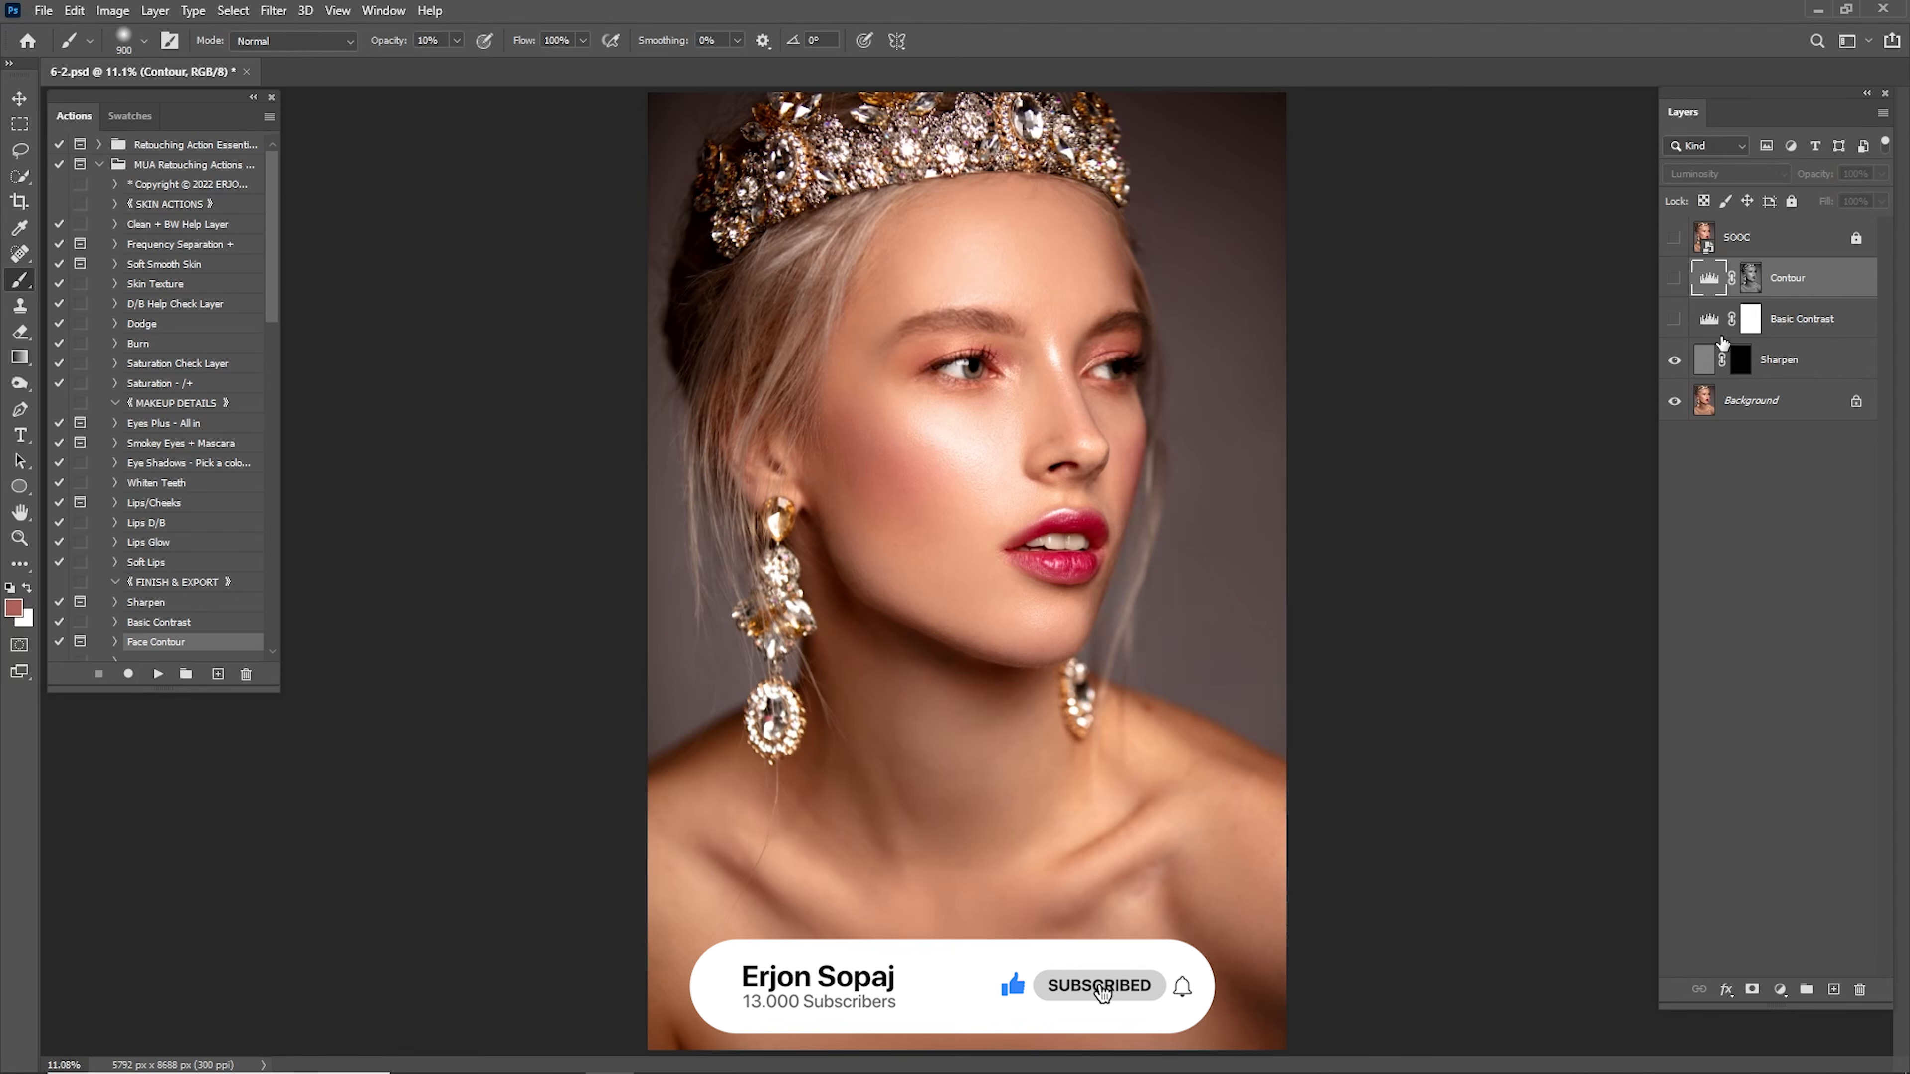
click(1741, 365)
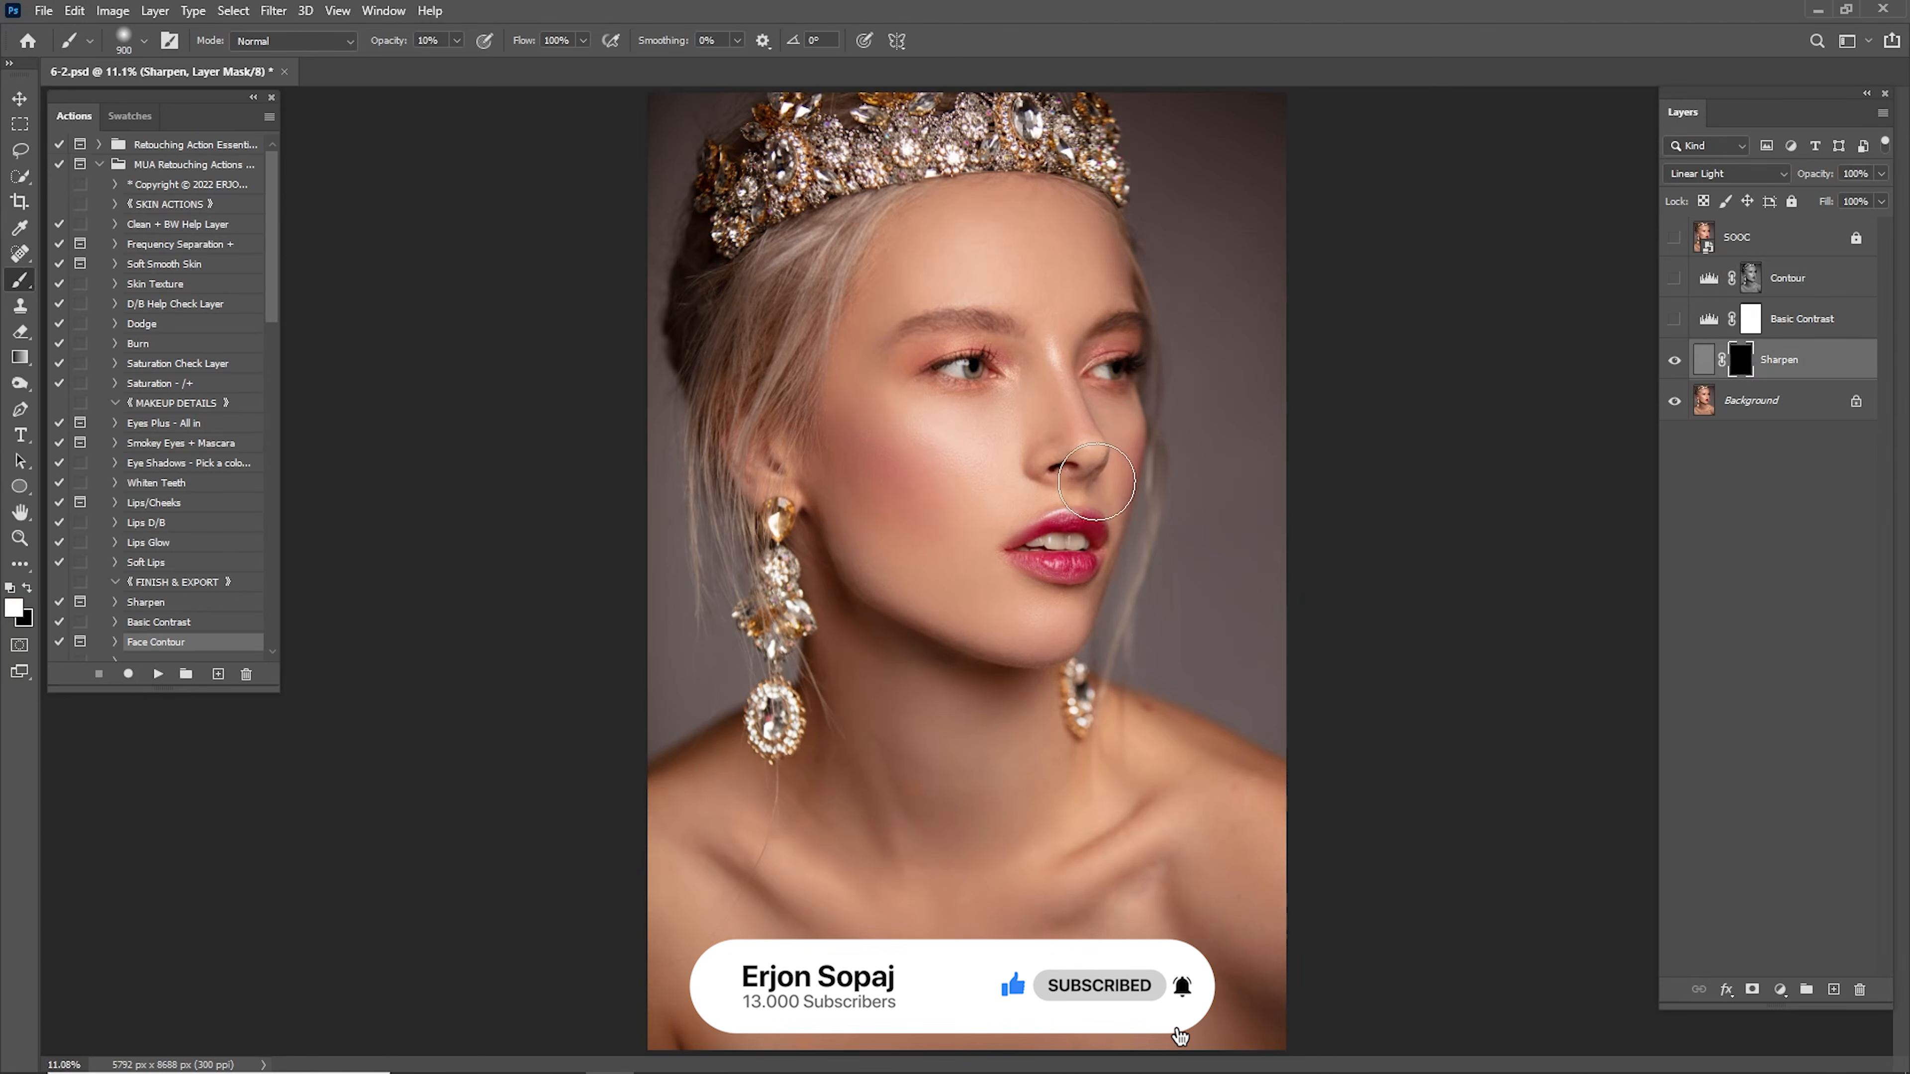
key(ctrl+i)
Compare the cheek detail with the Sharpen layer hidden and shown, and set that layer's opacity to 78%.
key(z)
drag(880, 470, 1081, 502)
click(1674, 365)
click(1675, 363)
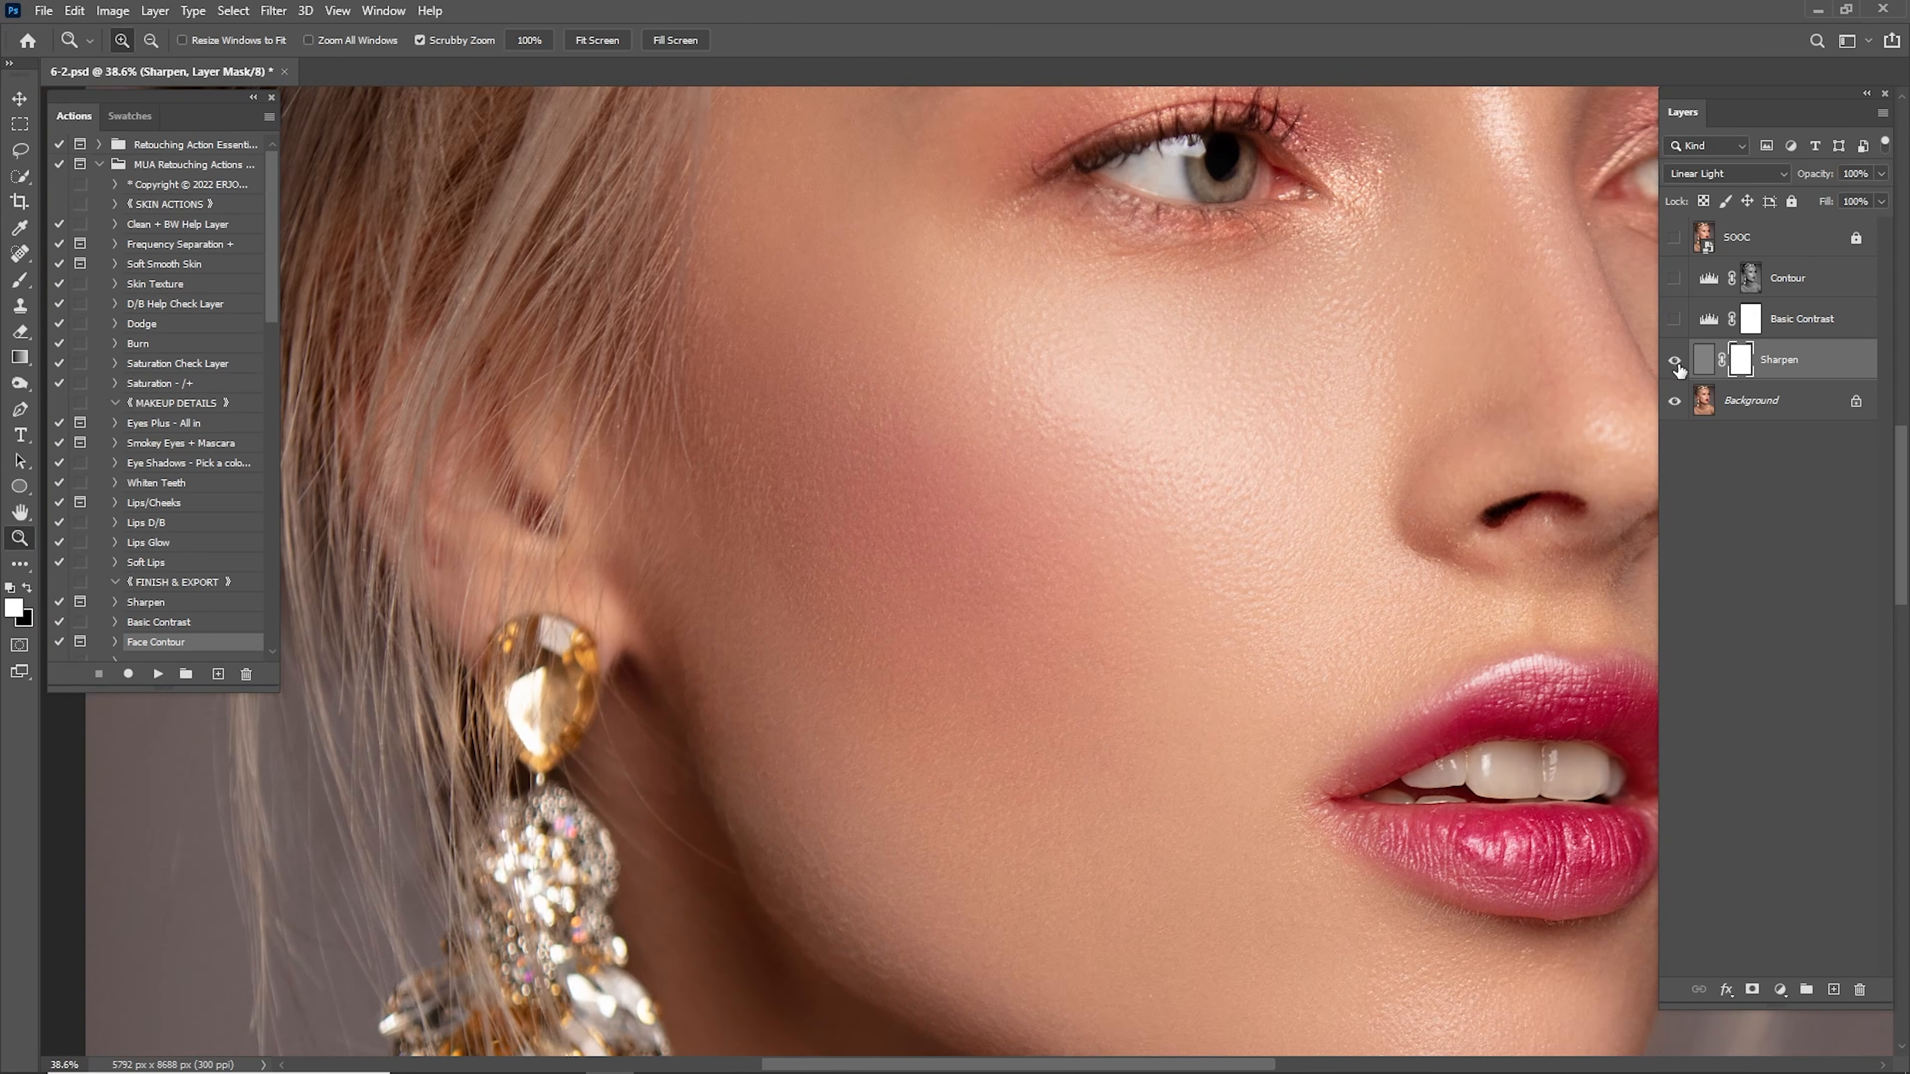
click(1676, 364)
click(1676, 364)
key(ctrl+0)
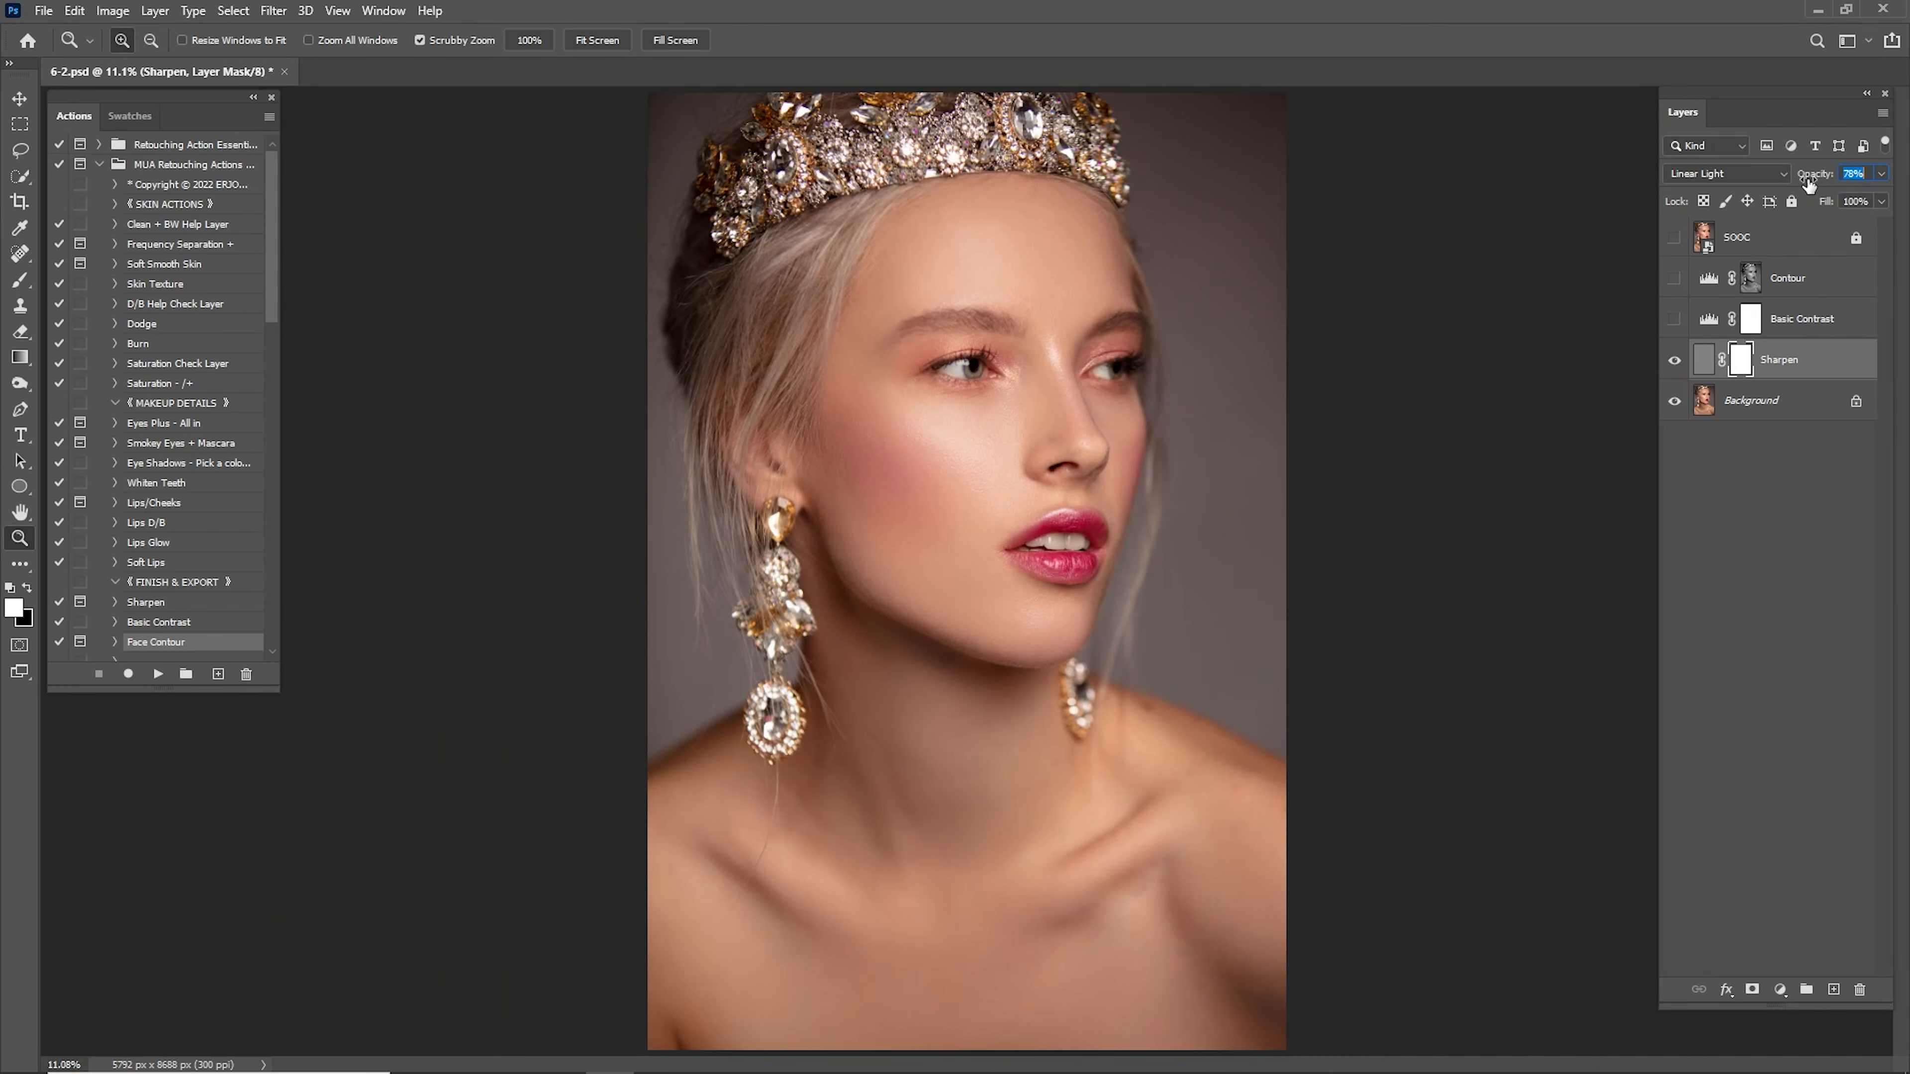
click(1676, 359)
click(1676, 360)
Show the Basic Contrast layer, compare its effect on and off, and set its opacity to 25%.
click(1677, 326)
click(1734, 331)
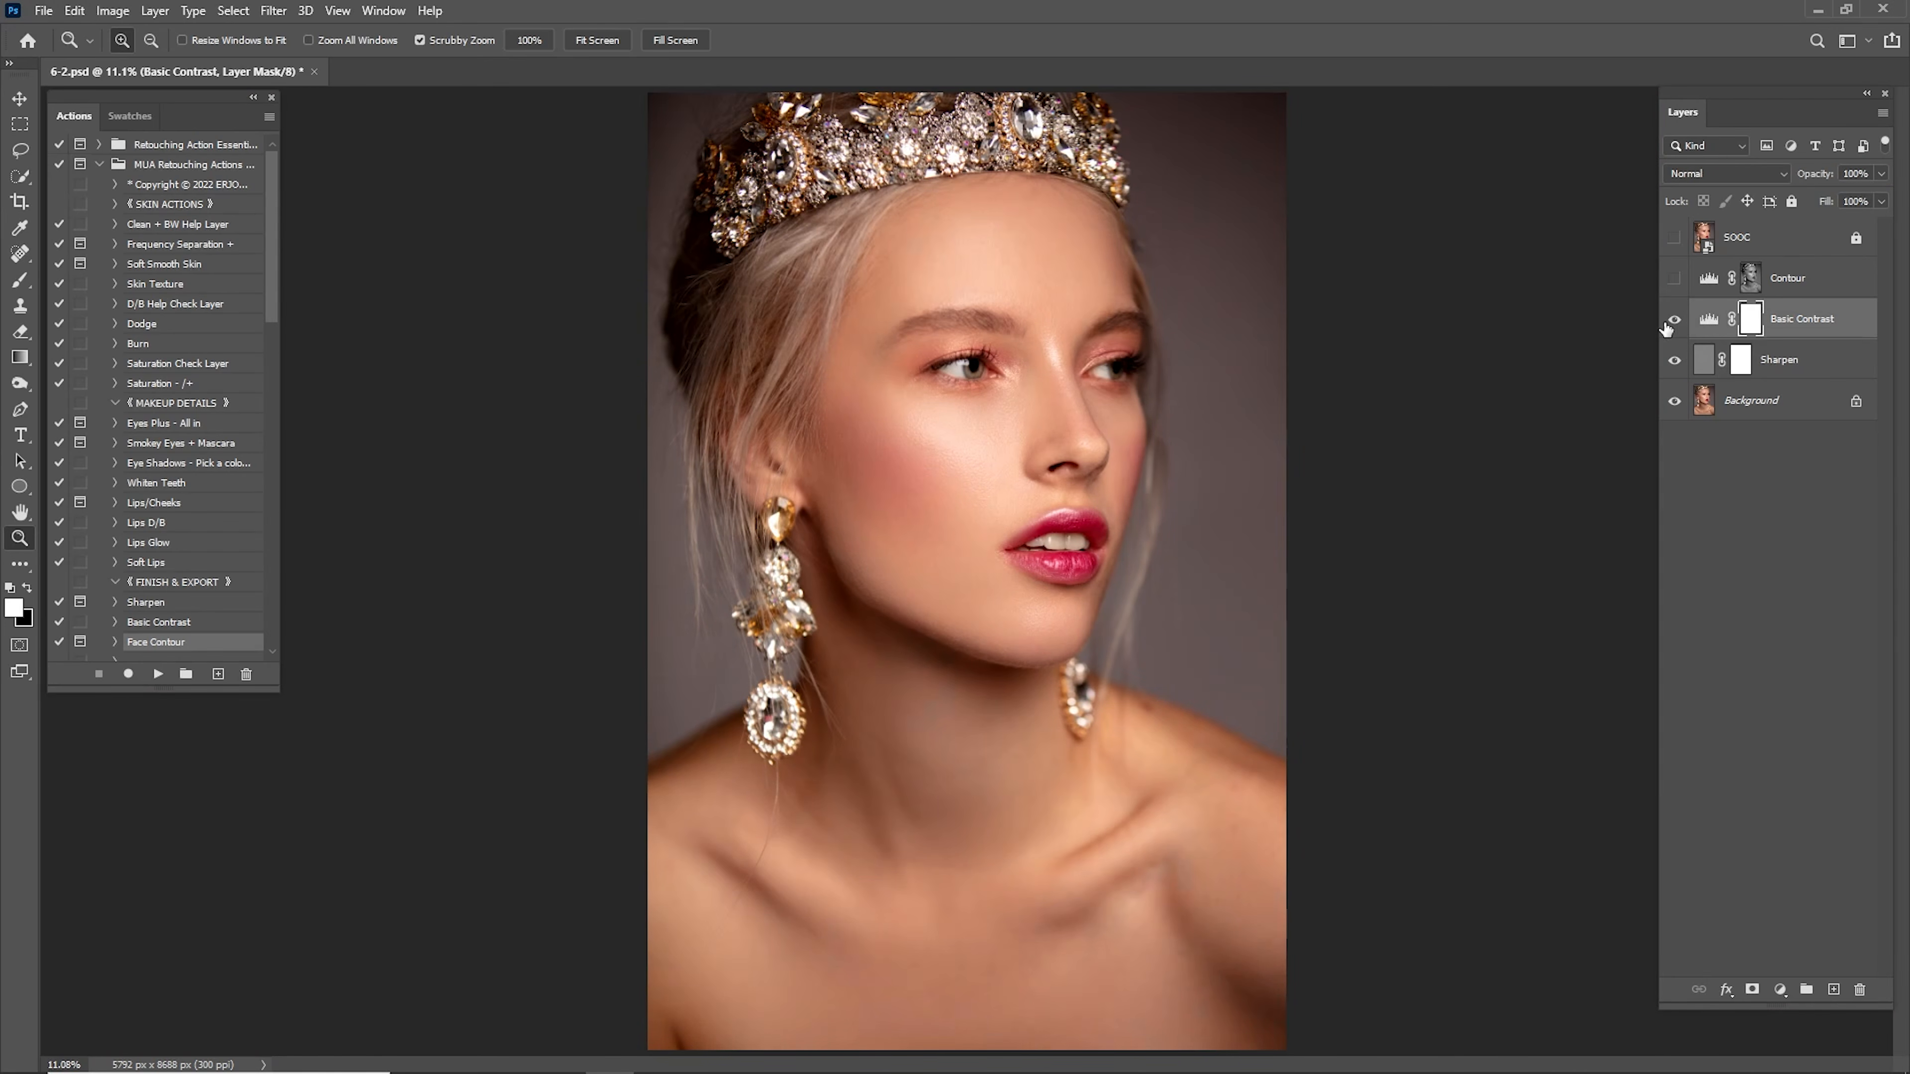
click(1672, 327)
click(1672, 327)
text(25)
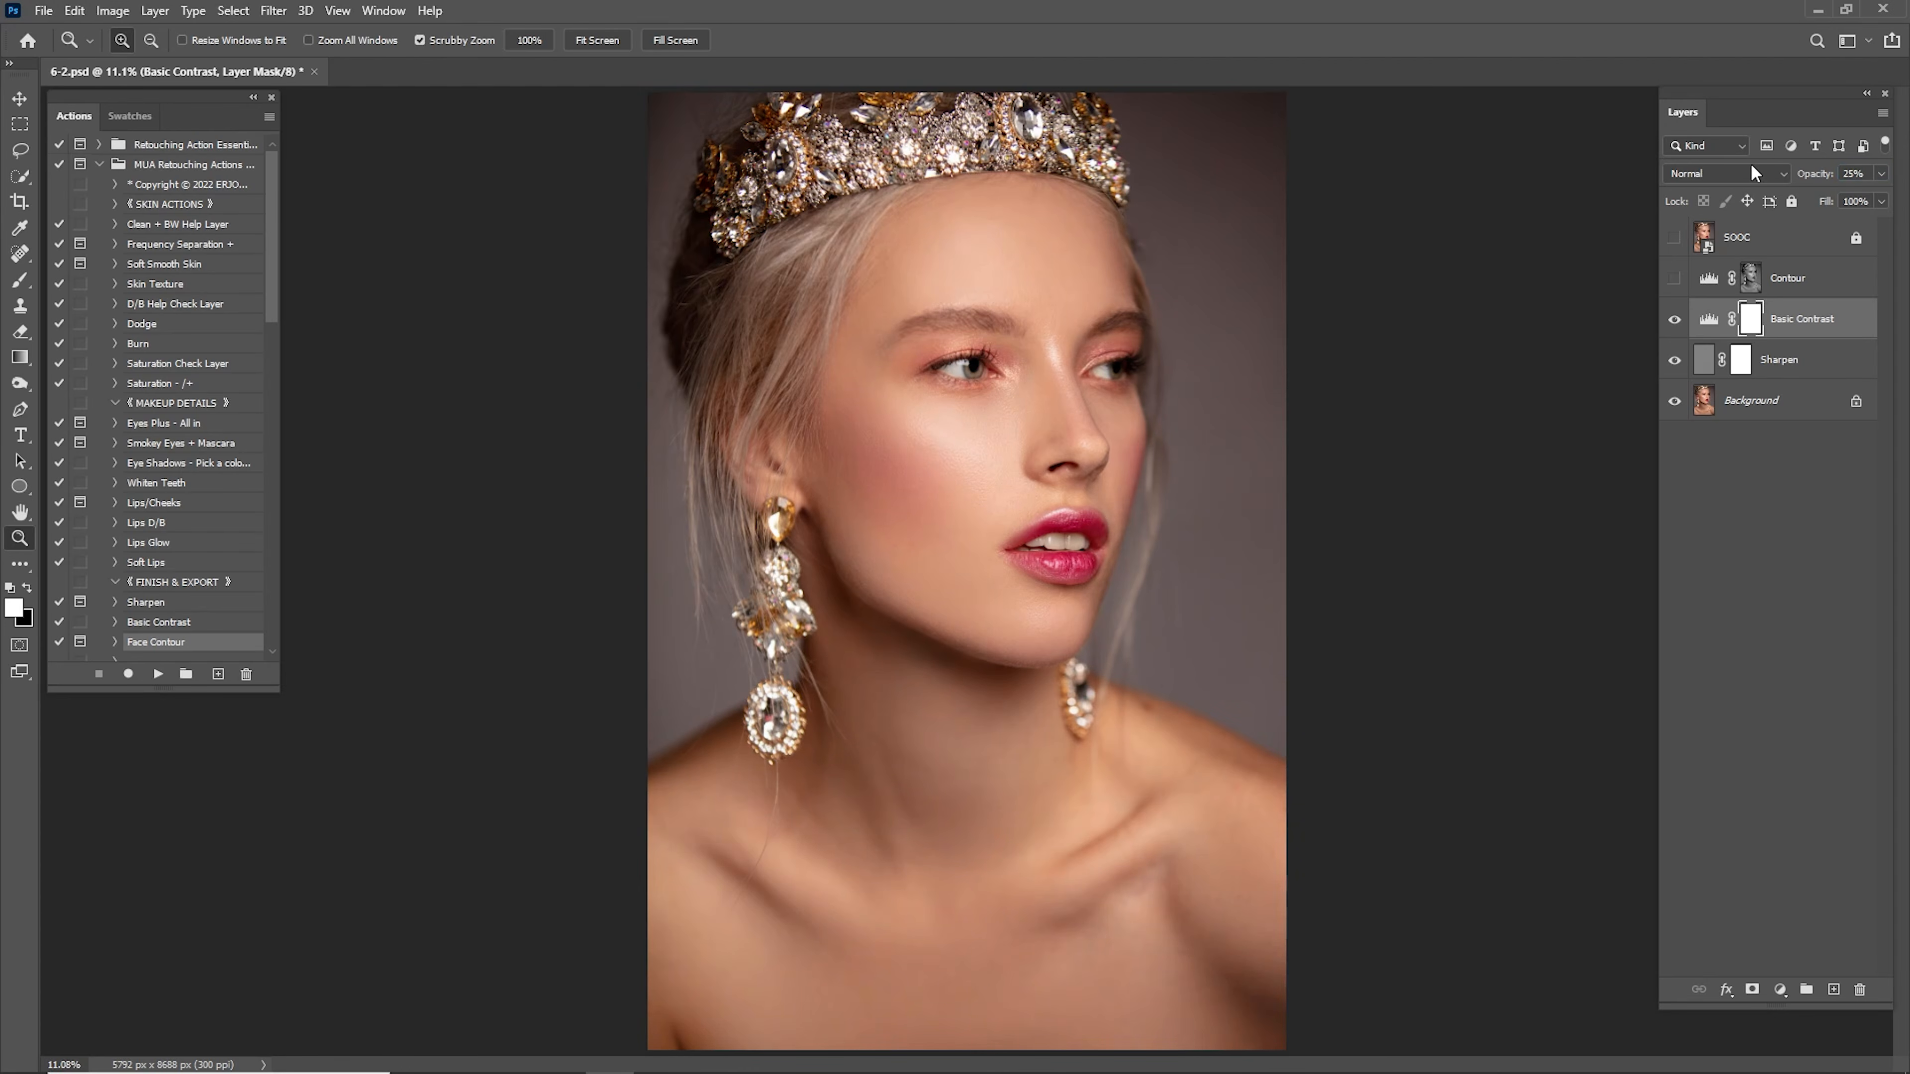
Show the Contour layer, compare its effect on and off, and set its Levels white input to 232.
click(1673, 279)
click(1673, 279)
click(1676, 283)
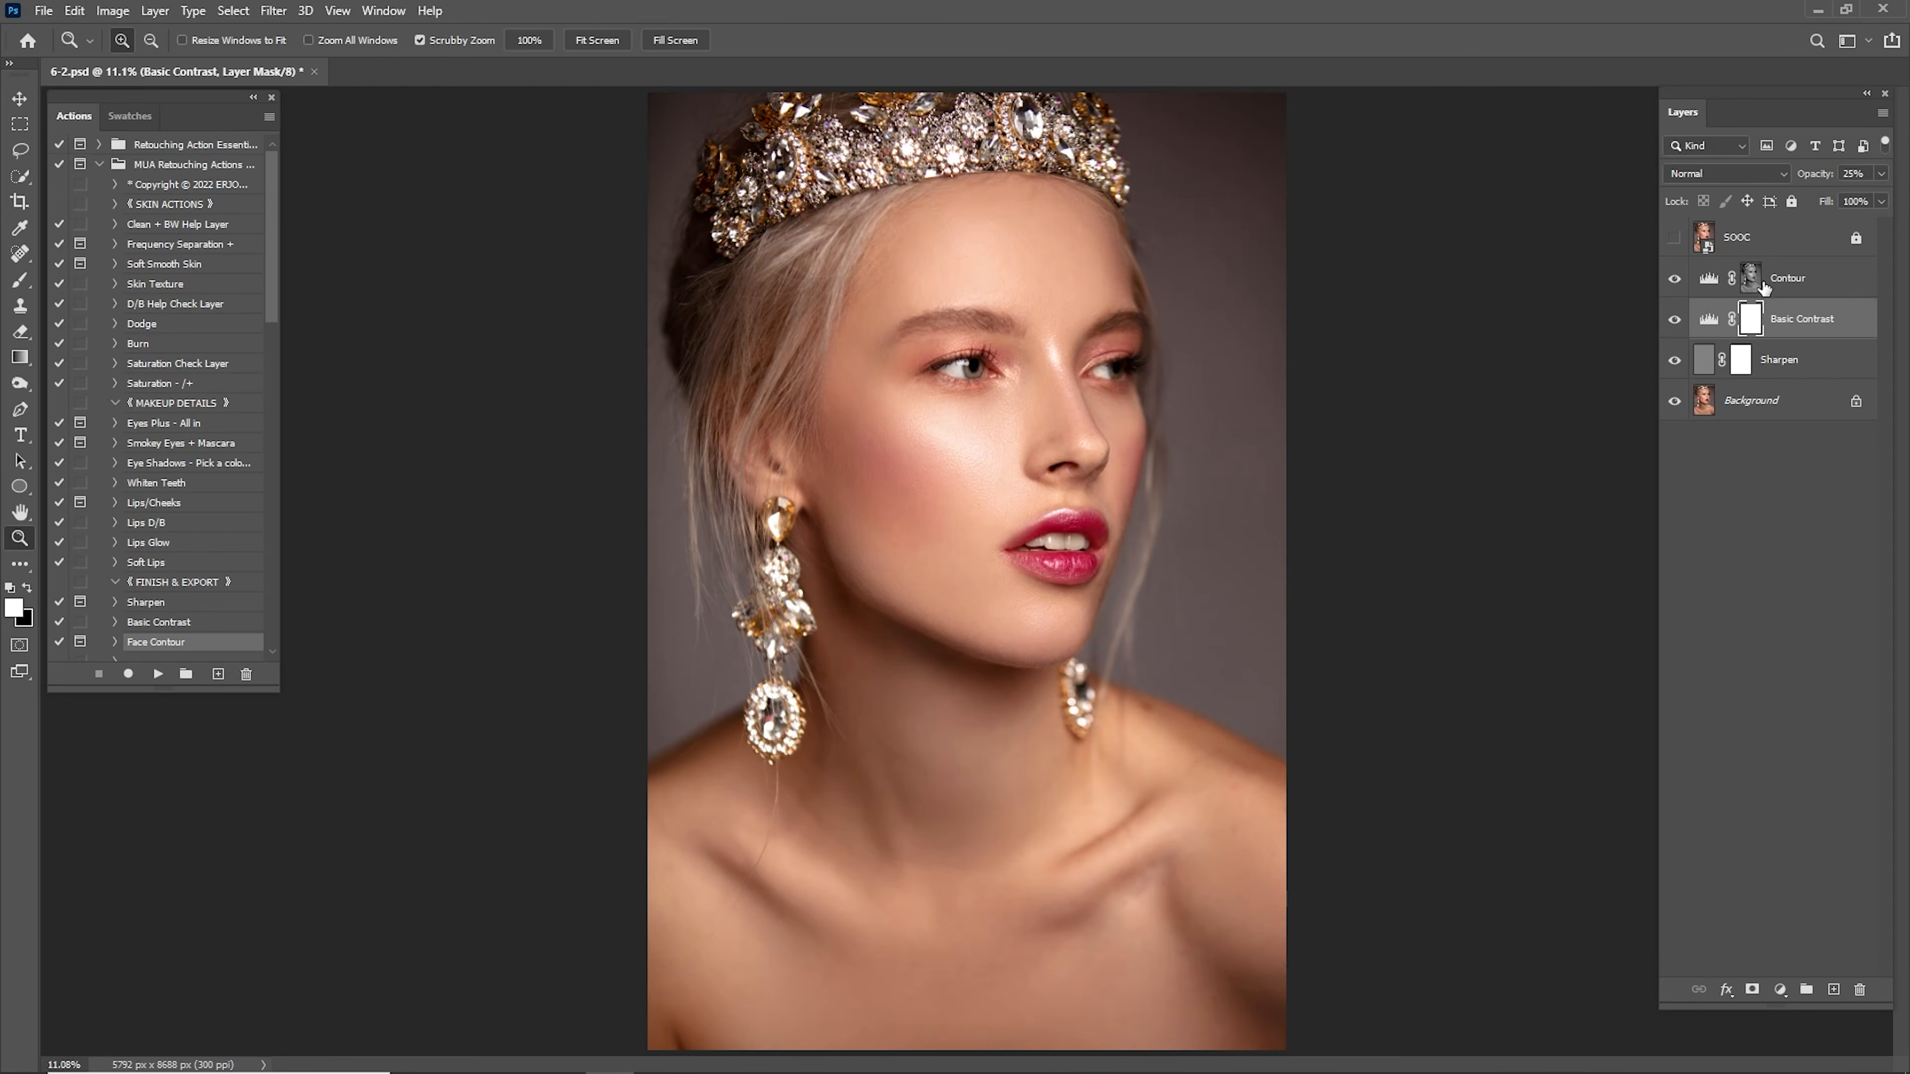
click(1795, 282)
click(1674, 279)
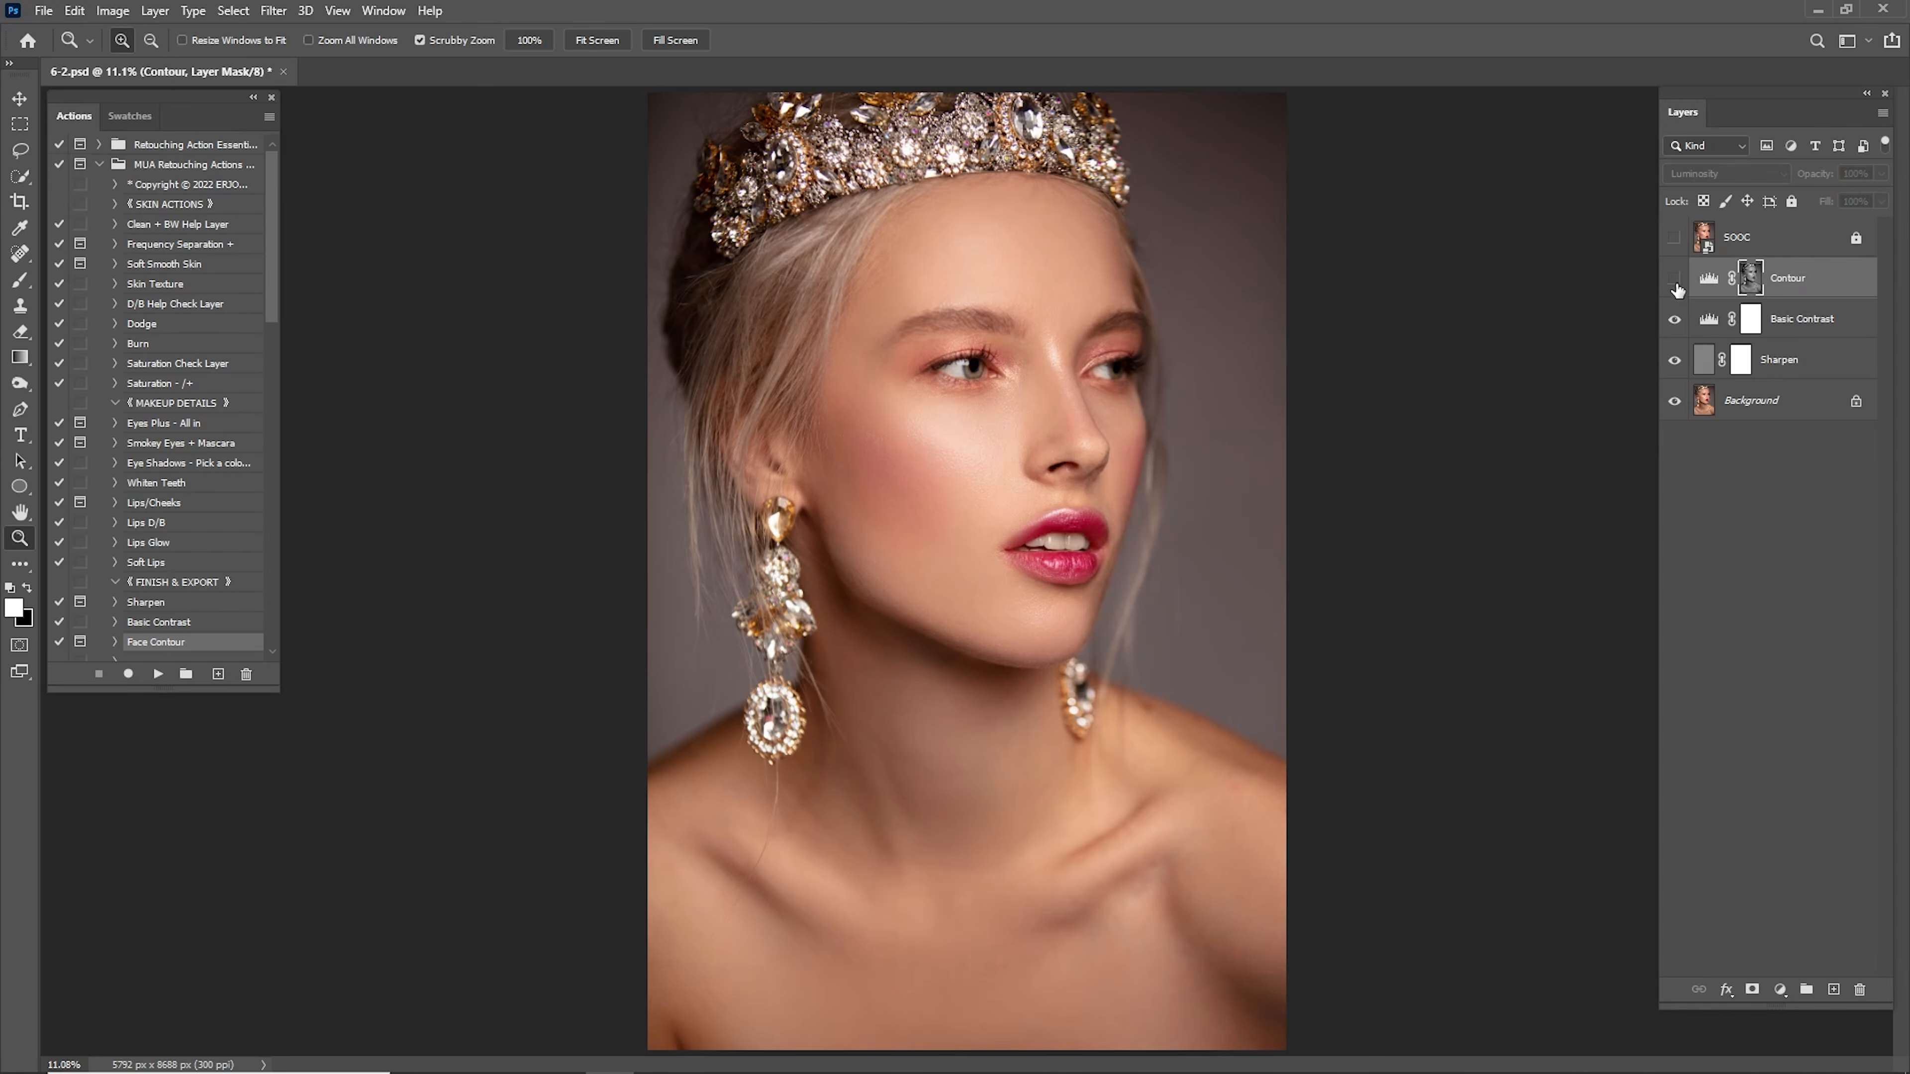
click(1673, 279)
double_click(1709, 278)
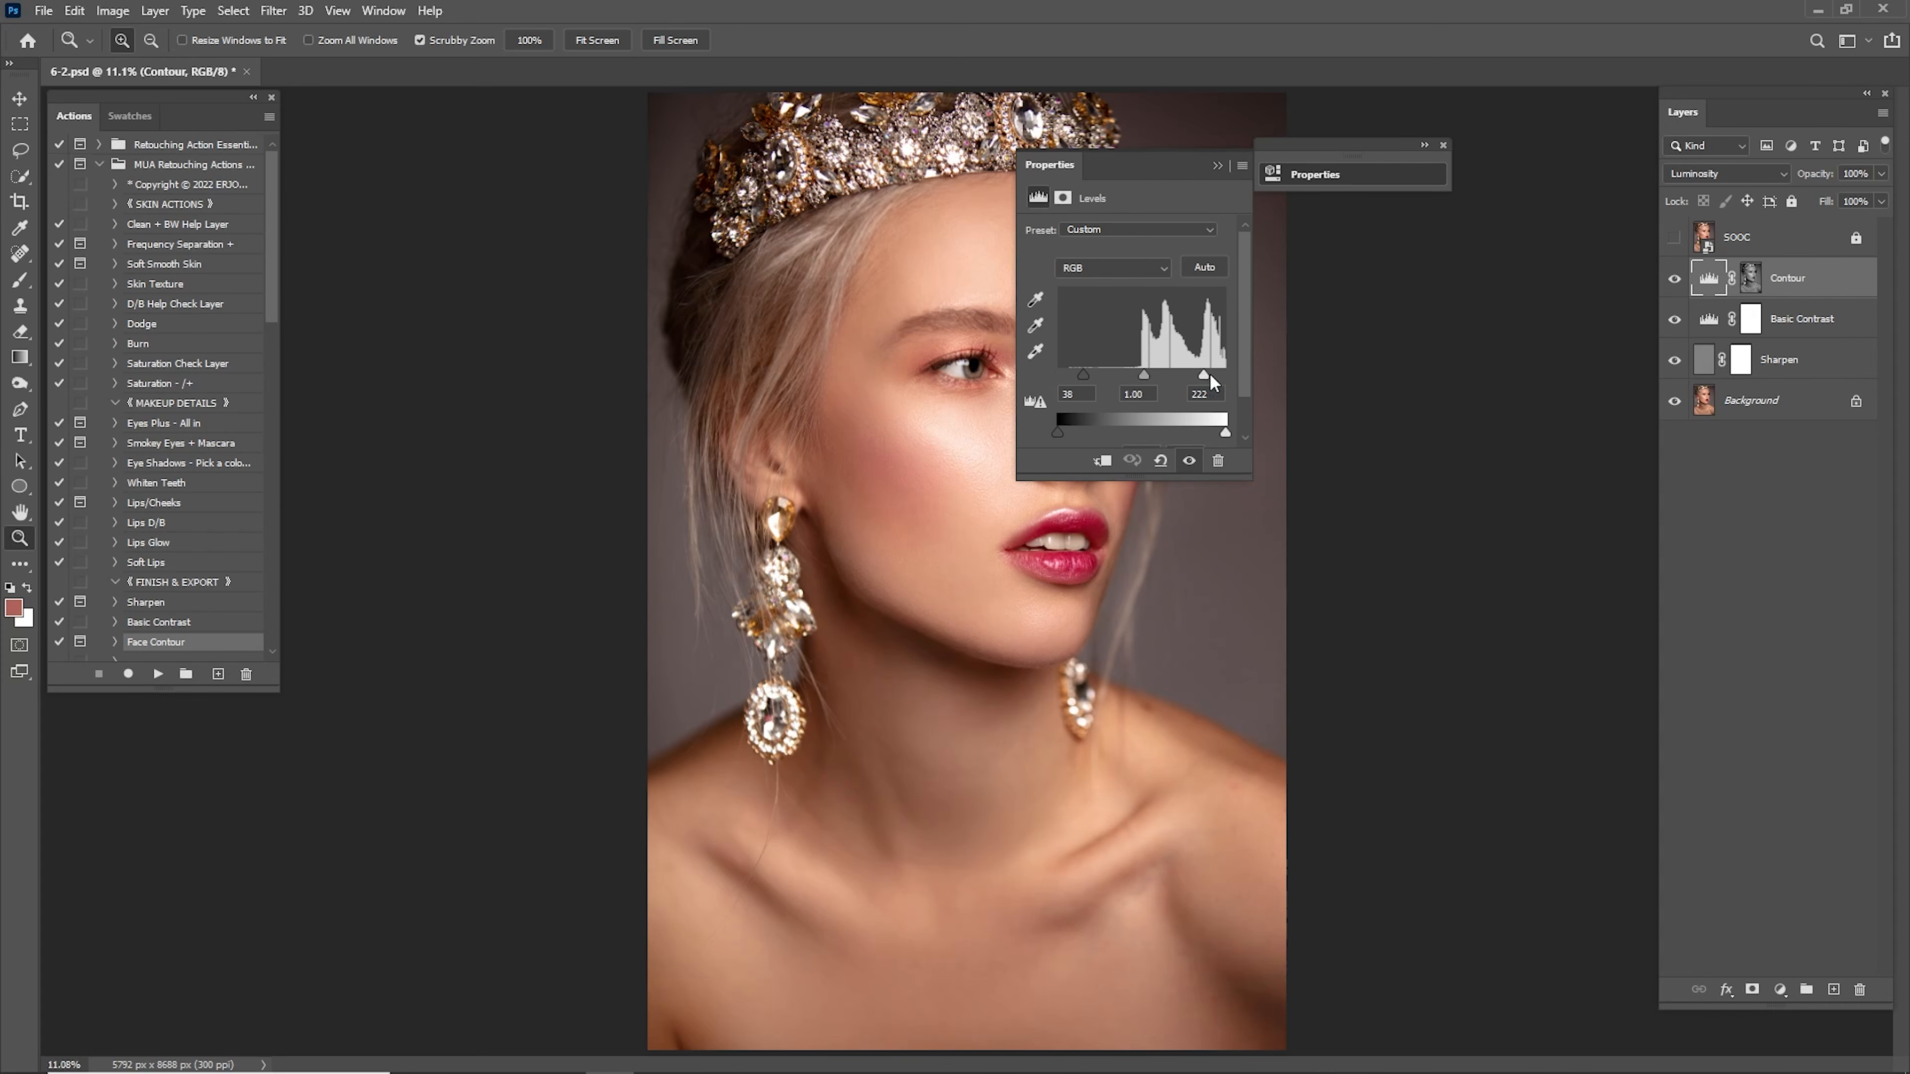
drag(1208, 373, 1210, 376)
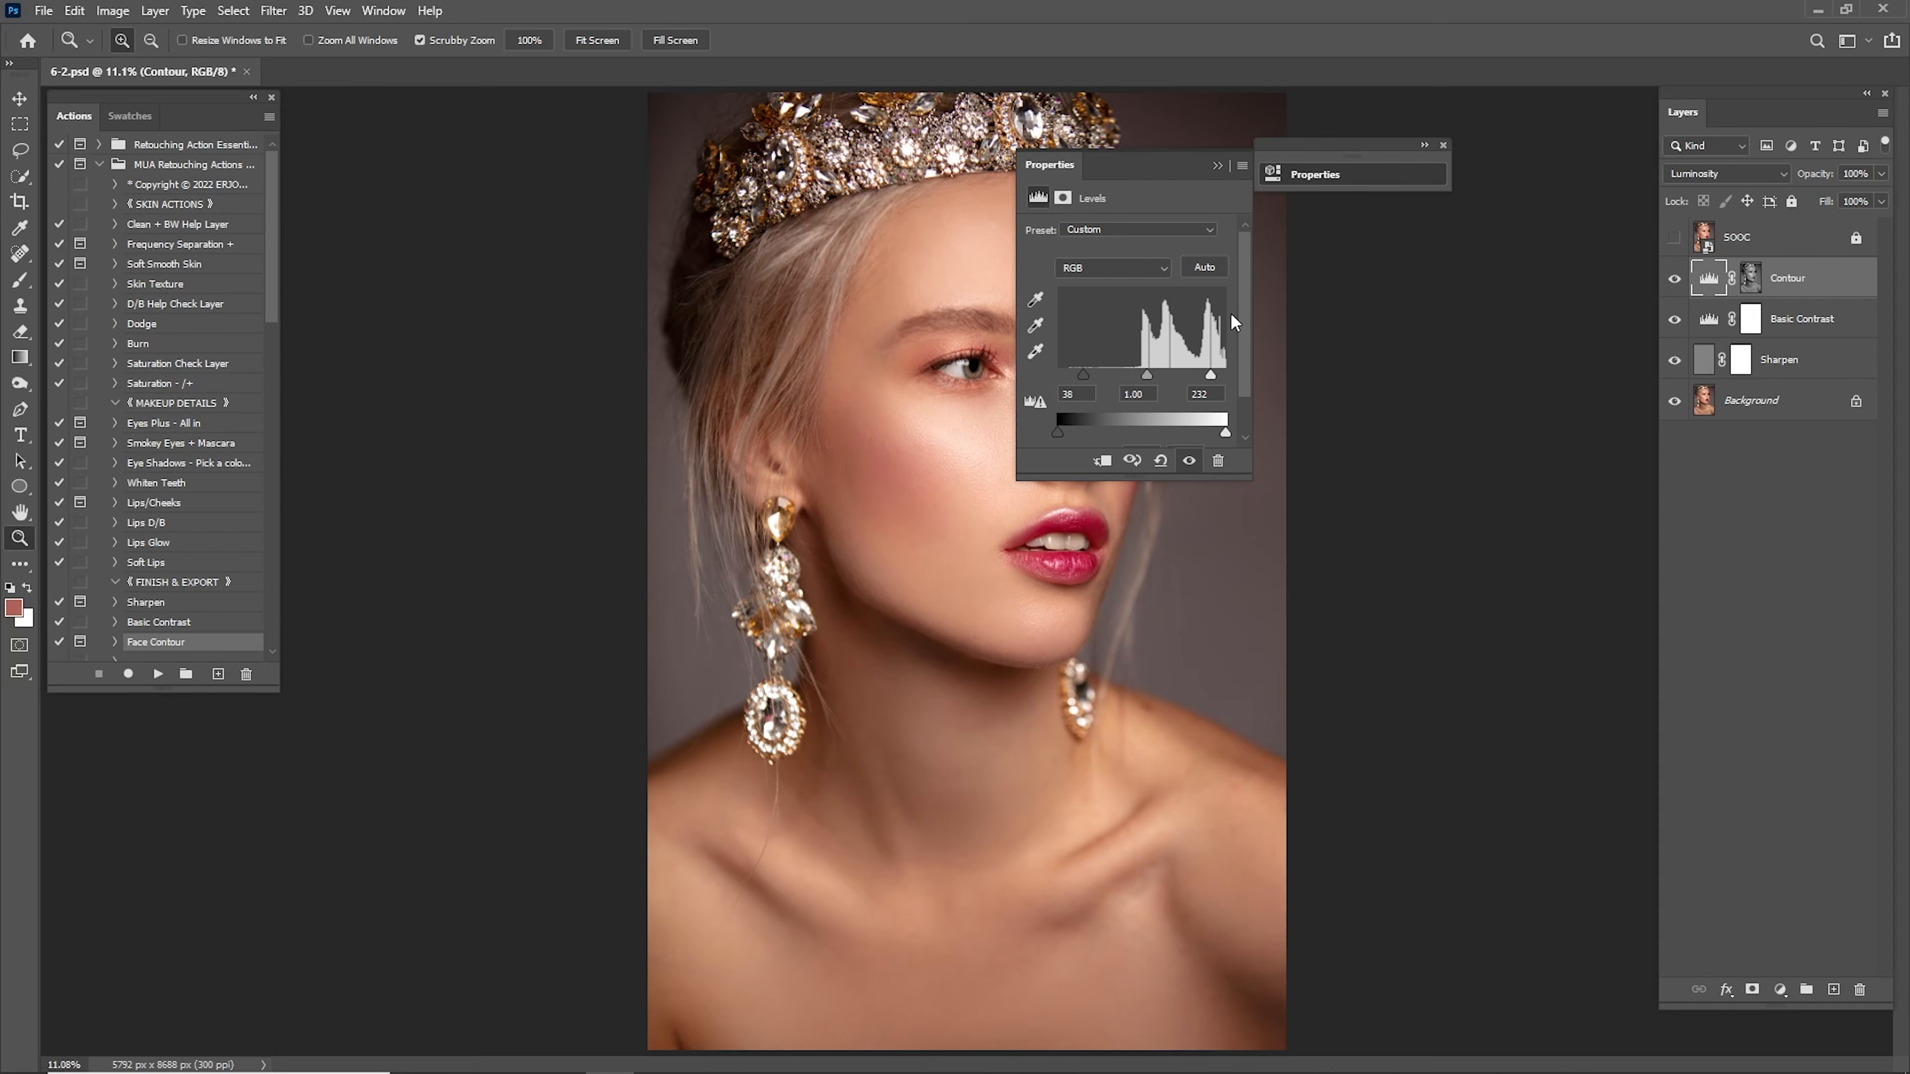
Check the adjusted Contour layer's effect, and set its opacity to 50%.
click(1675, 279)
drag(1824, 185, 1803, 189)
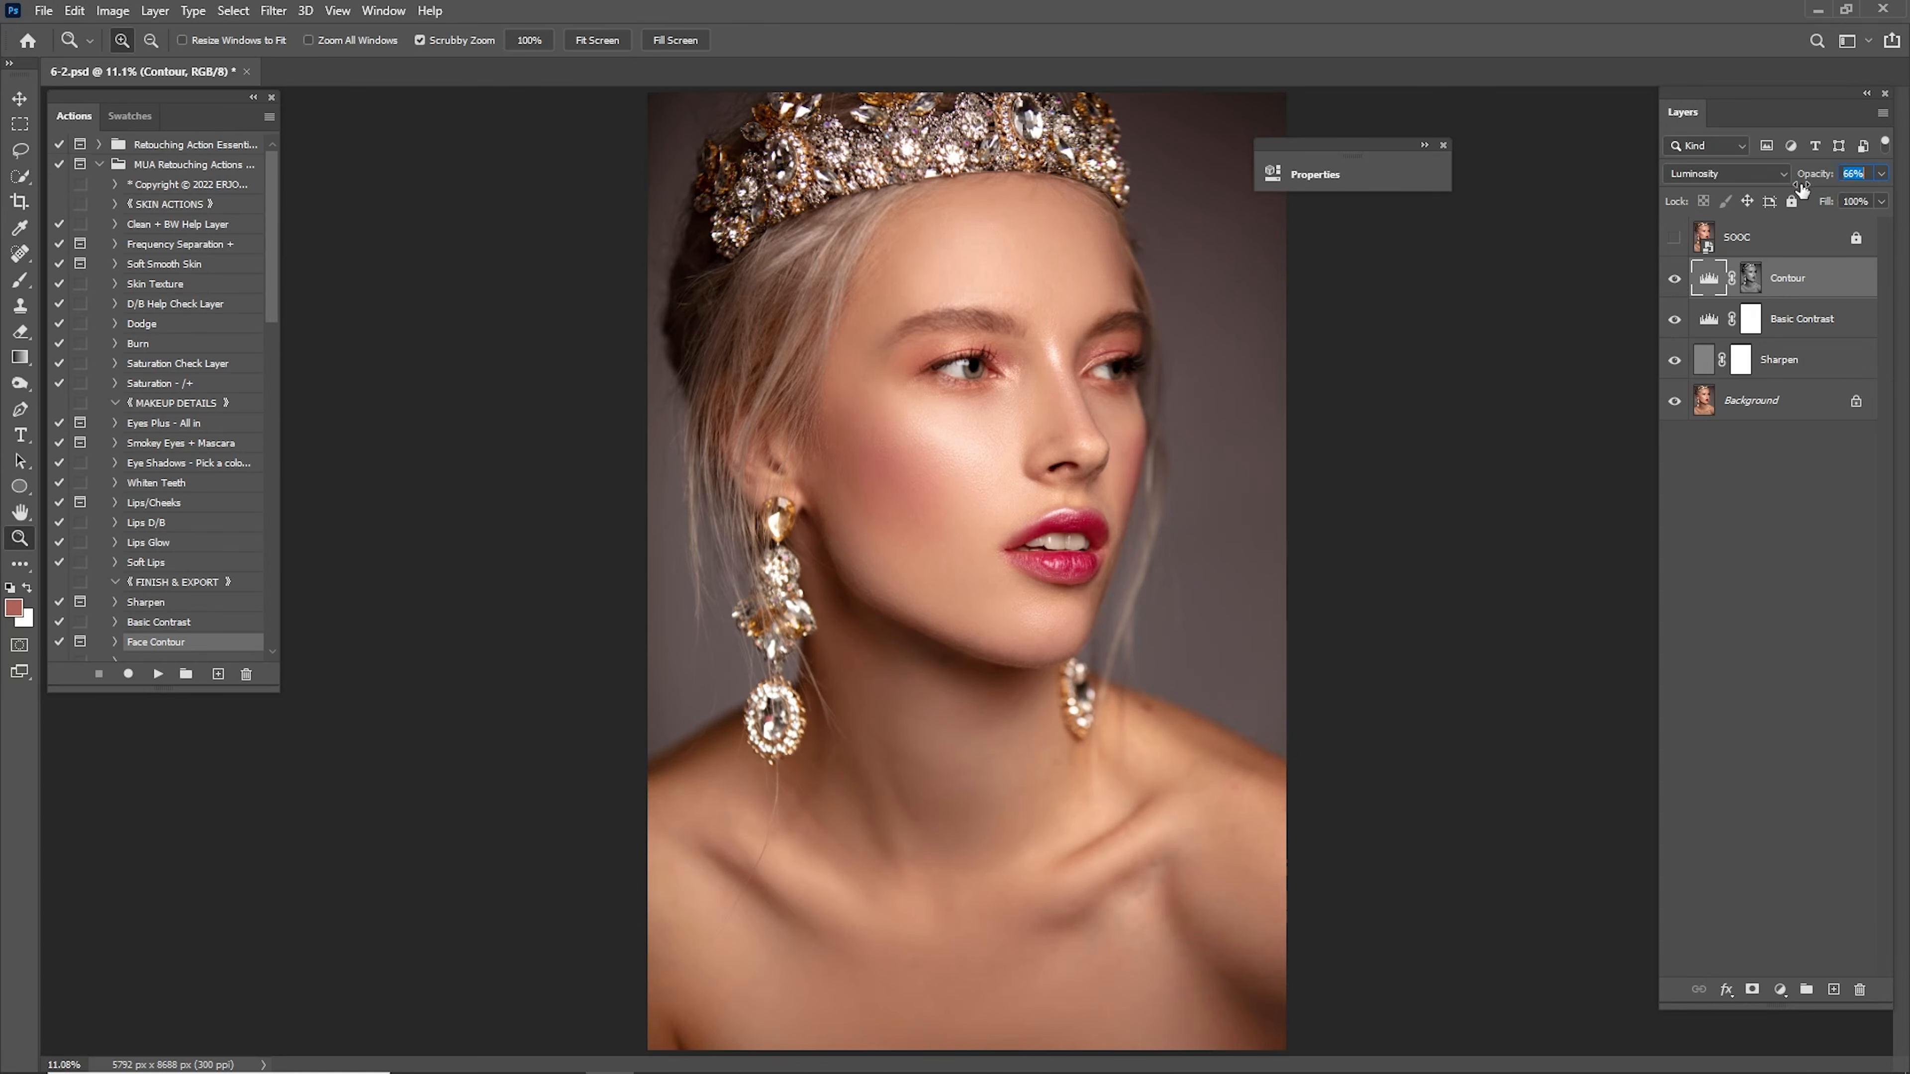
click(1809, 273)
drag(1867, 175, 1775, 136)
text(50)
key(Return)
Compare the finished retouch with the SOOC original, and merge the Contour, Basic Contrast and Sharpen layers into Background.
click(1678, 242)
click(1678, 242)
click(1678, 243)
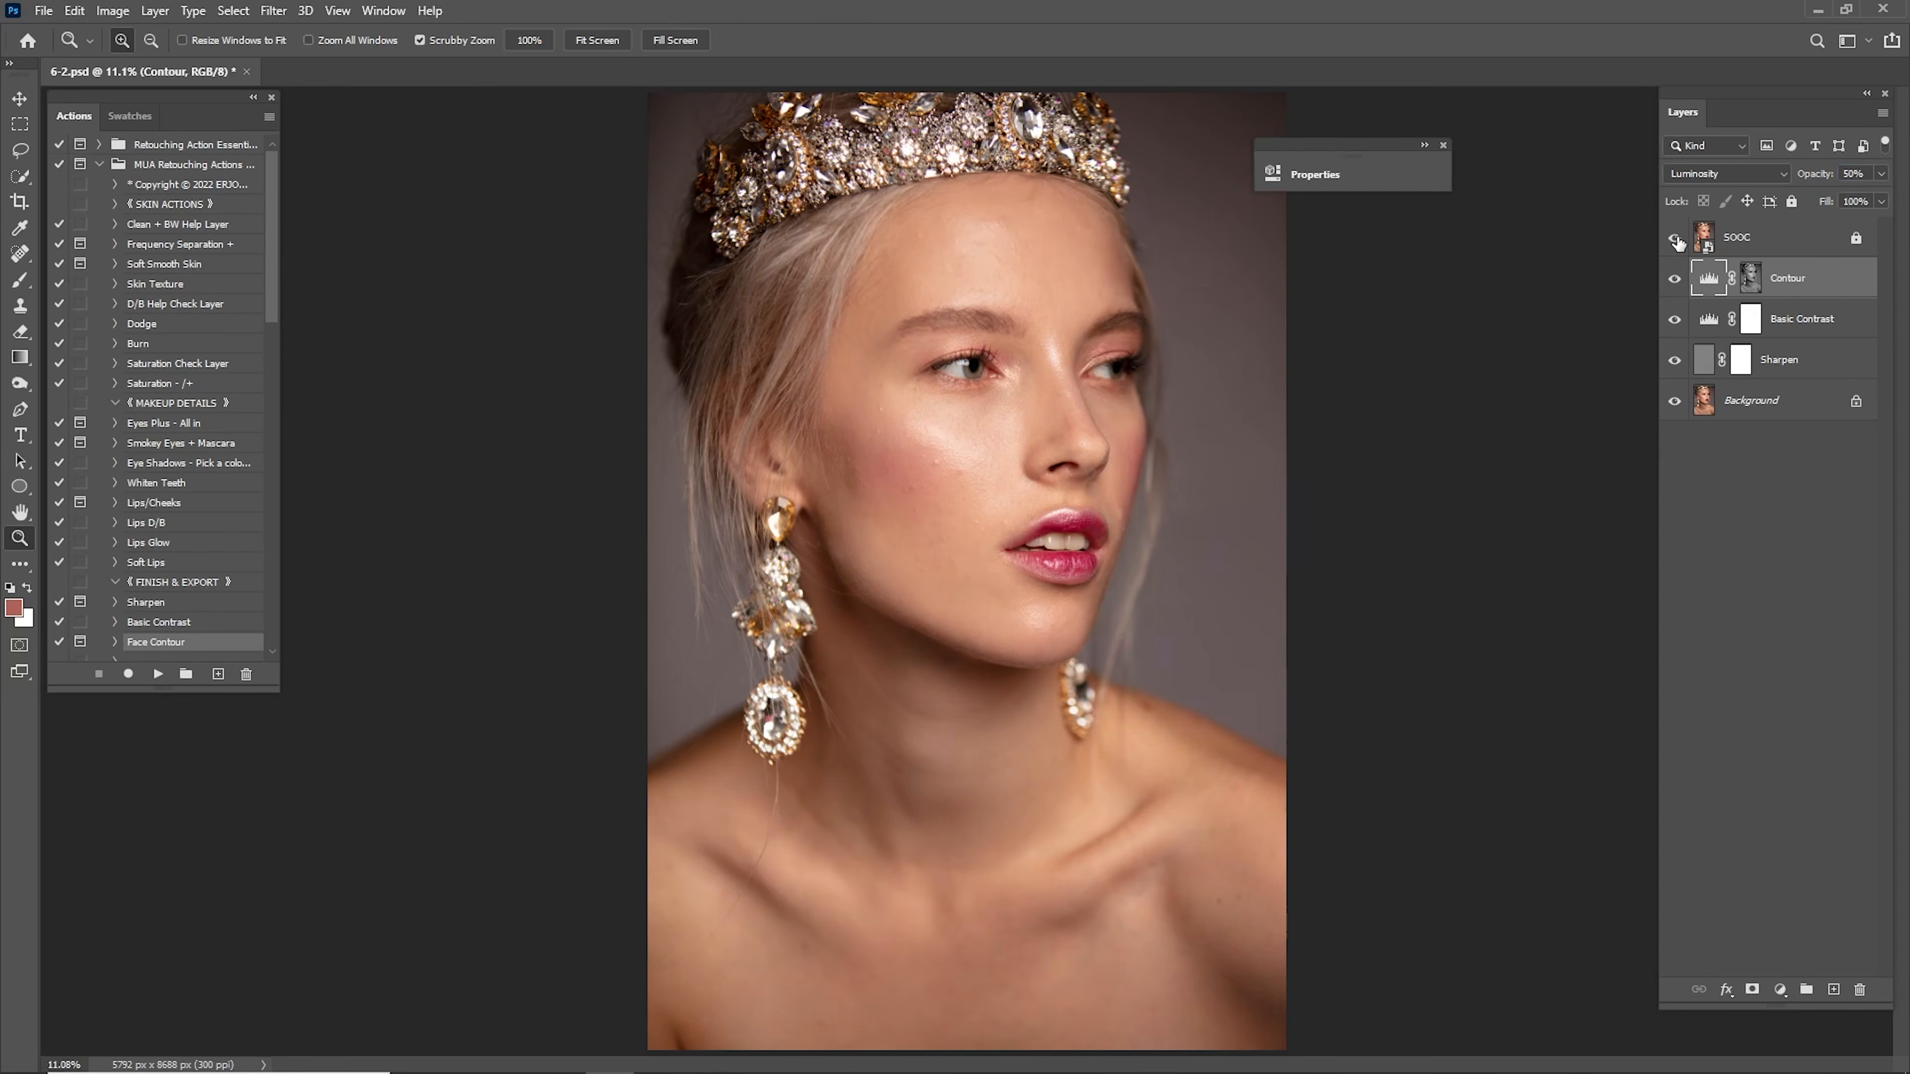
click(1678, 243)
shift+click(1753, 402)
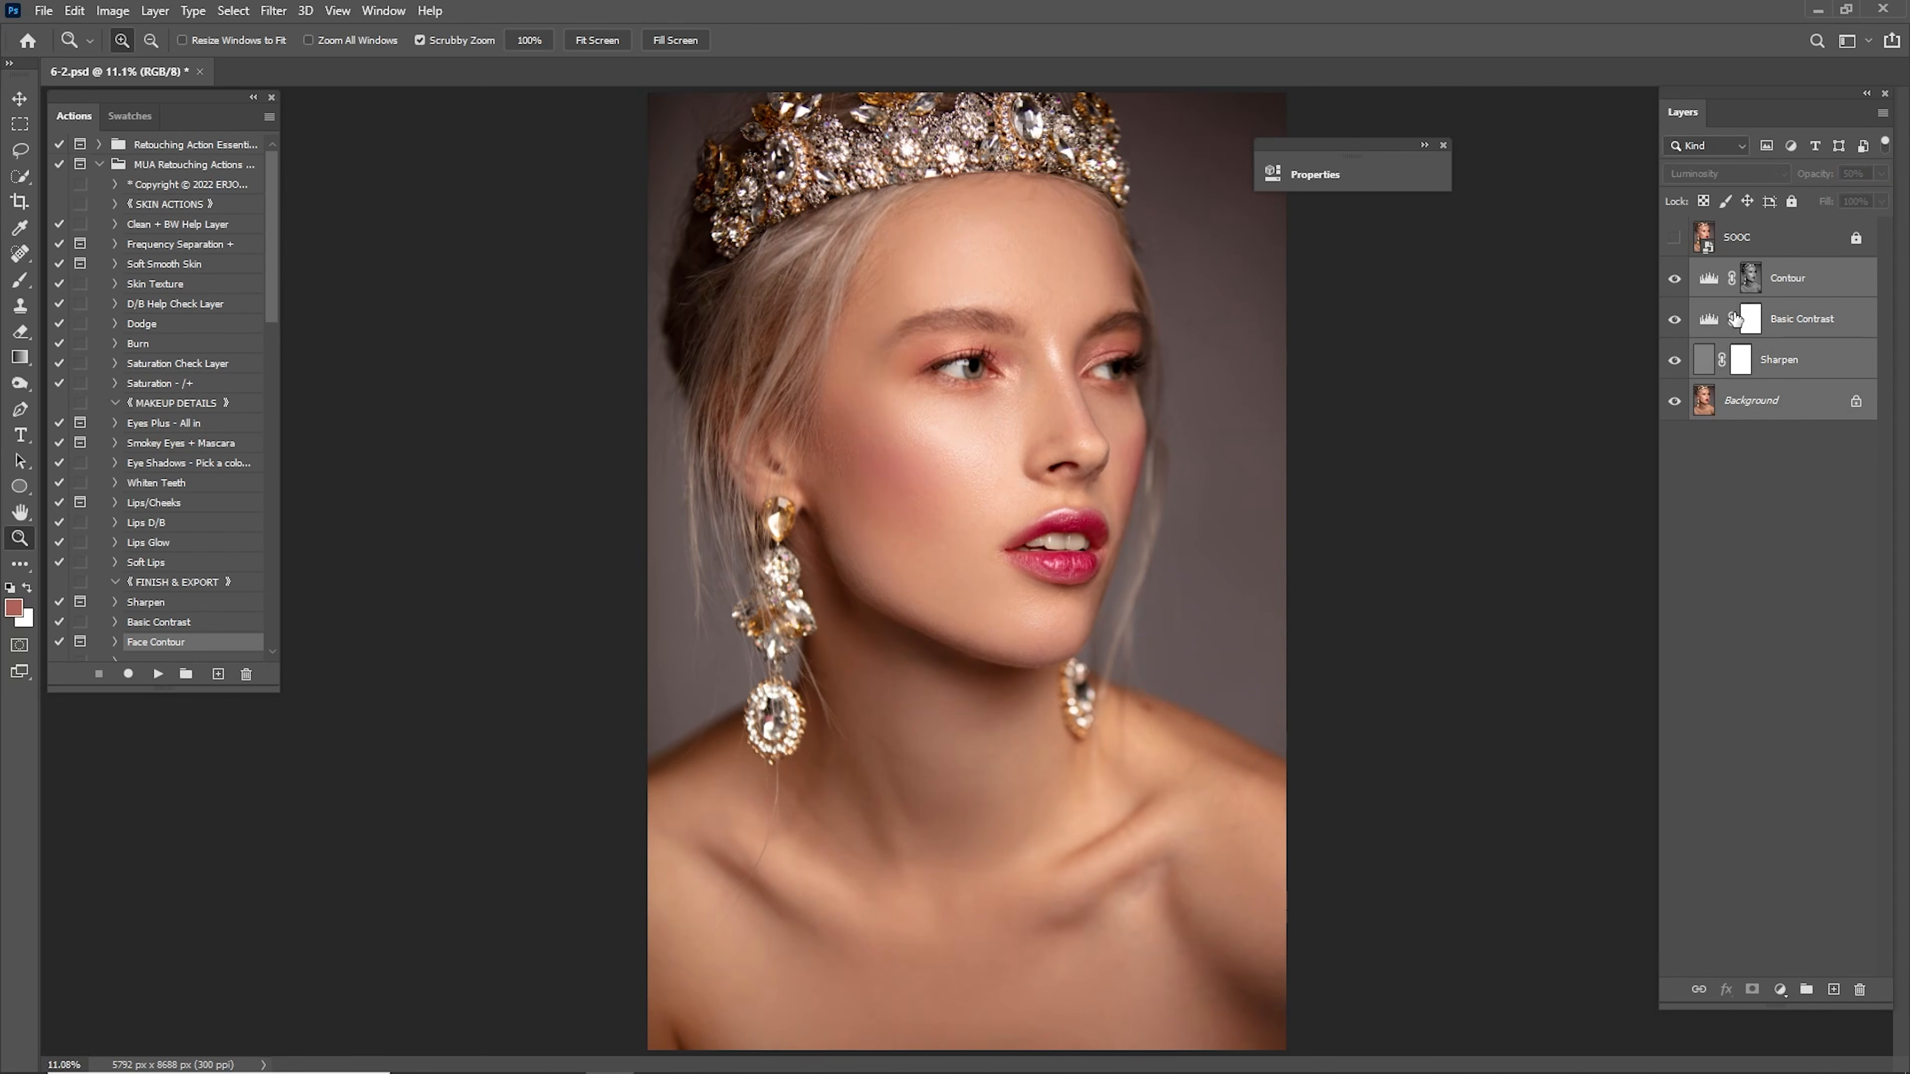
right_click(1775, 291)
click(1593, 822)
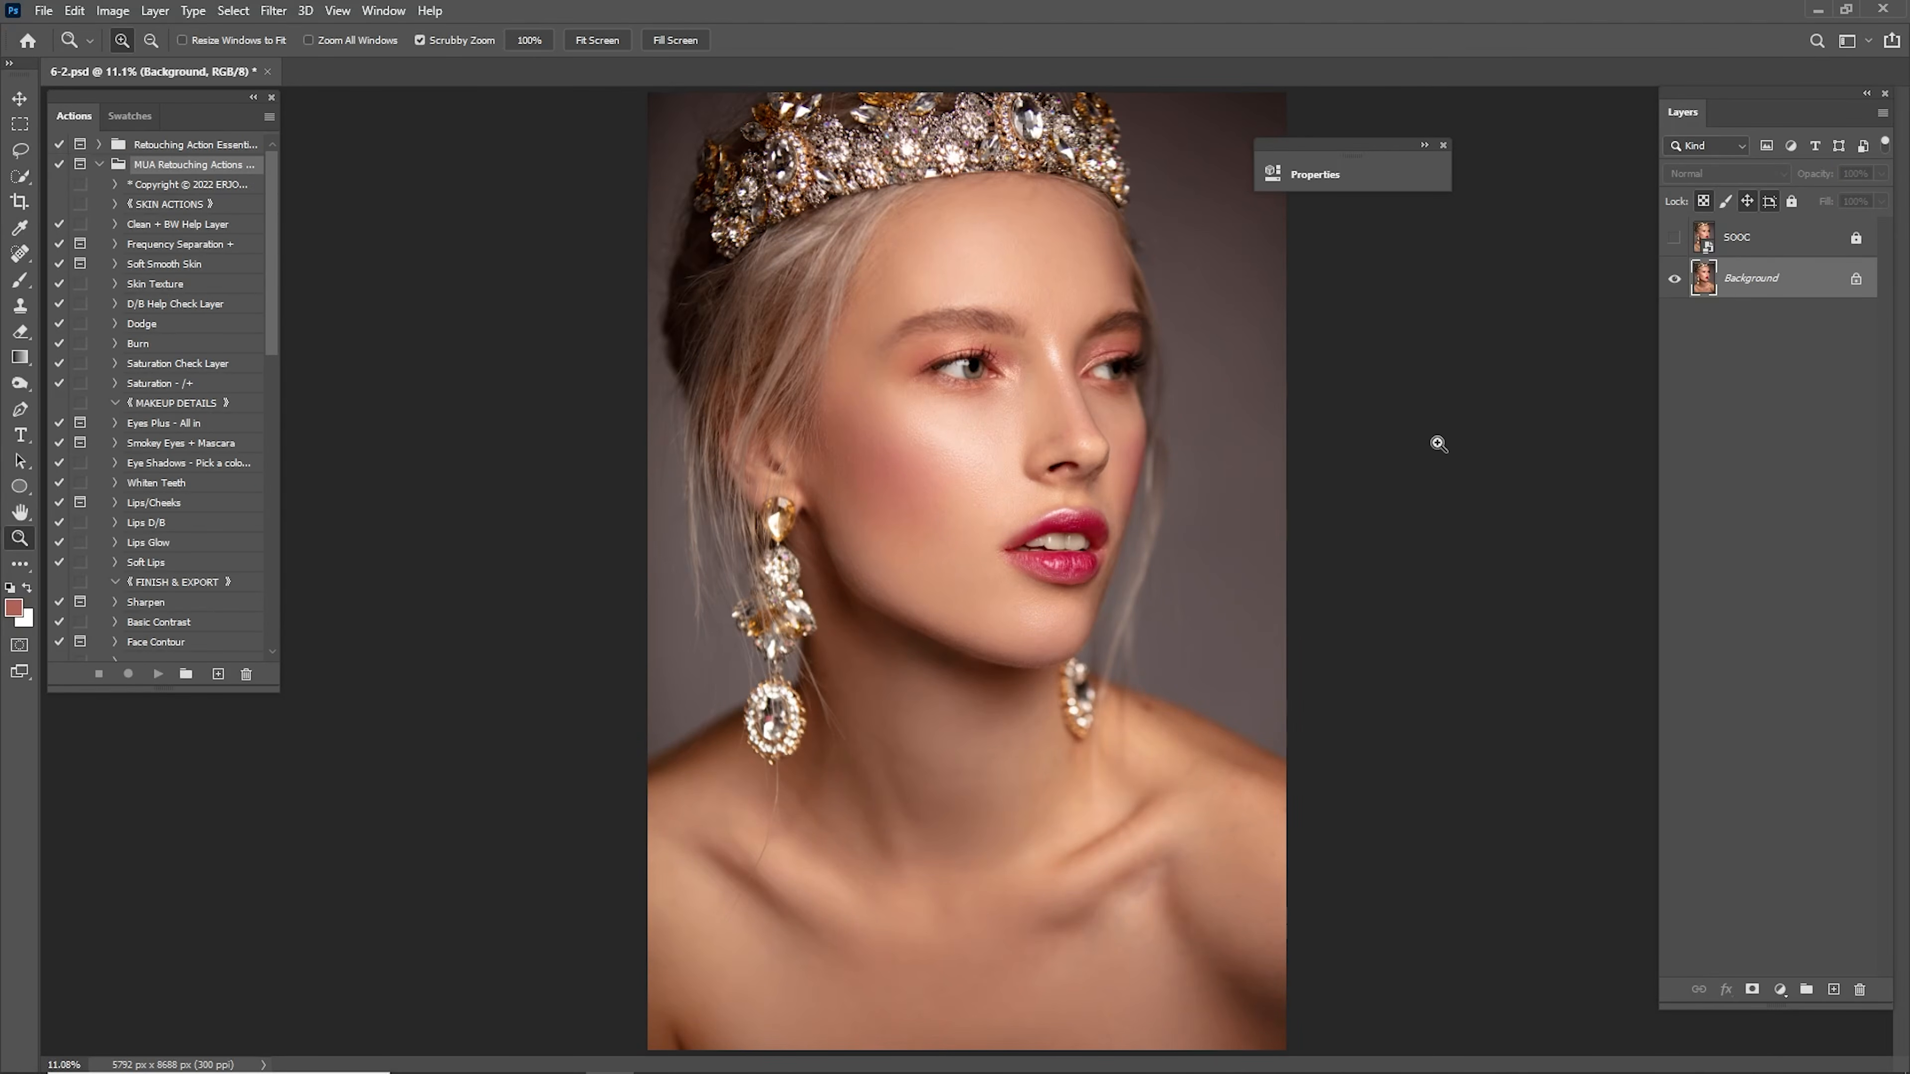
Try color grades from the Color Grade - White Skin action set, including CG 1 and CG - A4, and remove their layers.
click(99, 165)
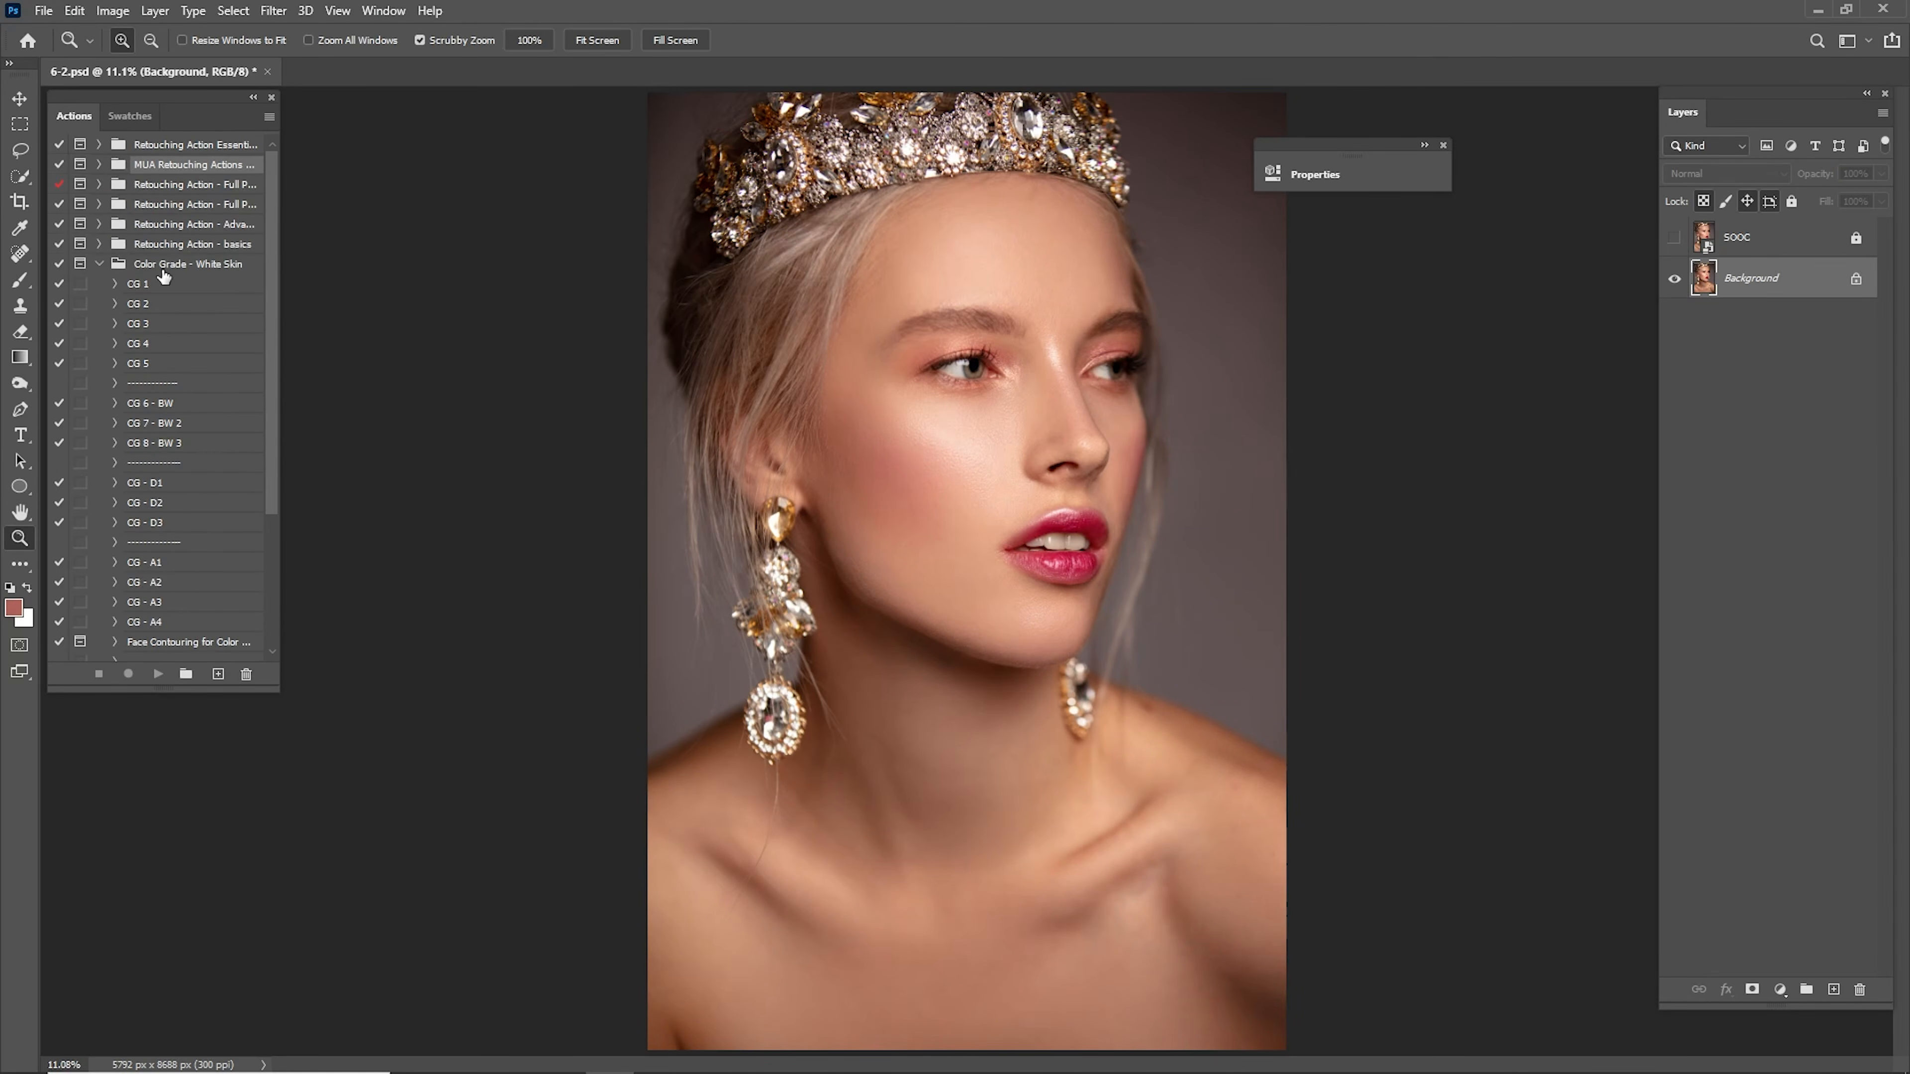
click(166, 269)
click(164, 286)
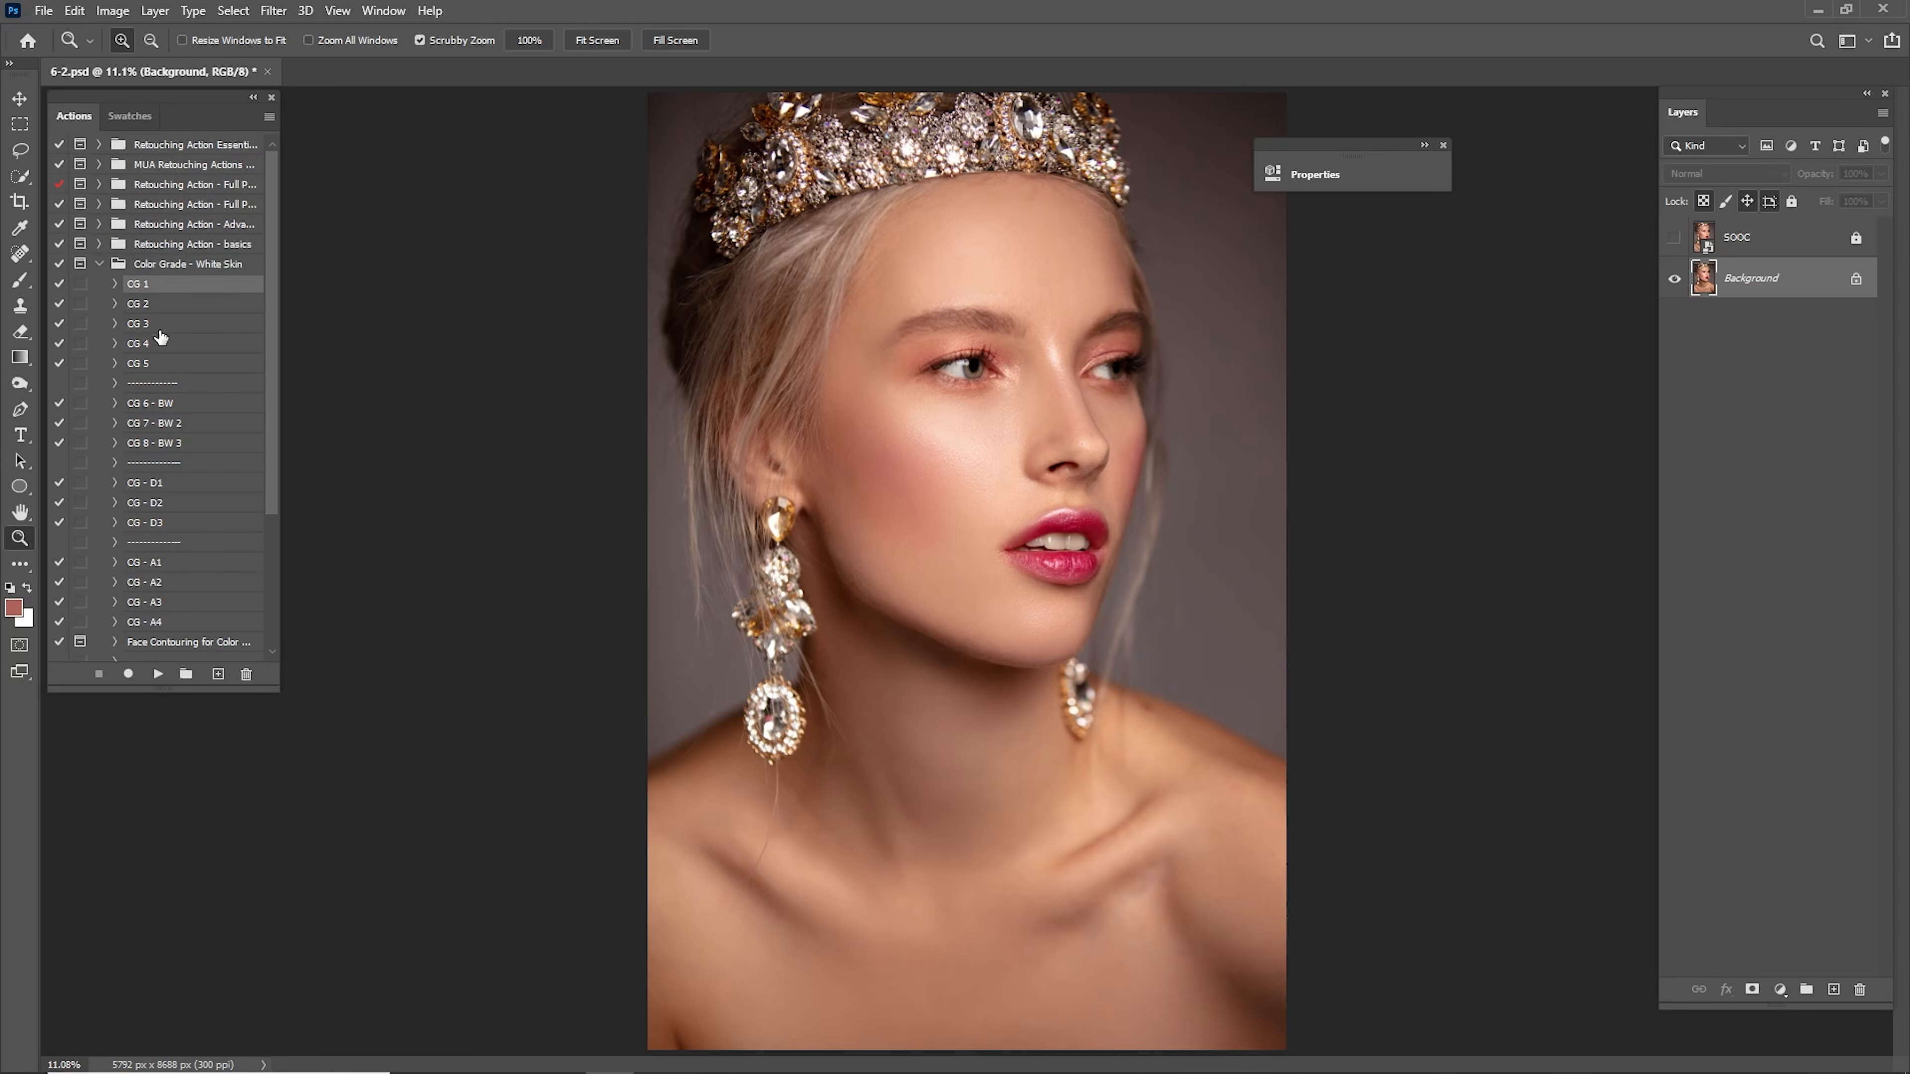
click(160, 674)
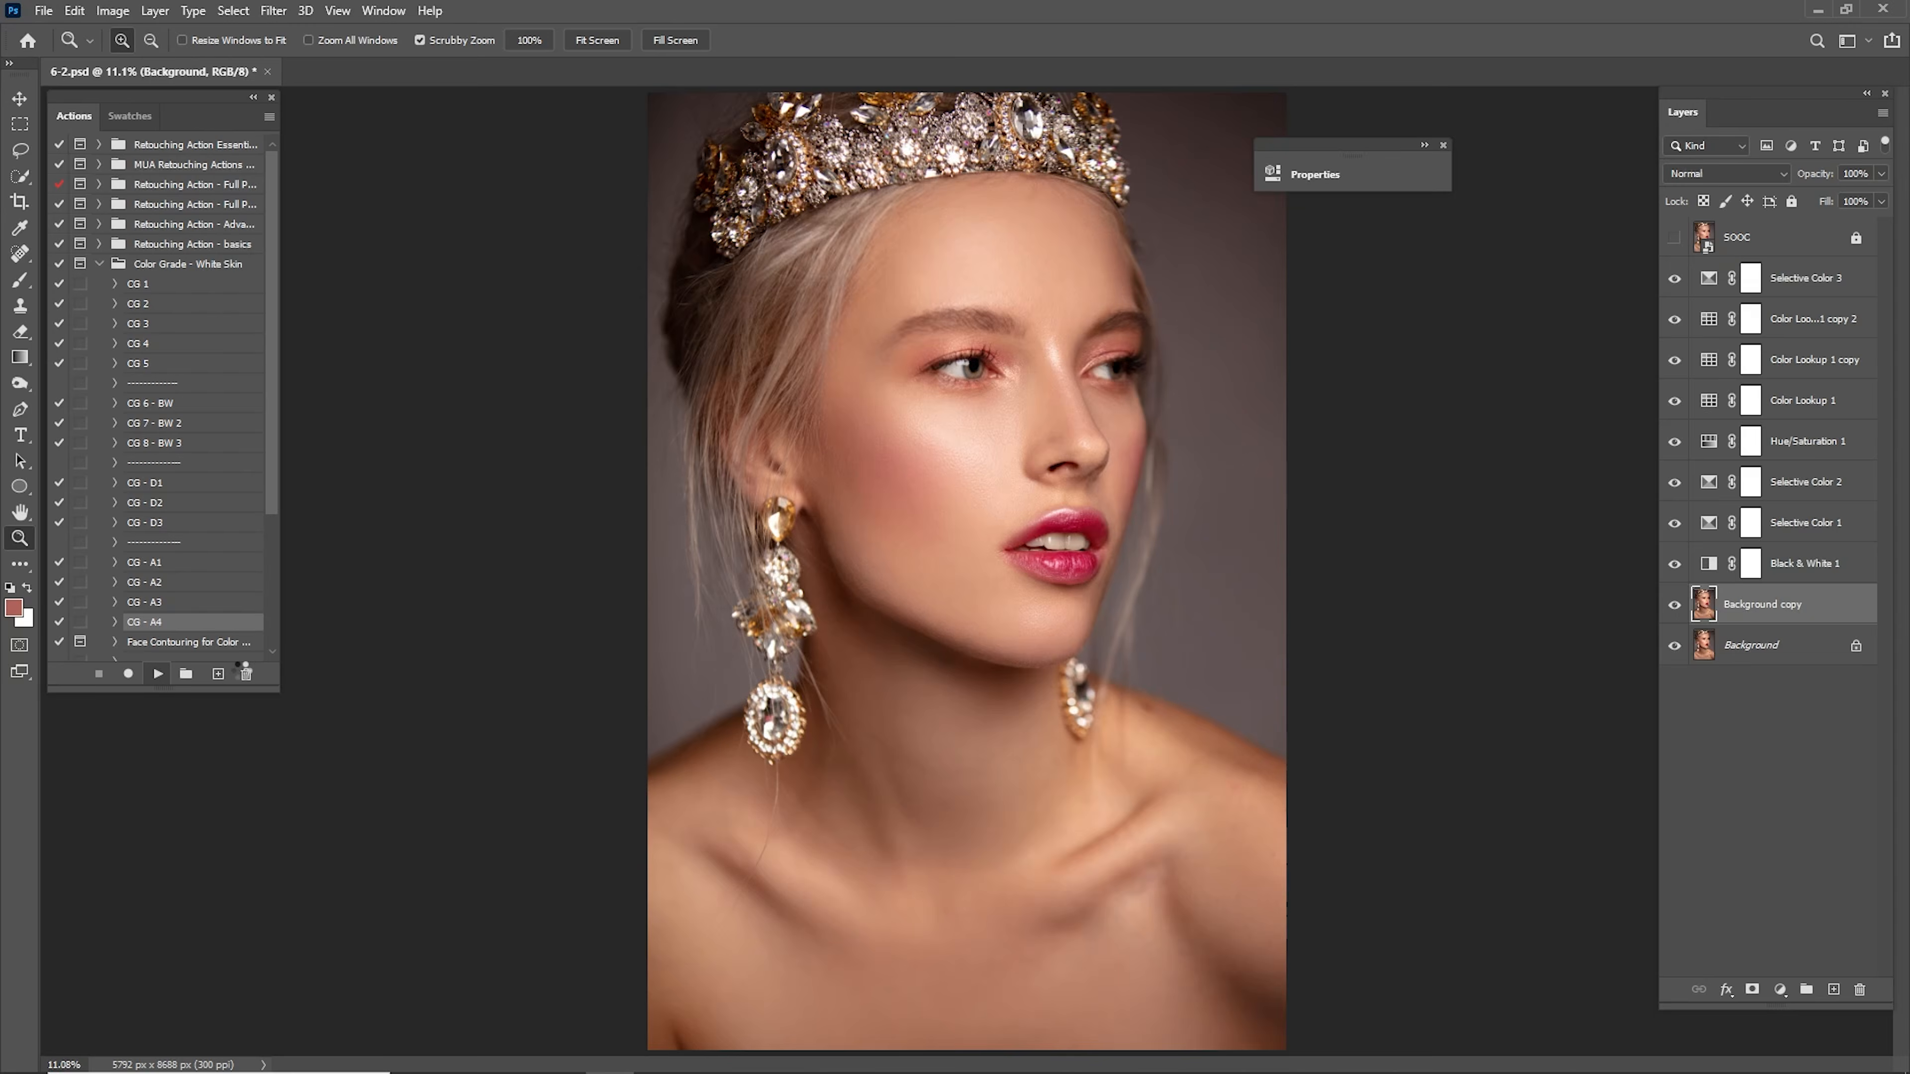
key(Delete)
Run the CG 5 color grade action on the portrait.
click(158, 364)
click(158, 674)
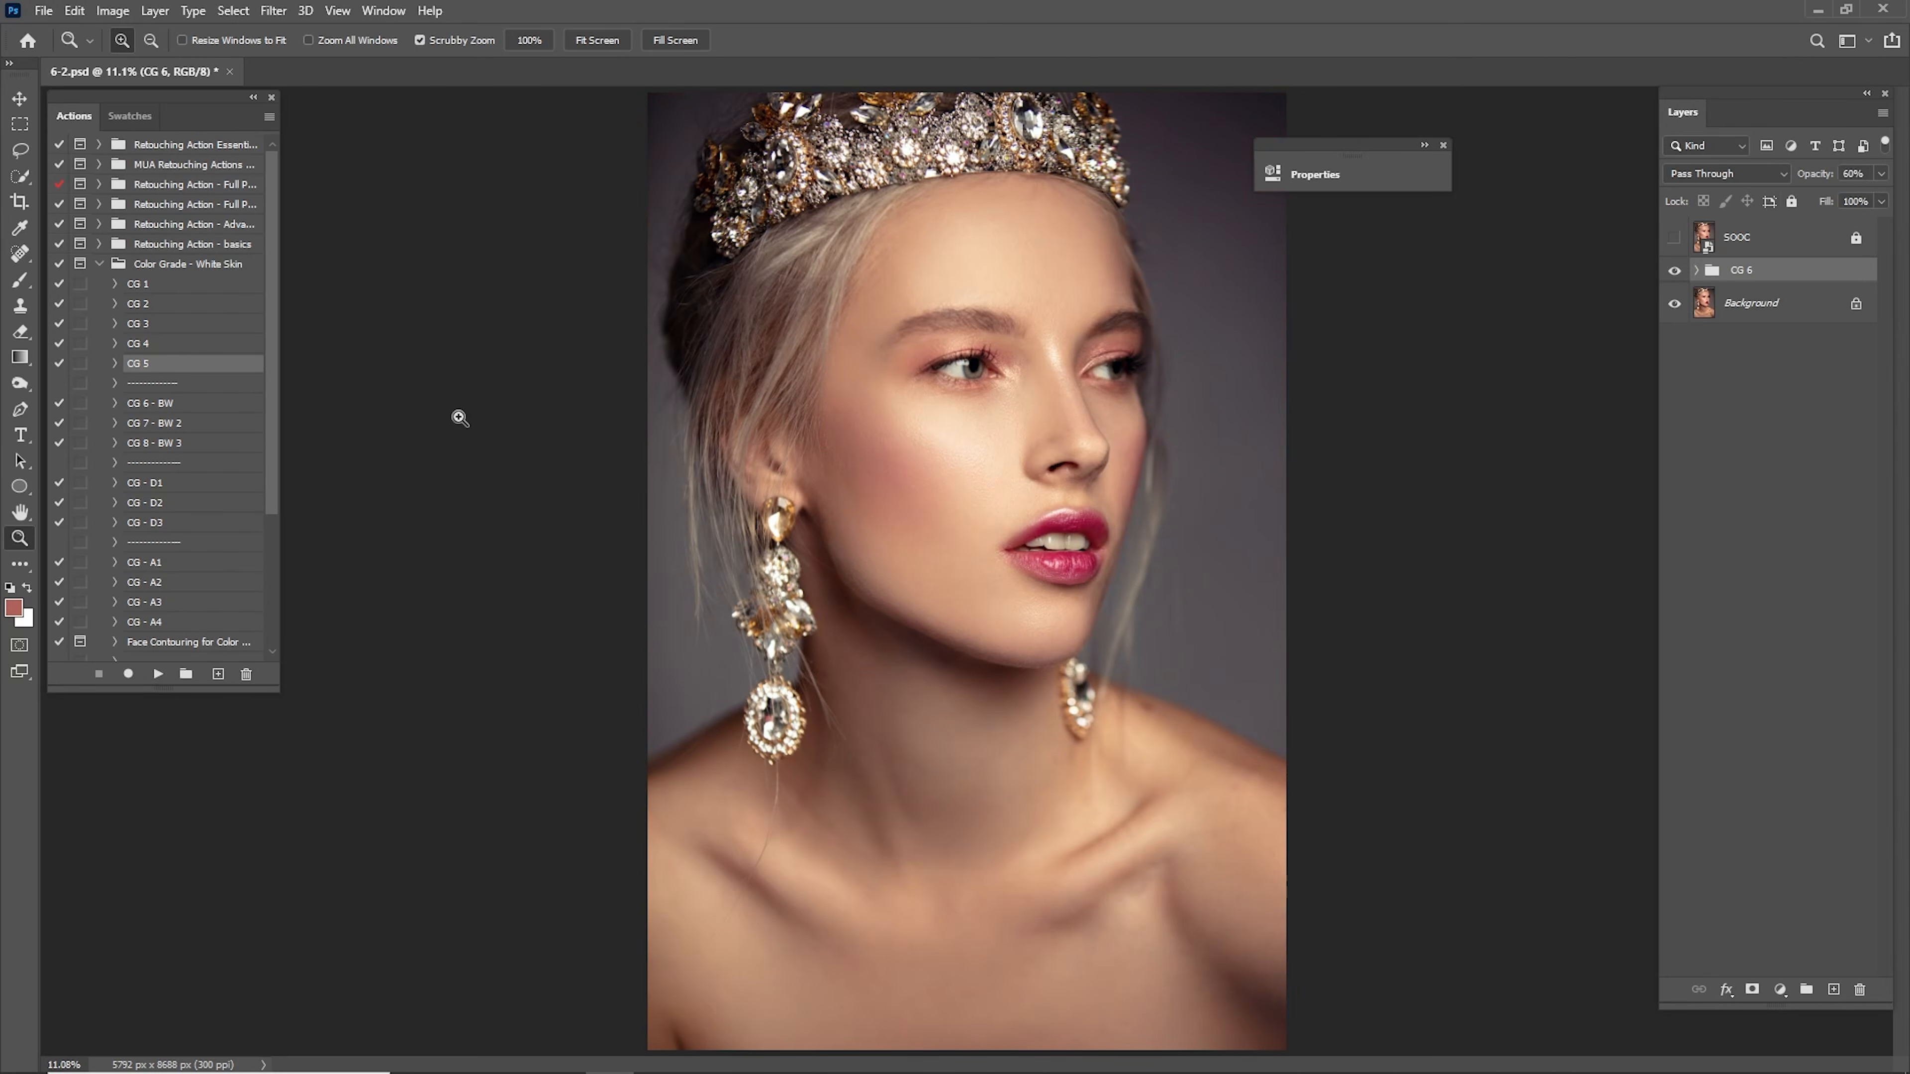
Review the CG 6 group's adjustment layers, enabling them one by one from Selective Color 1 to Color Balance 1.
click(1698, 272)
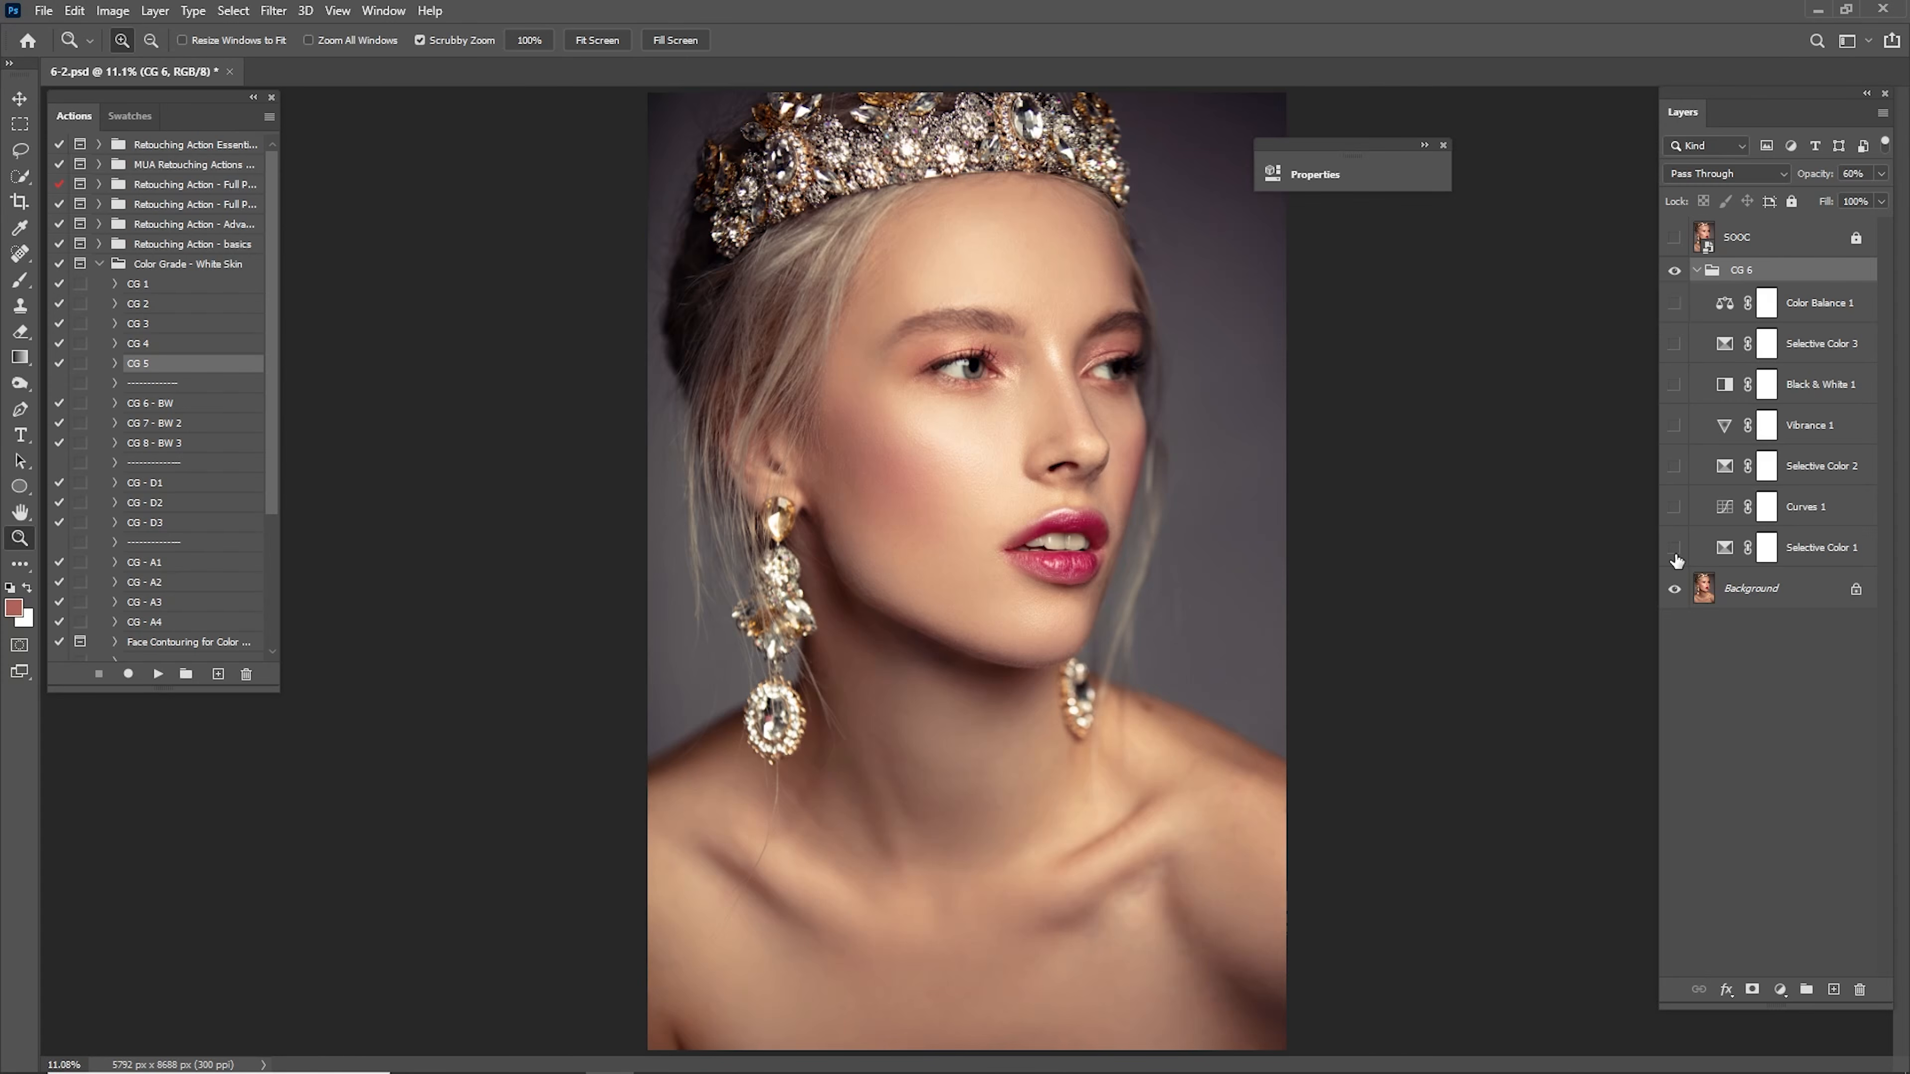
click(1767, 562)
click(1673, 509)
click(1767, 519)
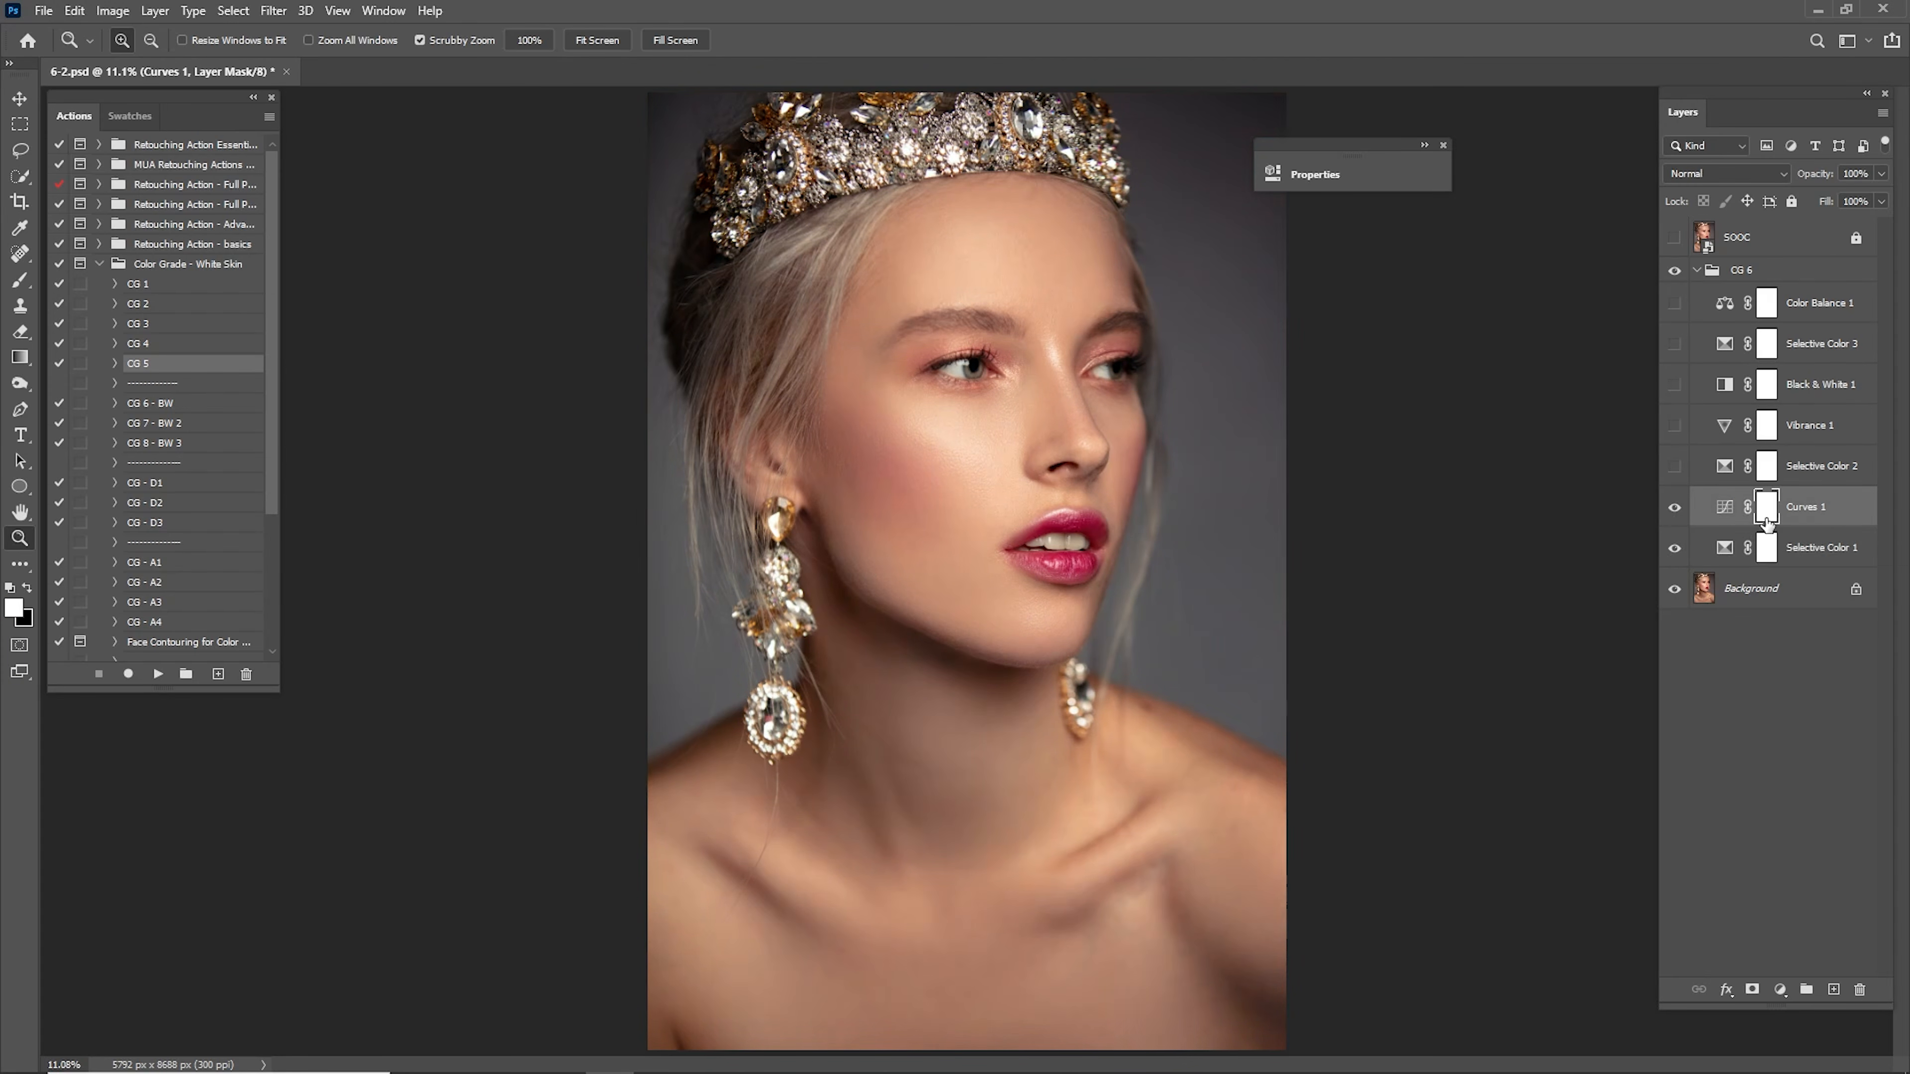
click(1675, 468)
click(1769, 471)
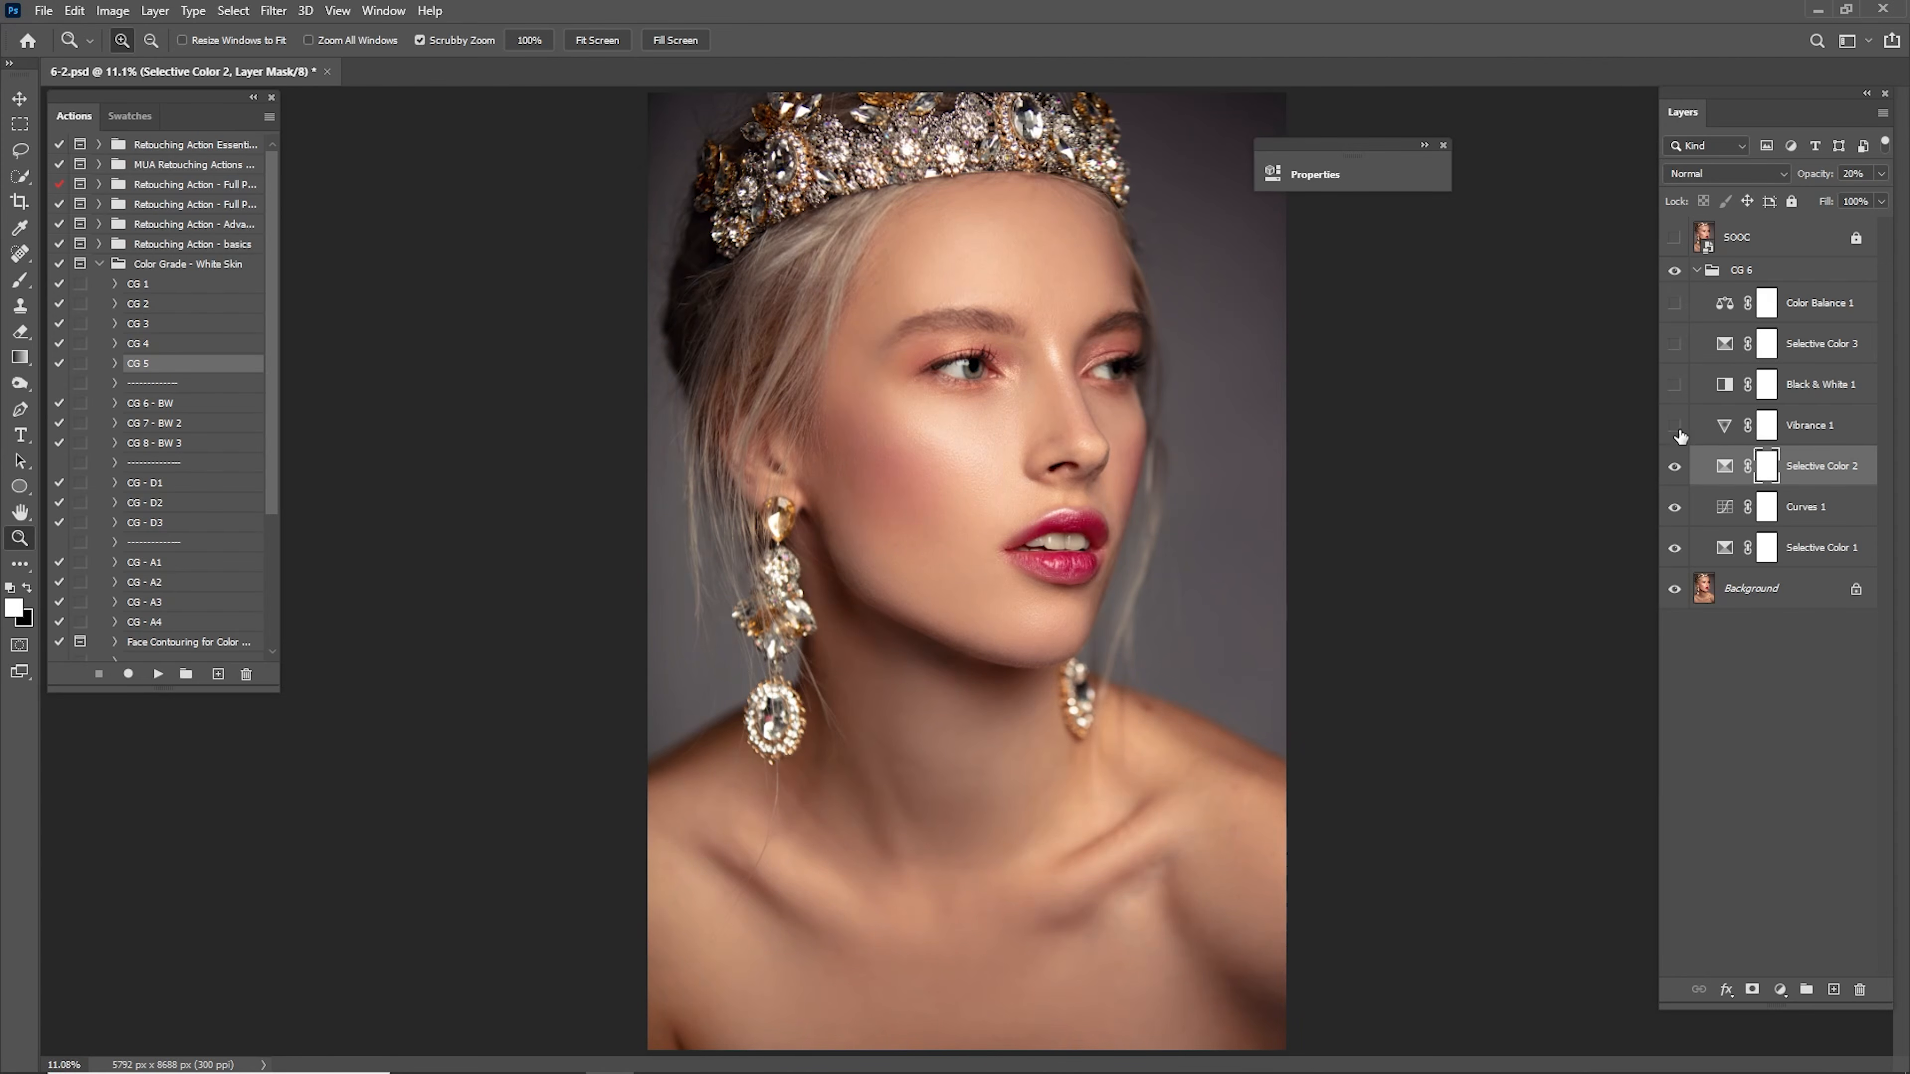
click(1676, 429)
click(1767, 431)
click(1676, 386)
click(1769, 394)
click(1678, 345)
click(1767, 347)
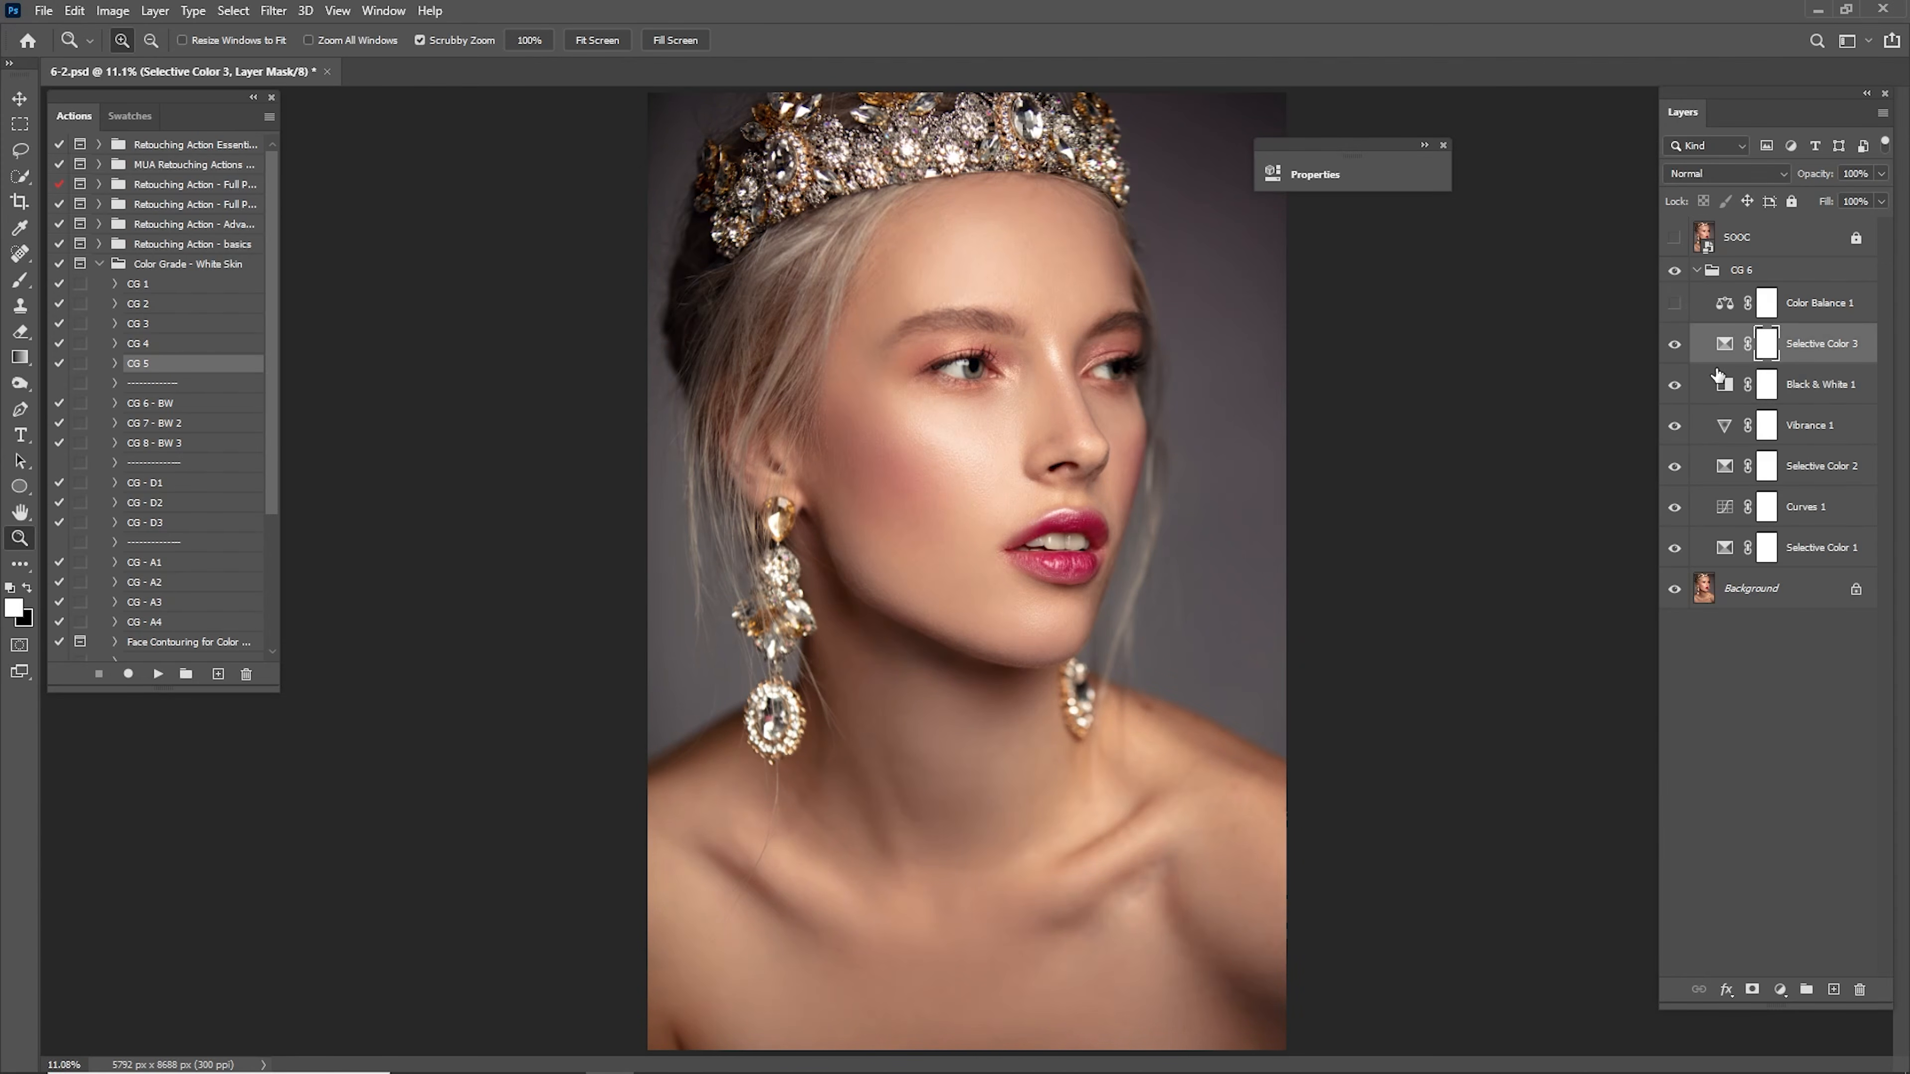
click(1675, 304)
click(1767, 304)
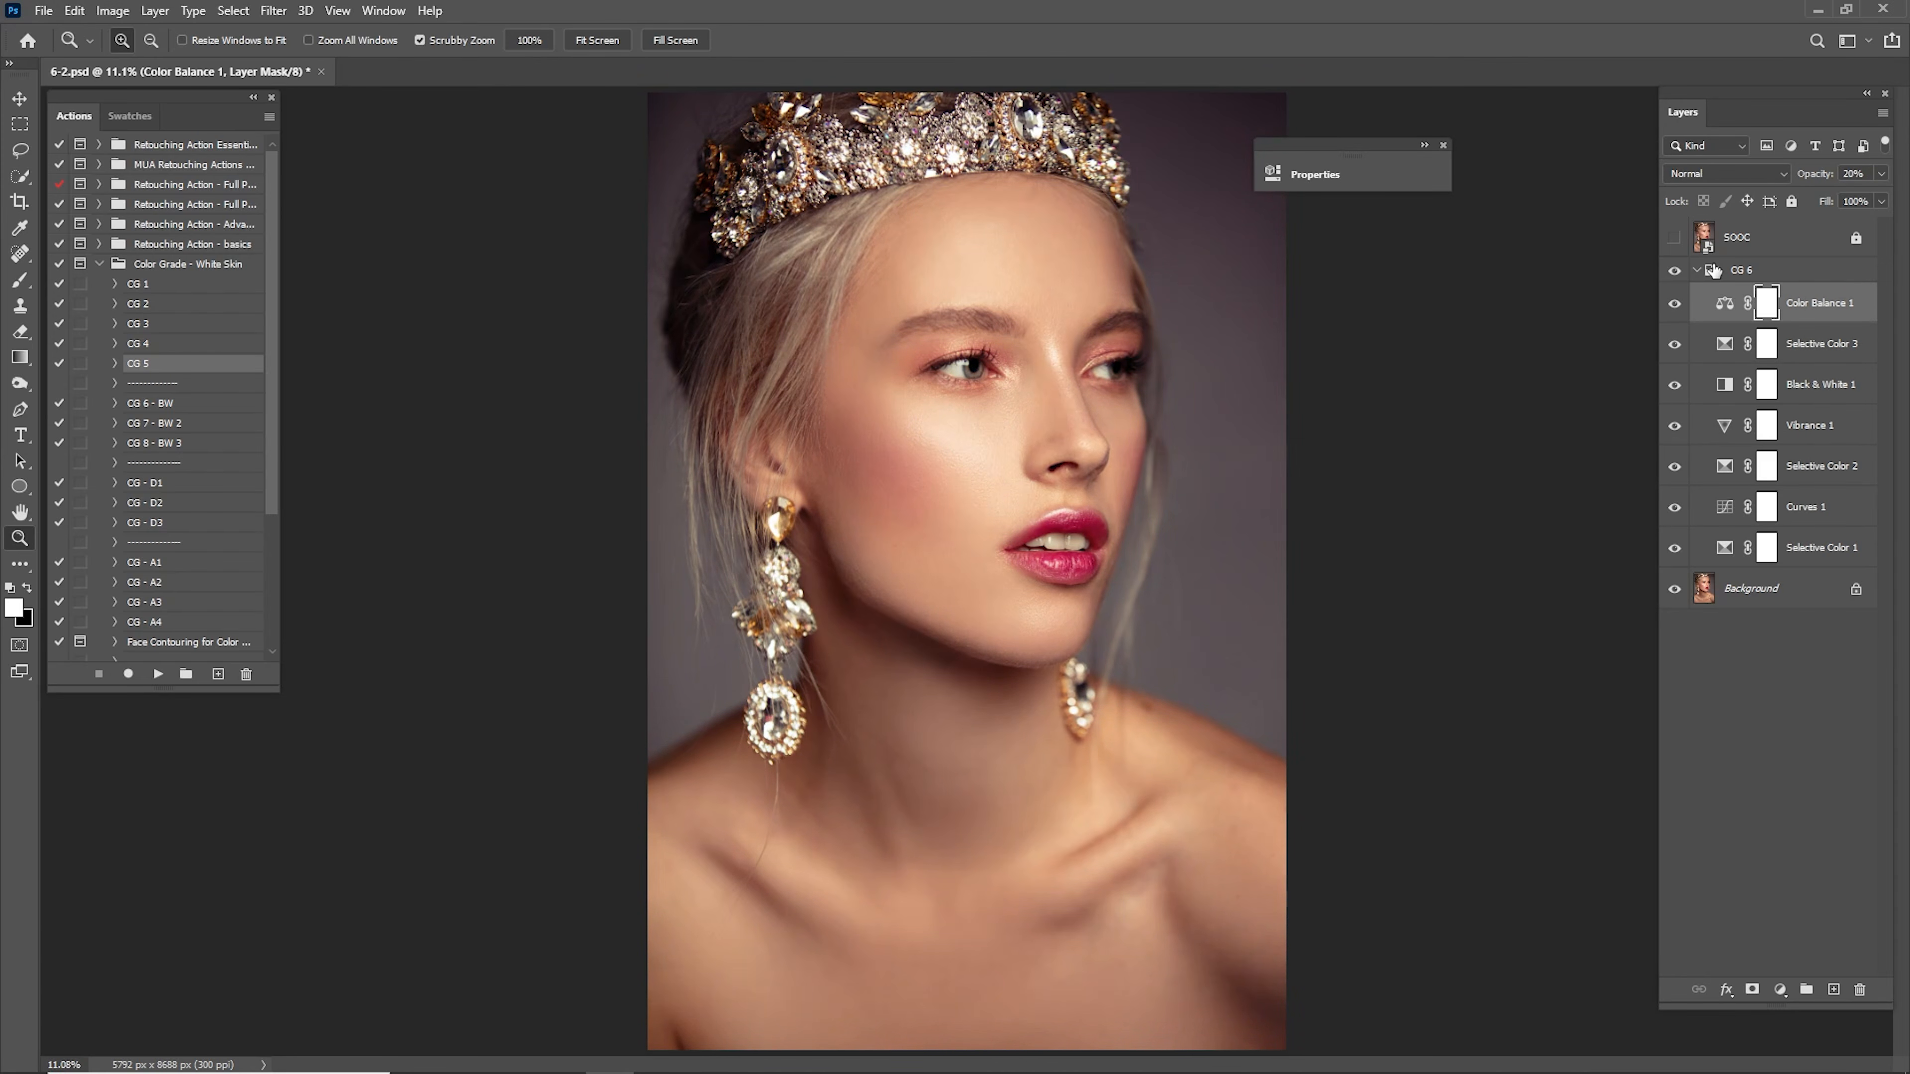
click(1697, 269)
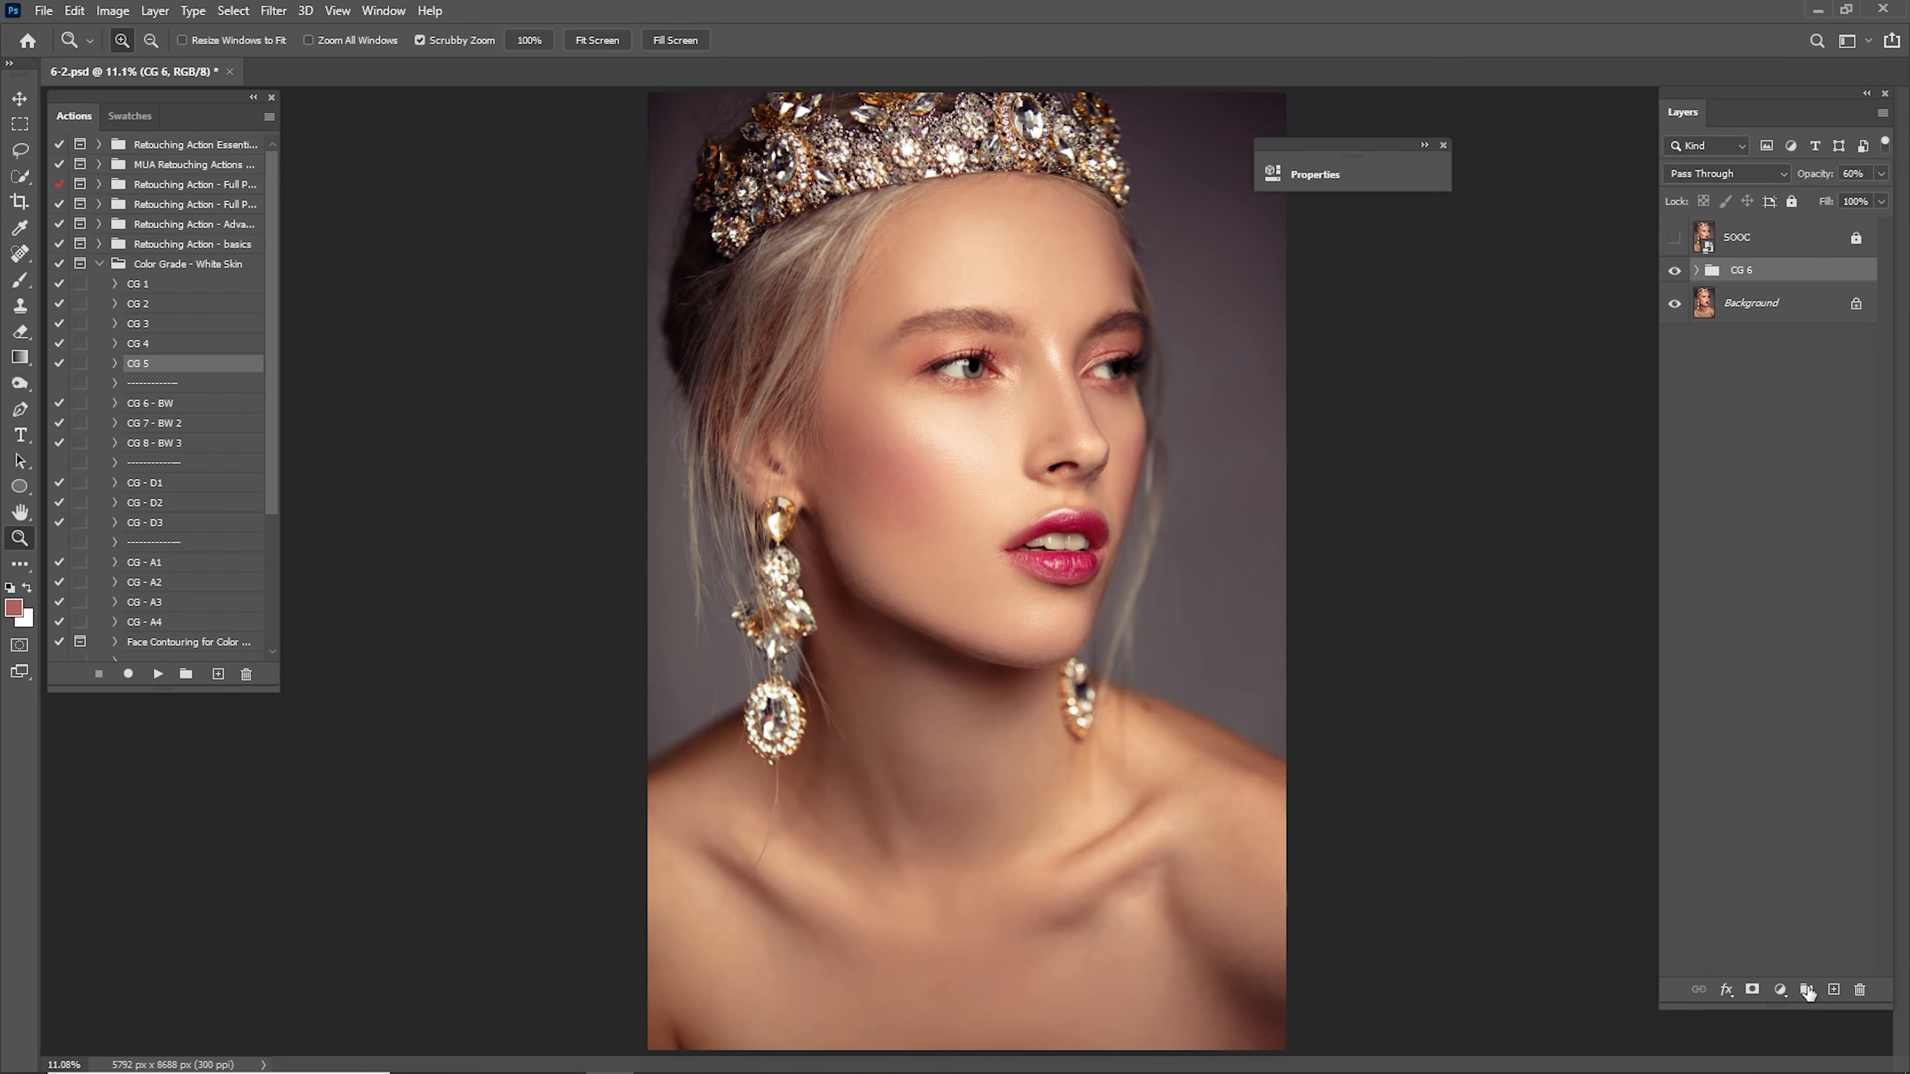
Add a Color Balance adjustment with Highlights at Cyan–Red +9 and Yellow–Blue -13, check its effect, and set its opacity to 20%.
click(1780, 990)
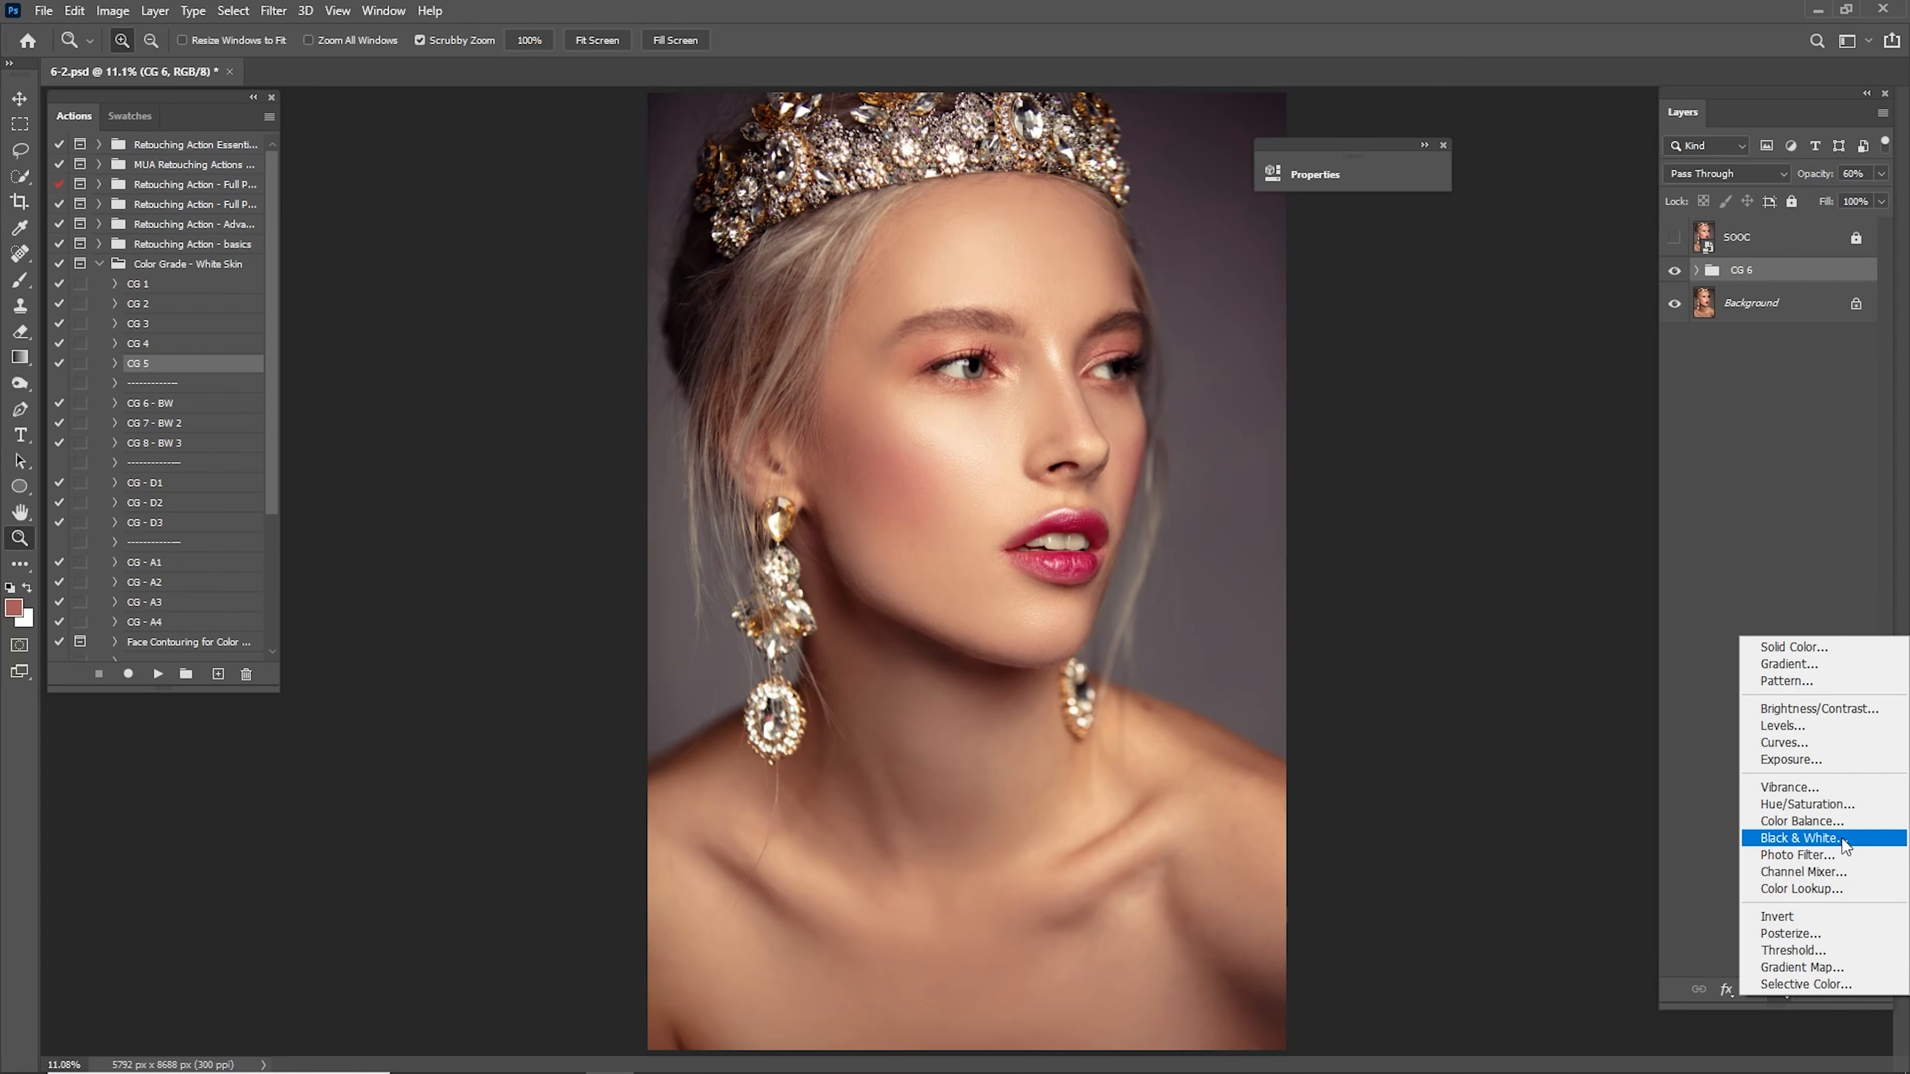
click(1842, 820)
drag(1324, 182, 1447, 168)
click(1402, 229)
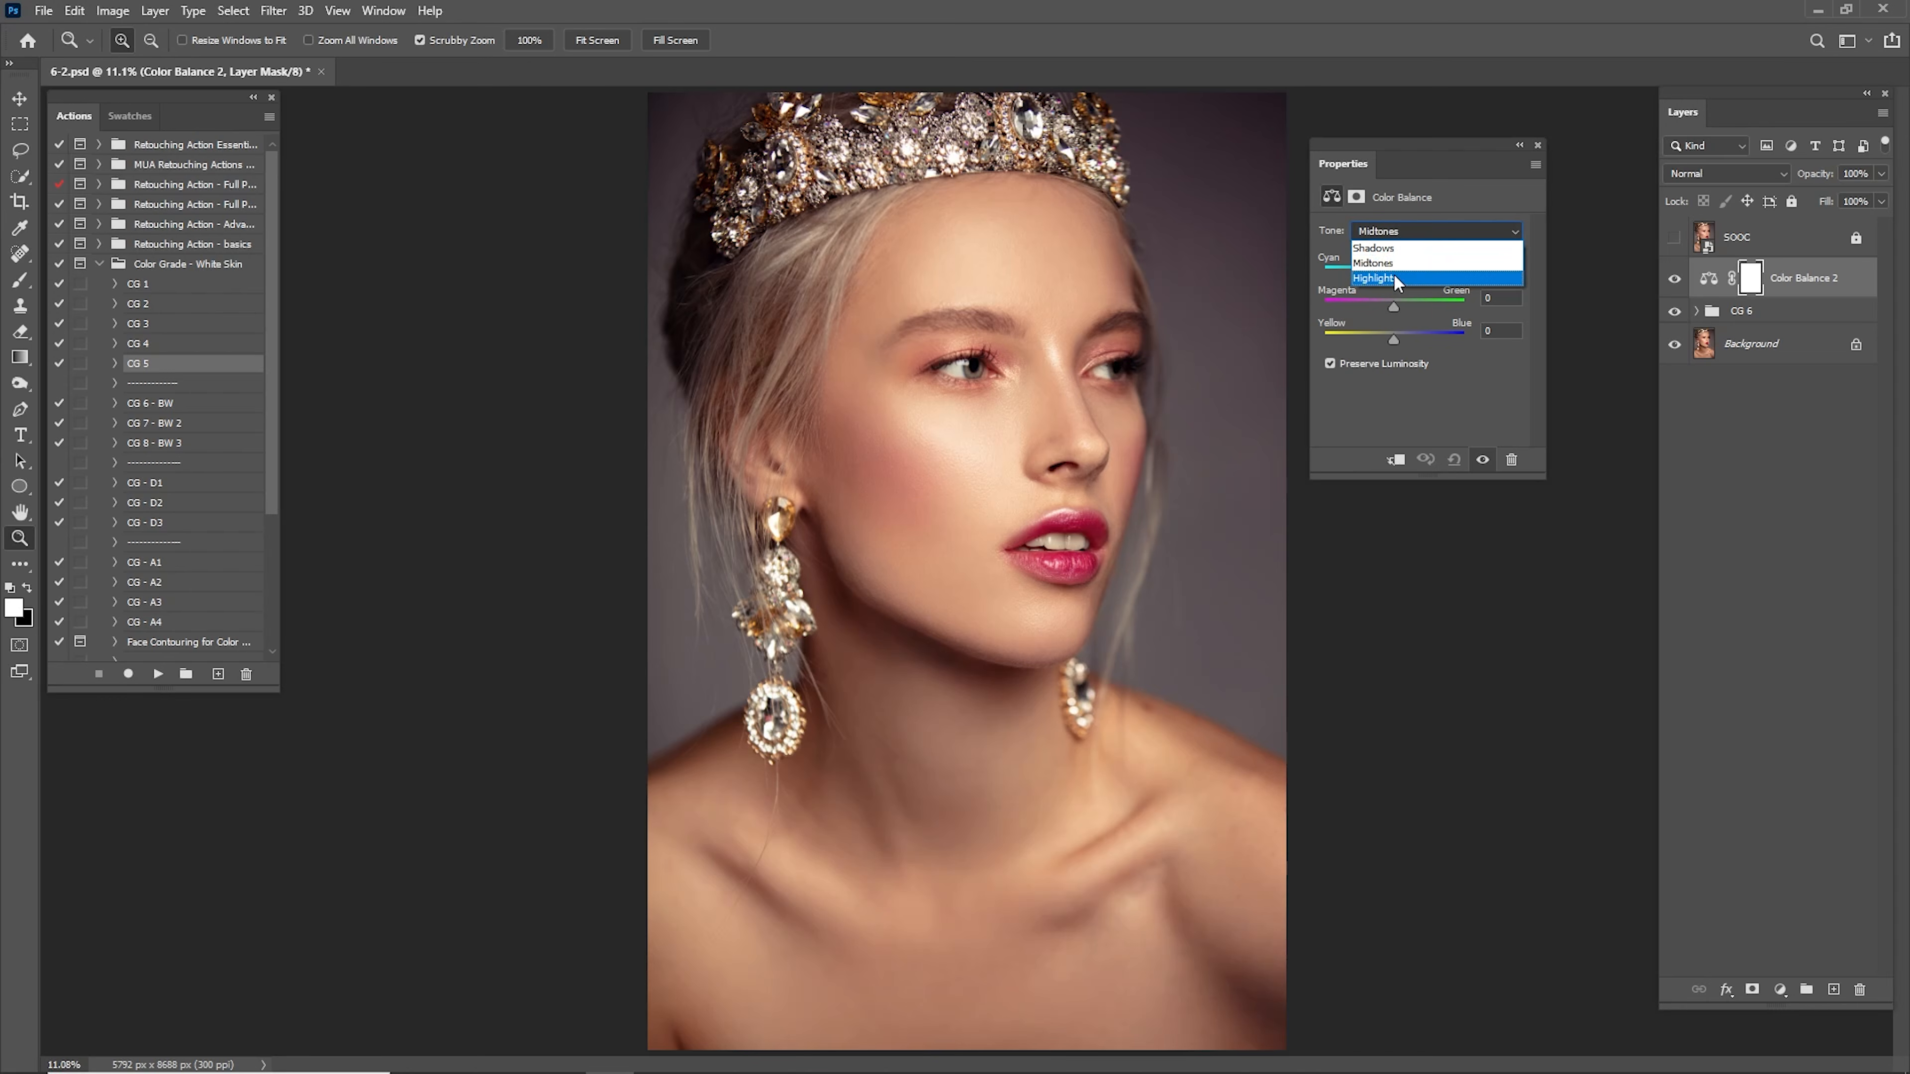
click(1394, 279)
drag(1392, 339, 1397, 277)
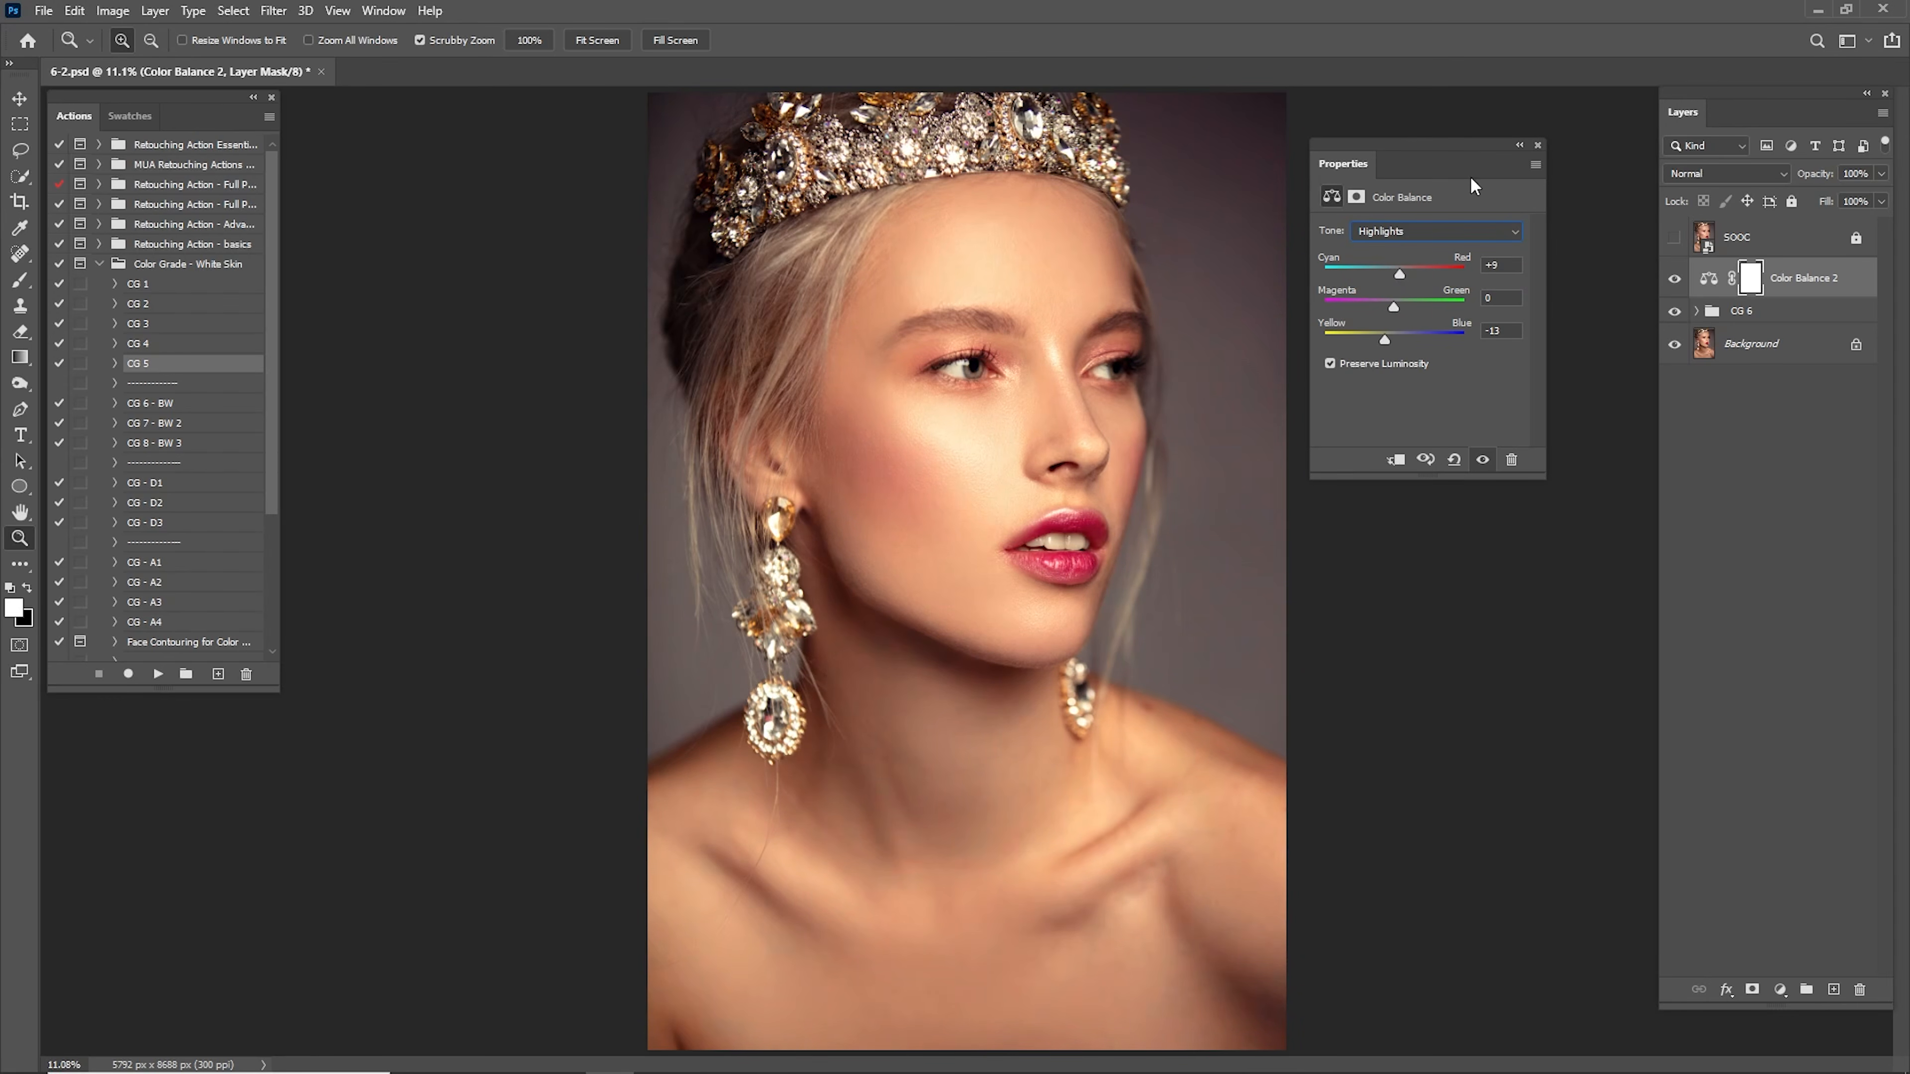
click(1519, 144)
click(1677, 279)
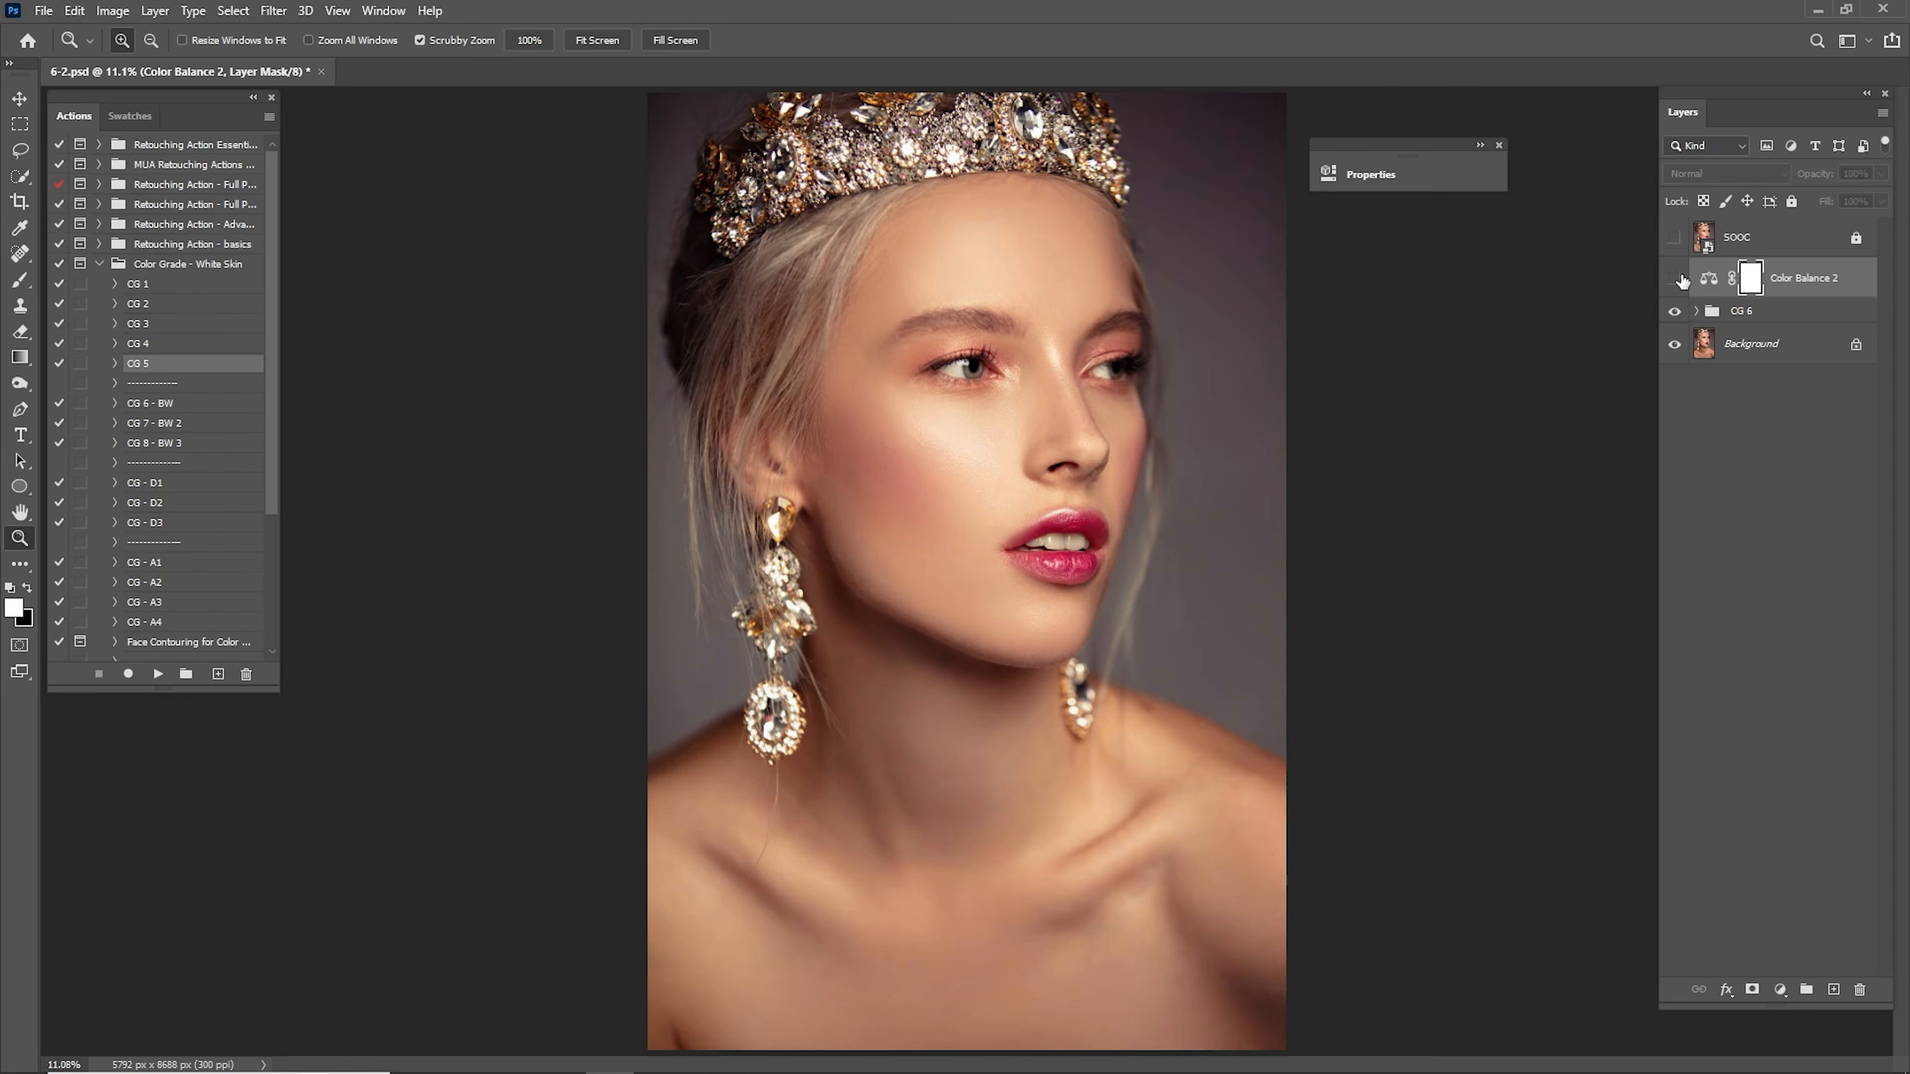
click(1681, 280)
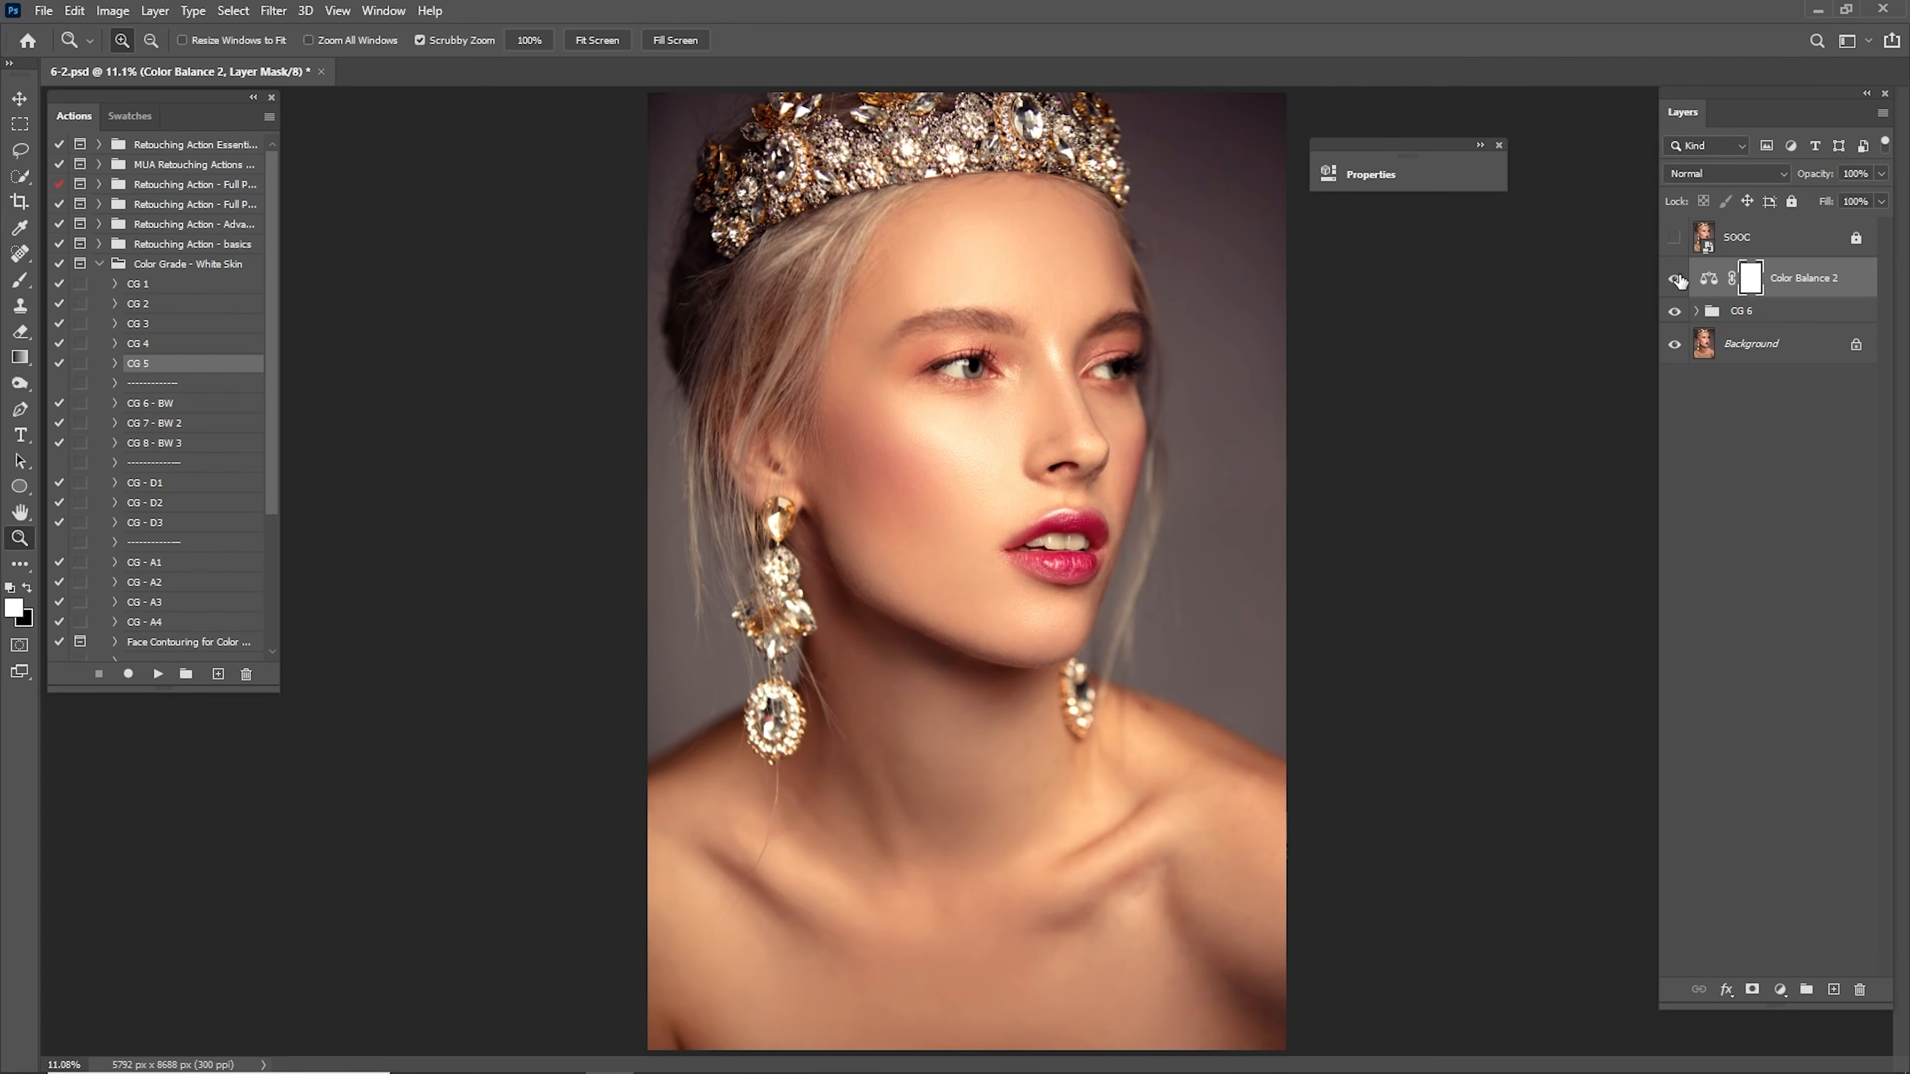
Add another Color Balance adjustment for the midtones above Color Balance 2, and set its opacity to 20%.
click(1779, 989)
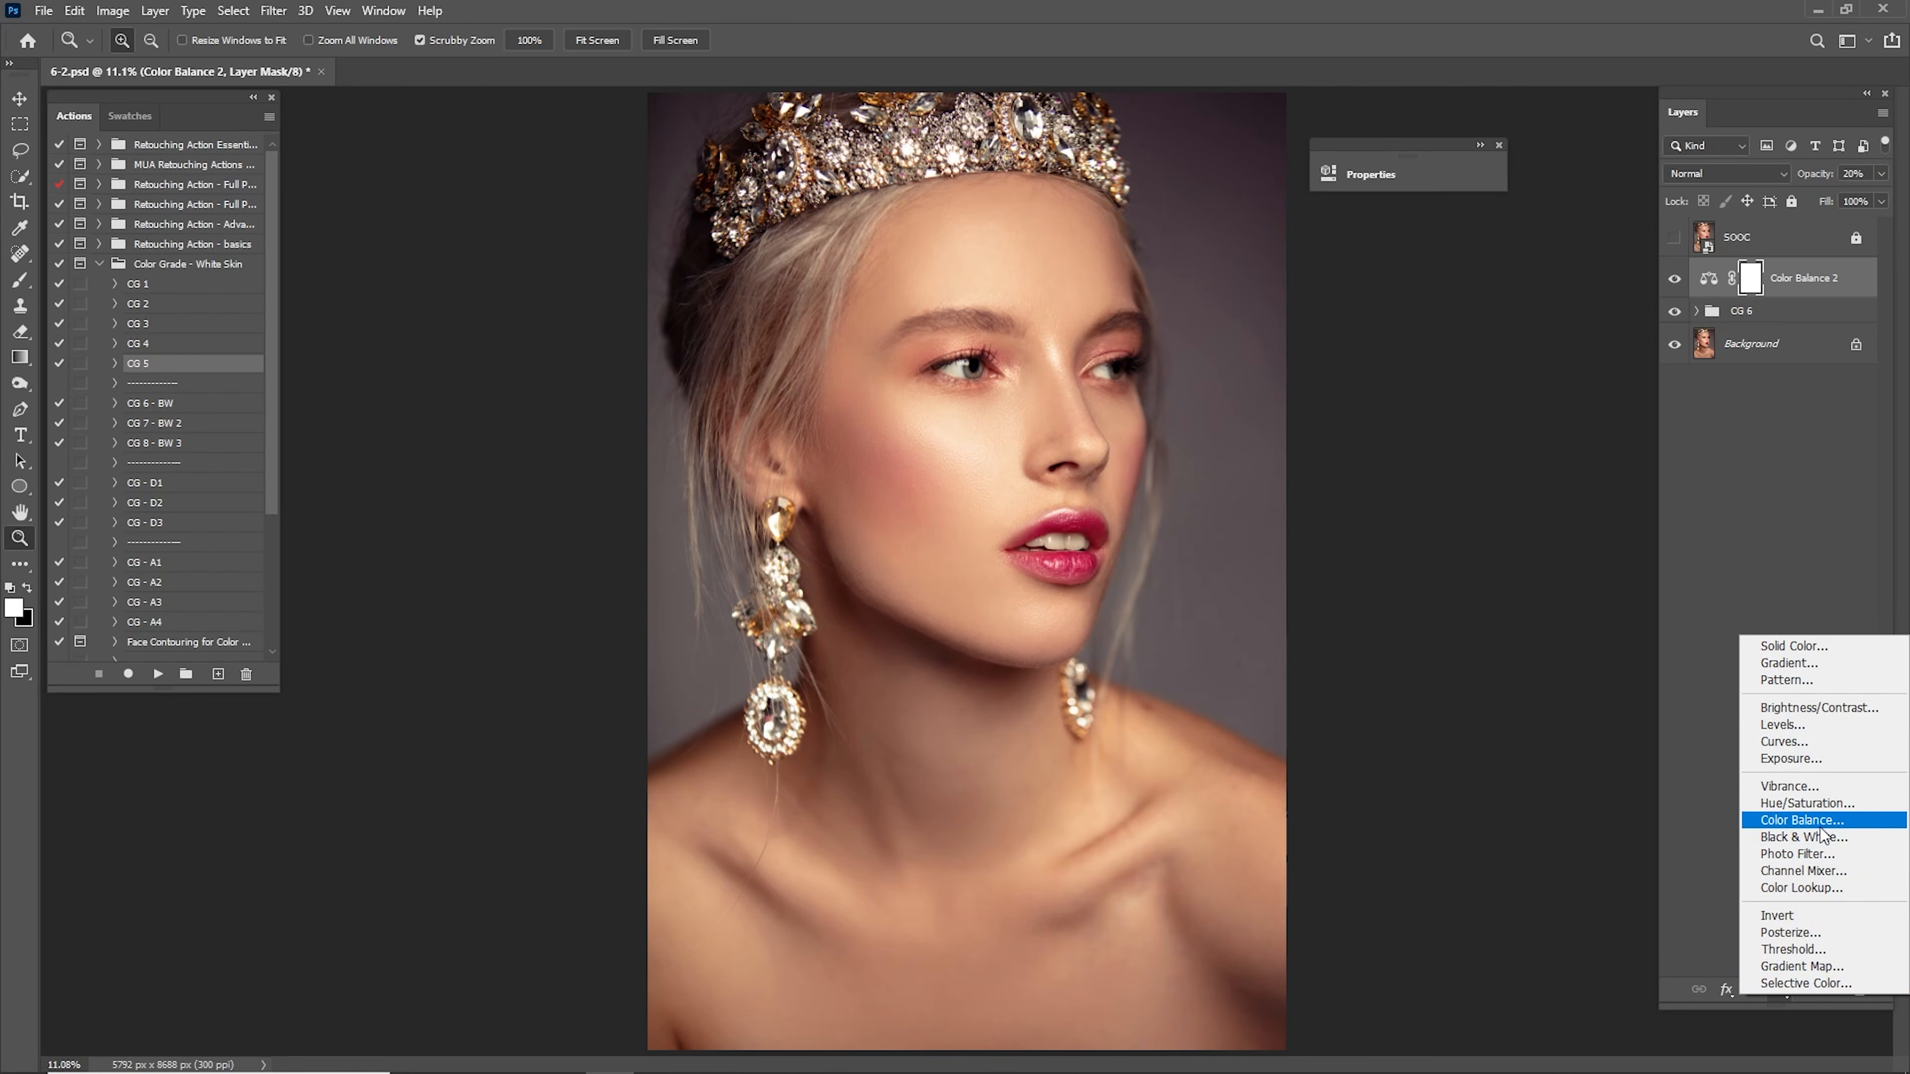
click(1804, 820)
drag(1204, 179, 1462, 208)
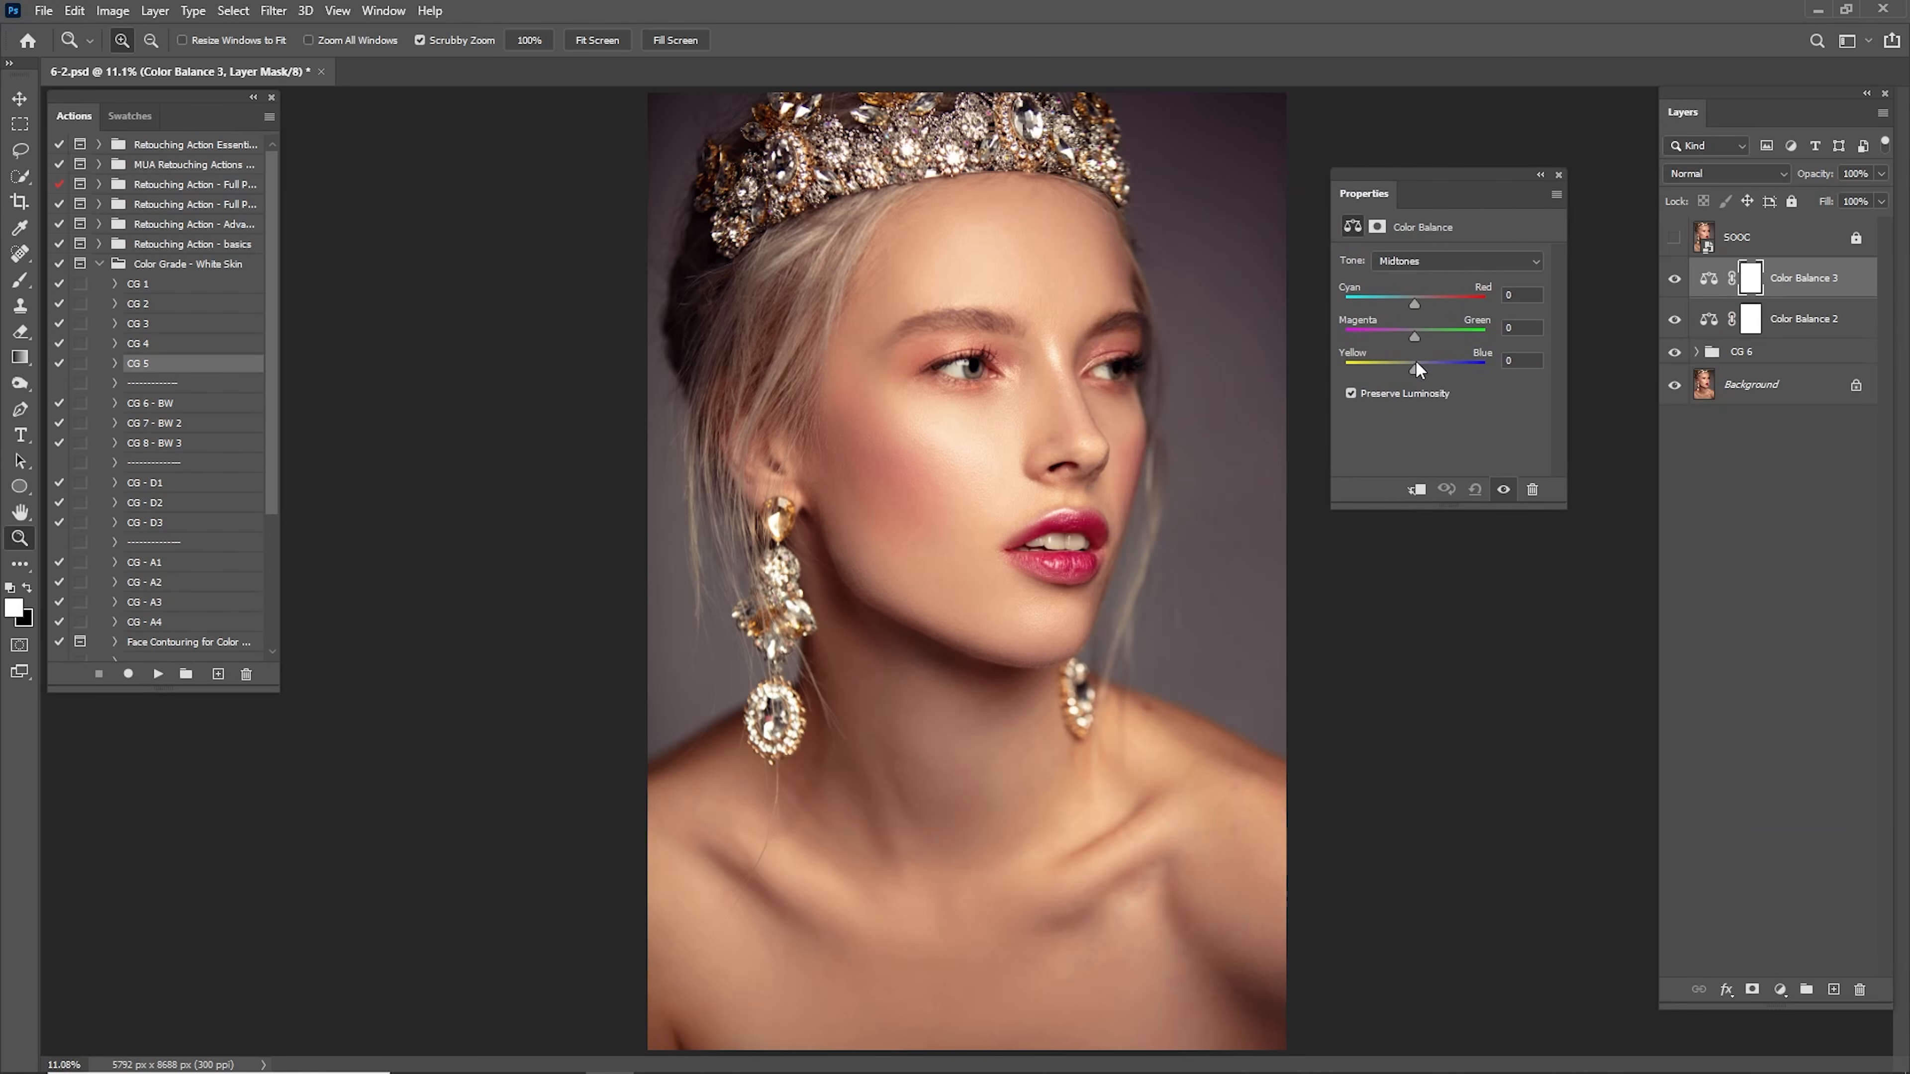
click(1540, 173)
Add a third Color Balance adjustment for the shadows with Cyan–Red at -11, and set its opacity to 20%.
click(1785, 990)
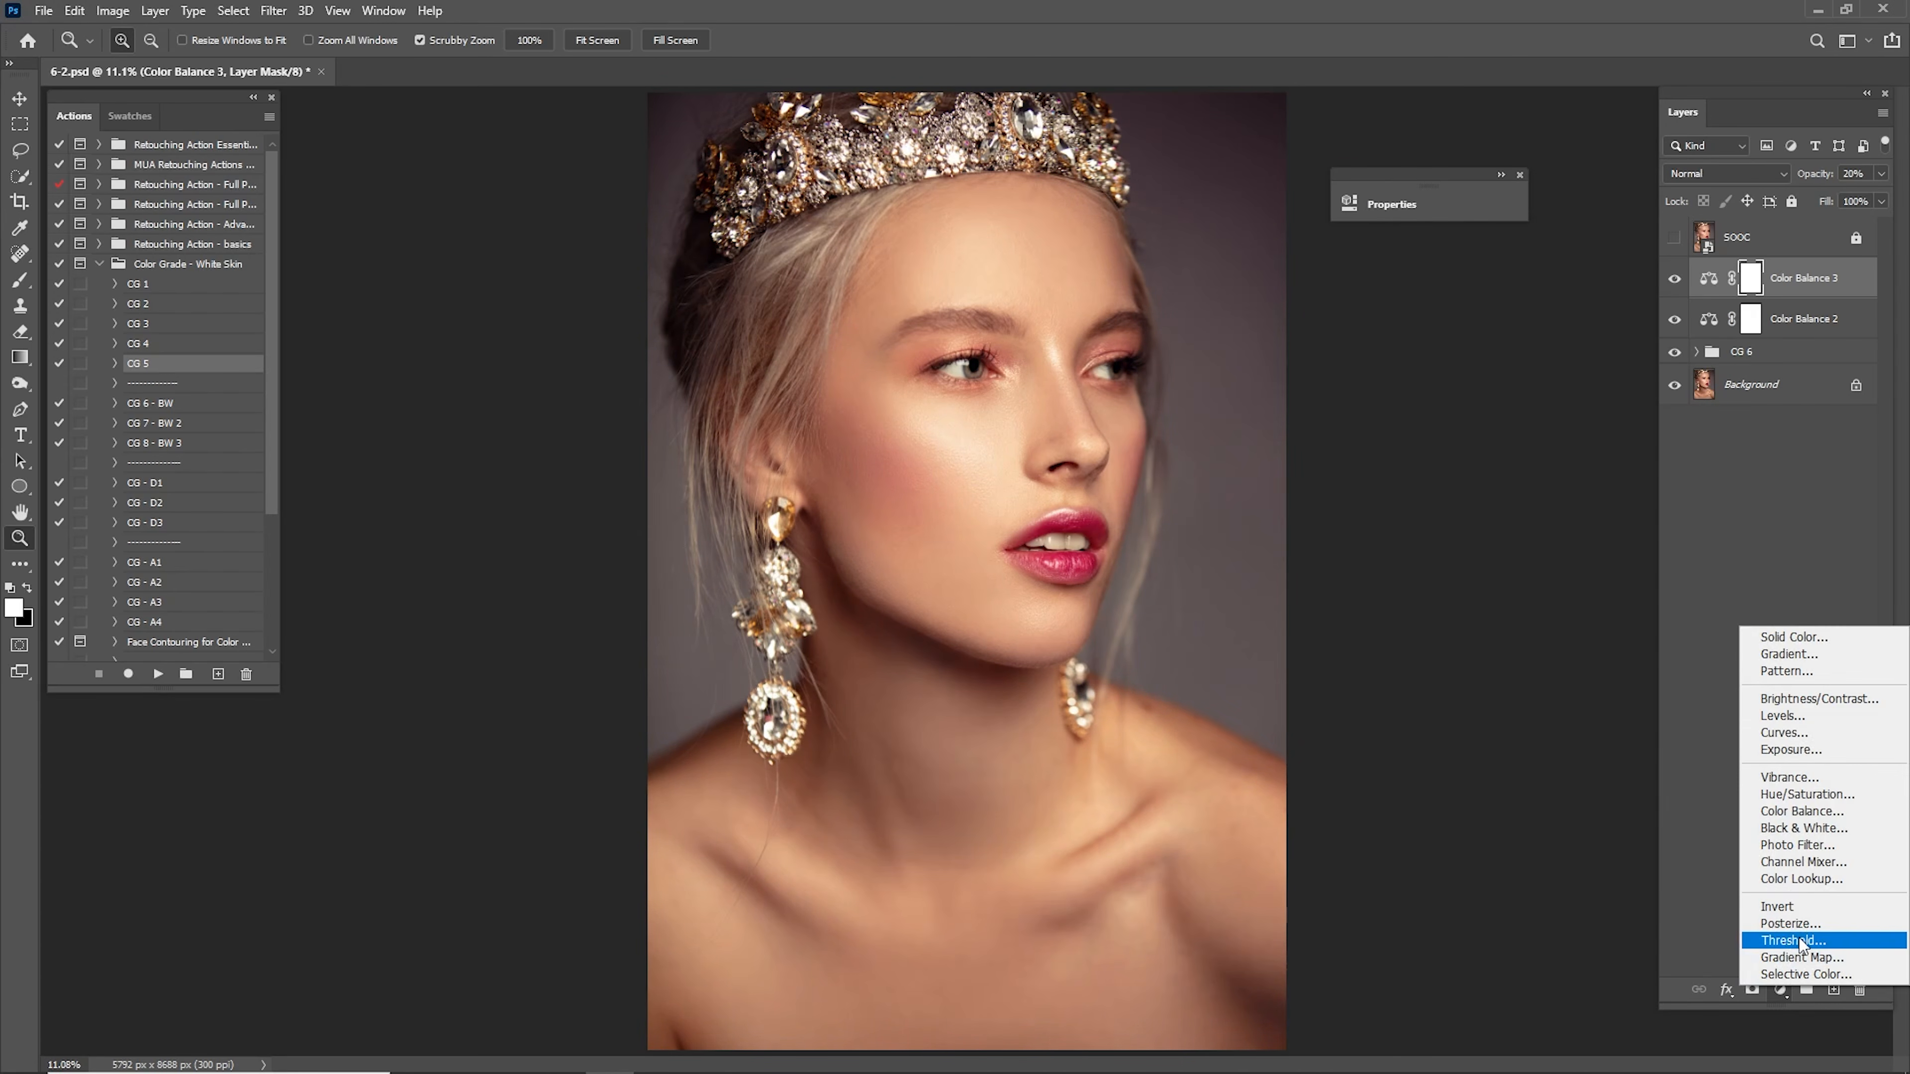
click(1819, 816)
click(1207, 259)
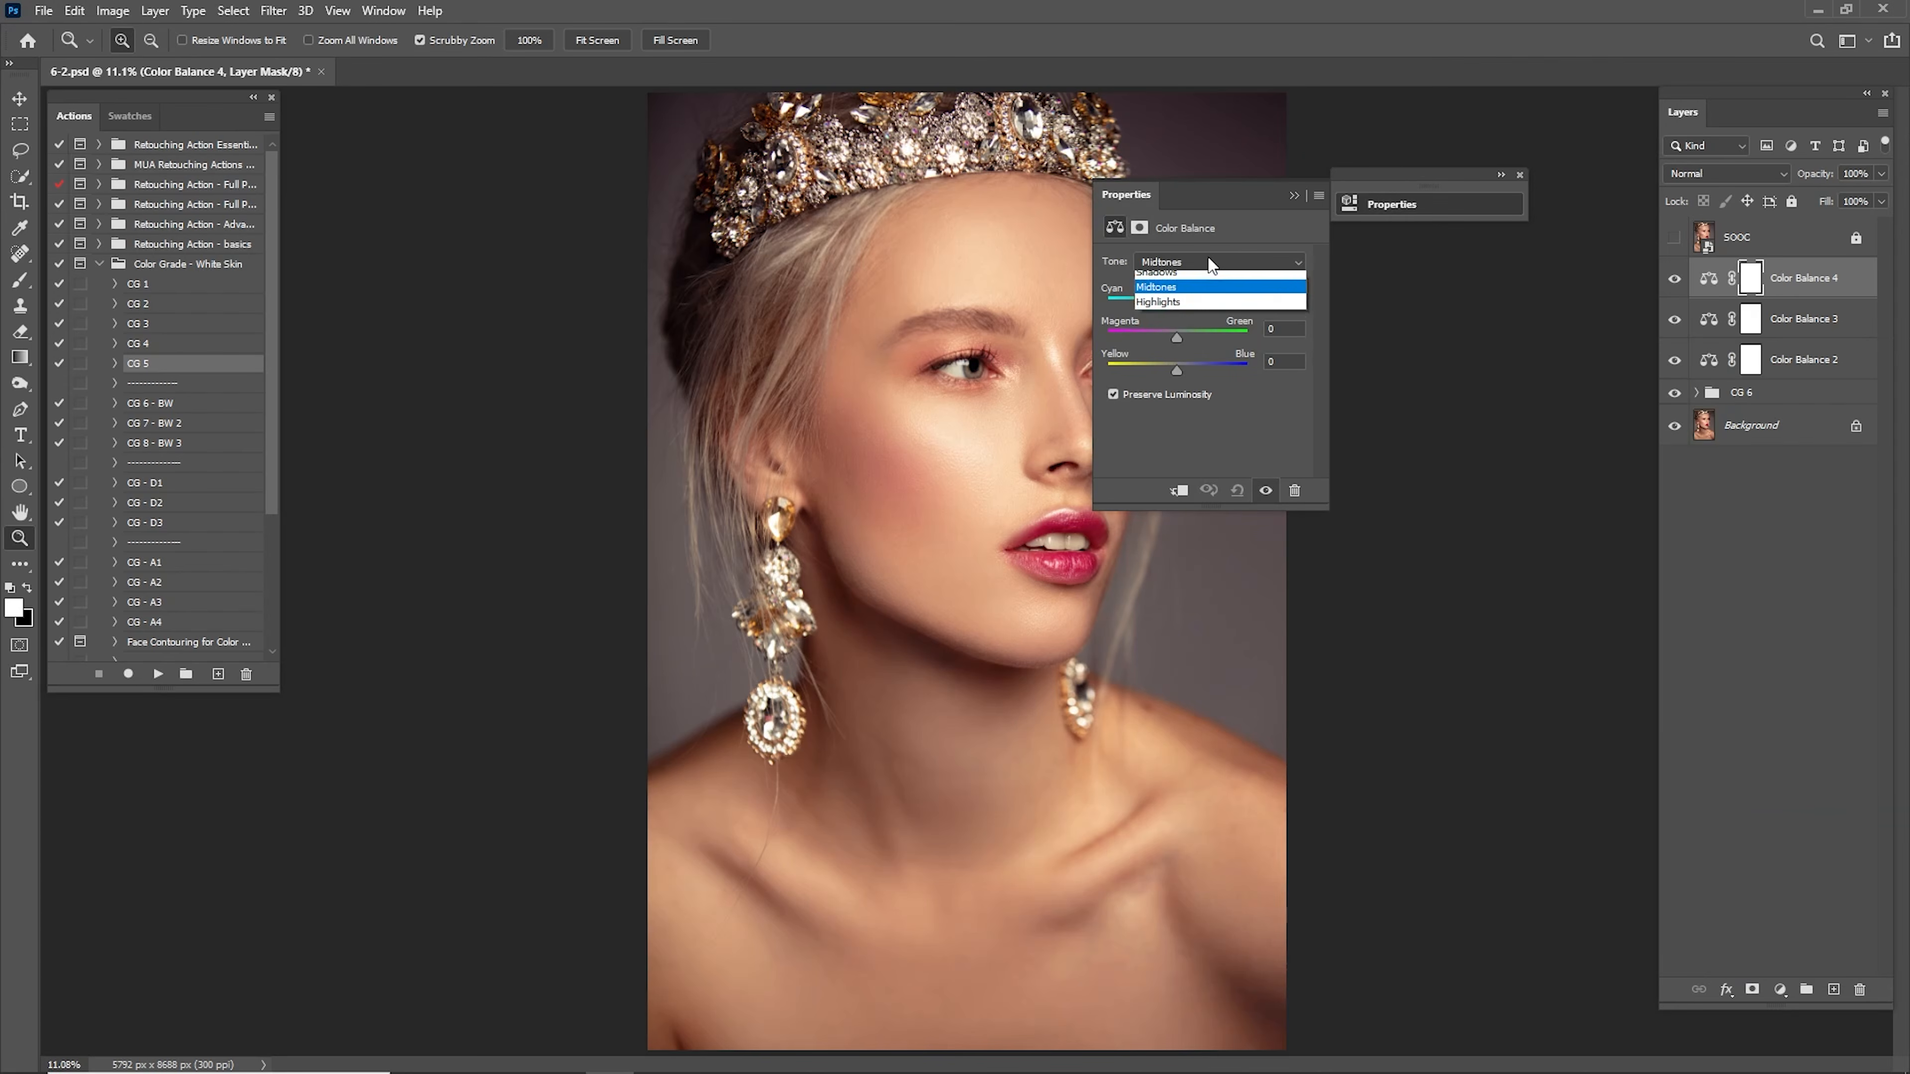
click(1188, 276)
drag(1222, 209, 1472, 263)
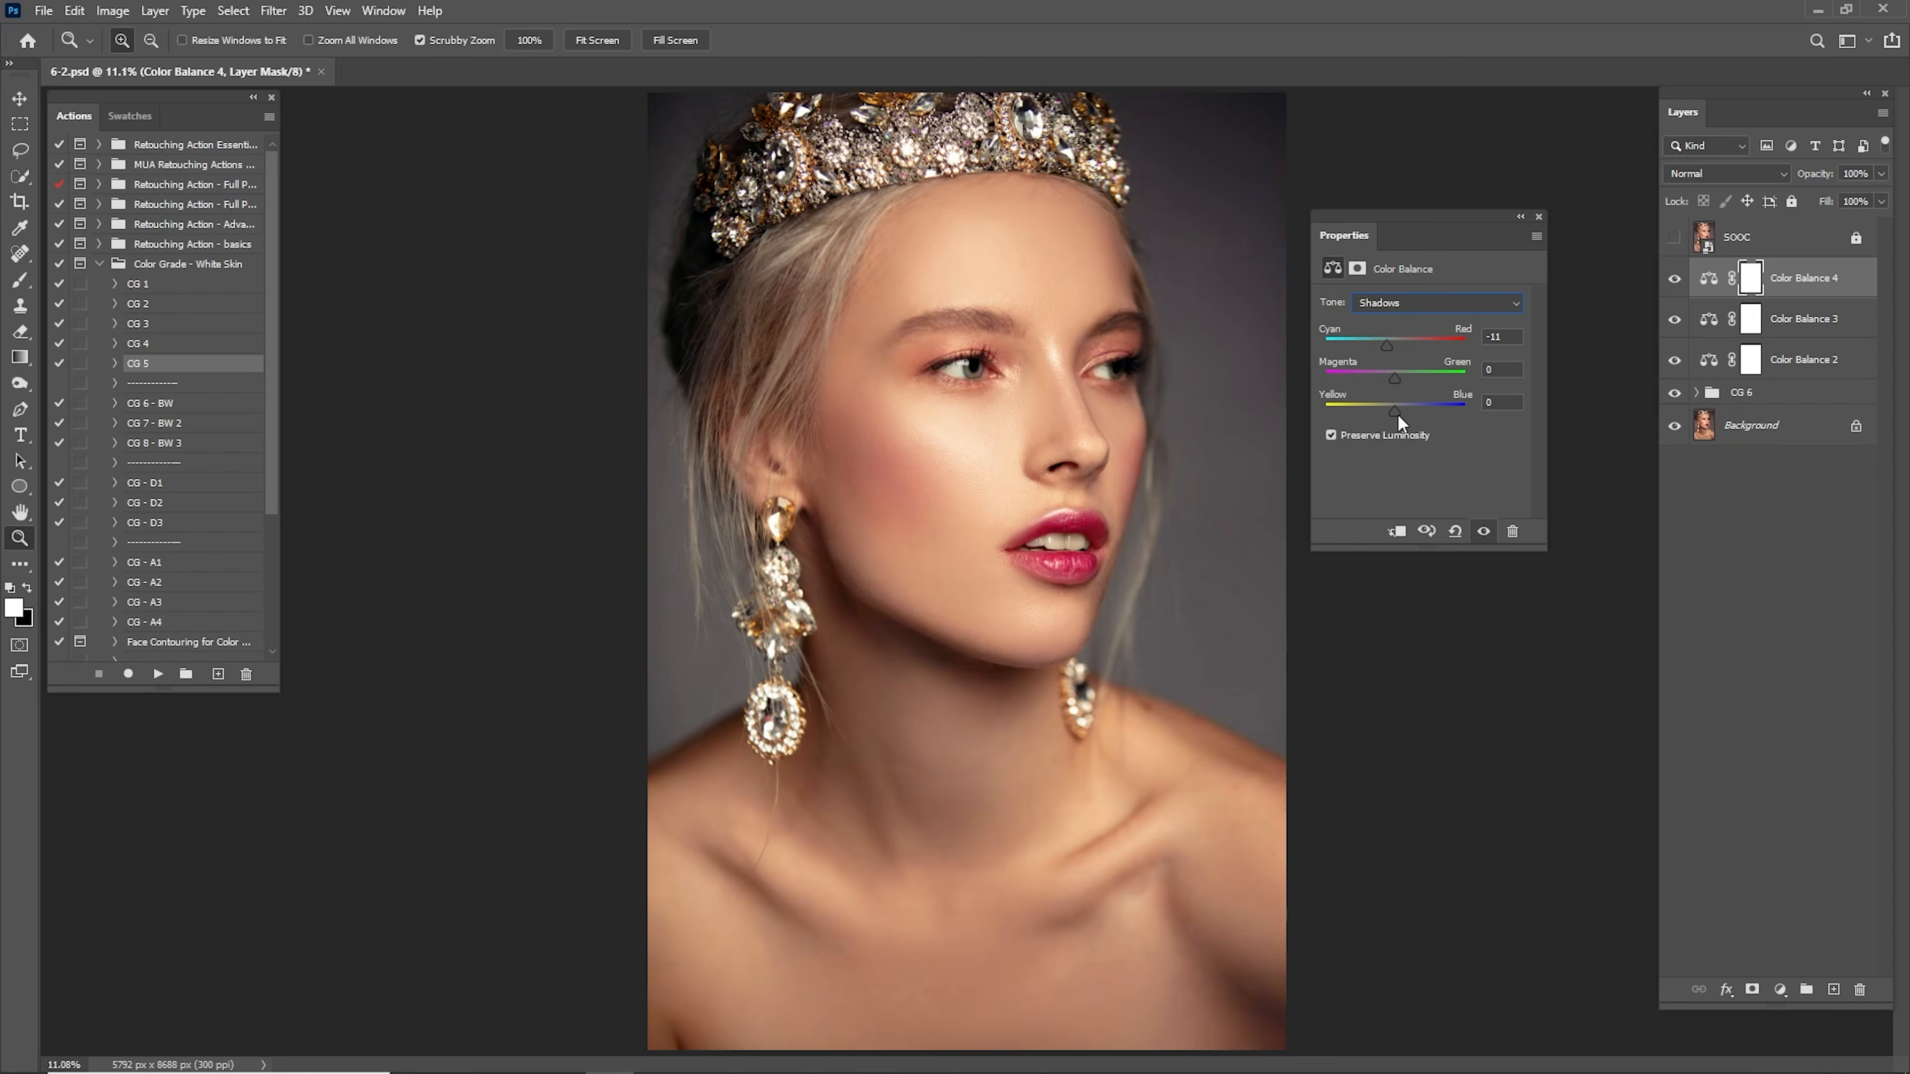
click(1519, 217)
key(2)
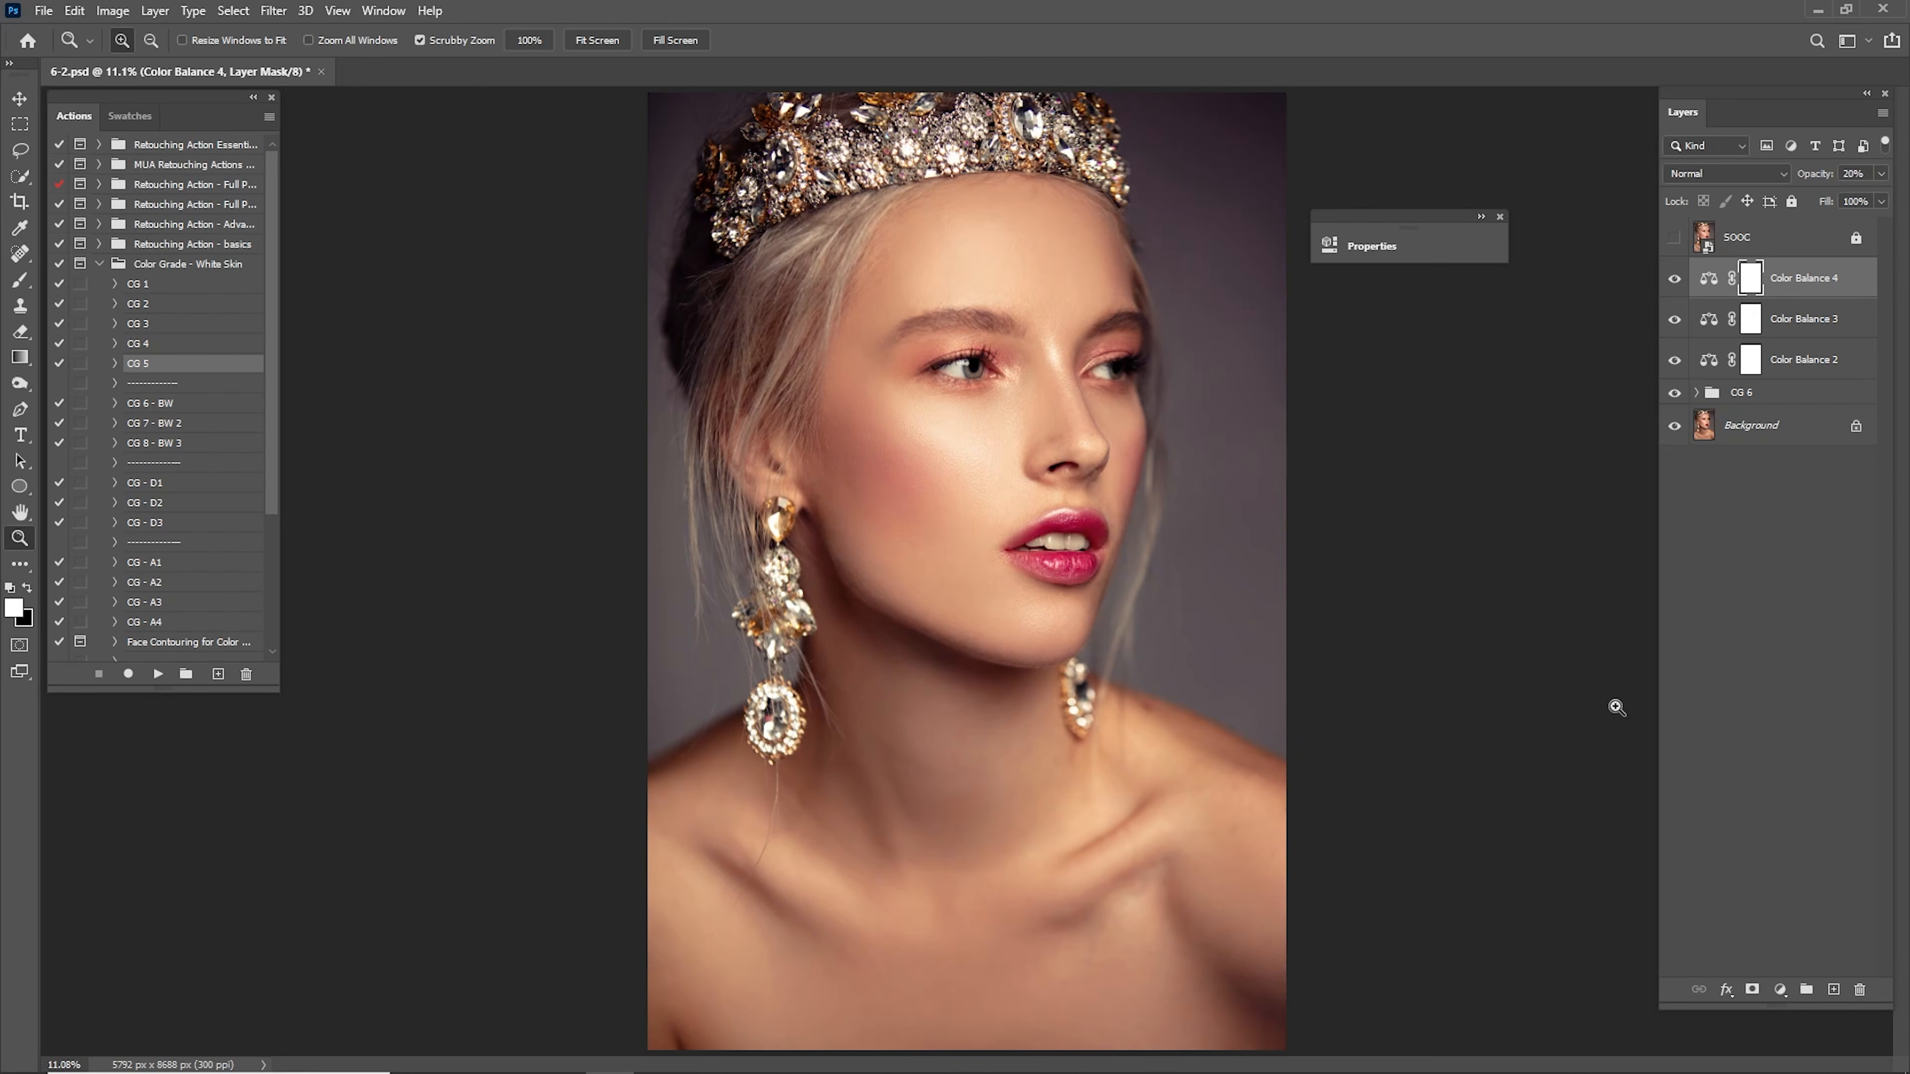
Add a Black & White adjustment layer in Luminosity blend mode and compare the portrait with and without it.
click(1790, 989)
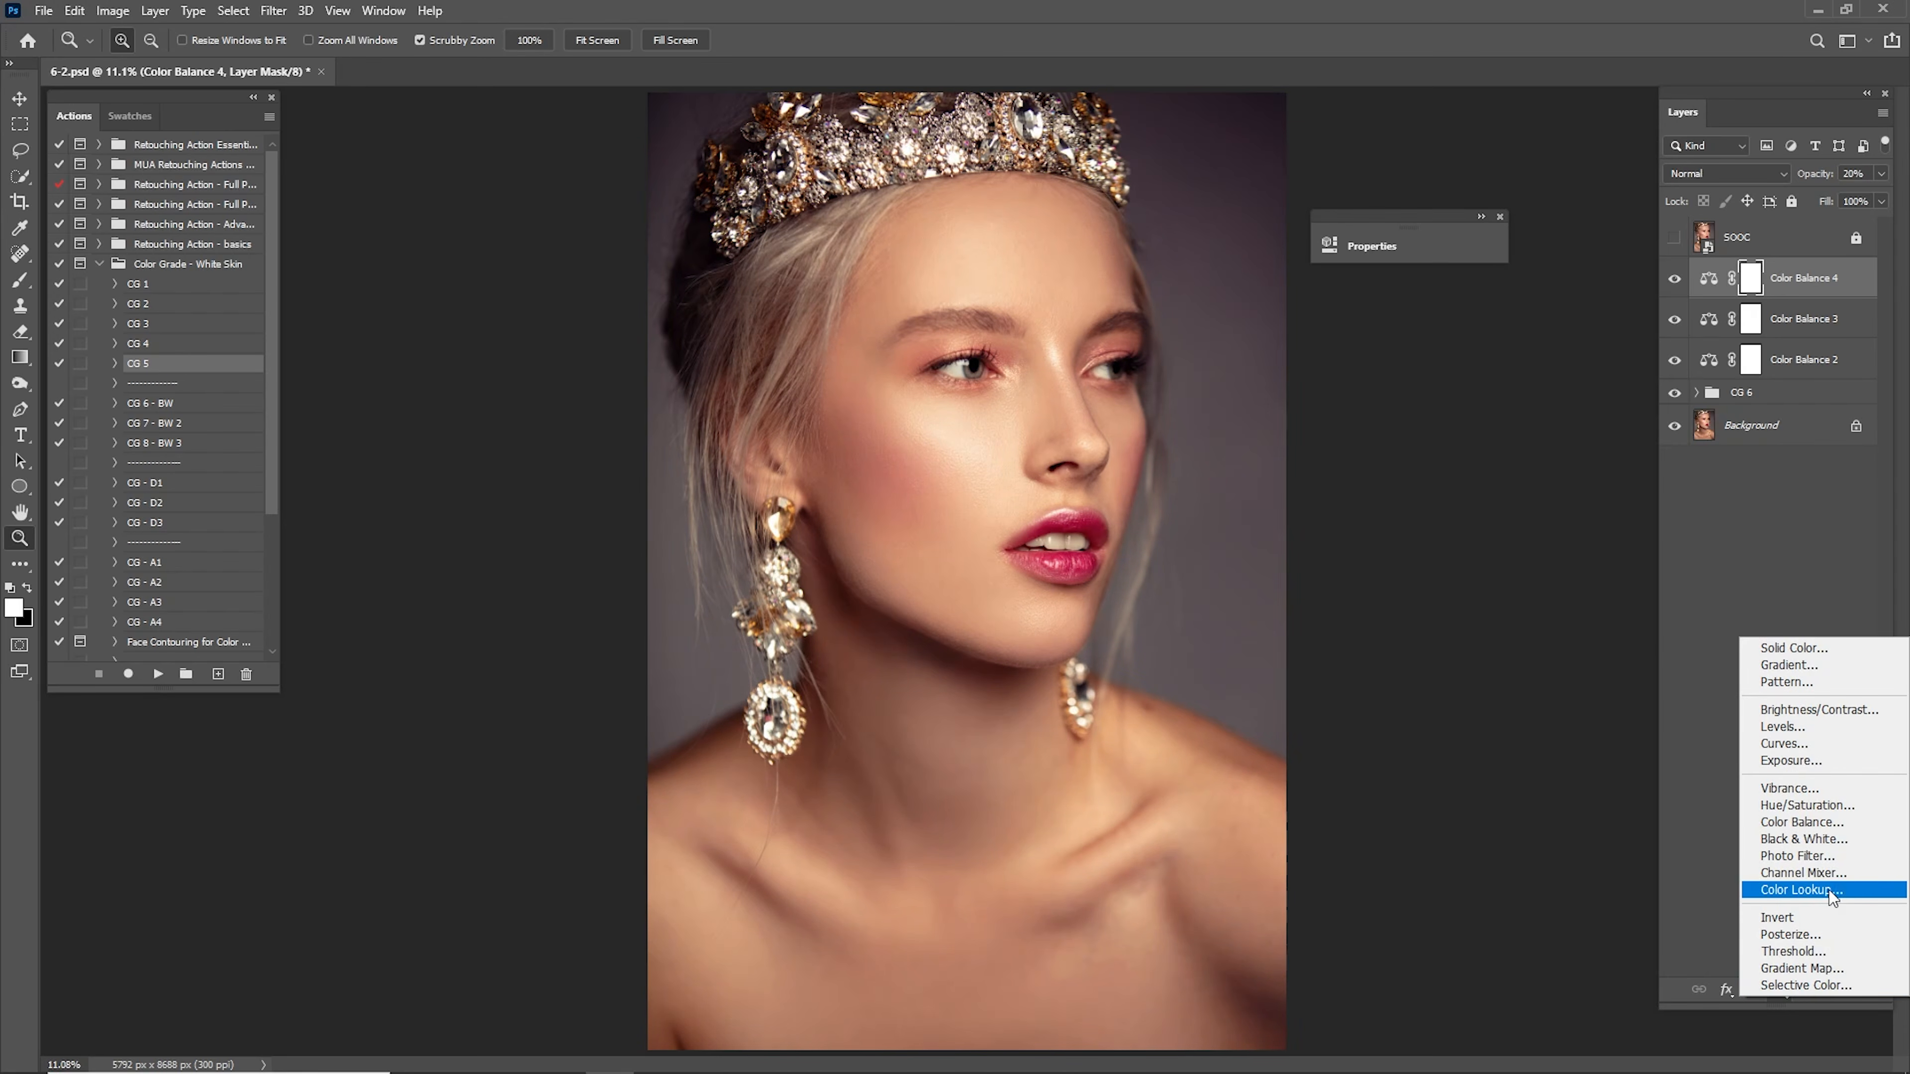
click(1819, 839)
click(1714, 172)
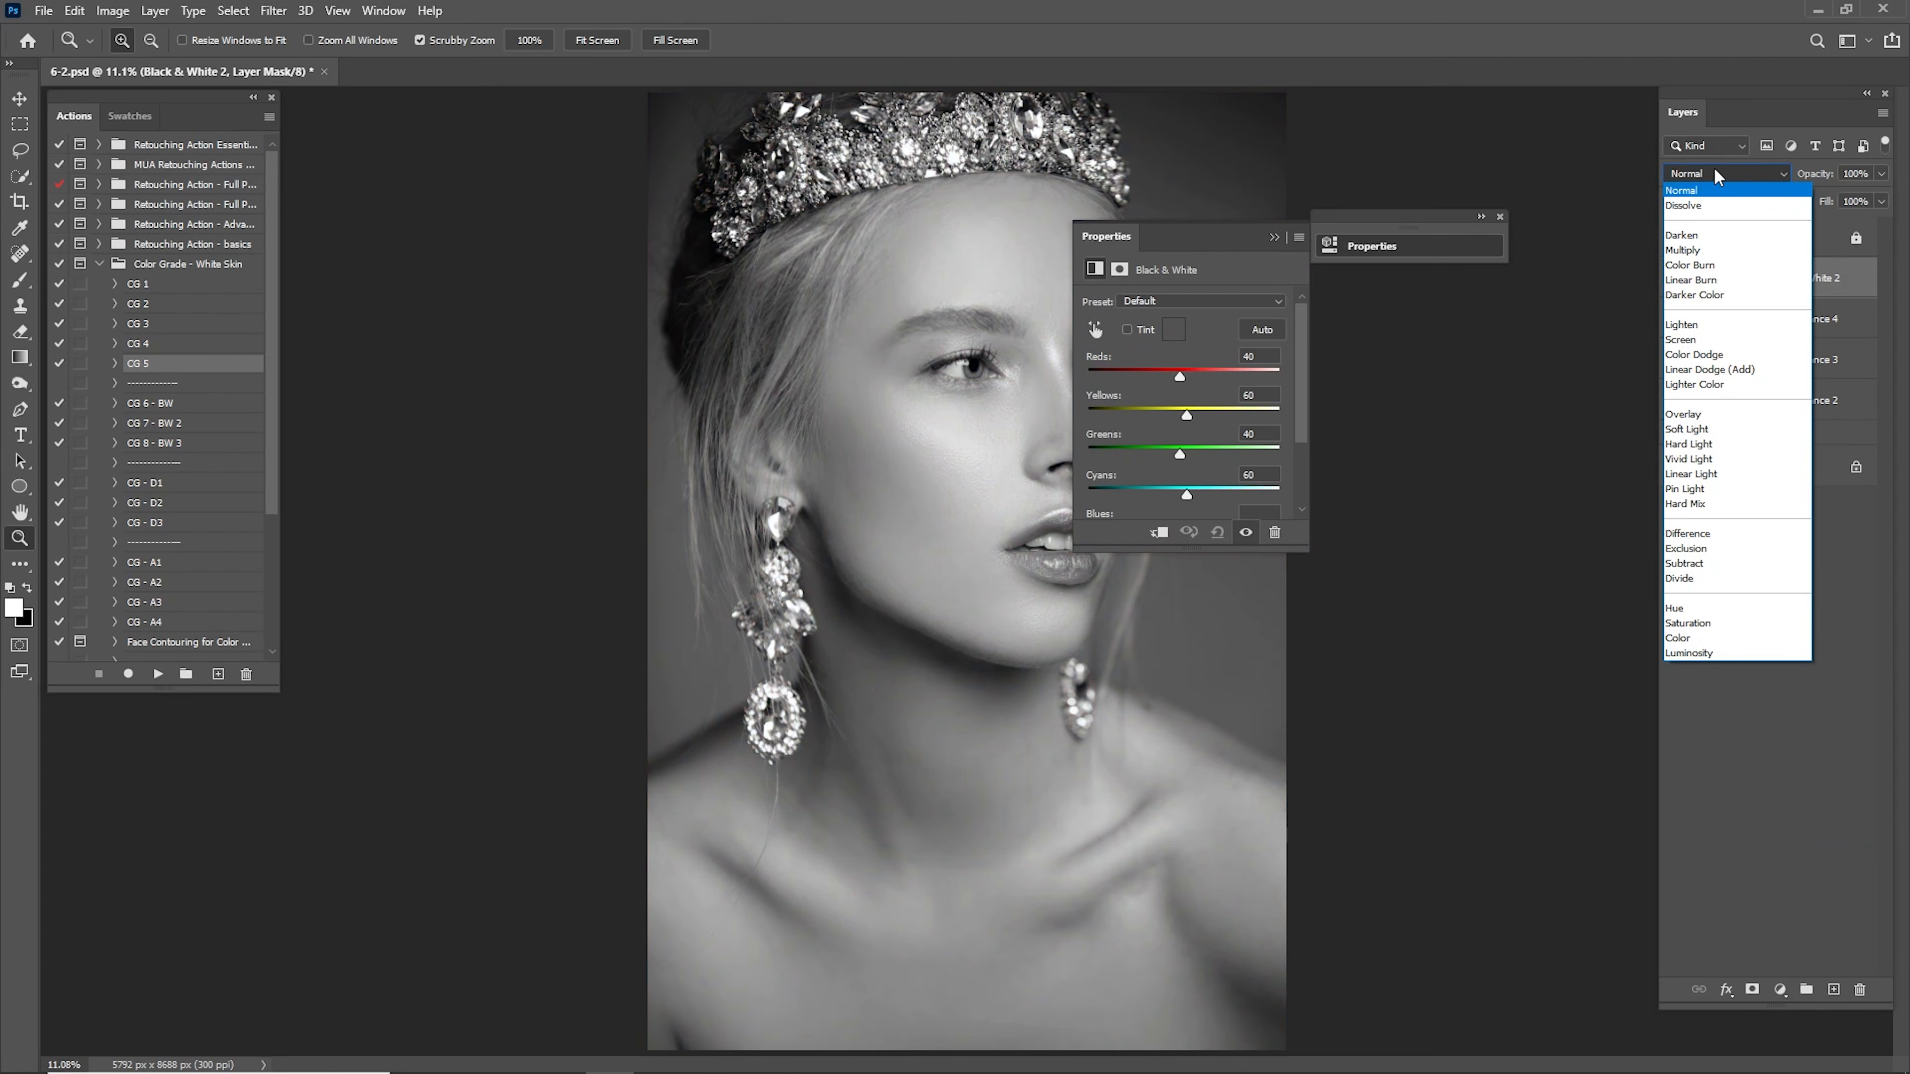
click(1701, 652)
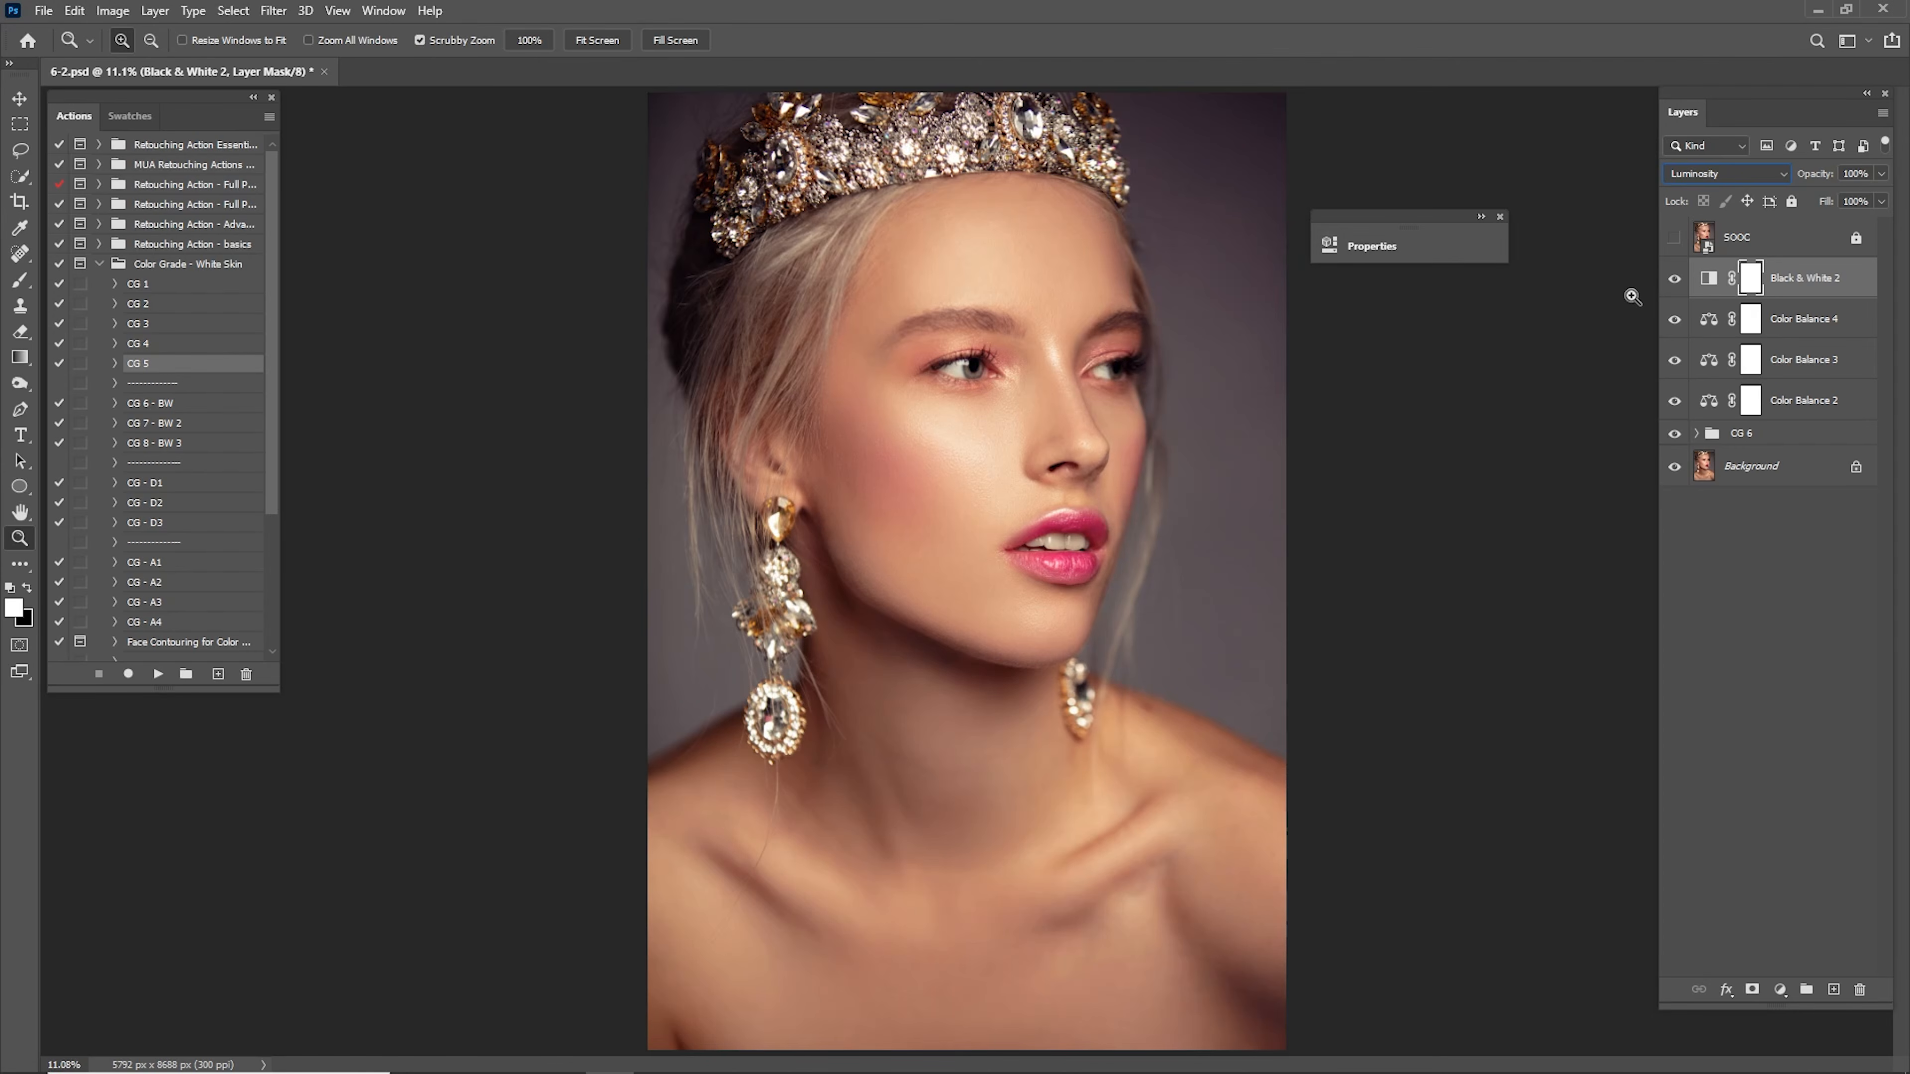
click(1675, 278)
click(1675, 279)
click(1675, 278)
Set the Black & White layer's Reds to 18 and Magentas to 90, and reduce its opacity to 20%.
double_click(1709, 277)
drag(1239, 248, 1425, 235)
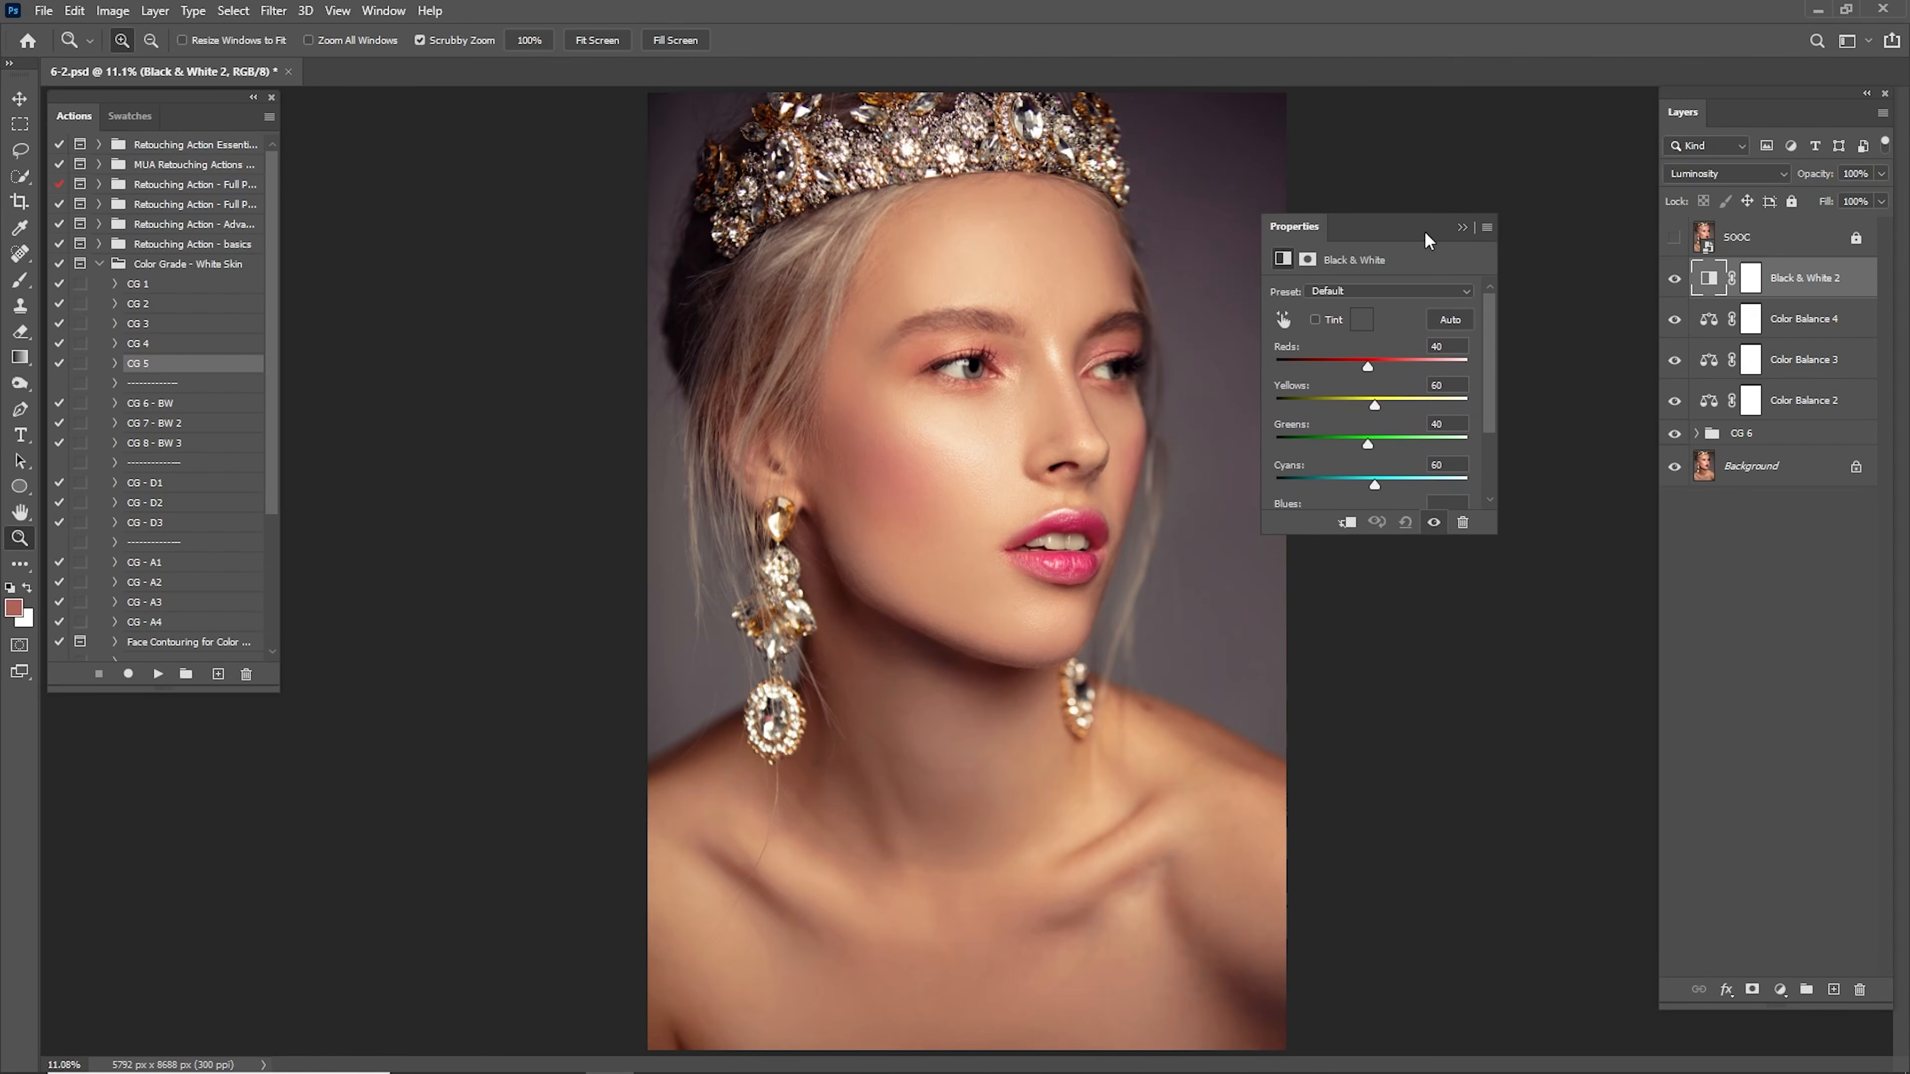
drag(1381, 539, 1382, 662)
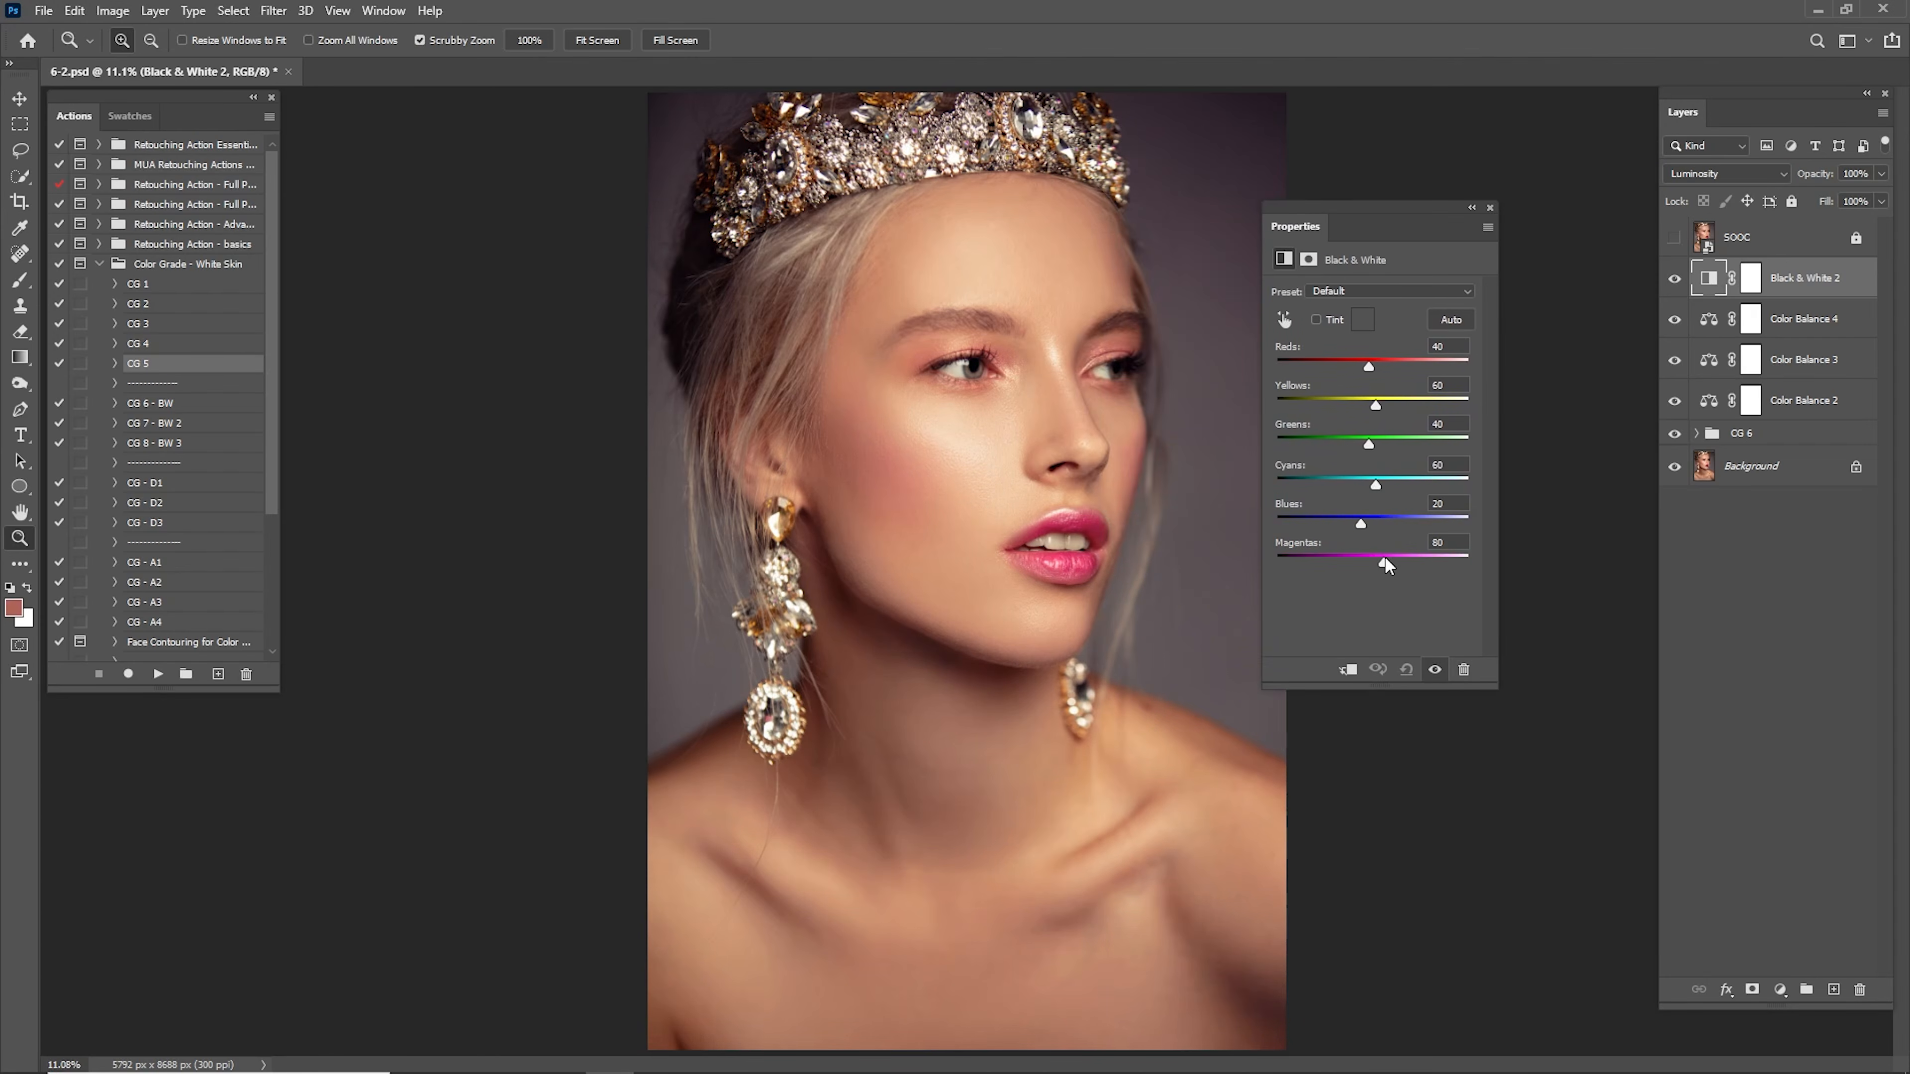
drag(1385, 555, 1387, 558)
drag(1368, 366, 1357, 360)
click(1472, 208)
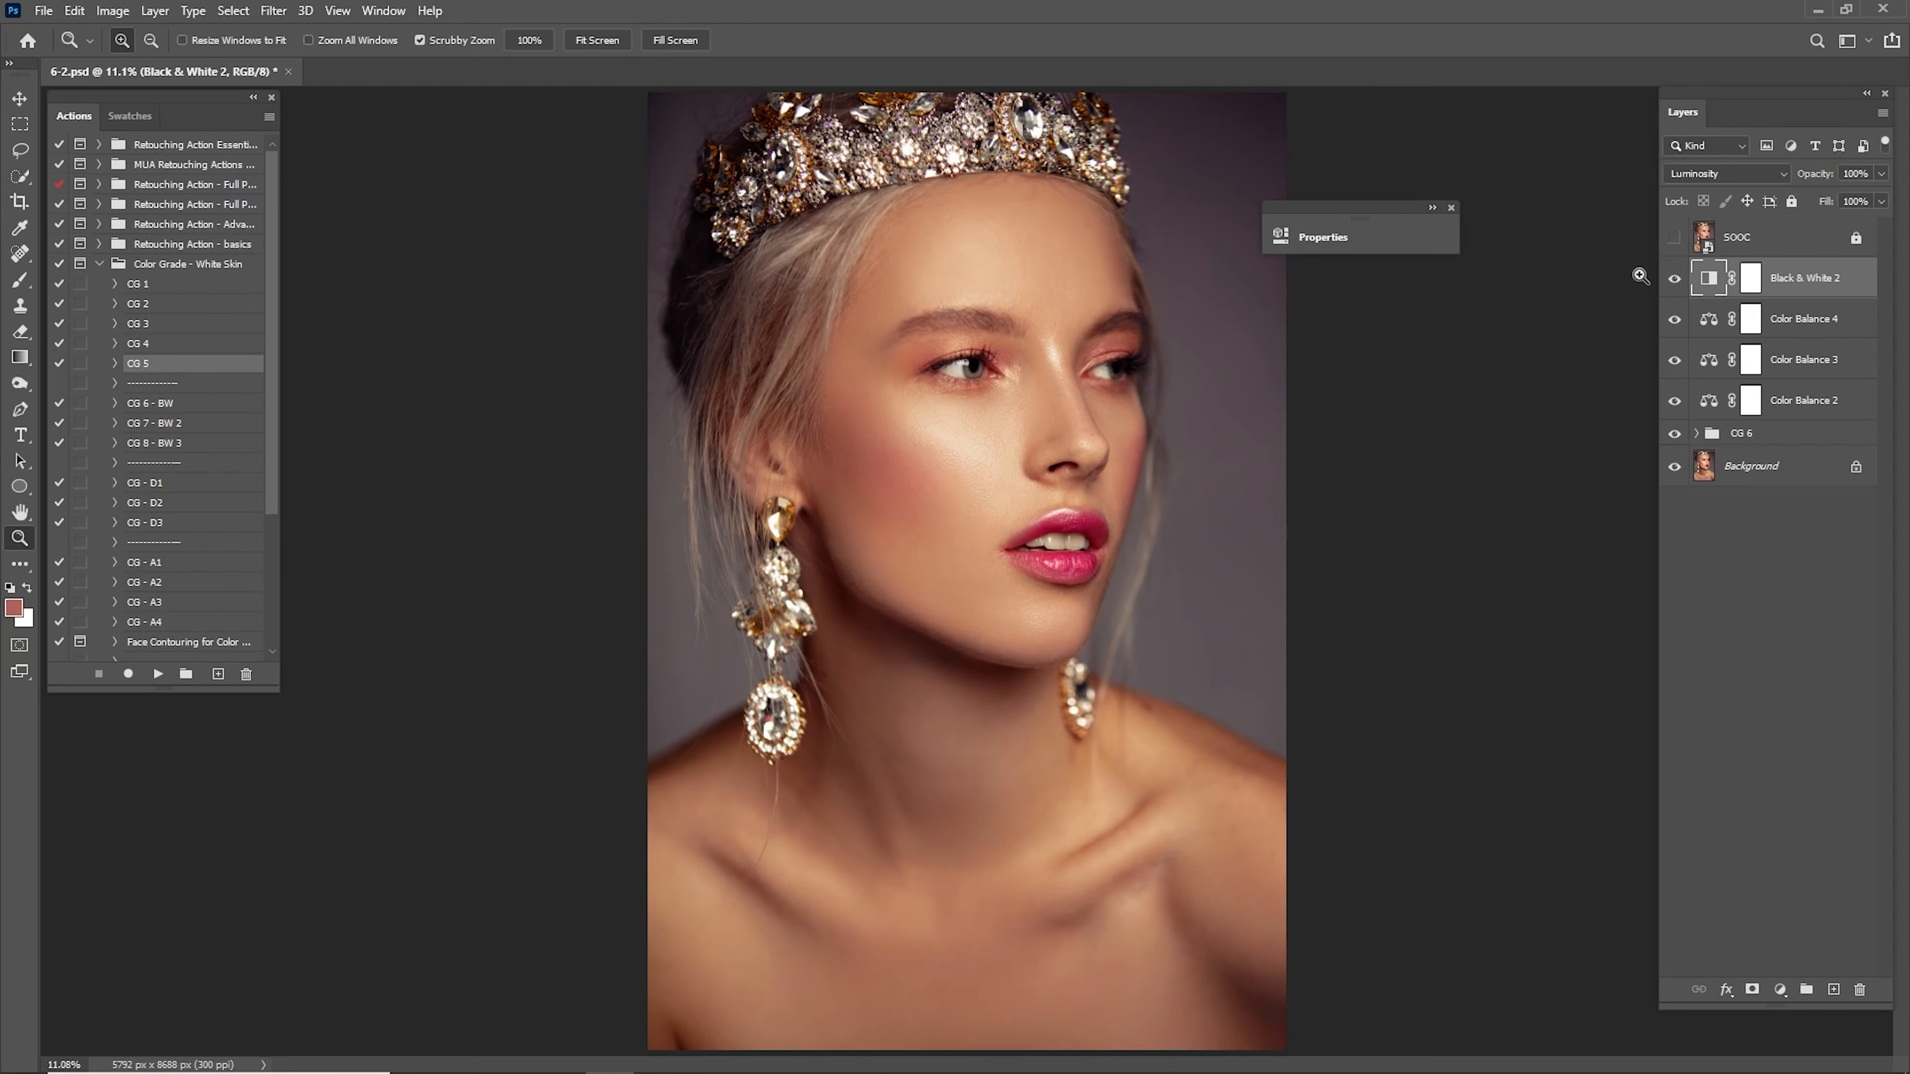
key(2)
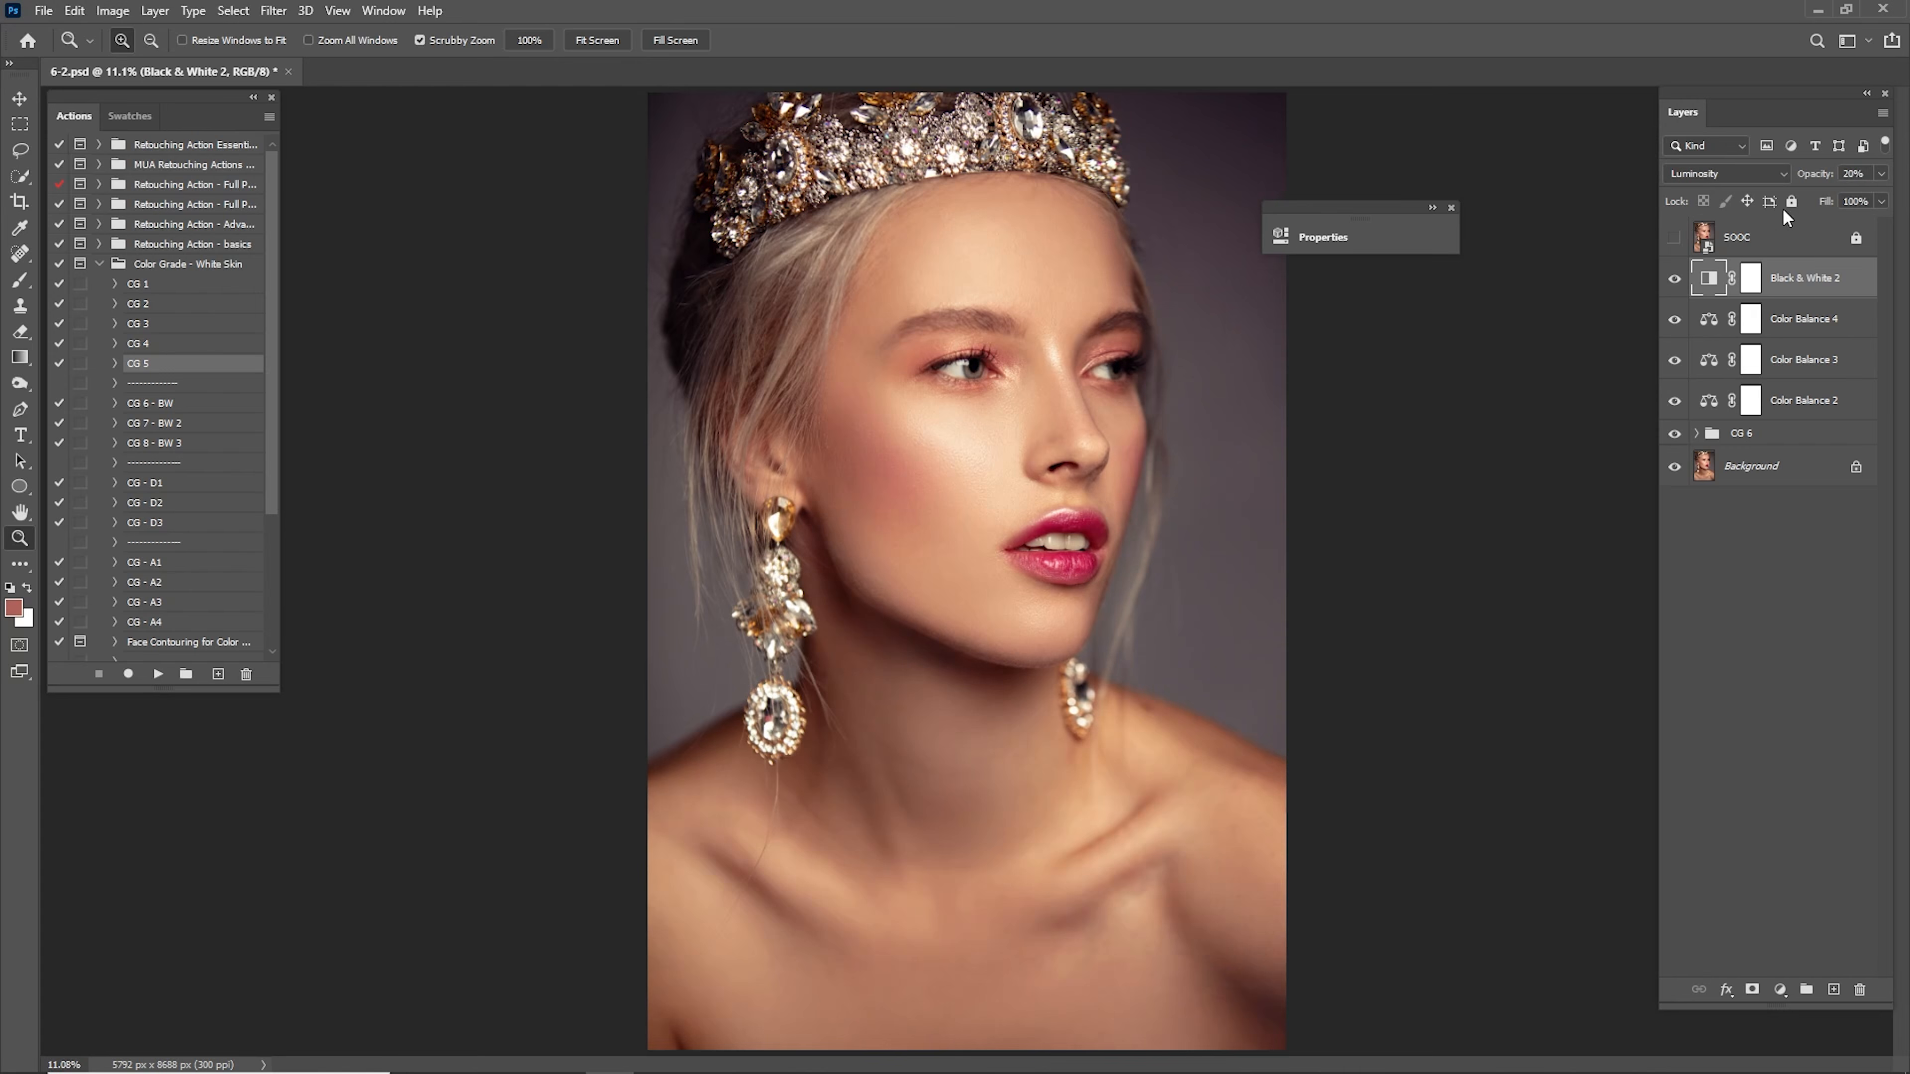
Add a Selective Color adjustment for Blacks with Cyan +11, Magenta +1, Yellow -6 and Black +14, at 20% opacity.
click(1779, 989)
click(1797, 999)
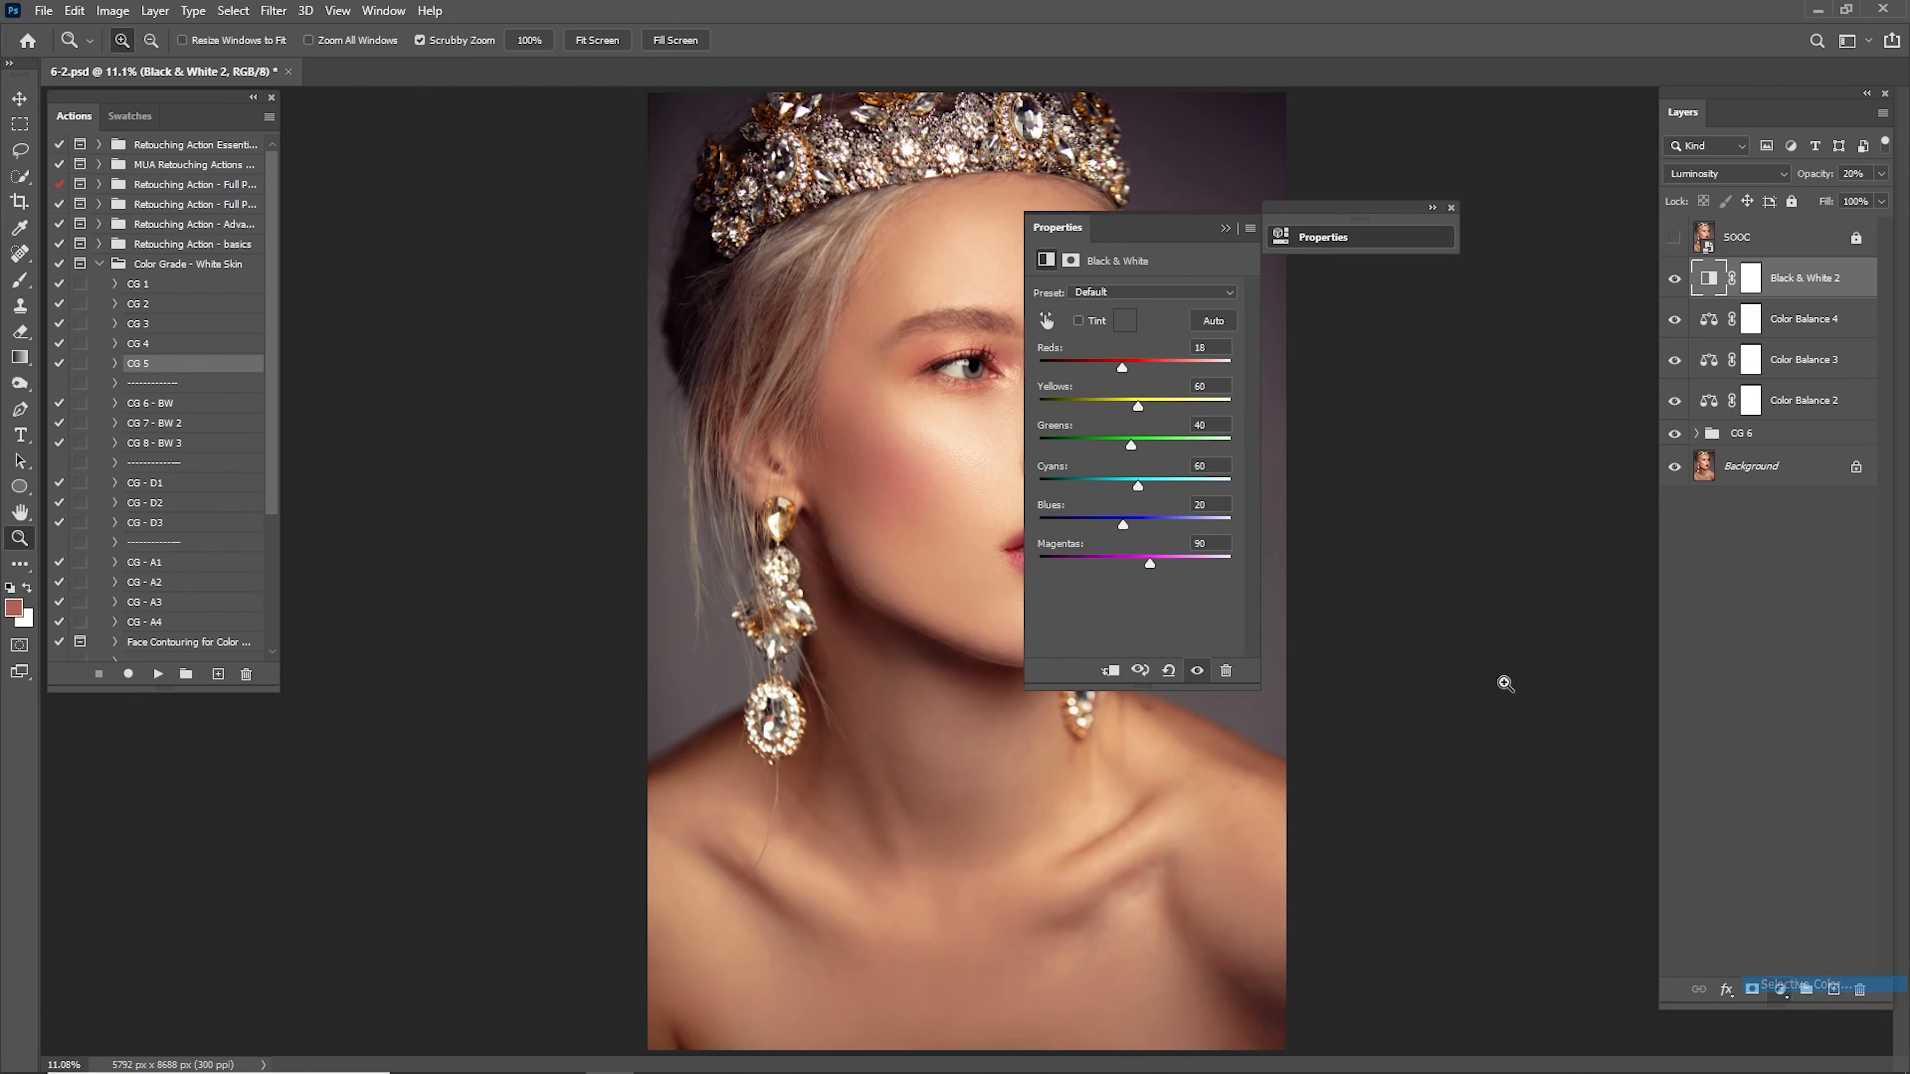
click(1155, 314)
click(1143, 459)
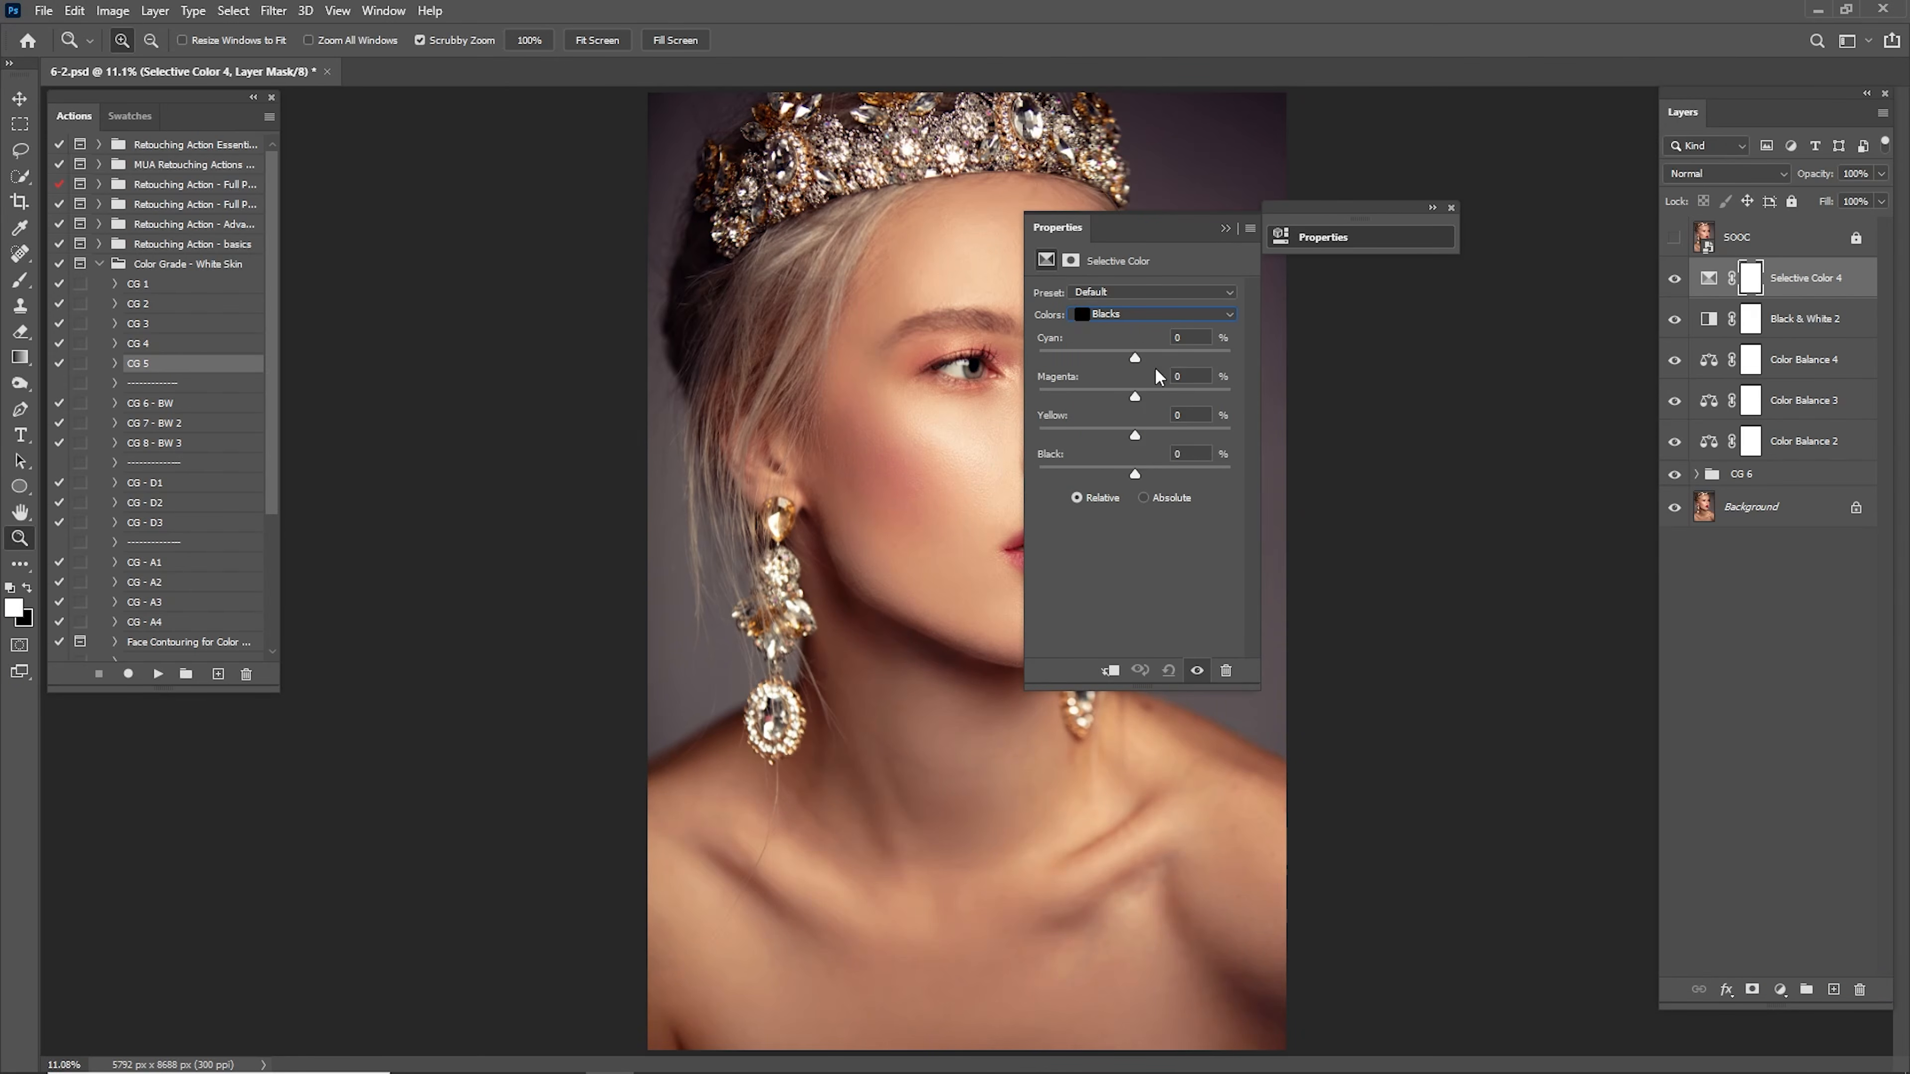
drag(1168, 232, 1498, 190)
drag(1463, 320, 1456, 409)
click(1526, 341)
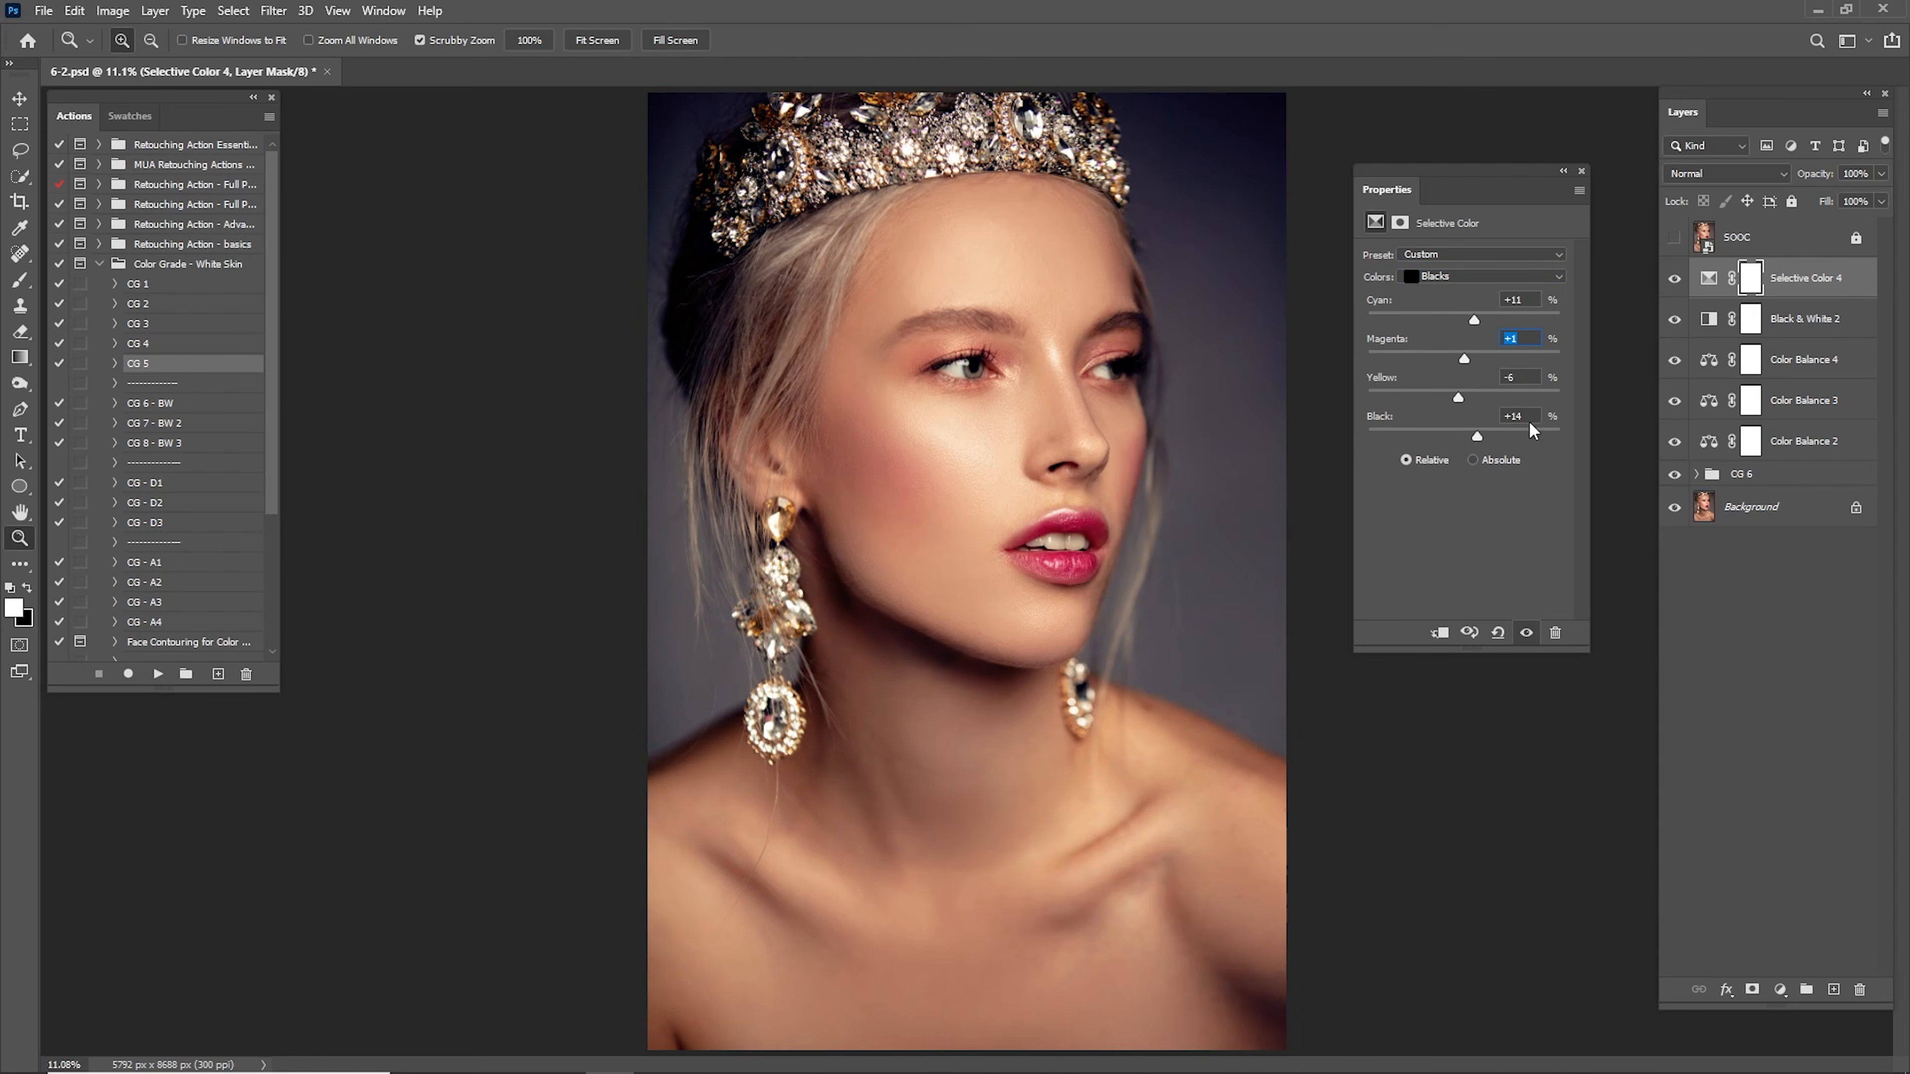
click(1581, 171)
Group the five adjustment layers from Color Balance 2 to Selective Color 4 above CG 6.
shift+click(1793, 451)
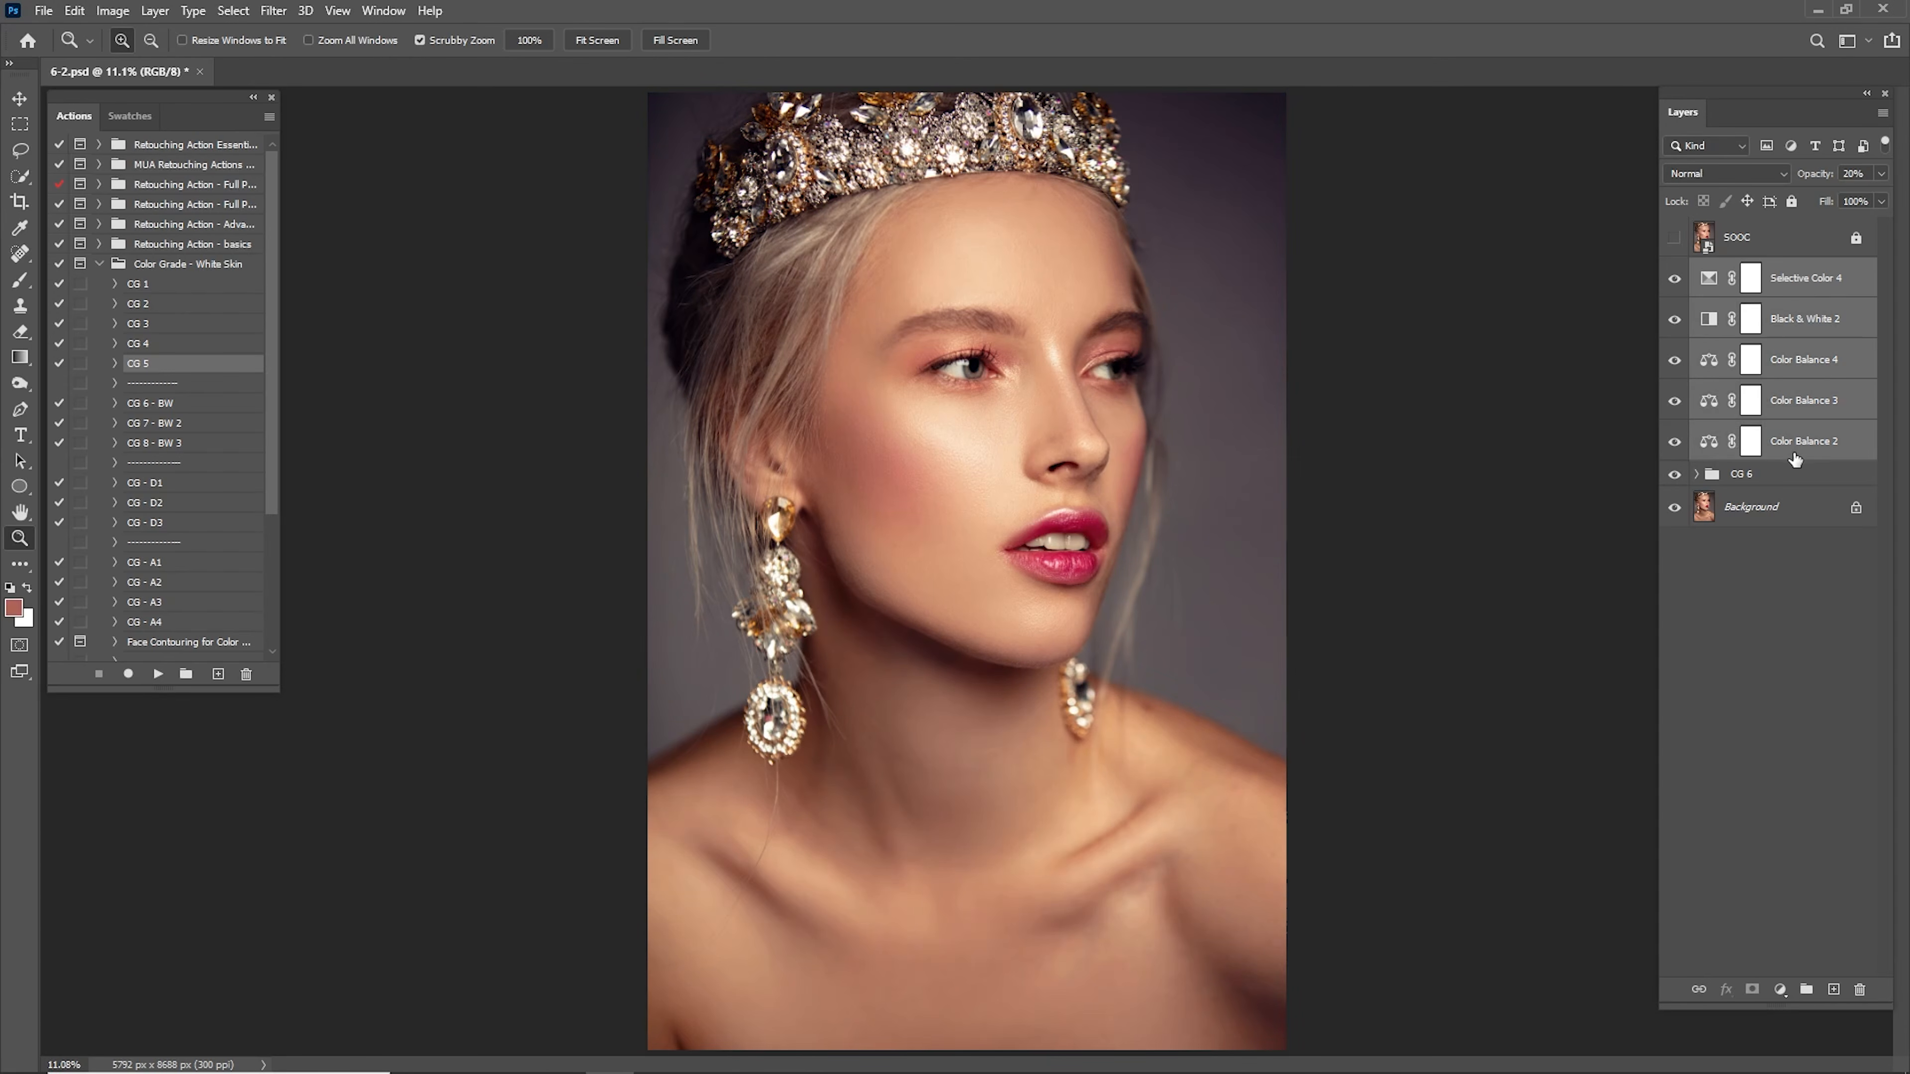
click(1773, 480)
click(1793, 452)
shift+click(1799, 284)
key(ctrl+g)
Combine Group 1 and CG 6 into a new group named Color Grade.
shift+click(1752, 295)
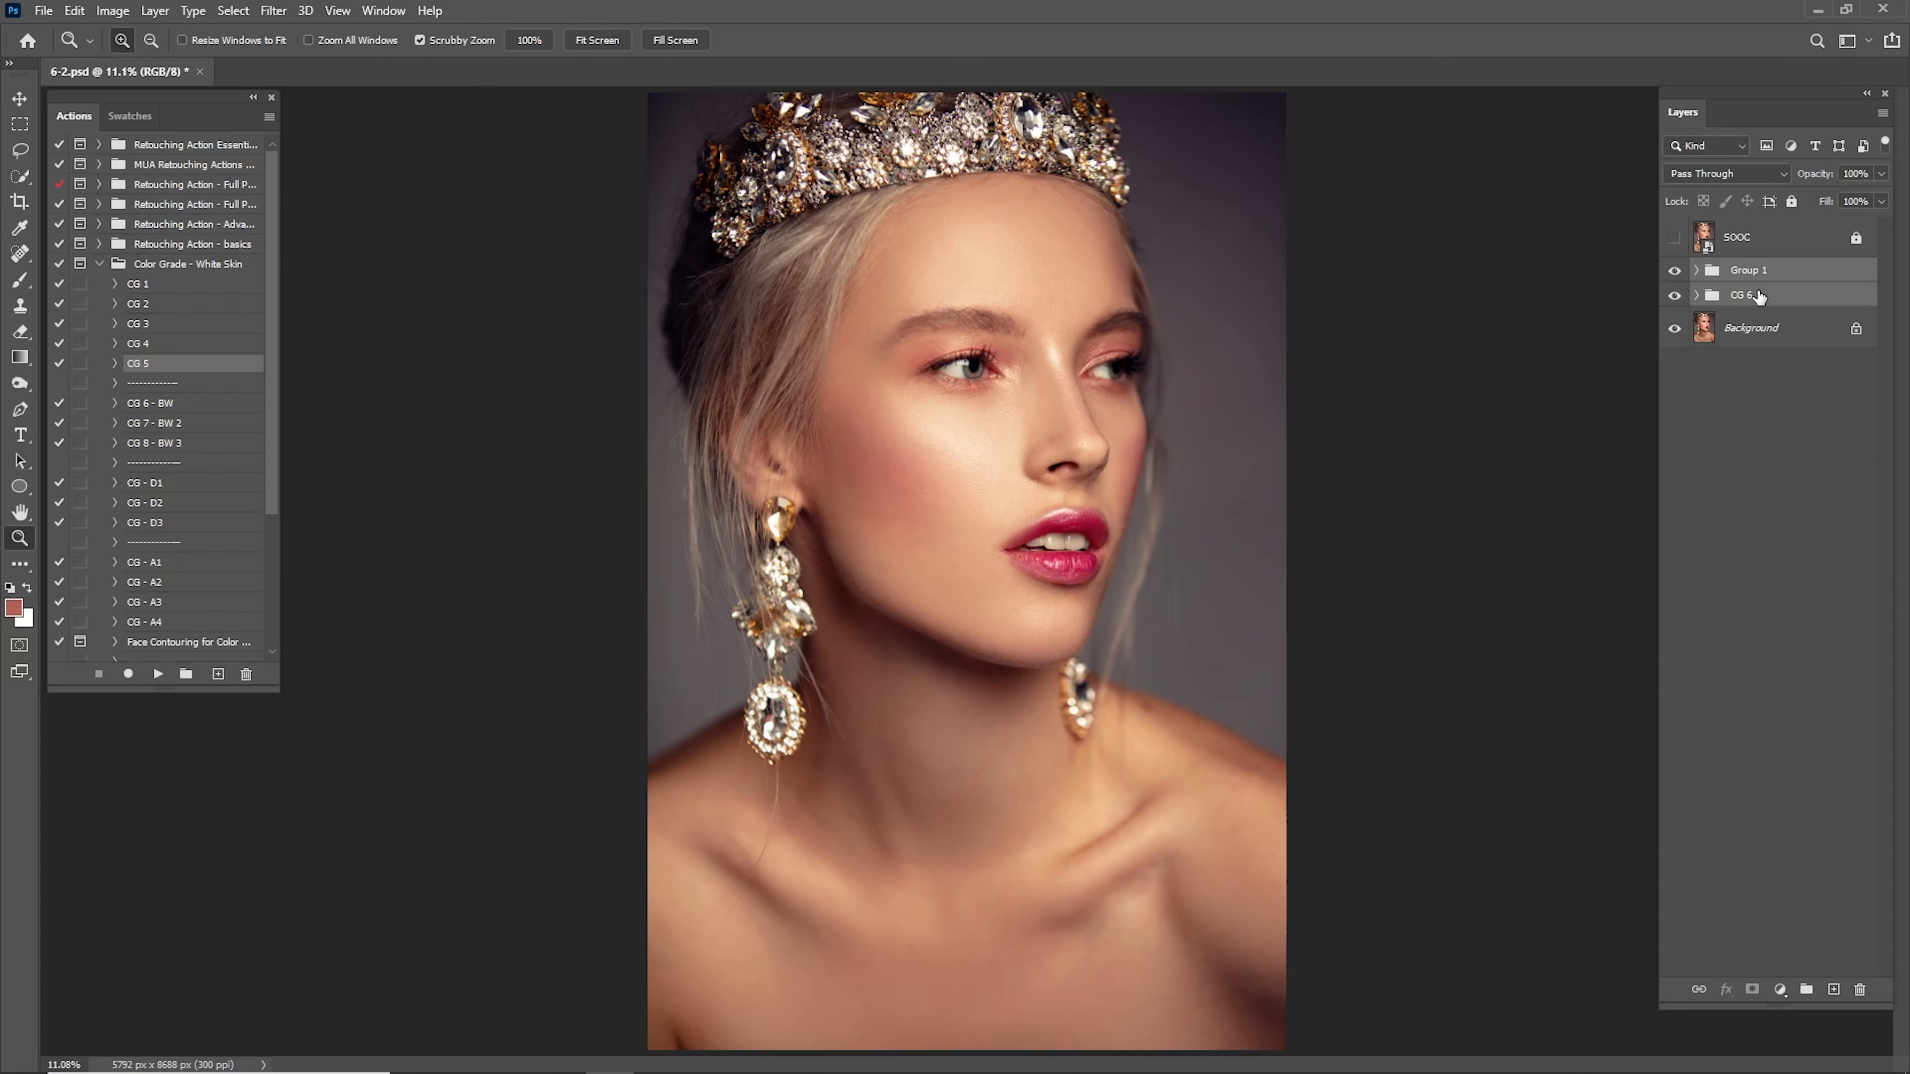
right_click(1756, 295)
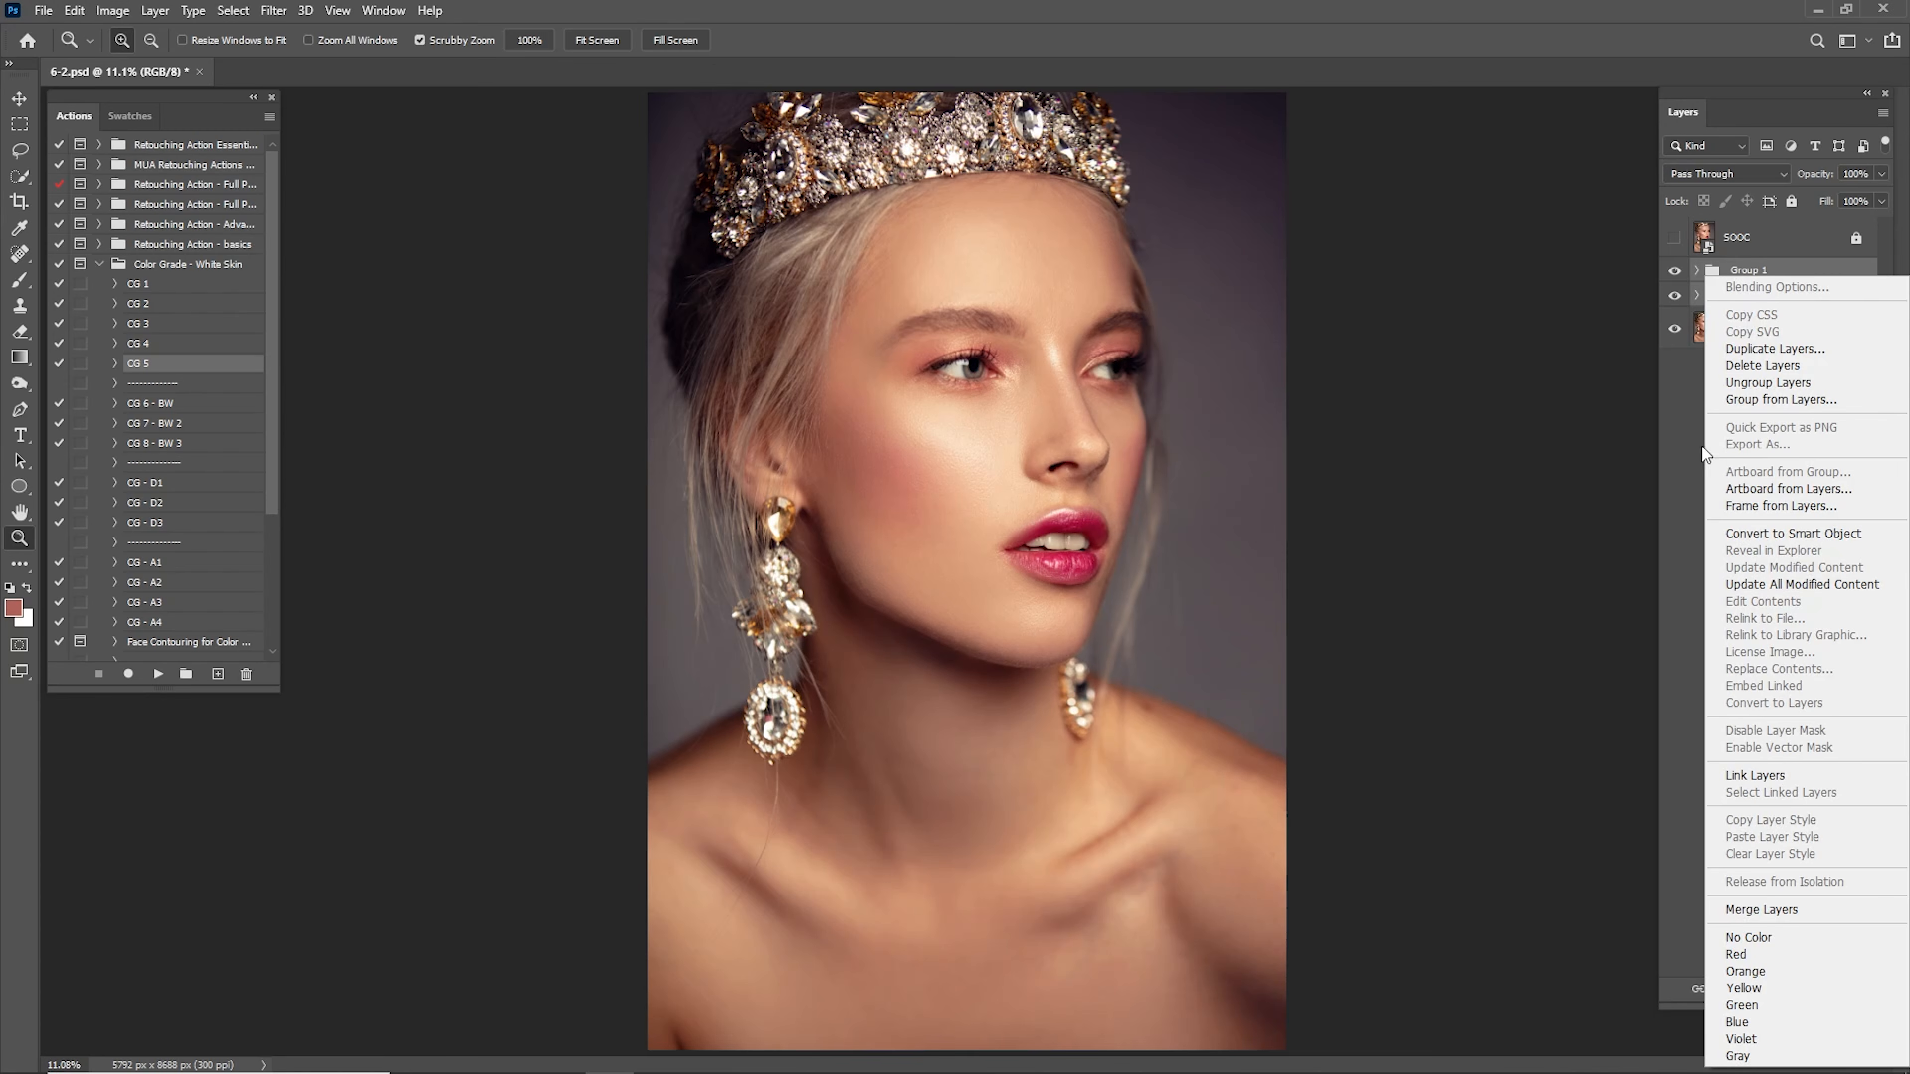
click(1776, 400)
text(CV)
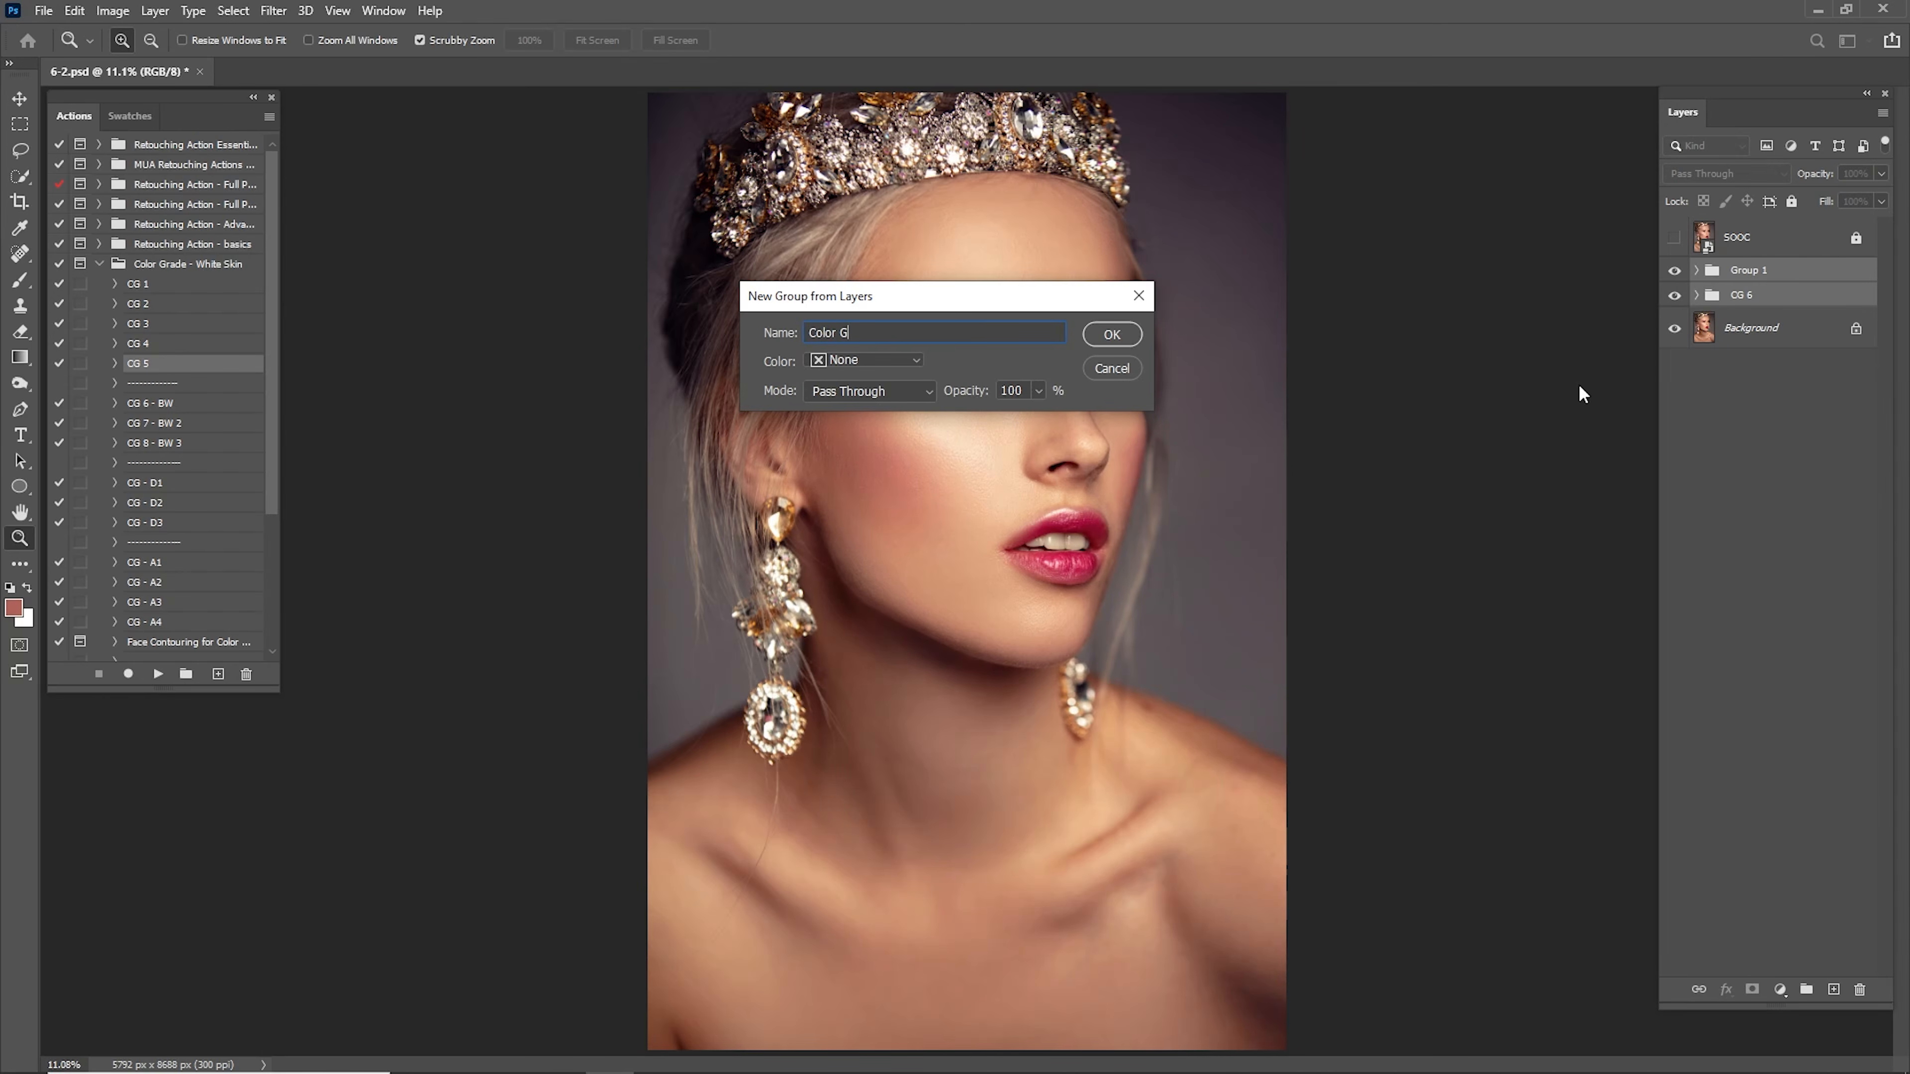
text(lor Grade)
key(Return)
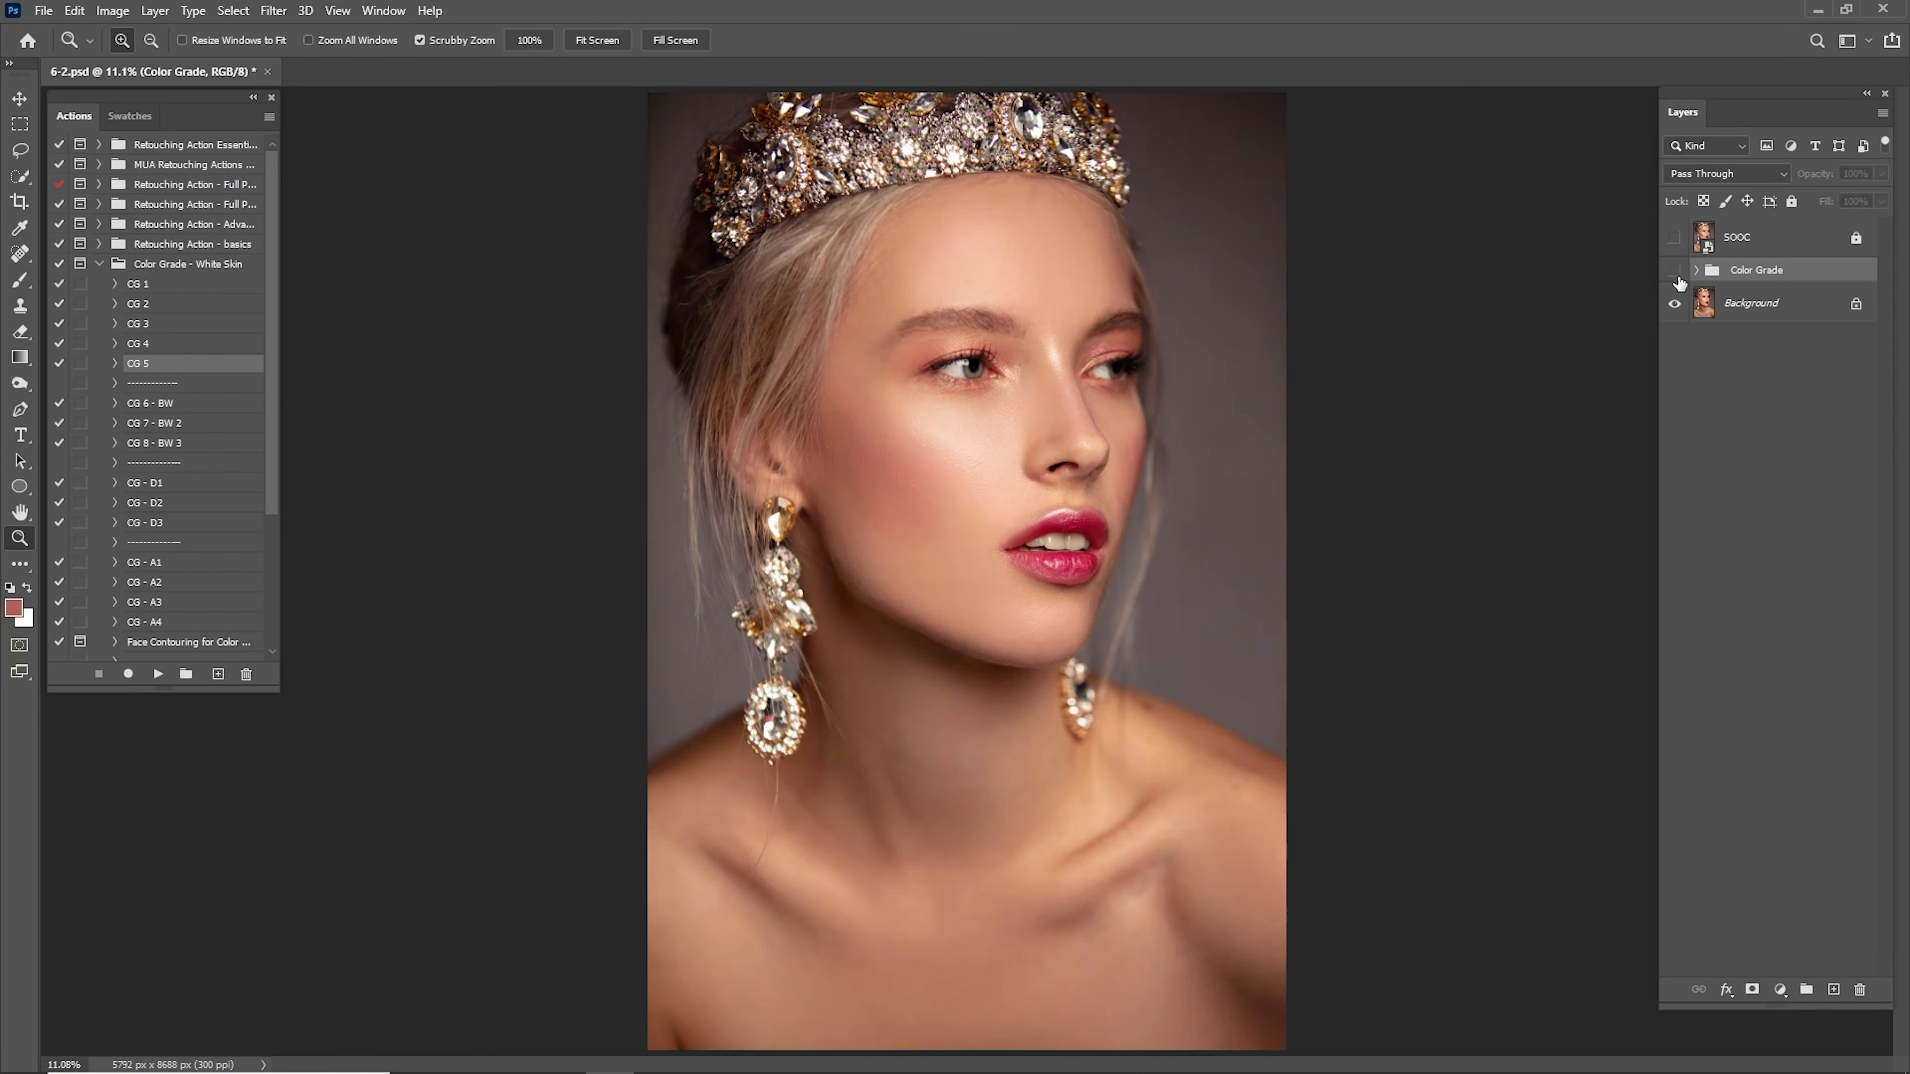
Check the Color Grade group's effect on the portrait and lower its opacity to 60%.
click(1676, 275)
click(1676, 276)
drag(1829, 176, 1798, 177)
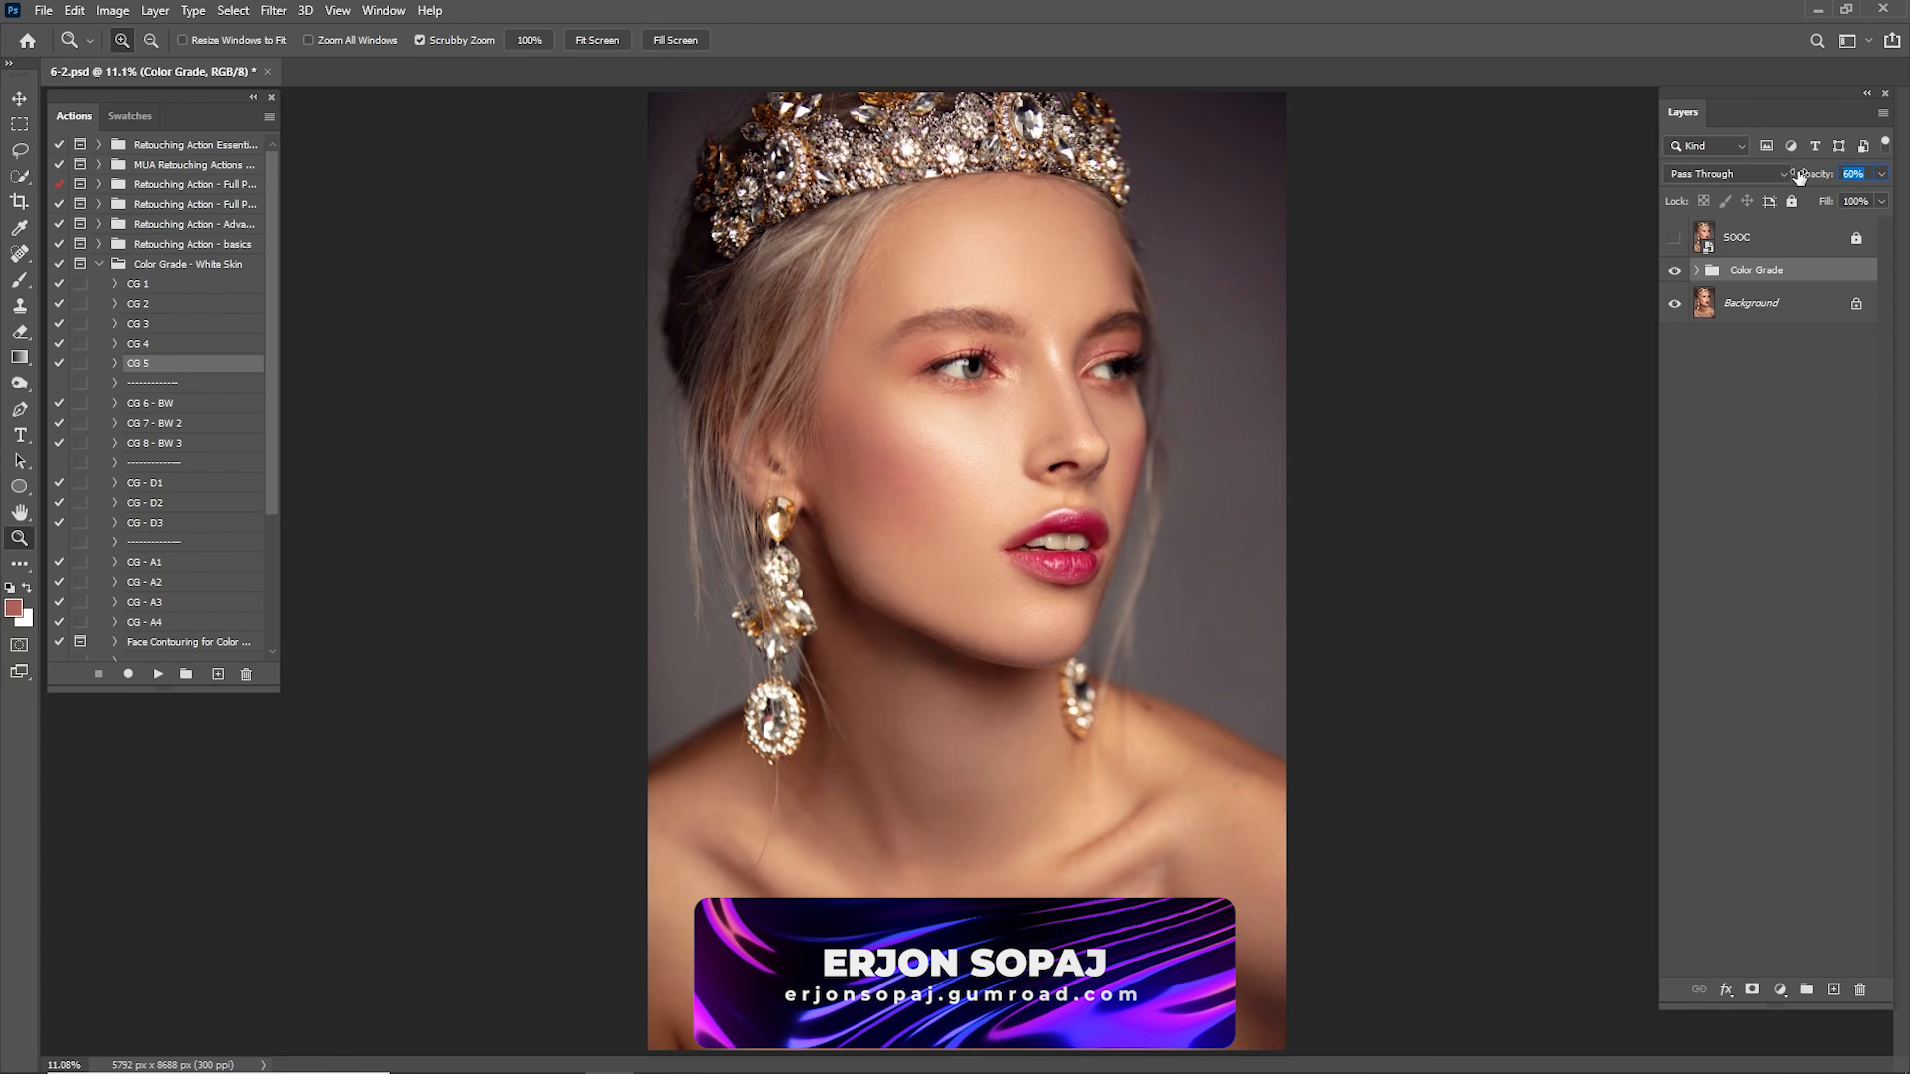
Compare the full portrait with the SOOC original, both with and without the Color Grade group.
click(1674, 245)
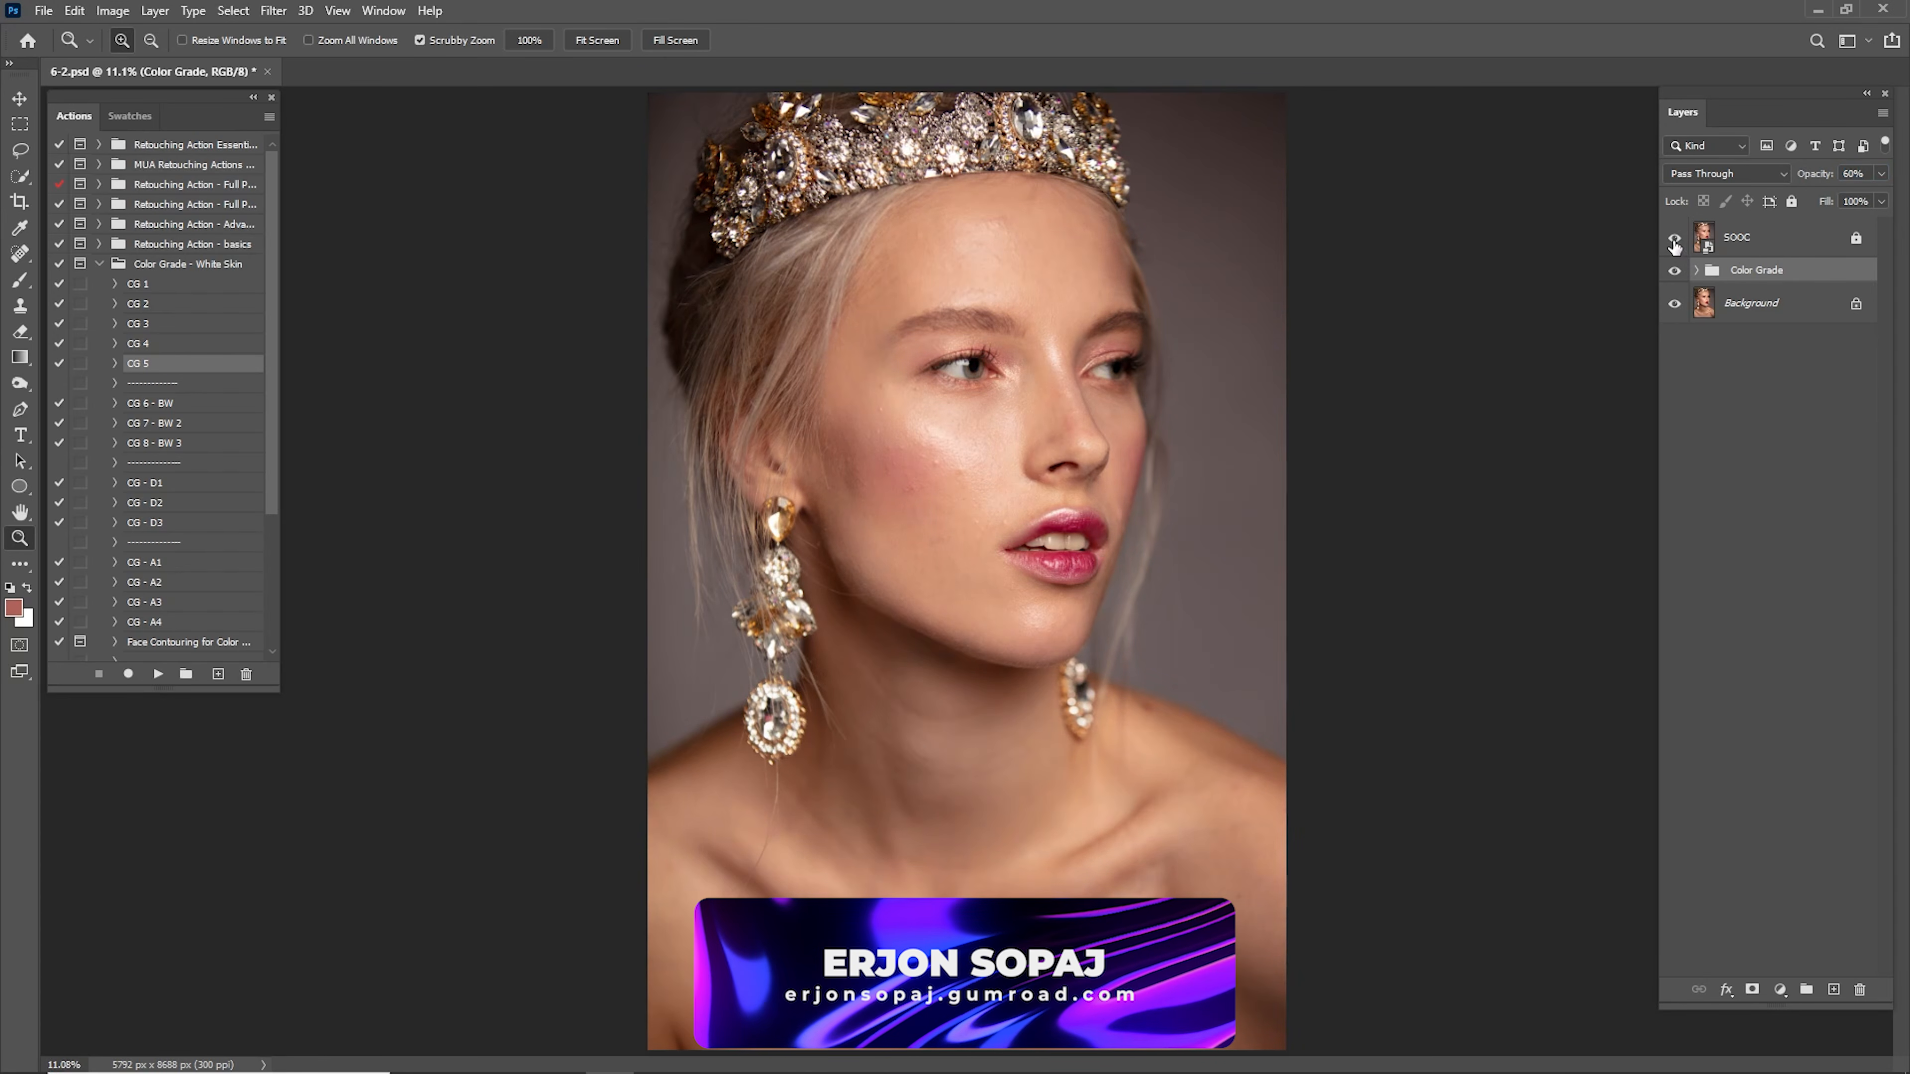
click(1674, 244)
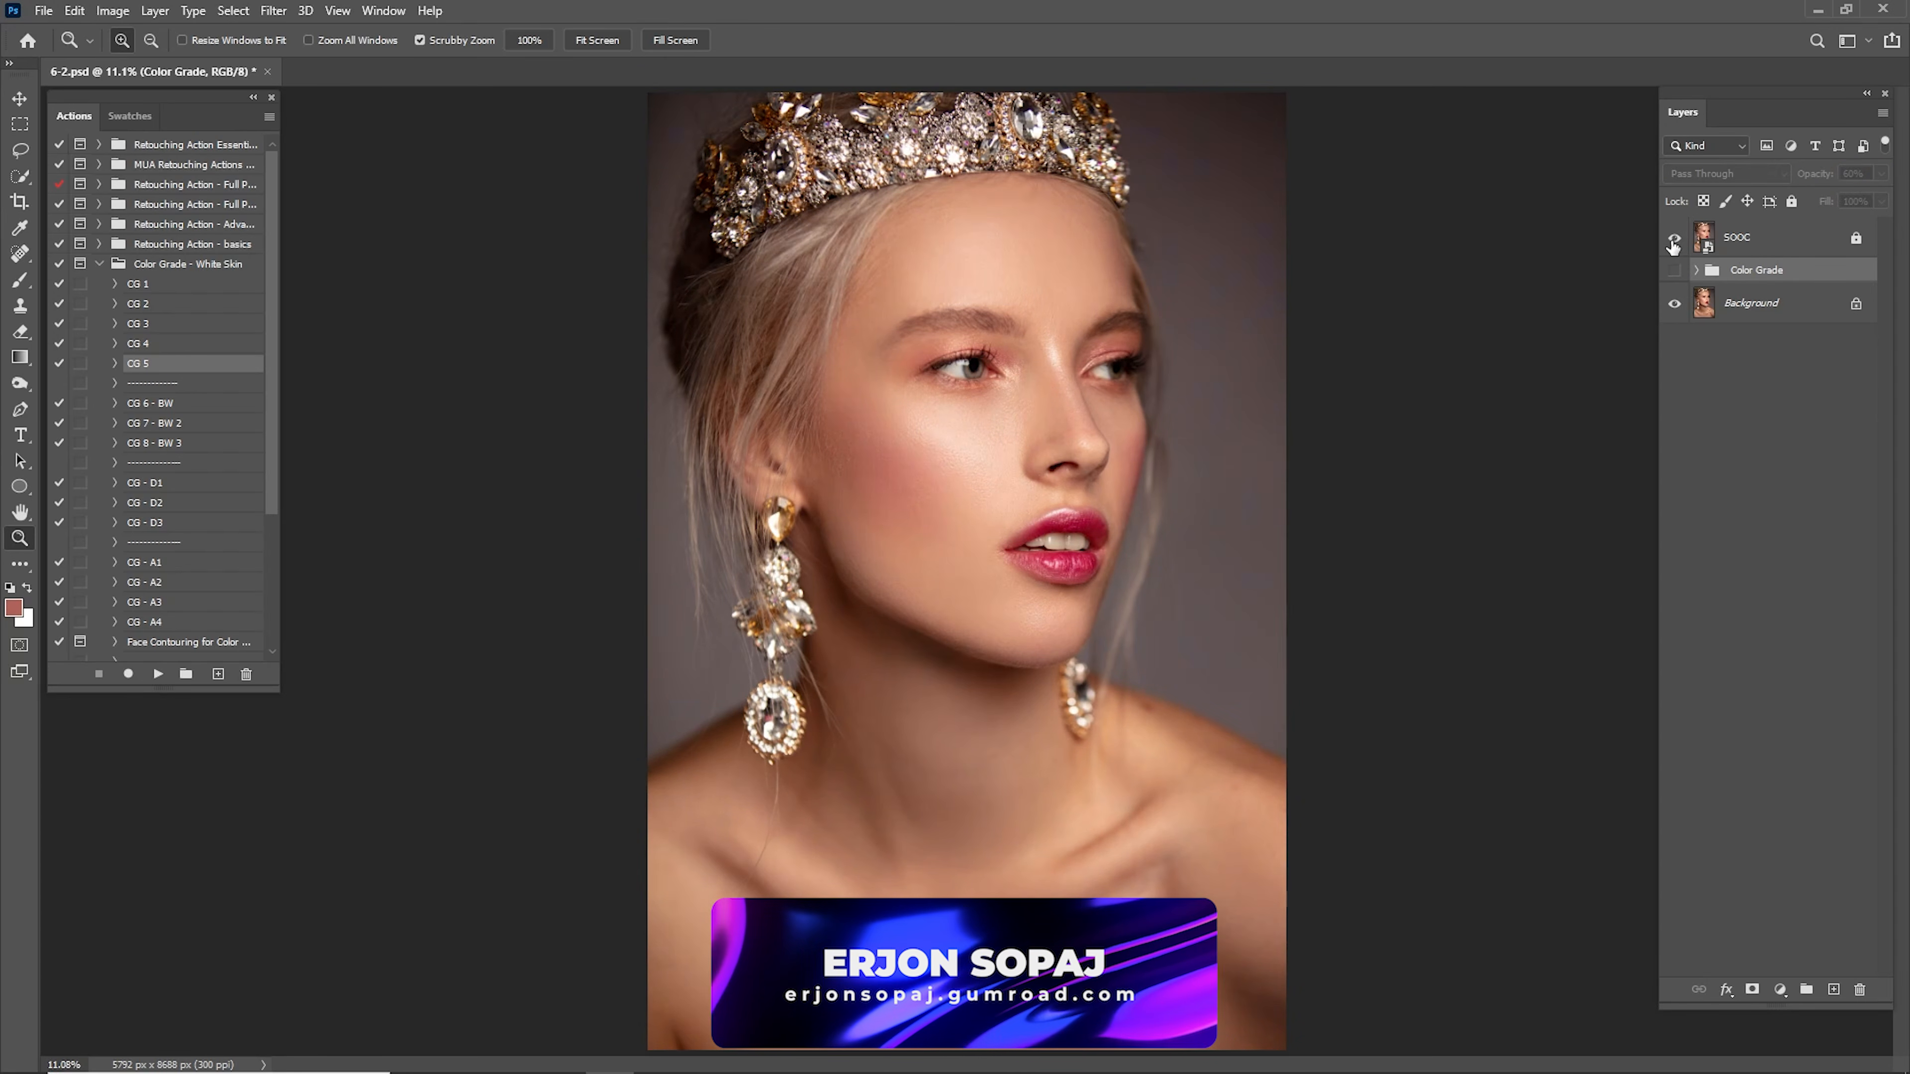
click(1672, 272)
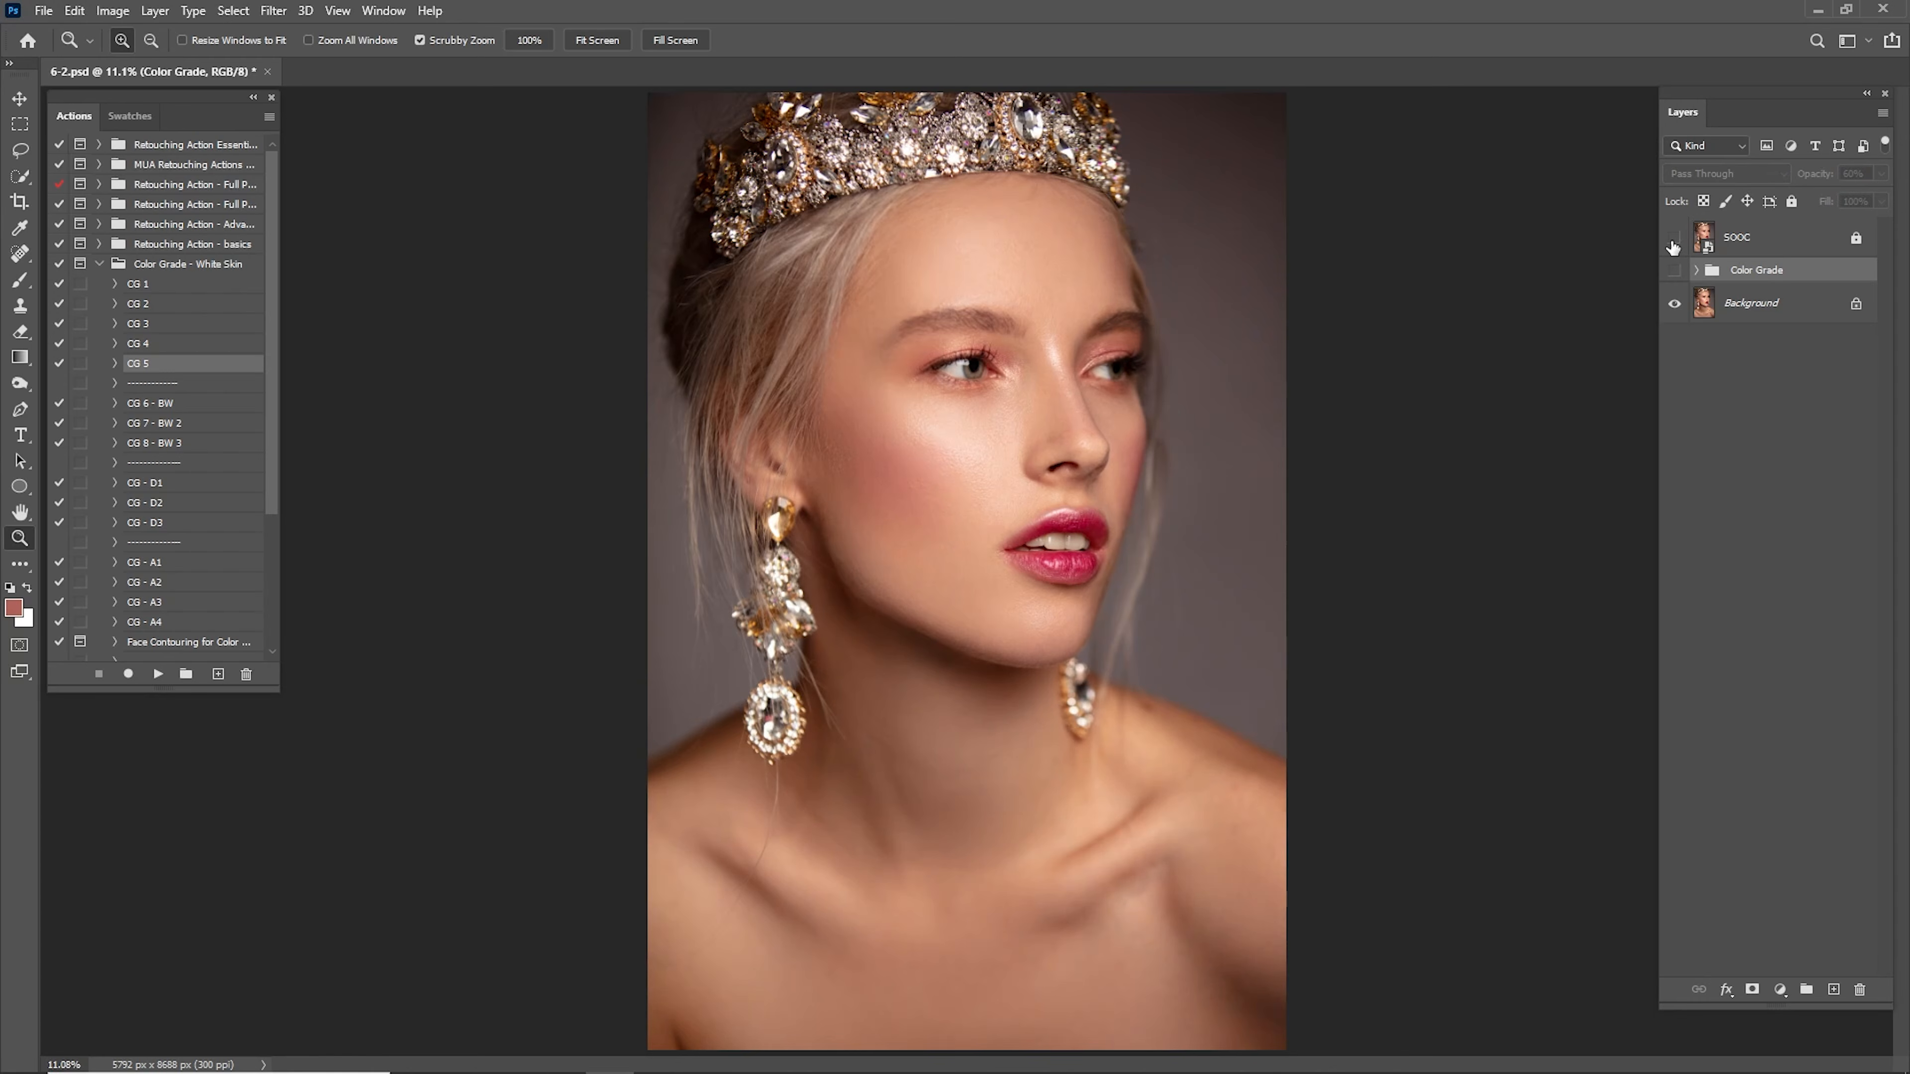
click(1673, 273)
click(1676, 239)
Inspect the skin texture on the cheek and compare the face up close with the SOOC original.
drag(945, 427, 1450, 414)
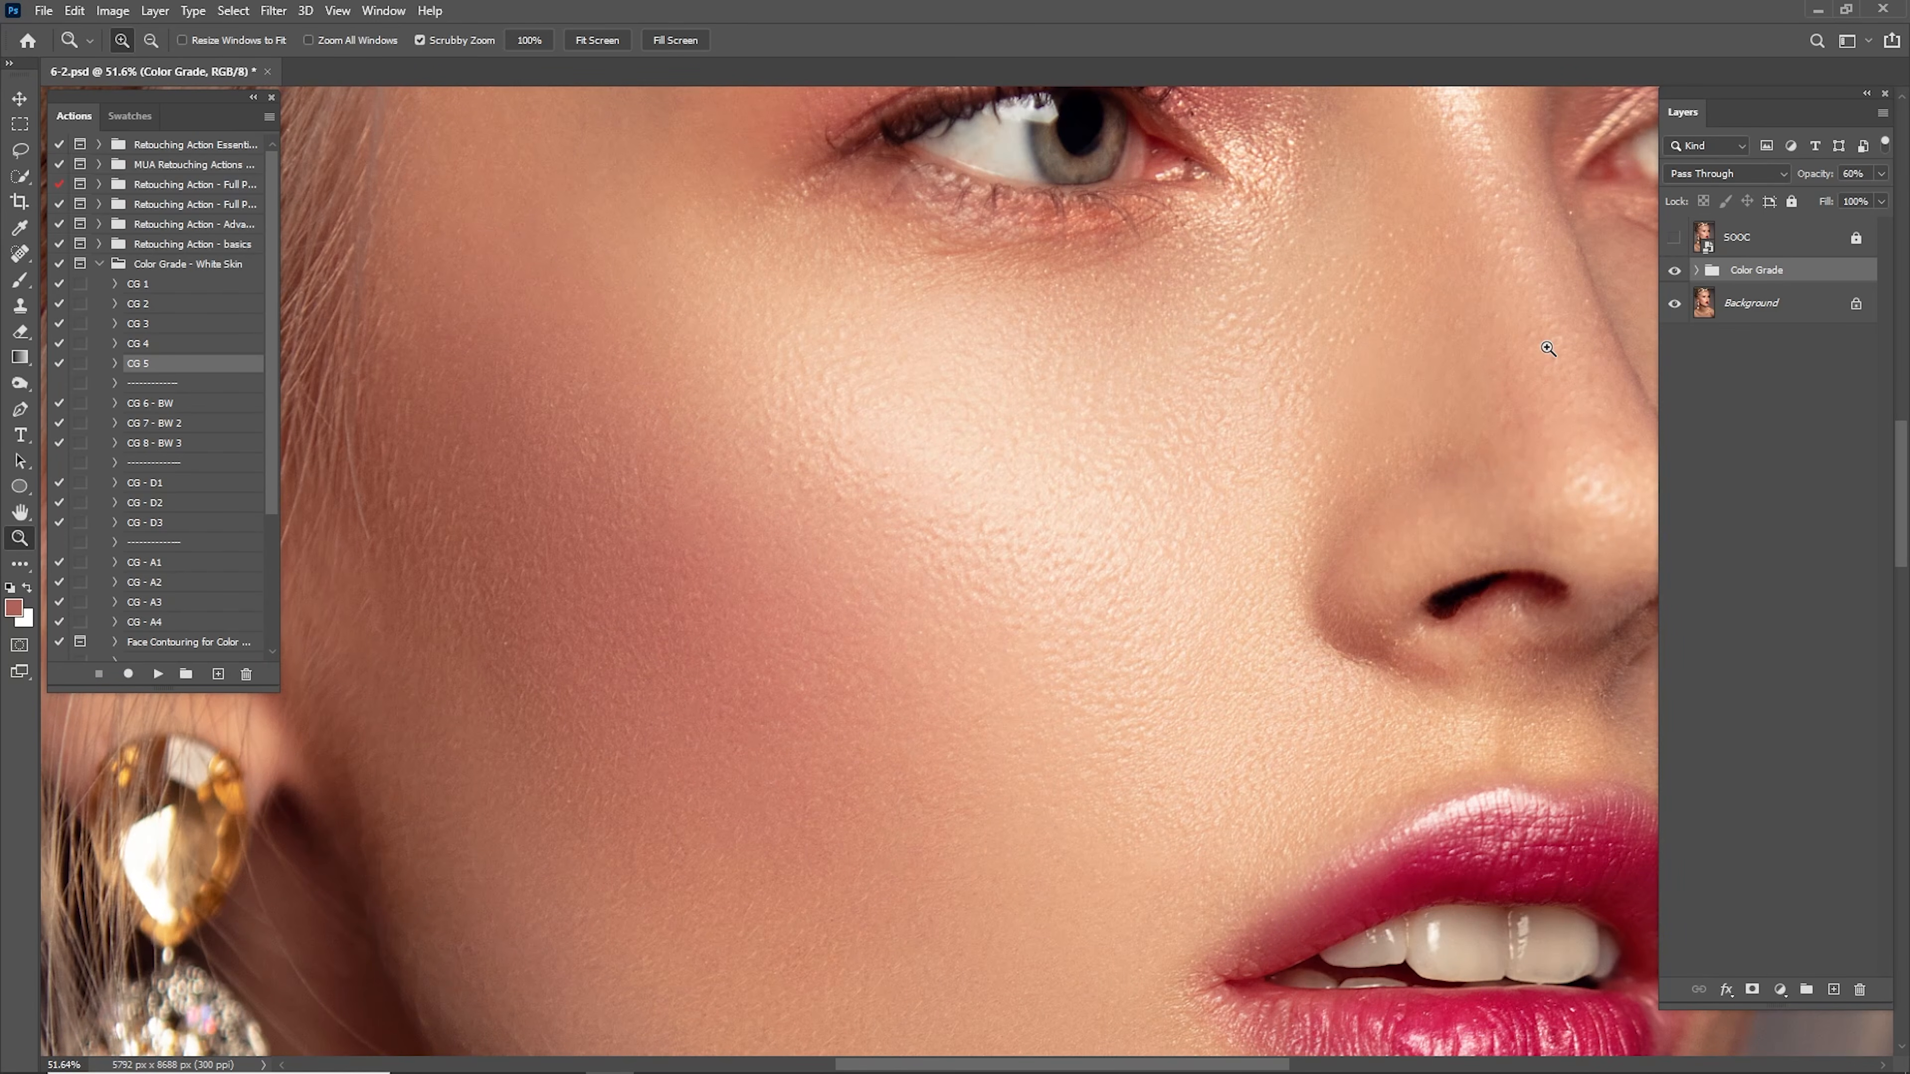
drag(1362, 531, 1187, 546)
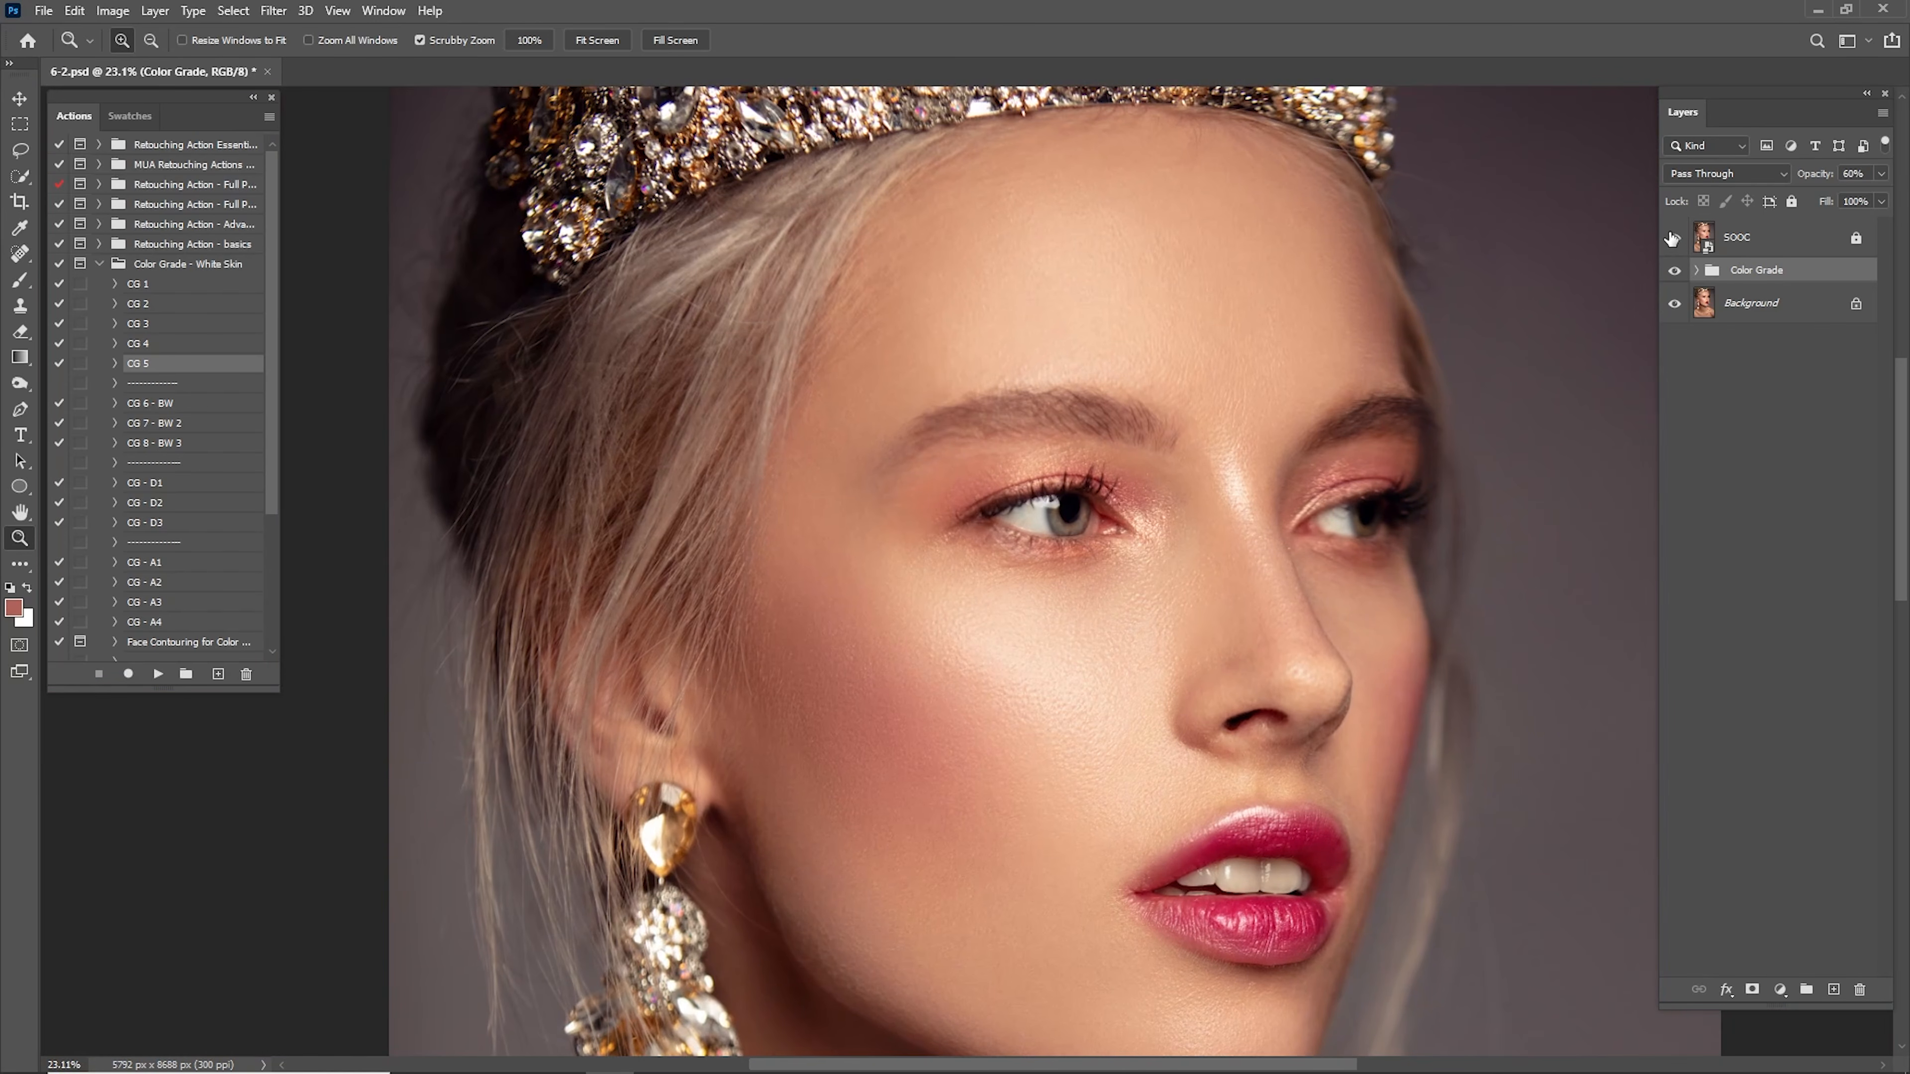
click(1673, 240)
click(1674, 239)
click(1674, 238)
click(1675, 238)
key(ctrl+0)
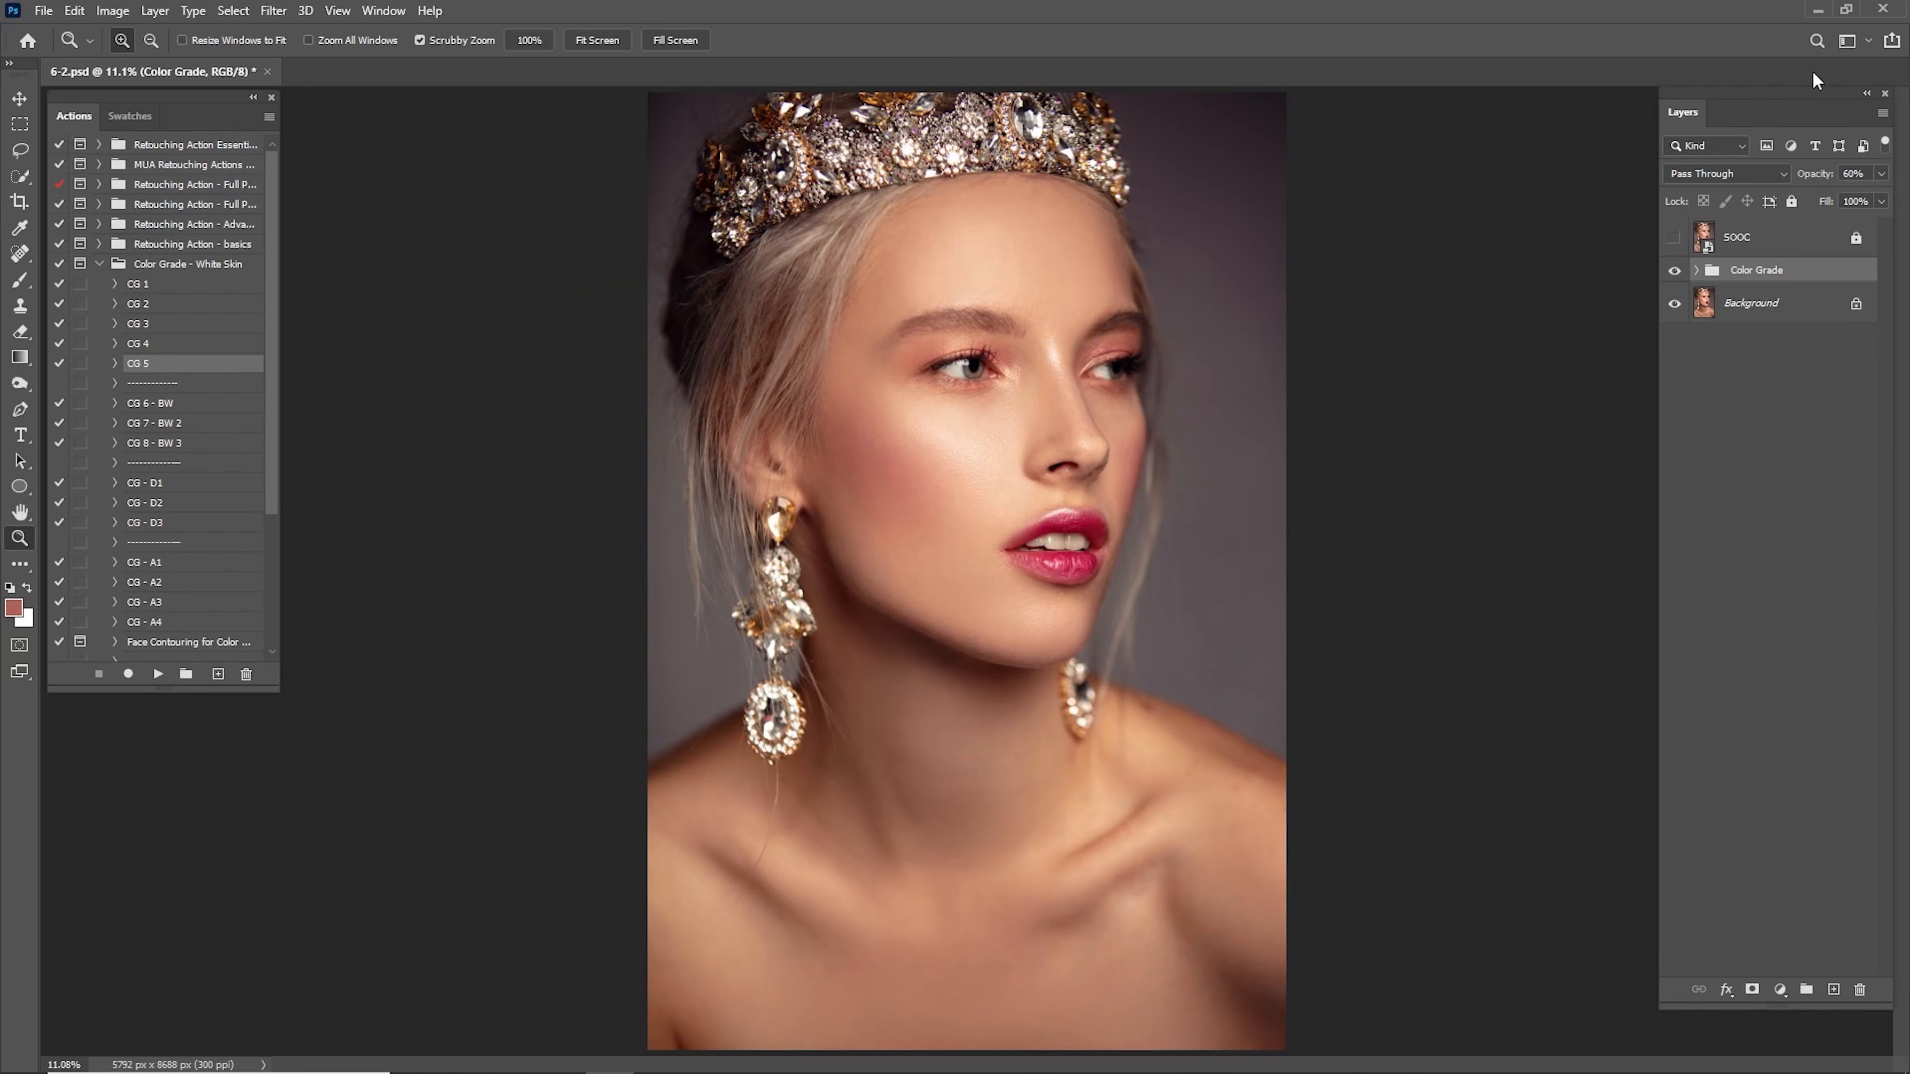